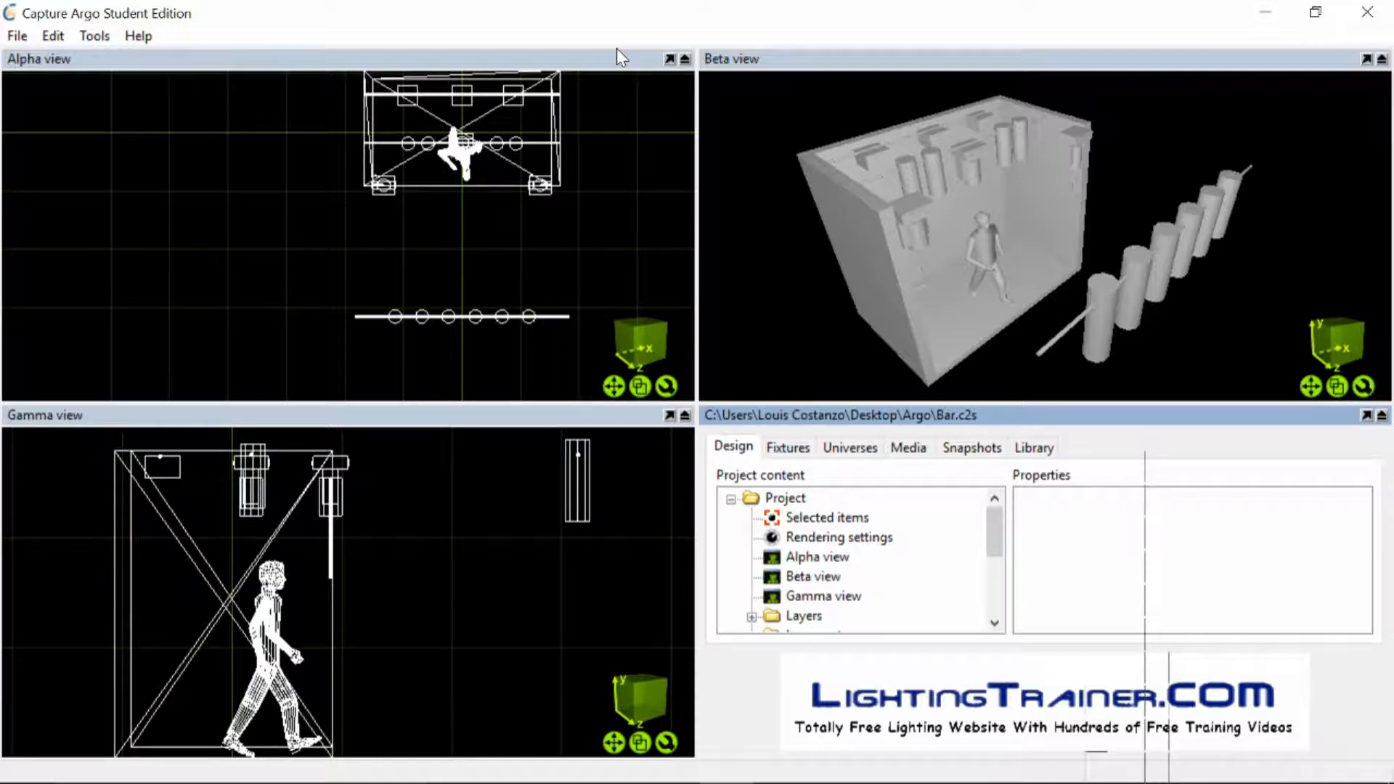
# Start a data import from the file Bar CSV Export
pyautogui.click(18, 35)
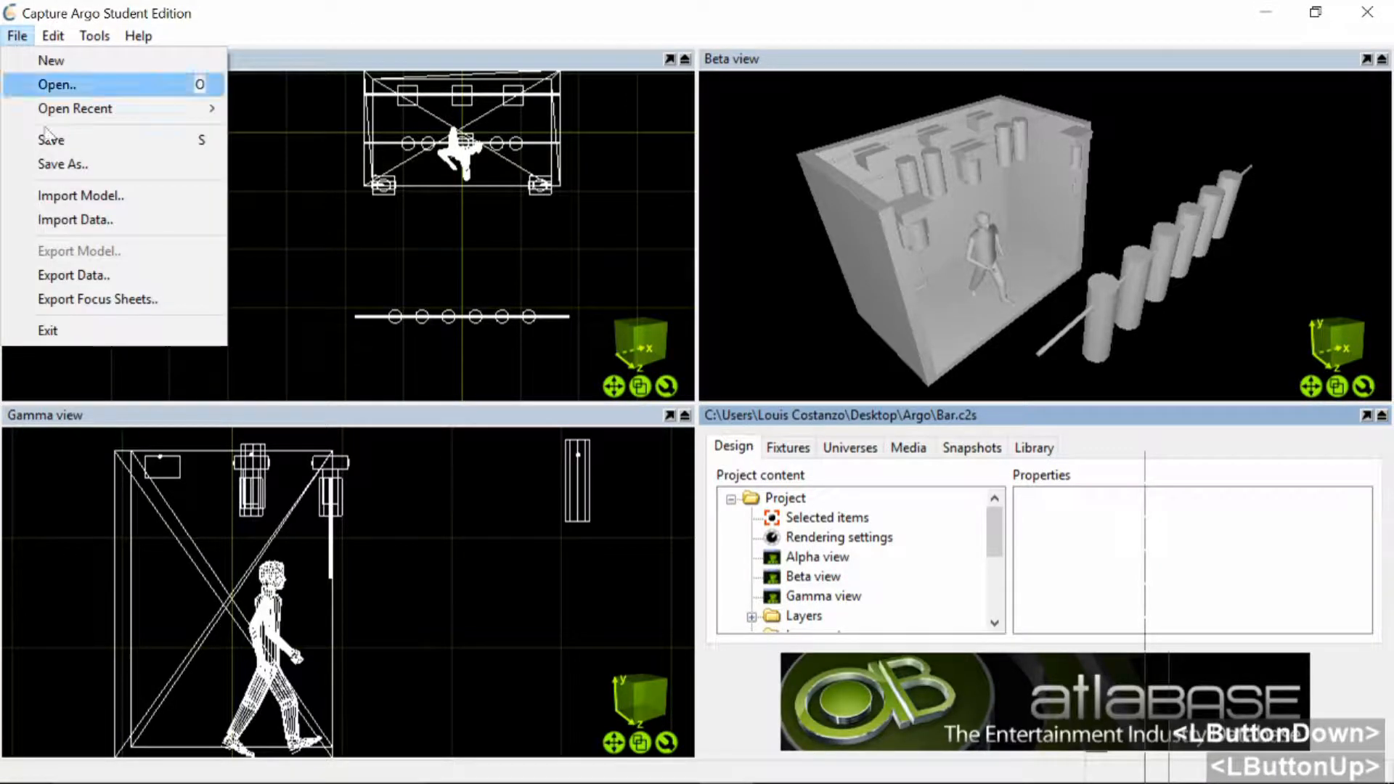
pyautogui.click(75, 221)
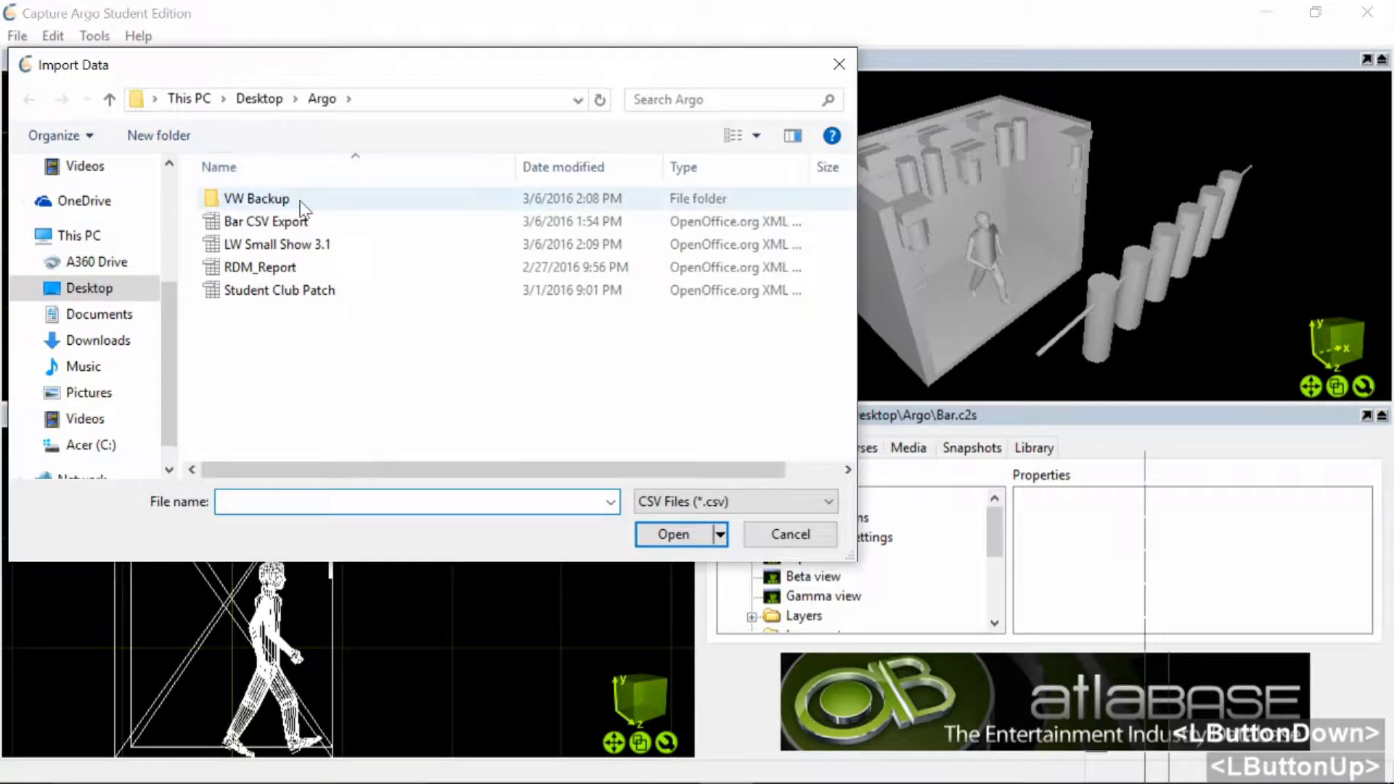
pyautogui.click(301, 221)
pyautogui.click(654, 534)
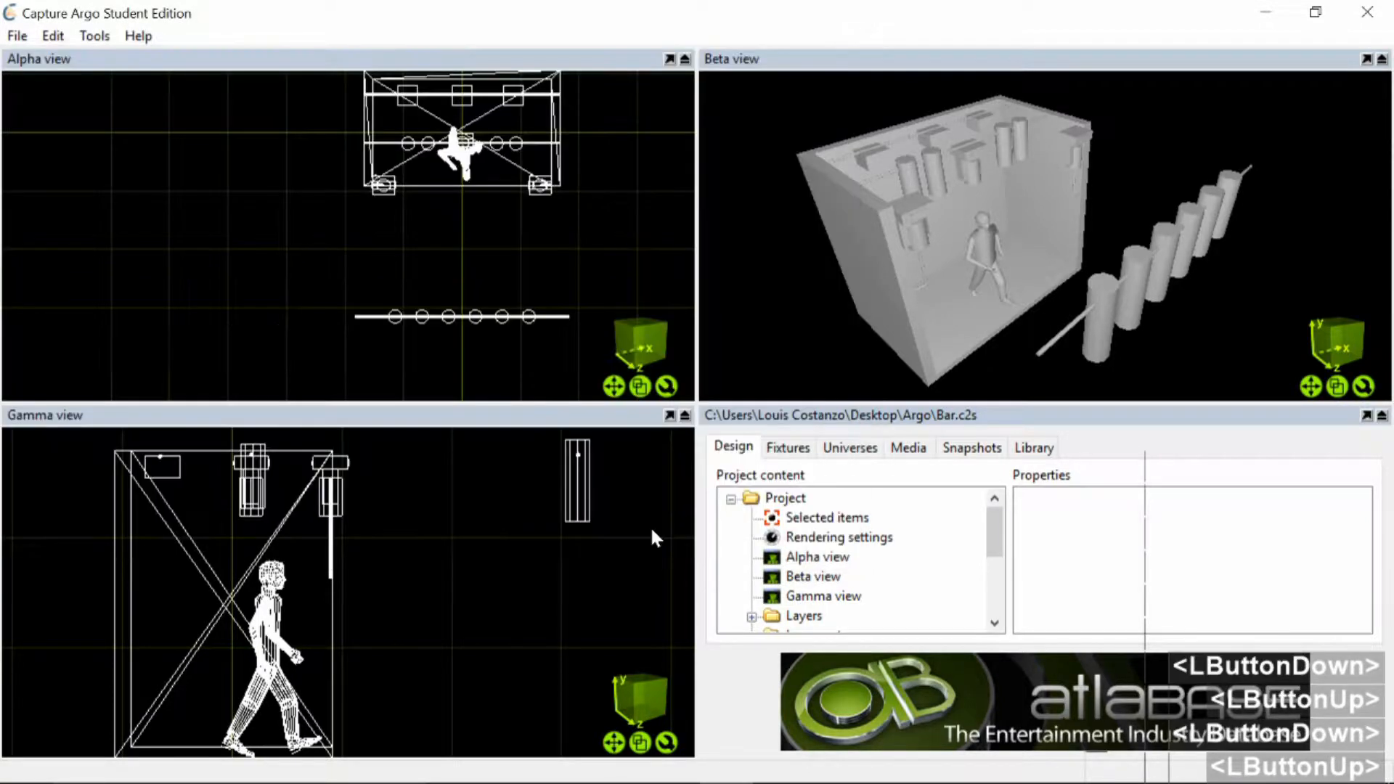
pyautogui.scroll(-1, 768, 467)
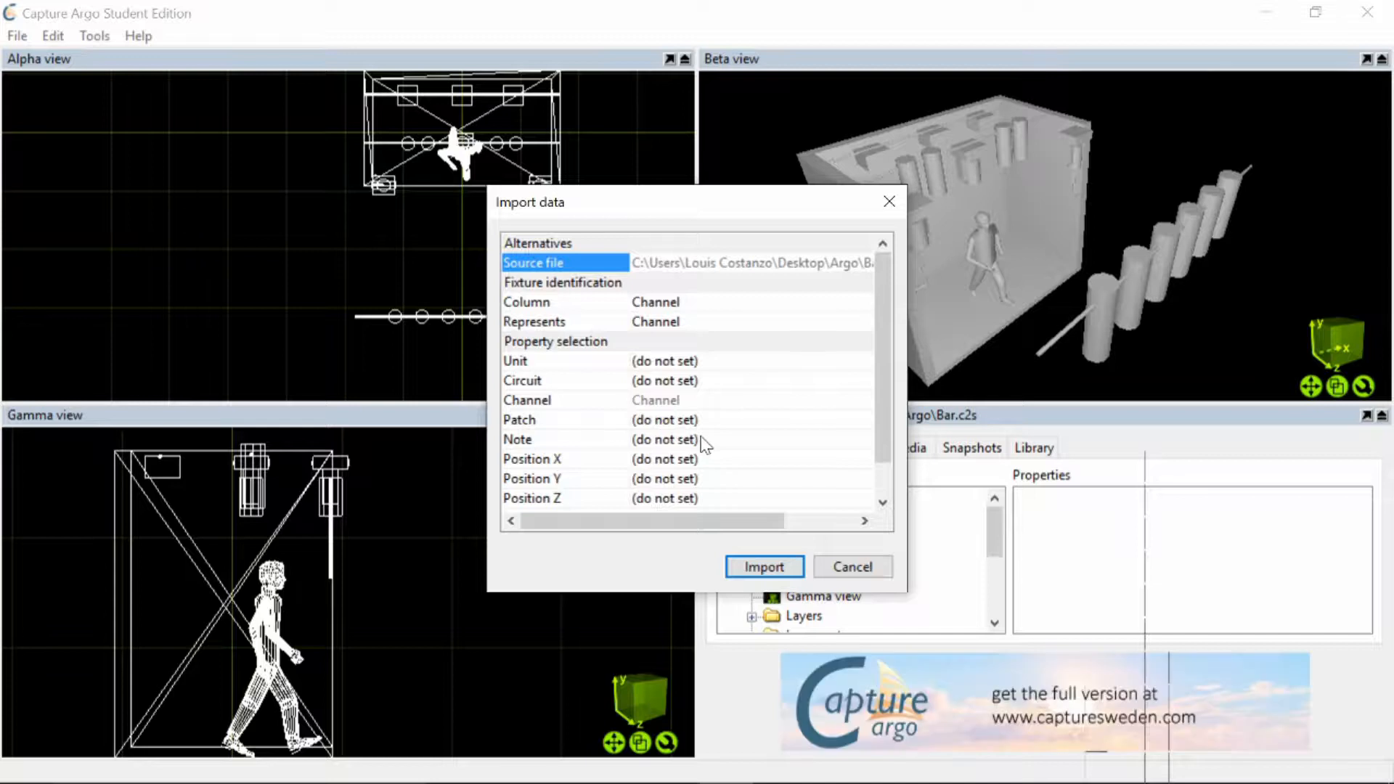
# Examine the fixture identification and property selection options for the data import, and leave without importing
pyautogui.click(659, 305)
pyautogui.click(691, 323)
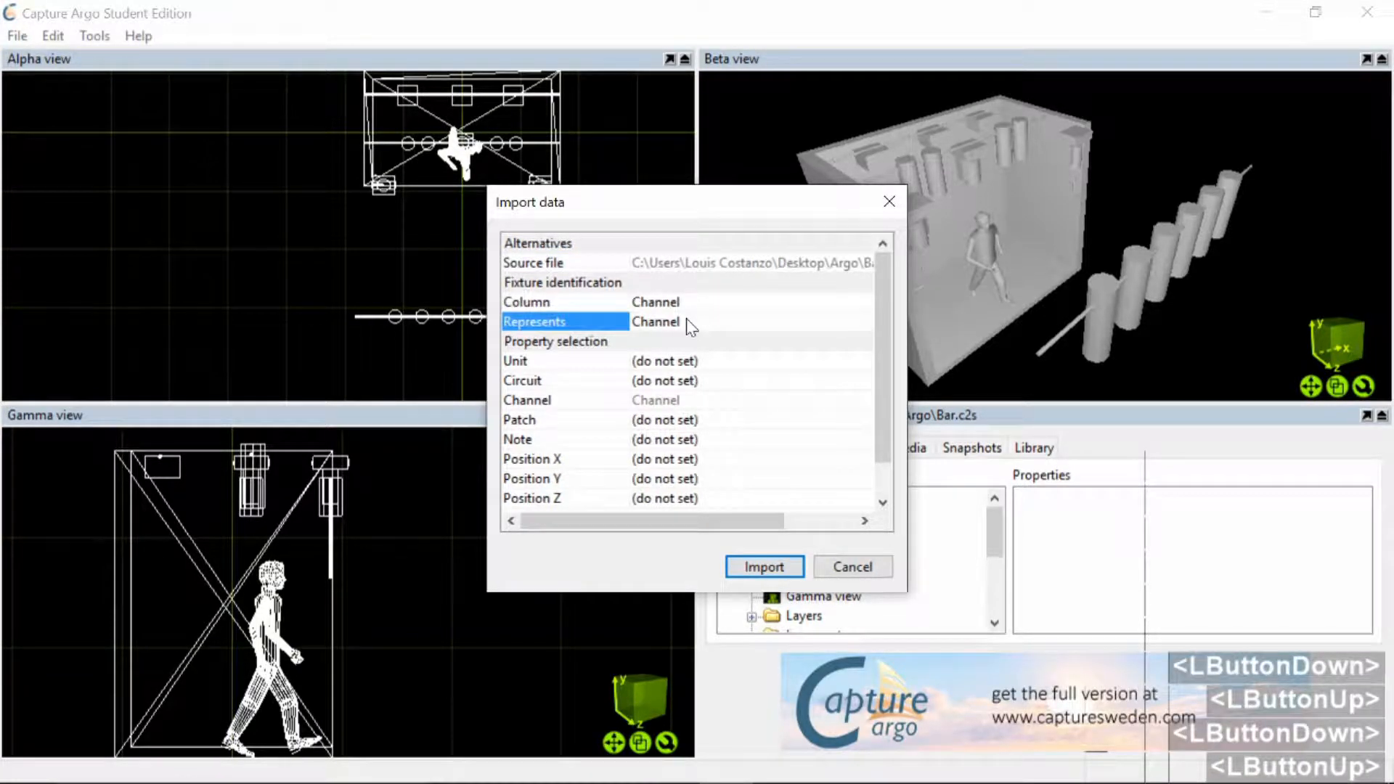
pyautogui.click(657, 303)
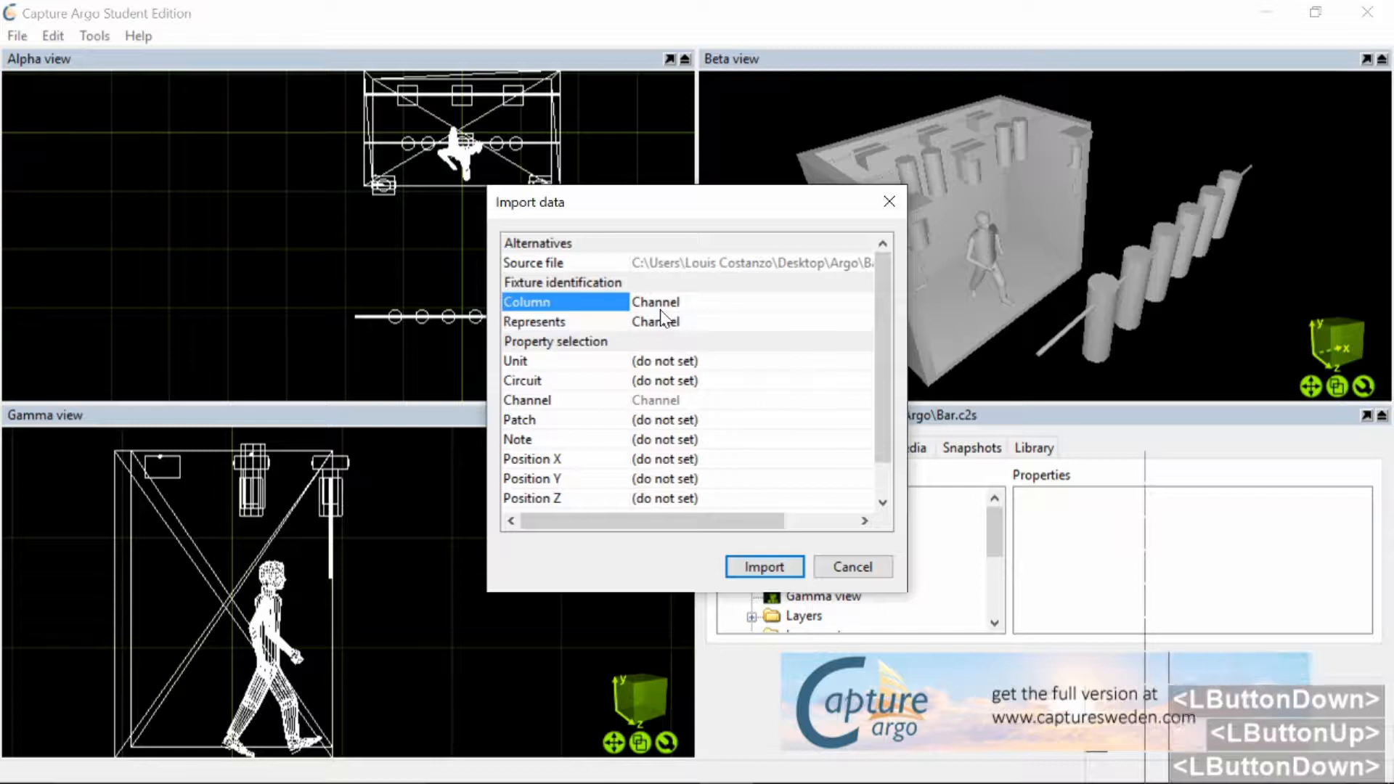
pyautogui.click(610, 321)
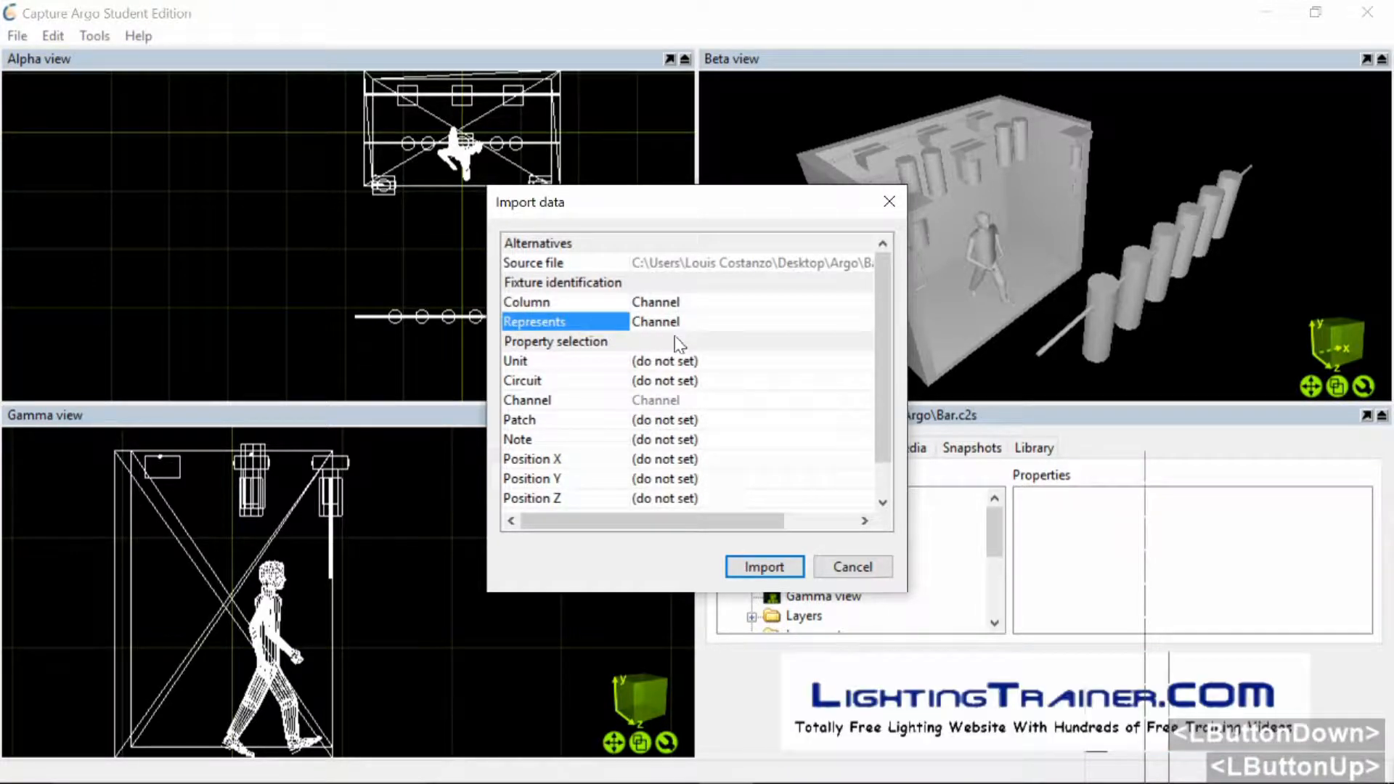
pyautogui.doubleClick(635, 323)
pyautogui.click(697, 311)
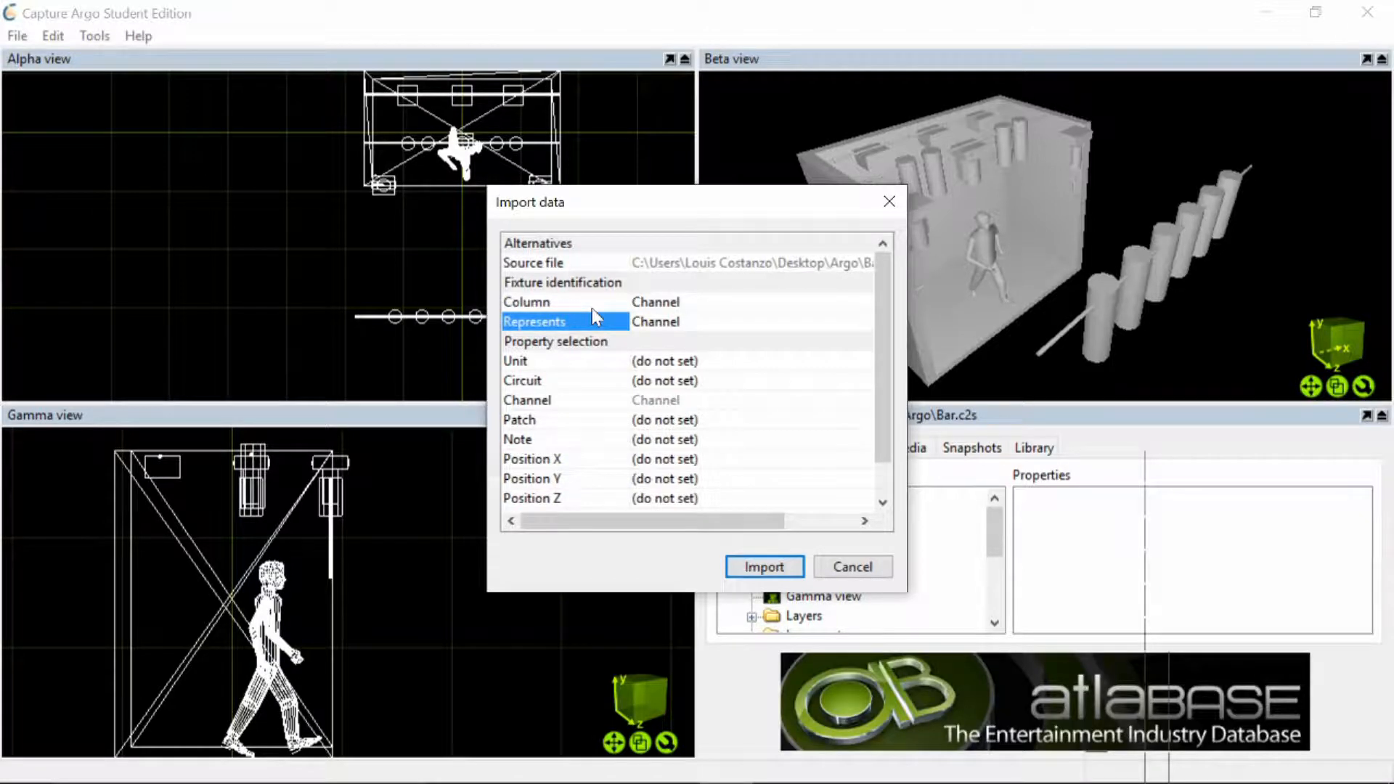
pyautogui.doubleClick(682, 321)
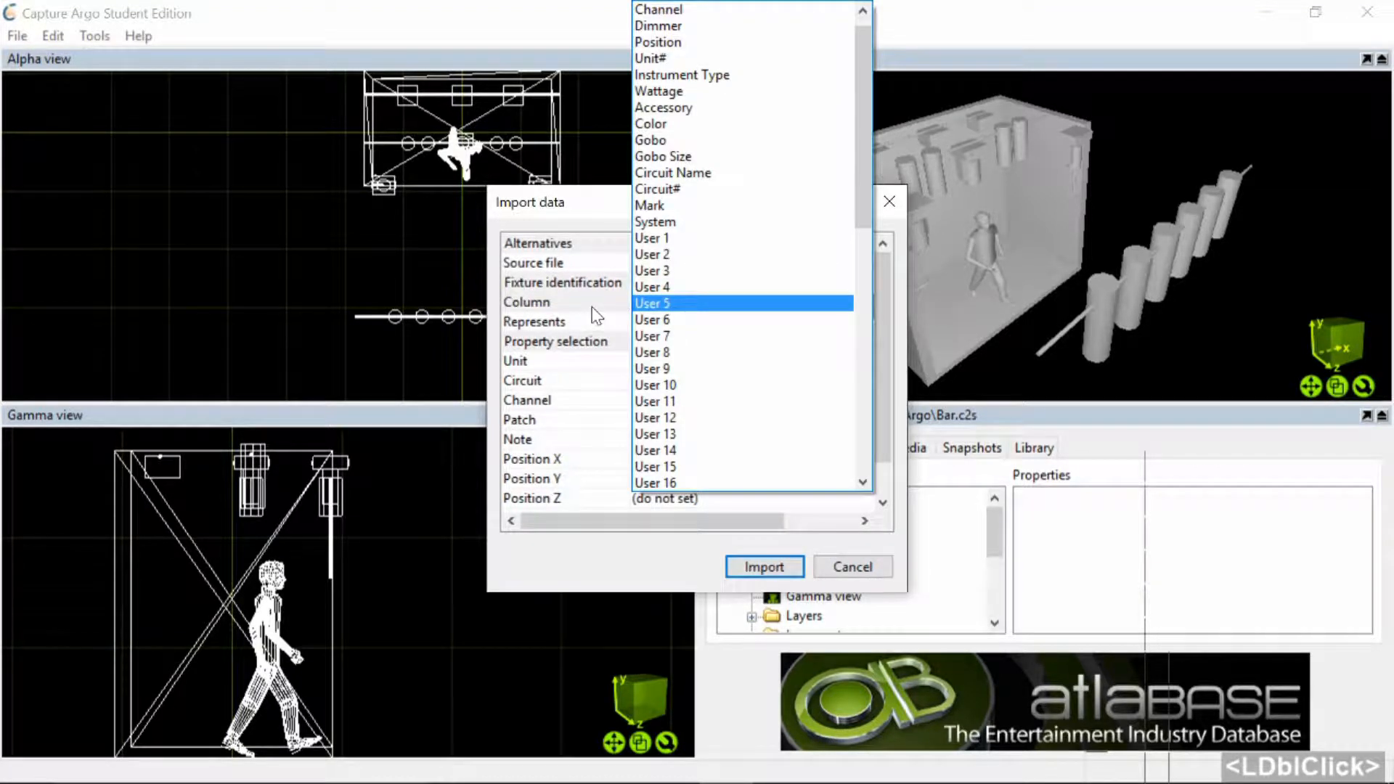
pyautogui.click(532, 310)
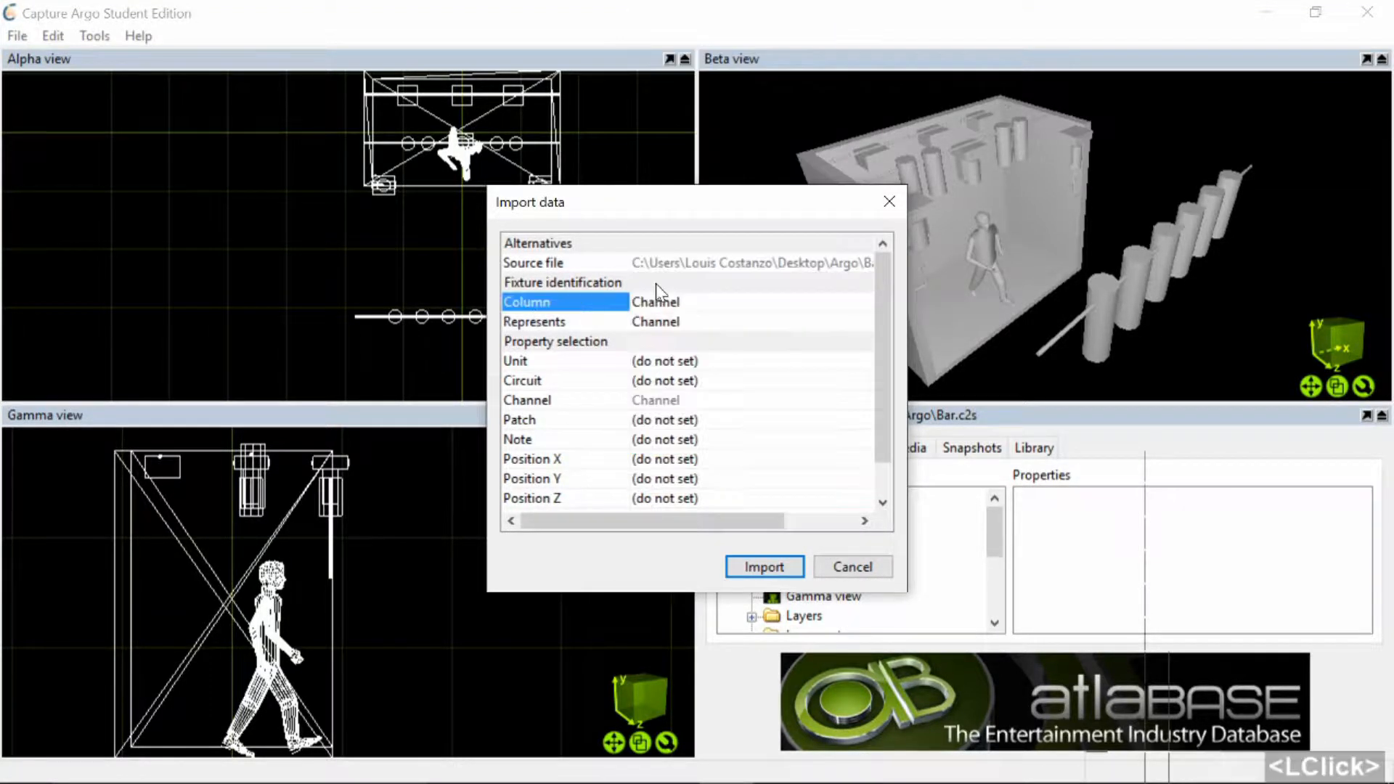
pyautogui.click(692, 293)
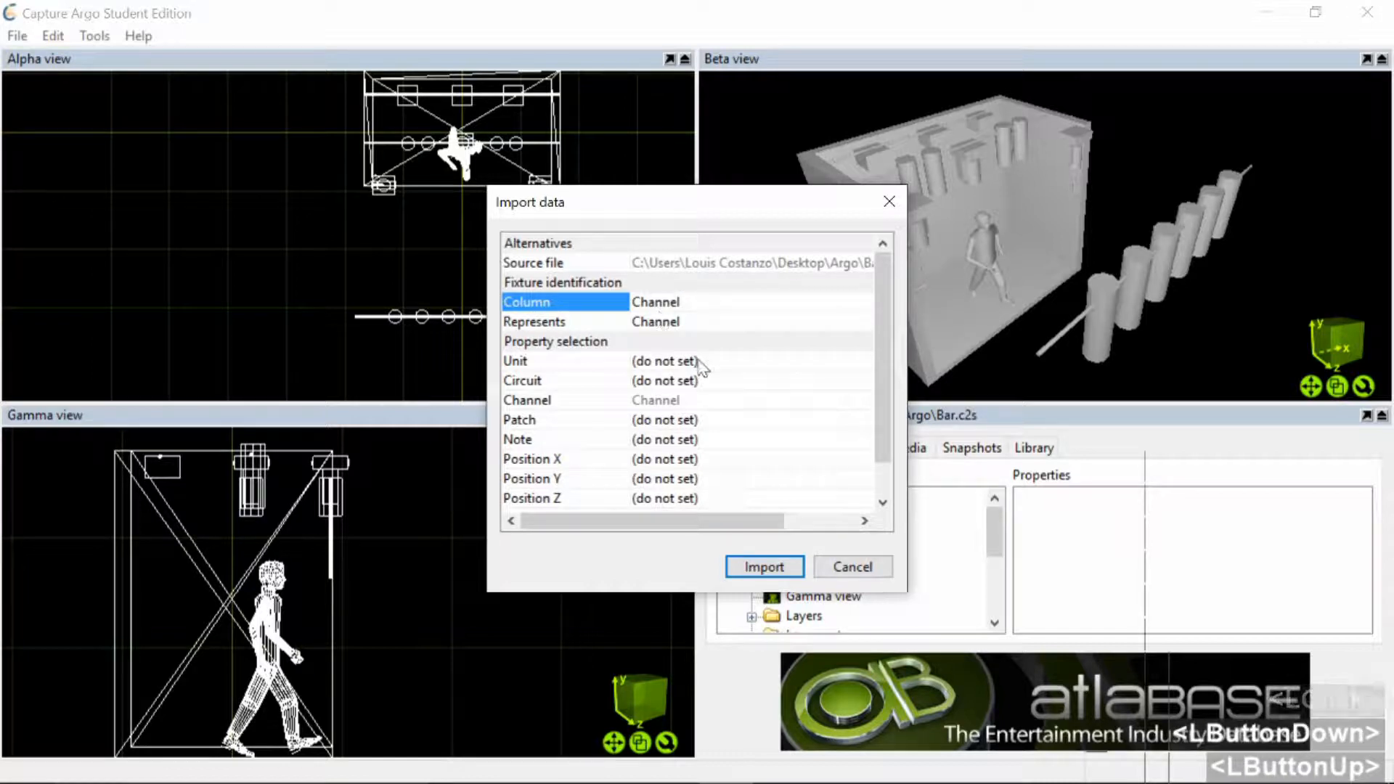
pyautogui.scroll(-1, 692, 369)
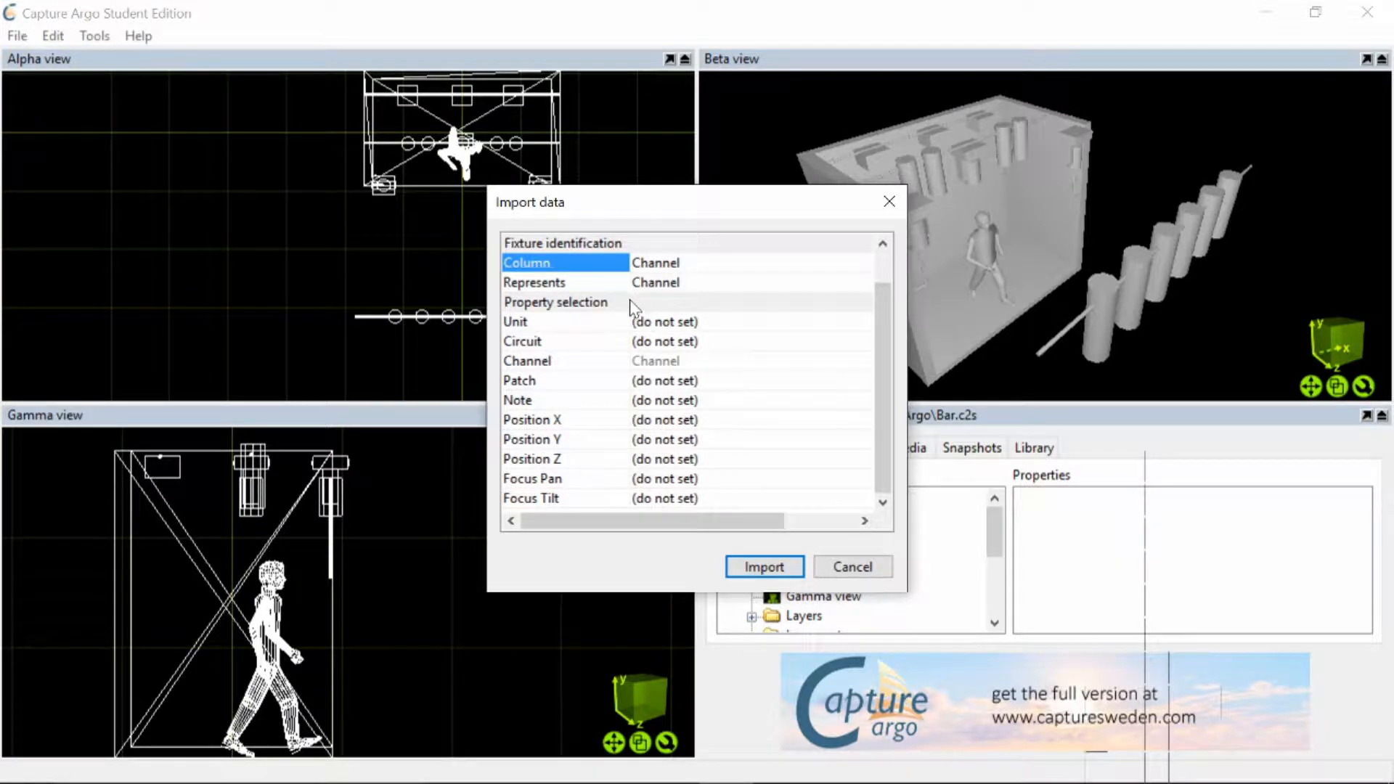
pyautogui.scroll(1, 648, 361)
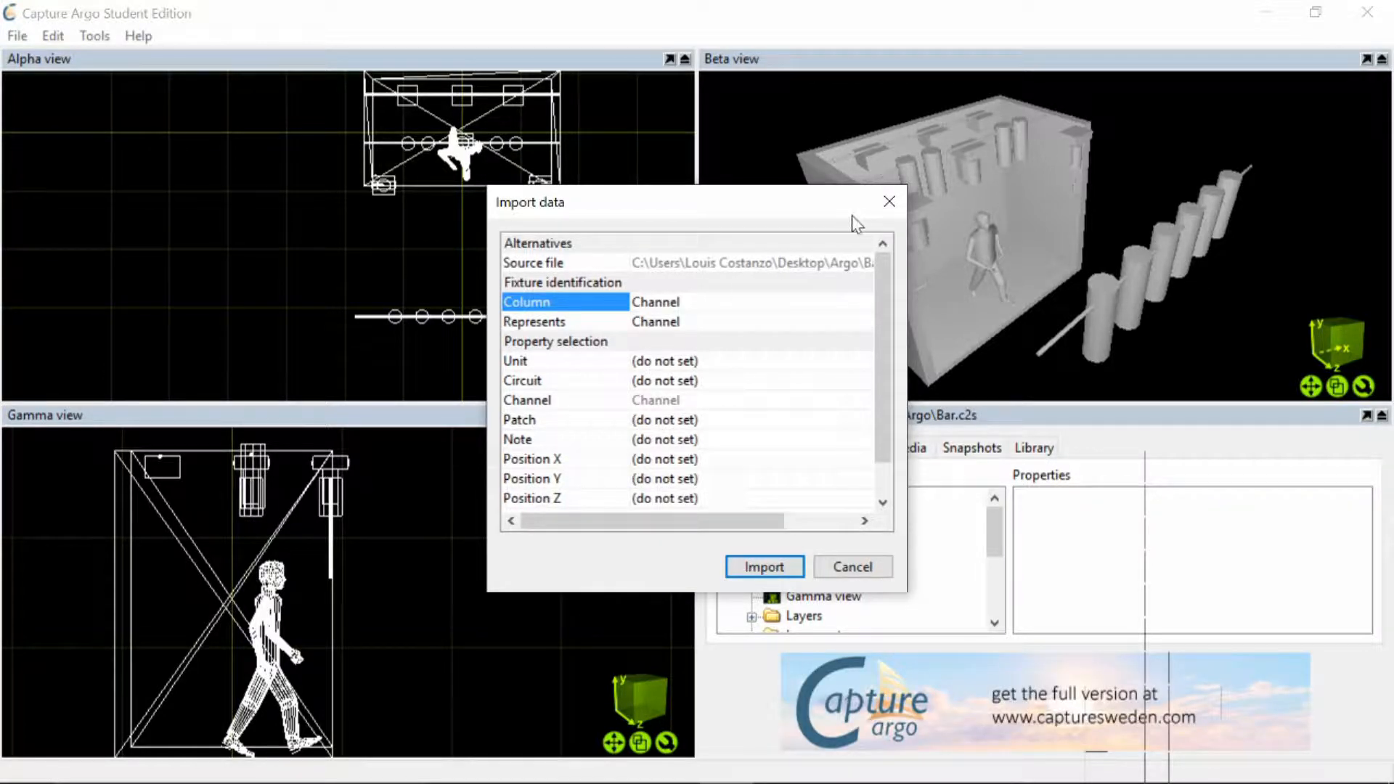
pyautogui.click(888, 202)
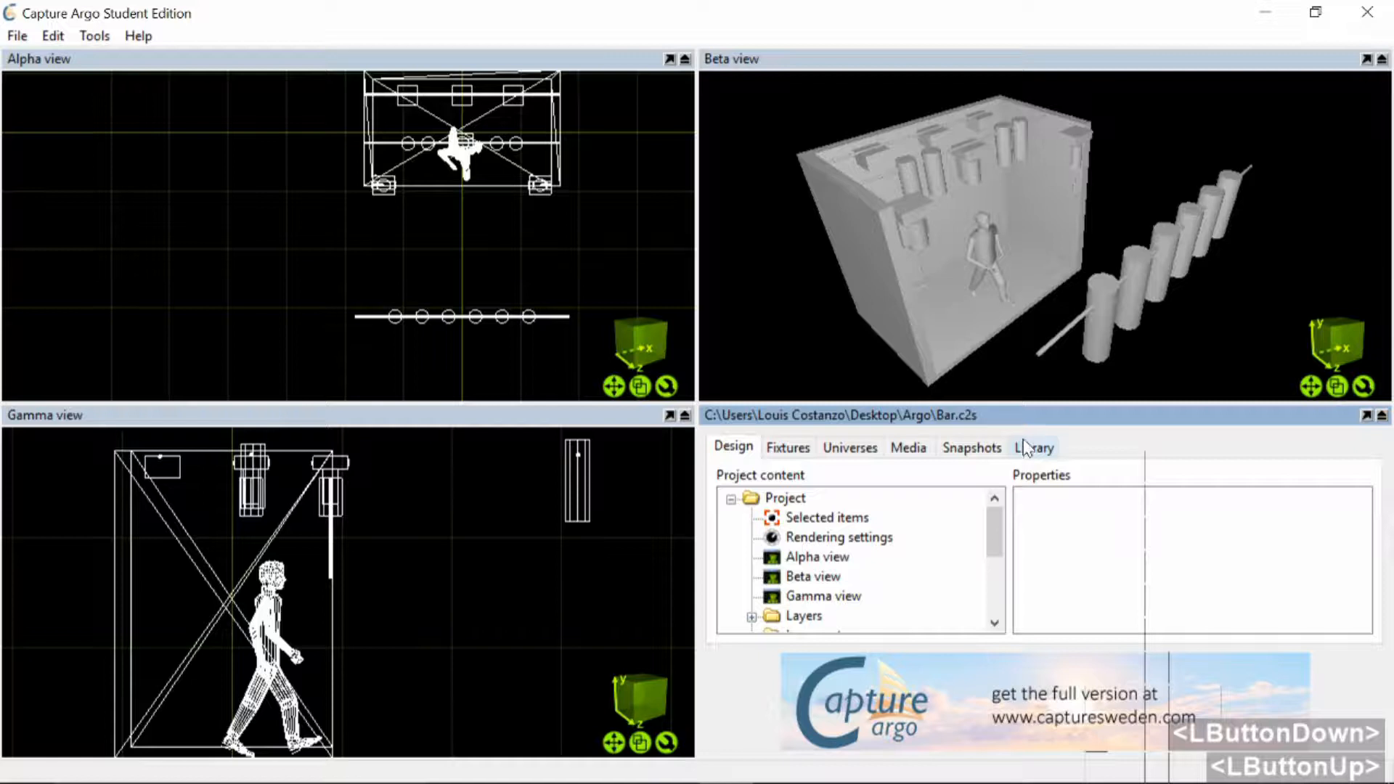
pyautogui.click(1025, 448)
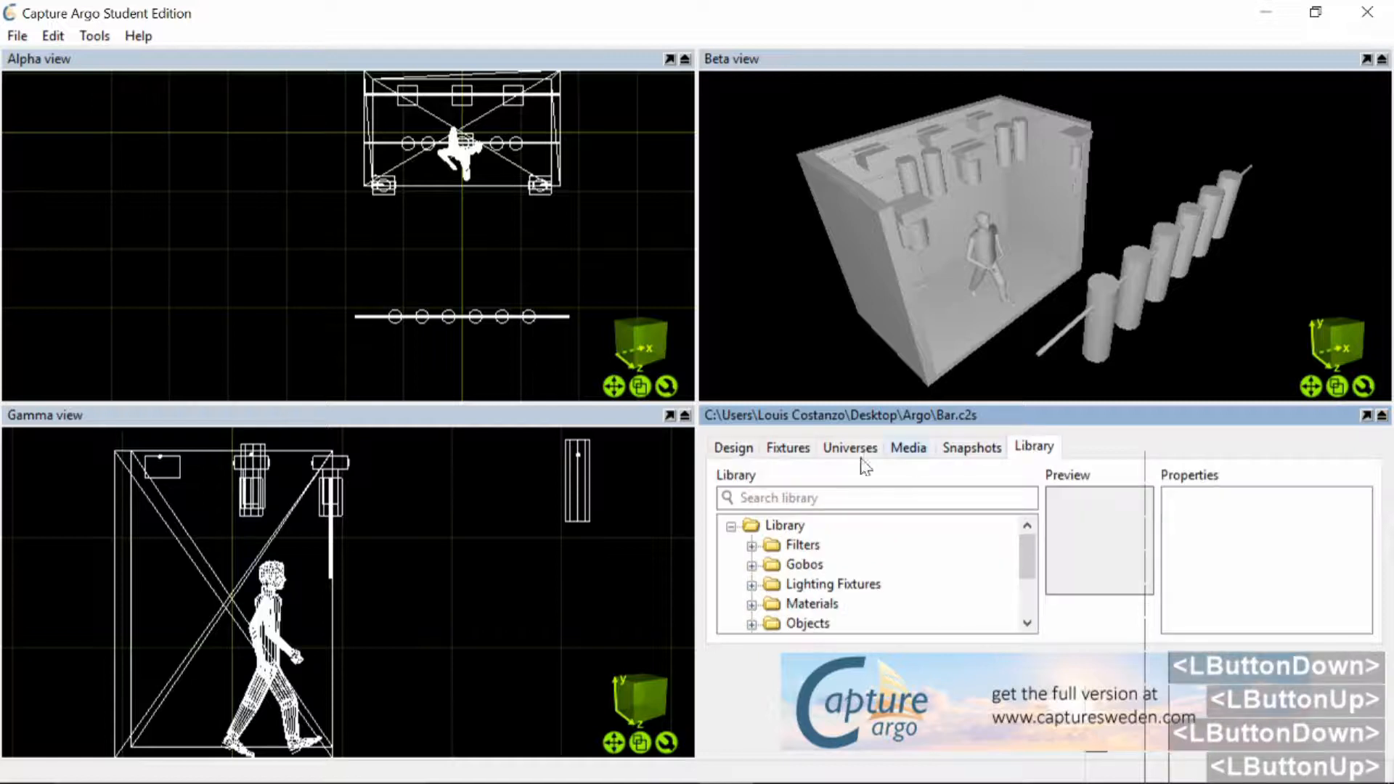
pyautogui.click(713, 448)
pyautogui.click(389, 279)
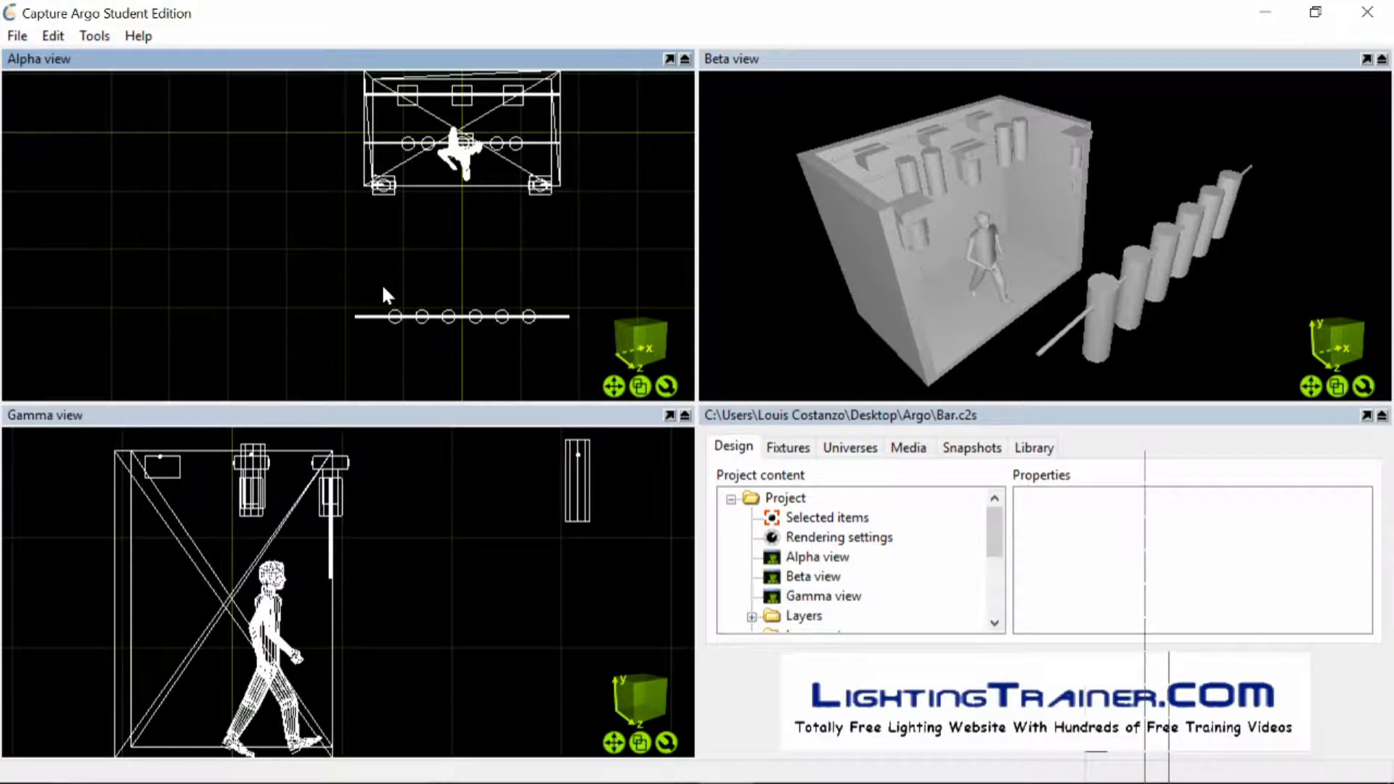
# Select the six fixtures on the front bar outside the room in the Alpha view
pyautogui.scroll(2, 396, 290)
pyautogui.scroll(-1, 468, 298)
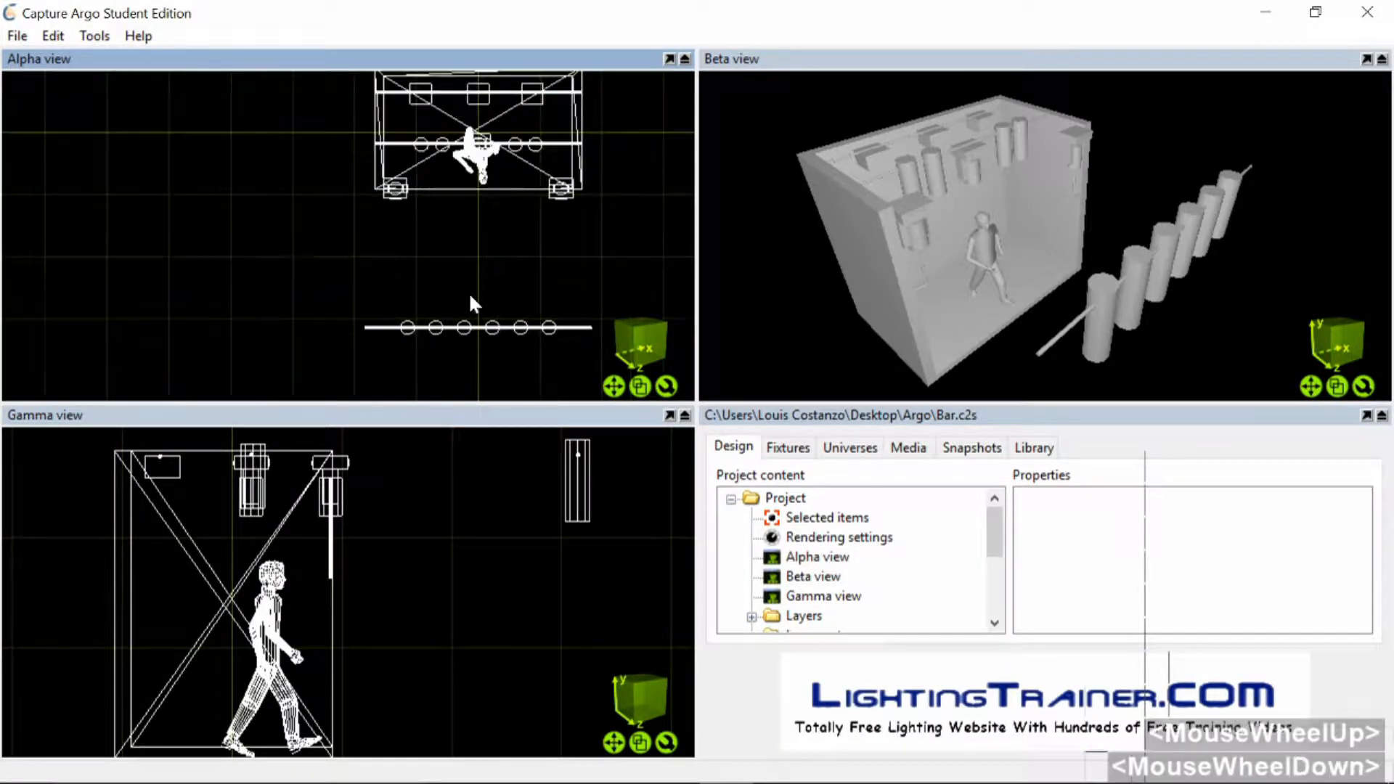
pyautogui.scroll(1, 558, 341)
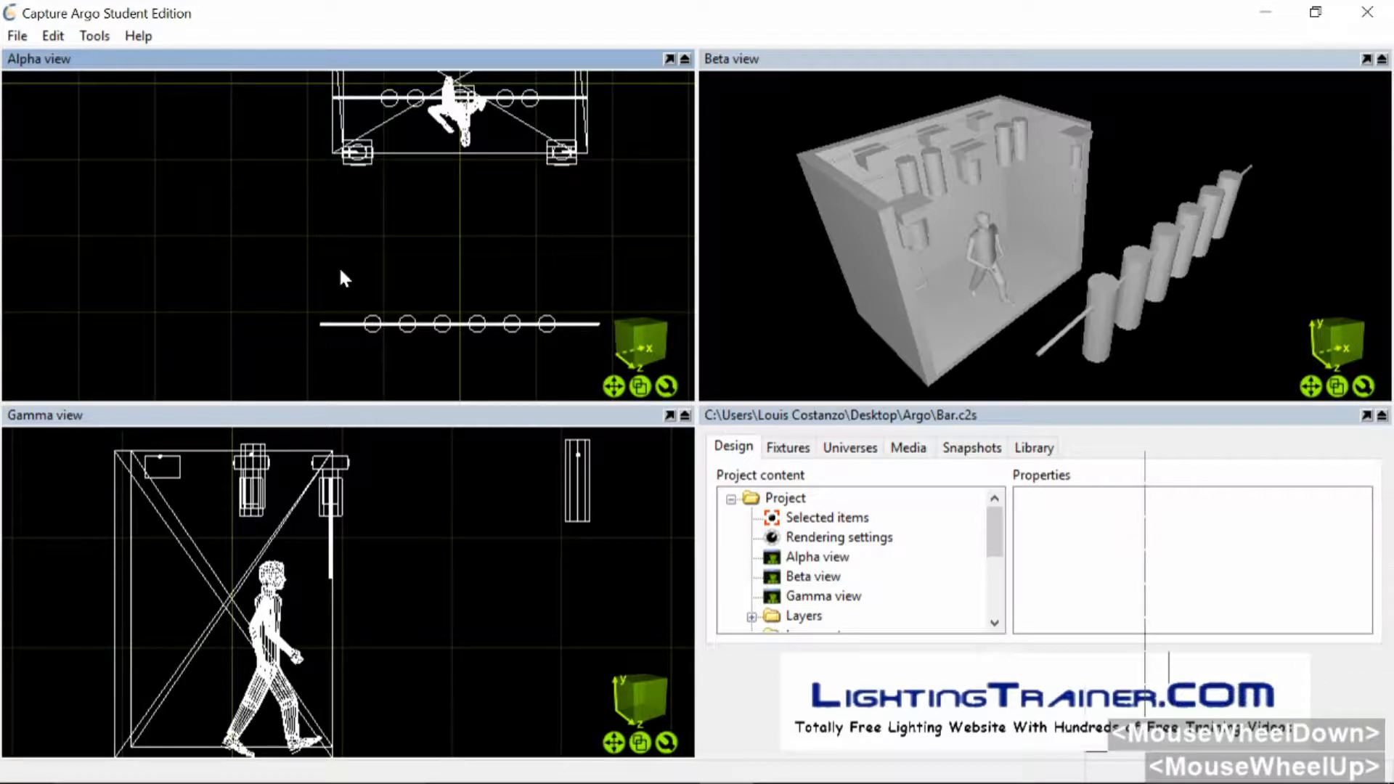
pyautogui.moveTo(340, 271); pyautogui.dragTo(585, 381)
pyautogui.moveTo(482, 225); pyautogui.dragTo(482, 270, button='middle')
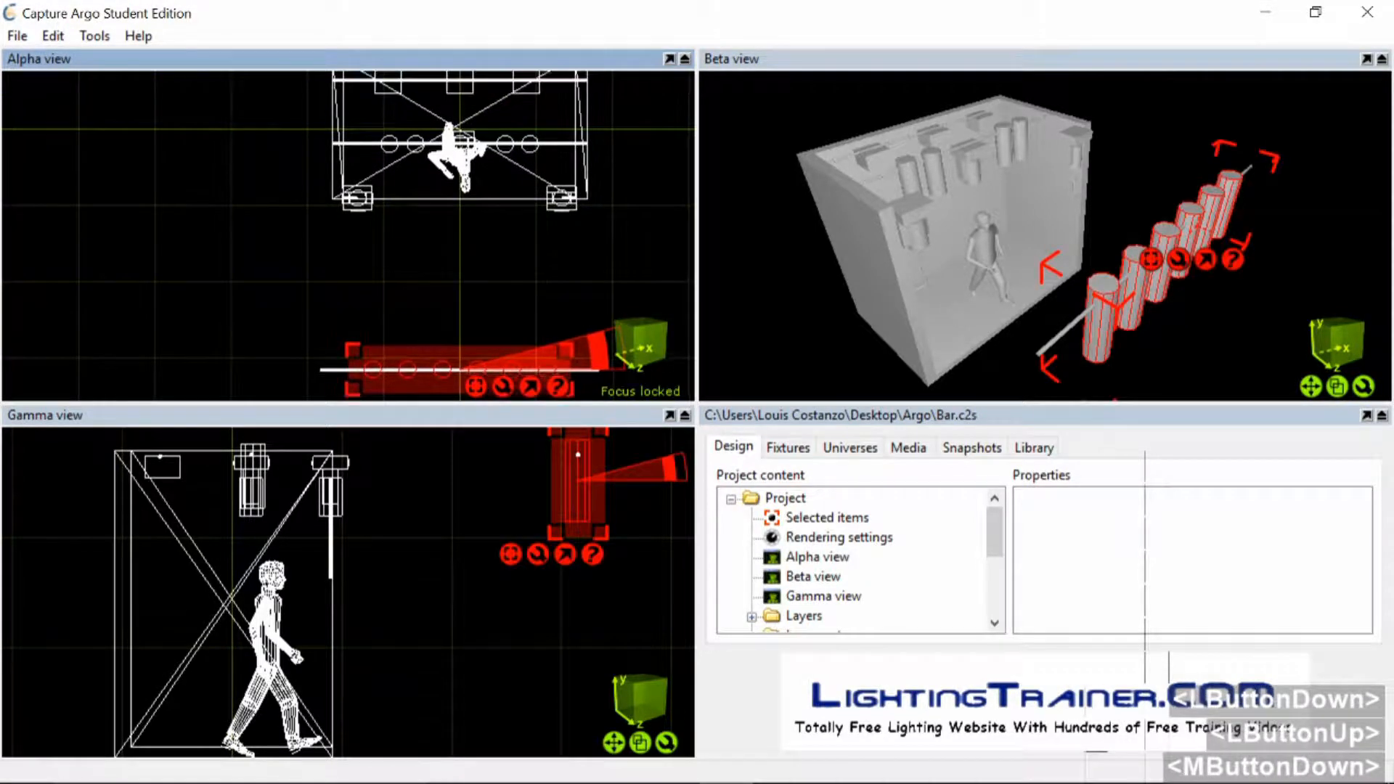
pyautogui.moveTo(408, 166); pyautogui.dragTo(408, 169, button='middle')
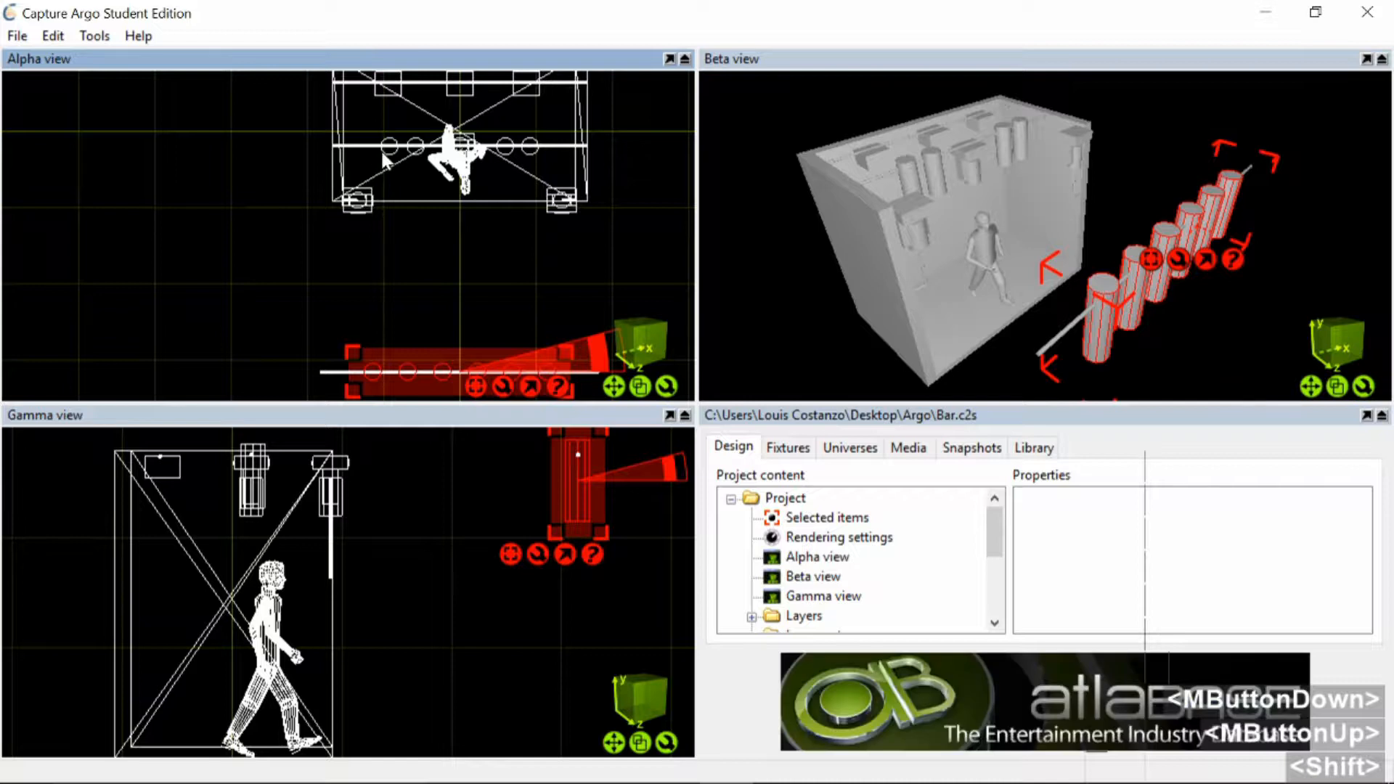
# Add the four round fixtures on the middle bar and the three rectangular fixtures on the rear bar to the selection
pyautogui.keyDown('shift'); pyautogui.click(380, 148); pyautogui.keyUp('shift')
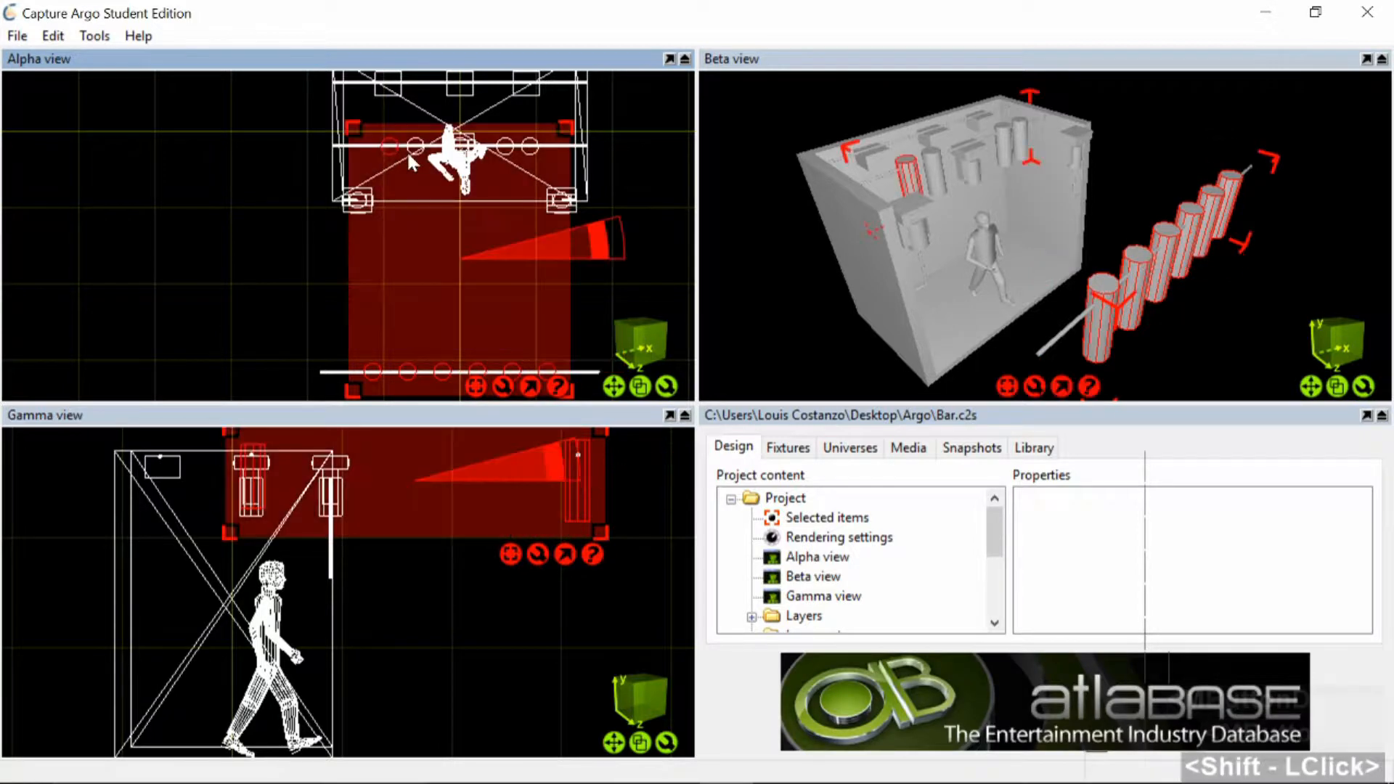
pyautogui.keyDown('shift'); pyautogui.doubleClick(524, 152); pyautogui.keyUp('shift')
pyautogui.keyDown('shift'); pyautogui.click(524, 154); pyautogui.keyUp('shift')
pyautogui.keyDown('shift'); pyautogui.doubleClick(524, 153); pyautogui.keyUp('shift')
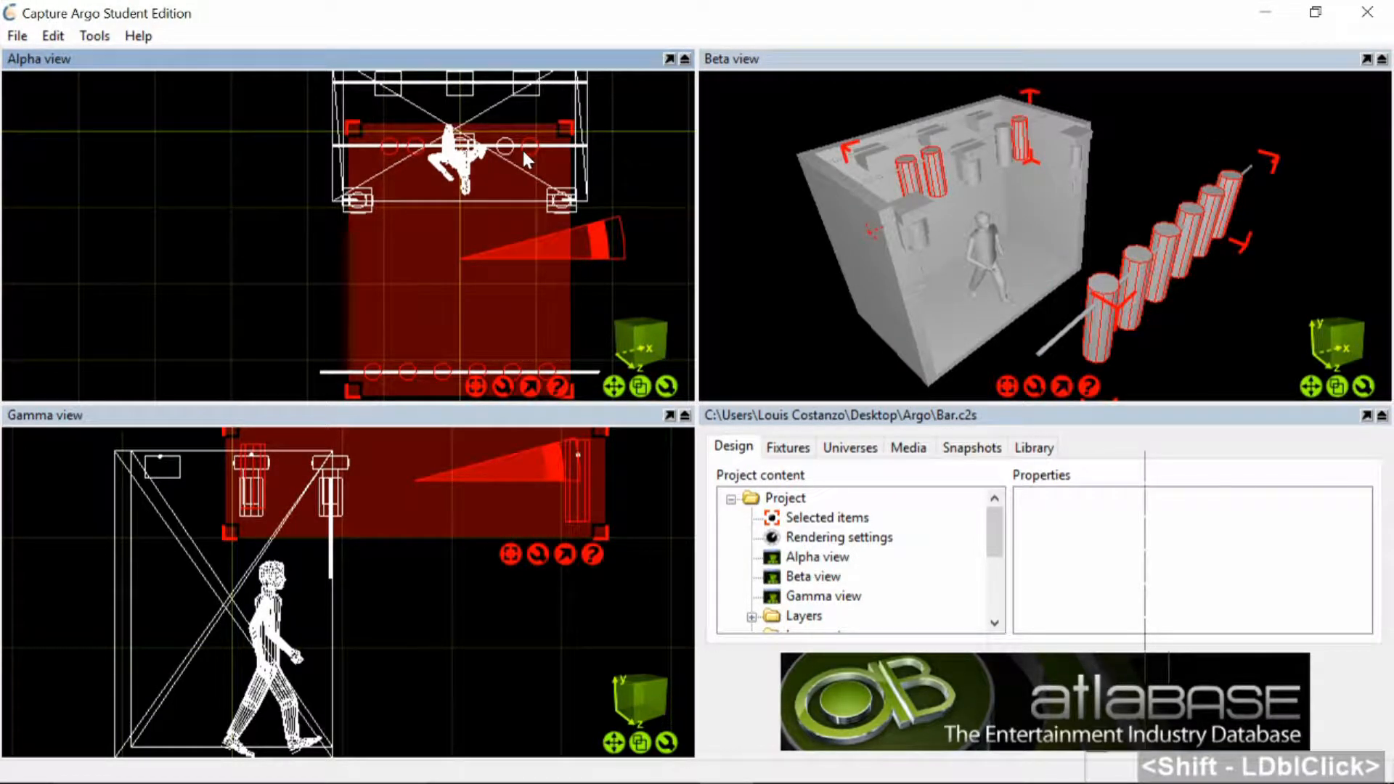
pyautogui.keyDown('ctrl'); pyautogui.doubleClick(506, 143); pyautogui.keyUp('ctrl')
pyautogui.keyDown('ctrl'); pyautogui.click(506, 142); pyautogui.keyUp('ctrl')
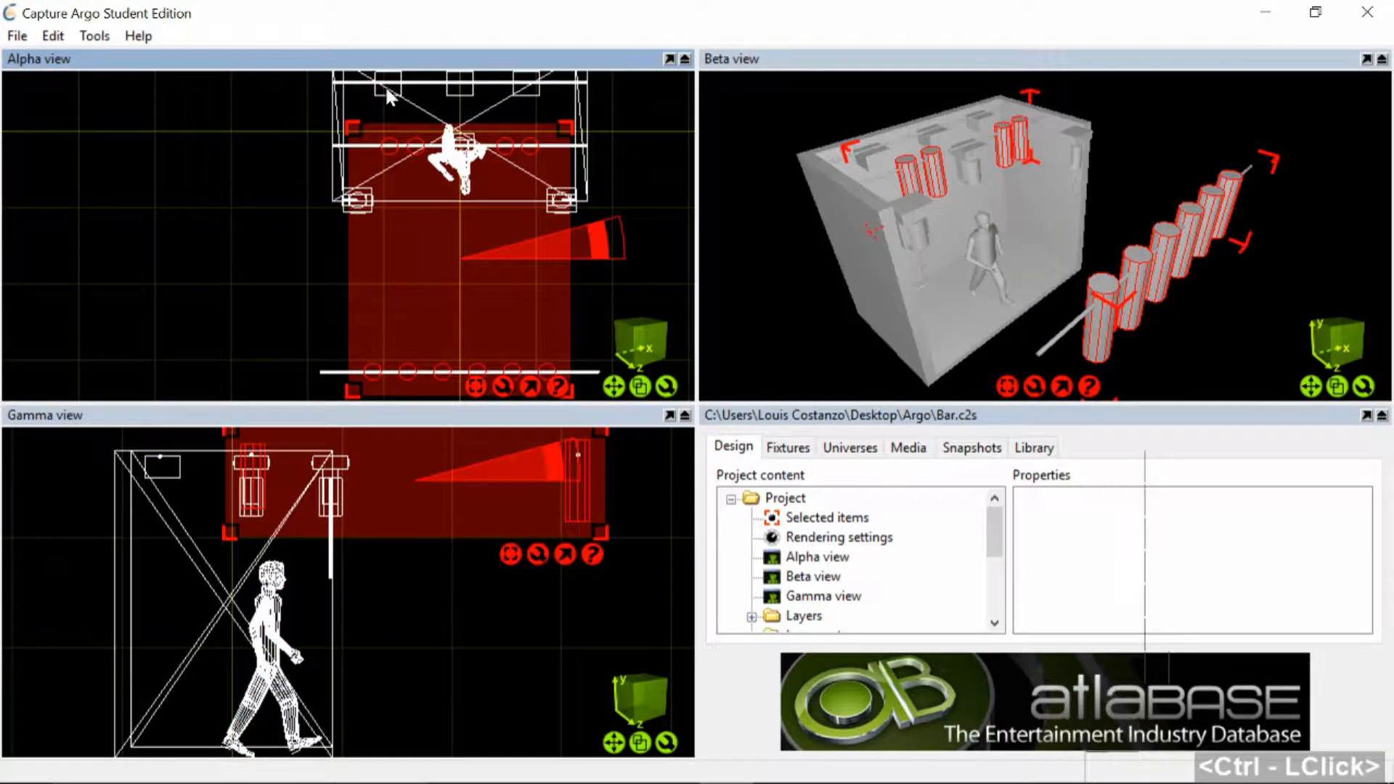
pyautogui.keyDown('ctrl'); pyautogui.click(386, 89); pyautogui.keyUp('ctrl')
pyautogui.keyDown('ctrl'); pyautogui.click(514, 85); pyautogui.keyUp('ctrl')
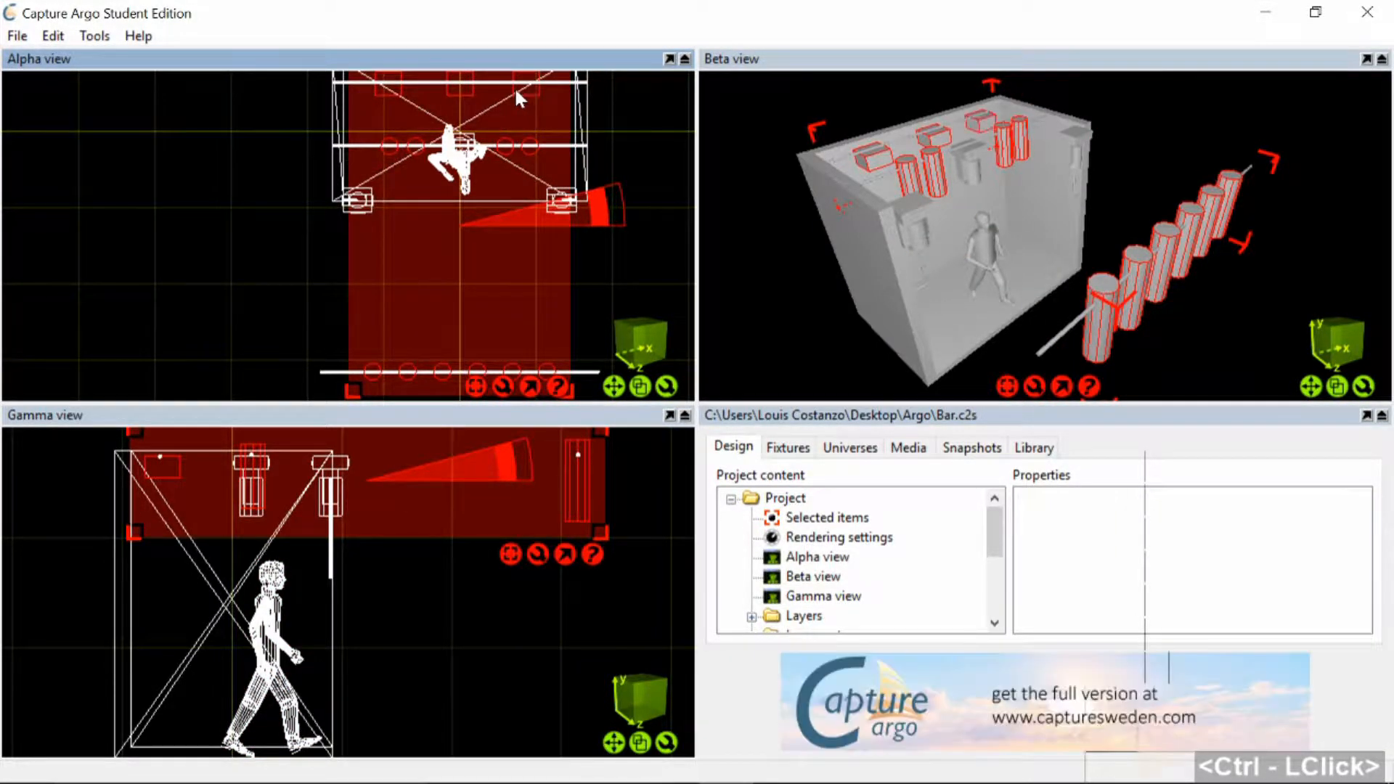
# Begin a sequential patch of the selected fixtures with start address A.1
pyautogui.moveTo(232, 290); pyautogui.dragTo(217, 286, button='middle')
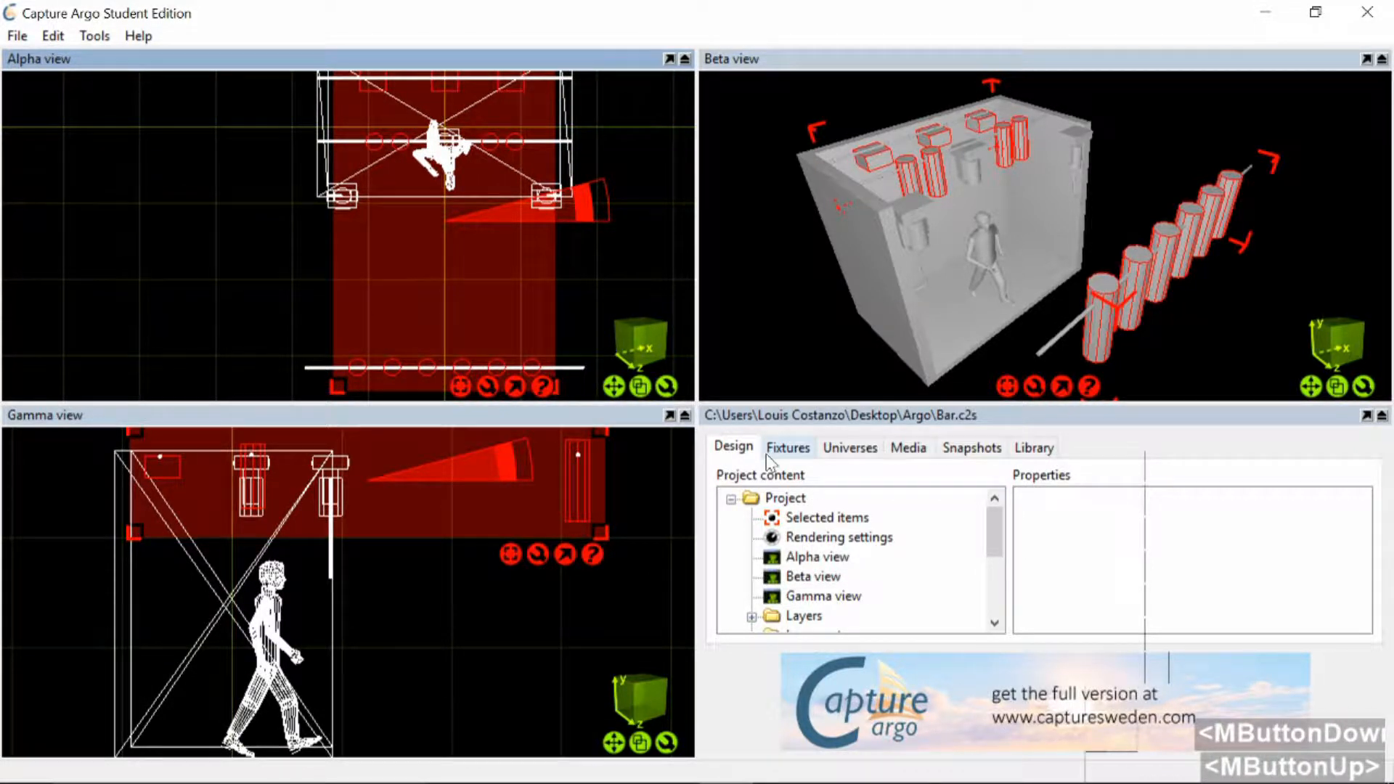
pyautogui.click(491, 394)
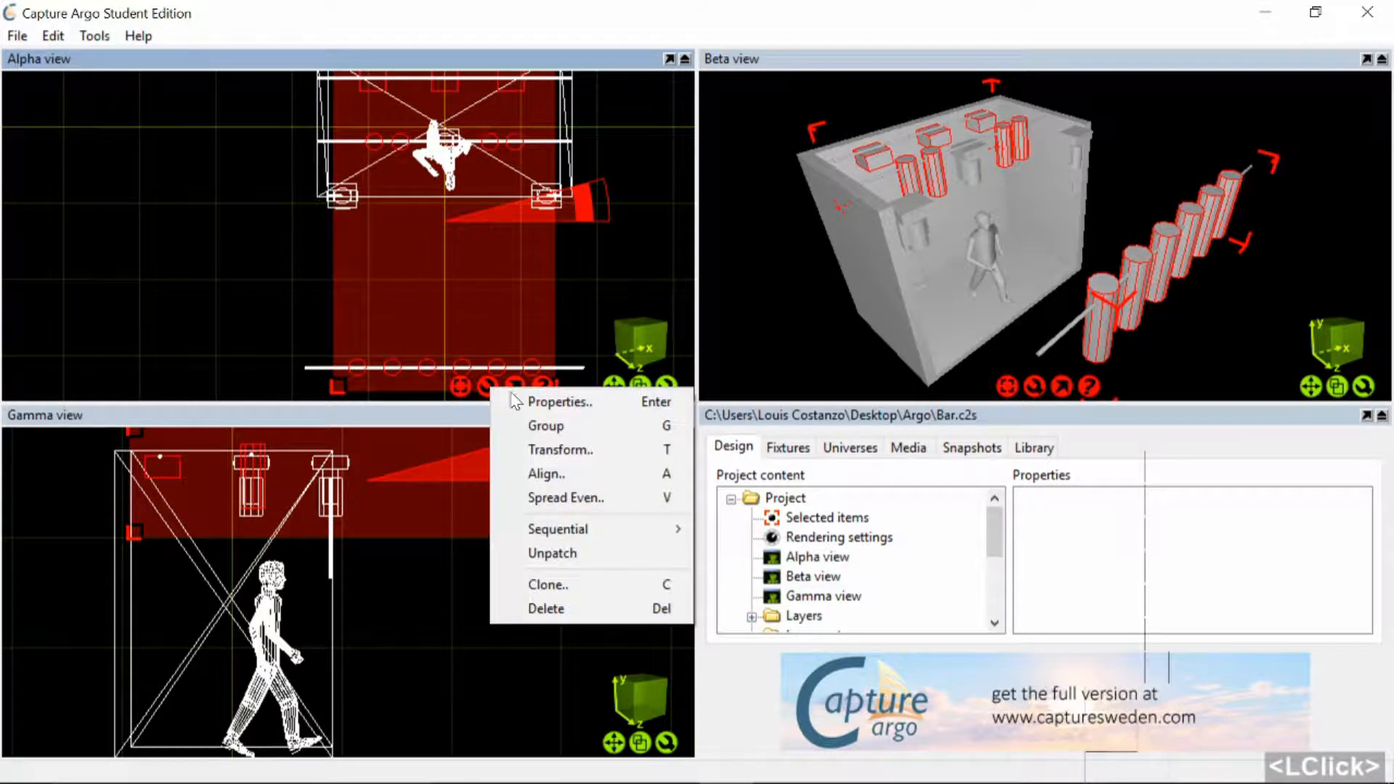
pyautogui.moveTo(648, 546)
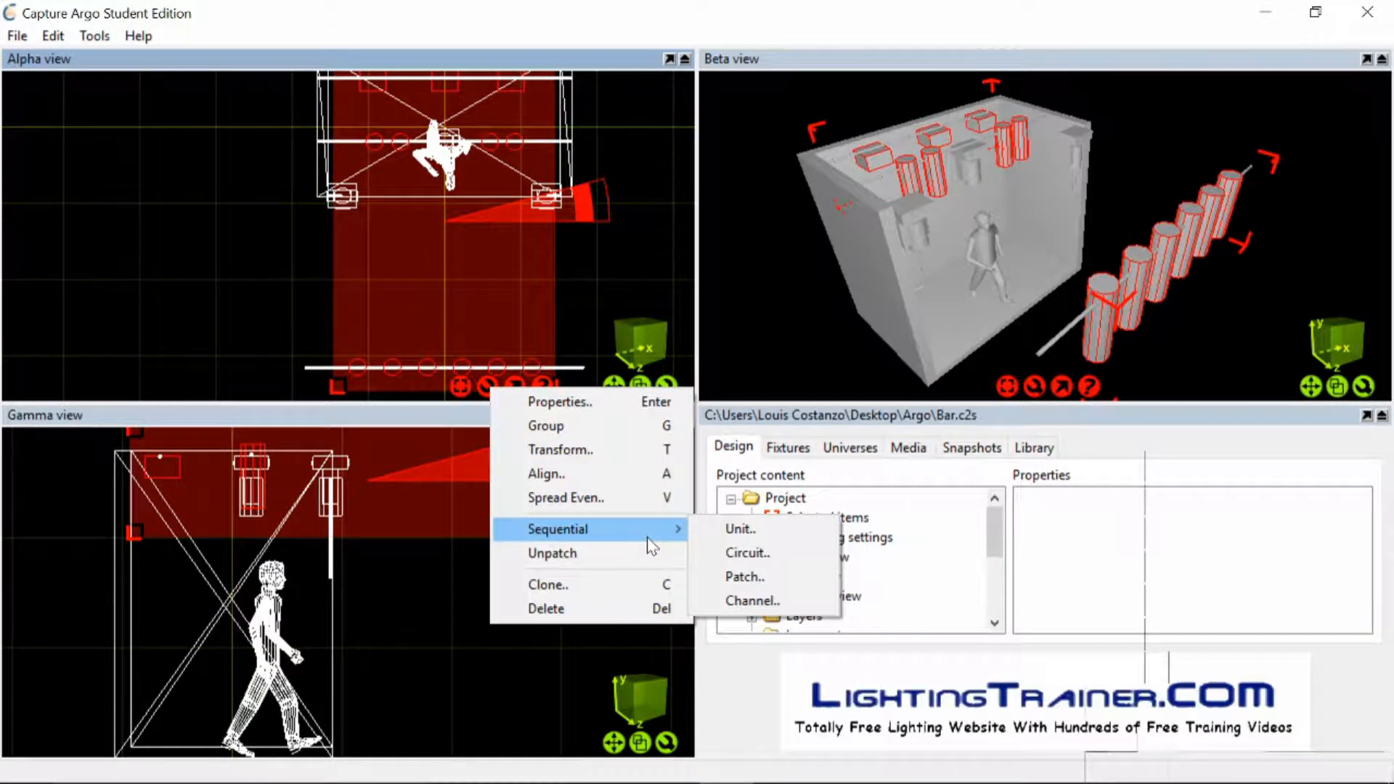
pyautogui.click(748, 577)
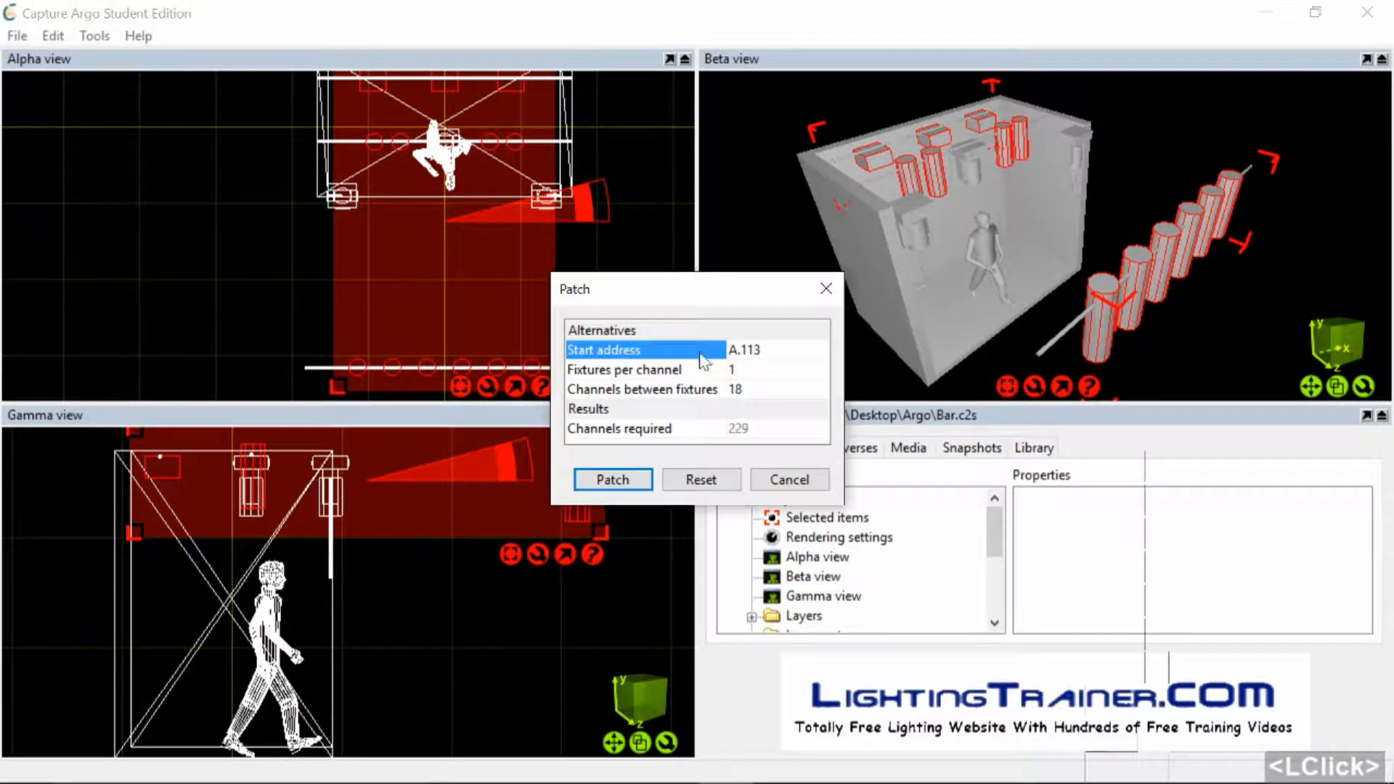
pyautogui.click(748, 351)
pyautogui.doubleClick(750, 352)
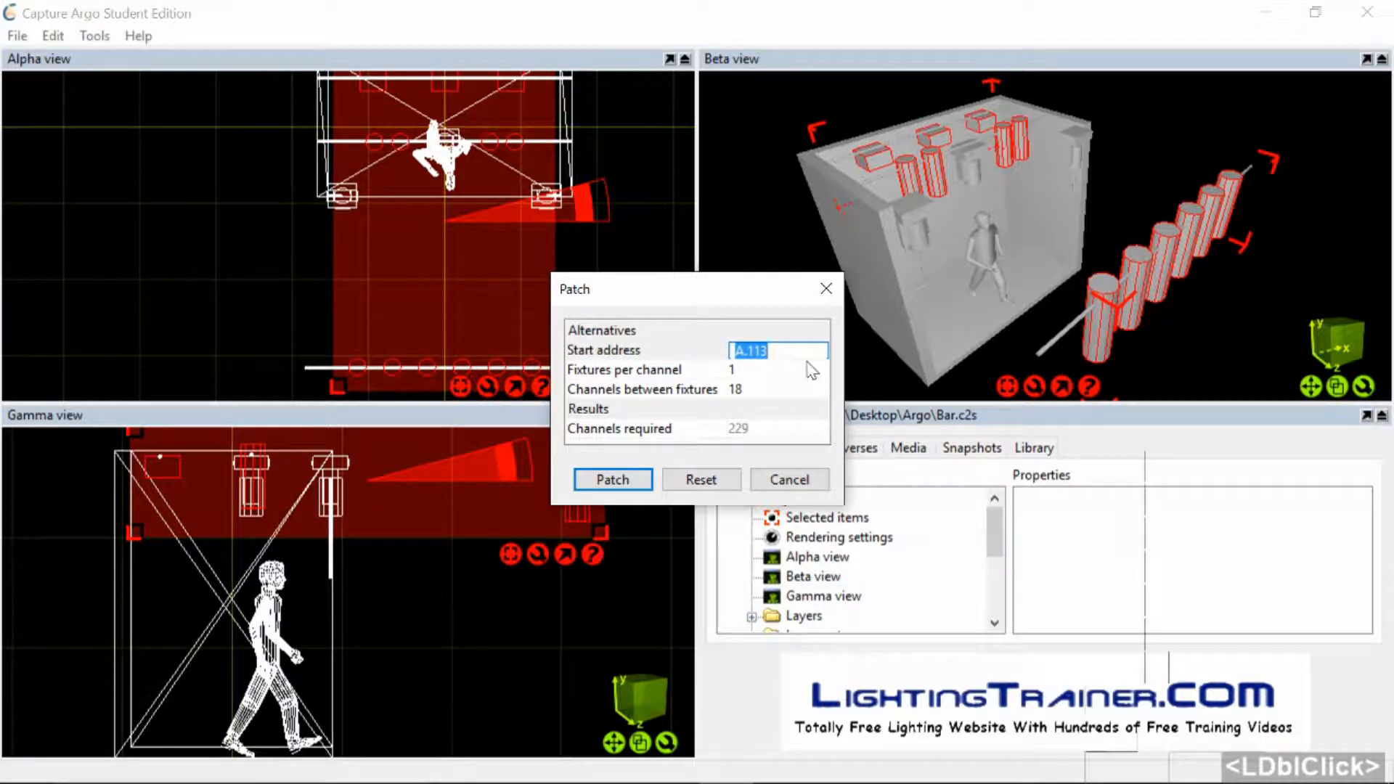
pyautogui.write('A.1')
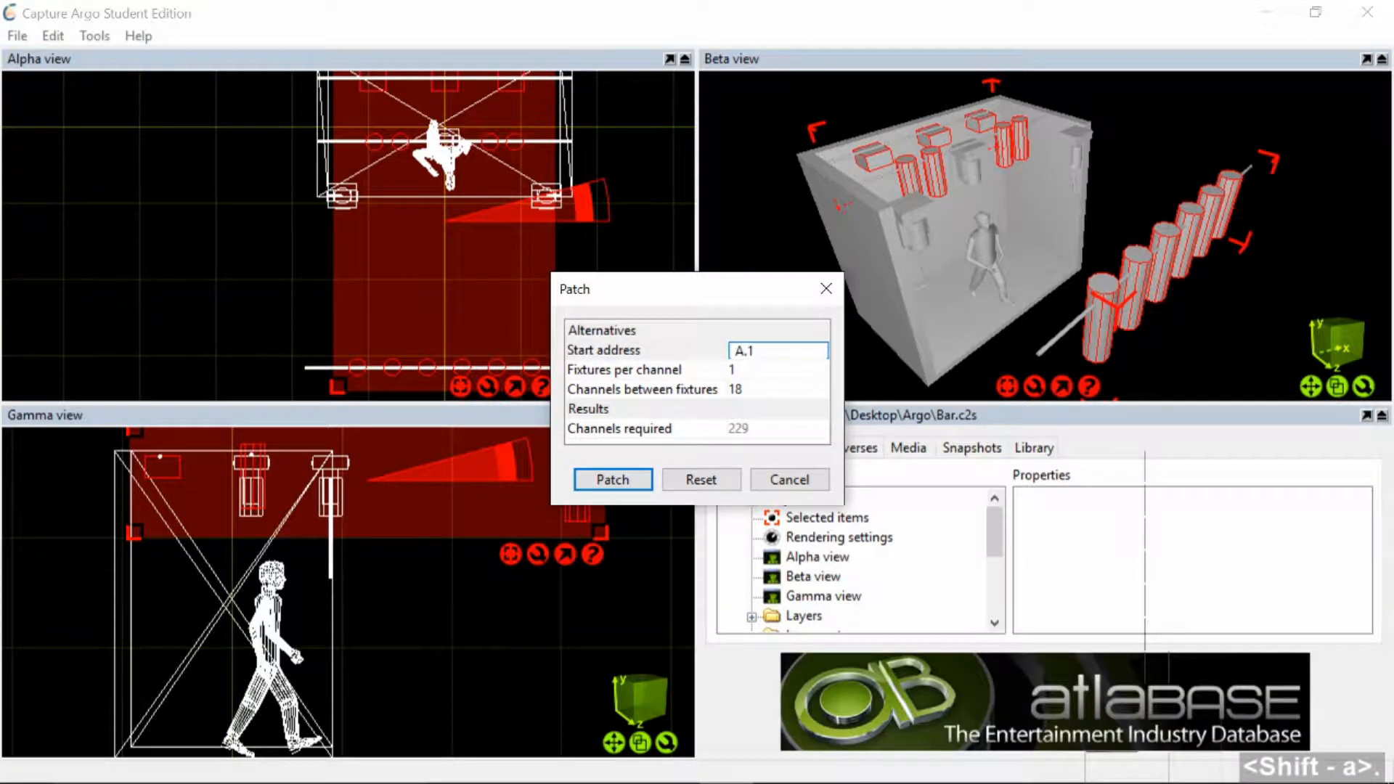
pyautogui.press('Return')
# Set the channels between fixtures to 0 and patch the selected fixtures
pyautogui.doubleClick(732, 390)
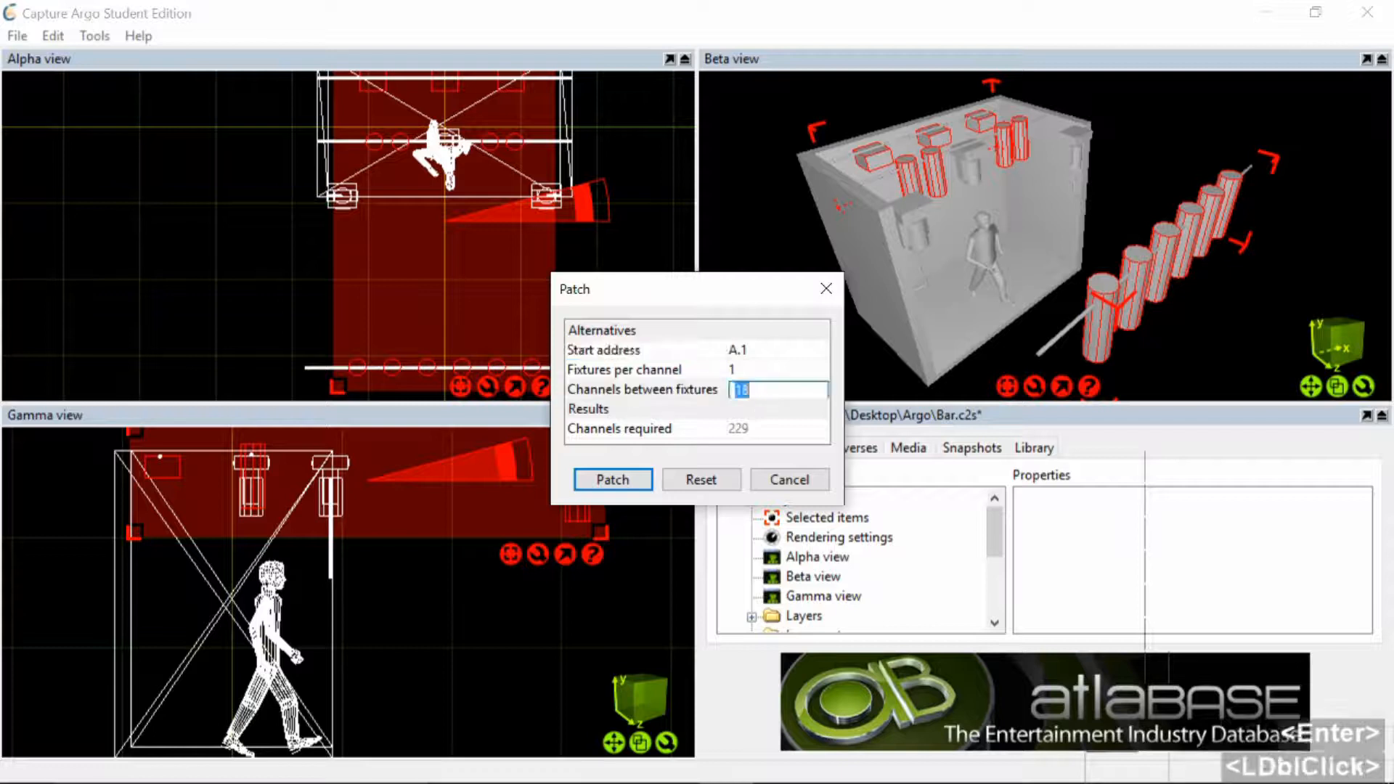
pyautogui.click(729, 391)
pyautogui.press('BackSpace')
pyautogui.write('0')
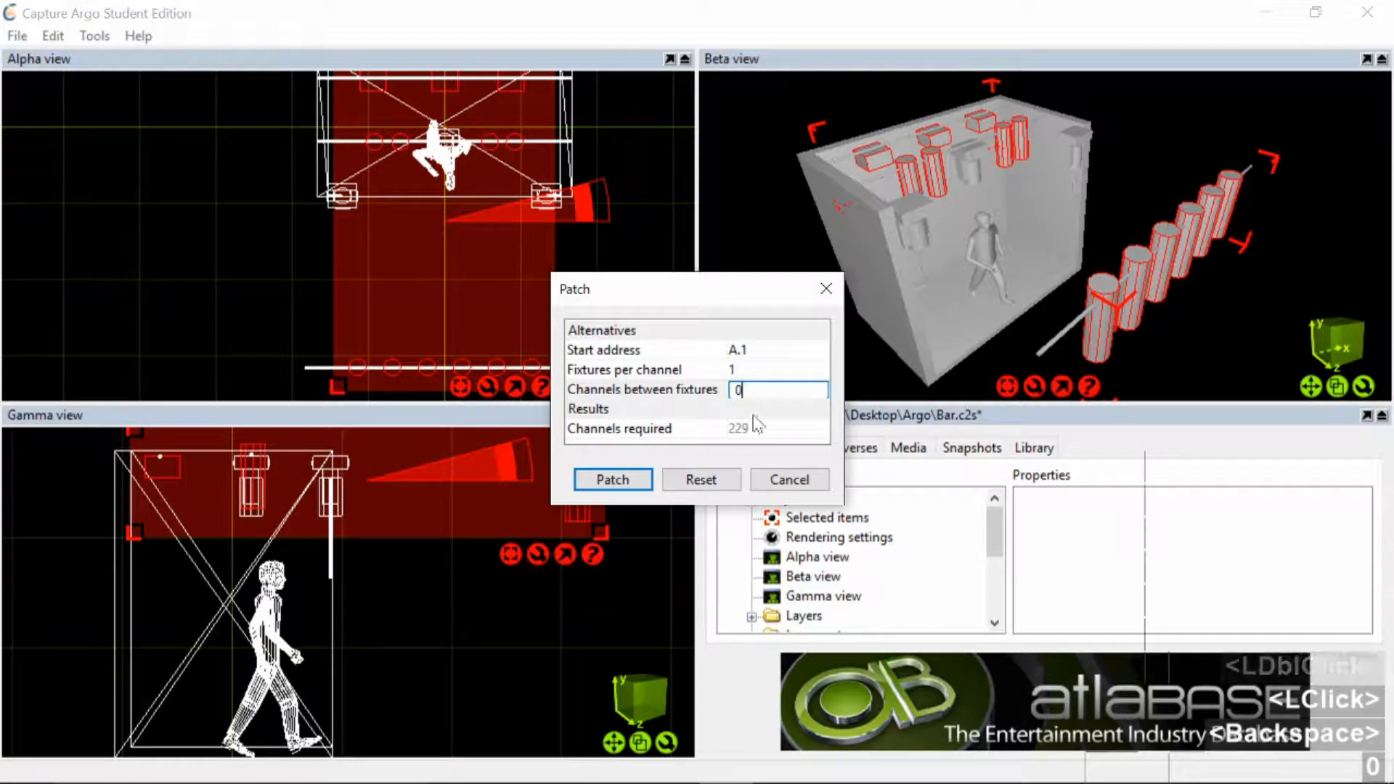
pyautogui.click(719, 408)
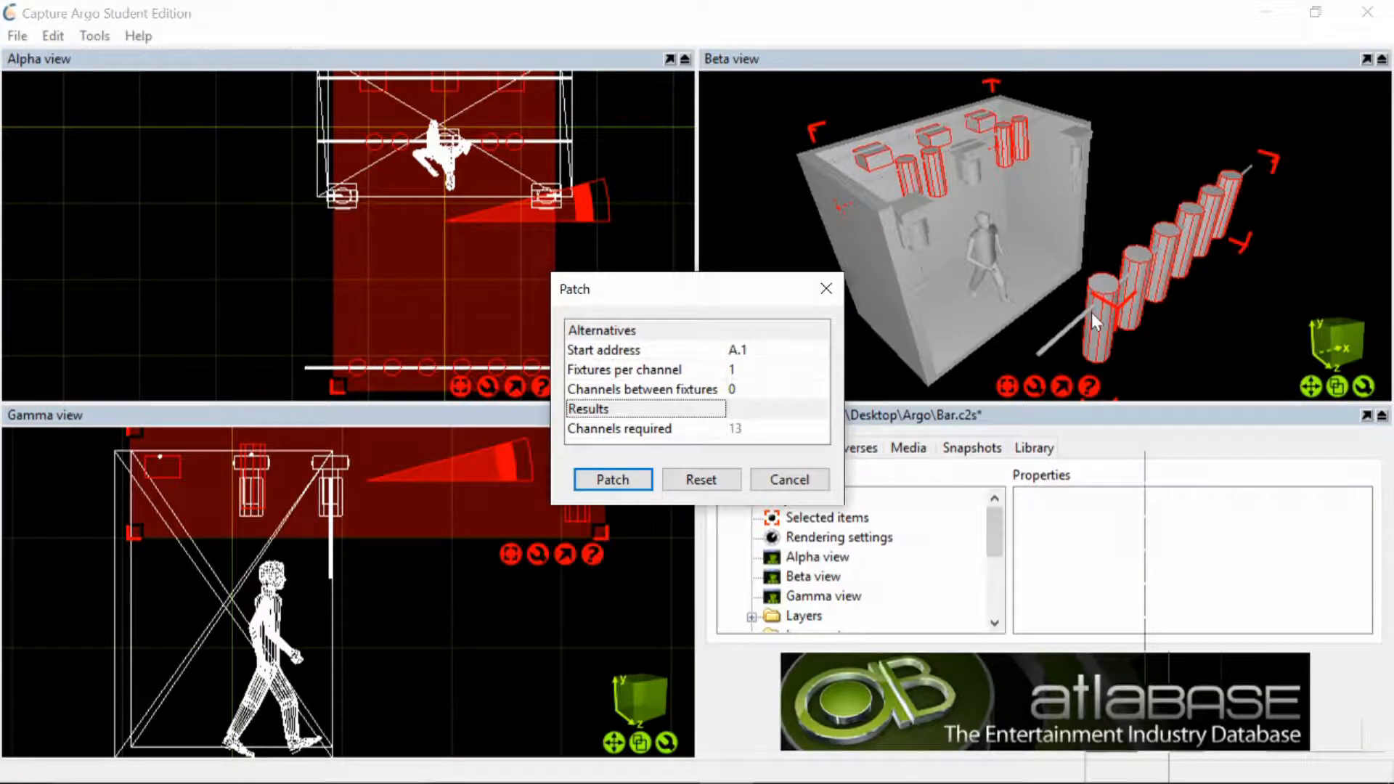
pyautogui.click(625, 482)
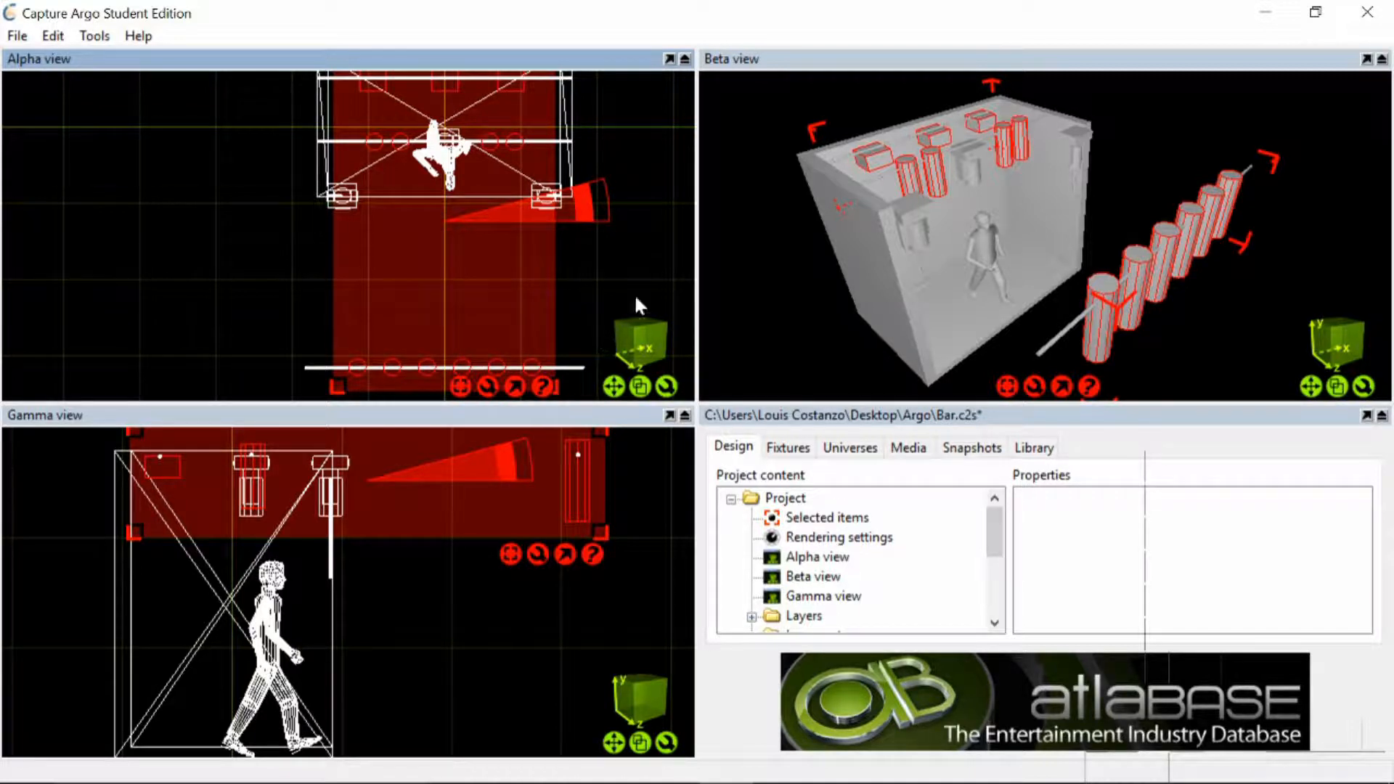
# Display the project's fixture list to check the patch addresses
pyautogui.click(782, 450)
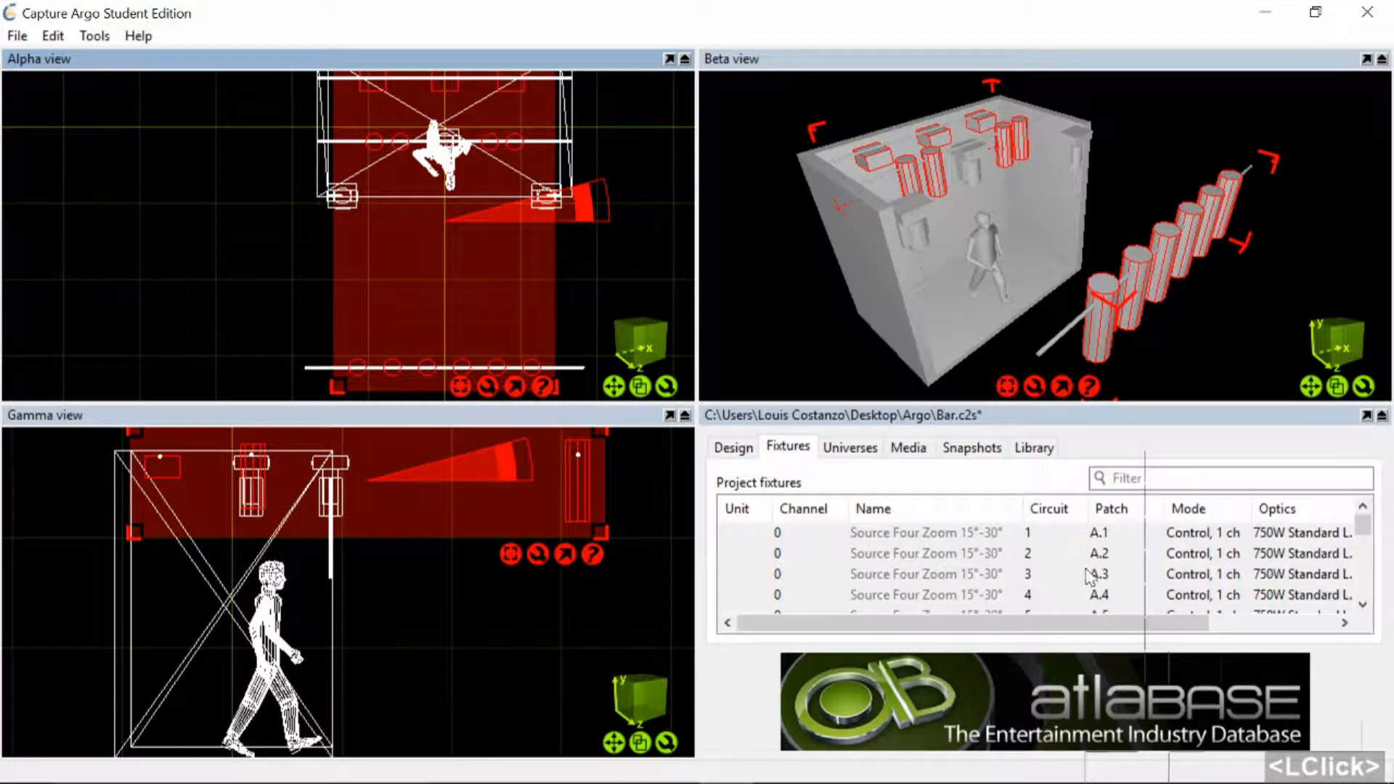
# Examine the circuit and patch values in the fixture list, from the first Source Four Zoom to the MAC 250 Entour entries
pyautogui.click(1095, 533)
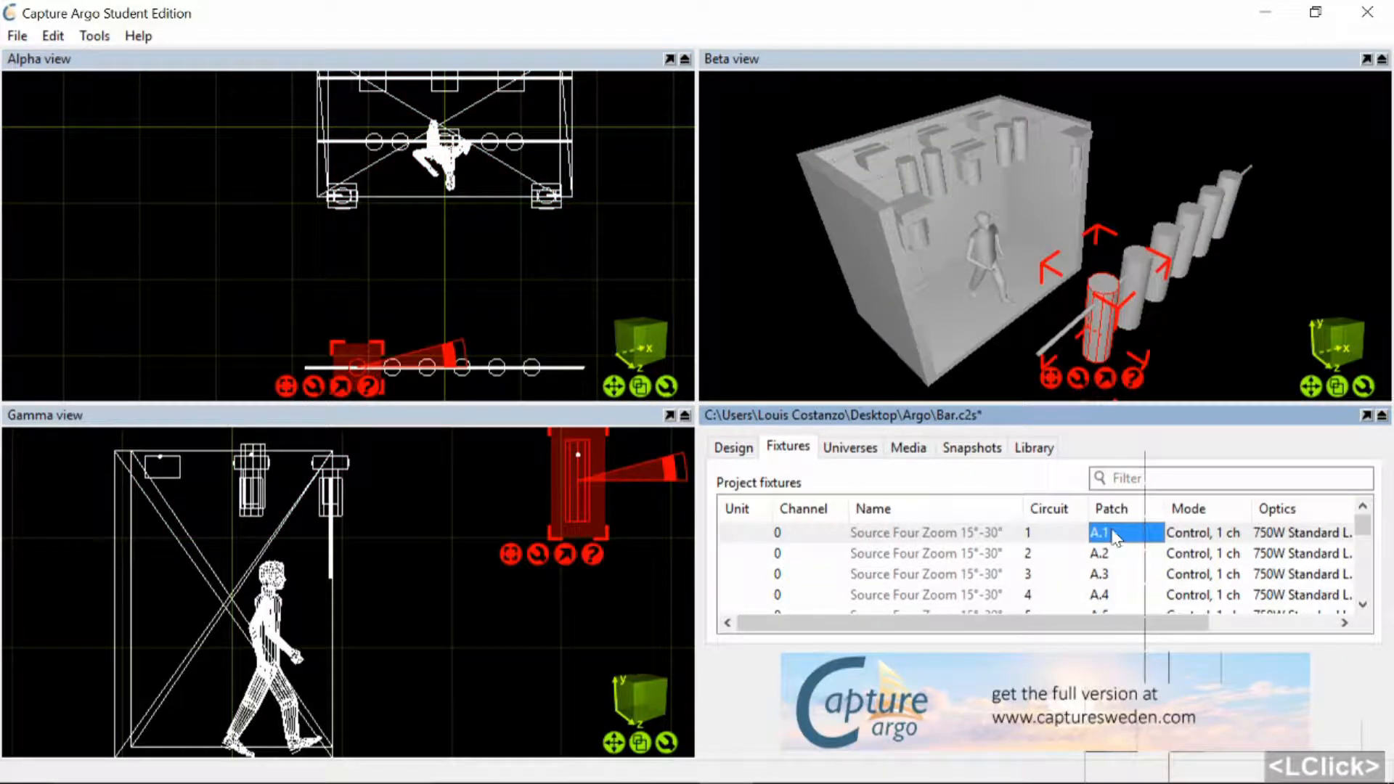
pyautogui.click(1057, 534)
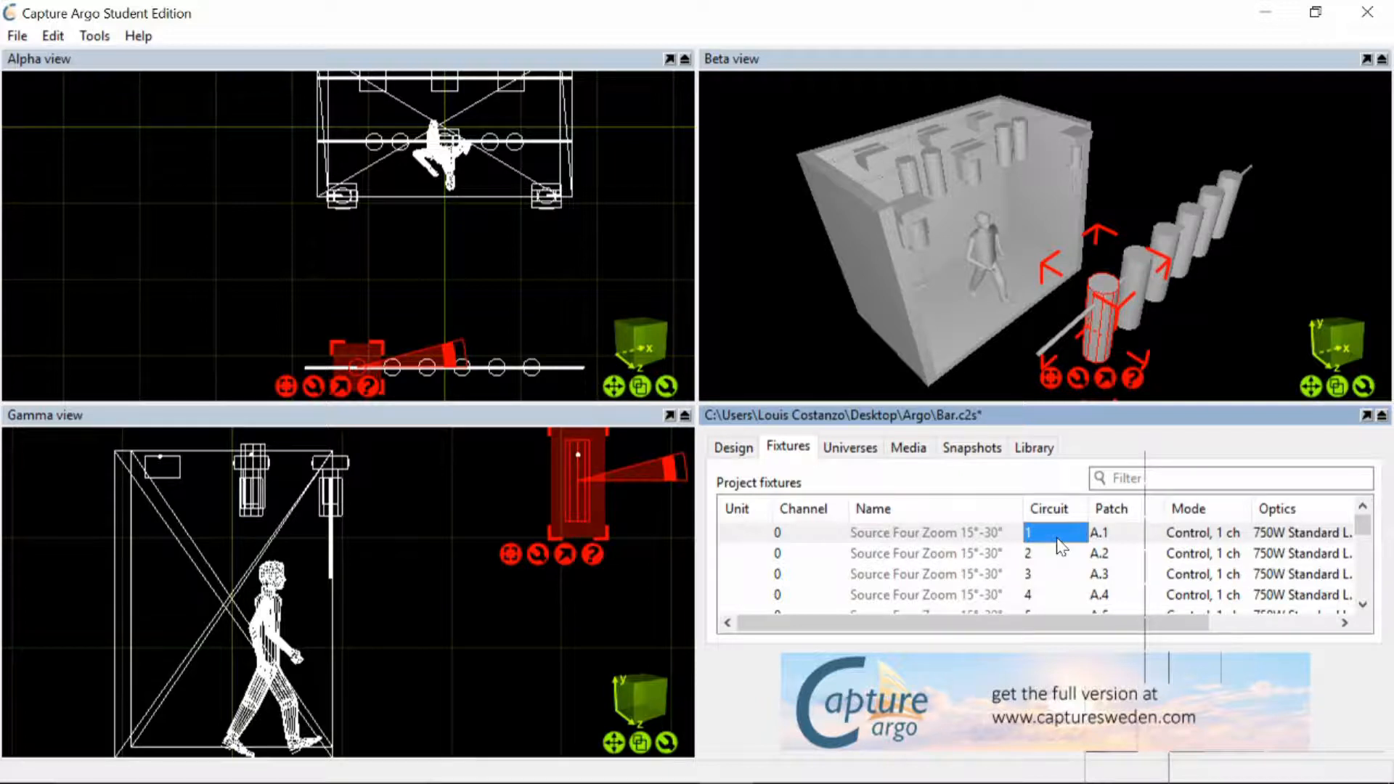
pyautogui.click(1129, 538)
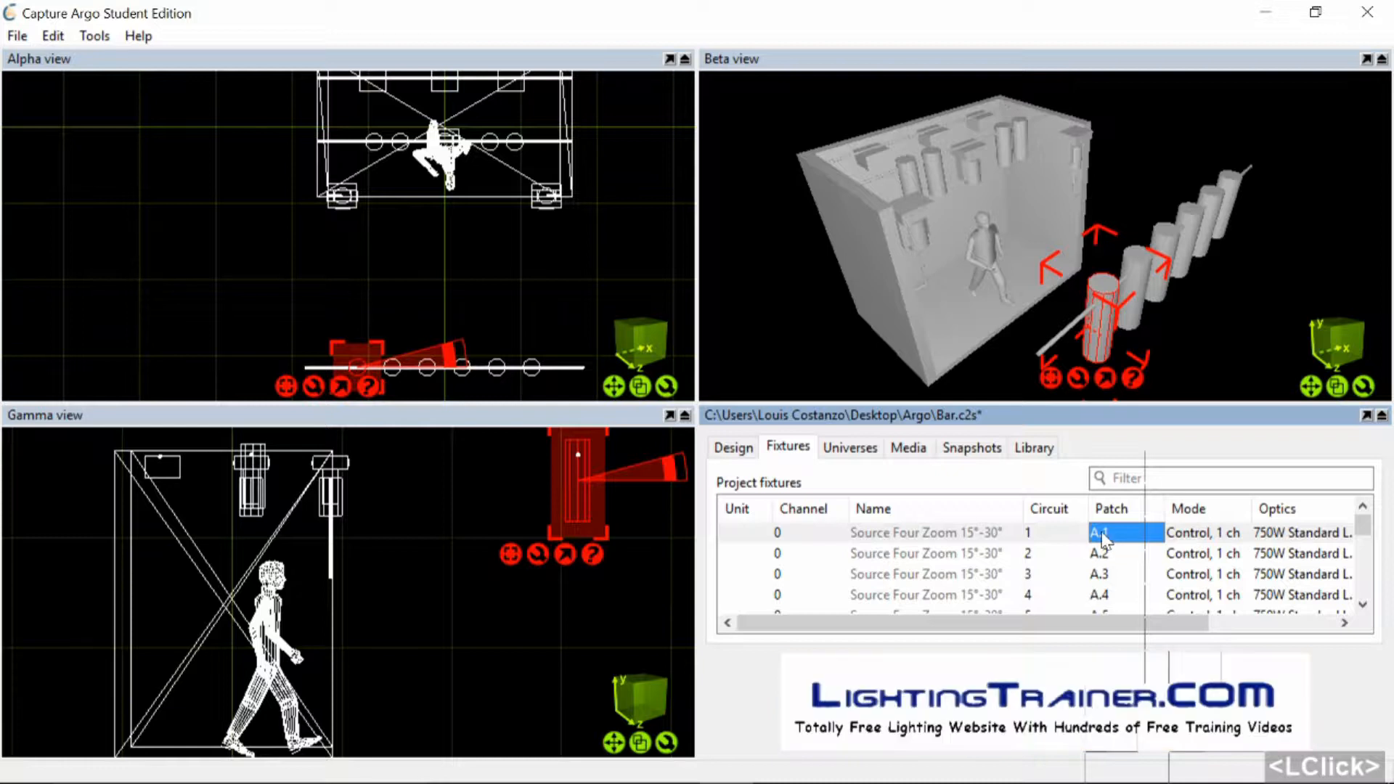
pyautogui.scroll(-4, 1111, 559)
pyautogui.scroll(-1, 1109, 562)
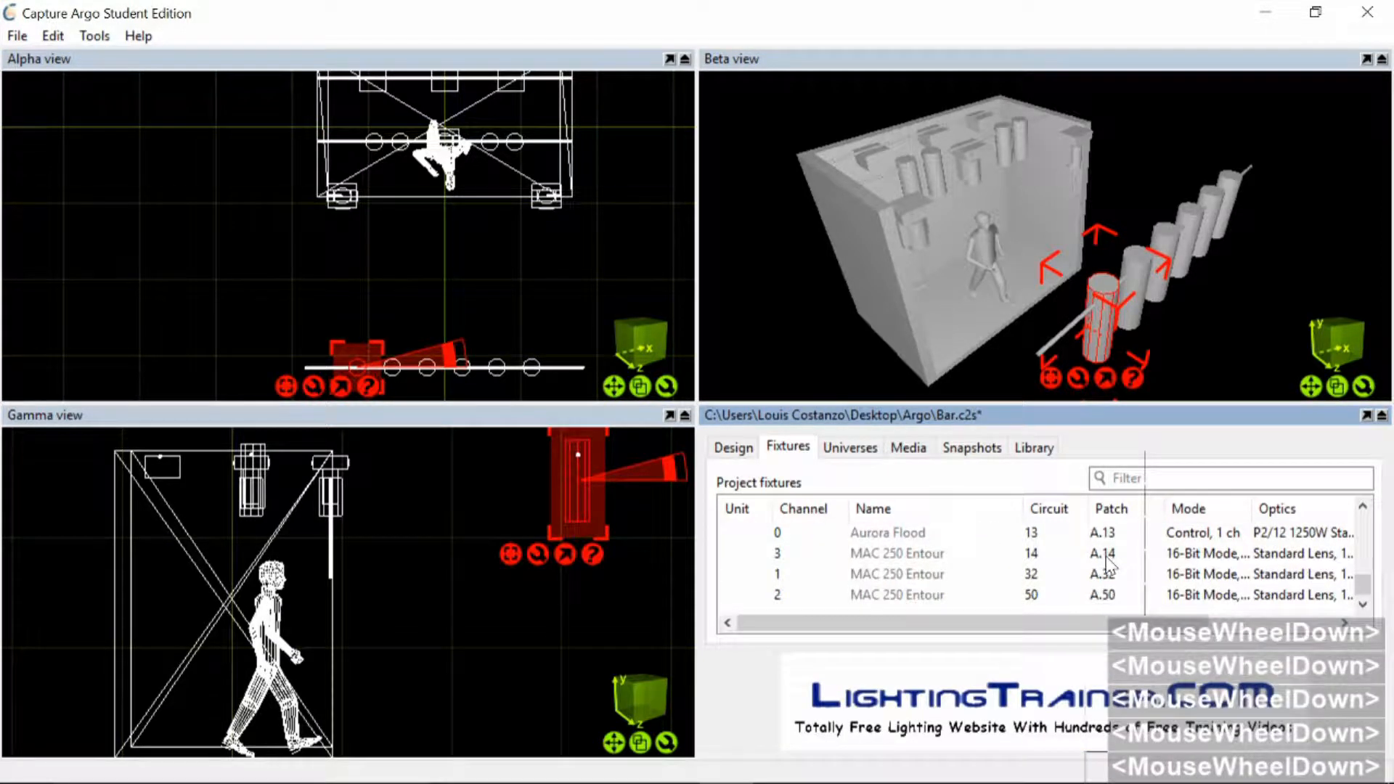
pyautogui.scroll(2, 1108, 563)
pyautogui.click(371, 212)
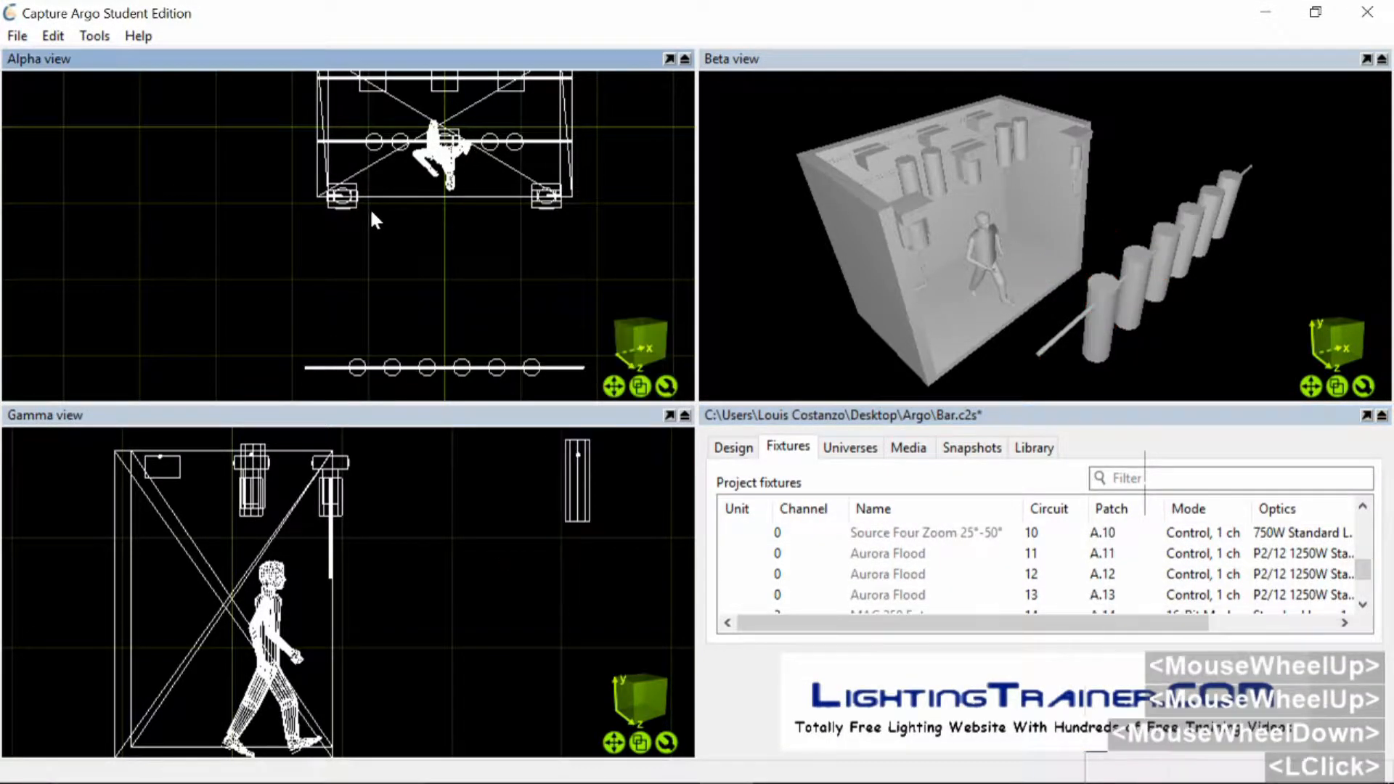
pyautogui.click(338, 202)
pyautogui.scroll(1, 376, 175)
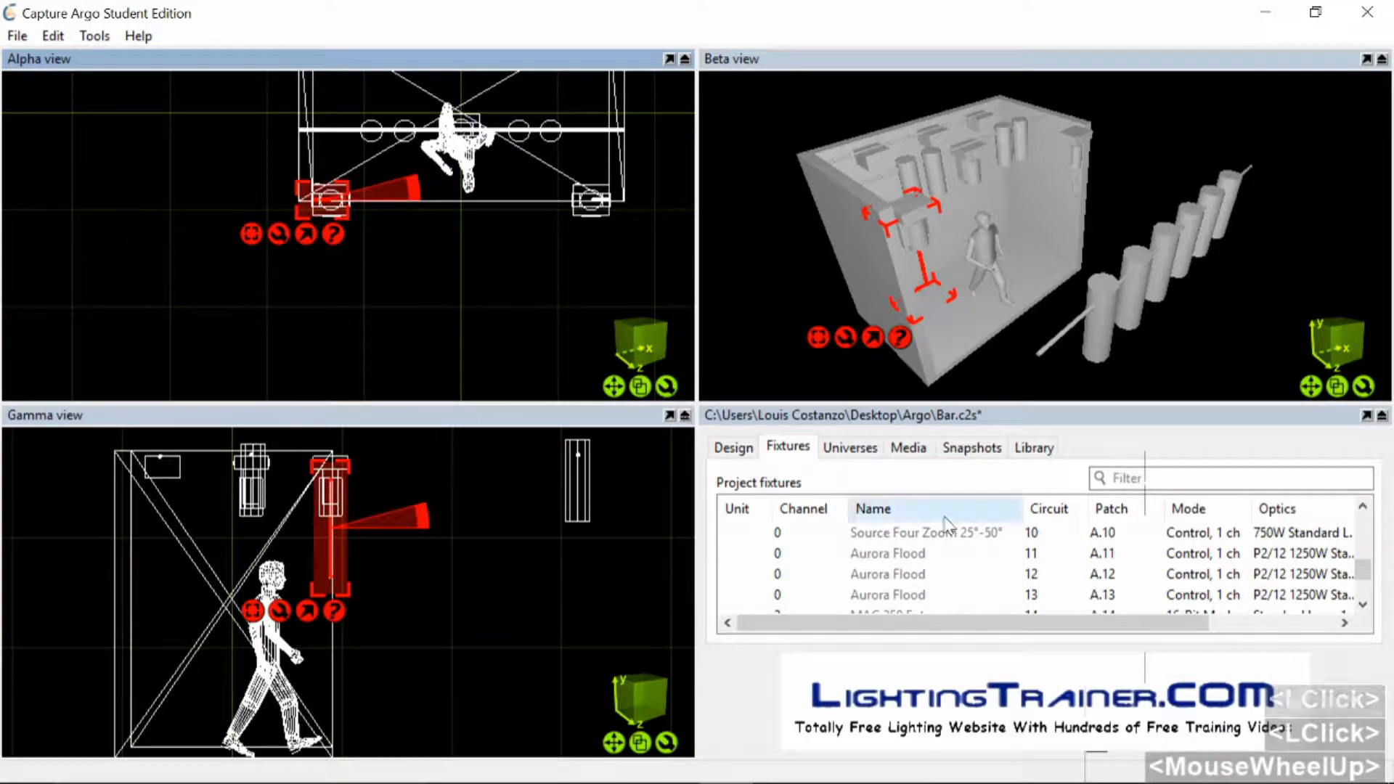
pyautogui.scroll(-1, 471, 298)
pyautogui.scroll(-1, 1113, 563)
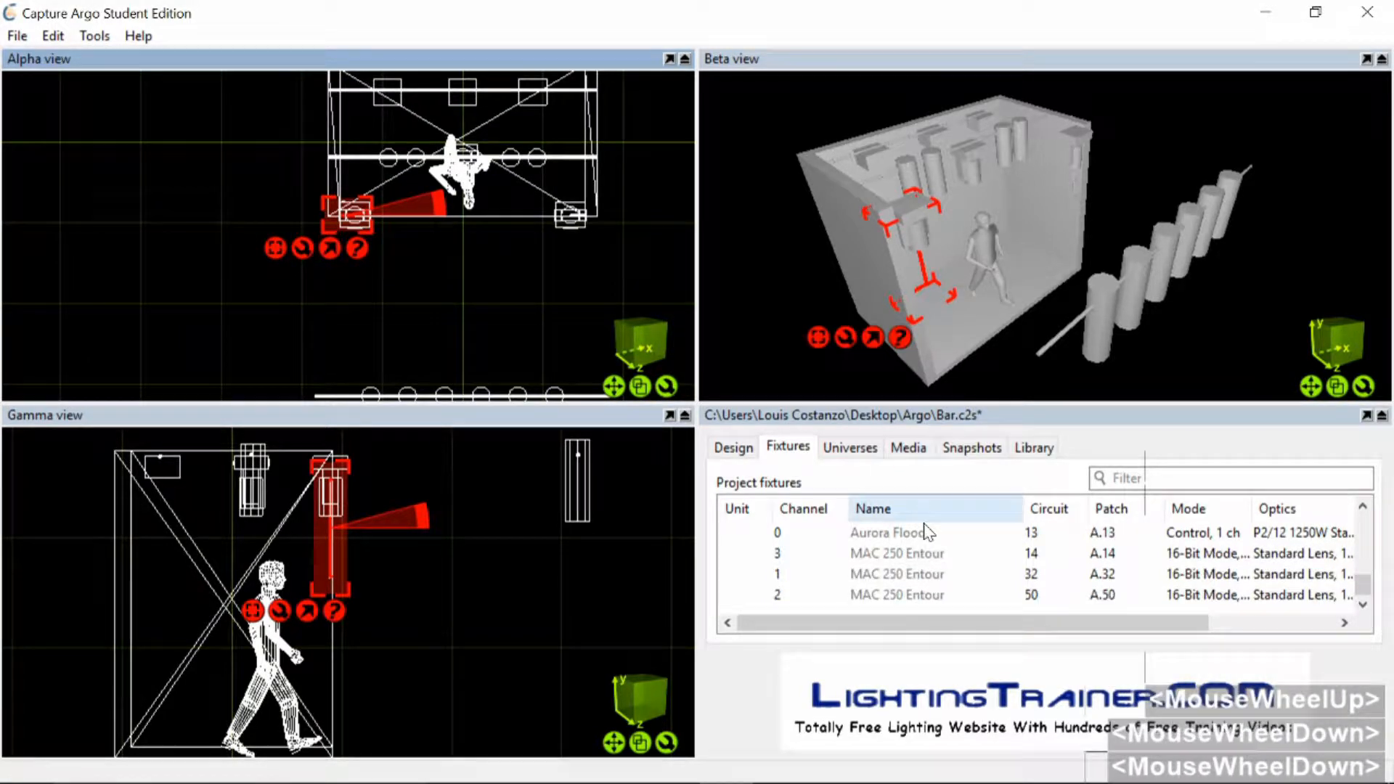
pyautogui.click(1113, 553)
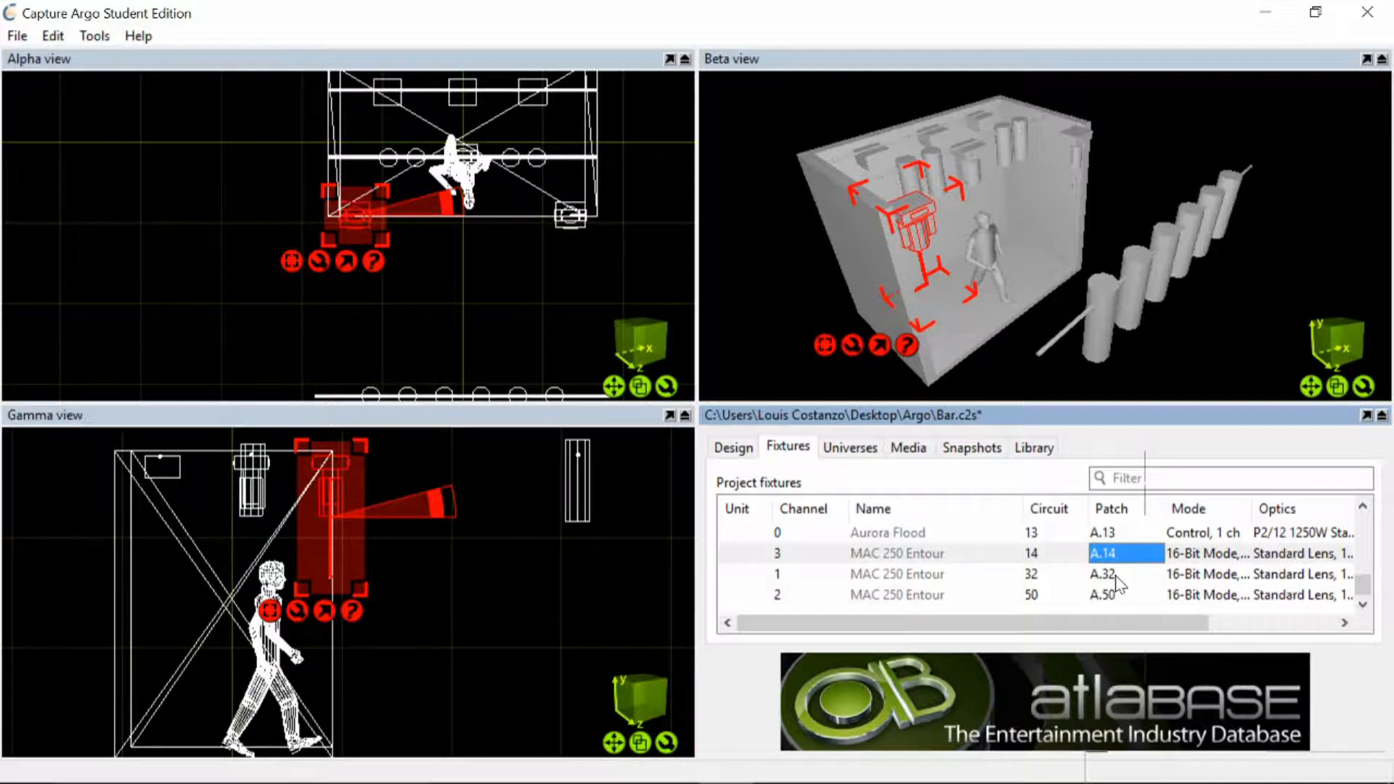
# Match the three MAC 250 Entour list entries and their channel numbers with their positions in the plan view
pyautogui.moveTo(473, 297); pyautogui.dragTo(533, 396, button='middle')
pyautogui.click(320, 225)
pyautogui.moveTo(496, 265); pyautogui.dragTo(366, 209, button='middle')
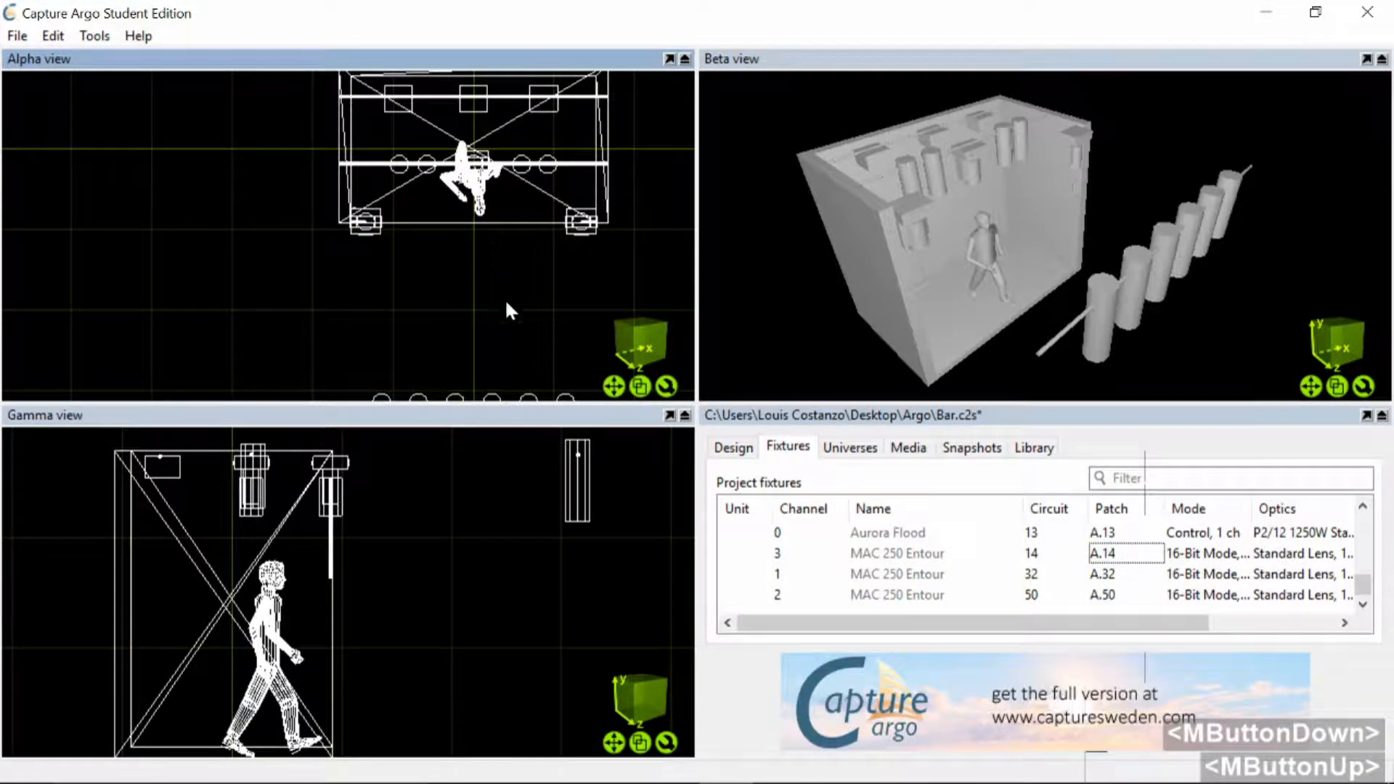
pyautogui.click(374, 222)
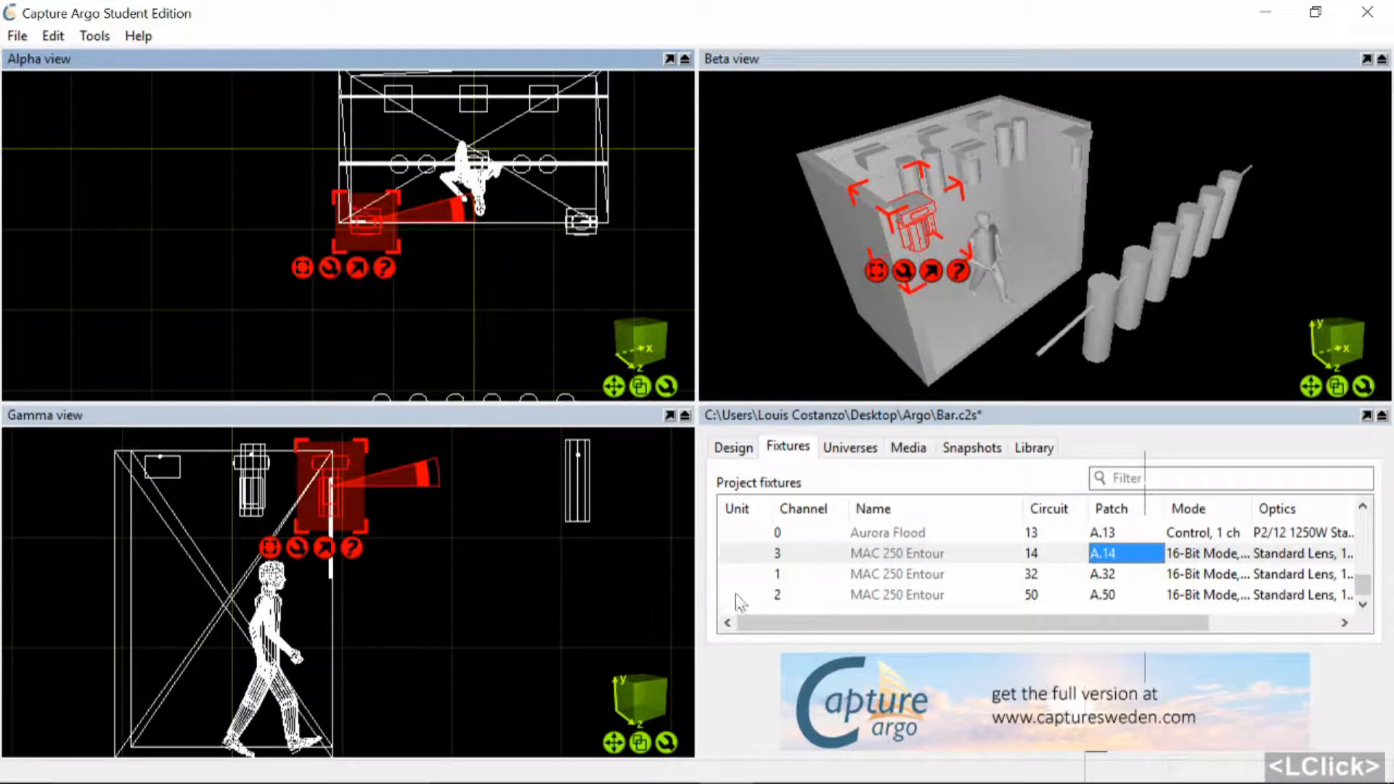
pyautogui.click(780, 575)
pyautogui.click(432, 258)
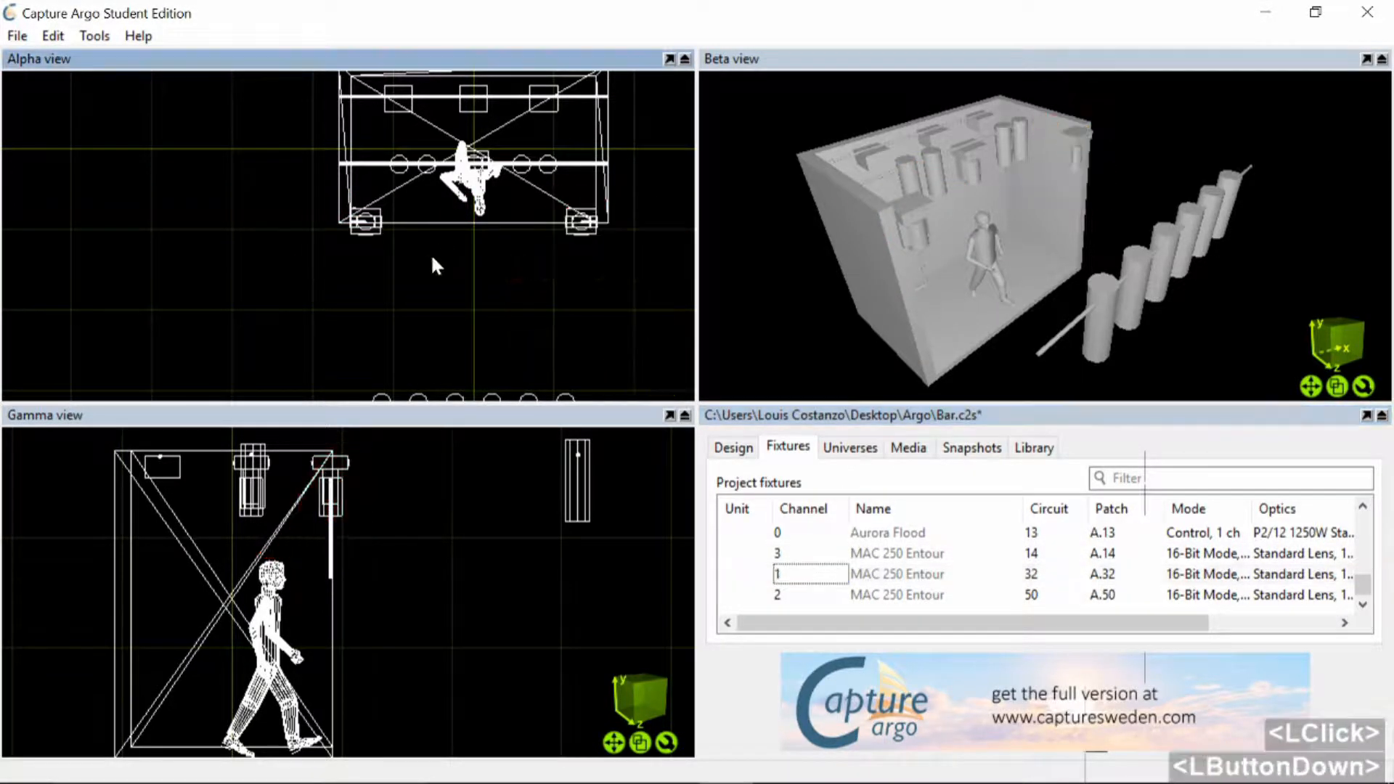
pyautogui.click(372, 224)
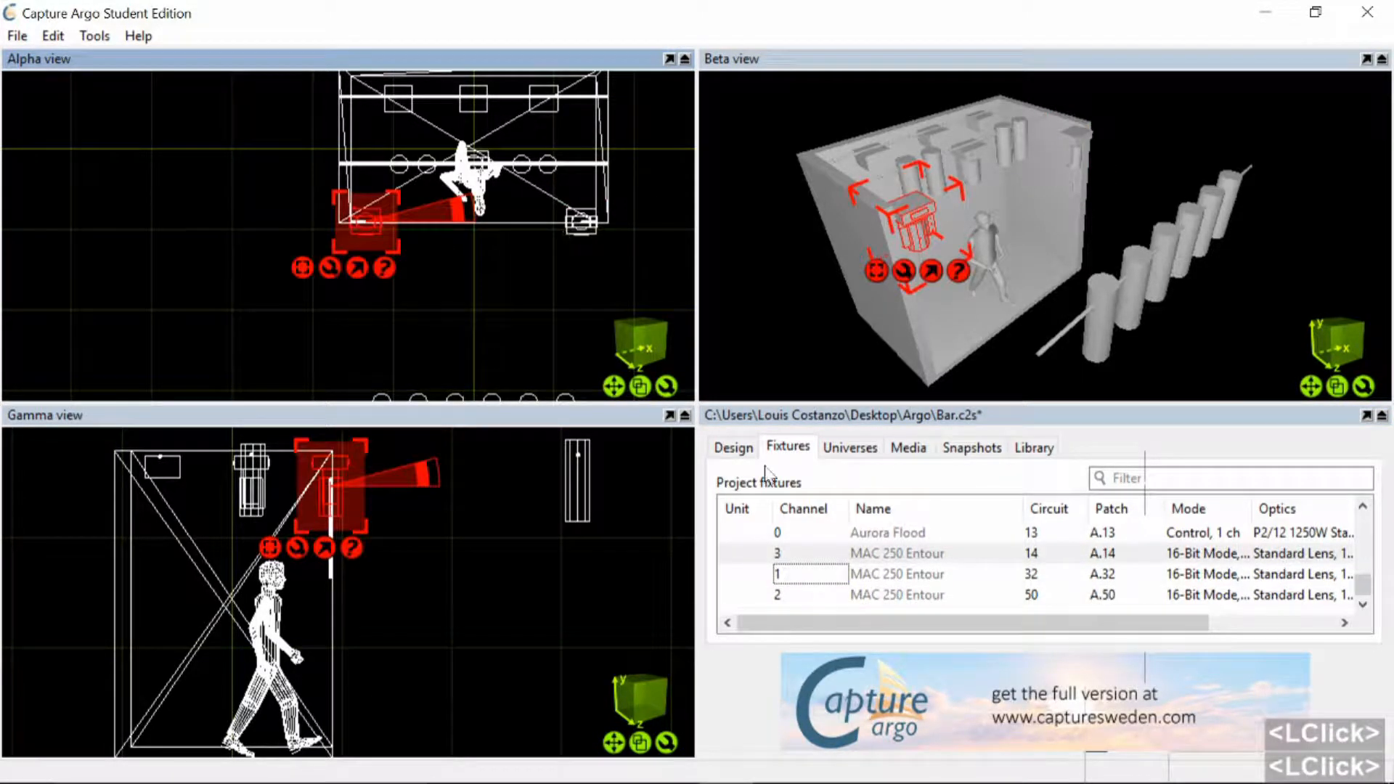
pyautogui.click(835, 575)
pyautogui.click(891, 552)
pyautogui.click(891, 595)
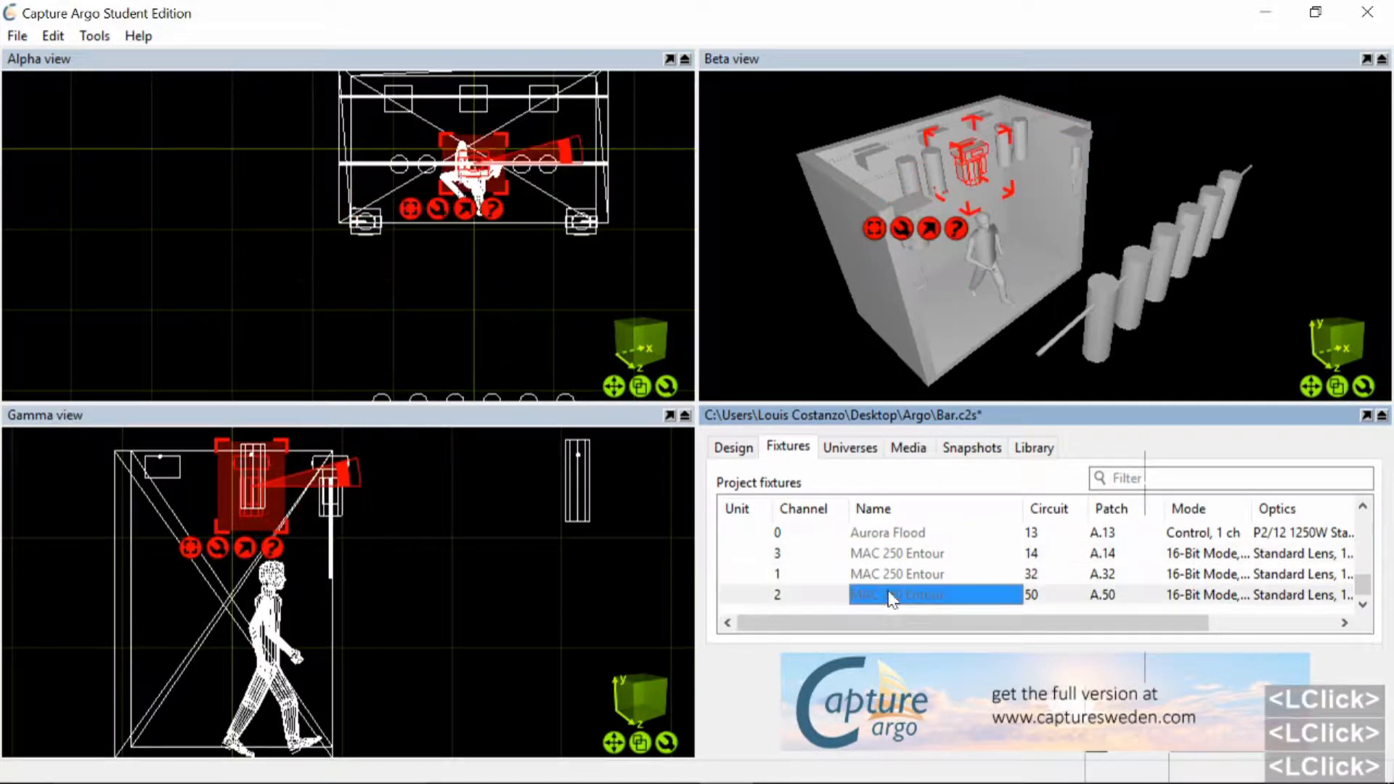
pyautogui.click(873, 556)
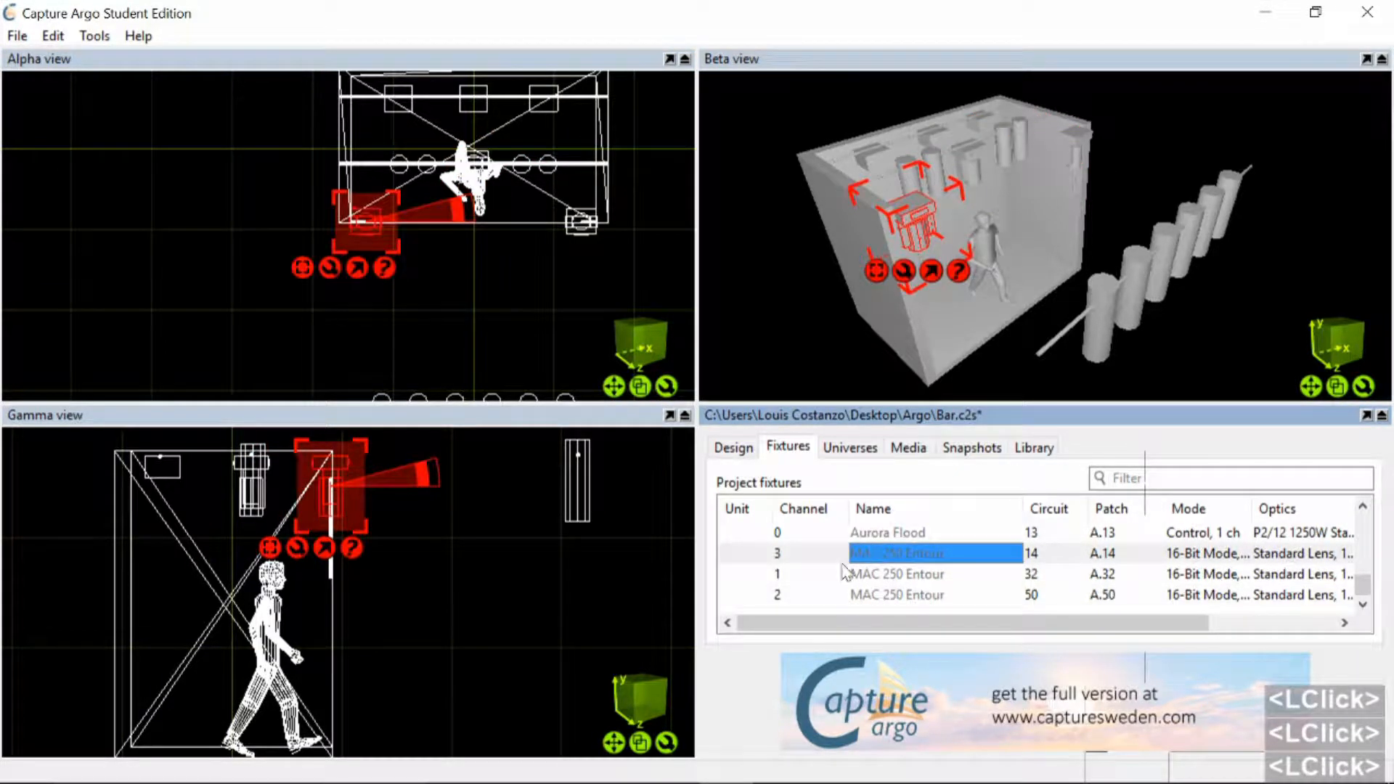
# Set the channels of the MAC 250 Entours patched at A.14, A.32 and A.50 to 1, 2 and 3
pyautogui.doubleClick(791, 554)
pyautogui.write('1')
pyautogui.press('Return')
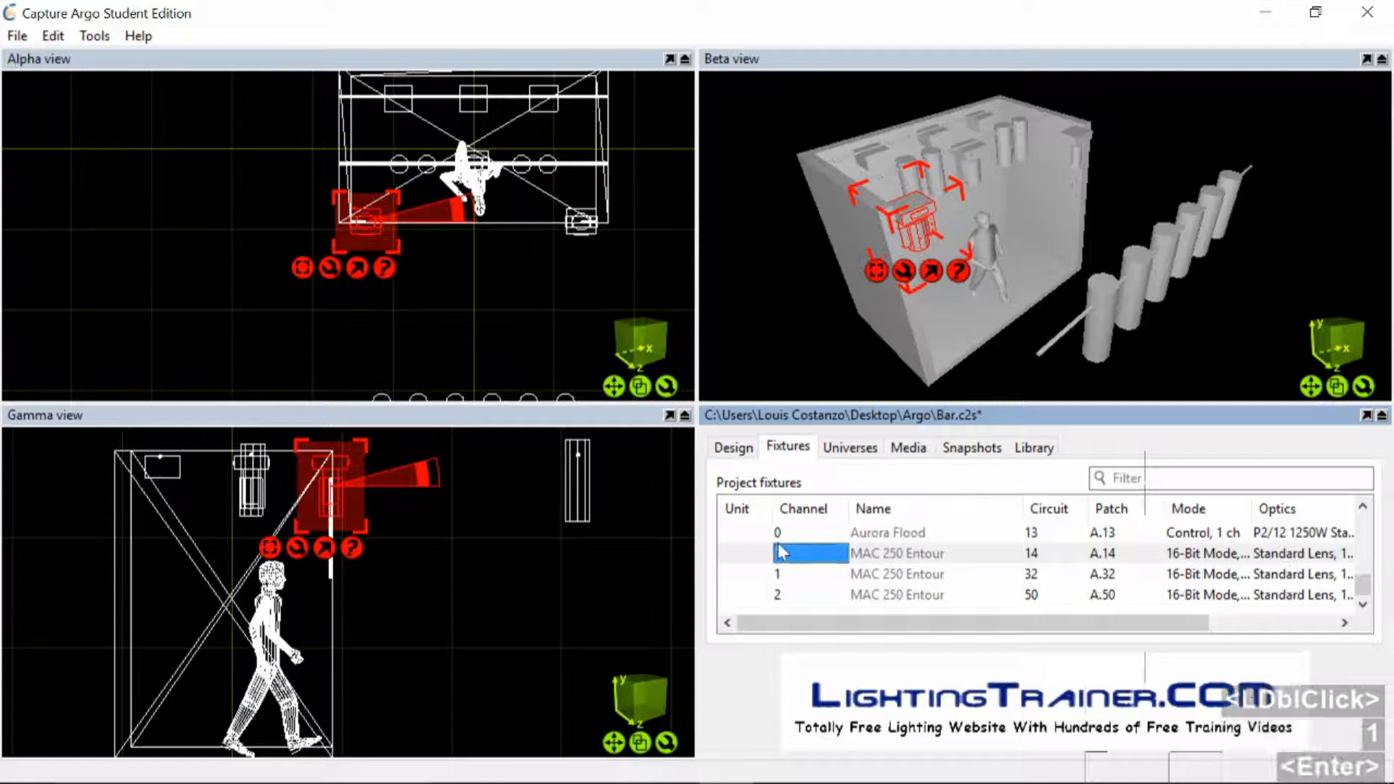
pyautogui.click(878, 579)
pyautogui.doubleClick(798, 575)
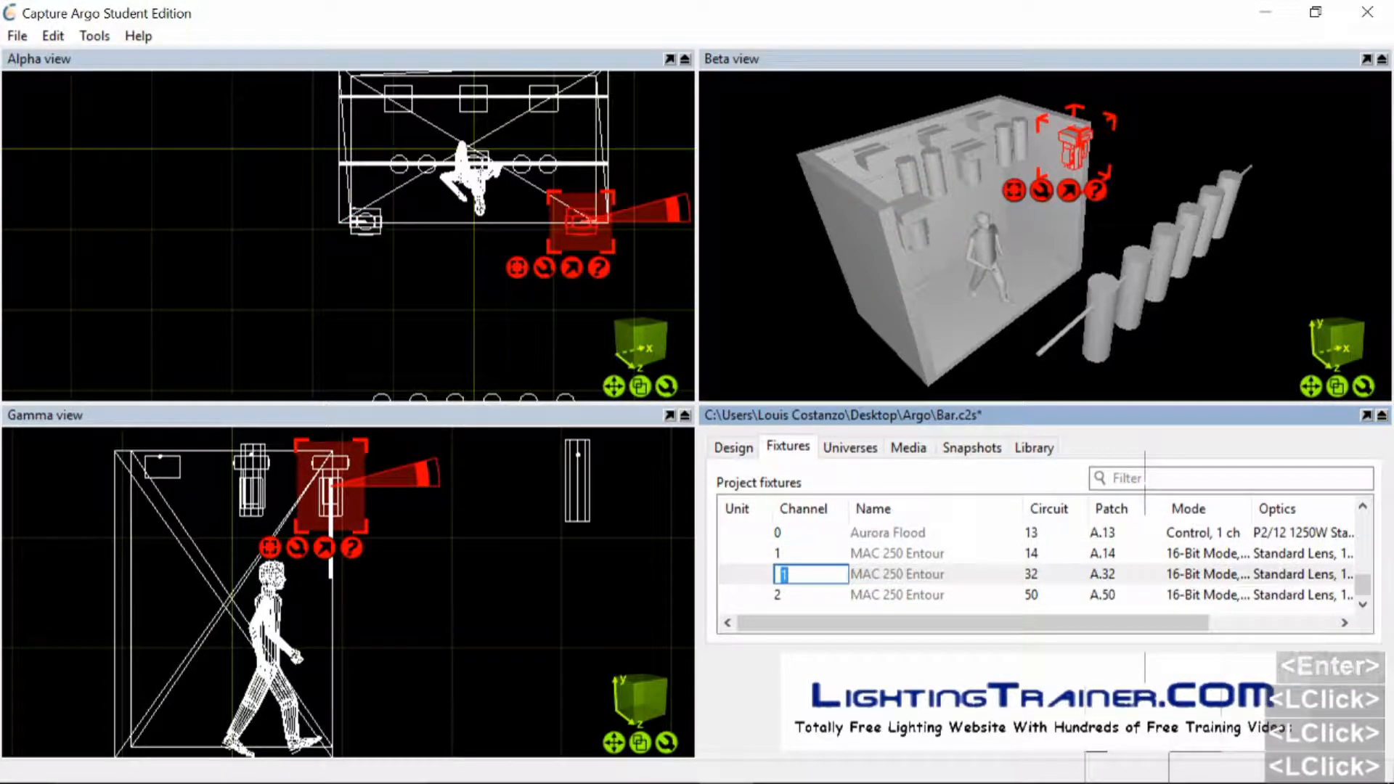
pyautogui.write('2')
pyautogui.press('Return')
pyautogui.doubleClick(797, 596)
pyautogui.write('3')
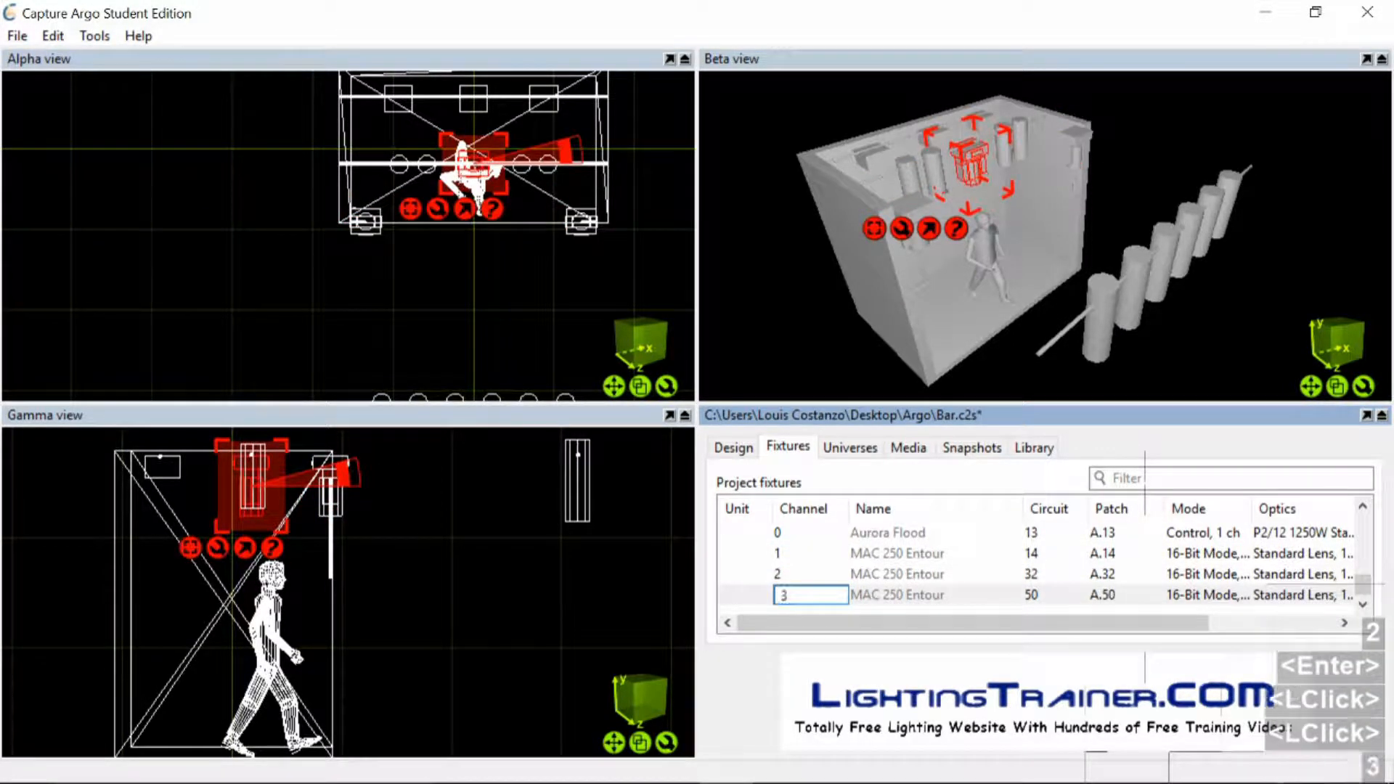
pyautogui.press('Return')
# Select the first, third and fifth fixtures on the front bar and the first and third round fixtures on the middle bar
pyautogui.click(476, 295)
pyautogui.moveTo(475, 294); pyautogui.dragTo(436, 237, button='middle')
pyautogui.moveTo(308, 276); pyautogui.dragTo(358, 365)
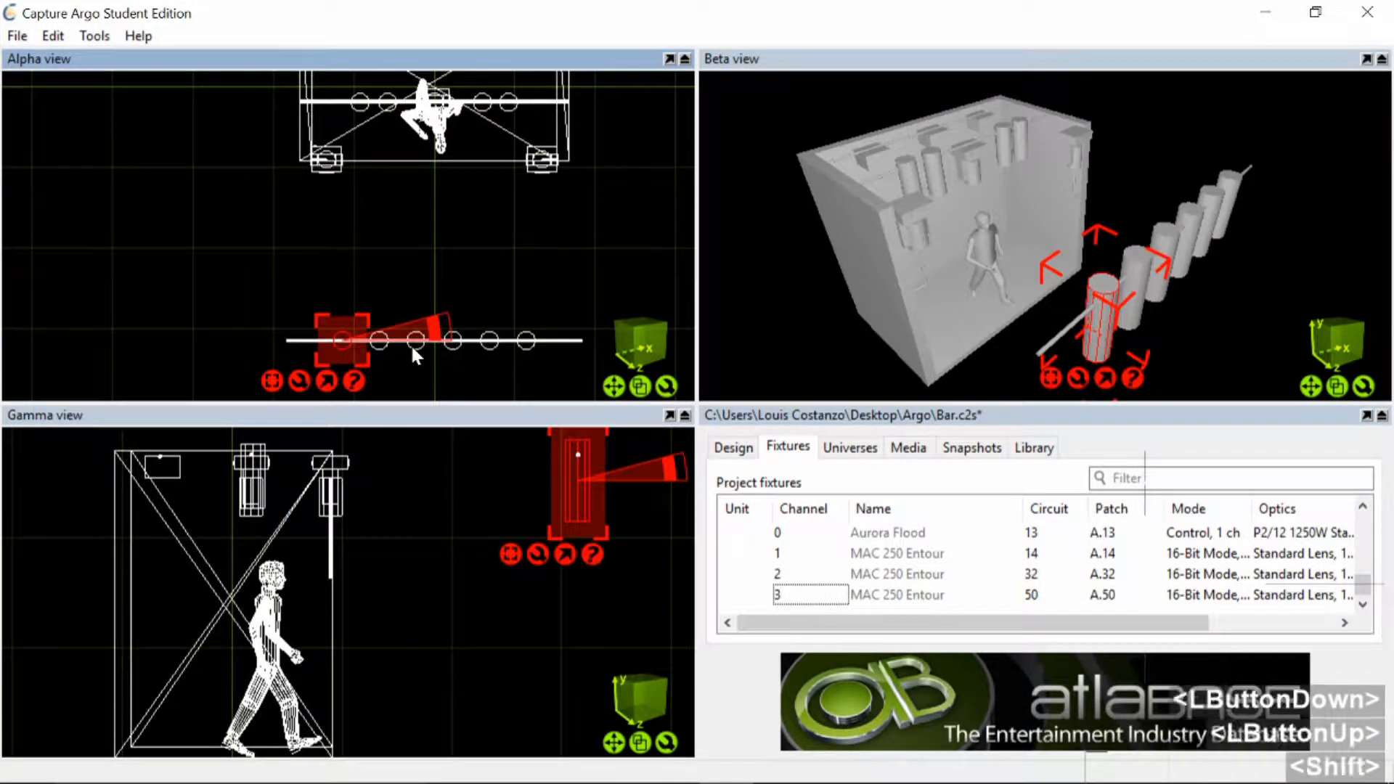
pyautogui.keyDown('shift'); pyautogui.click(412, 342); pyautogui.keyUp('shift')
pyautogui.keyDown('shift'); pyautogui.click(486, 341); pyautogui.keyUp('shift')
pyautogui.moveTo(456, 257); pyautogui.dragTo(456, 327, button='middle')
pyautogui.keyDown('shift'); pyautogui.click(365, 174); pyautogui.keyUp('shift')
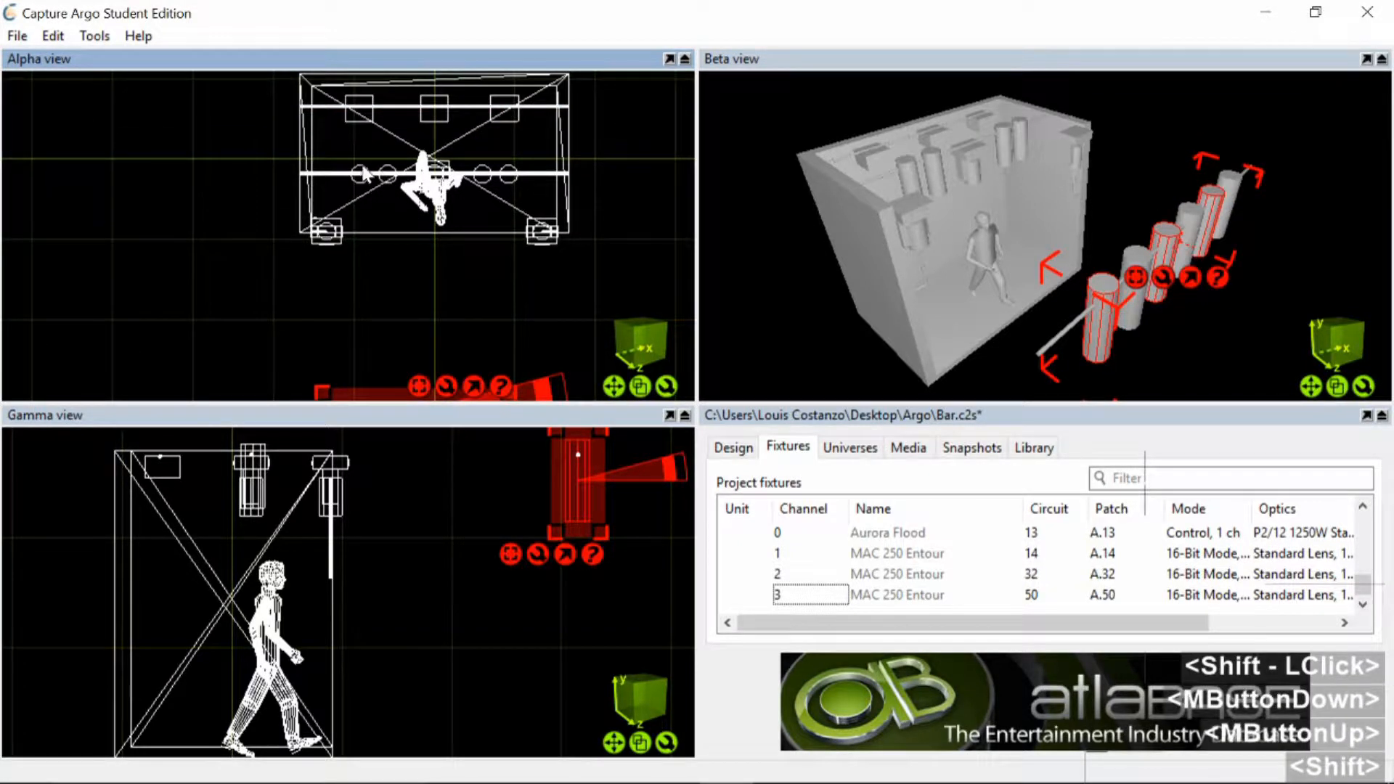
pyautogui.moveTo(501, 191); pyautogui.dragTo(464, 428, button='middle')
# Assign sequential channels starting at 10 to the selected fixtures, with overlap 1 and gap 0, and check the fixture list
pyautogui.click(445, 385)
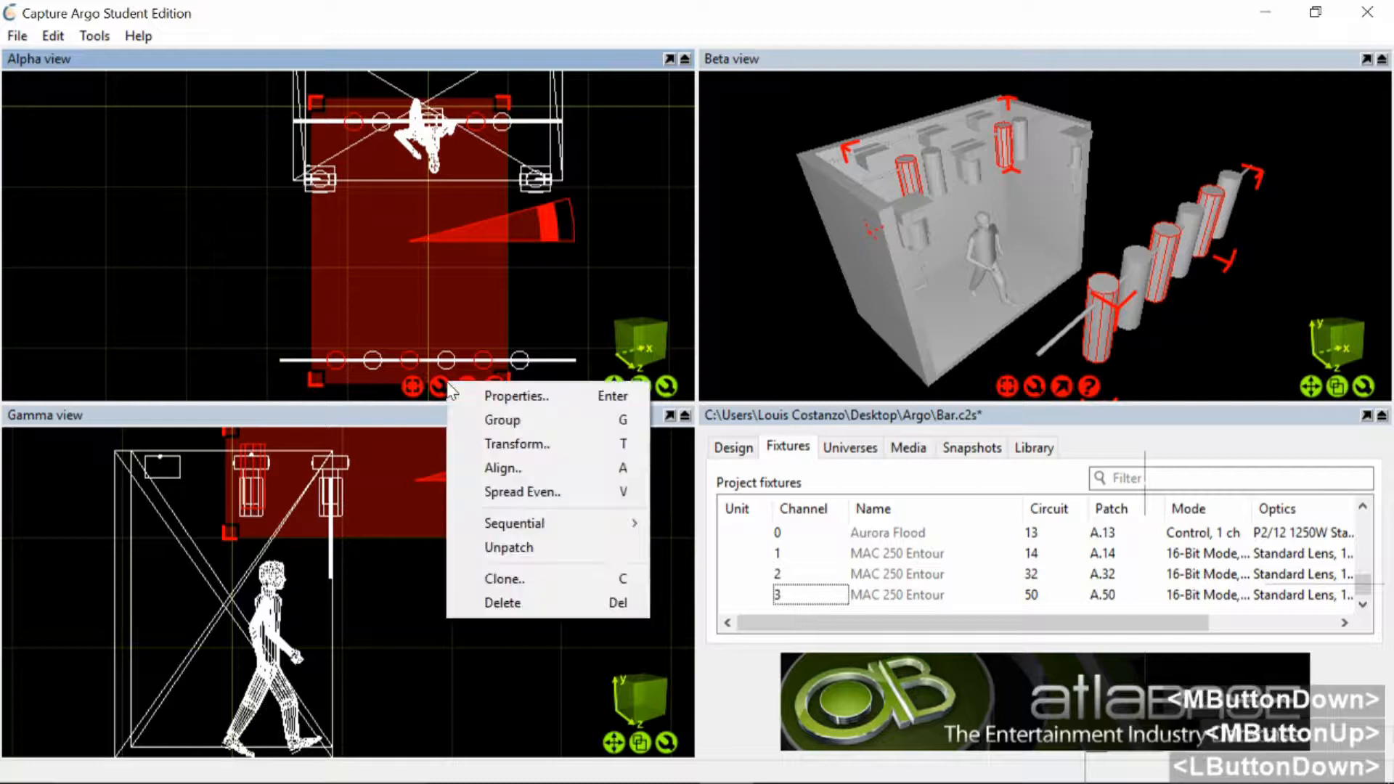
pyautogui.click(516, 534)
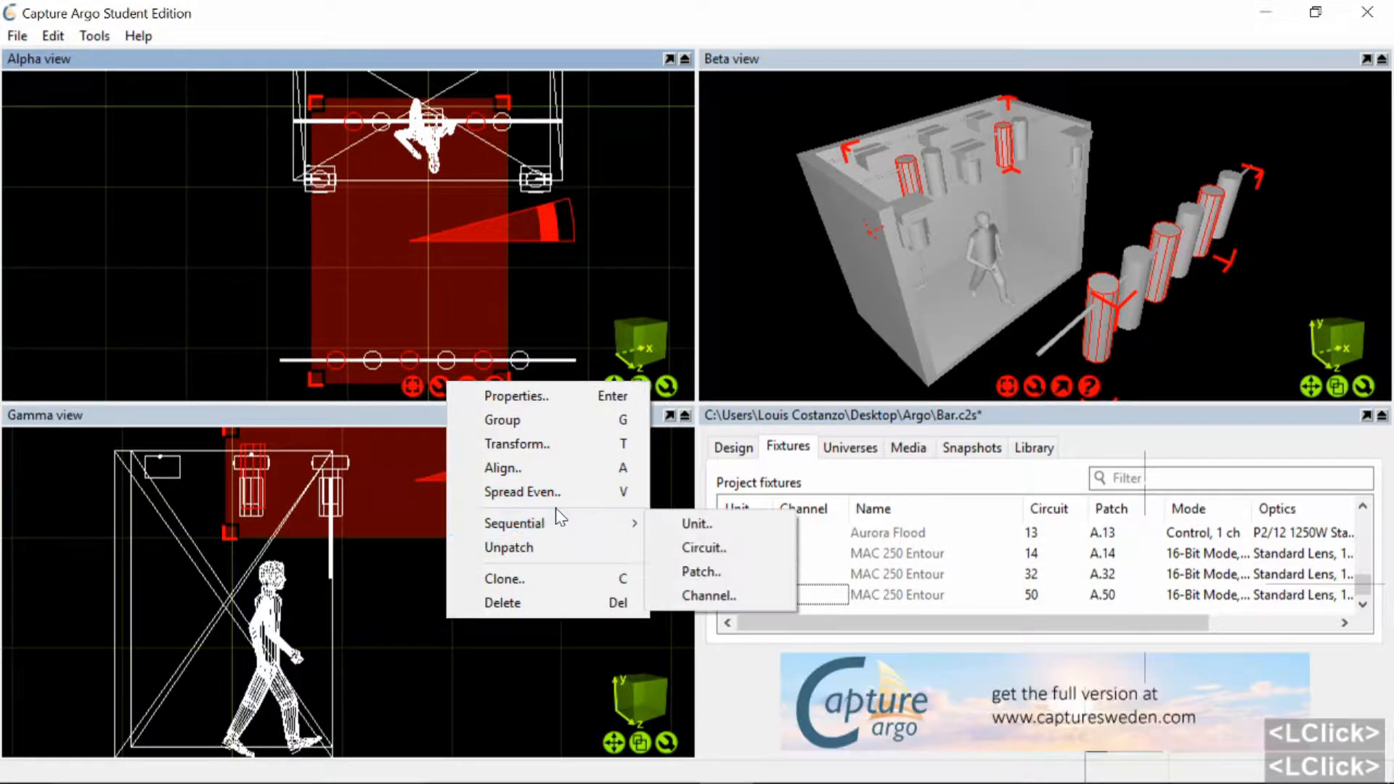
pyautogui.click(708, 594)
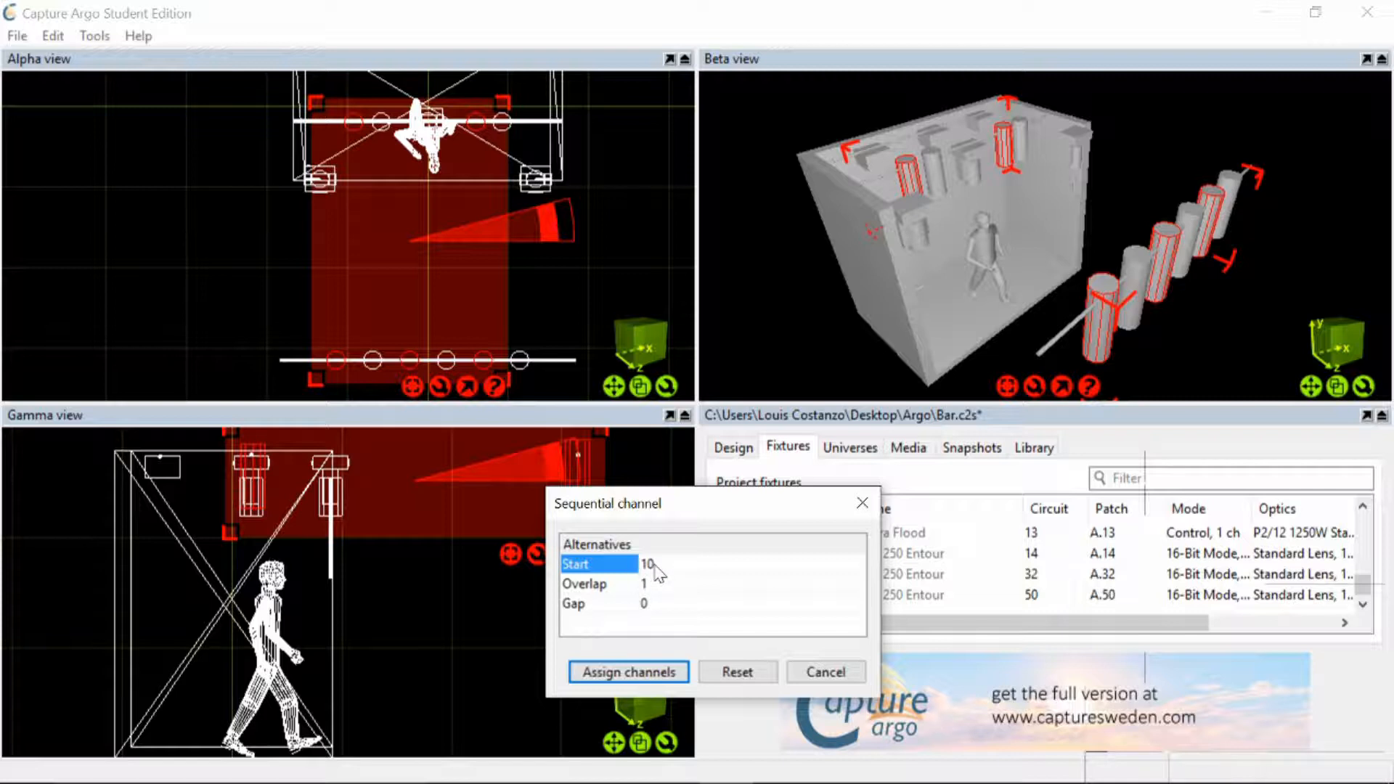
pyautogui.click(622, 673)
pyautogui.scroll(-2, 913, 578)
pyautogui.scroll(6, 912, 576)
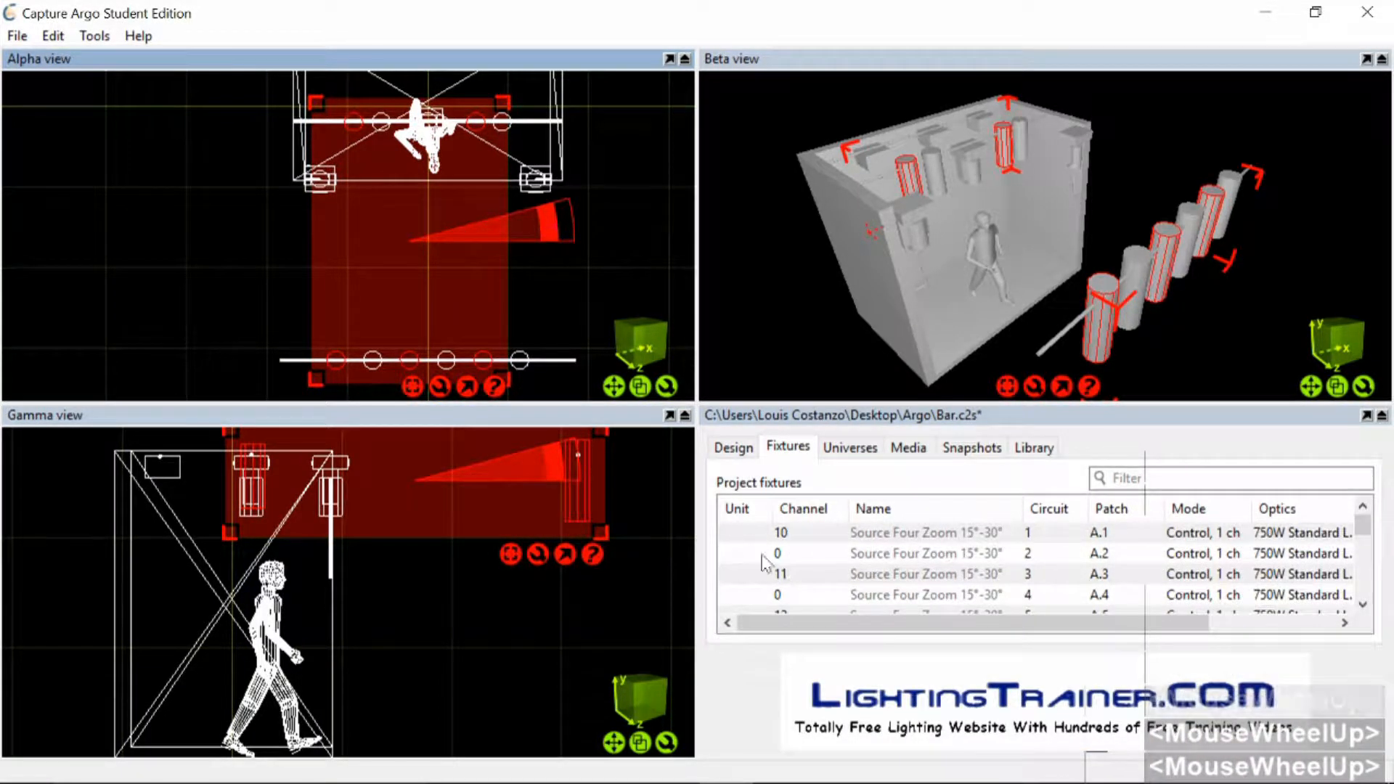
# Select the second, fourth and sixth fixtures on the front bar and the second and fourth round fixtures on the middle bar
pyautogui.click(310, 336)
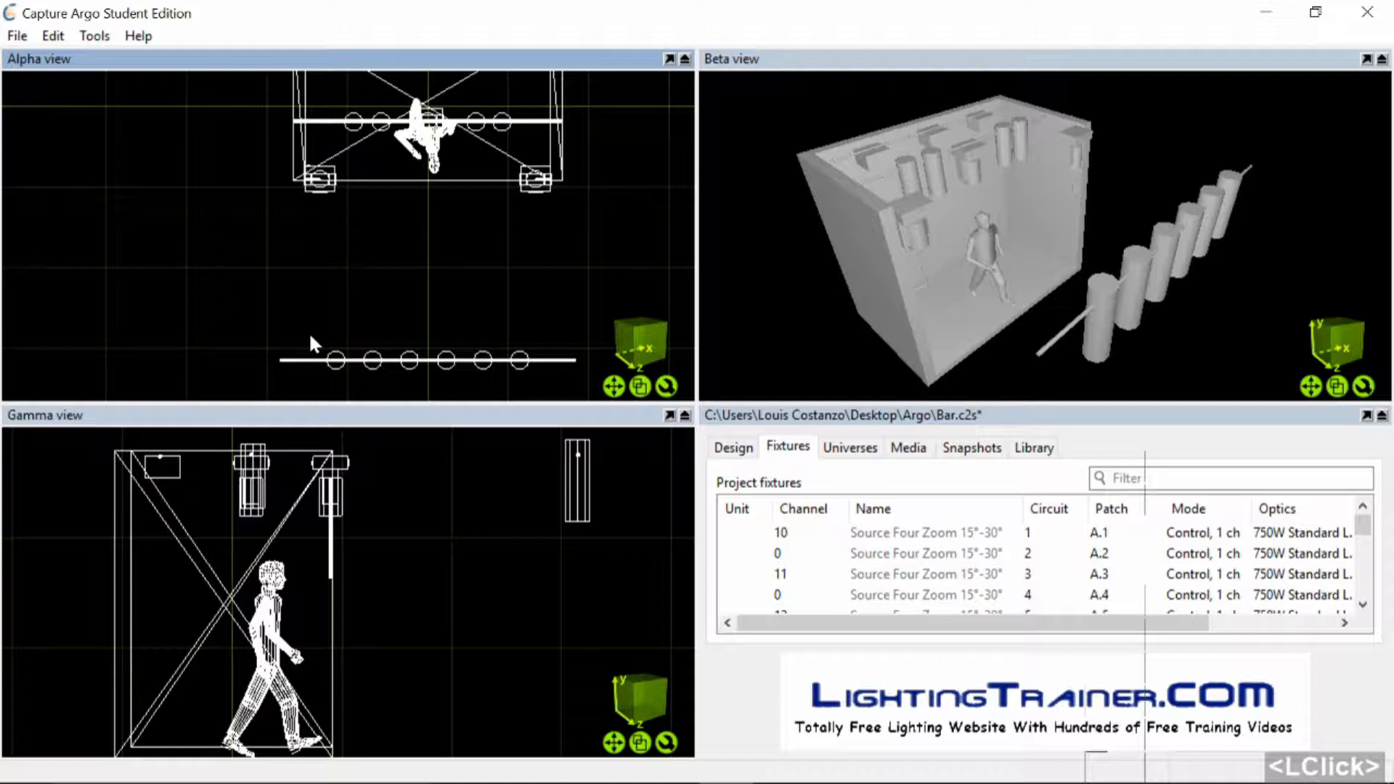
pyautogui.click(381, 356)
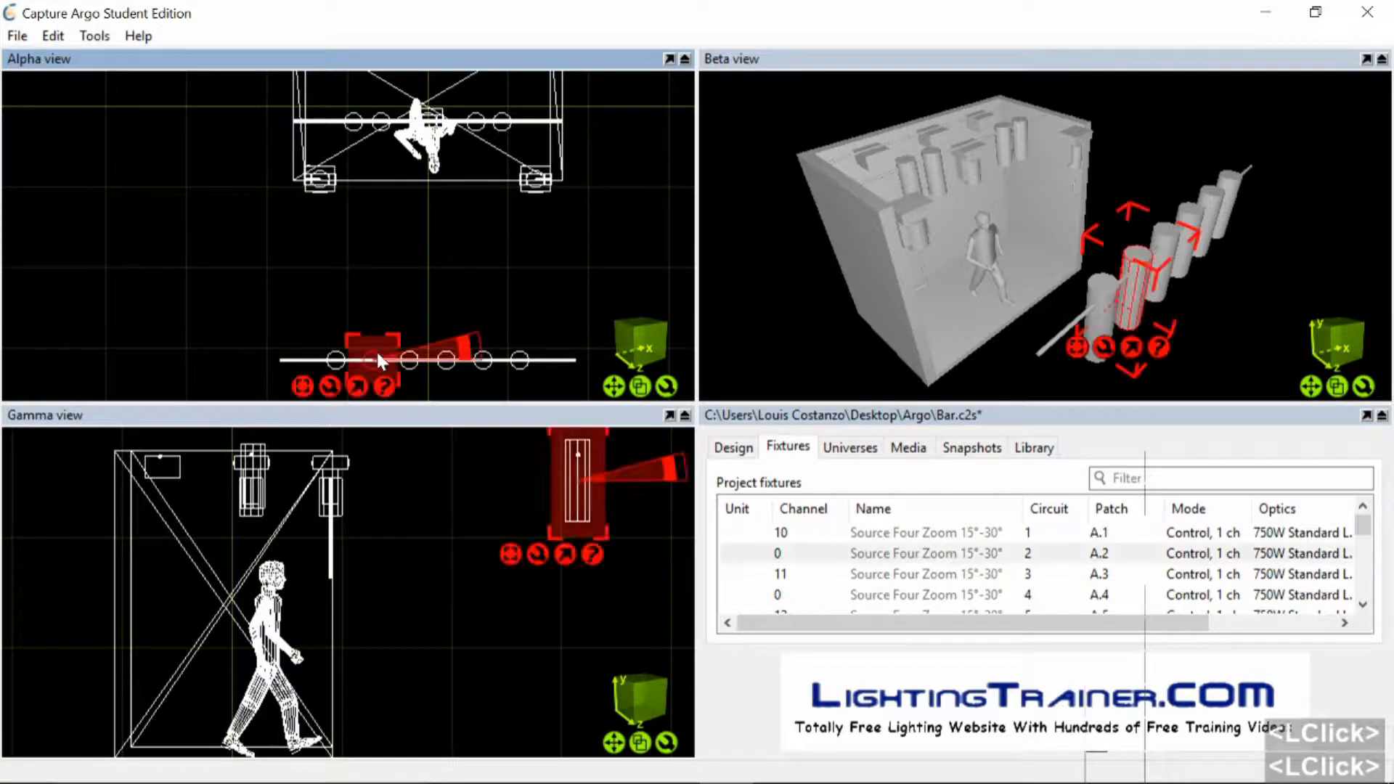
pyautogui.keyDown('shift'); pyautogui.click(446, 361); pyautogui.keyUp('shift')
pyautogui.keyDown('shift'); pyautogui.click(522, 361); pyautogui.keyUp('shift')
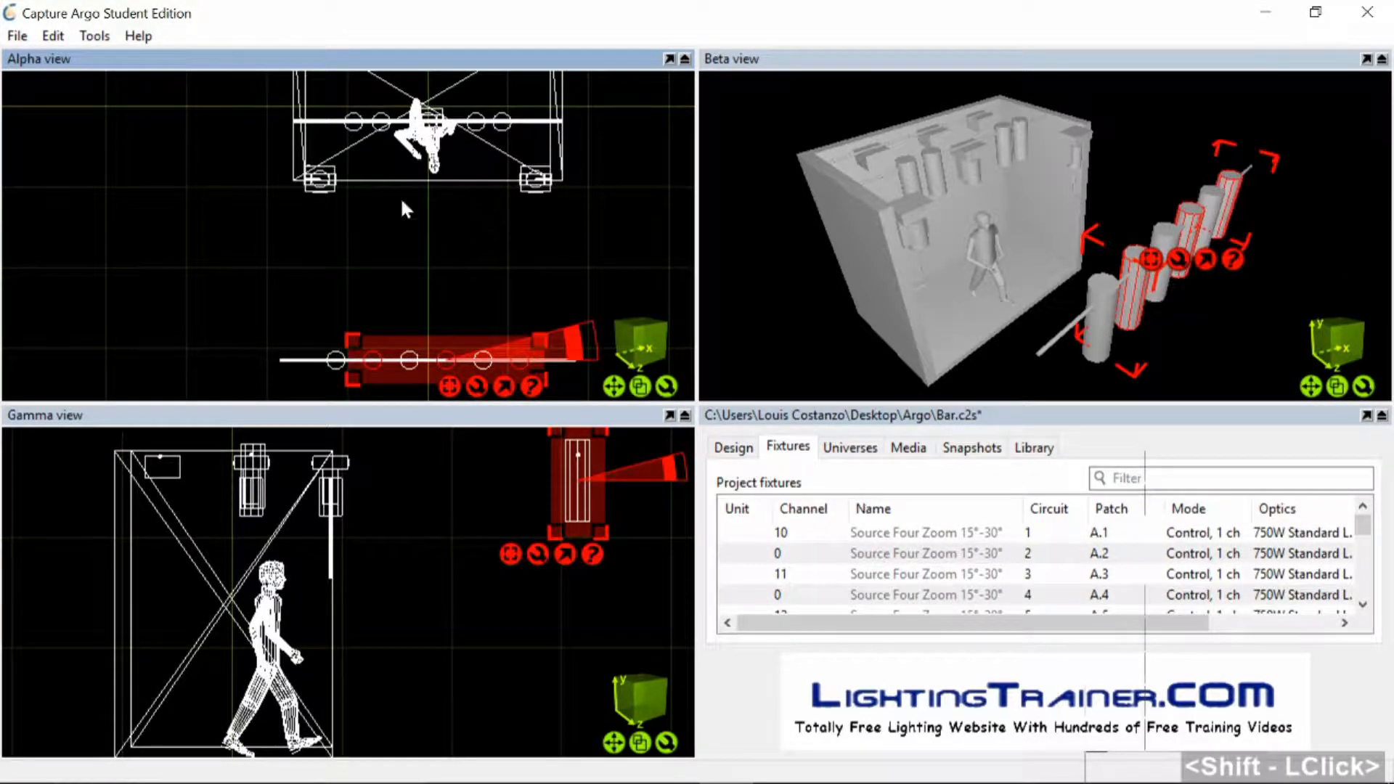
pyautogui.keyDown('shift'); pyautogui.click(379, 131); pyautogui.keyUp('shift')
pyautogui.keyDown('shift'); pyautogui.click(499, 131); pyautogui.keyUp('shift')
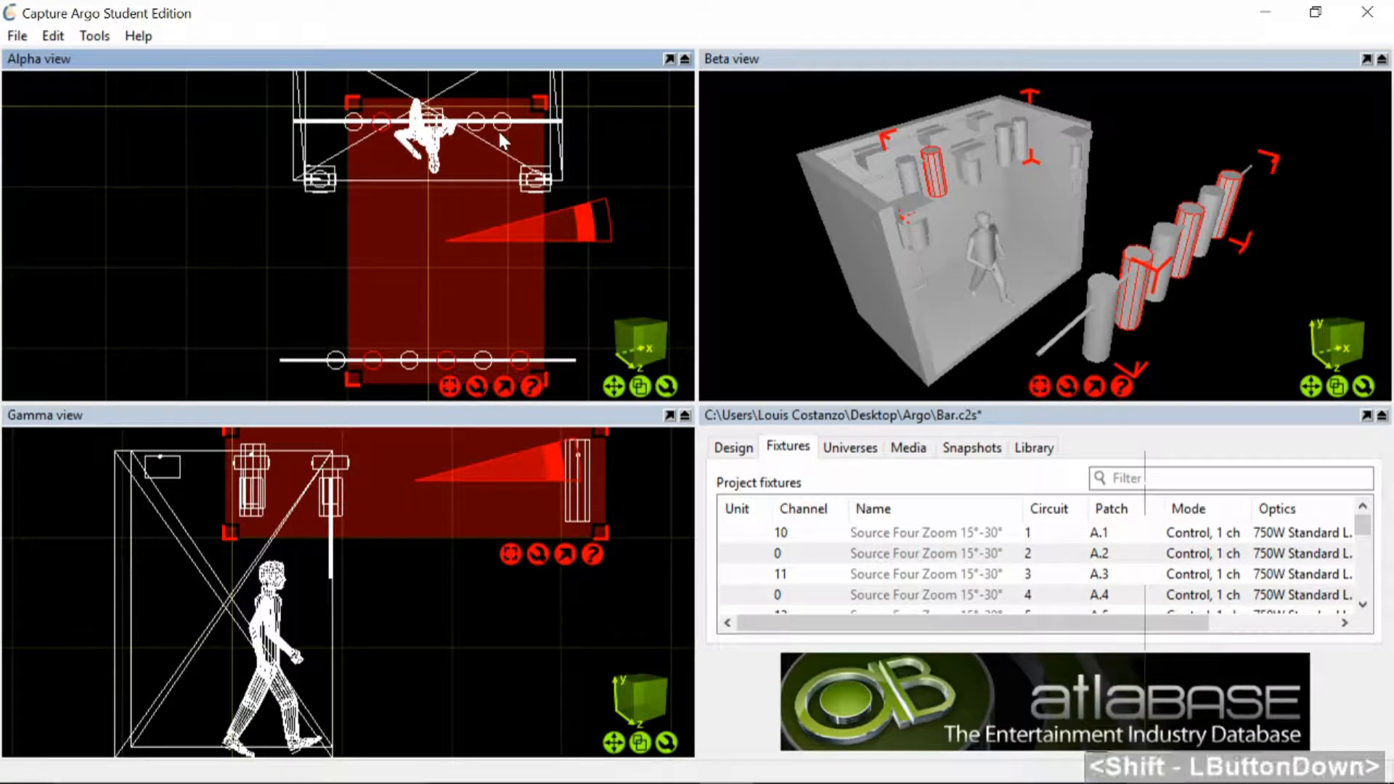
# Assign sequential channels starting at 20 to the selected fixtures and check them in the fixture list
pyautogui.click(482, 386)
pyautogui.moveTo(614, 524)
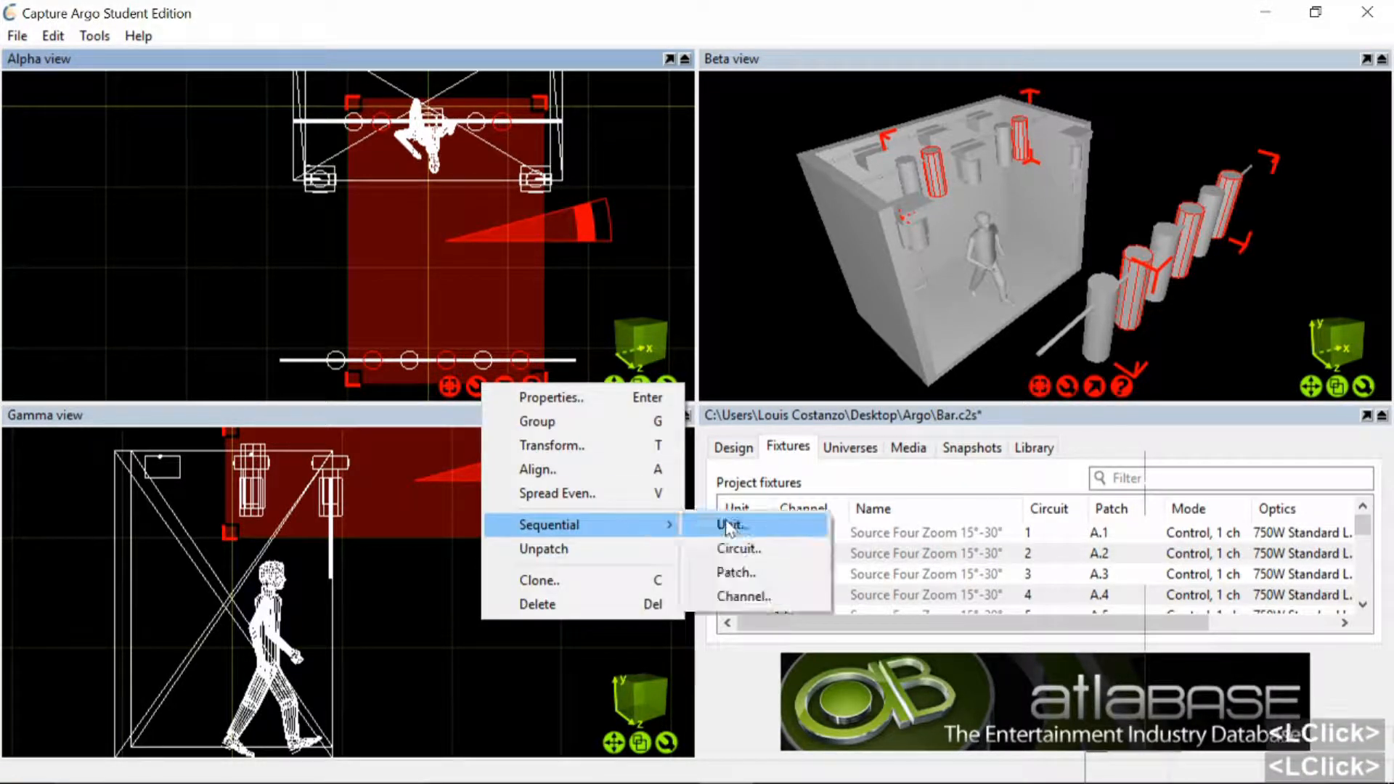
pyautogui.click(726, 595)
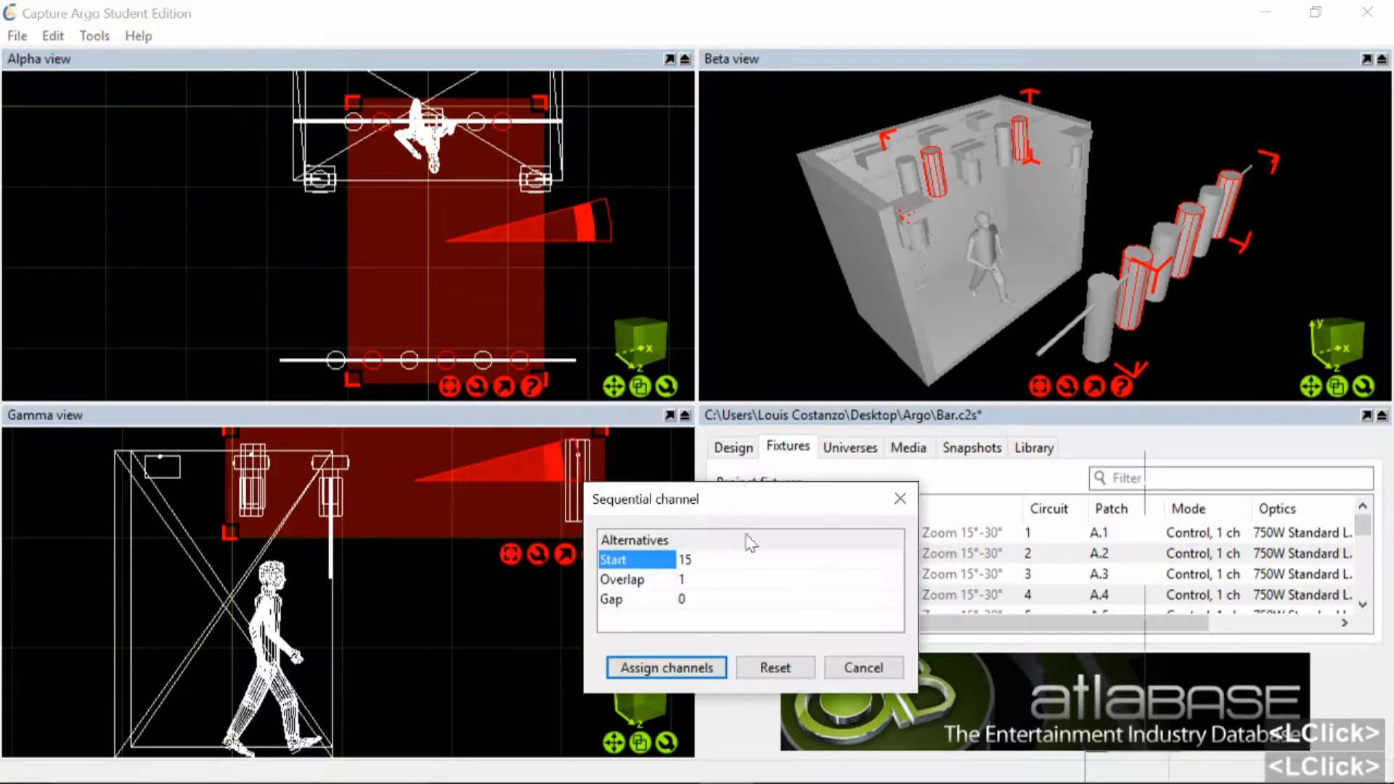
pyautogui.doubleClick(687, 560)
pyautogui.press('BackSpace')
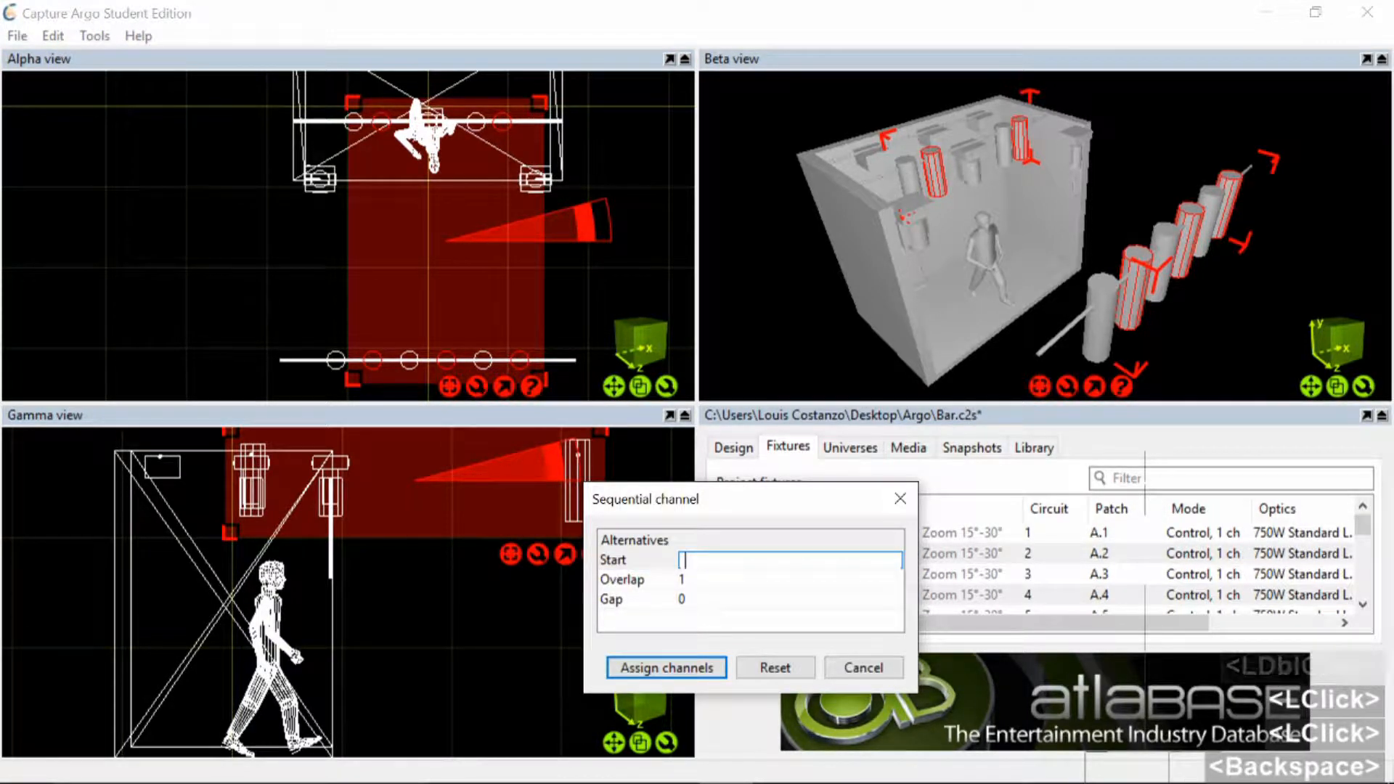
pyautogui.write('20')
pyautogui.press('Return')
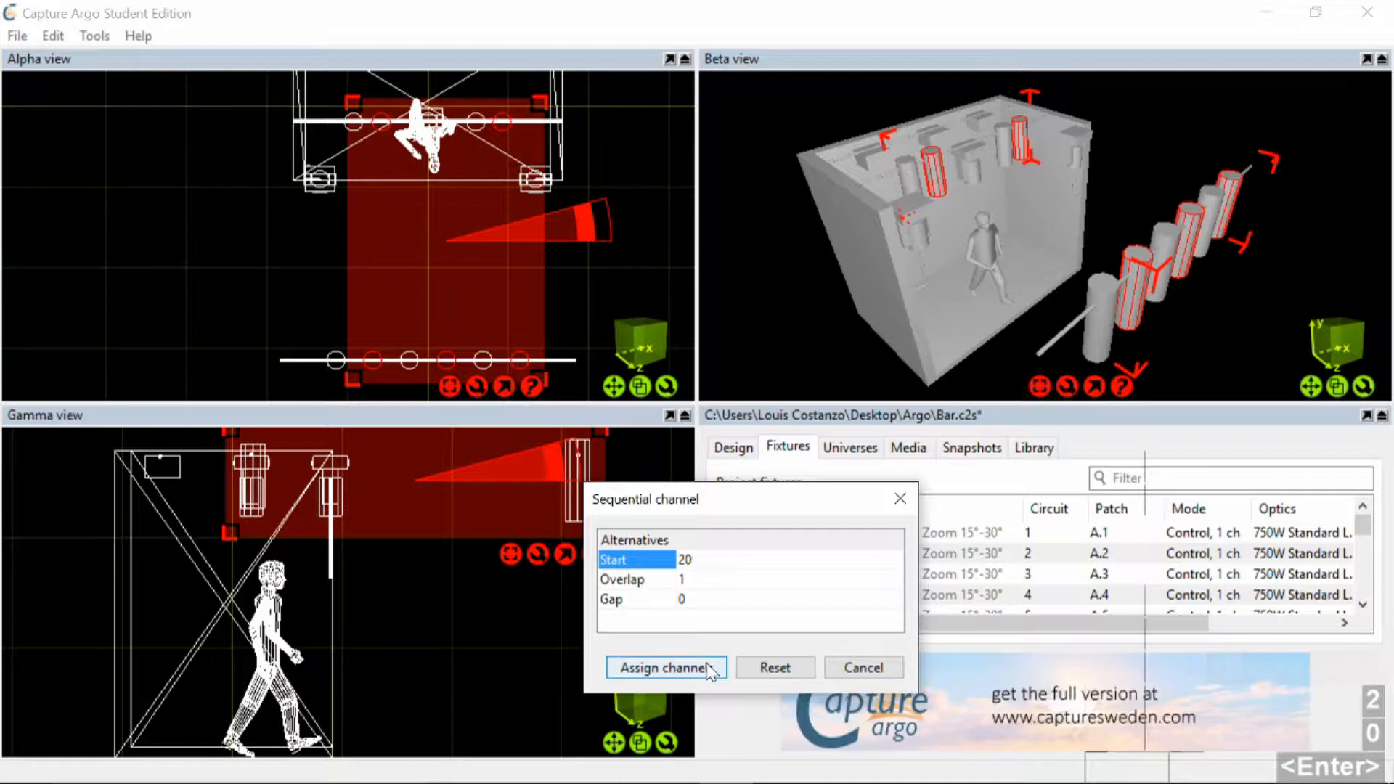
pyautogui.click(667, 667)
pyautogui.scroll(-2, 818, 583)
pyautogui.scroll(-1, 819, 583)
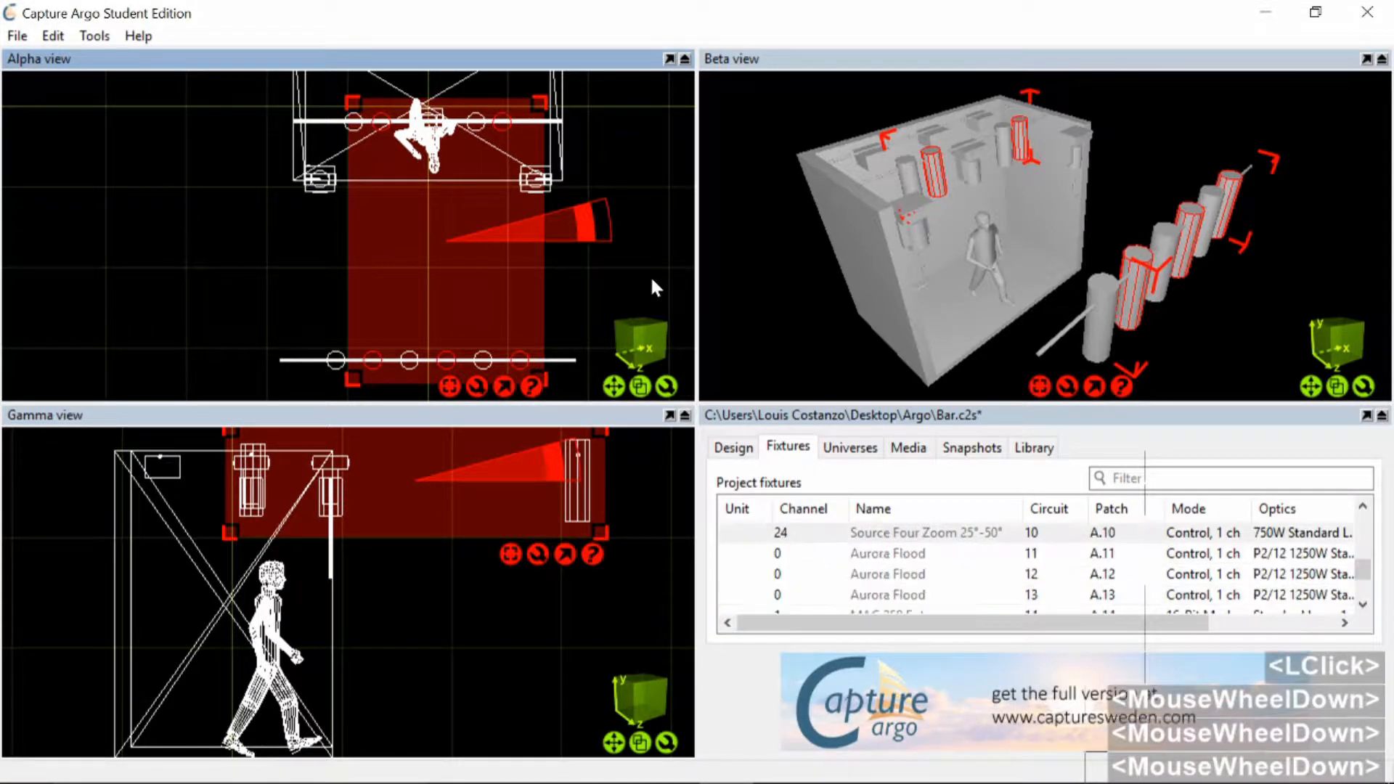
# Select the three Aurora Flood fixtures on the rear bar and assign them sequential channels starting at 30
pyautogui.click(650, 275)
pyautogui.scroll(-2, 450, 146)
pyautogui.moveTo(450, 145); pyautogui.dragTo(450, 250, button='middle')
pyautogui.moveTo(330, 116); pyautogui.dragTo(551, 219)
pyautogui.click(485, 248)
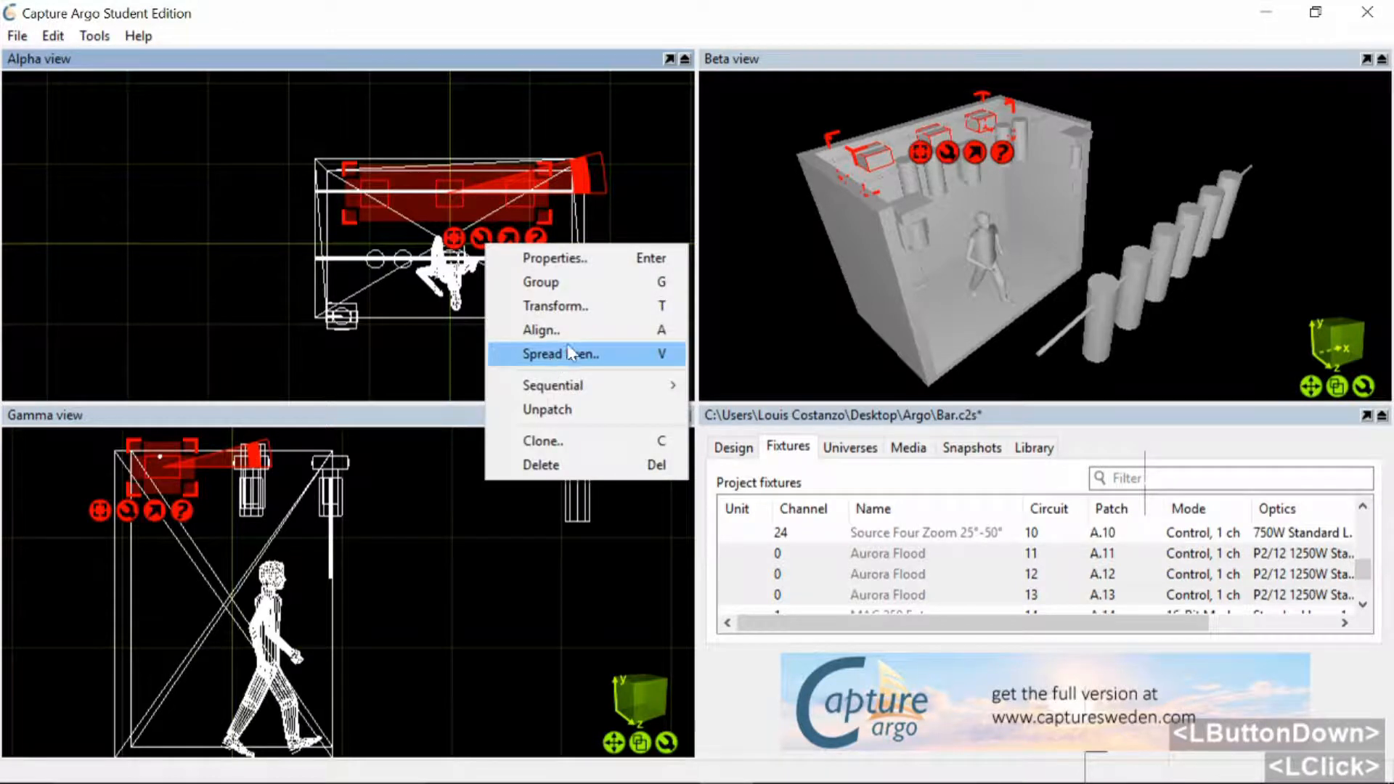
pyautogui.moveTo(562, 392)
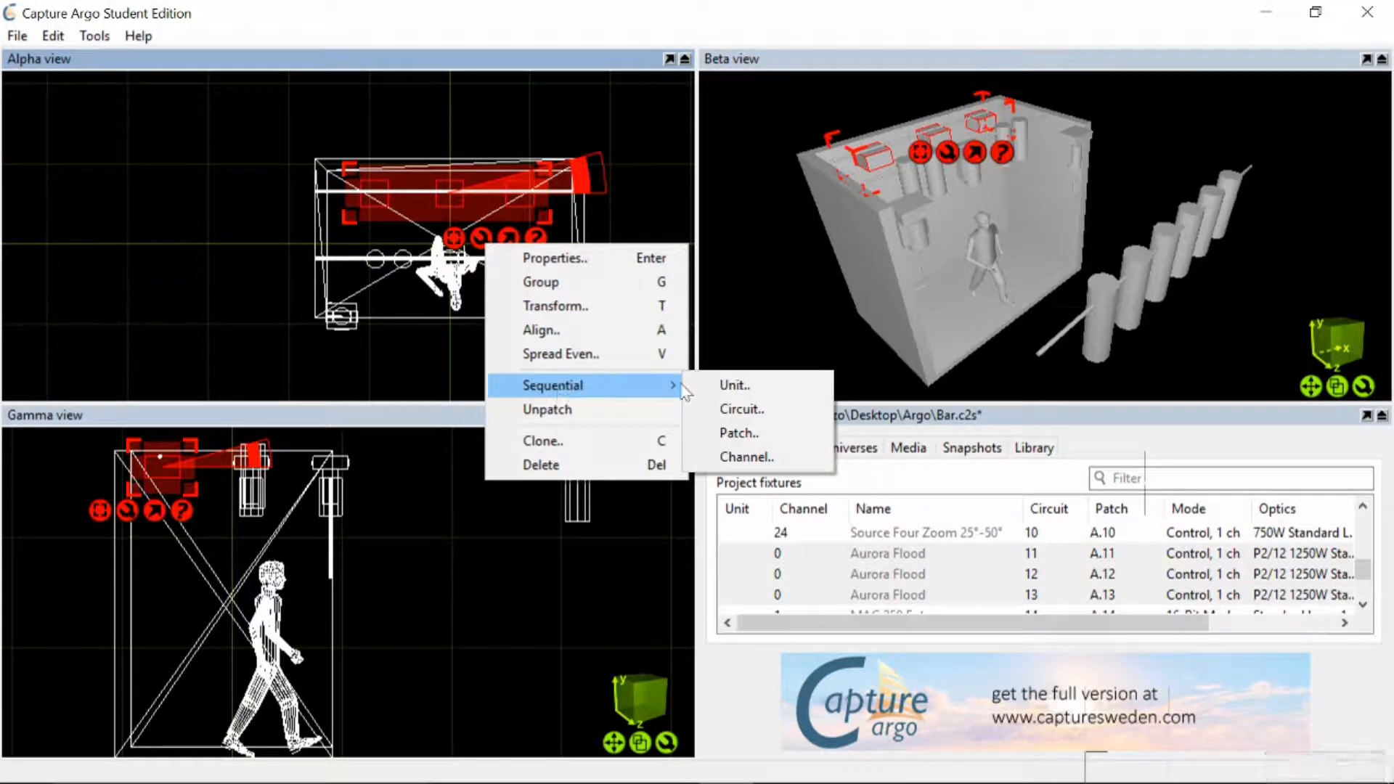
pyautogui.click(719, 457)
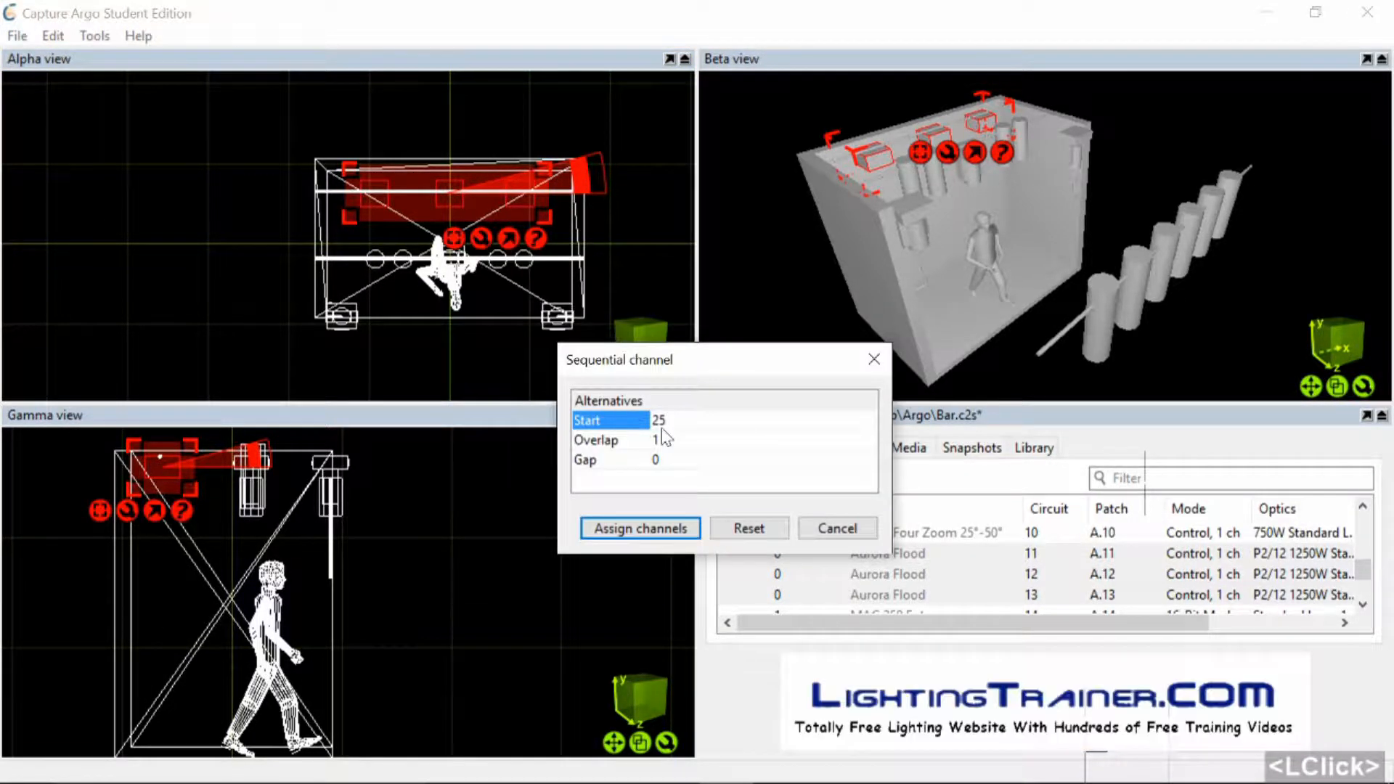
pyautogui.doubleClick(657, 427)
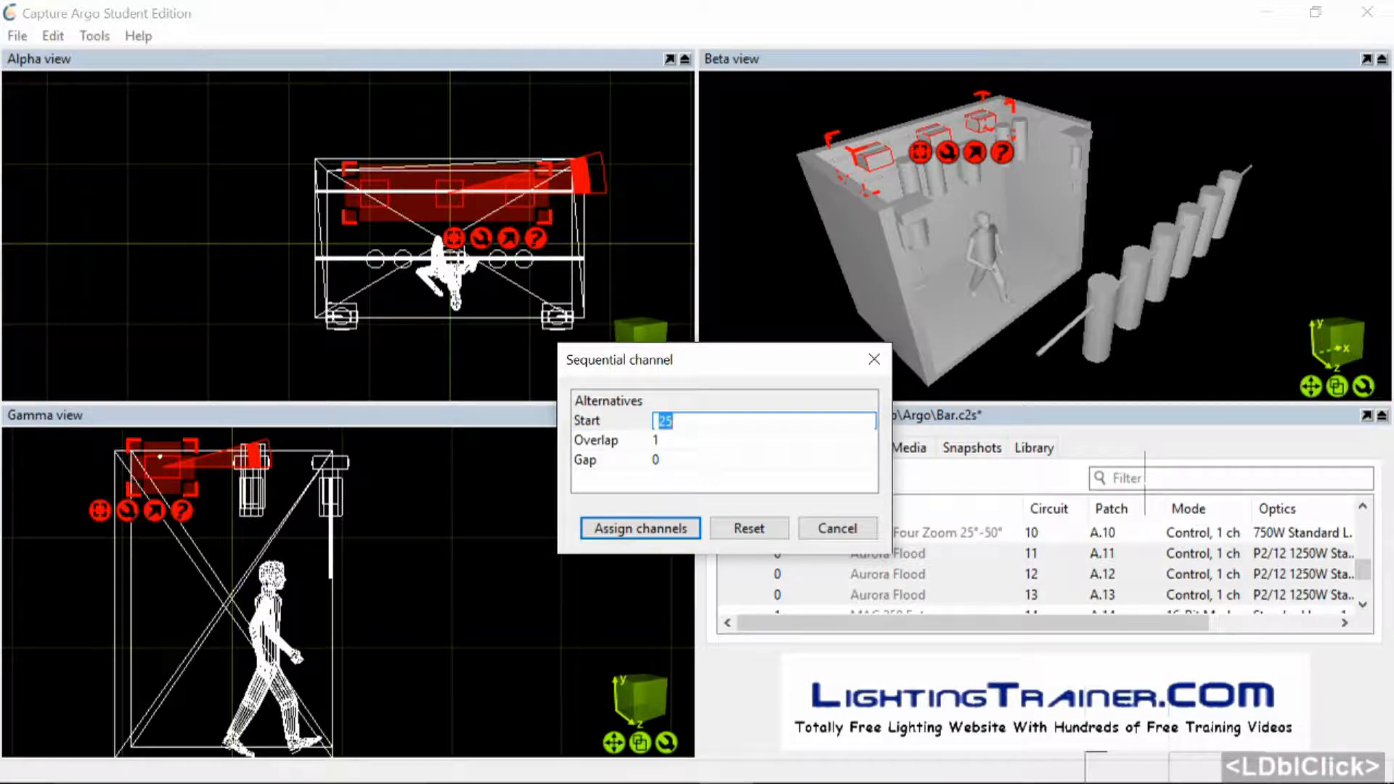
pyautogui.write('30')
pyautogui.click(673, 528)
pyautogui.click(617, 254)
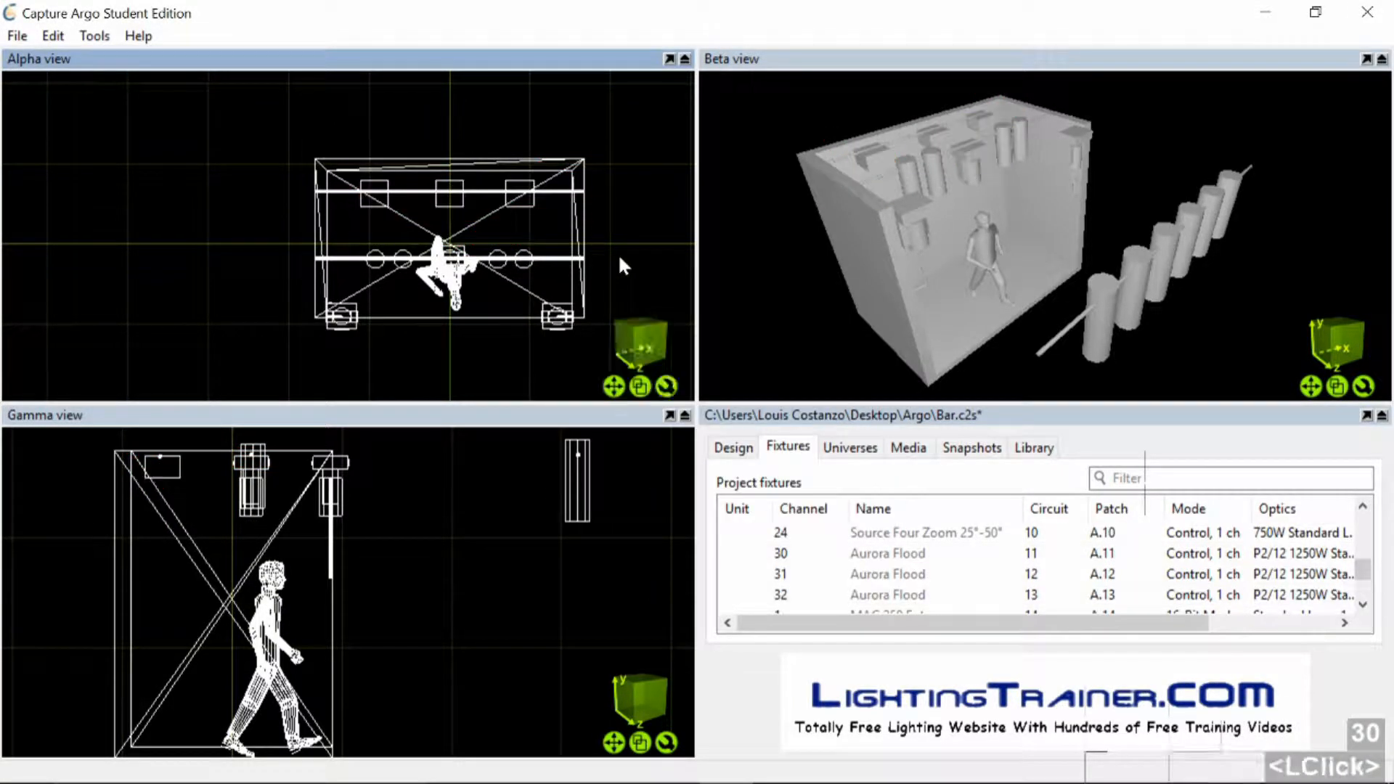
# Bring the front bar back into the plan view and save the Bar project
pyautogui.moveTo(617, 254); pyautogui.dragTo(623, 102, button='middle')
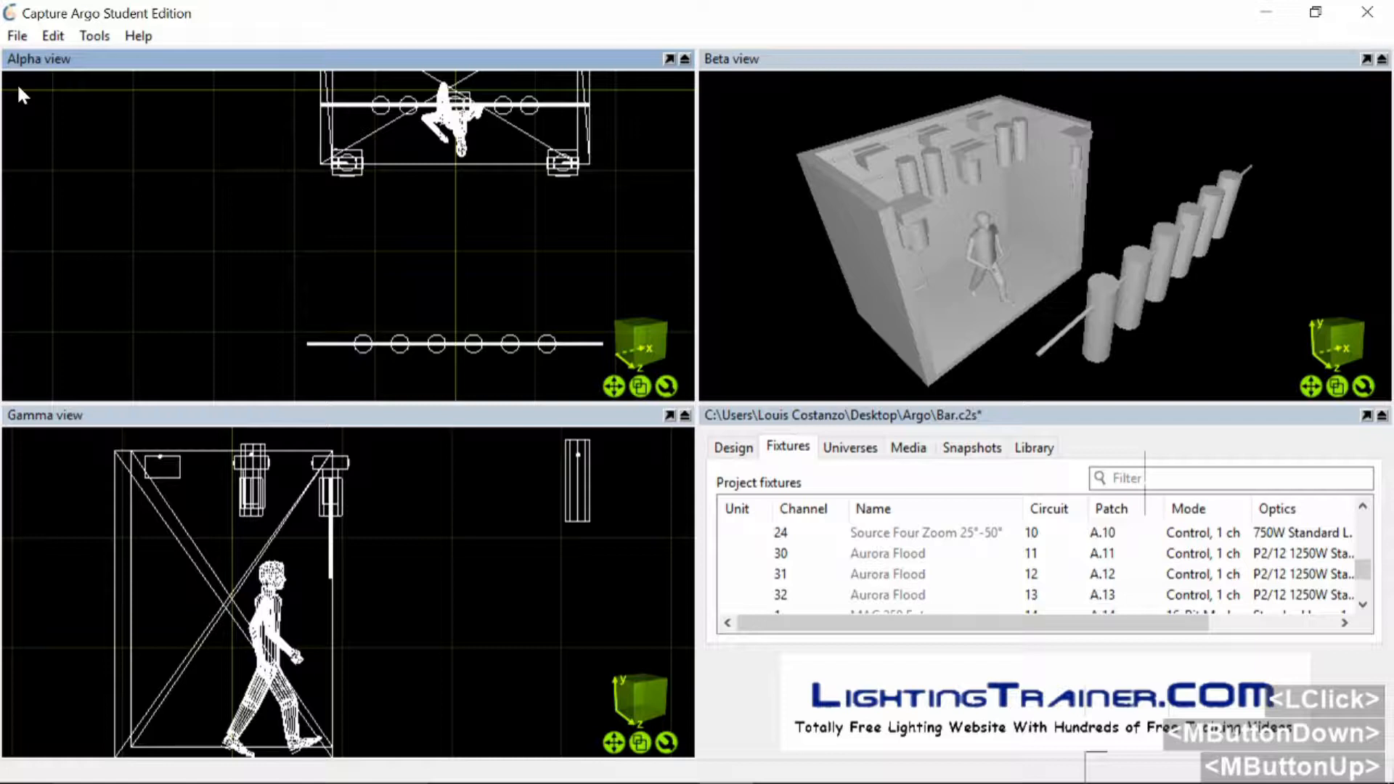
pyautogui.click(24, 37)
pyautogui.click(45, 140)
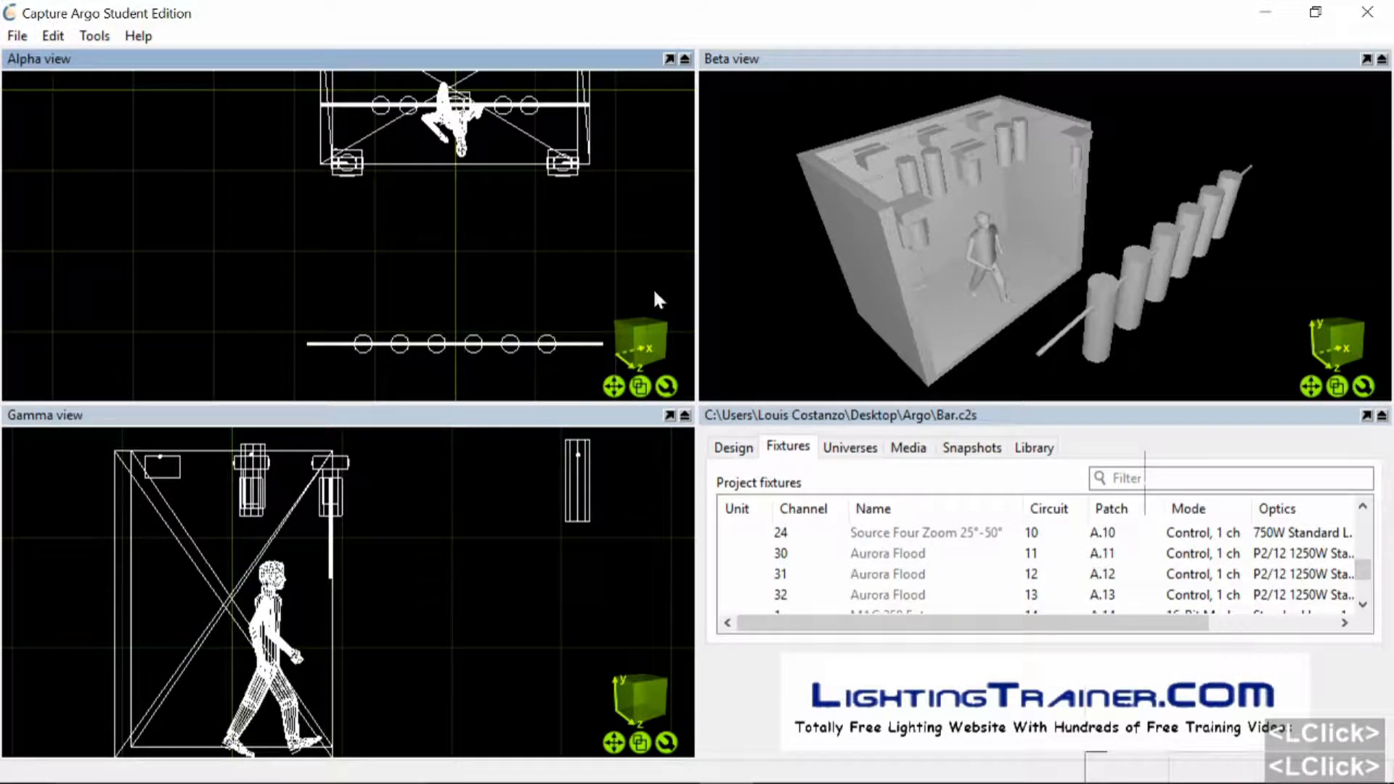
# Browse the library's Filters folder and look through its list of manufacturers
pyautogui.click(1034, 449)
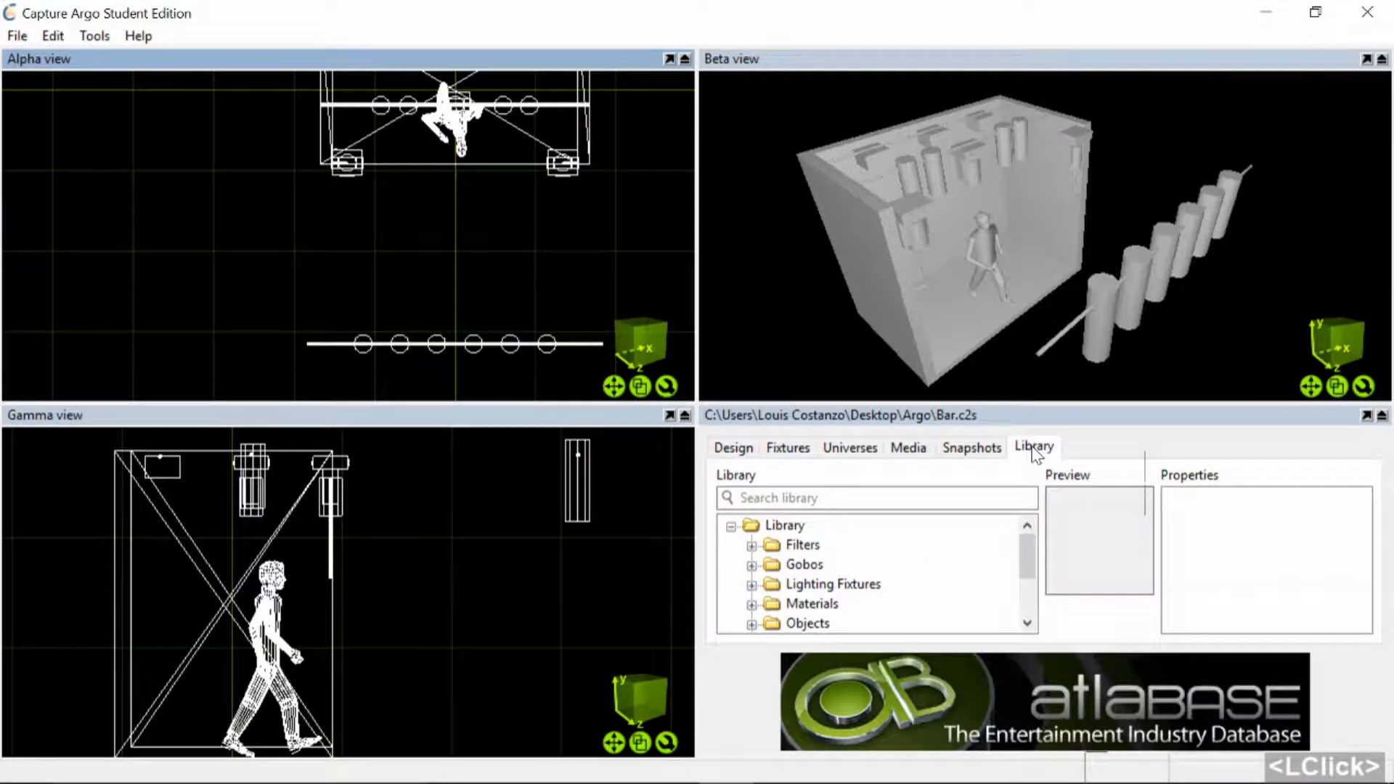
pyautogui.scroll(-1, 864, 589)
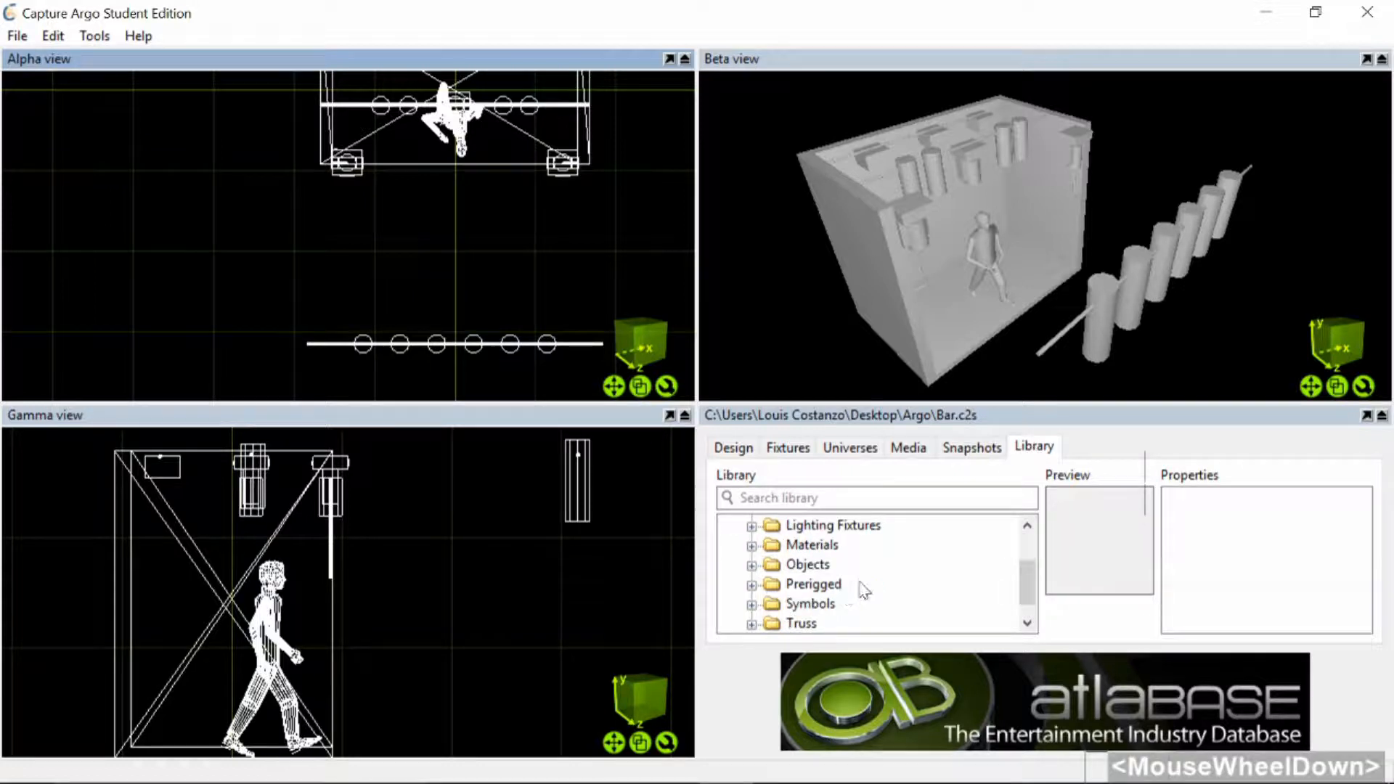
pyautogui.scroll(-1, 835, 589)
pyautogui.scroll(2, 799, 590)
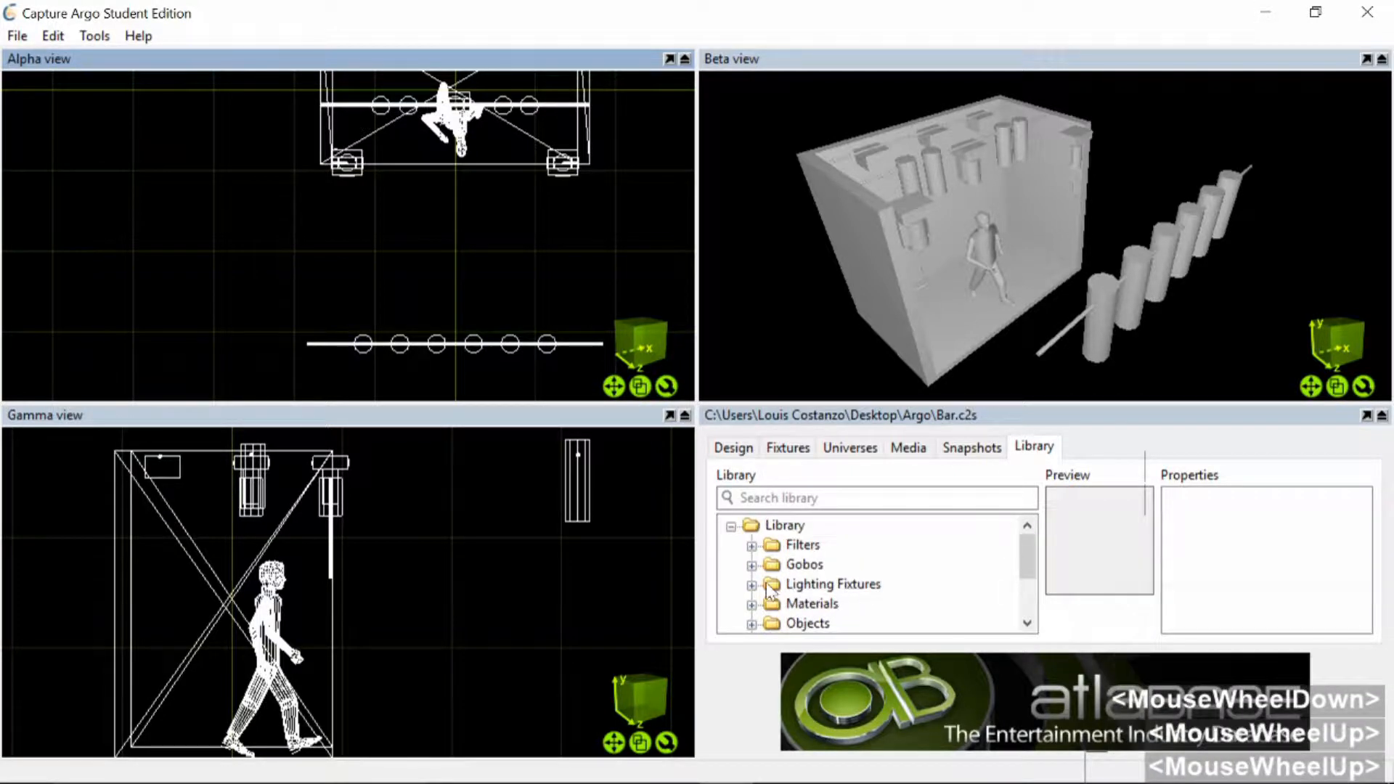
pyautogui.click(751, 546)
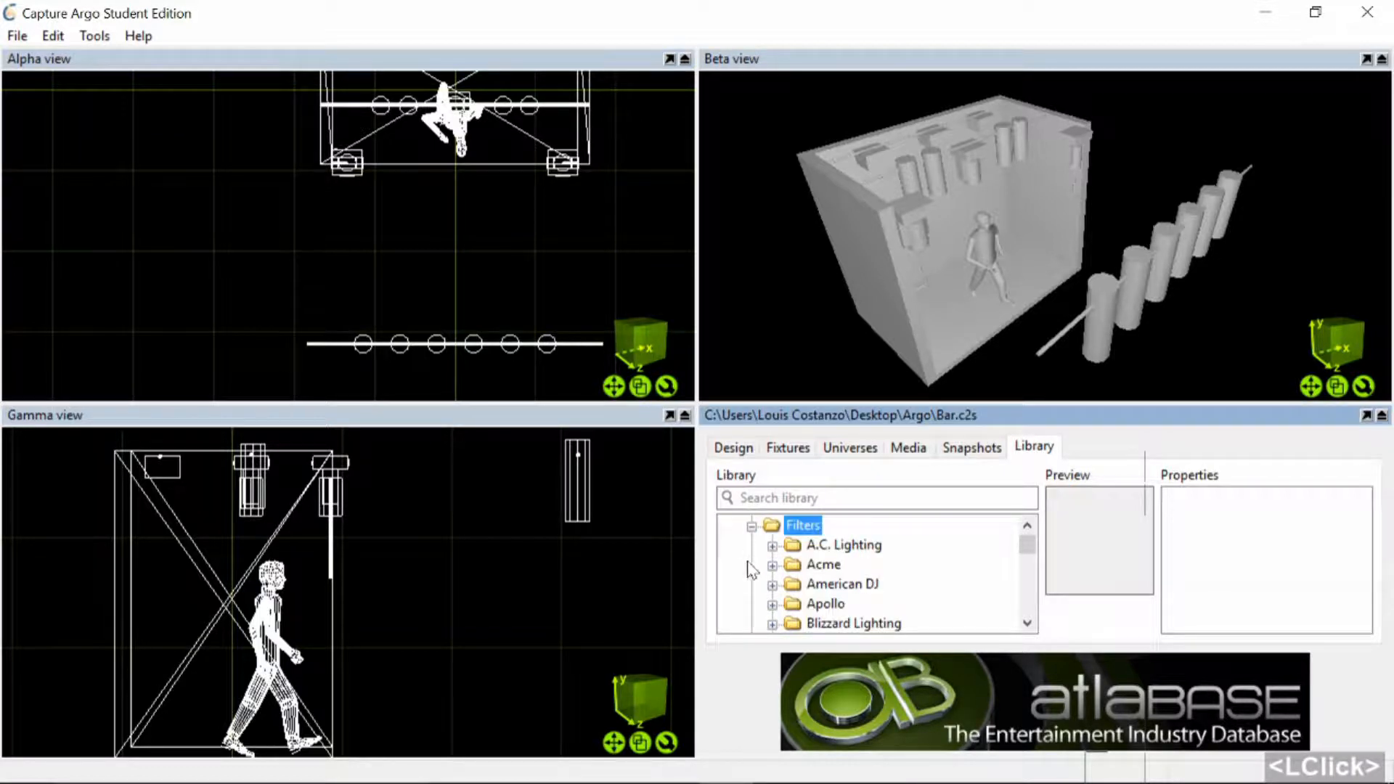
pyautogui.scroll(-1, 750, 570)
pyautogui.scroll(1, 750, 570)
pyautogui.scroll(-4, 751, 570)
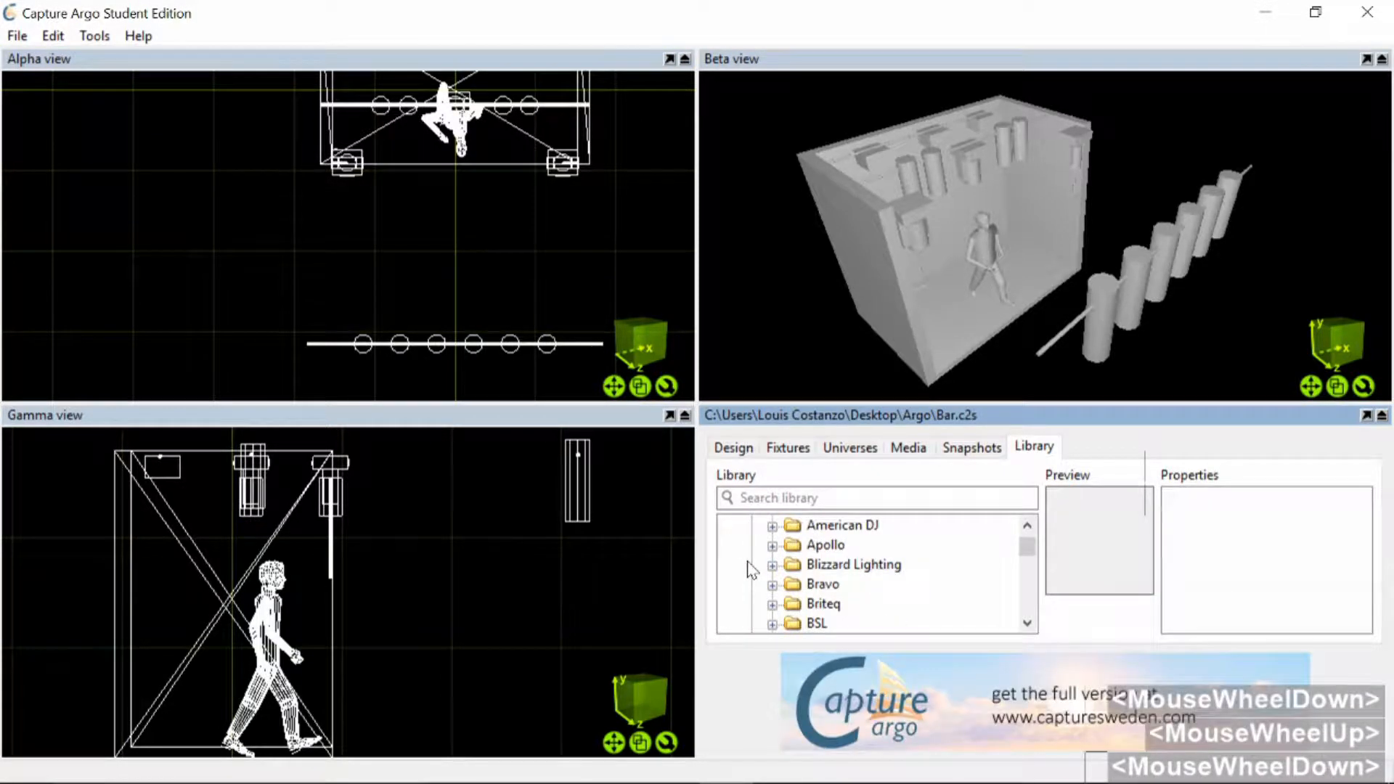
pyautogui.scroll(-6, 811, 548)
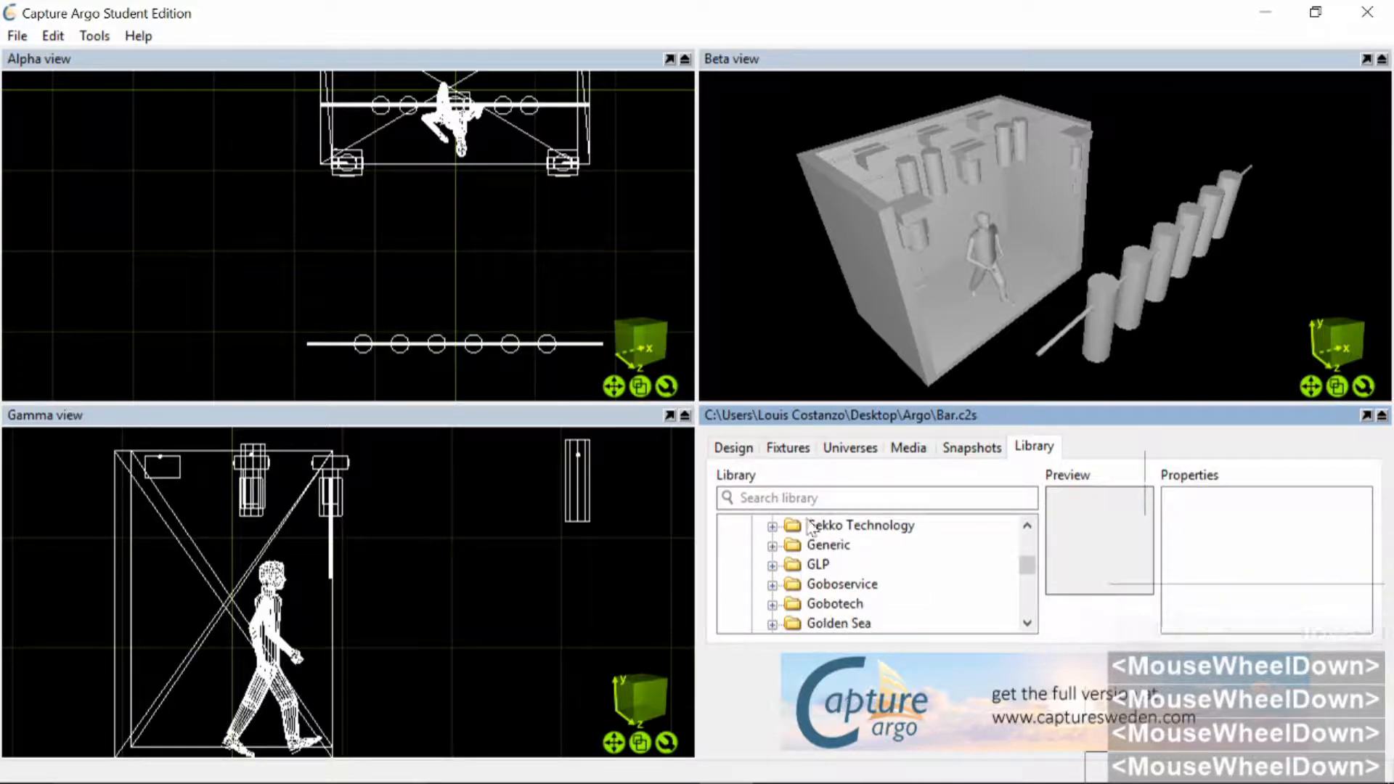
pyautogui.click(835, 498)
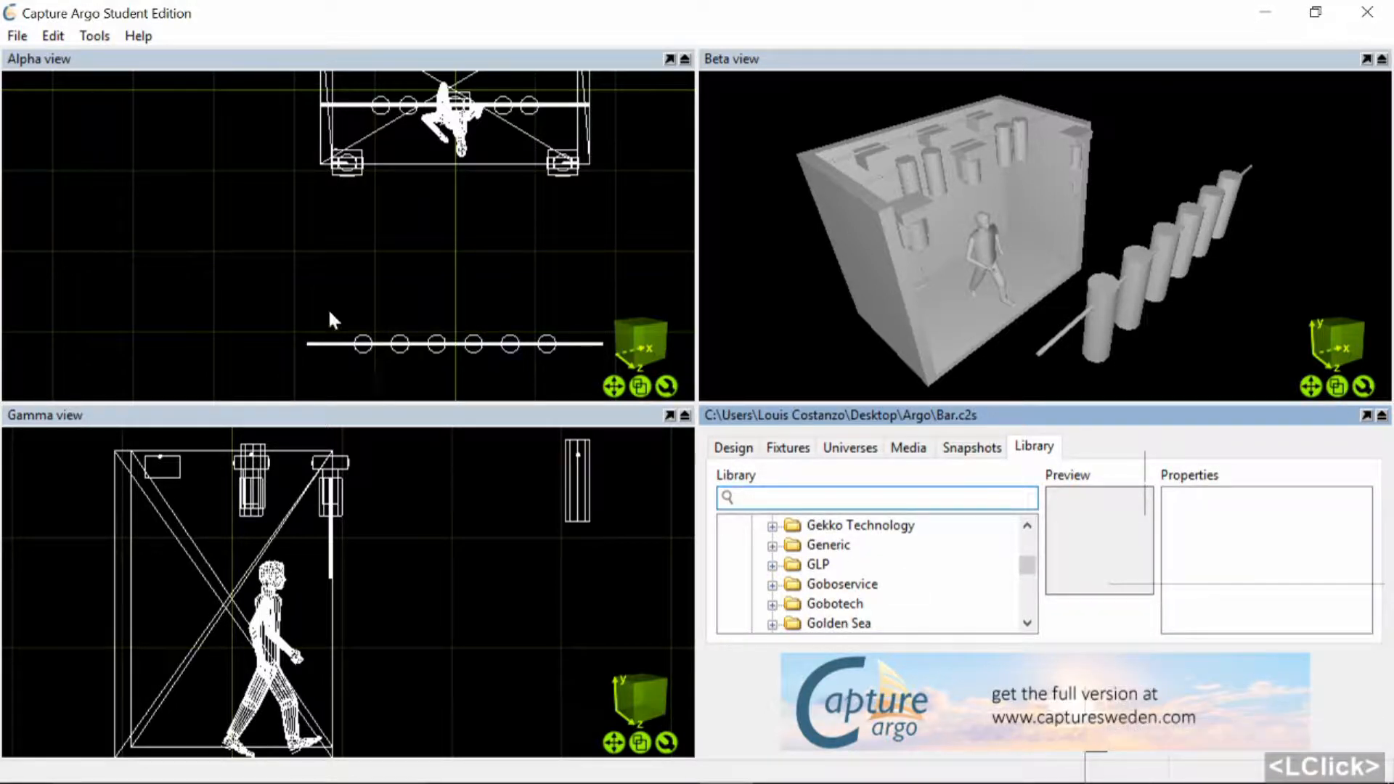
# Select the first, third and fifth fixtures on the front bar plus the first and third round fixtures on the middle bar
pyautogui.click(354, 308)
pyautogui.moveTo(322, 281); pyautogui.dragTo(372, 375)
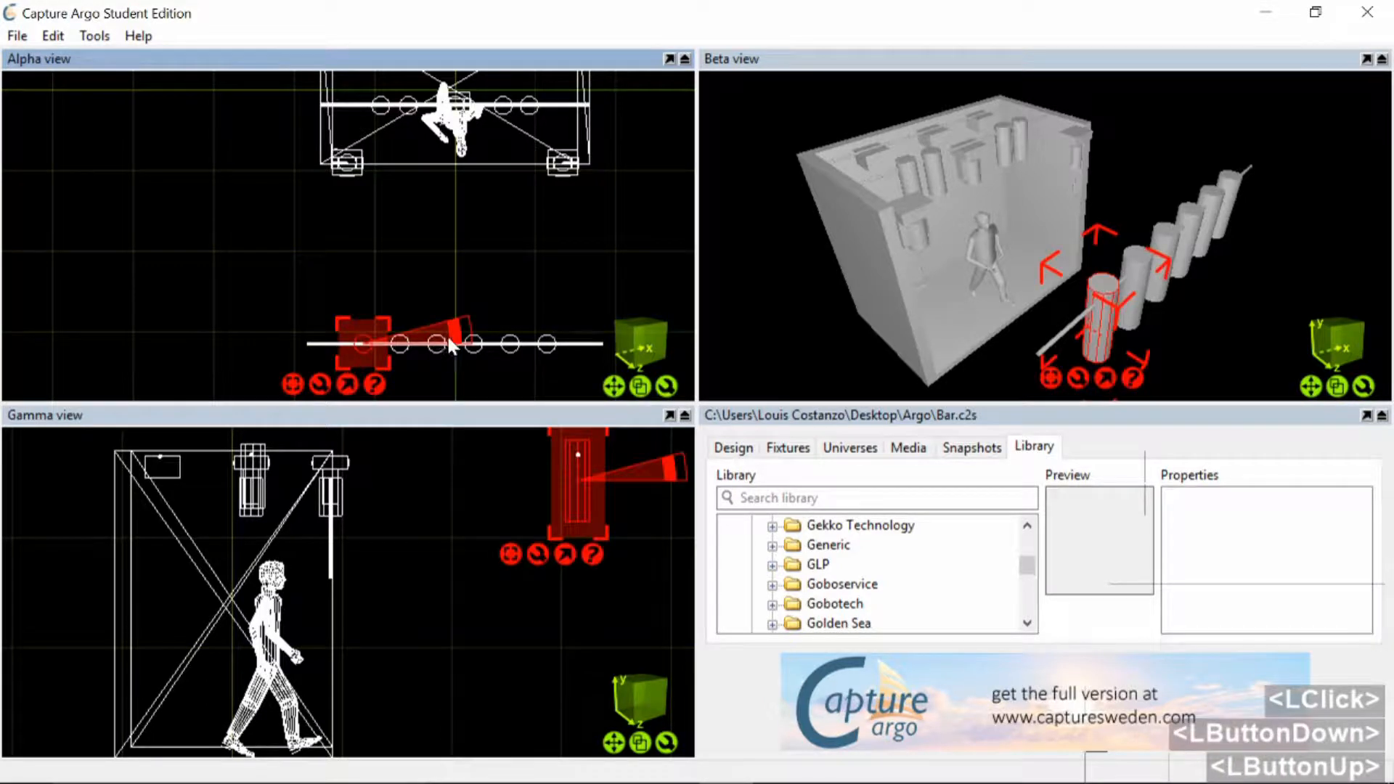
pyautogui.keyDown('shift'); pyautogui.click(436, 349); pyautogui.keyUp('shift')
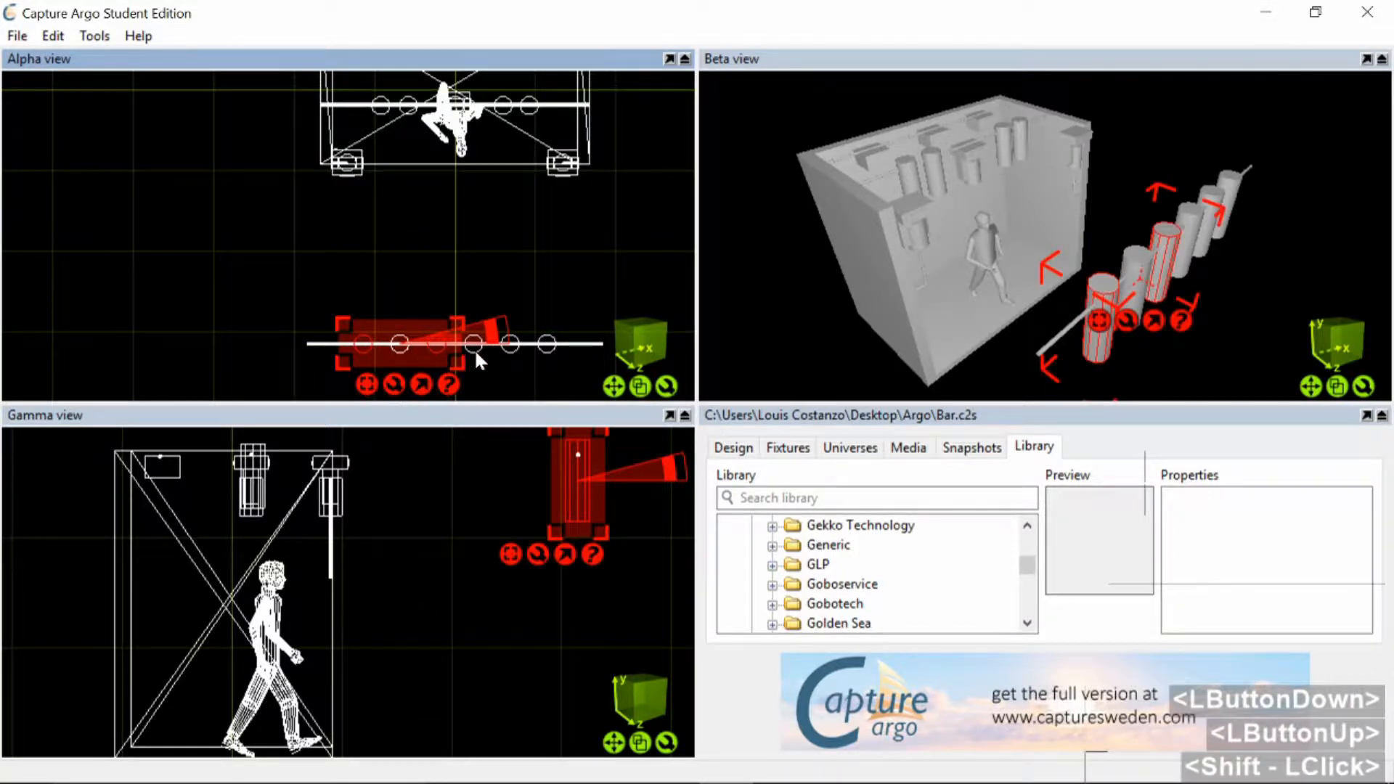
pyautogui.keyDown('shift'); pyautogui.click(512, 346); pyautogui.keyUp('shift')
pyautogui.moveTo(416, 189); pyautogui.dragTo(394, 170, button='middle')
pyautogui.keyDown('shift'); pyautogui.click(374, 154); pyautogui.keyUp('shift')
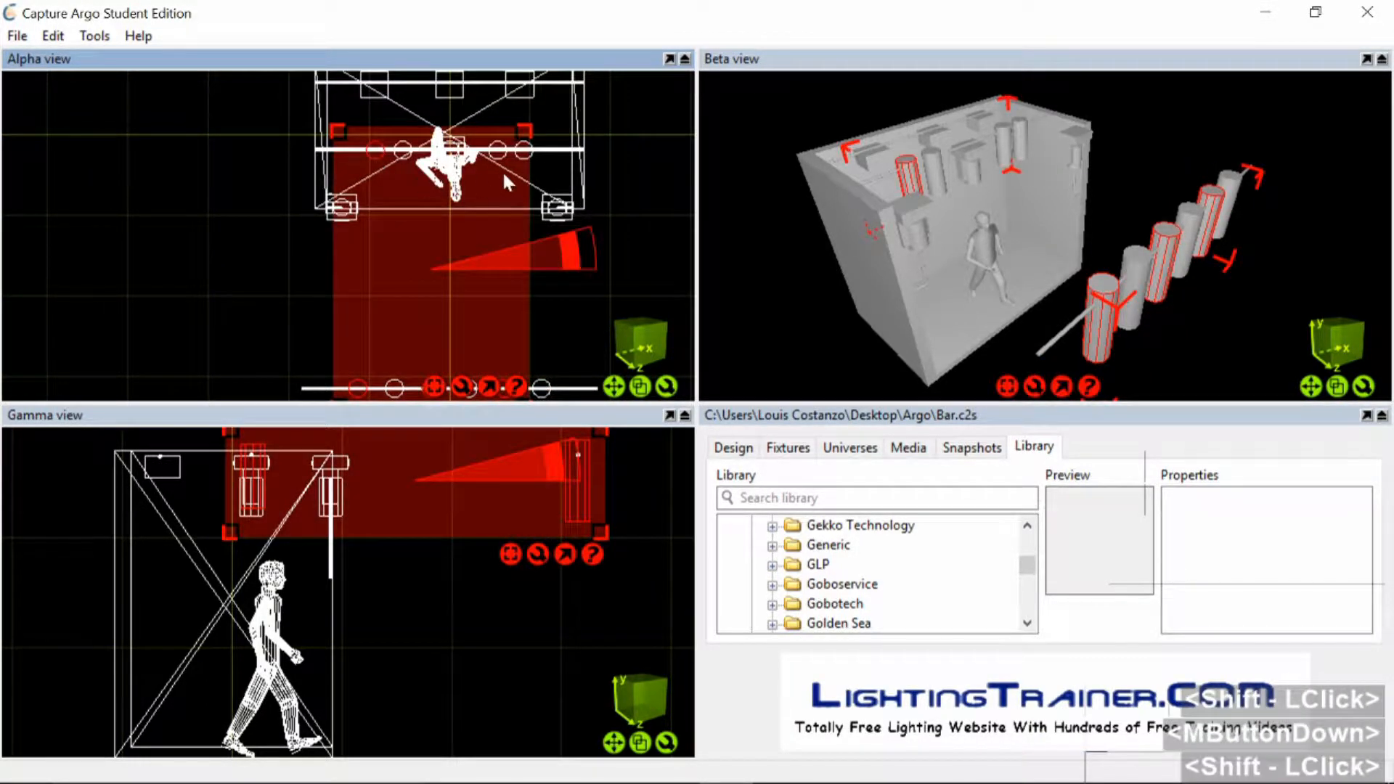
pyautogui.keyDown('shift'); pyautogui.click(491, 154); pyautogui.keyUp('shift')
pyautogui.moveTo(216, 246); pyautogui.dragTo(223, 190, button='middle')
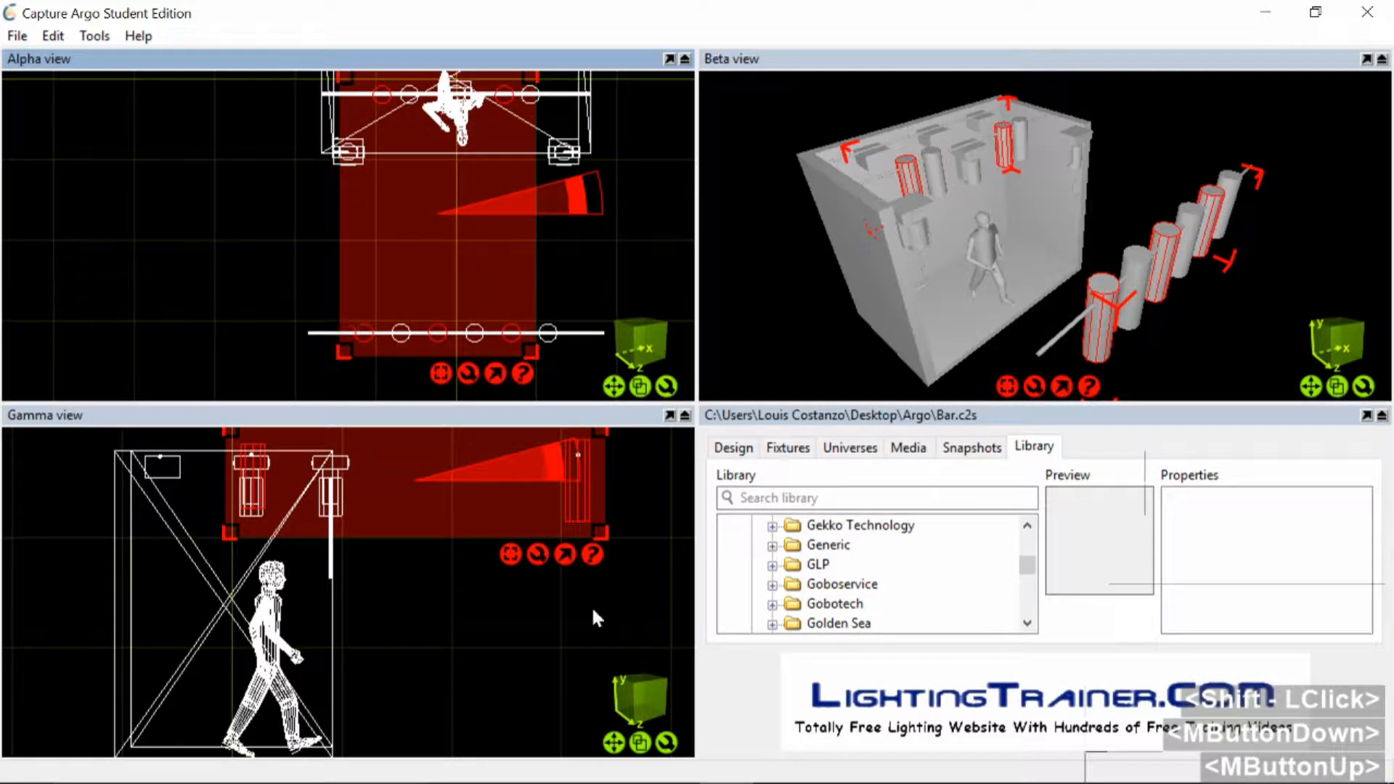
# Switch to the Lightwright worksheet to look up the fixtures' color filters, and return to Capture Argo
pyautogui.moveTo(836, 762)
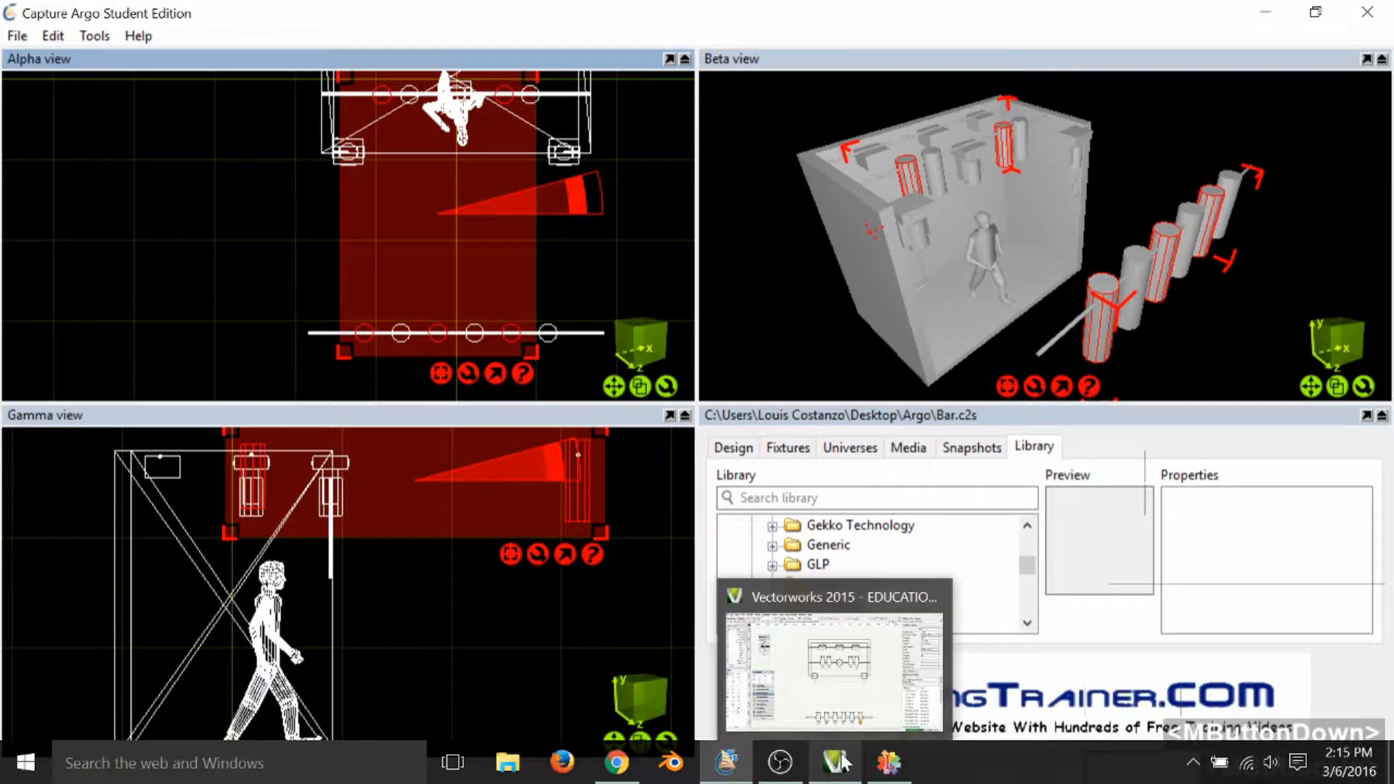
pyautogui.click(887, 760)
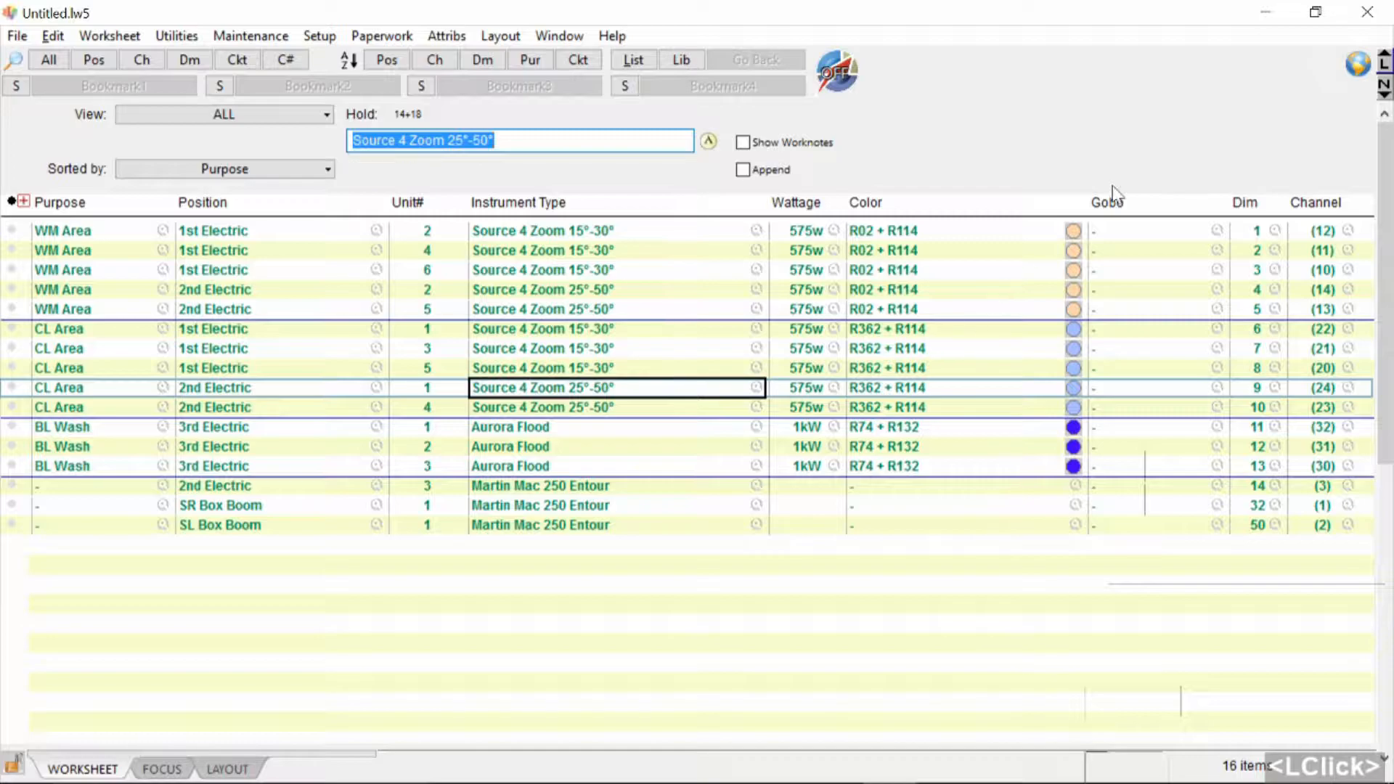
pyautogui.click(1277, 16)
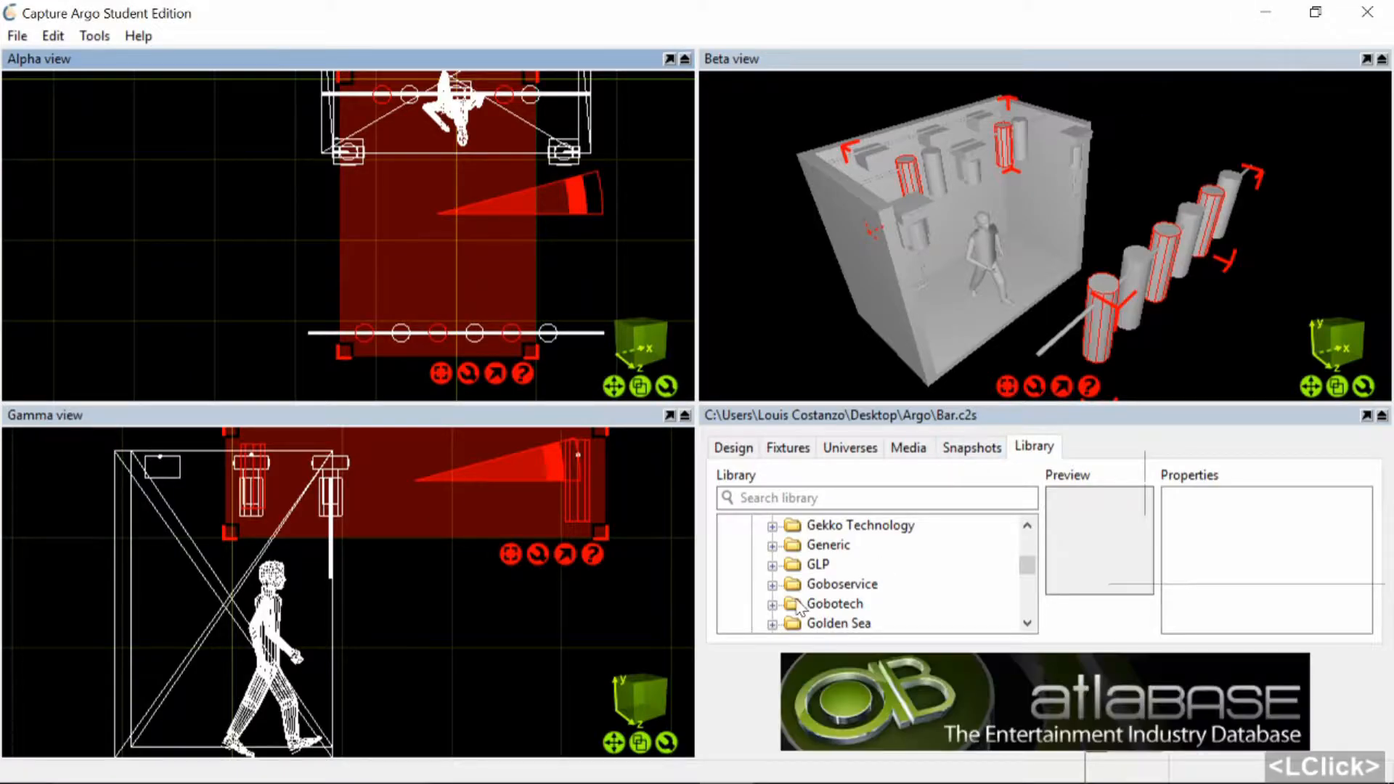
# Search the library for R362 and apply the Rosco Cinelux R362 Tipton Blue filter to the selected fixtures
pyautogui.scroll(3, 824, 564)
pyautogui.click(828, 498)
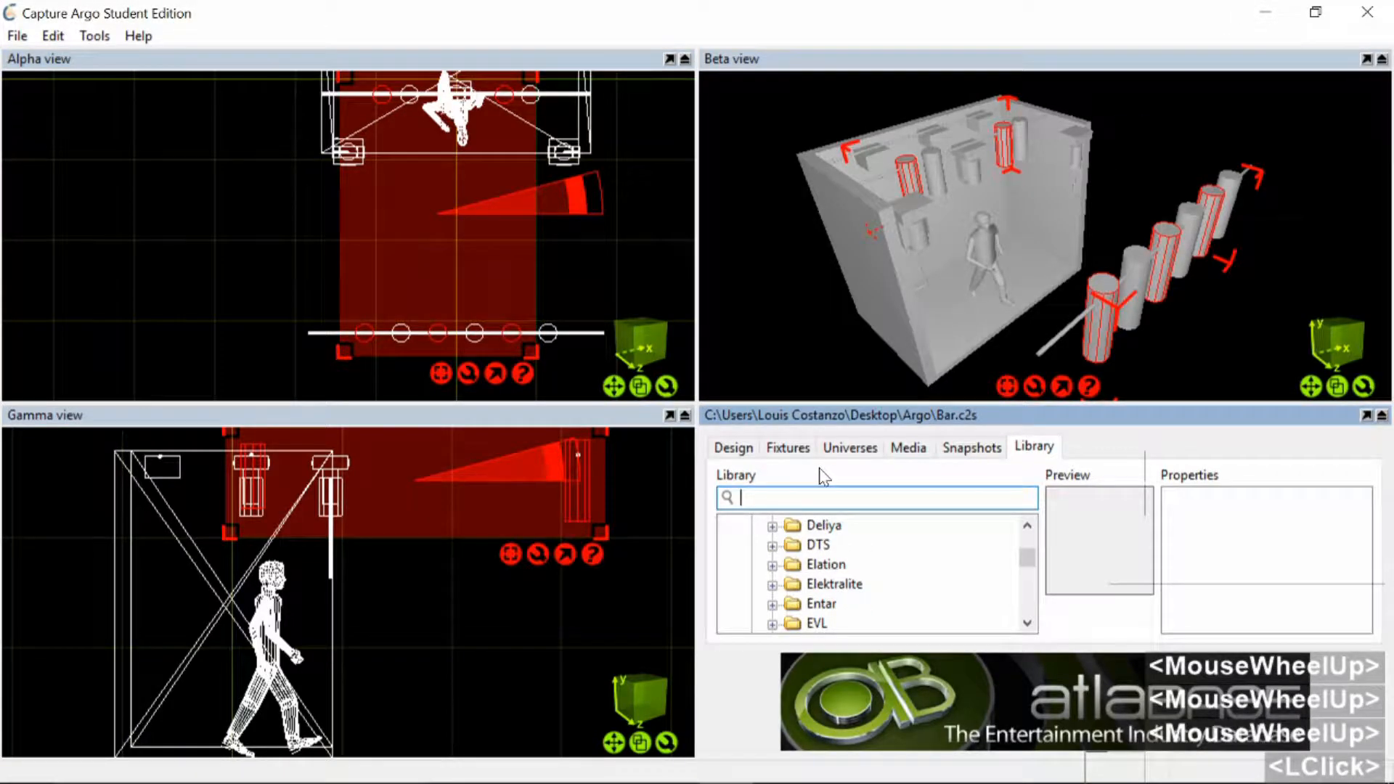
pyautogui.write('R362')
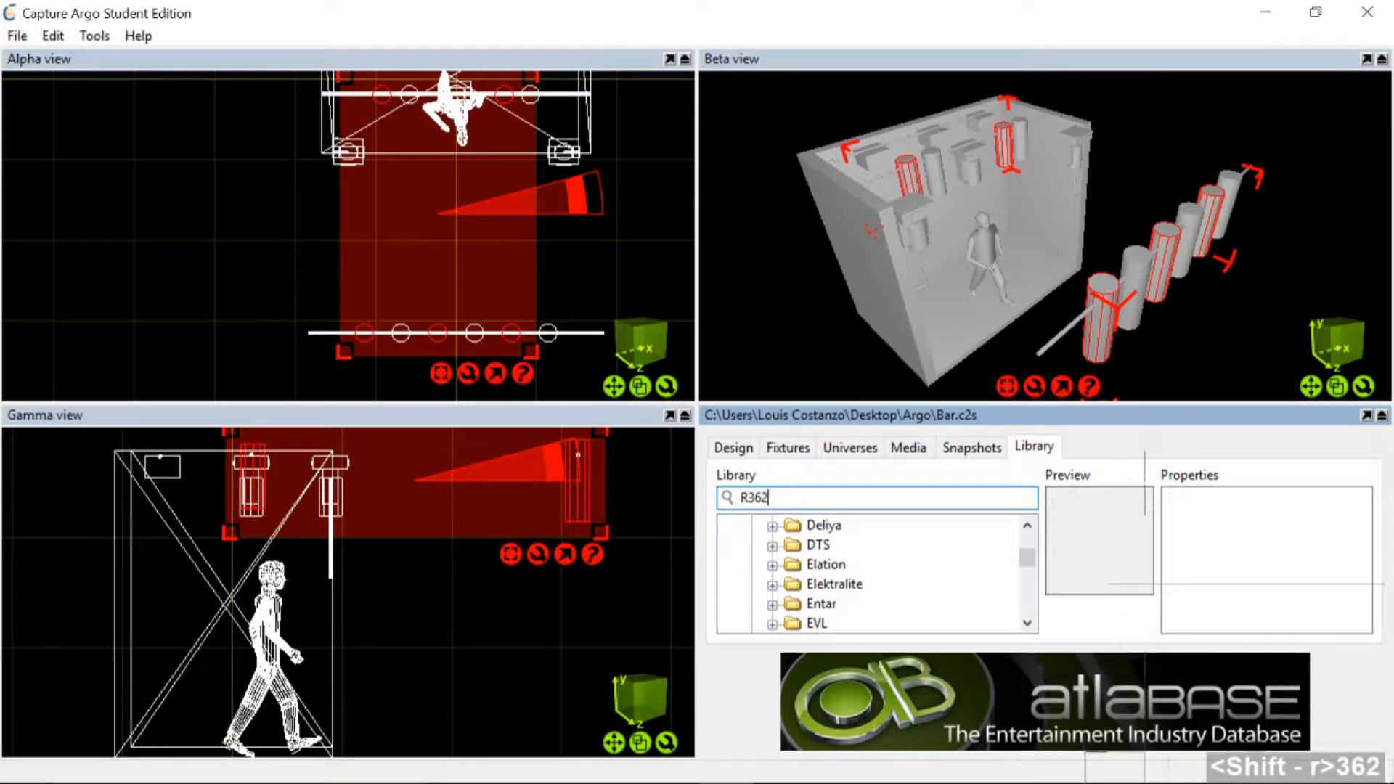
pyautogui.press('Return')
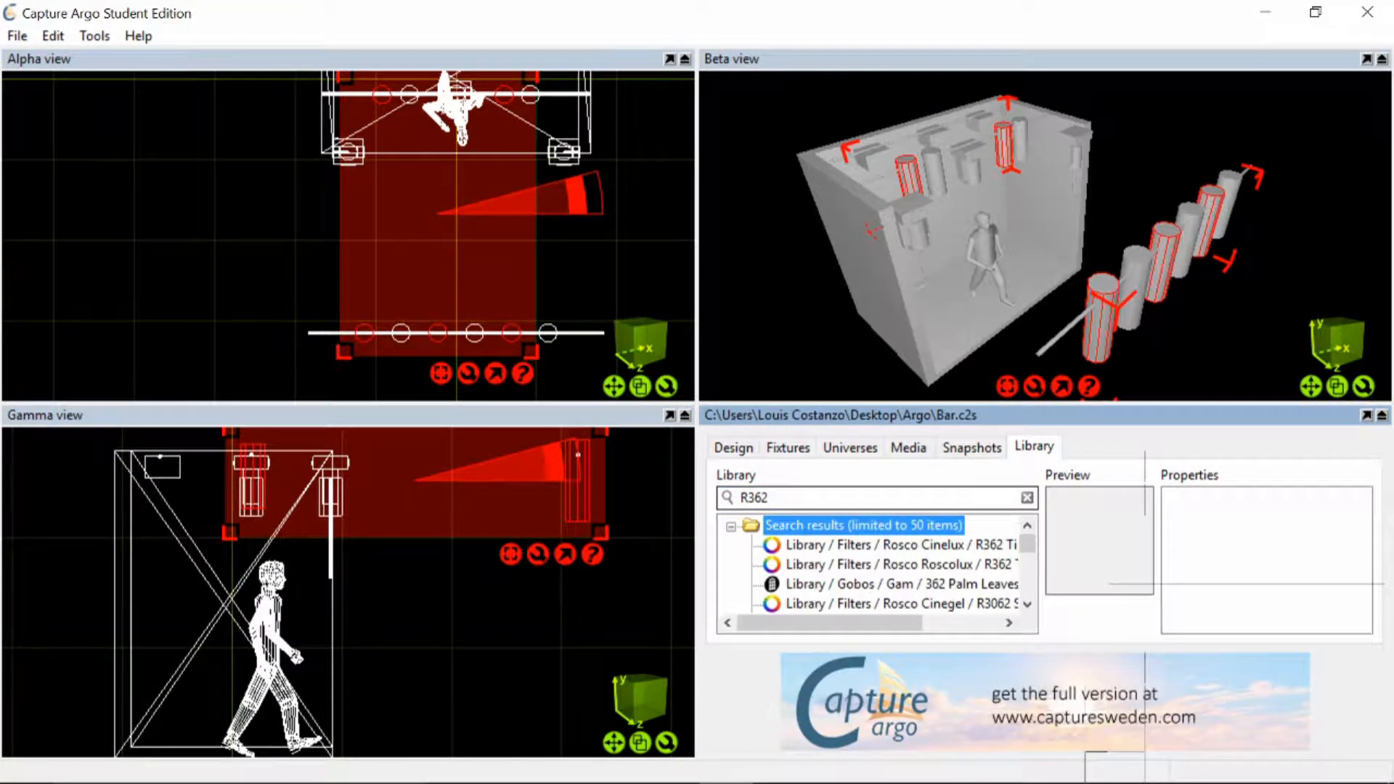
pyautogui.moveTo(887, 625)
pyautogui.mouseDown()
pyautogui.moveTo(956, 627)
pyautogui.moveTo(873, 624)
pyautogui.mouseUp()
pyautogui.click(806, 545)
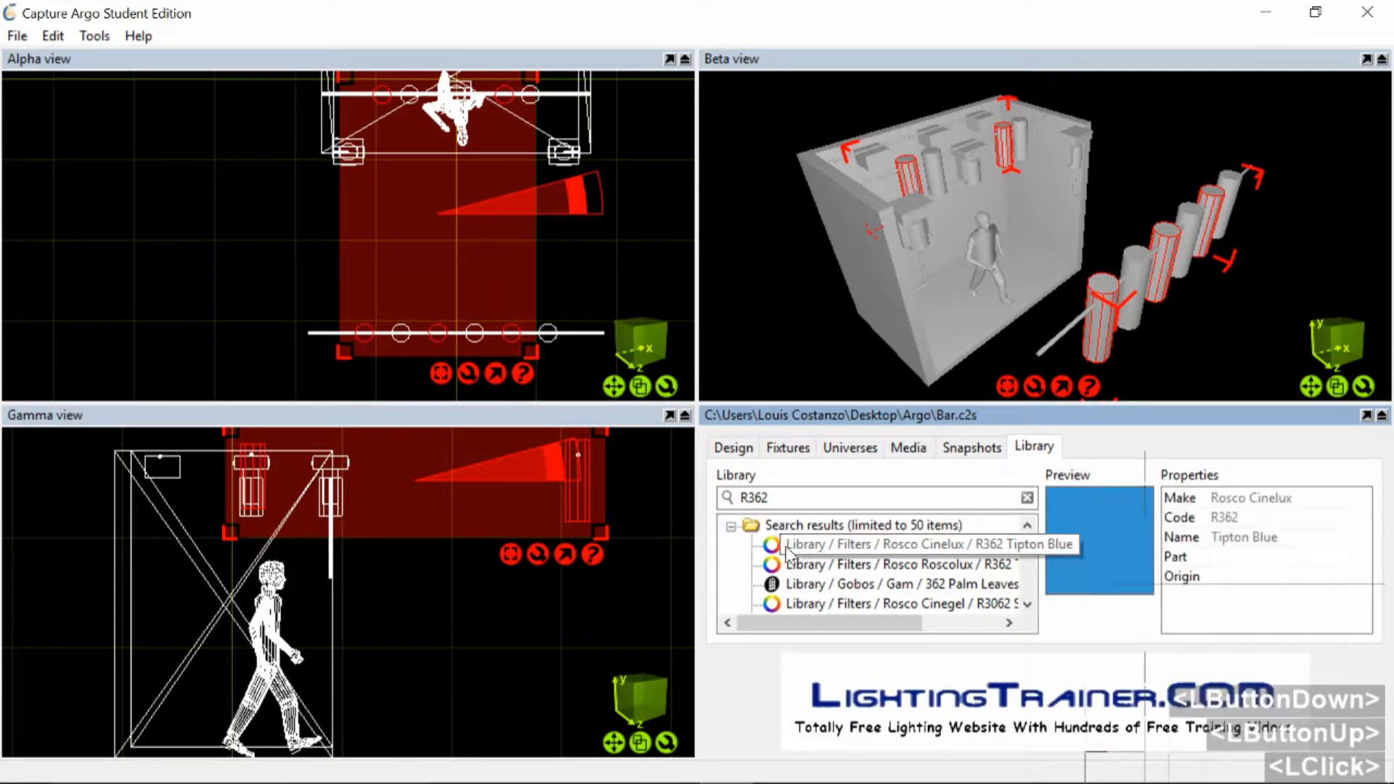
pyautogui.moveTo(805, 544); pyautogui.dragTo(372, 332)
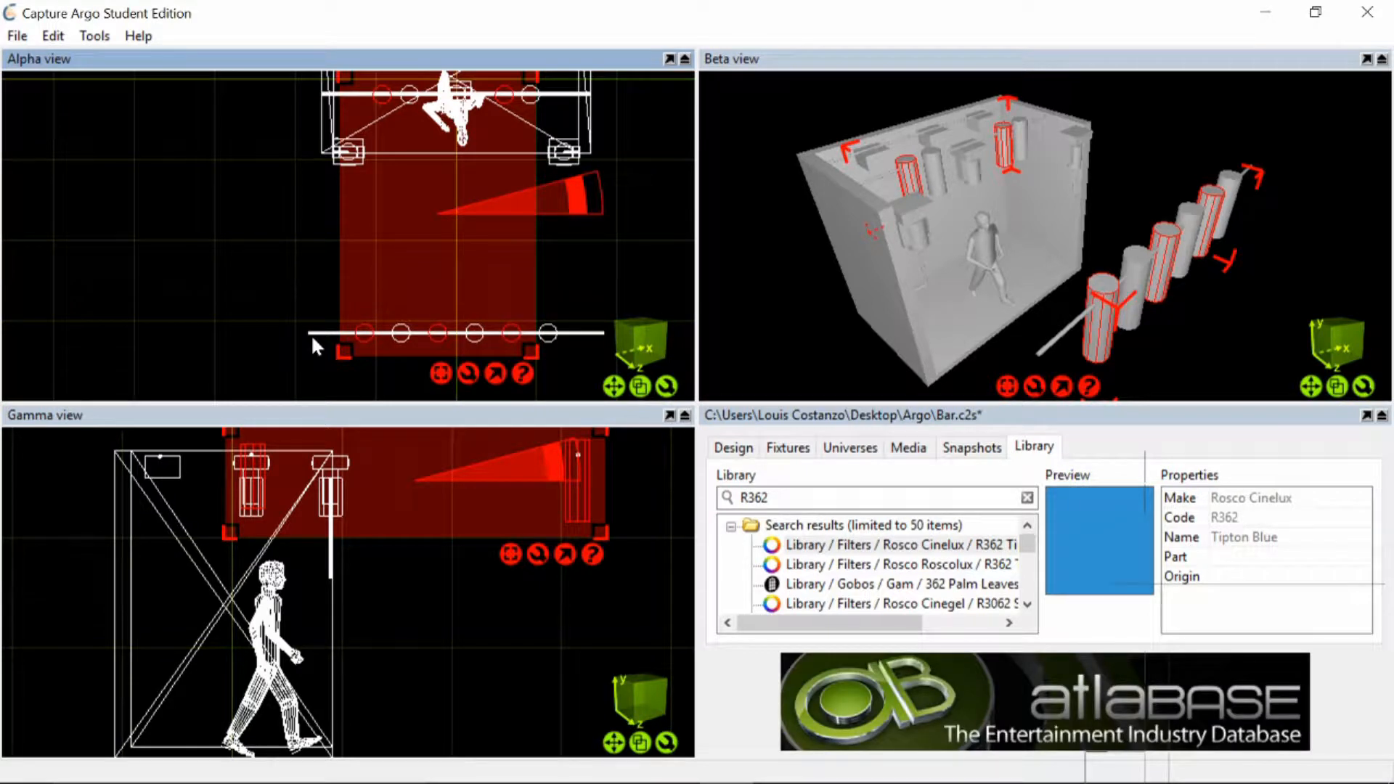
# Replace the selection with the second, fourth and sixth front-bar fixtures plus the second and fourth round fixtures on the middle bar
pyautogui.click(605, 291)
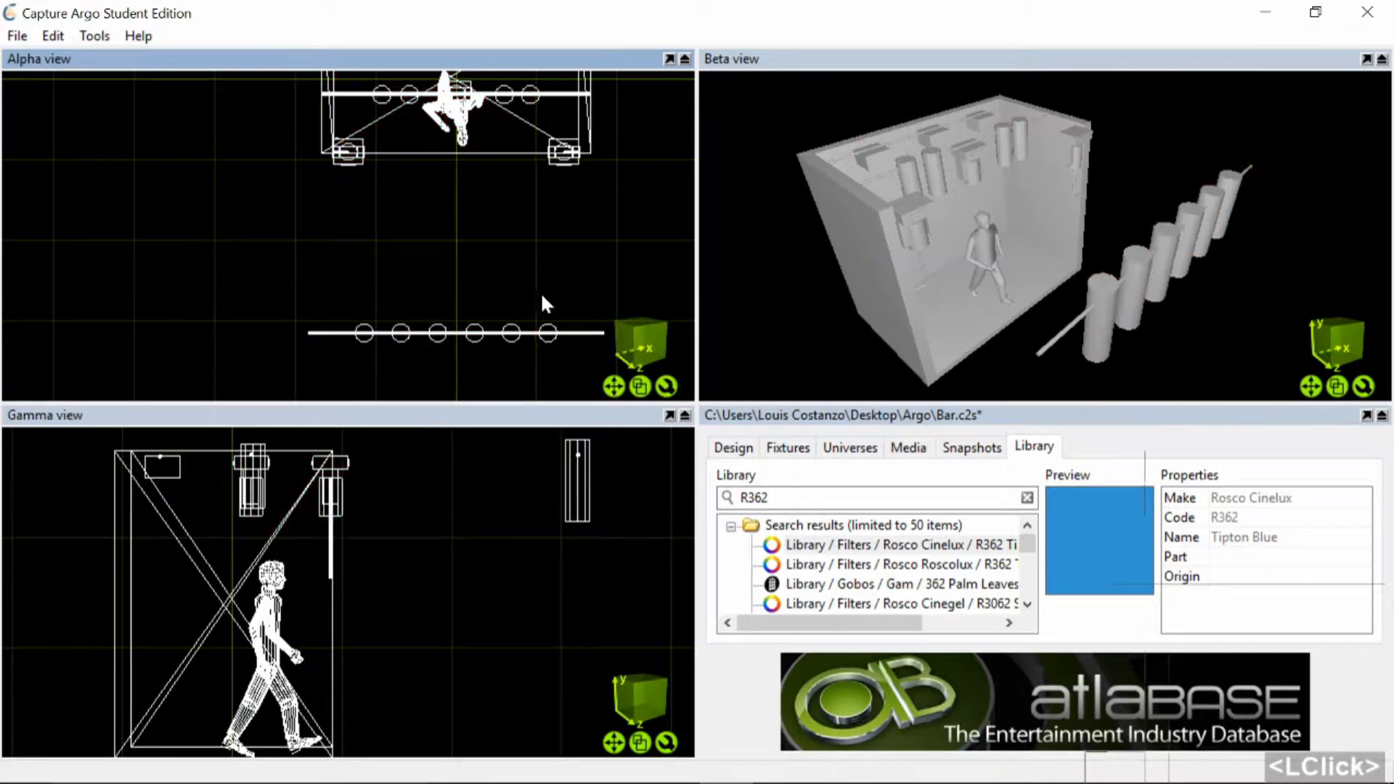
pyautogui.click(403, 334)
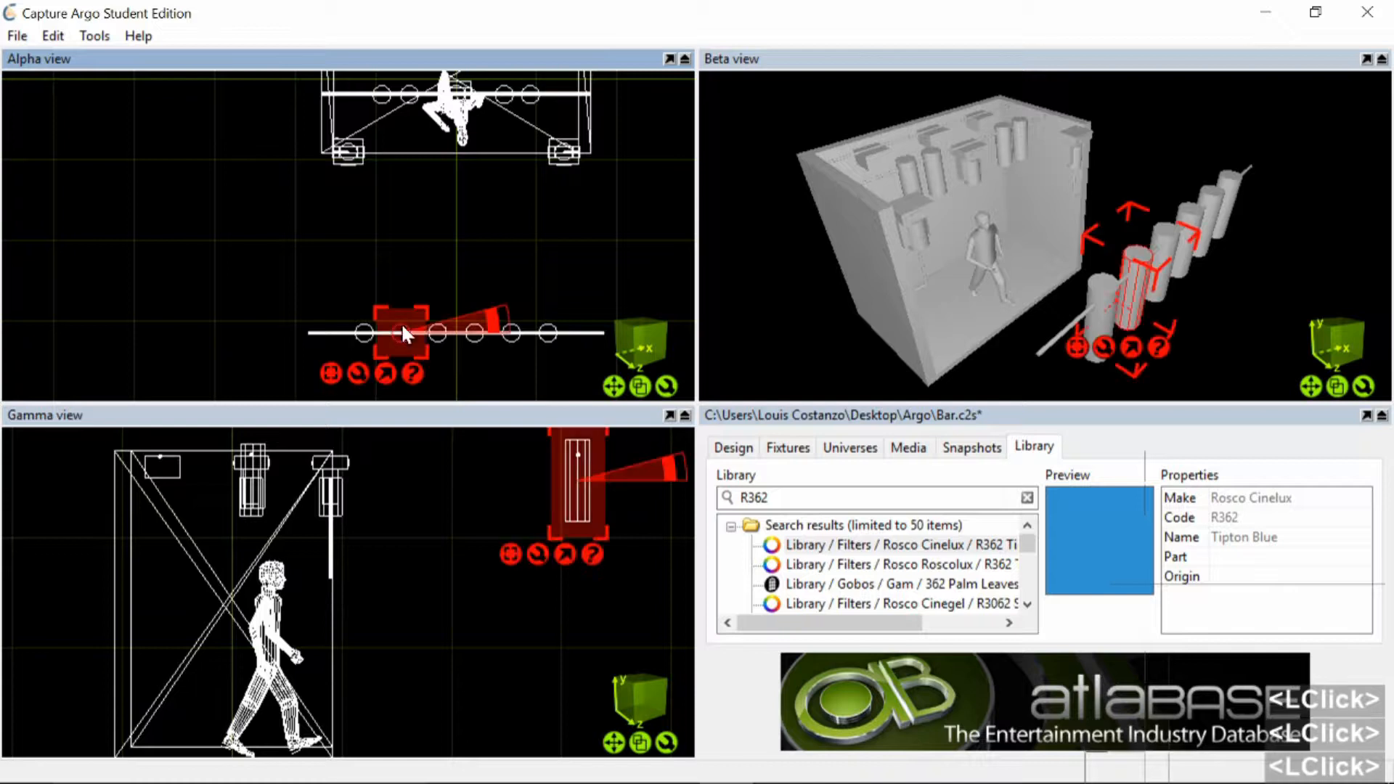
pyautogui.keyDown('shift'); pyautogui.click(473, 333); pyautogui.keyUp('shift')
pyautogui.keyDown('shift'); pyautogui.click(474, 335); pyautogui.keyUp('shift')
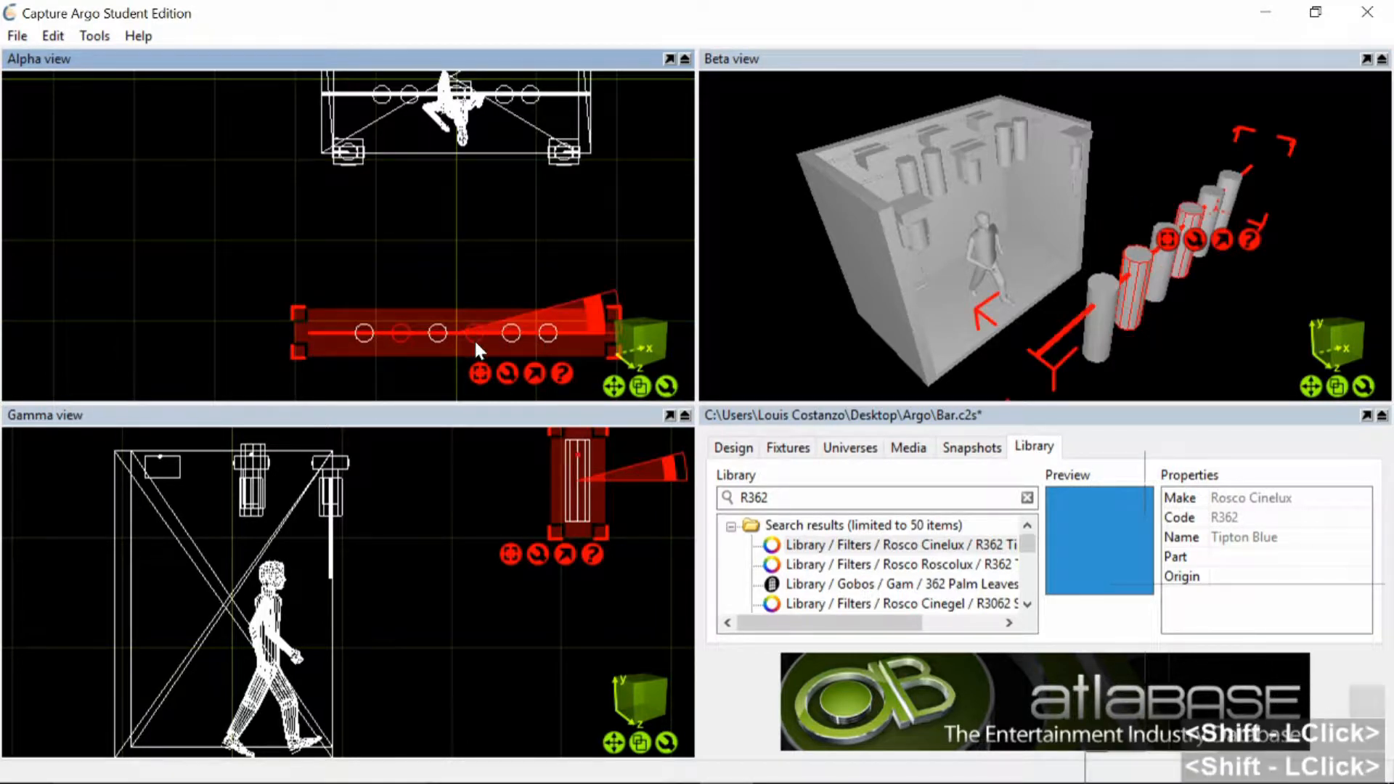
pyautogui.keyDown('ctrl'); pyautogui.click(574, 332); pyautogui.keyUp('ctrl')
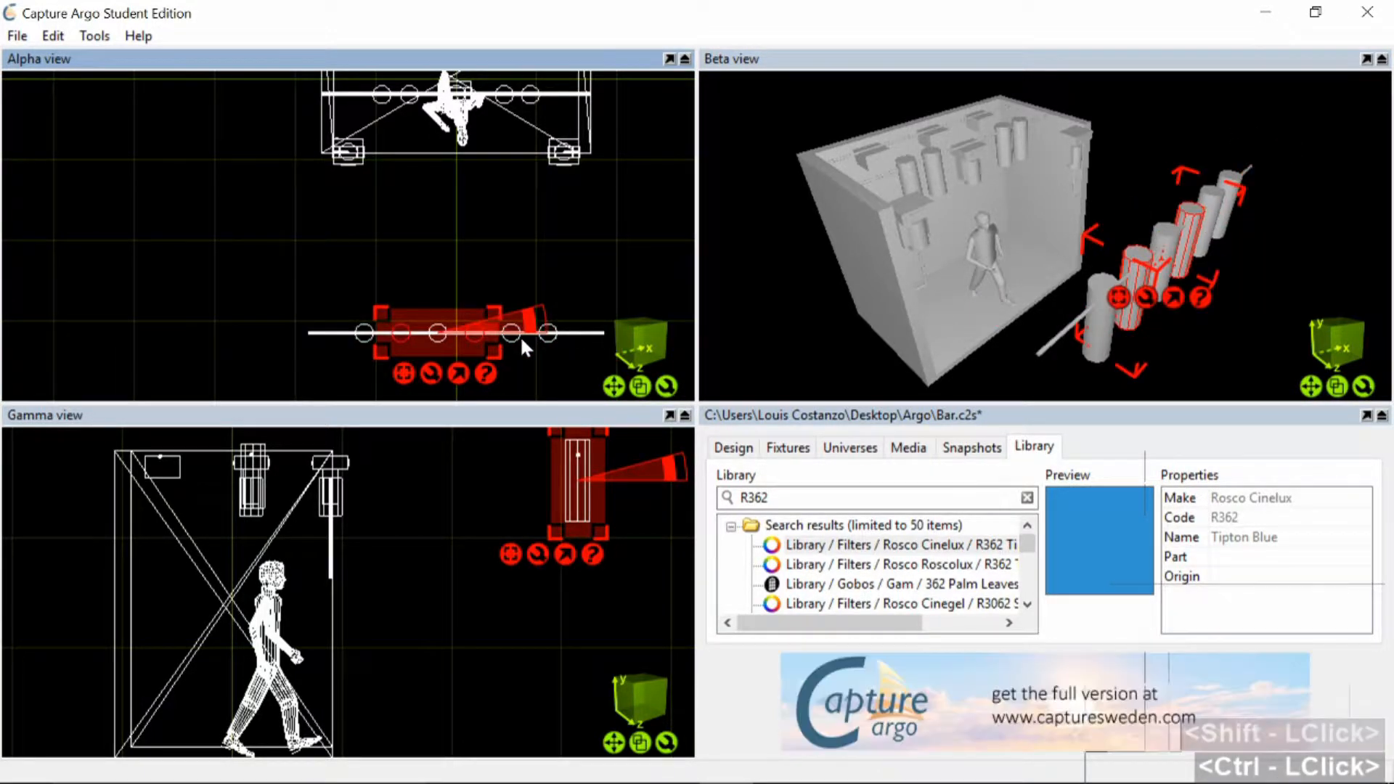
pyautogui.keyDown('ctrl'); pyautogui.click(407, 96); pyautogui.keyUp('ctrl')
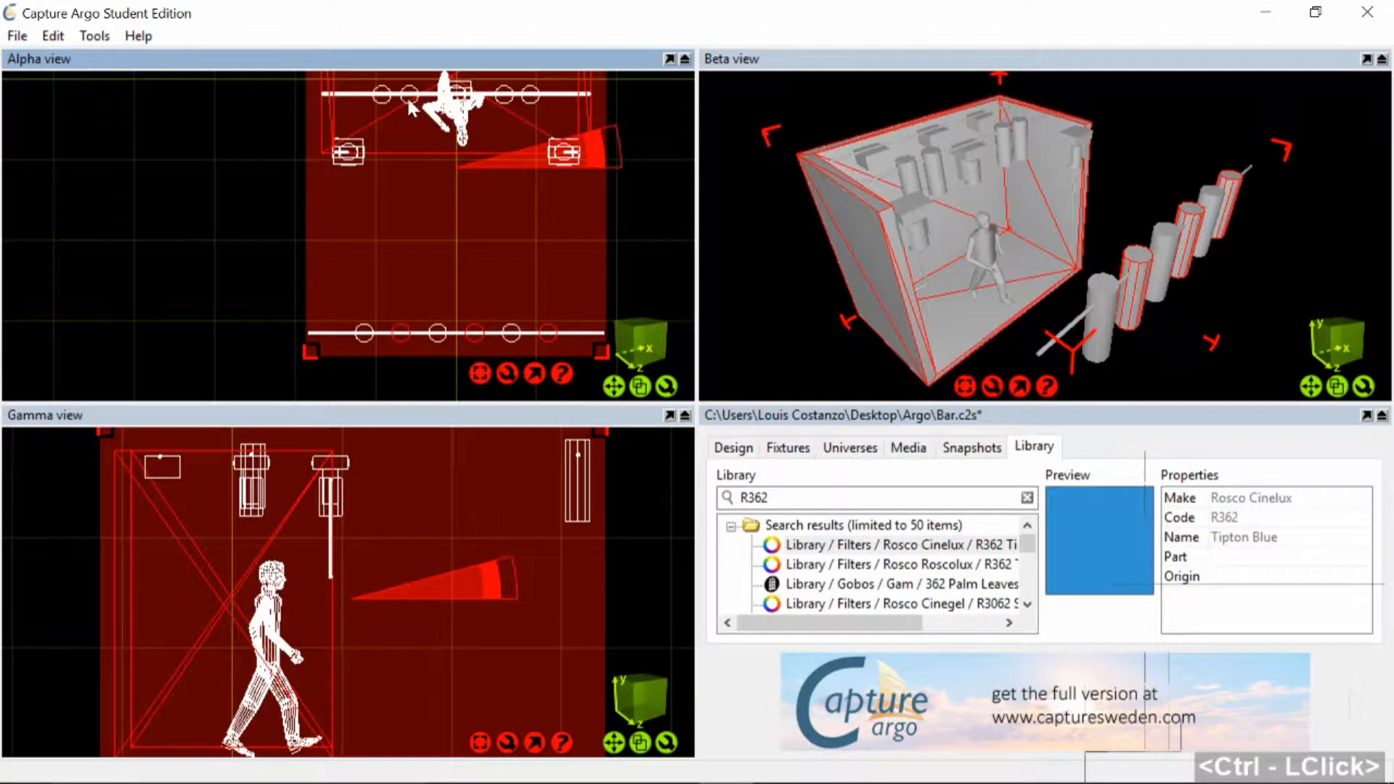
pyautogui.keyDown('ctrl'); pyautogui.doubleClick(396, 100); pyautogui.keyUp('ctrl')
pyautogui.keyDown('ctrl'); pyautogui.click(401, 98); pyautogui.keyUp('ctrl')
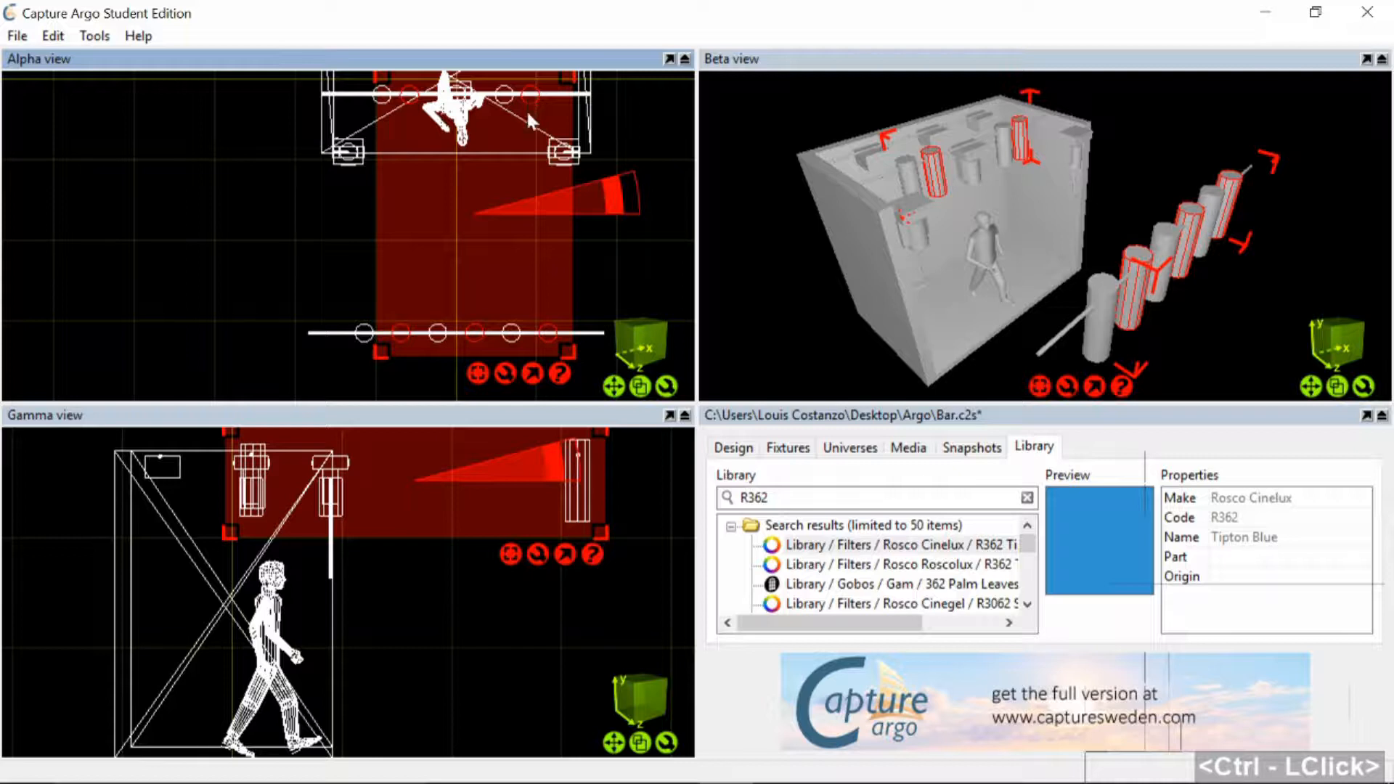
# Search the library for R02, apply the Rosco Cinelux R02 Bastard Amber filter to the selected fixtures, and clear the selection
pyautogui.moveTo(754, 497); pyautogui.dragTo(768, 498)
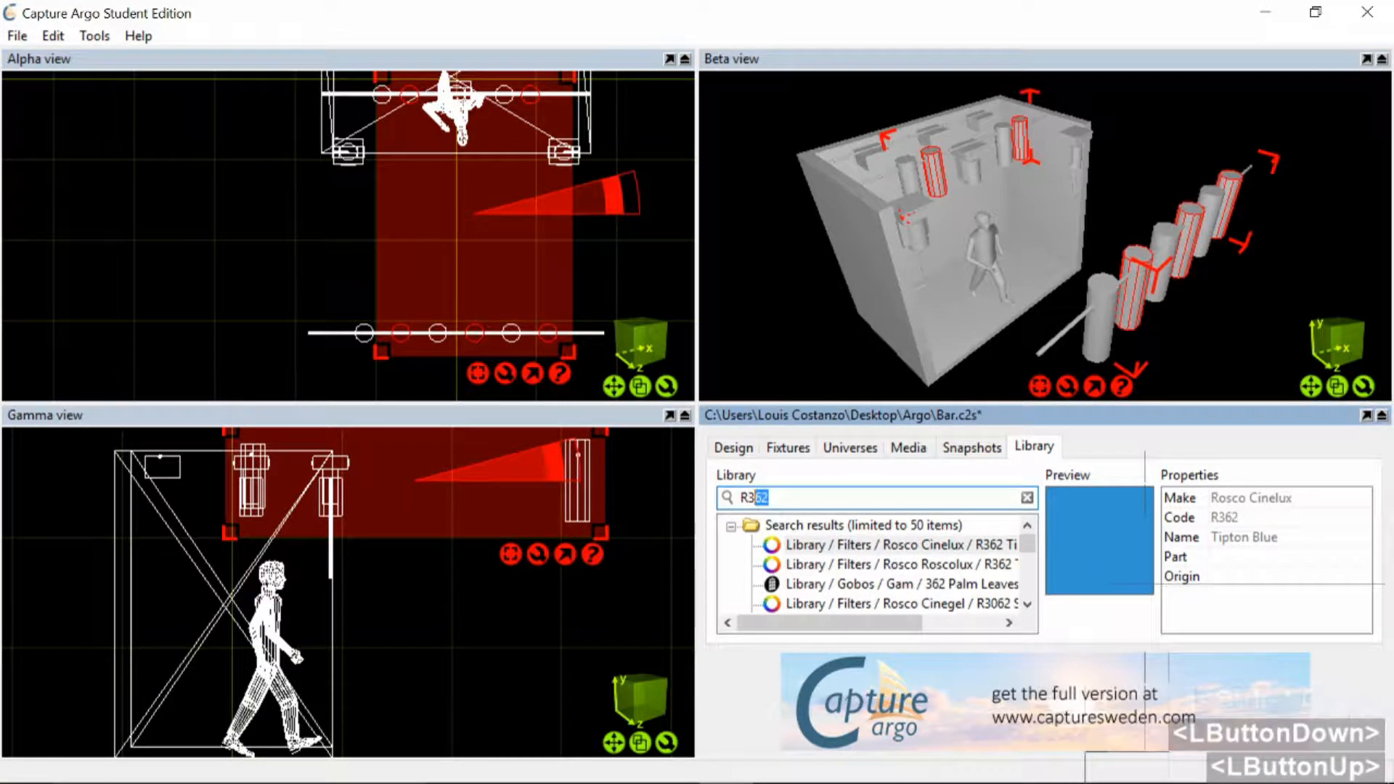
pyautogui.press('BackSpace')
pyautogui.press('BackSpace')
pyautogui.write('02')
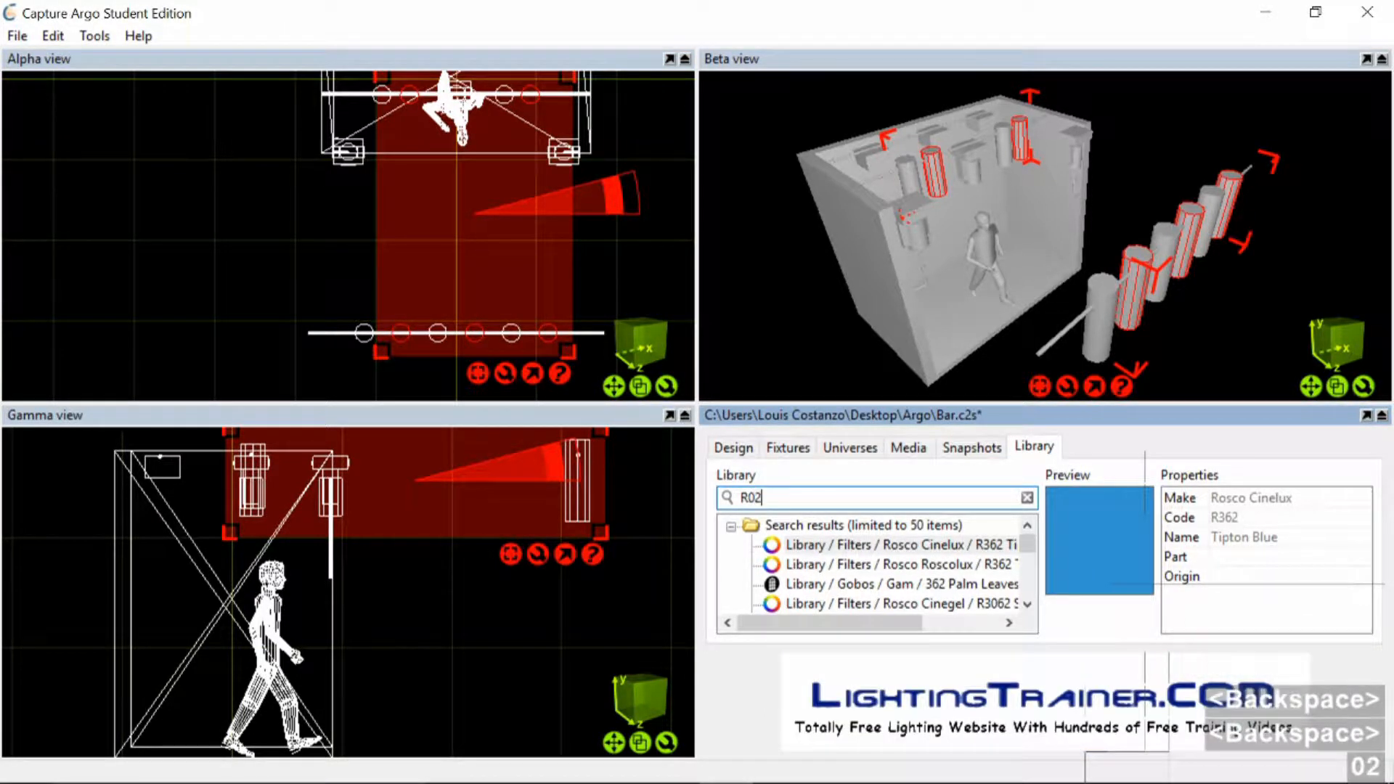
pyautogui.press('Return')
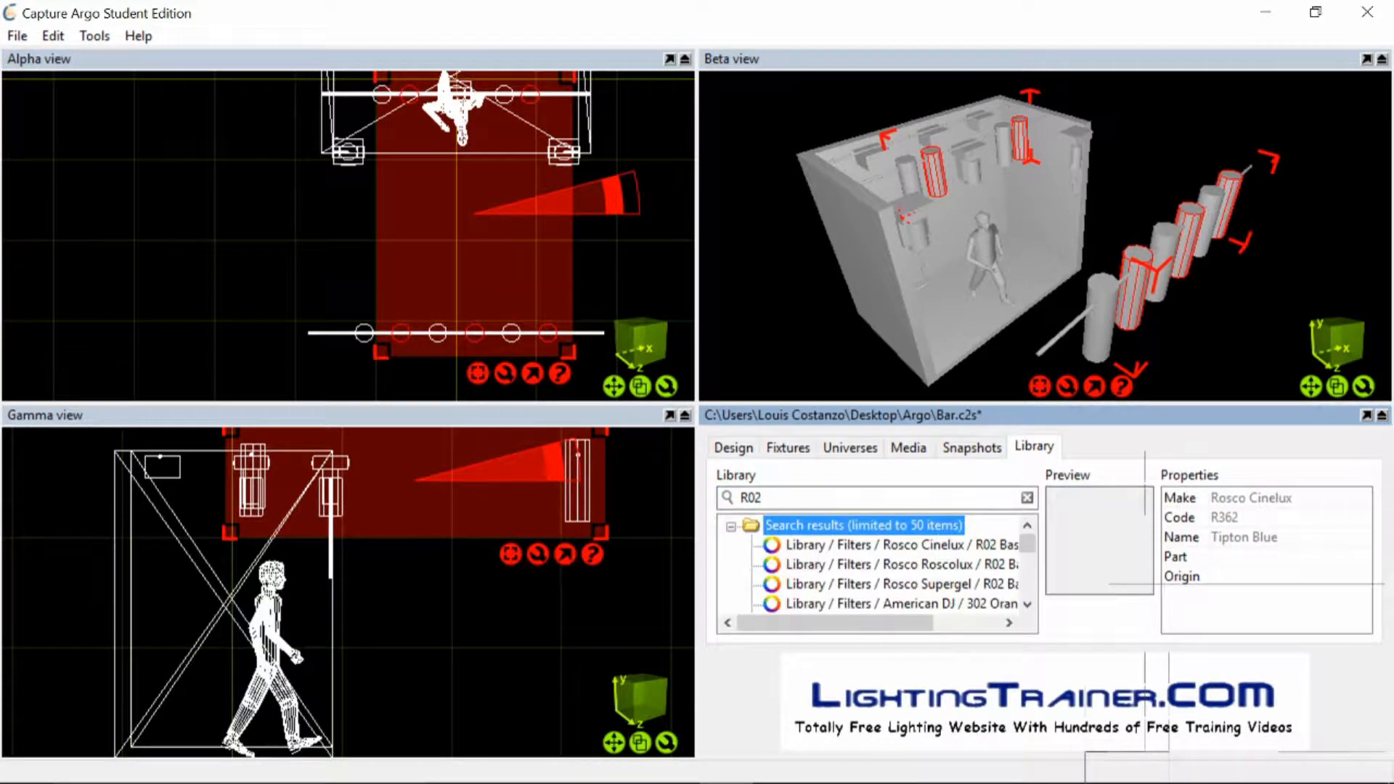
pyautogui.click(878, 546)
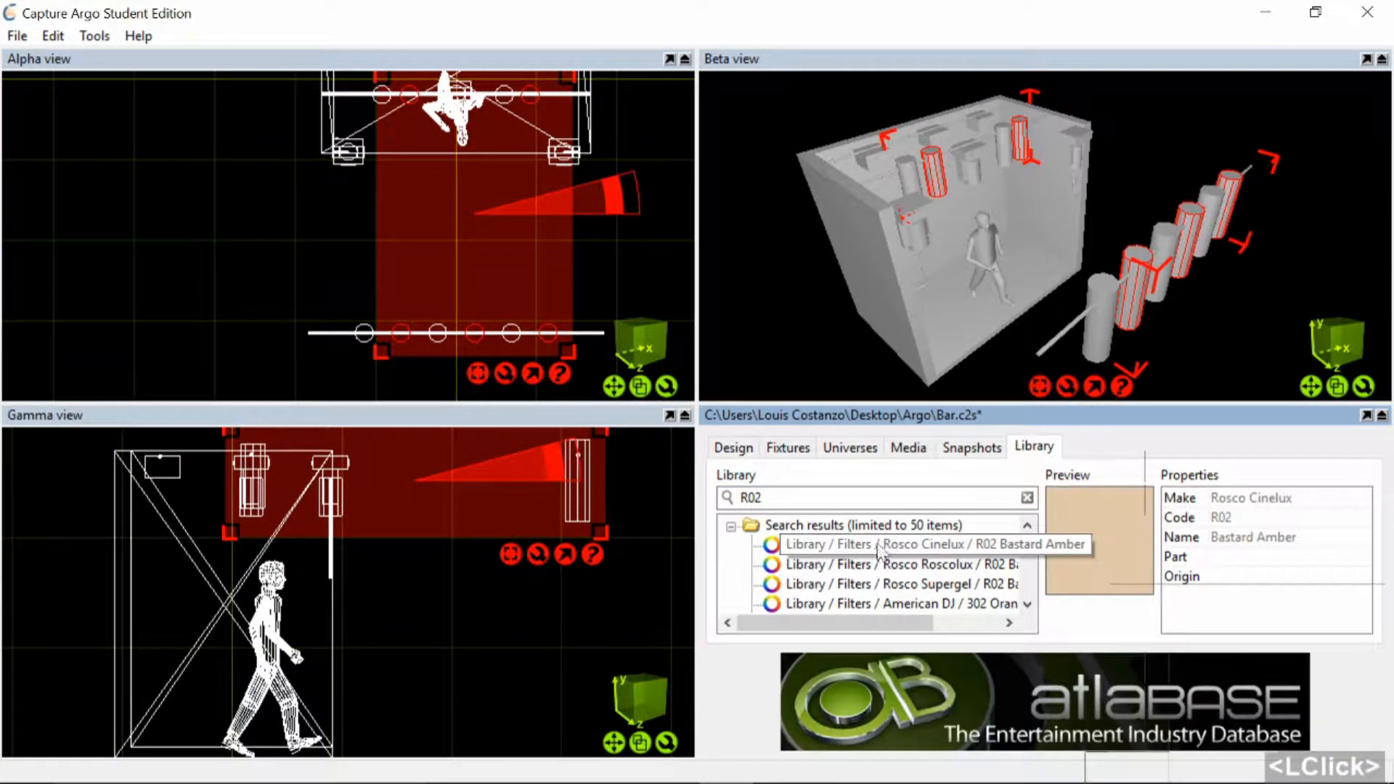
pyautogui.click(861, 538)
pyautogui.moveTo(542, 340); pyautogui.dragTo(559, 333)
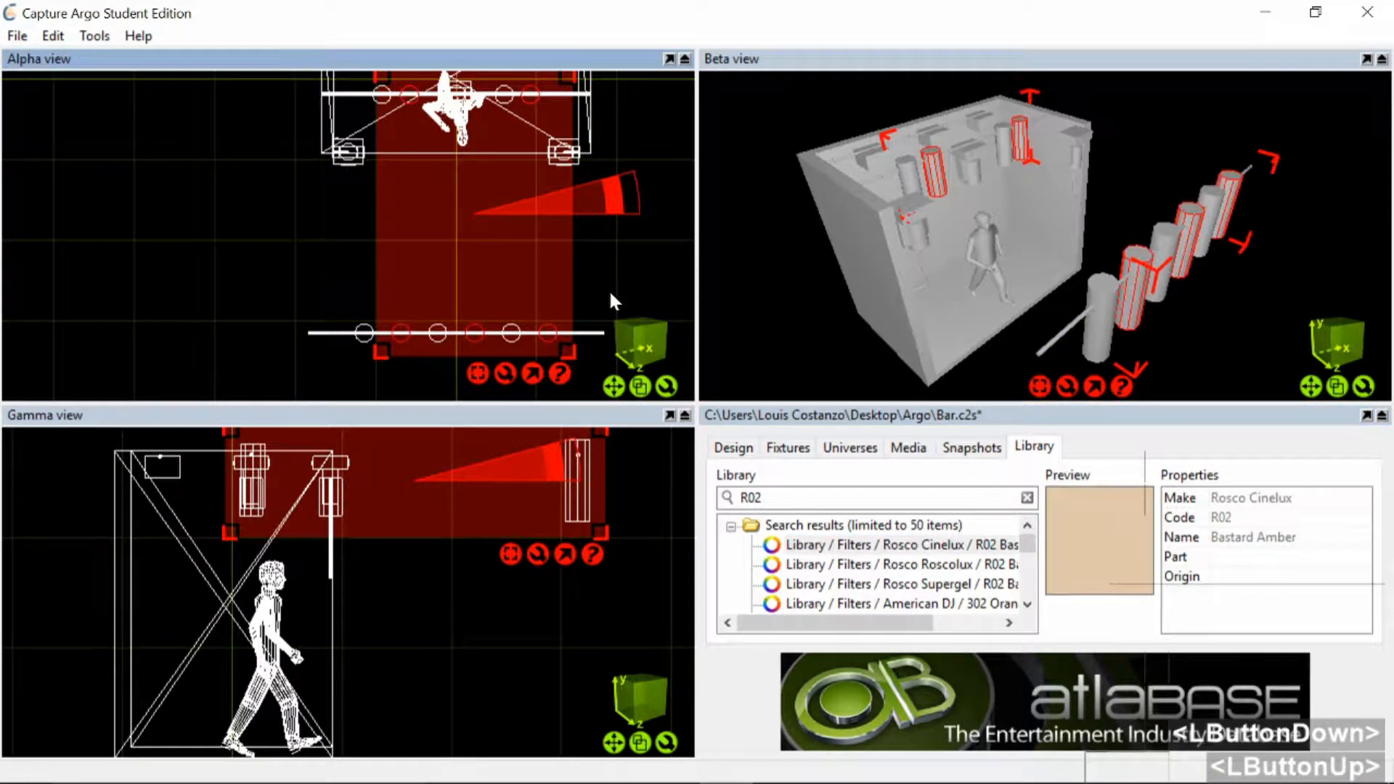
pyautogui.click(610, 298)
# Search the library for R114 and choose the Rosco Supergel R114 Hamburg Frost filter
pyautogui.click(668, 446)
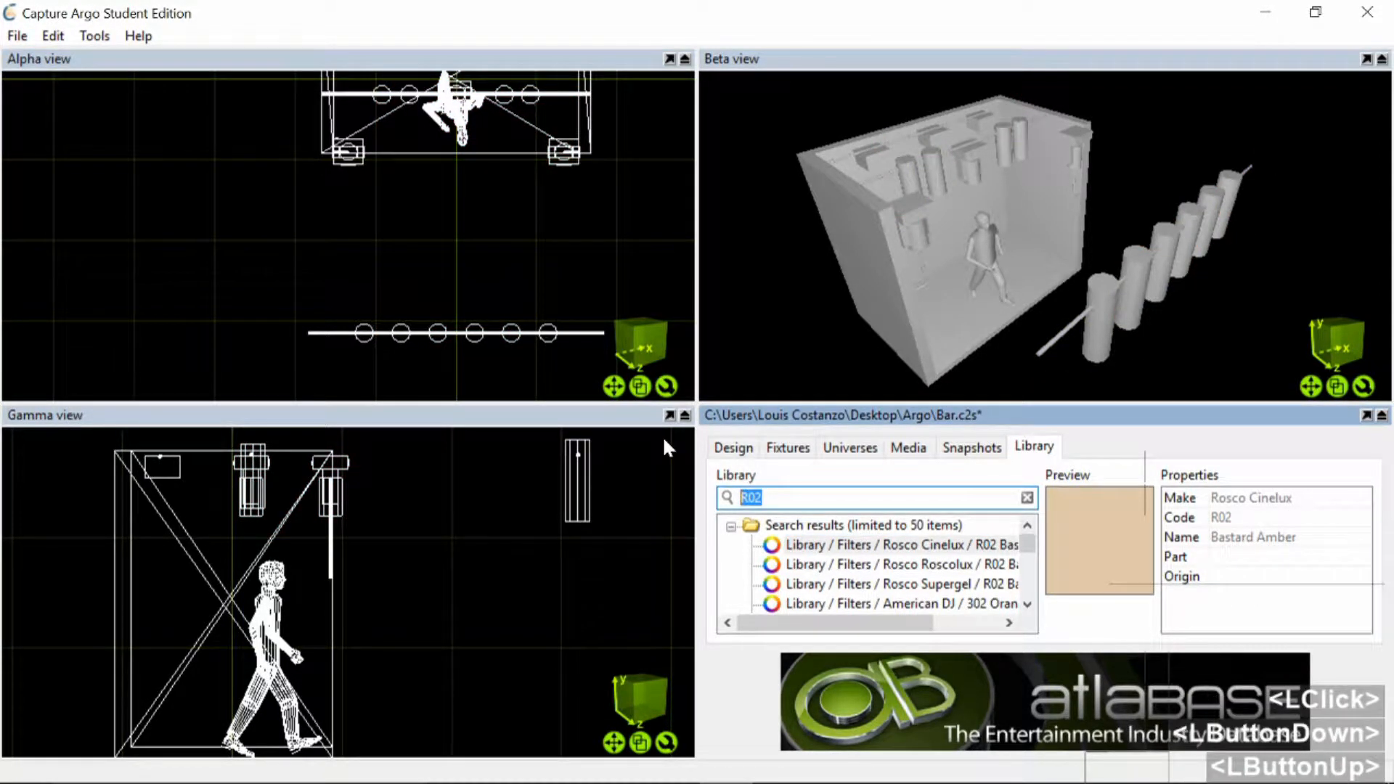
pyautogui.write('R114')
pyautogui.press('Return')
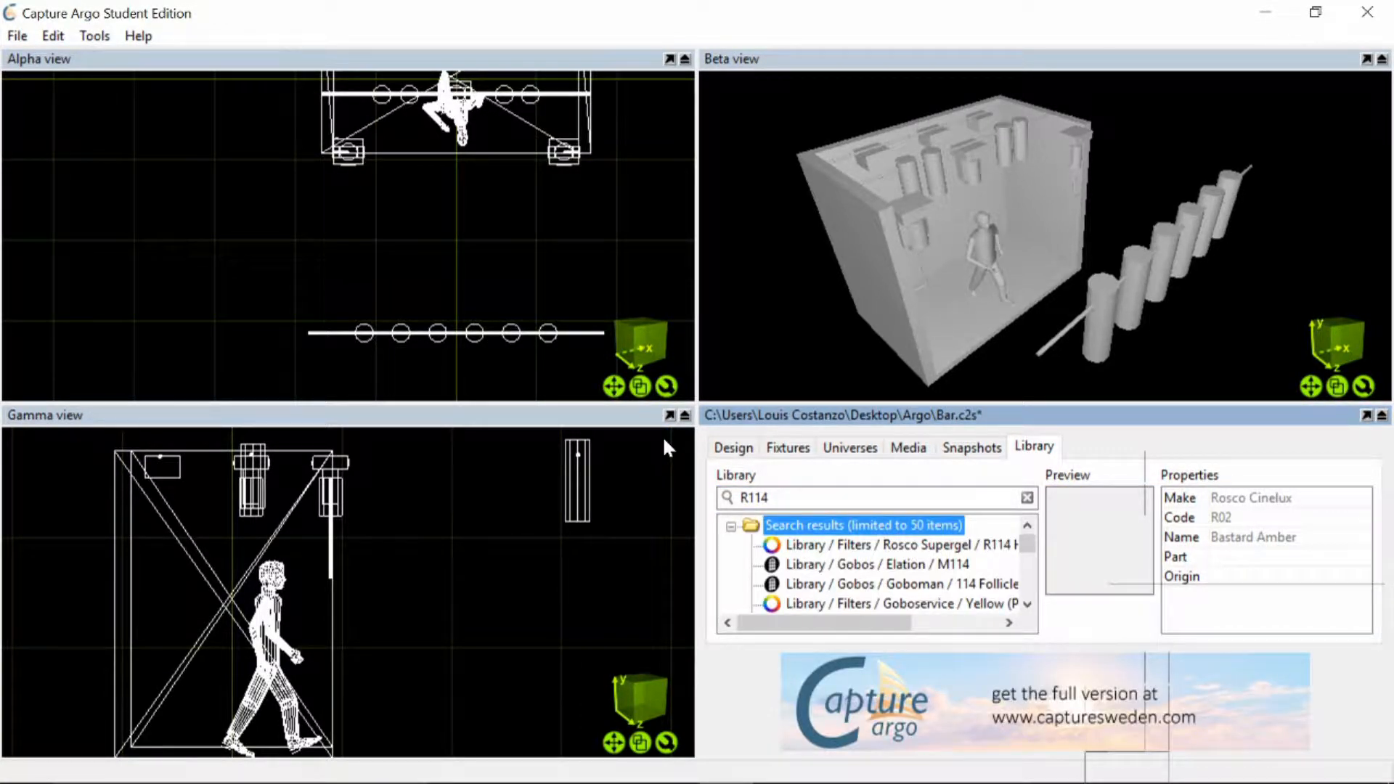
pyautogui.click(861, 543)
# Apply the R114 filter to all six front-bar fixtures and the four round fixtures on the middle bar, and clear the selection
pyautogui.click(321, 231)
pyautogui.moveTo(316, 194); pyautogui.dragTo(568, 379)
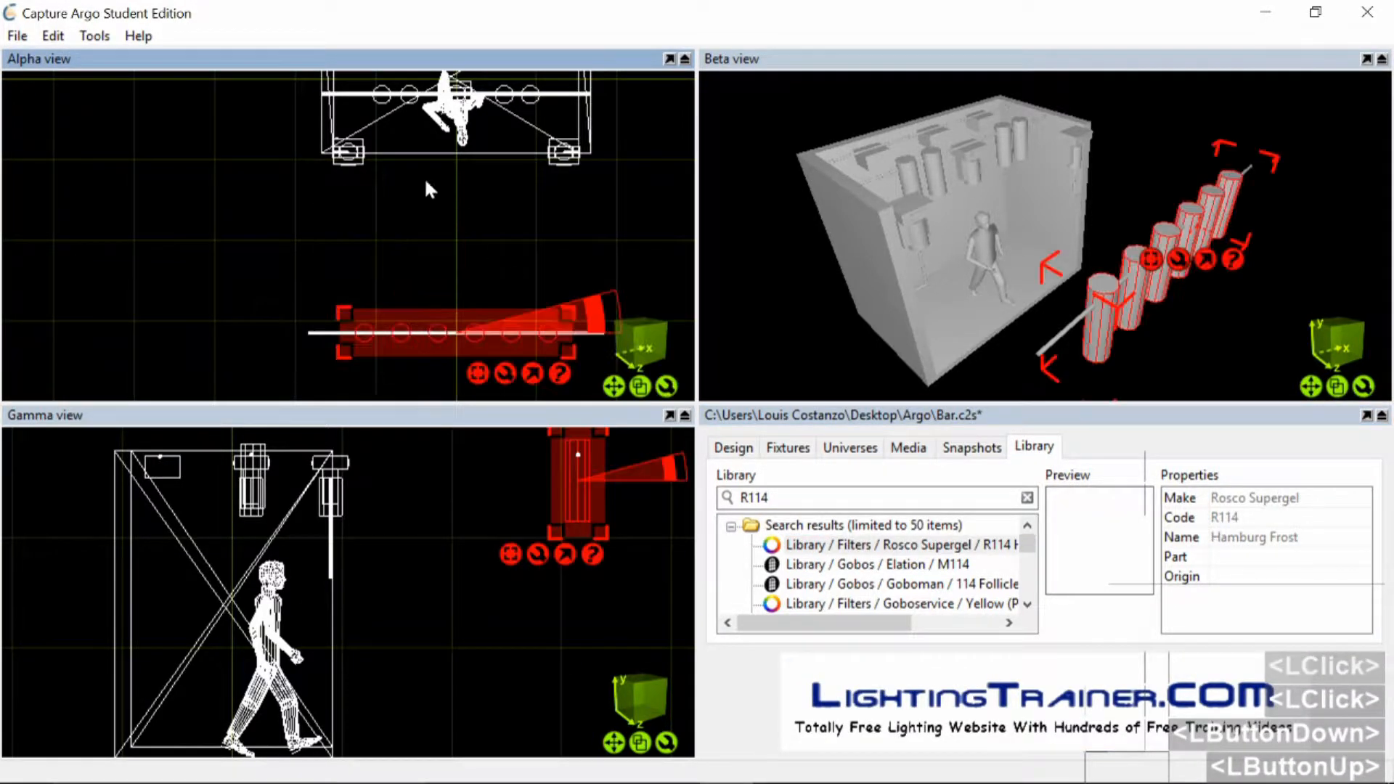
pyautogui.keyDown('ctrl'); pyautogui.click(379, 99); pyautogui.keyUp('ctrl')
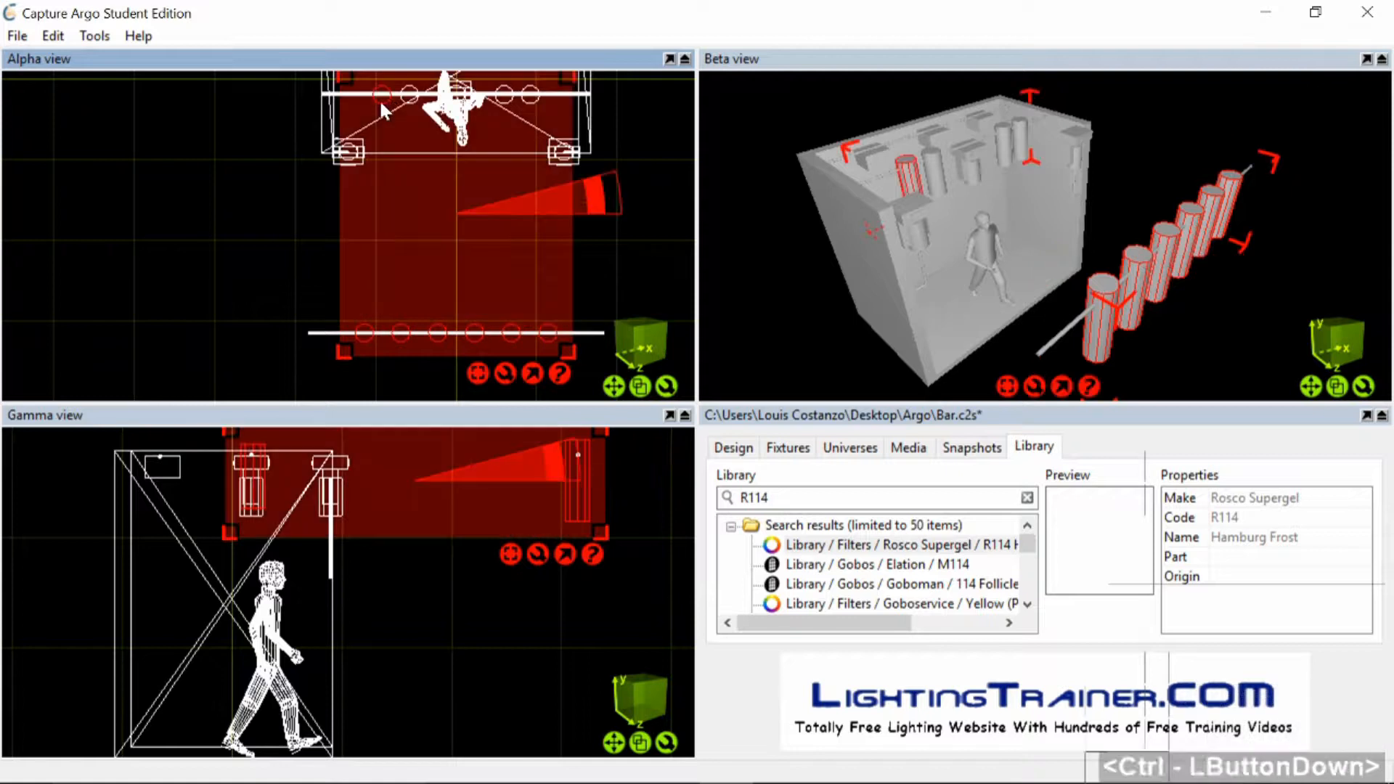
pyautogui.keyDown('ctrl'); pyautogui.click(506, 106); pyautogui.keyUp('ctrl')
pyautogui.keyDown('ctrl'); pyautogui.click(506, 106); pyautogui.keyUp('ctrl')
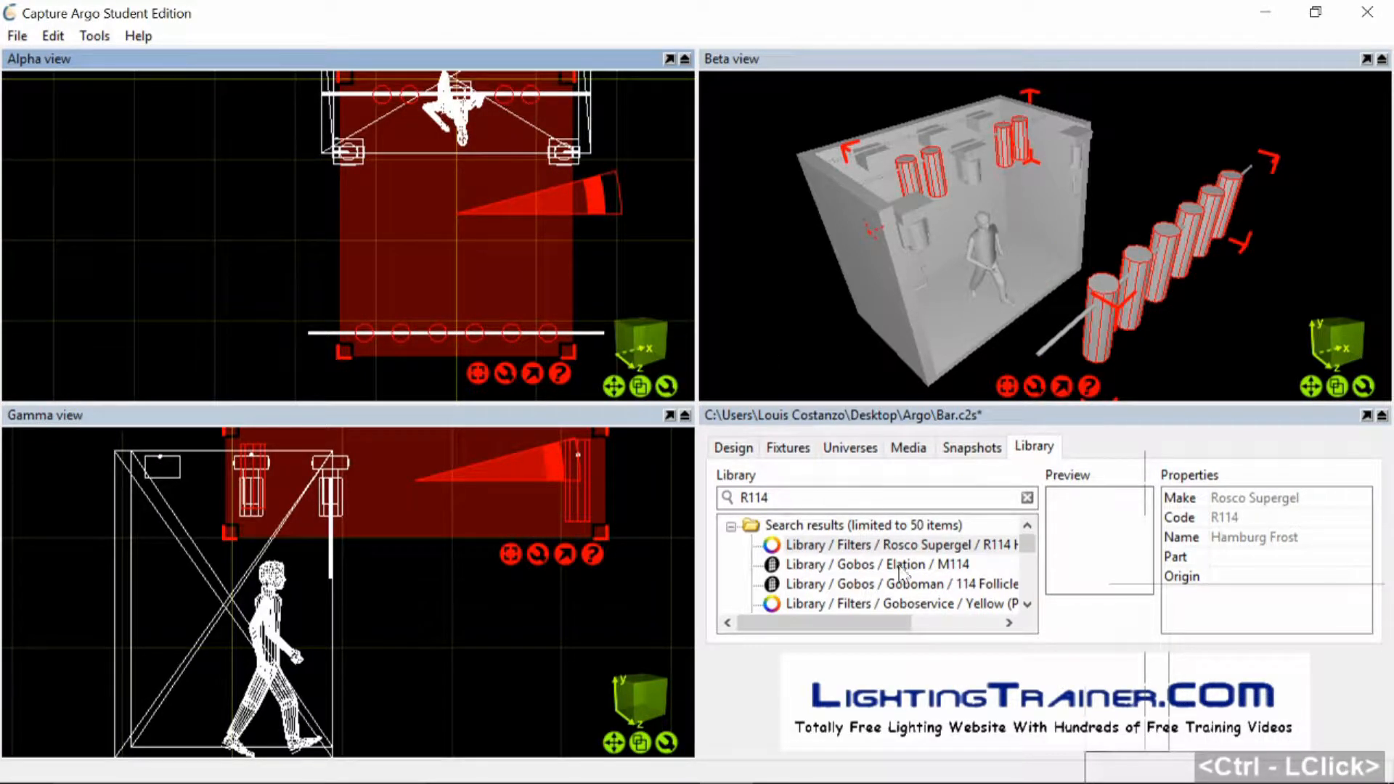
pyautogui.moveTo(868, 552); pyautogui.dragTo(539, 352)
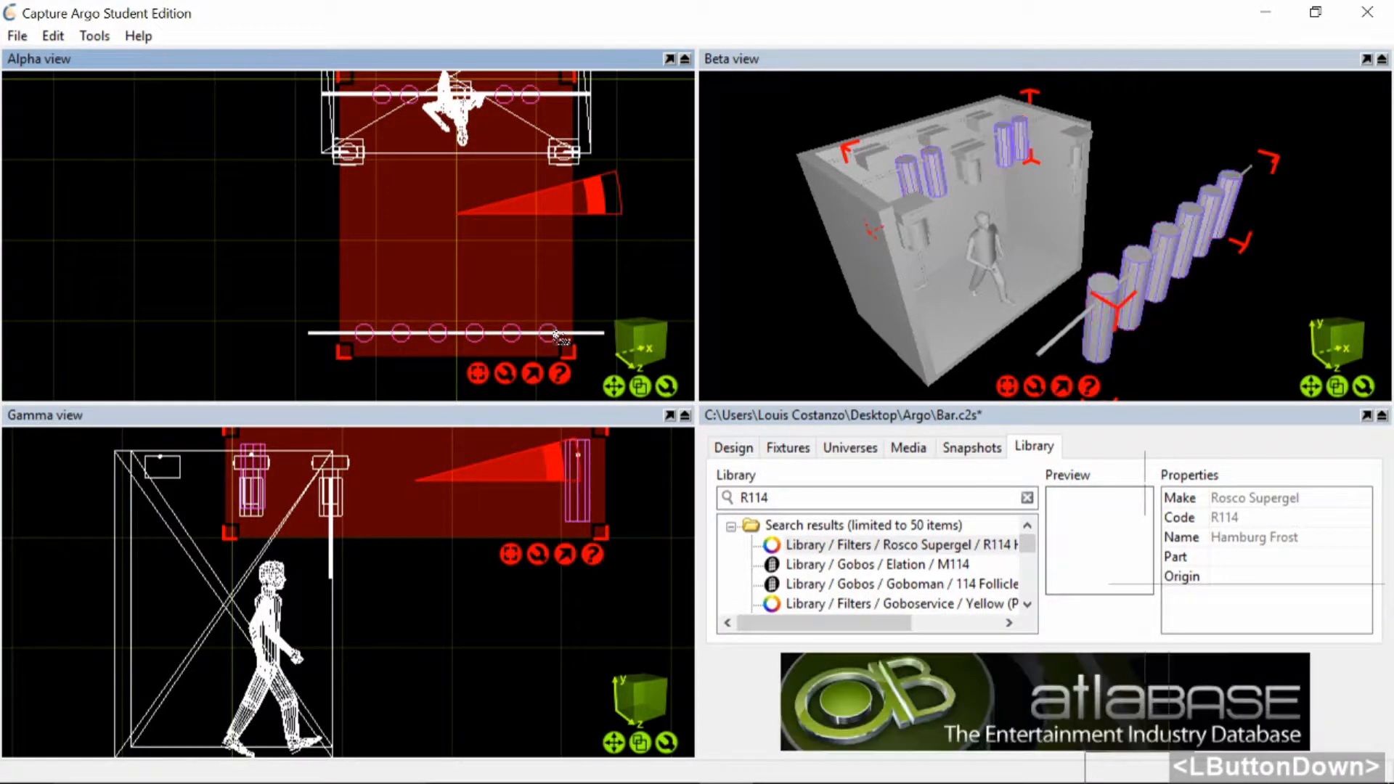
pyautogui.click(654, 246)
pyautogui.moveTo(388, 76); pyautogui.dragTo(386, 261, button='middle')
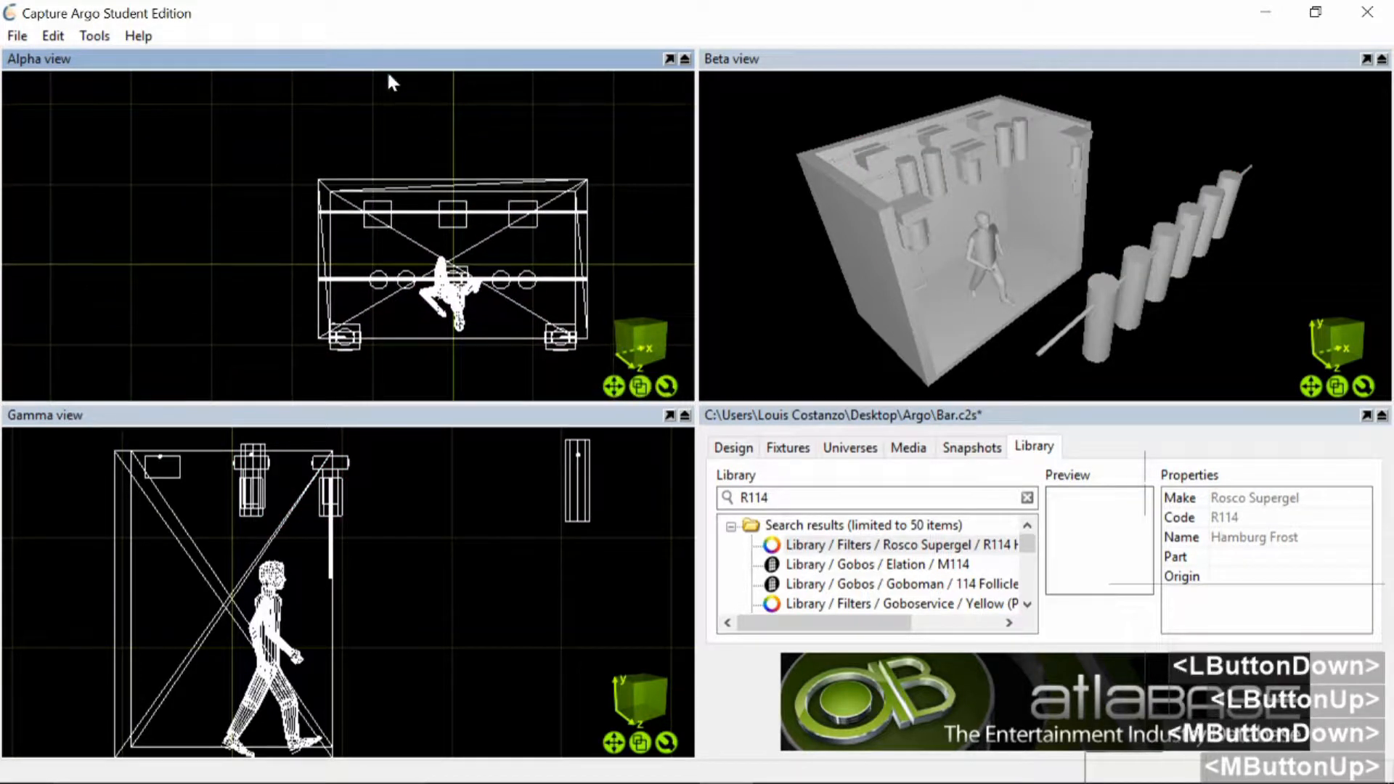
pyautogui.click(371, 156)
pyautogui.scroll(1, 341, 145)
pyautogui.moveTo(306, 131); pyautogui.dragTo(598, 240)
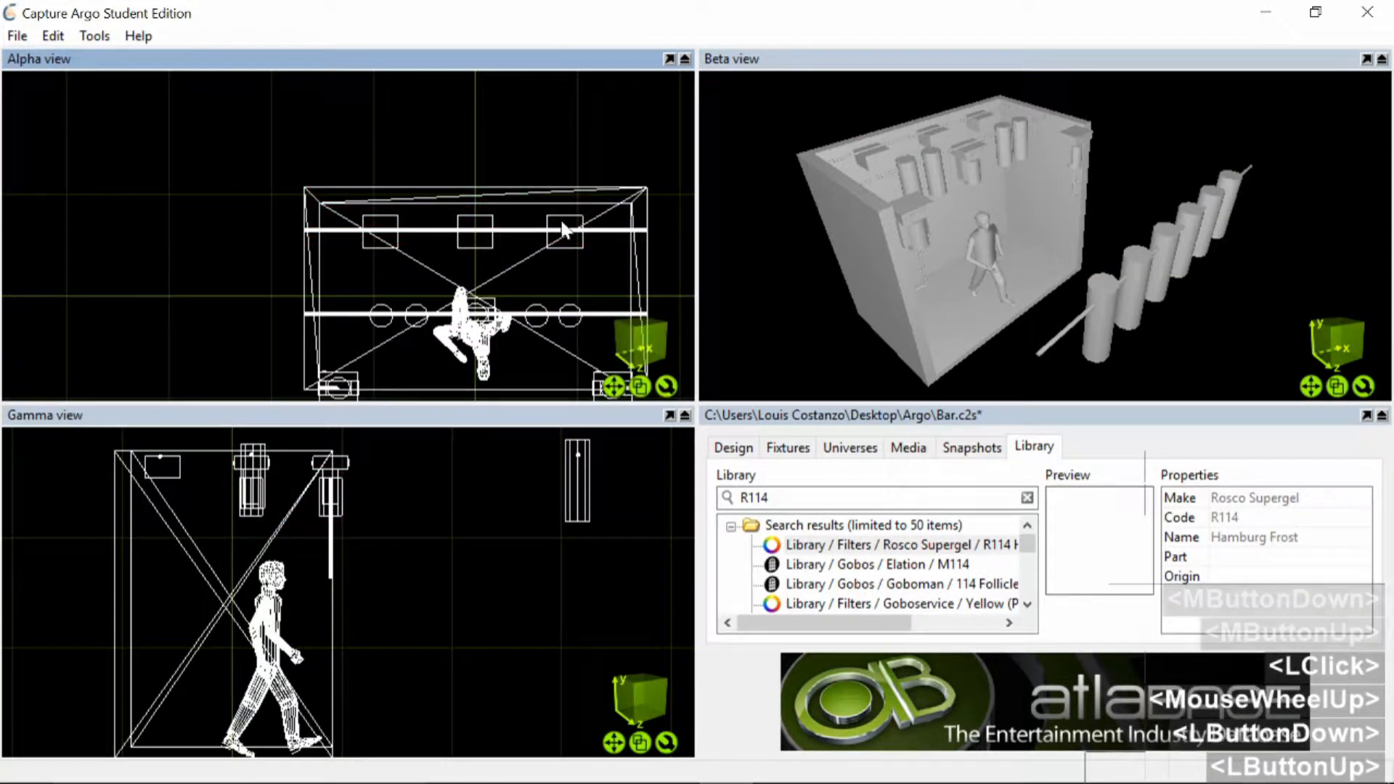
pyautogui.click(554, 251)
pyautogui.keyDown('shift'); pyautogui.click(472, 234); pyautogui.keyUp('shift')
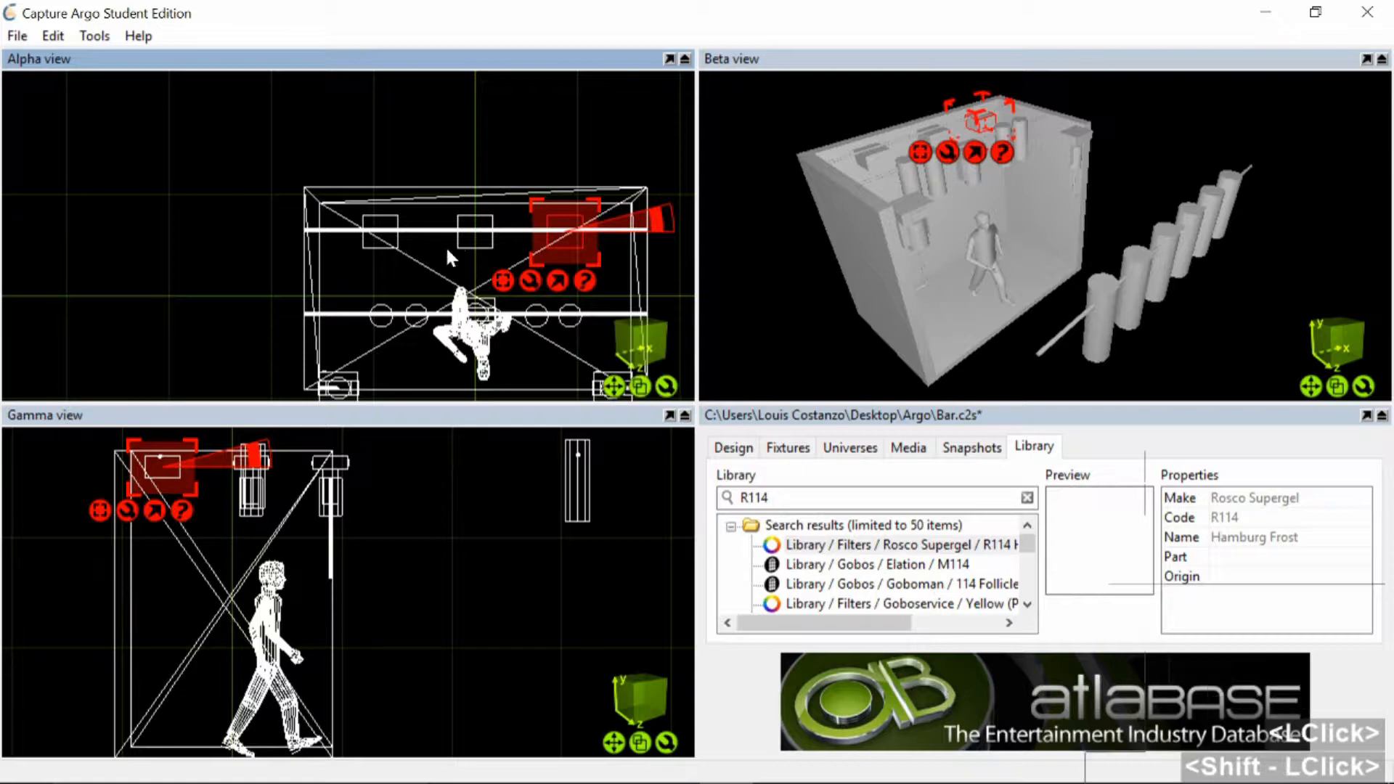
pyautogui.keyDown('shift'); pyautogui.doubleClick(406, 241); pyautogui.keyUp('shift')
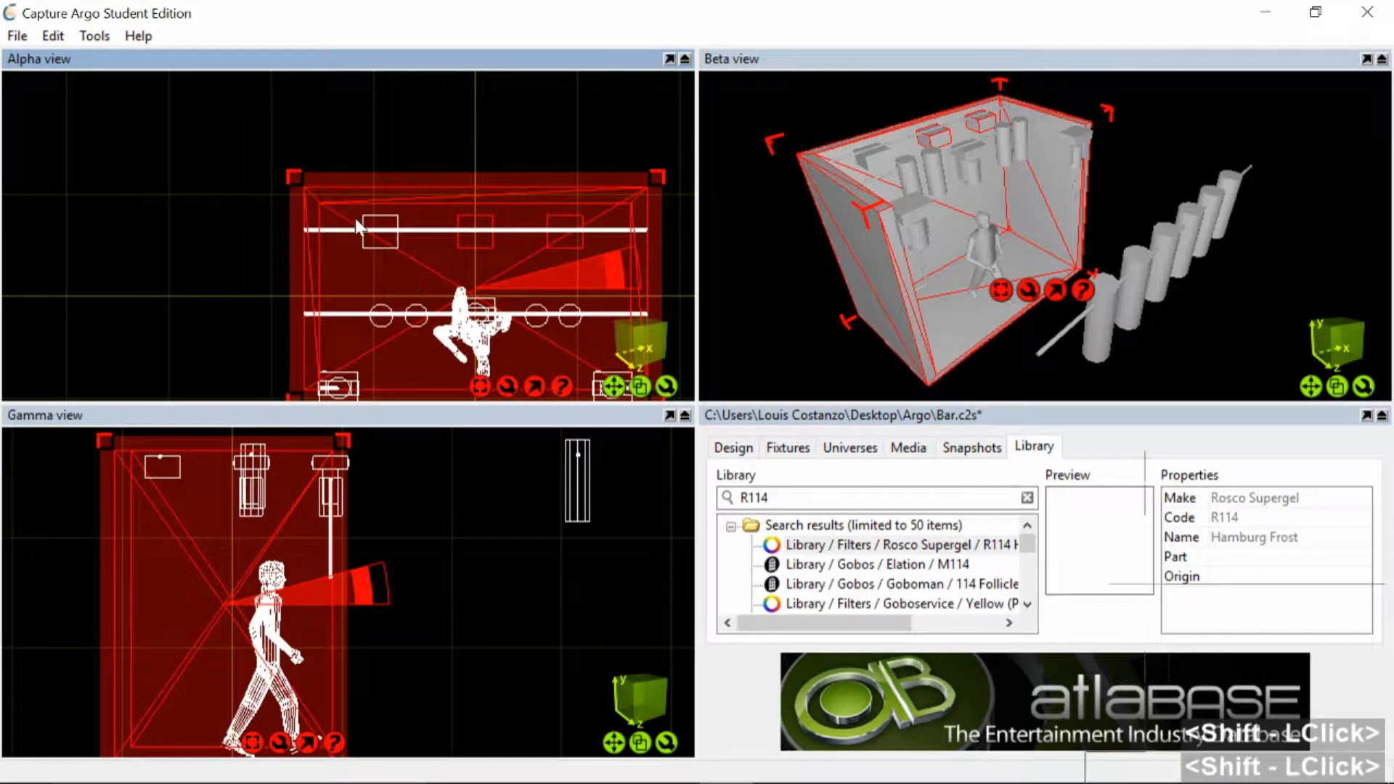
pyautogui.click(399, 142)
# Examine the slot frames and plot properties of the first round fixture on the middle bar to check its filters
pyautogui.click(383, 314)
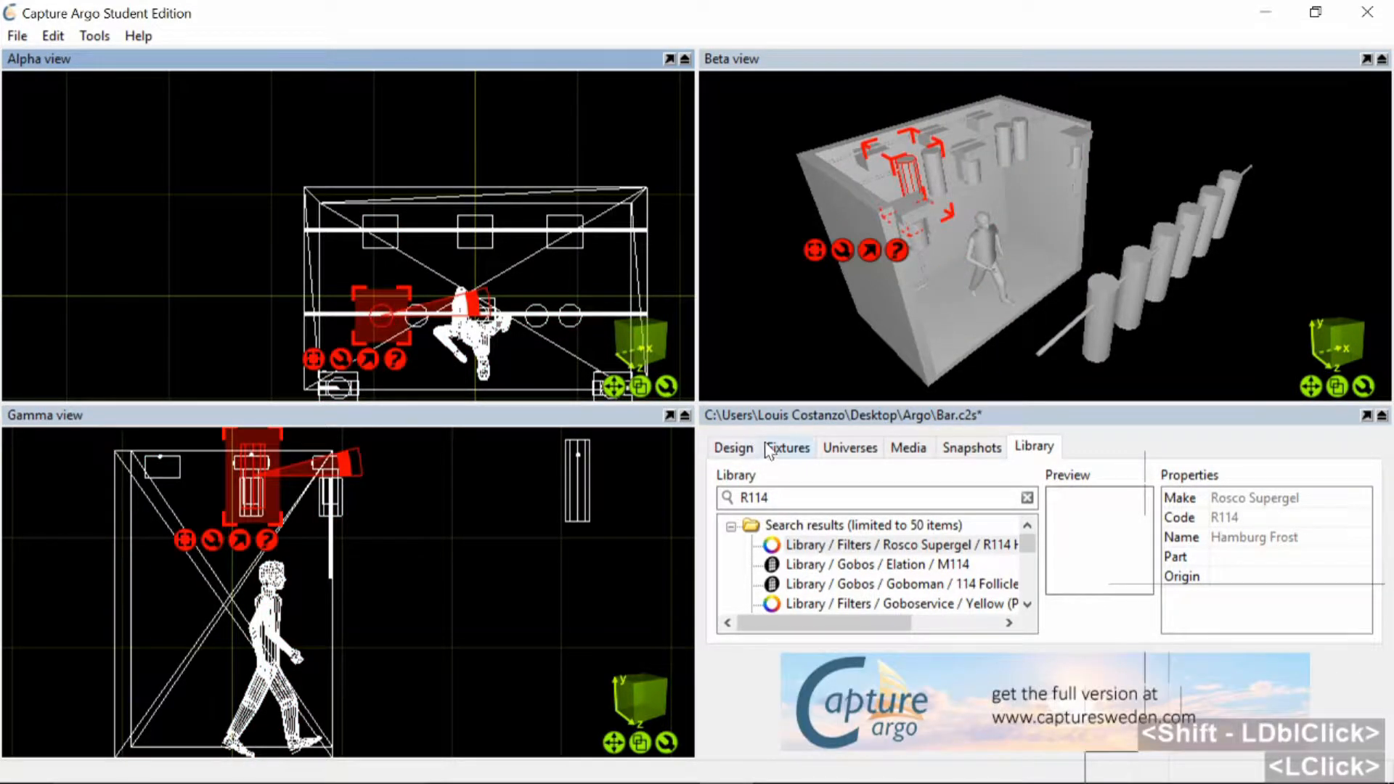
pyautogui.click(788, 447)
pyautogui.click(733, 447)
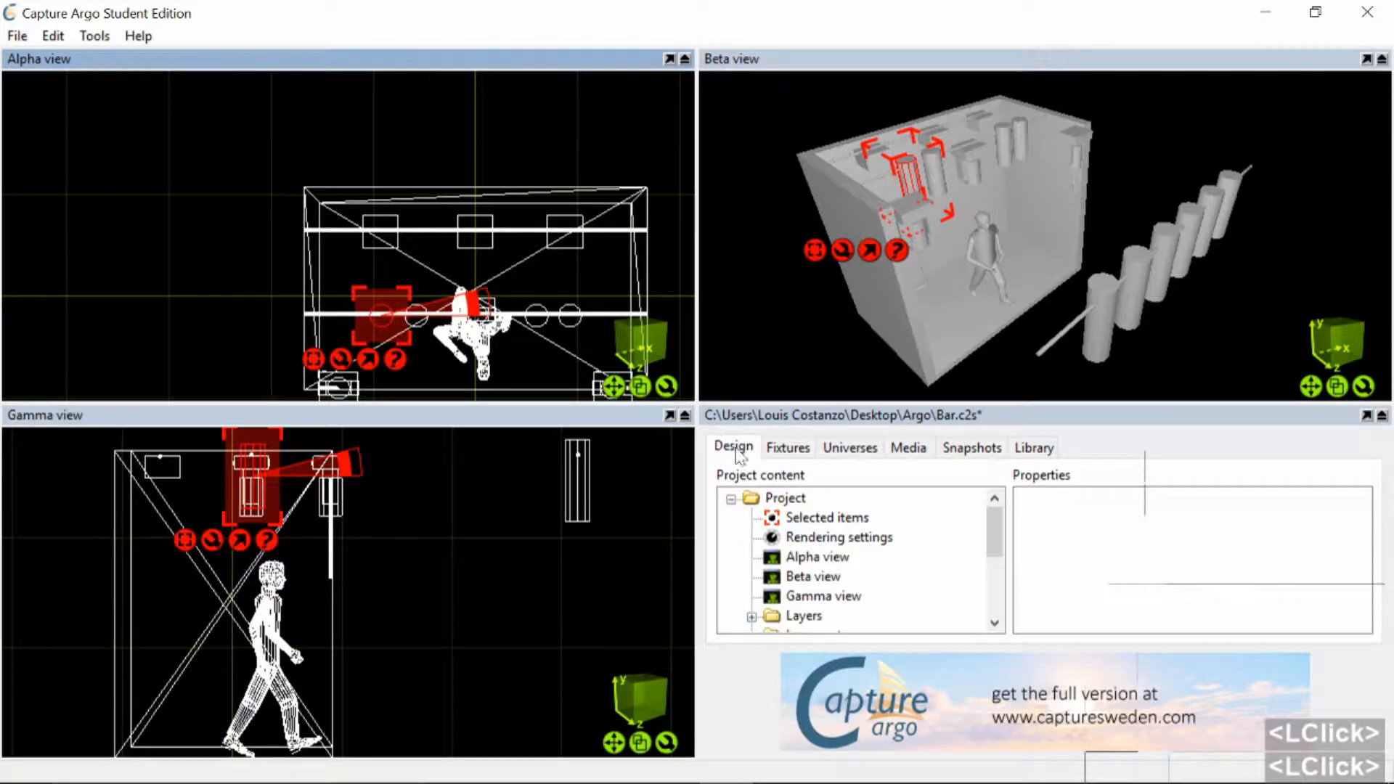
pyautogui.click(801, 521)
pyautogui.scroll(-5, 1082, 557)
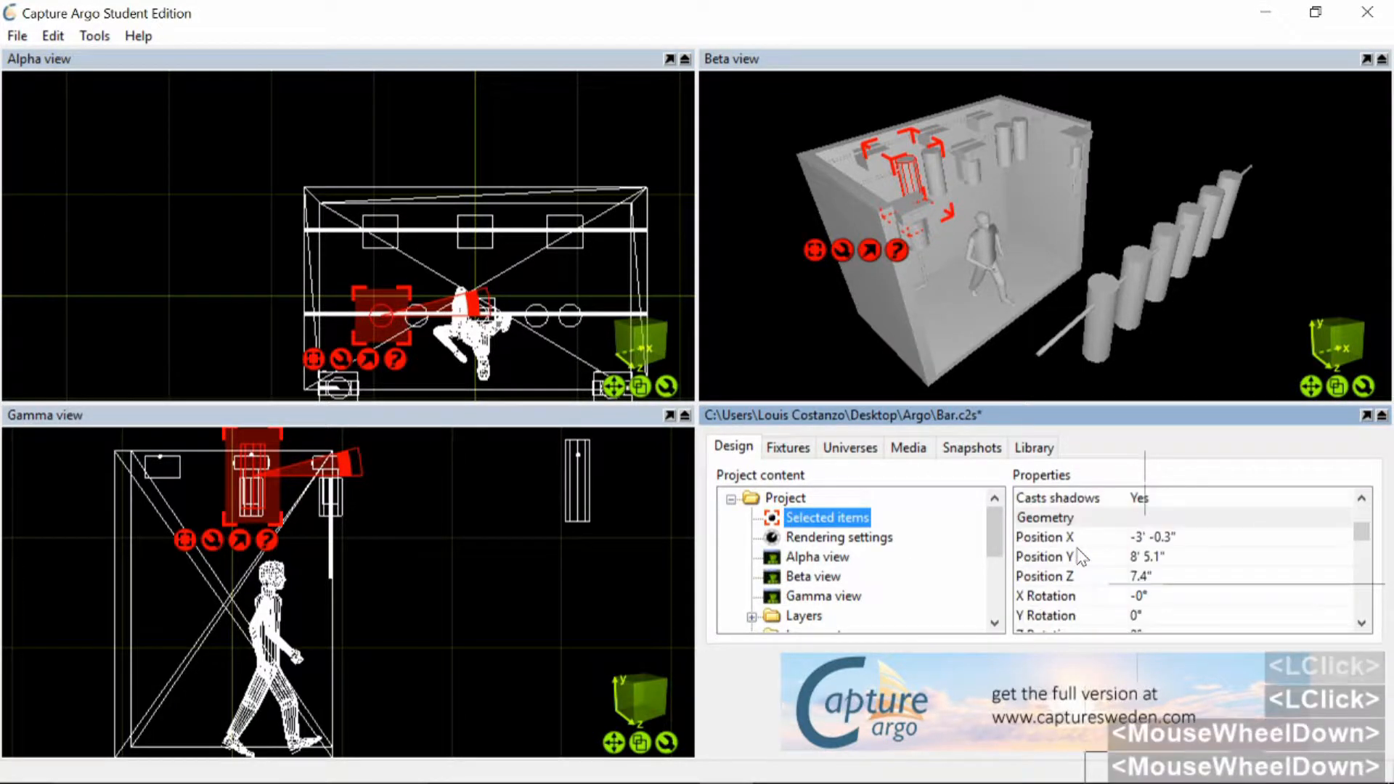
pyautogui.scroll(-2, 1085, 573)
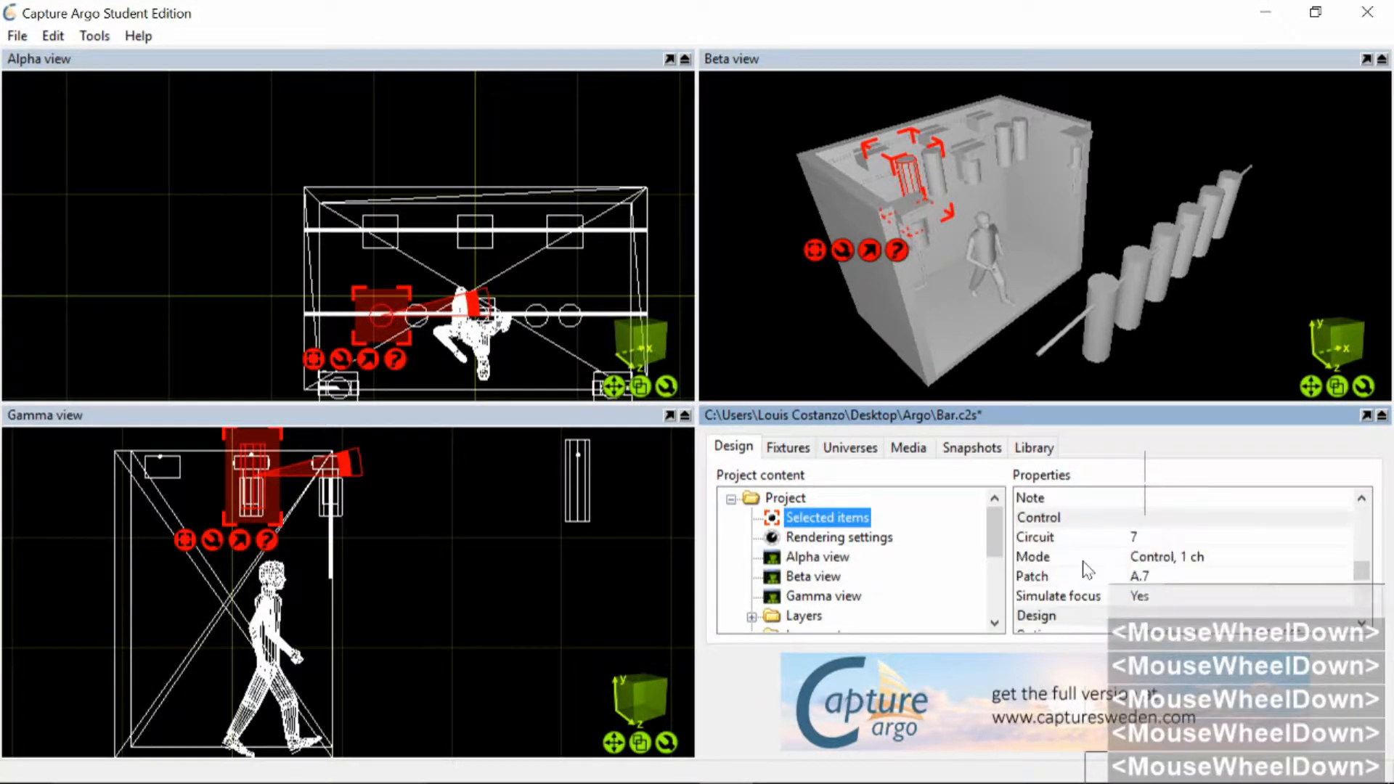
pyautogui.scroll(-1, 1085, 540)
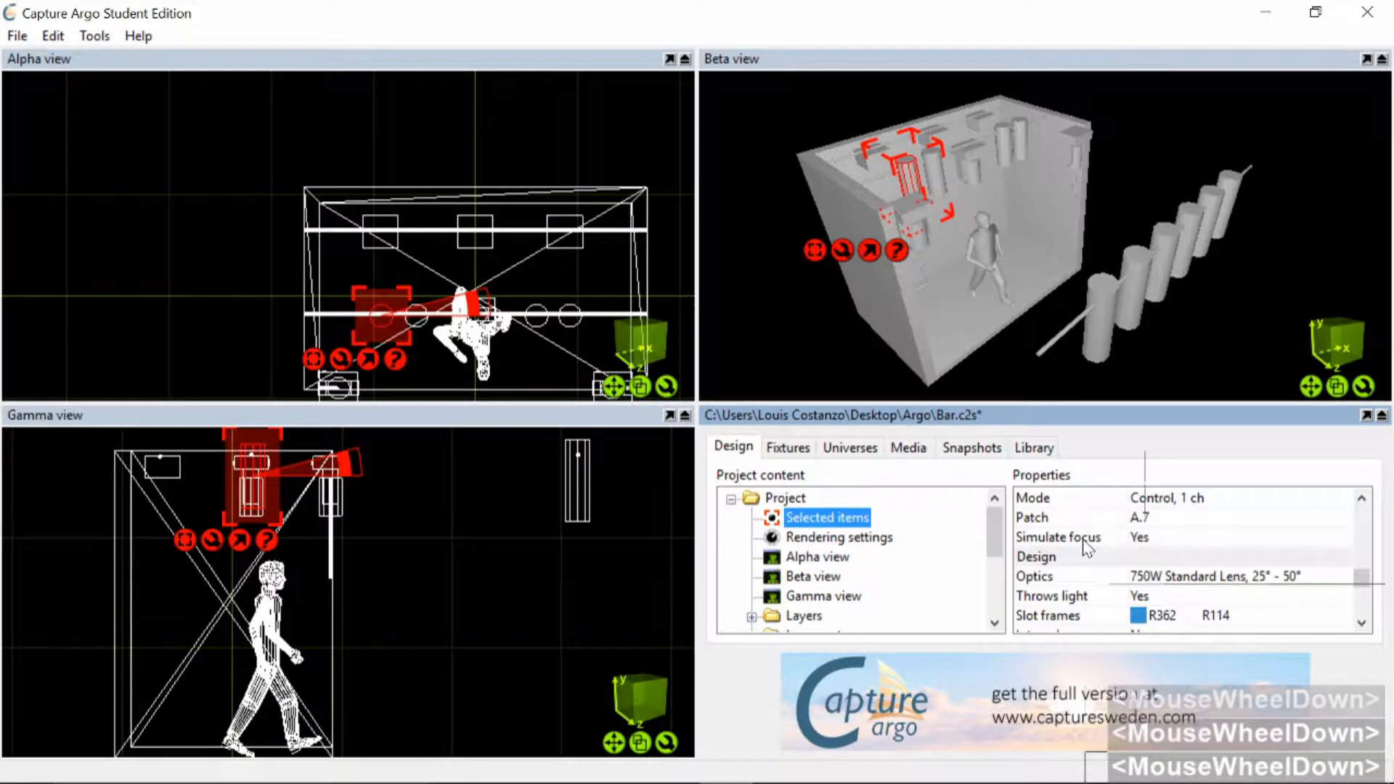
pyautogui.scroll(-1, 1087, 549)
pyautogui.click(1169, 557)
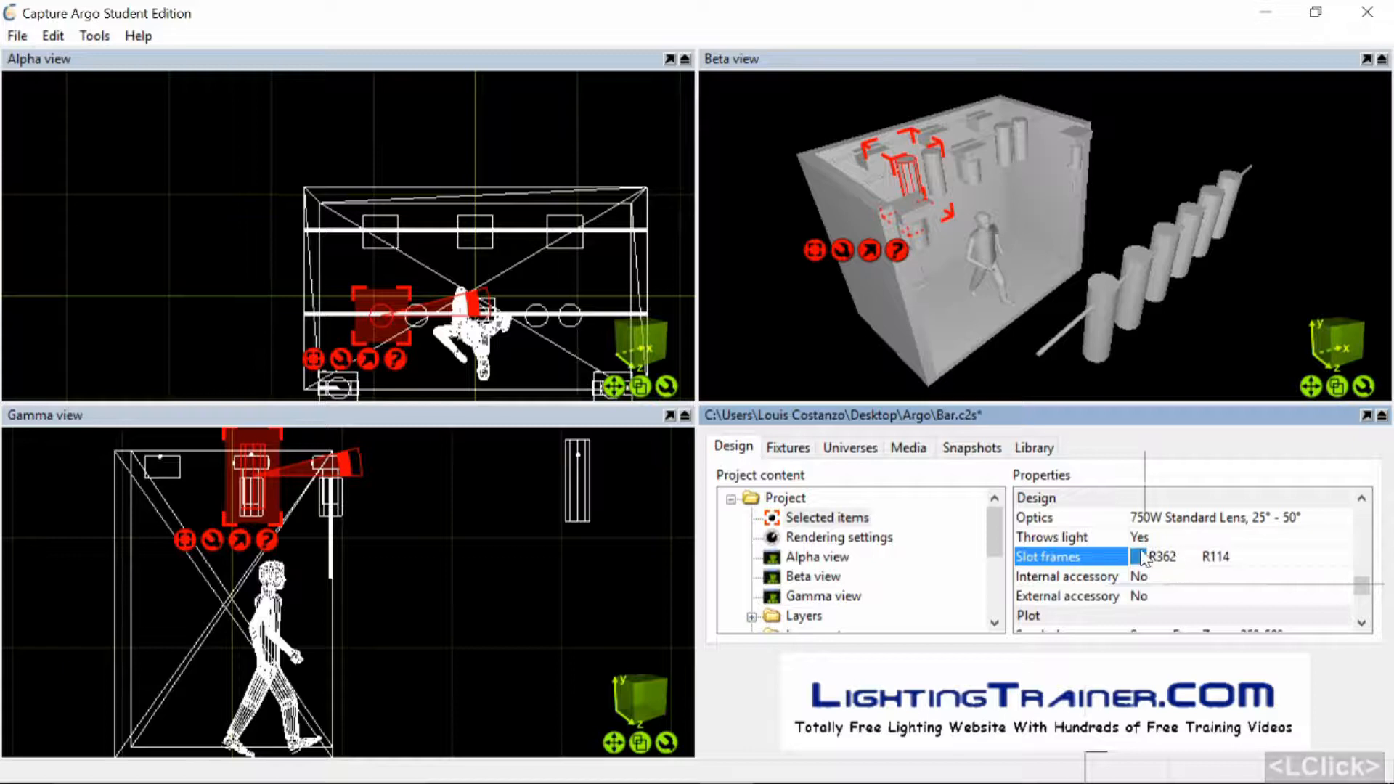
pyautogui.scroll(-2, 1089, 557)
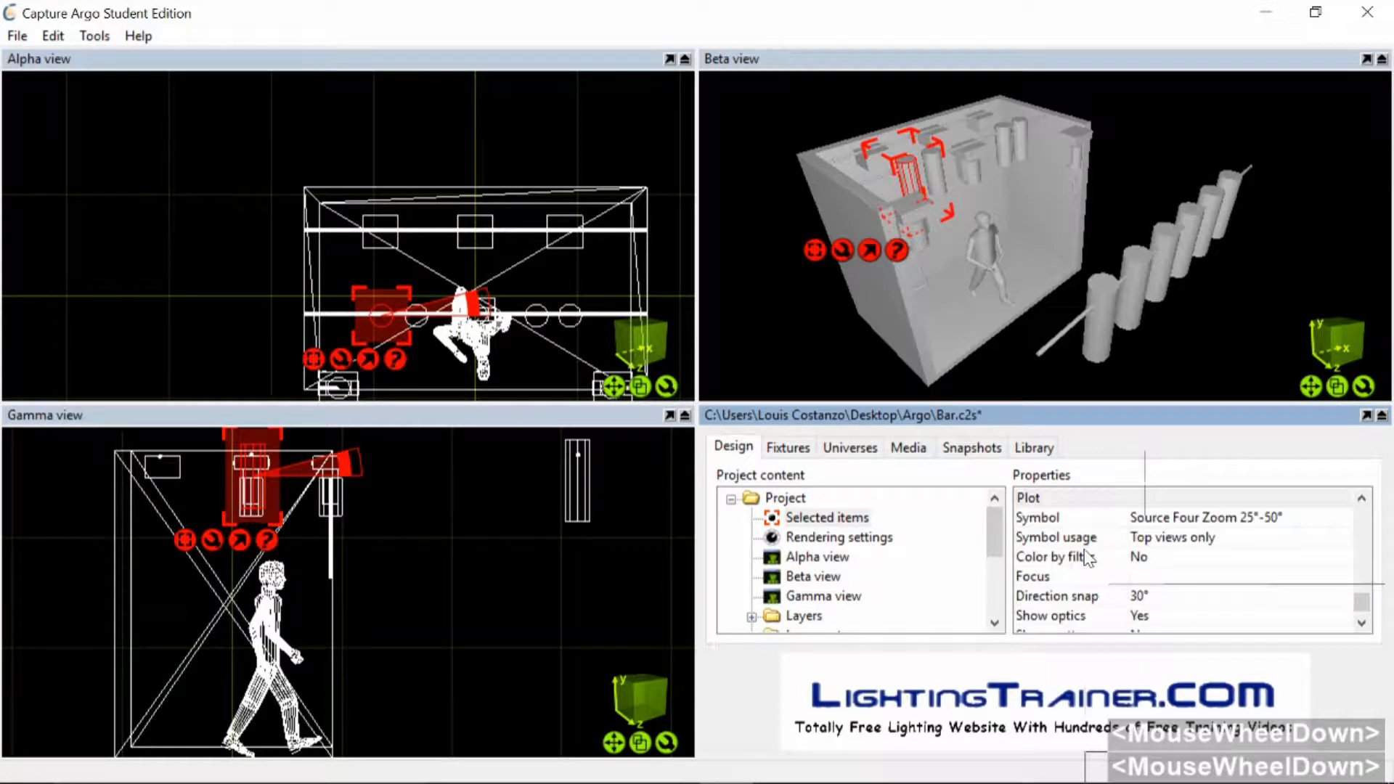
pyautogui.scroll(1, 1089, 558)
# Select the three Aurora Flood fixtures on the back bar and return to the library
pyautogui.moveTo(303, 102); pyautogui.dragTo(606, 259)
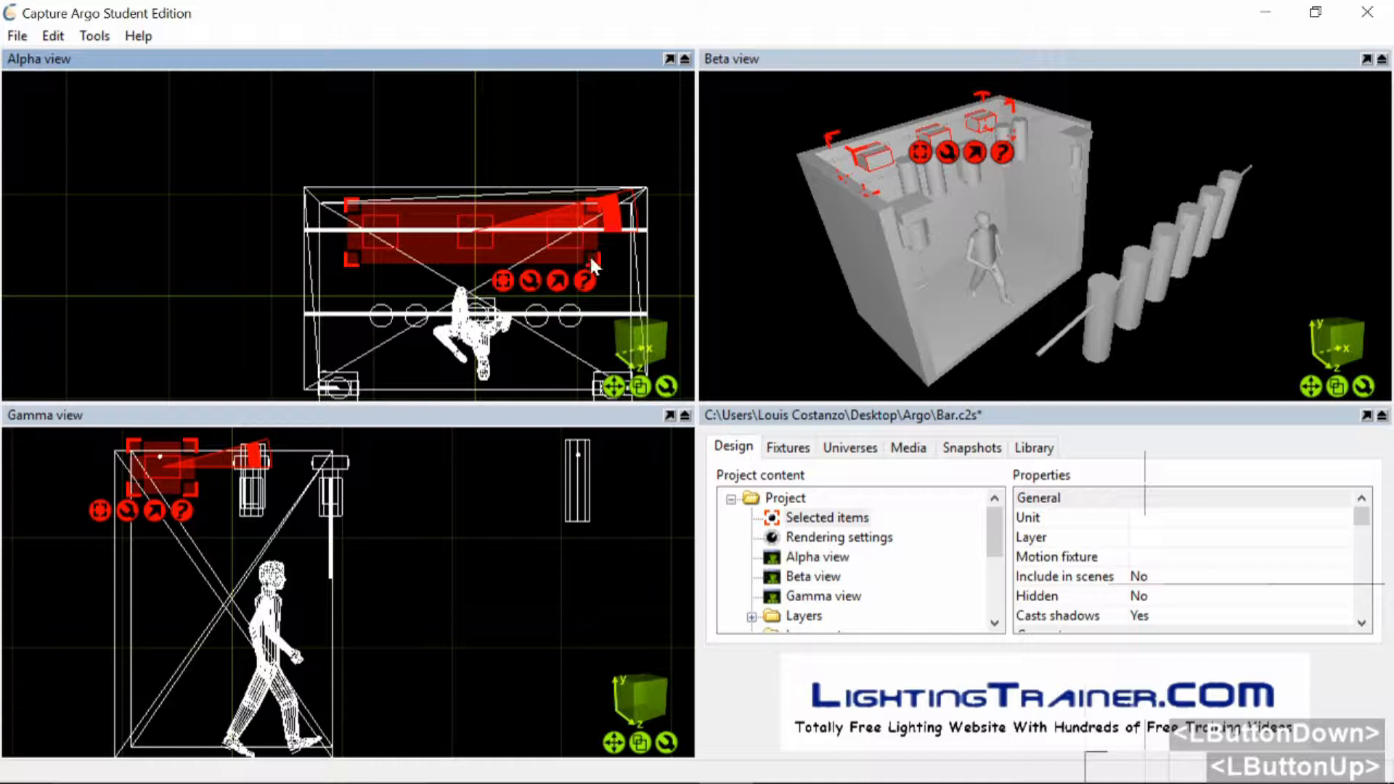
pyautogui.click(792, 447)
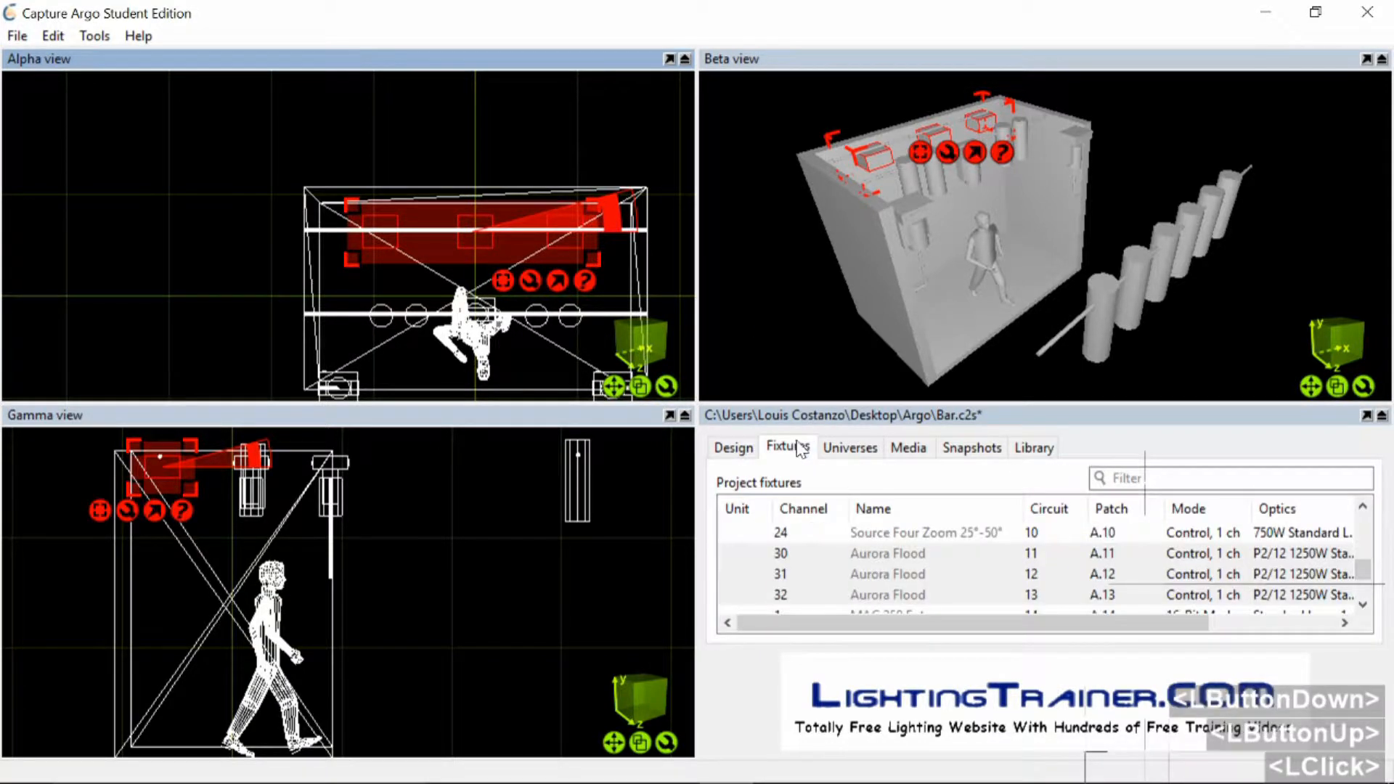
pyautogui.click(1031, 447)
# Shorten the library search text to R1, and check the floods' color filters in the Lightwright worksheet before returning to Capture Argo
pyautogui.doubleClick(821, 497)
pyautogui.moveTo(821, 498)
pyautogui.mouseDown()
pyautogui.moveTo(734, 497)
pyautogui.moveTo(799, 497)
pyautogui.mouseUp()
pyautogui.click(798, 498)
pyautogui.press('BackSpace')
pyautogui.press('BackSpace')
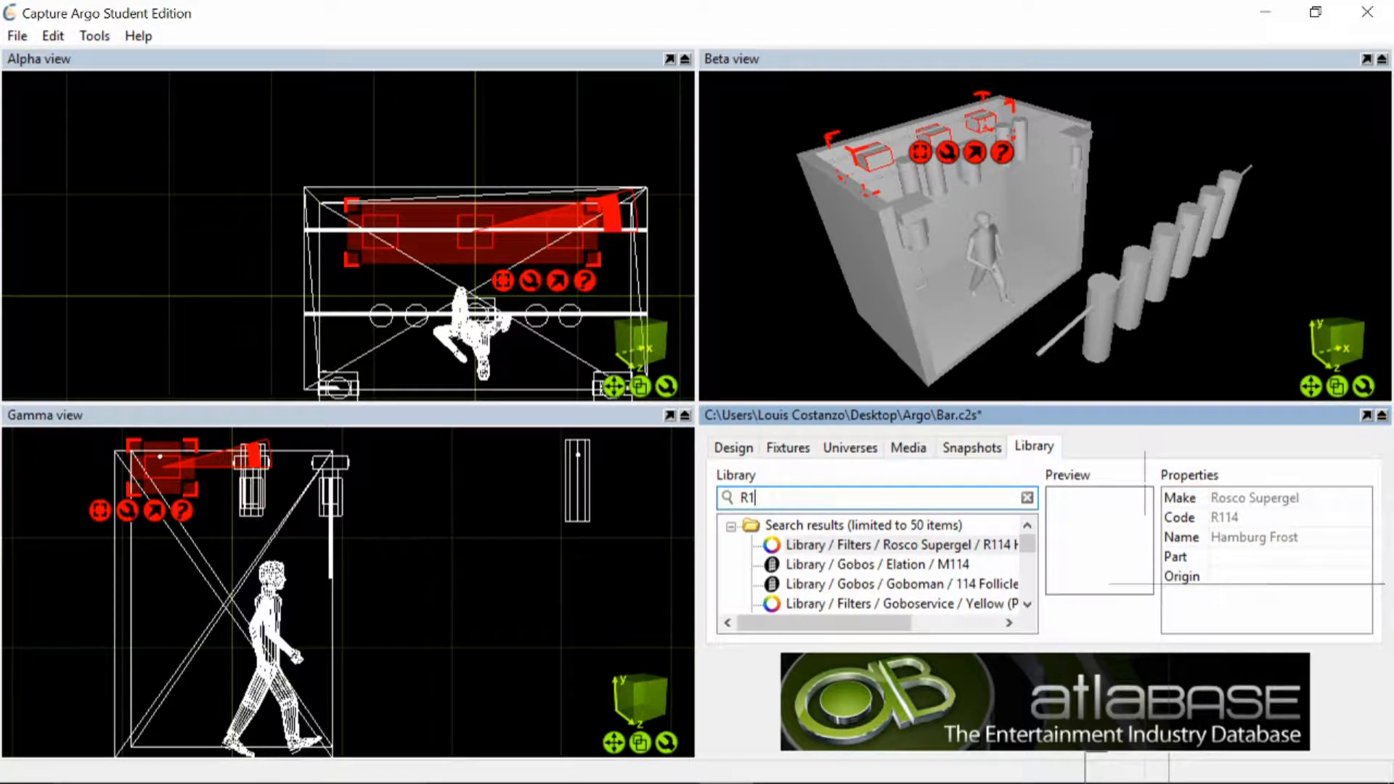
pyautogui.click(888, 762)
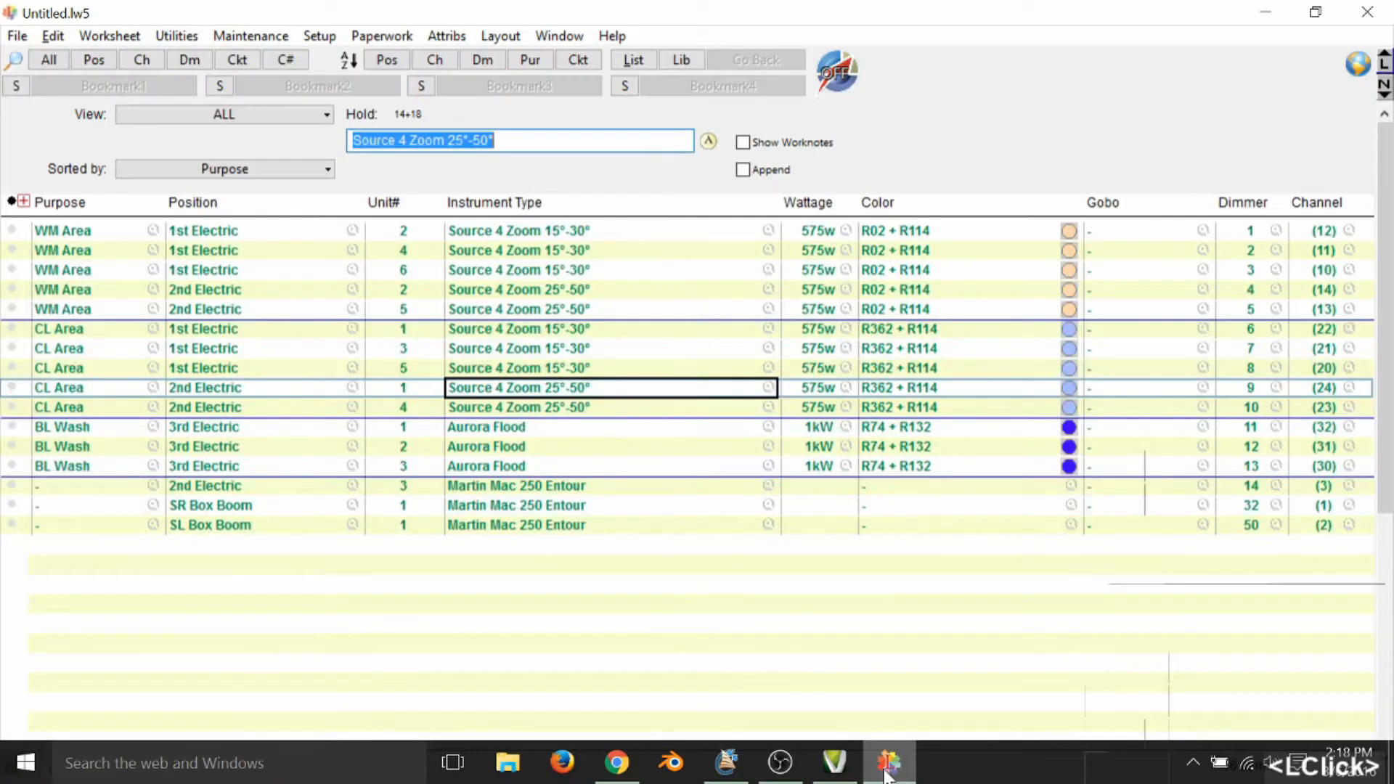
pyautogui.click(1265, 13)
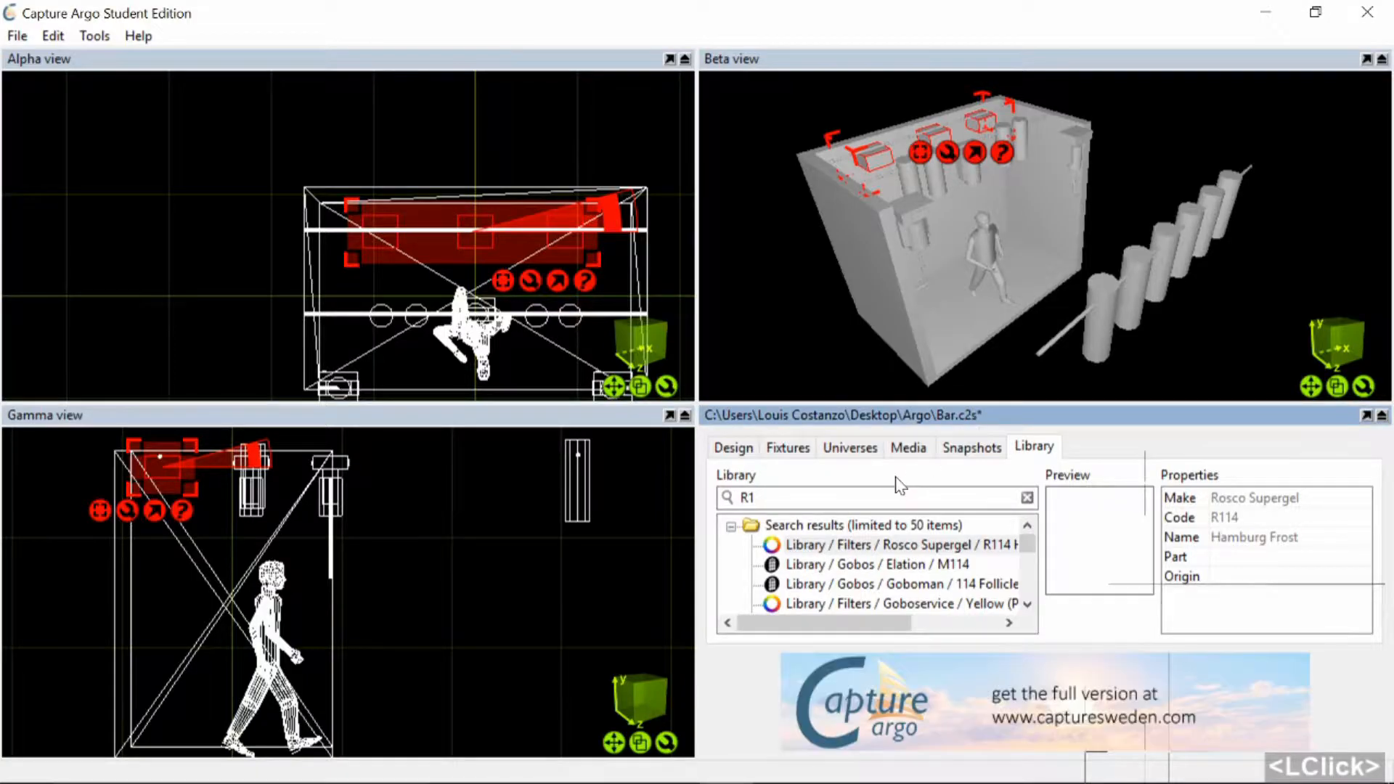
# Search the library for R132+R74 and apply the Rosco Supergel R132 Quarter Hamburg Frost filter to the selected floods
pyautogui.click(755, 497)
pyautogui.write('3')
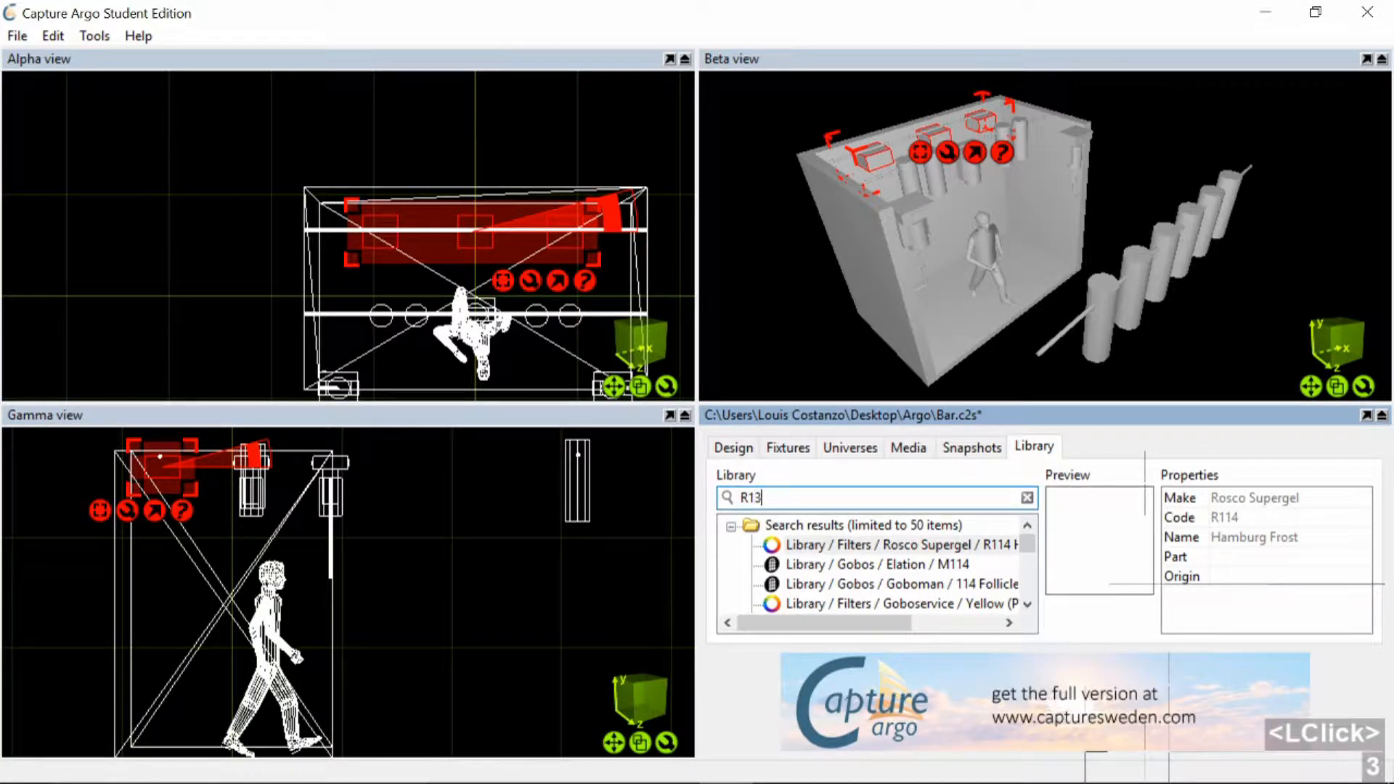
pyautogui.write('2+R74')
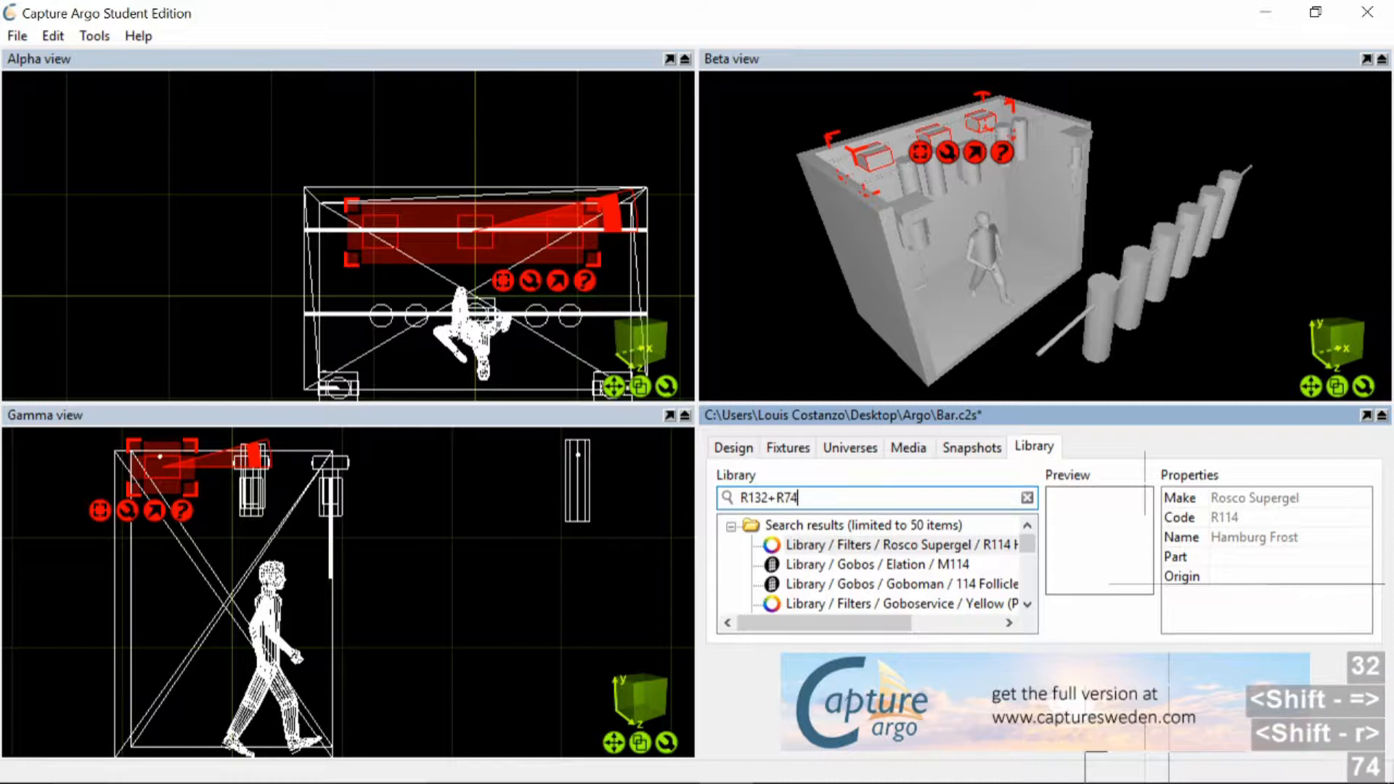
pyautogui.press('Return')
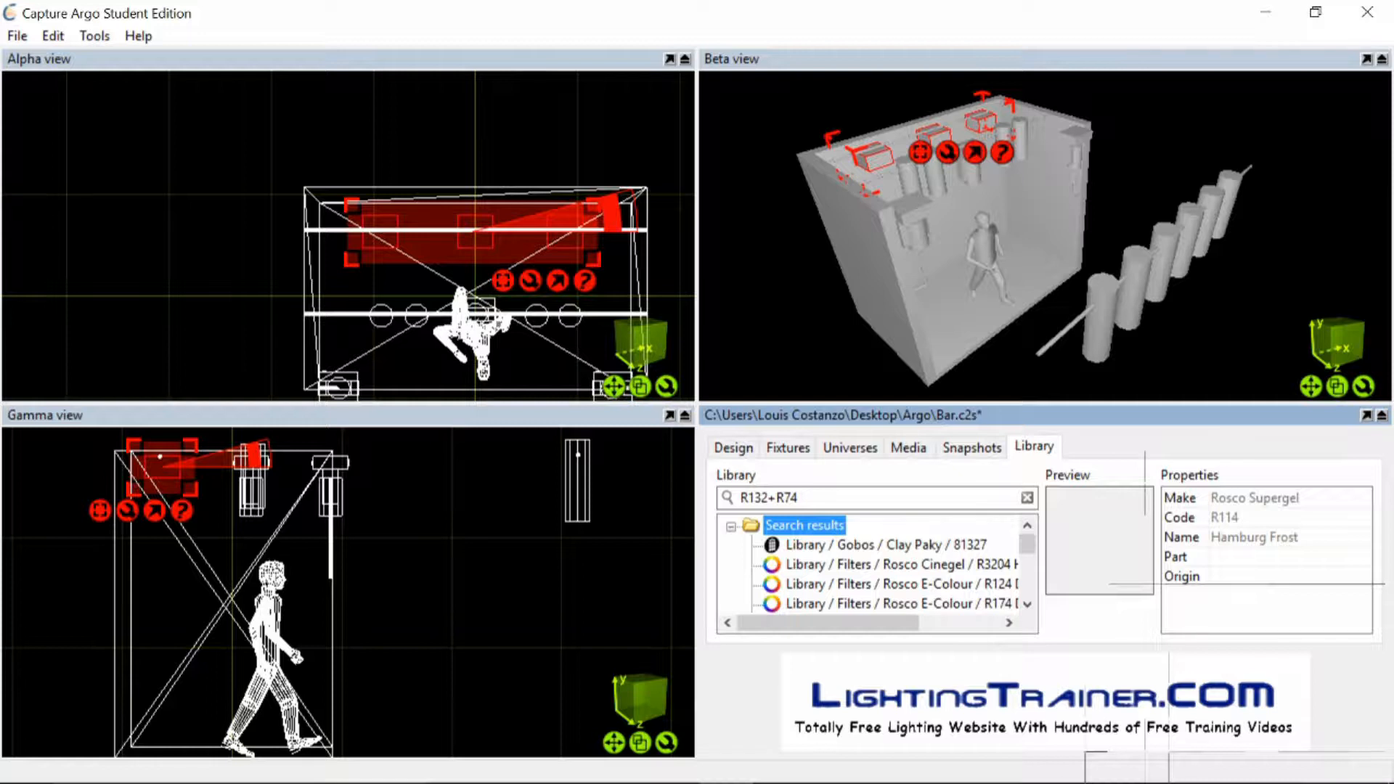
pyautogui.scroll(-5, 915, 592)
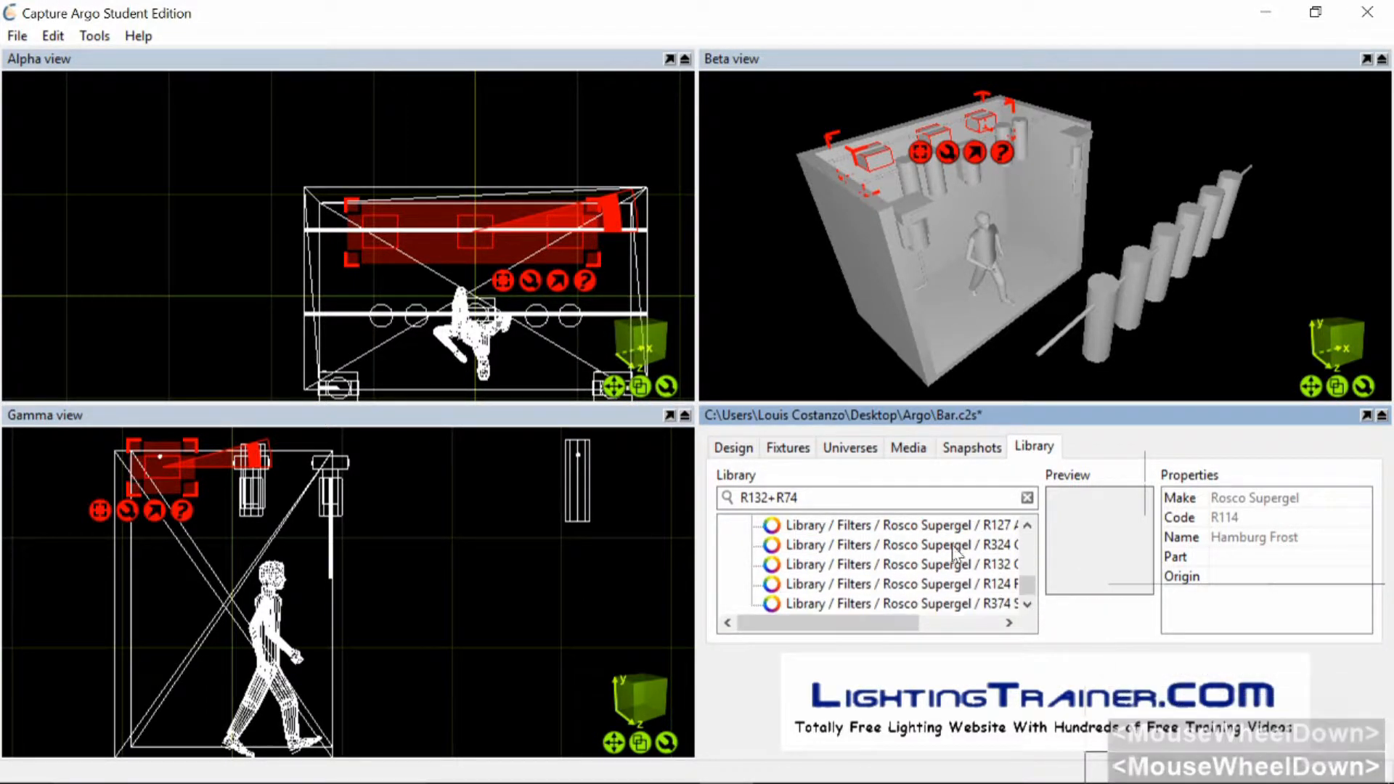
pyautogui.moveTo(952, 564); pyautogui.dragTo(492, 221)
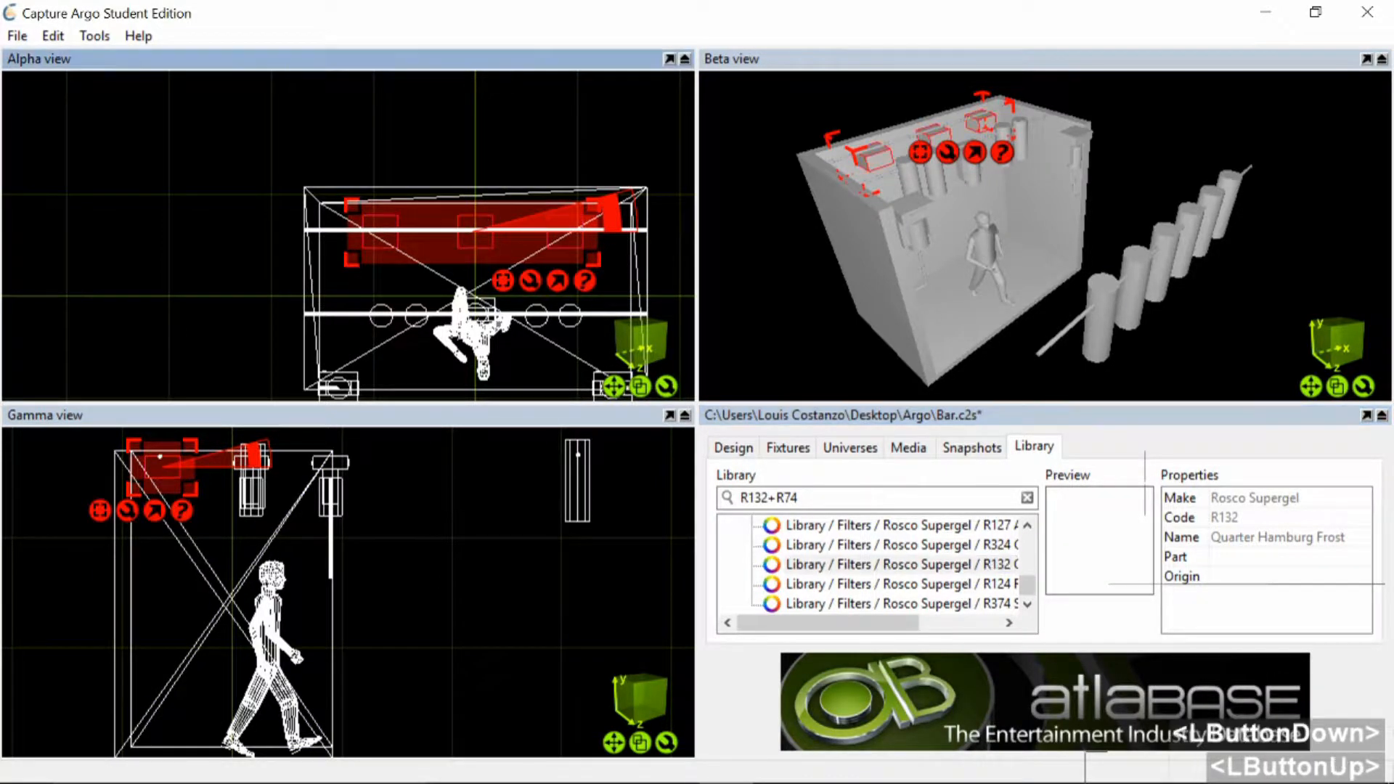
# Search the library for R74 and apply the Rosco Supergel R74 Night Blue filter to the selected floods
pyautogui.scroll(-3, 919, 559)
pyautogui.scroll(1, 919, 559)
pyautogui.scroll(1, 918, 559)
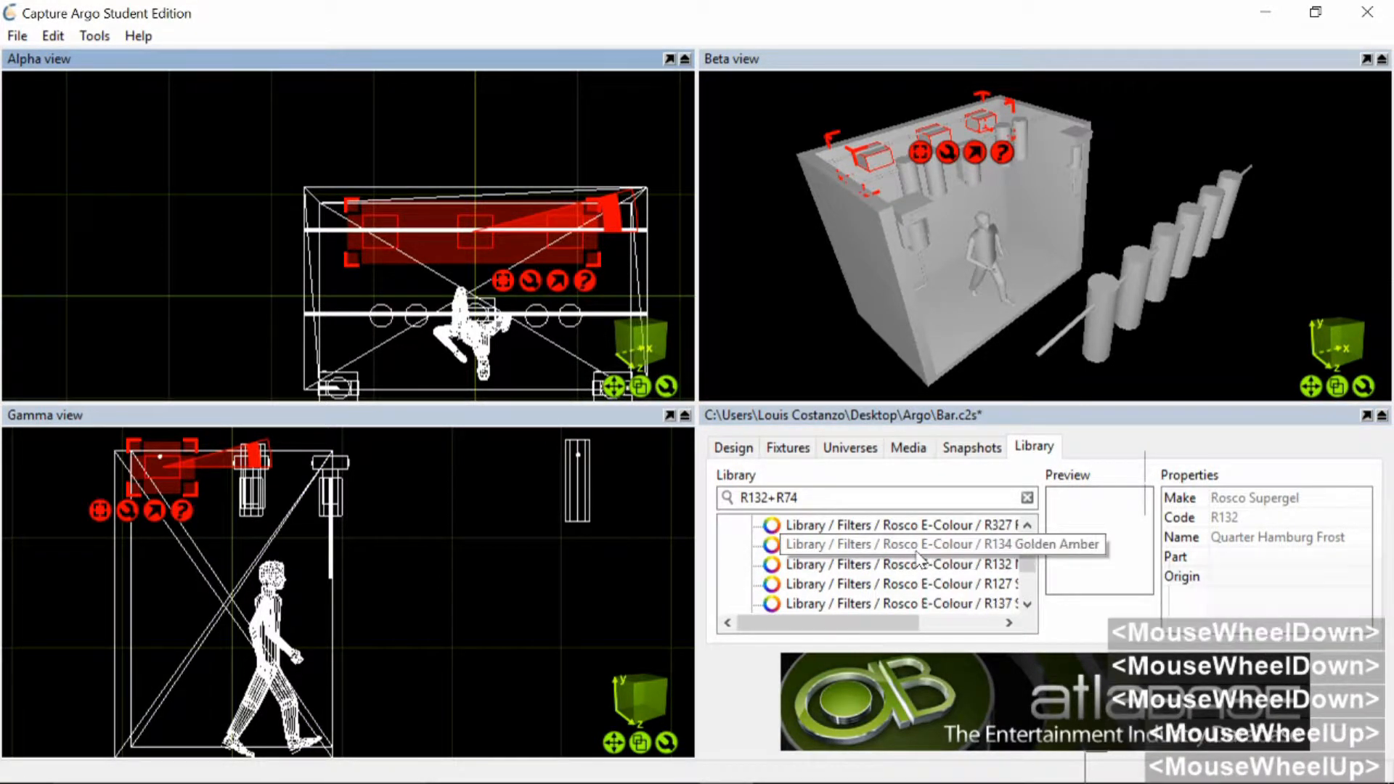
pyautogui.scroll(3, 918, 559)
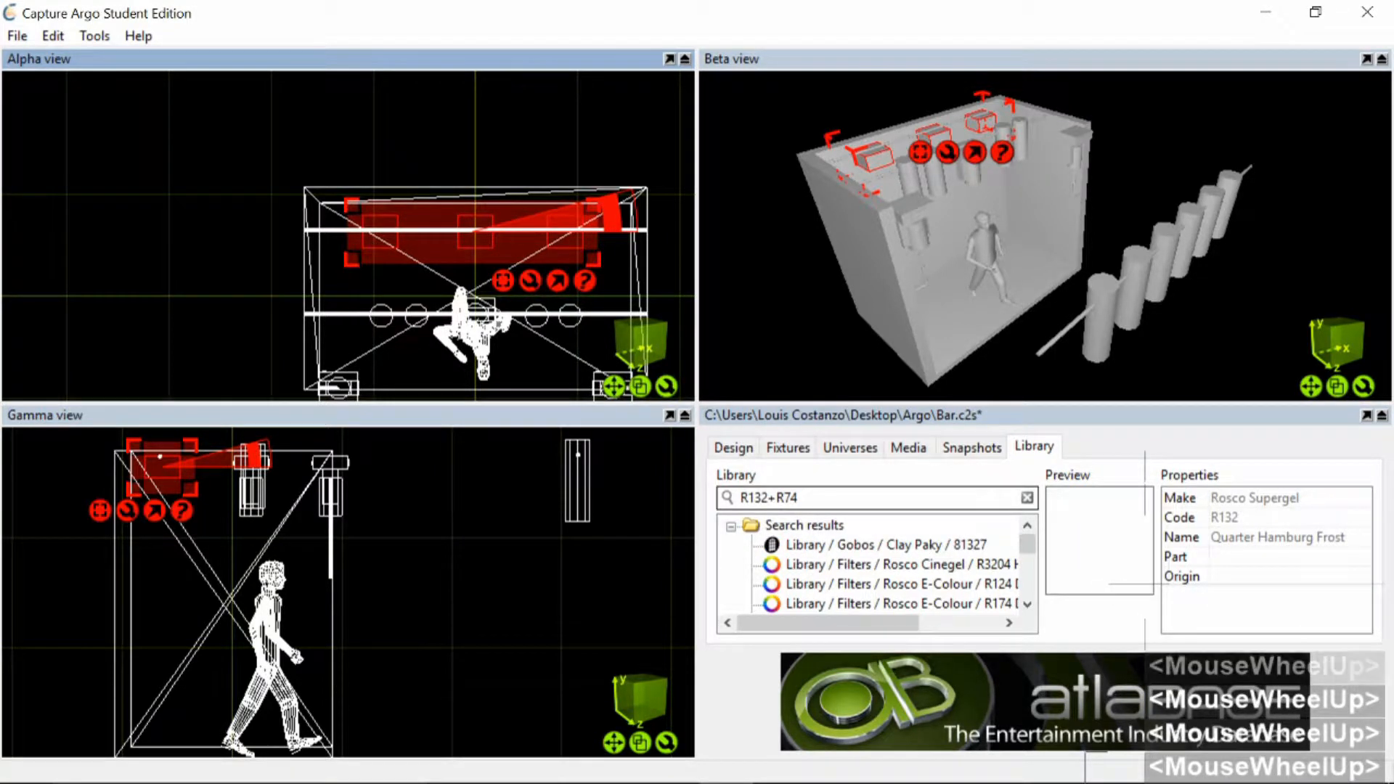
pyautogui.click(771, 497)
pyautogui.press('BackSpace')
pyautogui.press('BackSpace')
pyautogui.press('BackSpace')
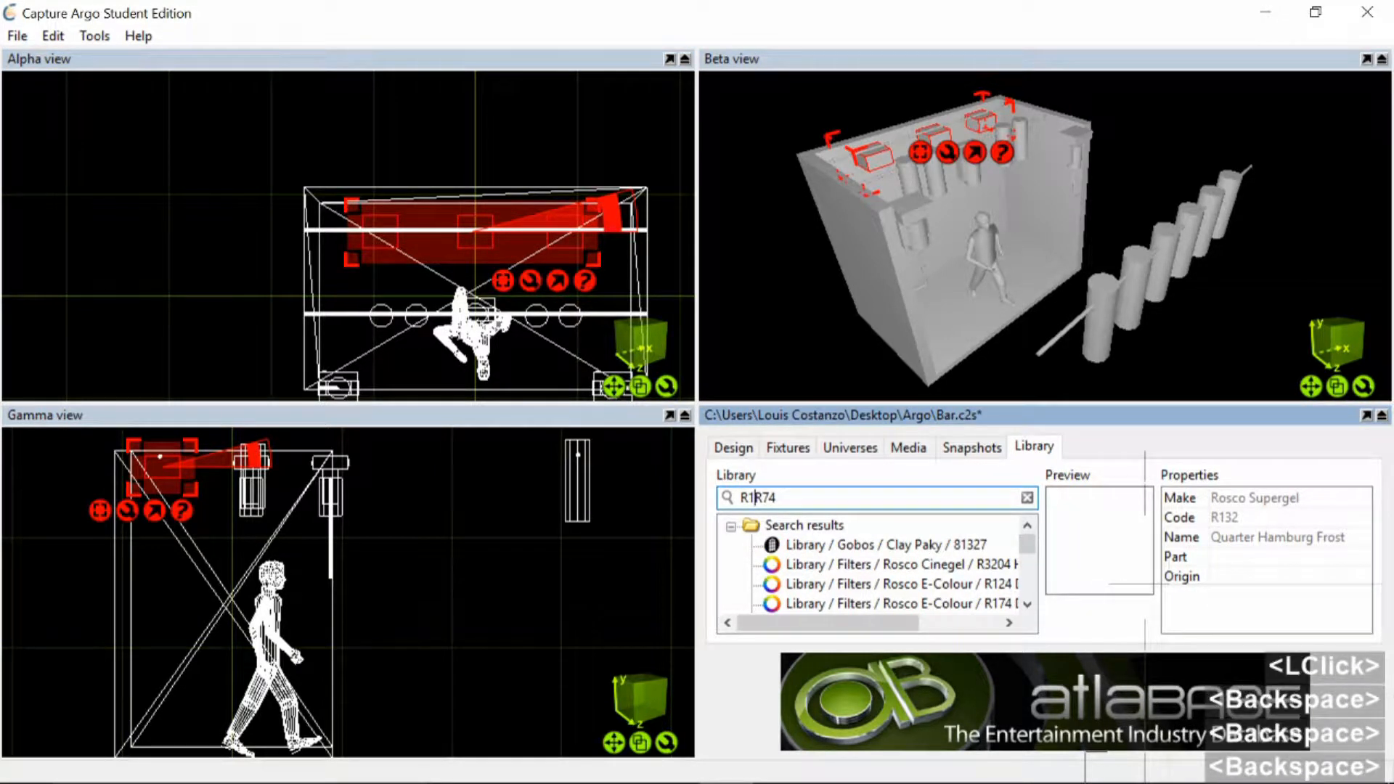
pyautogui.press('BackSpace')
pyautogui.press('BackSpace')
pyautogui.press('Return')
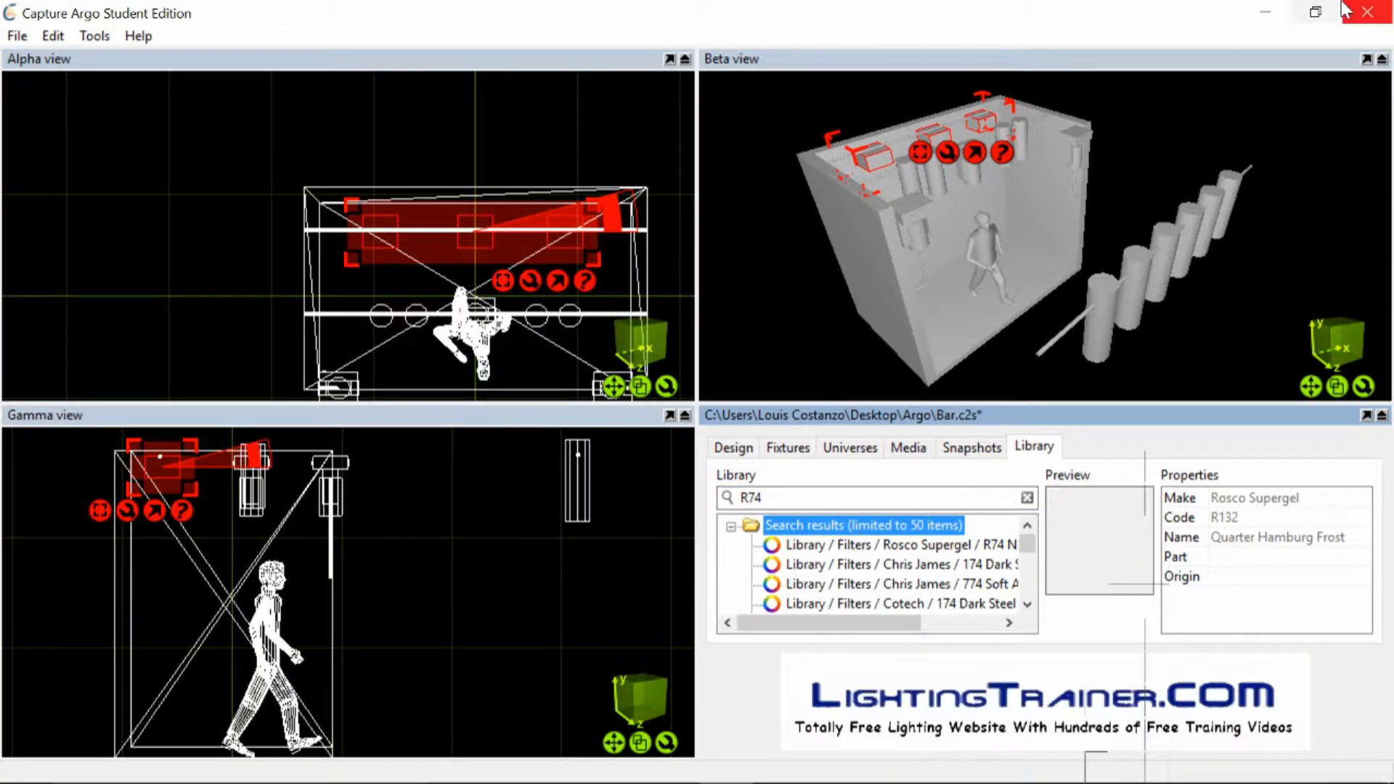
pyautogui.click(901, 551)
pyautogui.moveTo(900, 550); pyautogui.dragTo(501, 231)
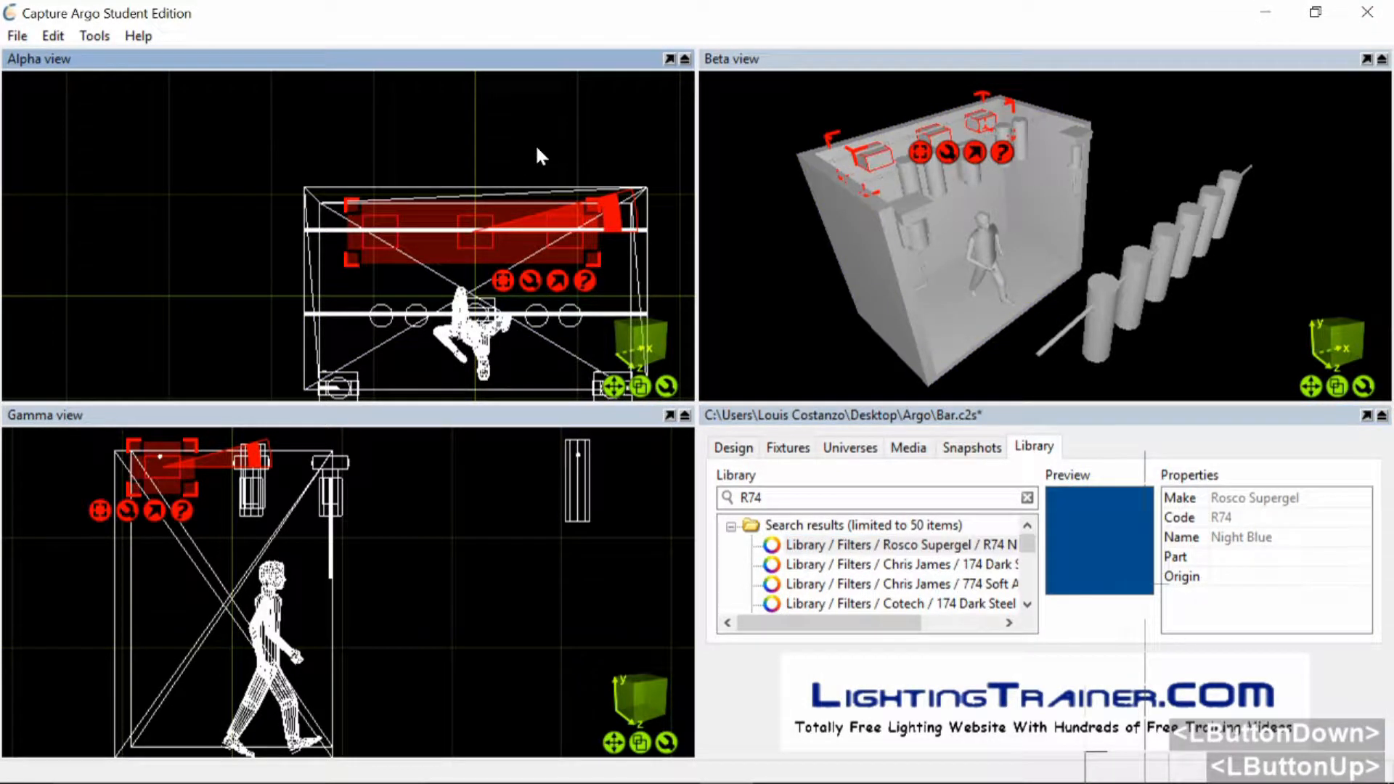
# Deselect the floods and save the Bar project
pyautogui.click(580, 118)
pyautogui.moveTo(546, 157); pyautogui.dragTo(546, 263, button='middle')
pyautogui.scroll(-2, 546, 263)
pyautogui.scroll(-1, 545, 330)
pyautogui.scroll(1, 232, 203)
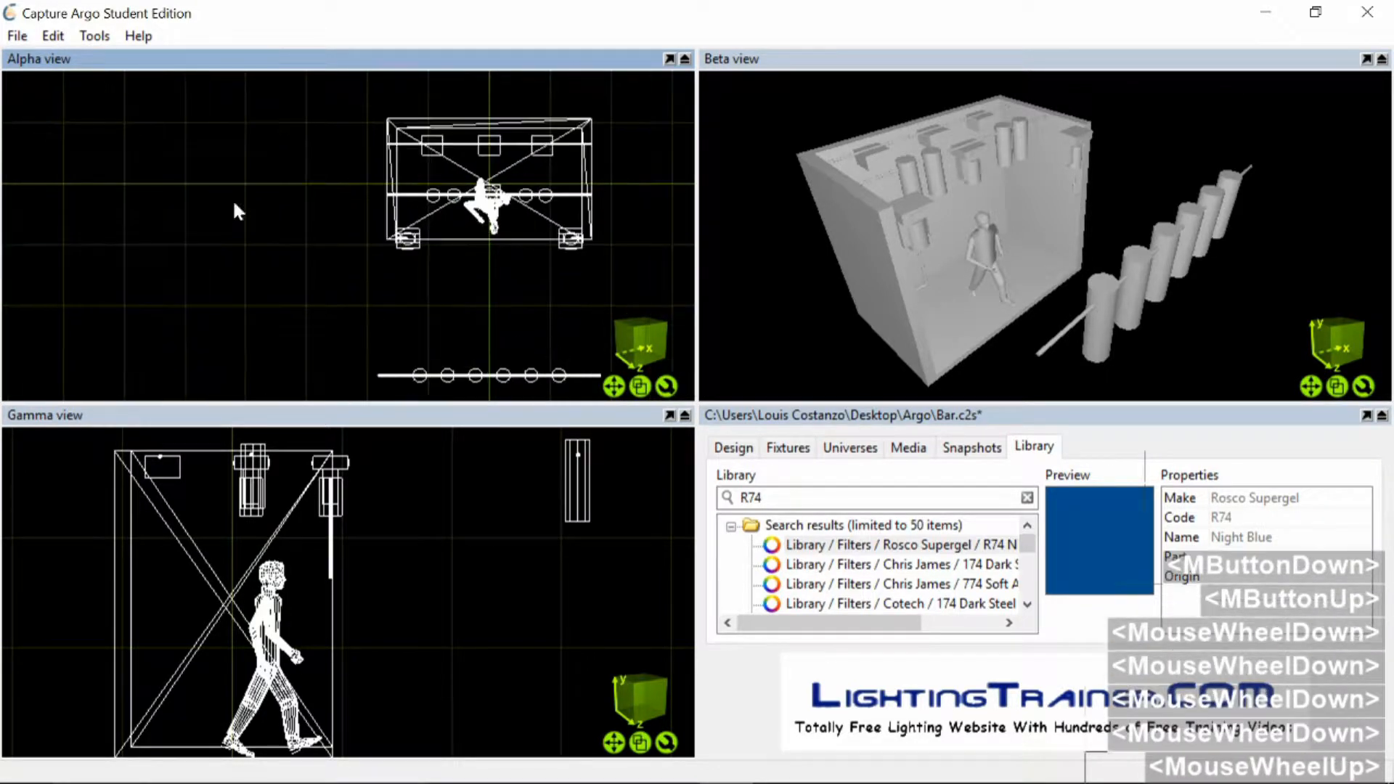
pyautogui.click(17, 35)
pyautogui.click(65, 140)
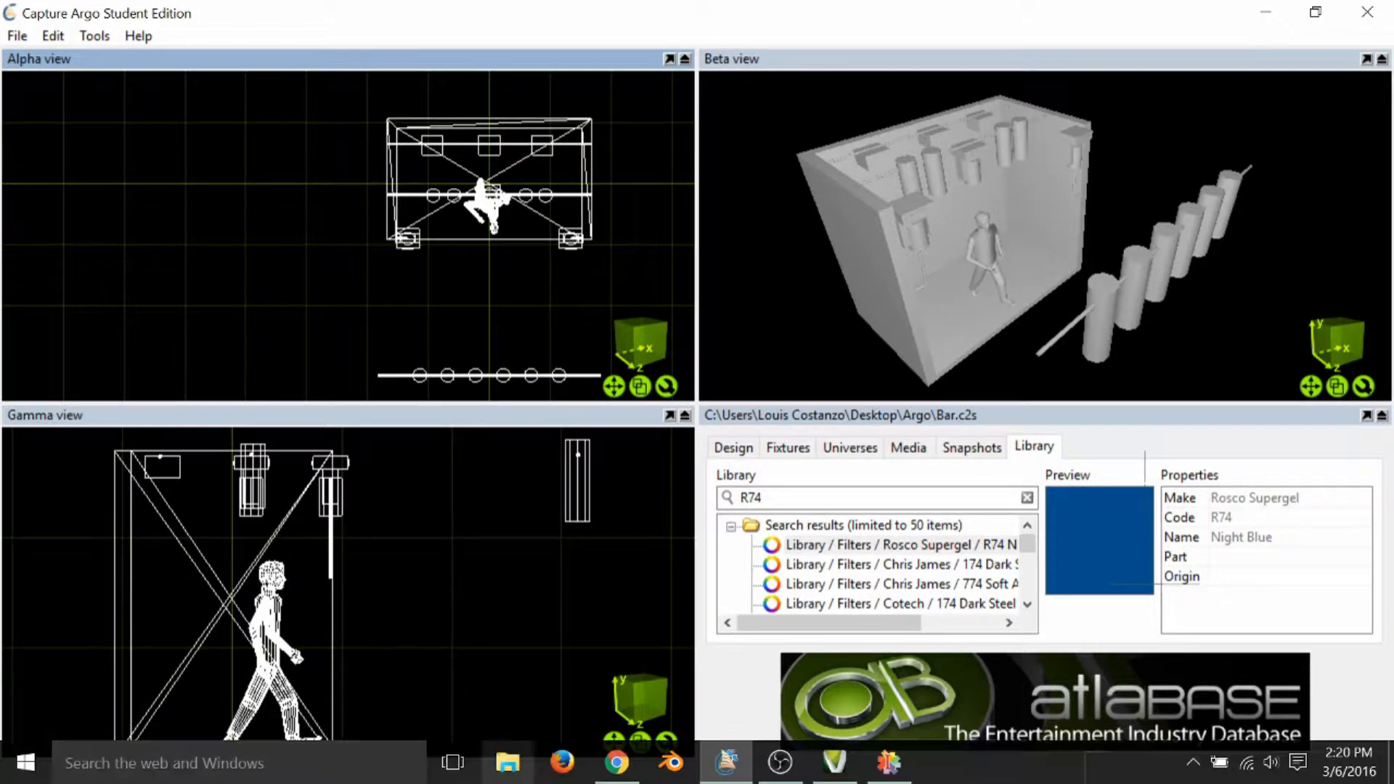
# Switch to Lightwright and start a data export of all worksheet data as a tab-separated file
pyautogui.click(889, 762)
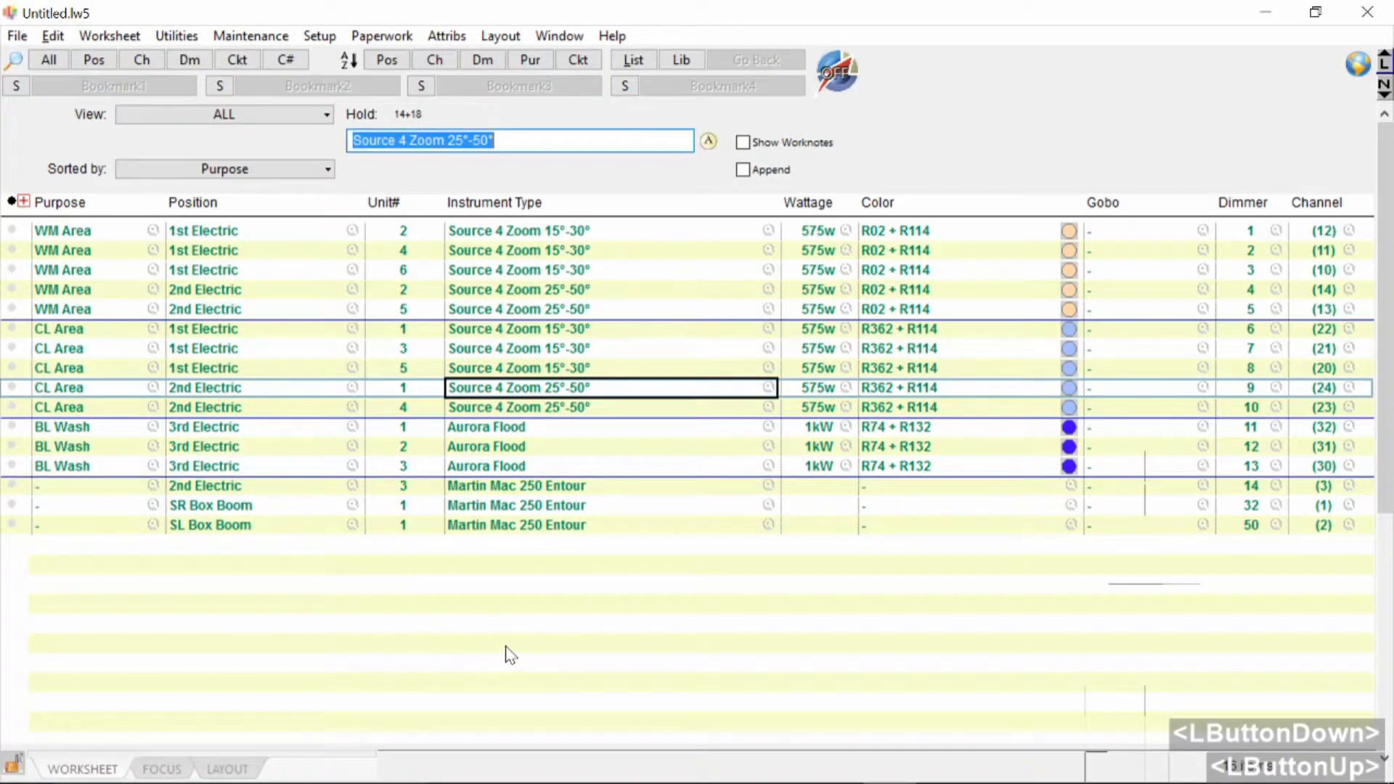
pyautogui.click(18, 44)
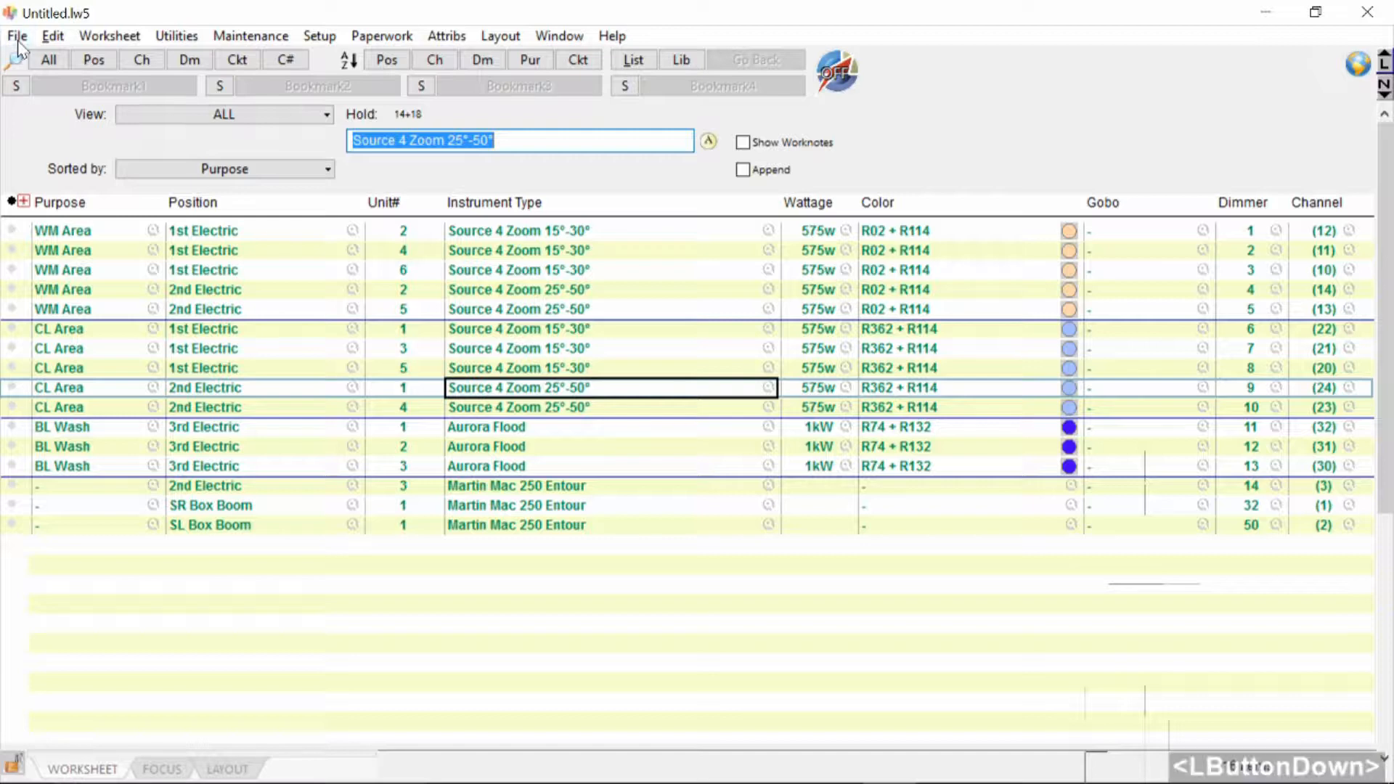
pyautogui.click(135, 425)
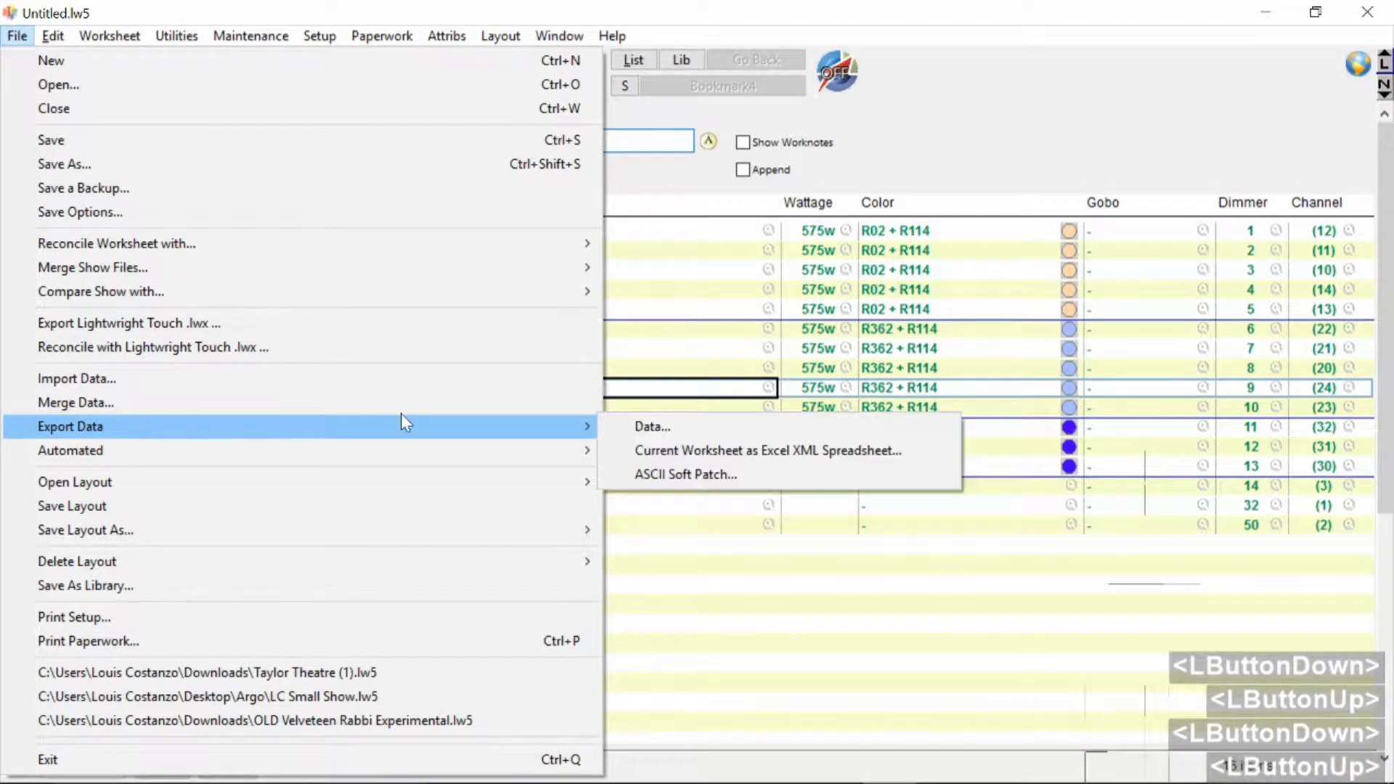
pyautogui.click(557, 433)
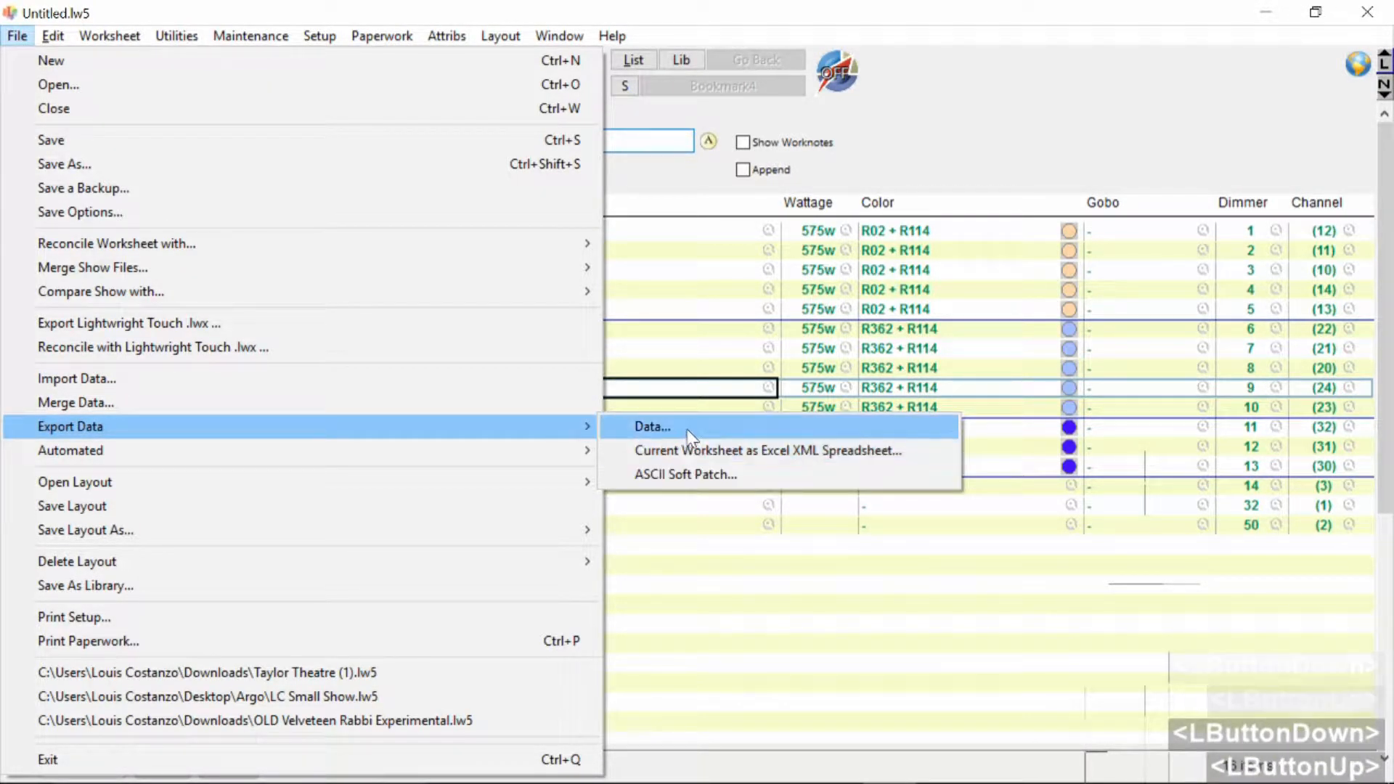
pyautogui.click(642, 427)
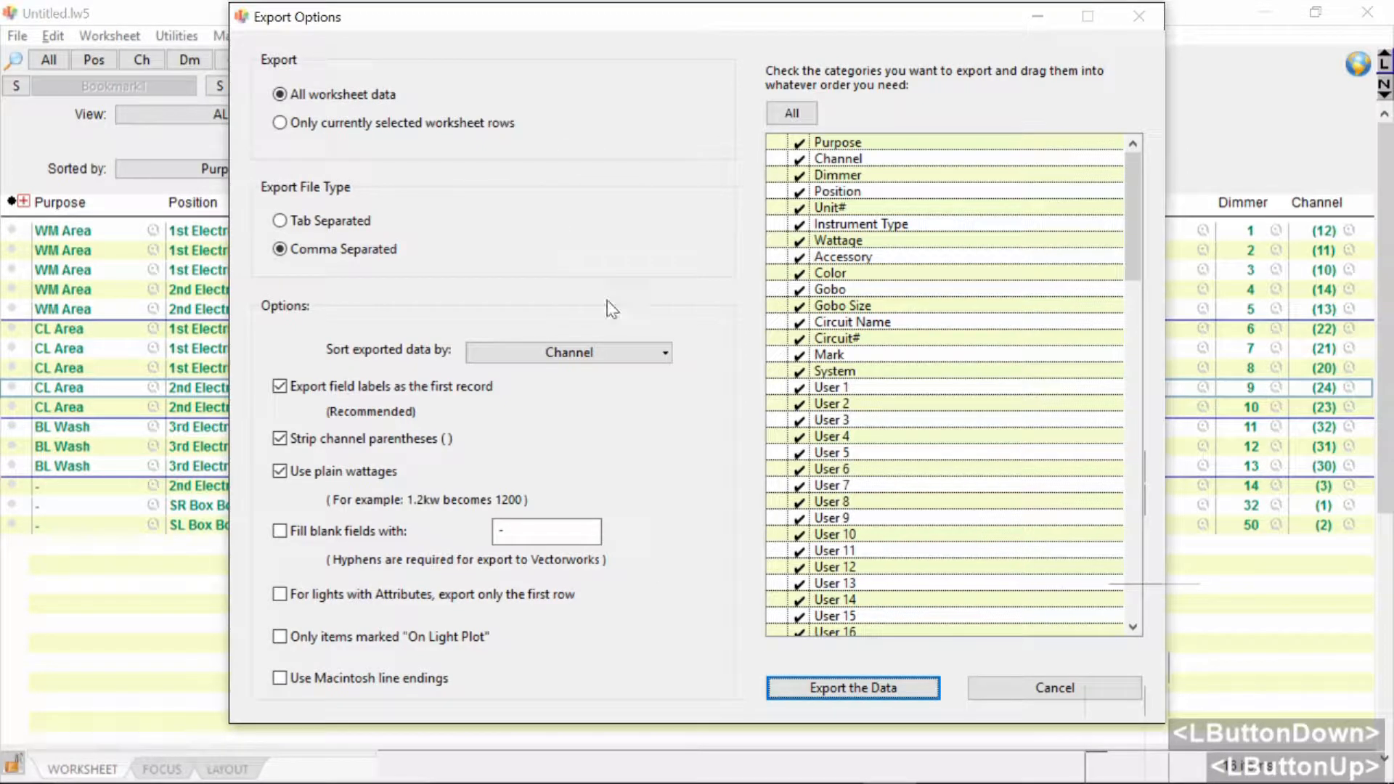
pyautogui.click(356, 219)
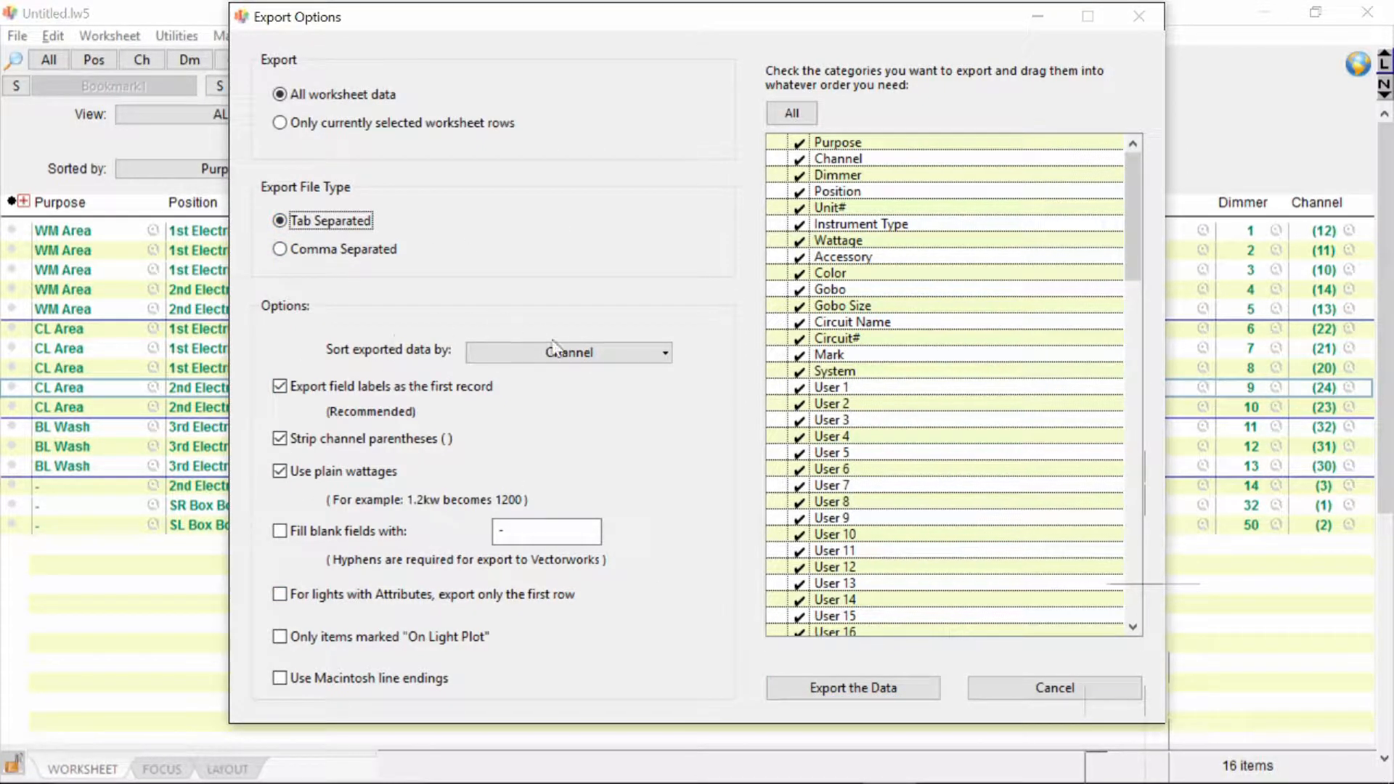
pyautogui.click(856, 689)
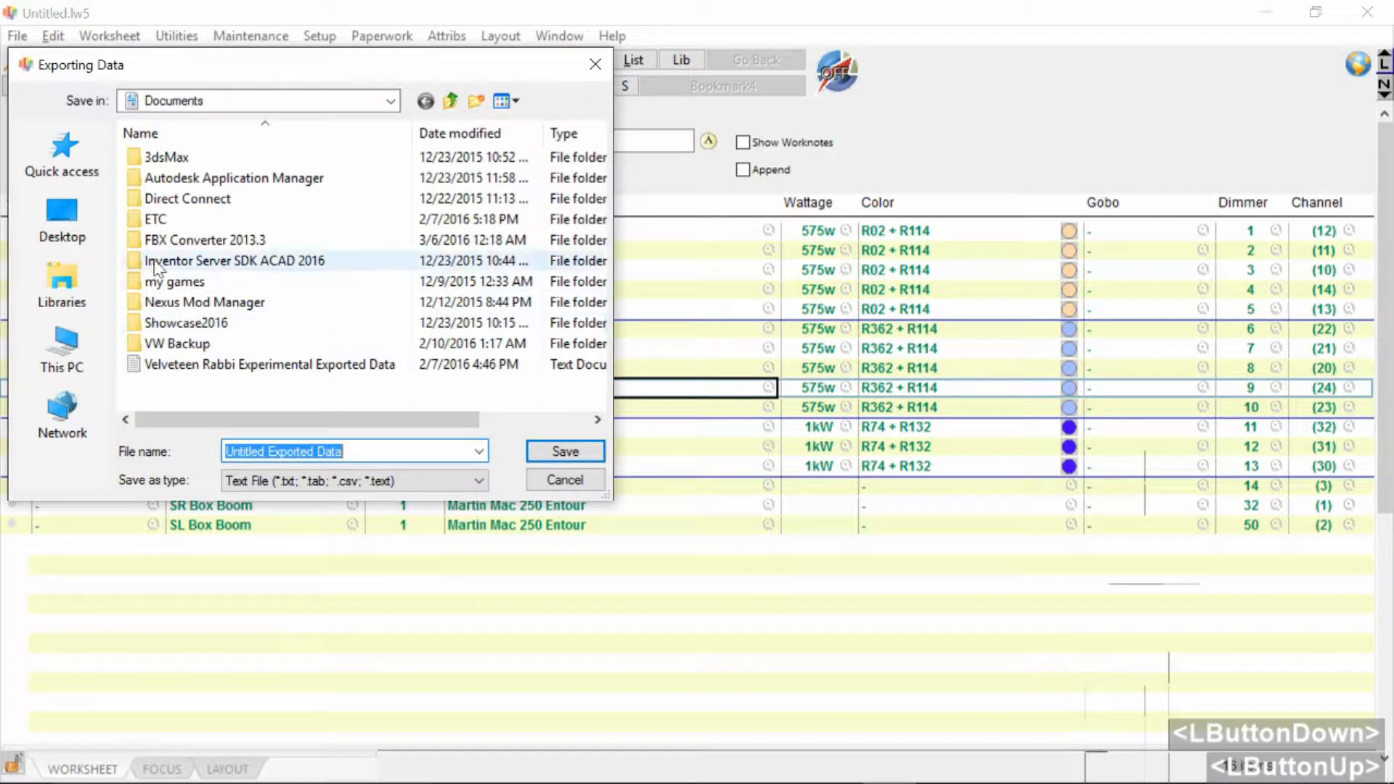
# Save the export as Bar TSV Export in the Argo folder on the desktop
pyautogui.click(62, 217)
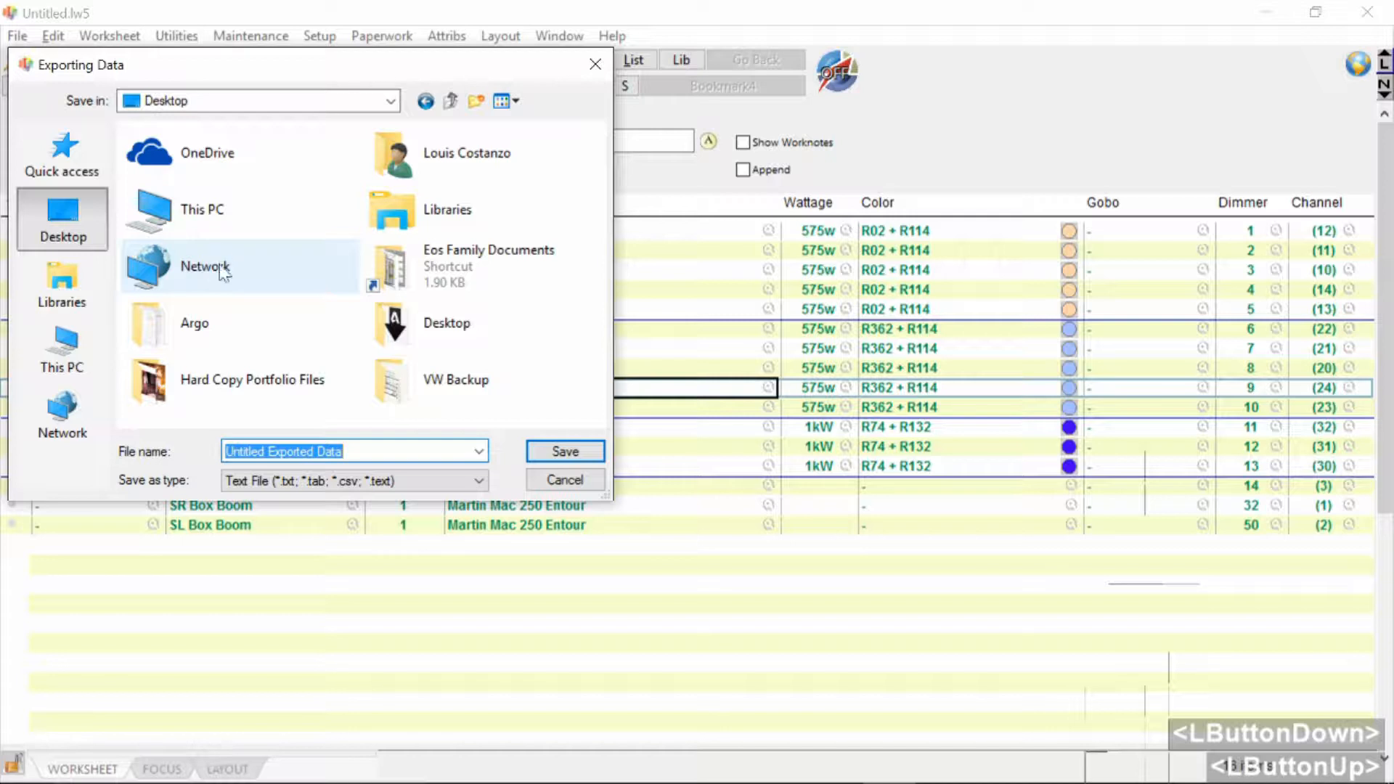
pyautogui.doubleClick(194, 320)
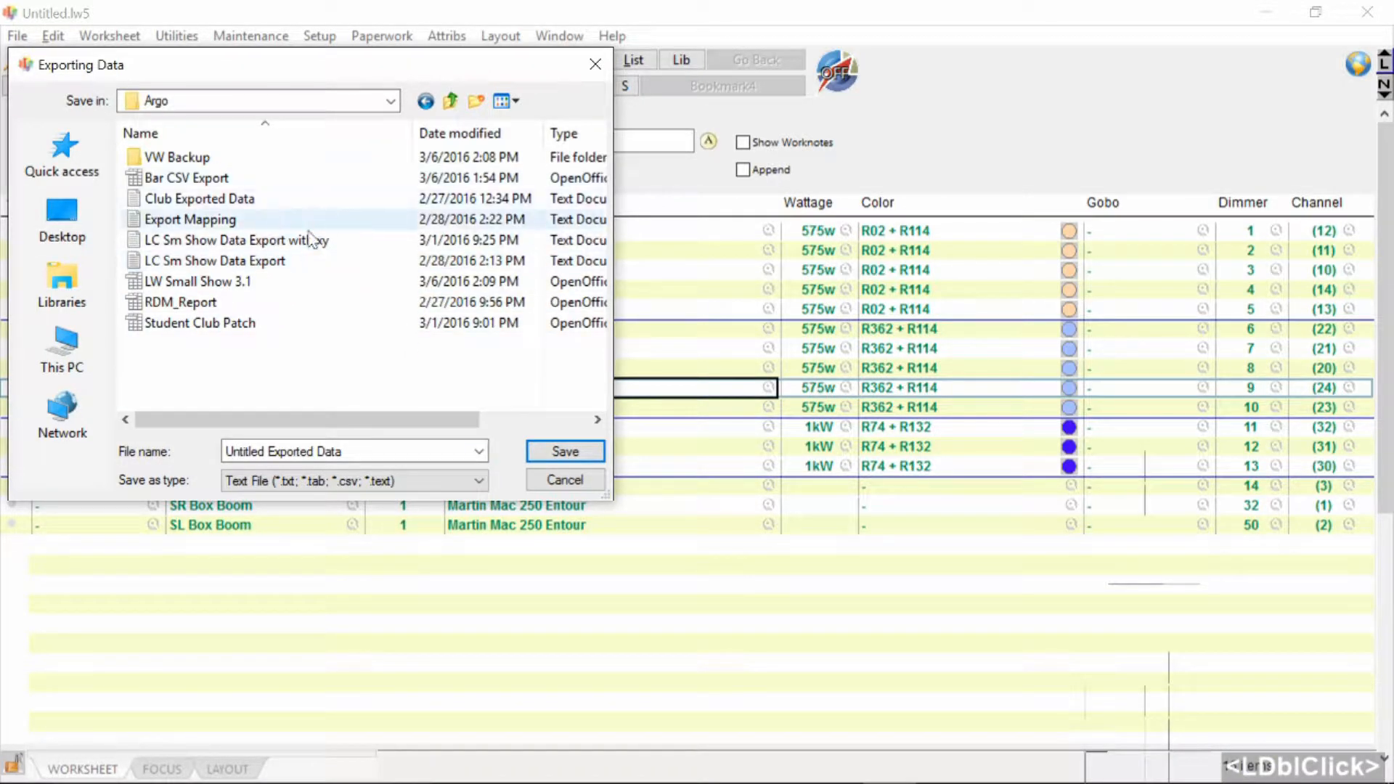
pyautogui.click(292, 262)
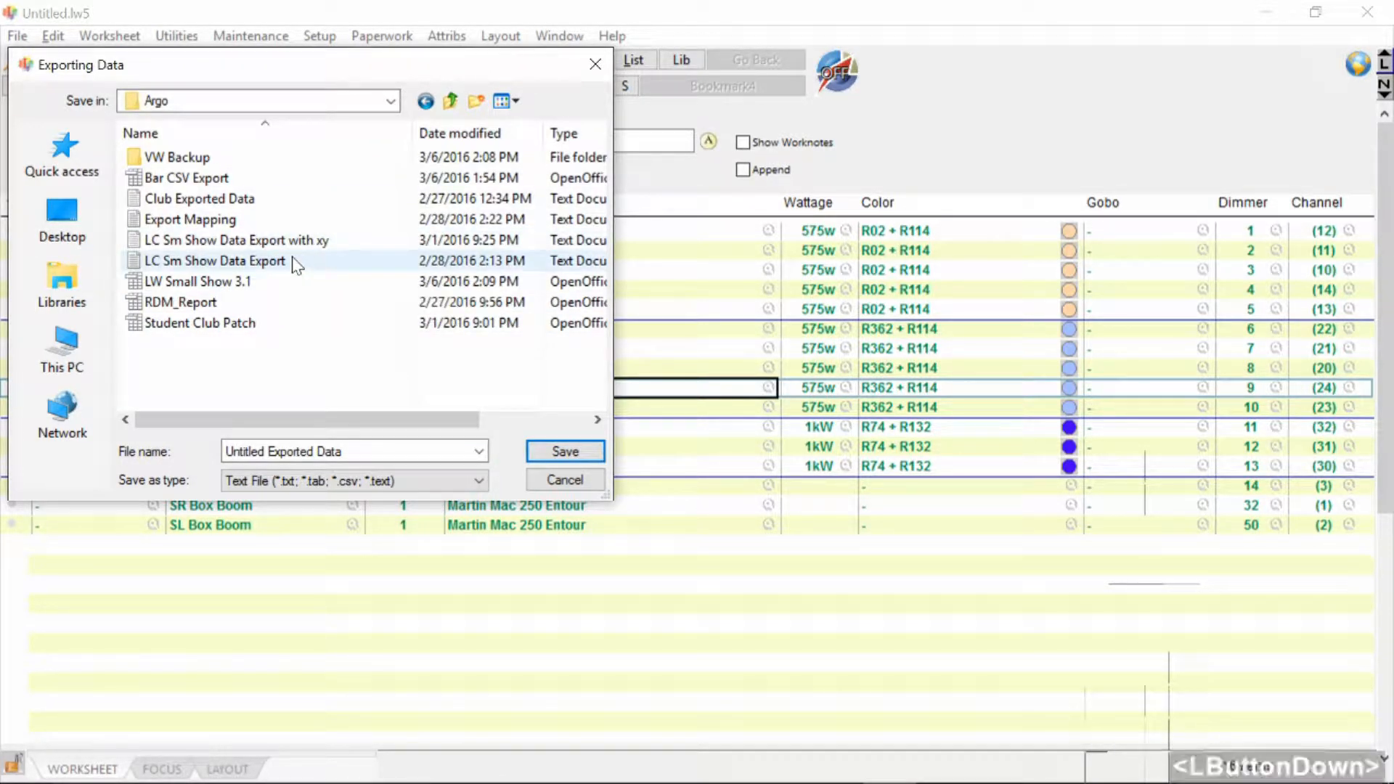
pyautogui.click(244, 186)
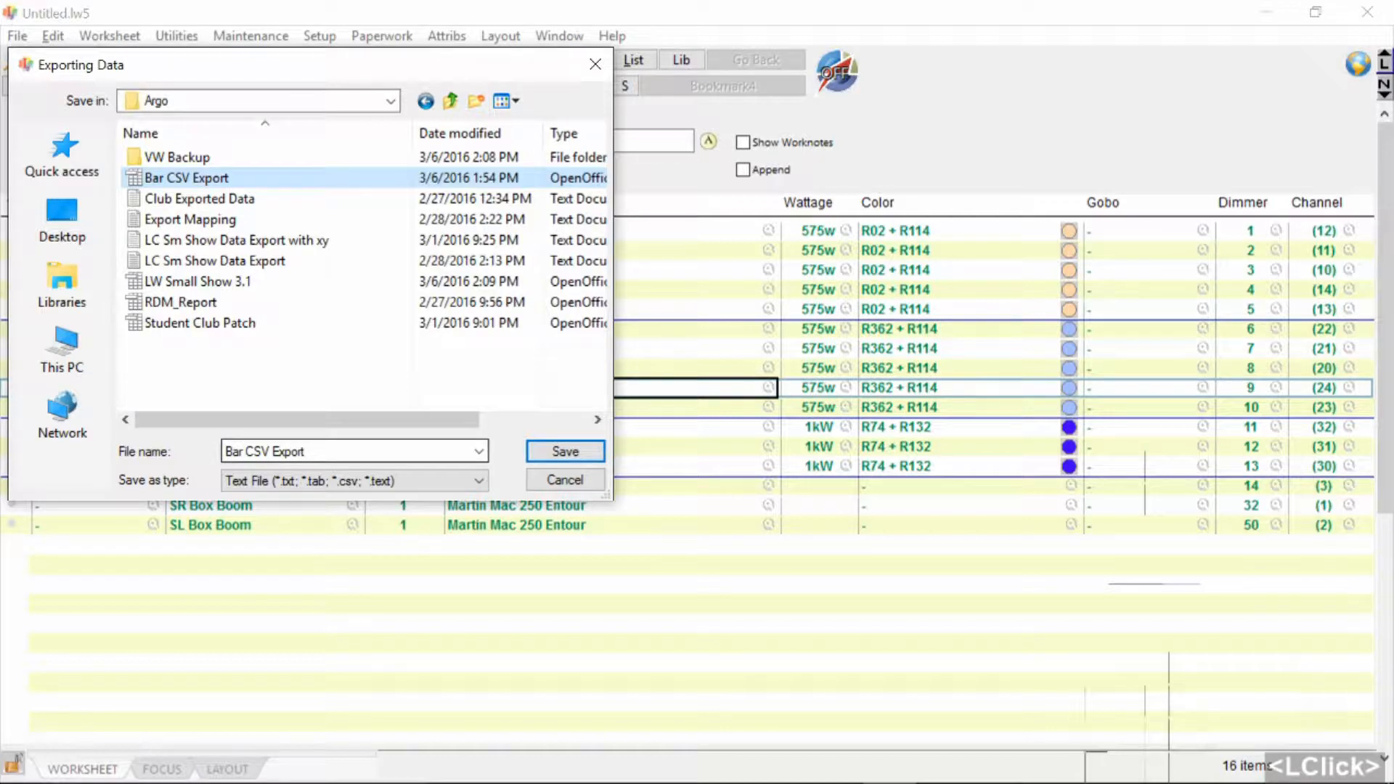
pyautogui.click(256, 451)
pyautogui.click(256, 451)
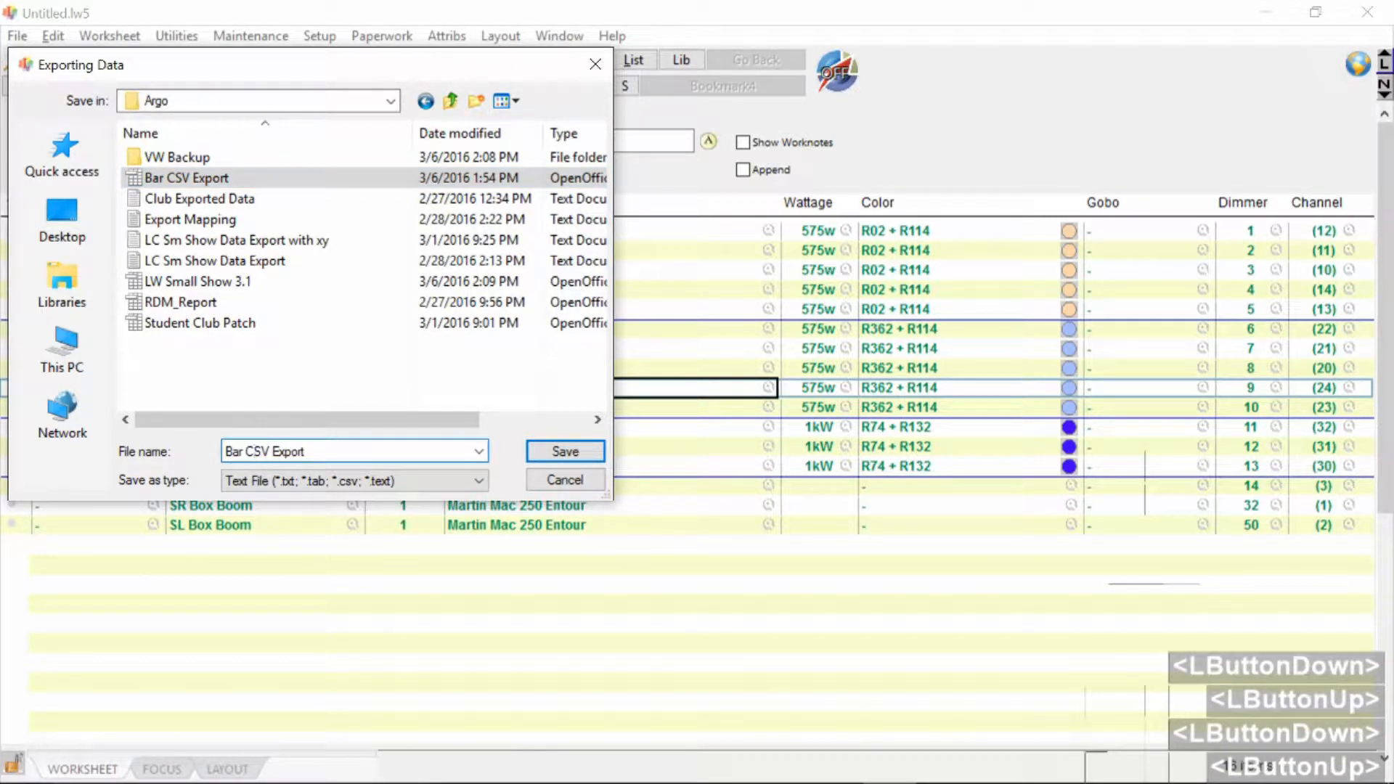
pyautogui.press('BackSpace')
pyautogui.write('T')
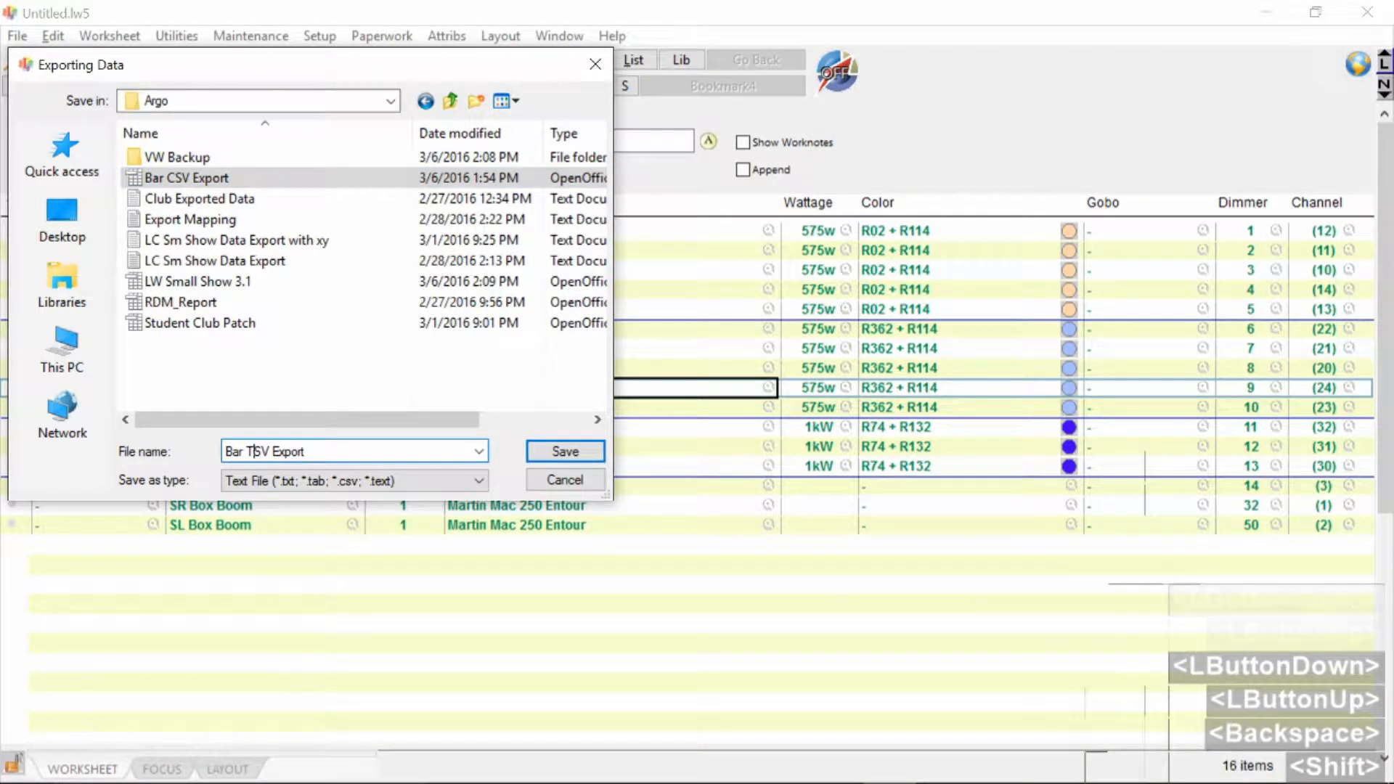
pyautogui.click(598, 452)
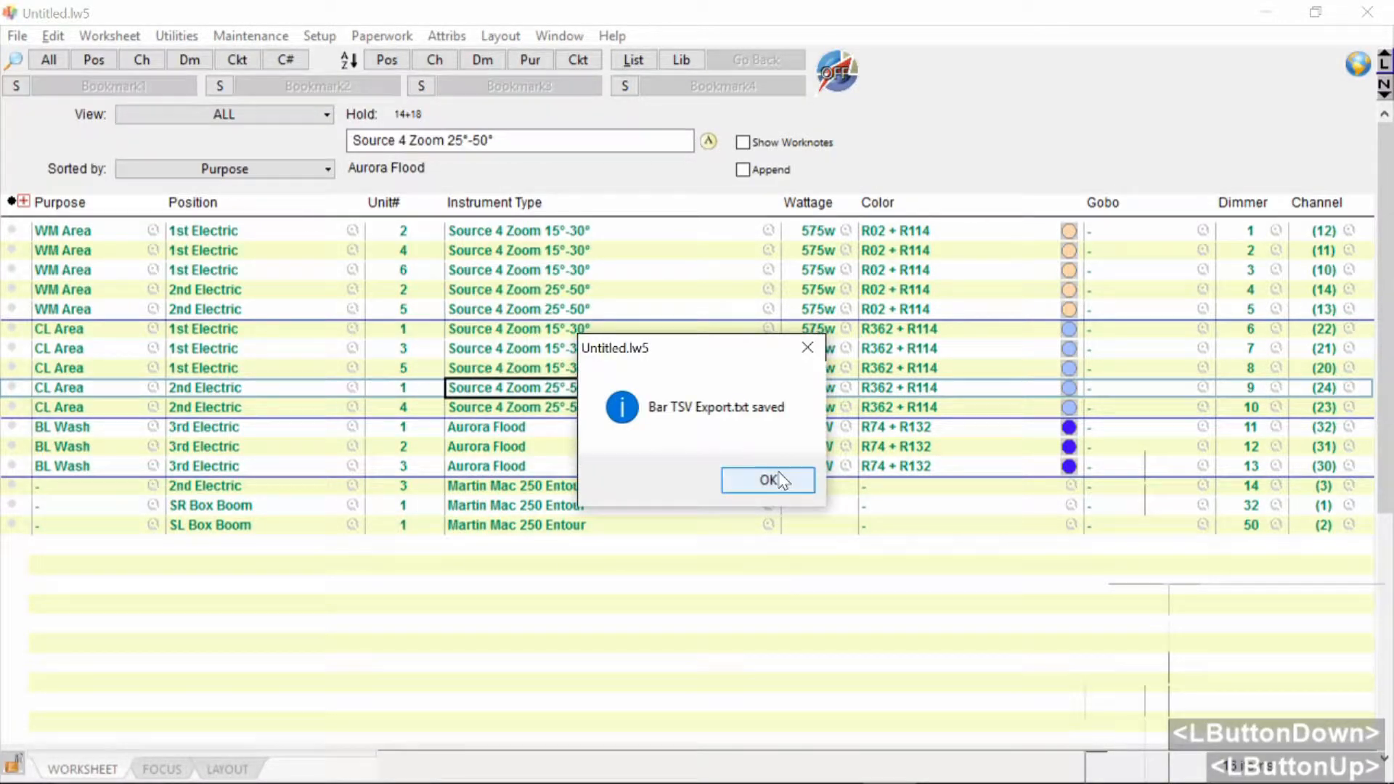
pyautogui.click(781, 481)
pyautogui.click(717, 420)
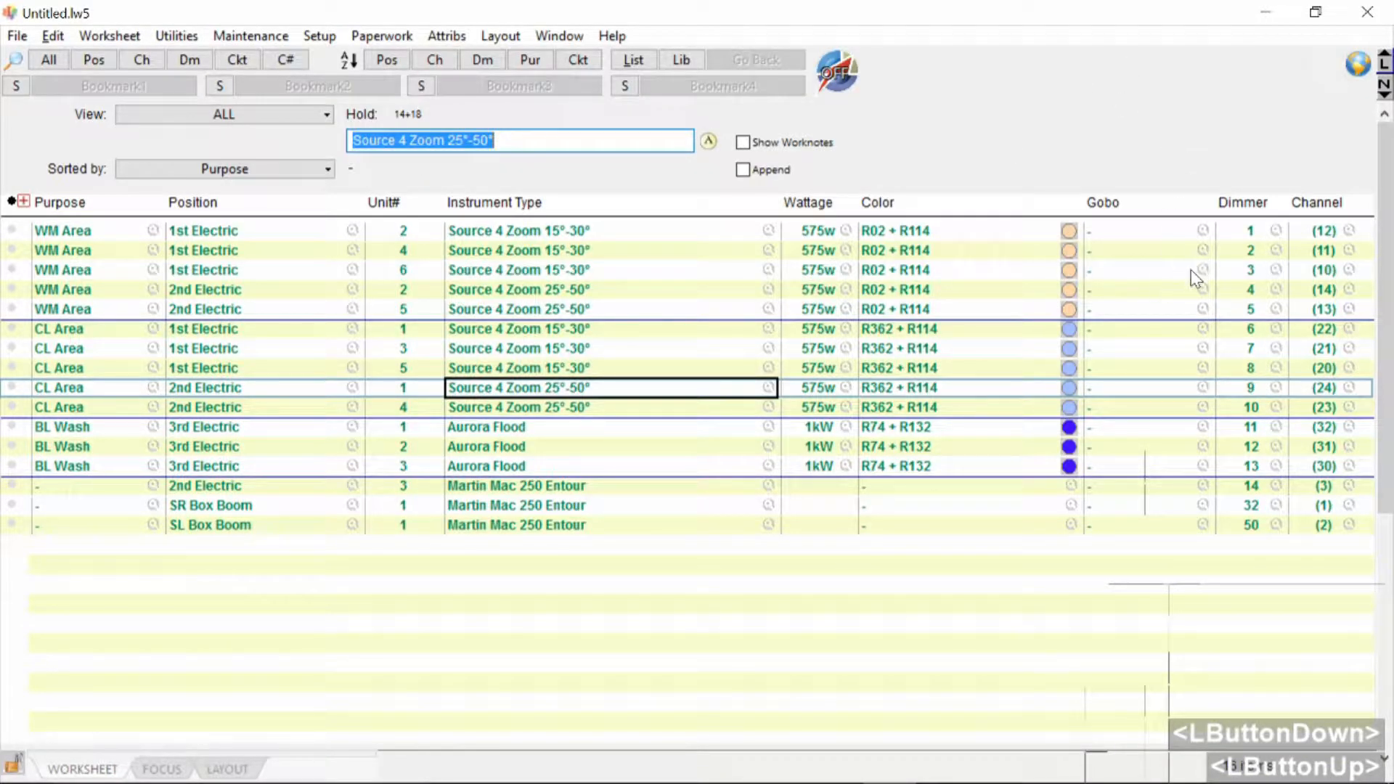
# Exit Lightwright without saving the untitled worksheet
pyautogui.click(1265, 13)
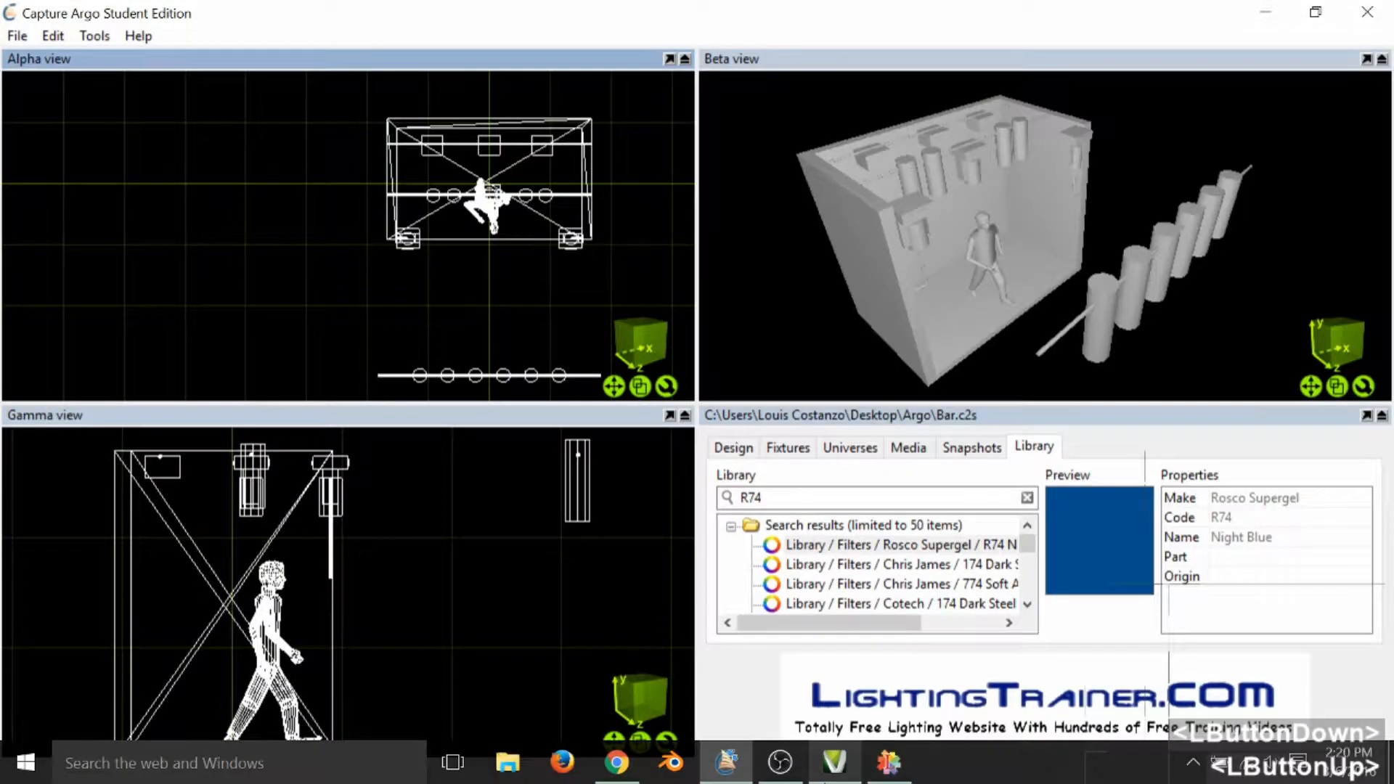
pyautogui.click(892, 780)
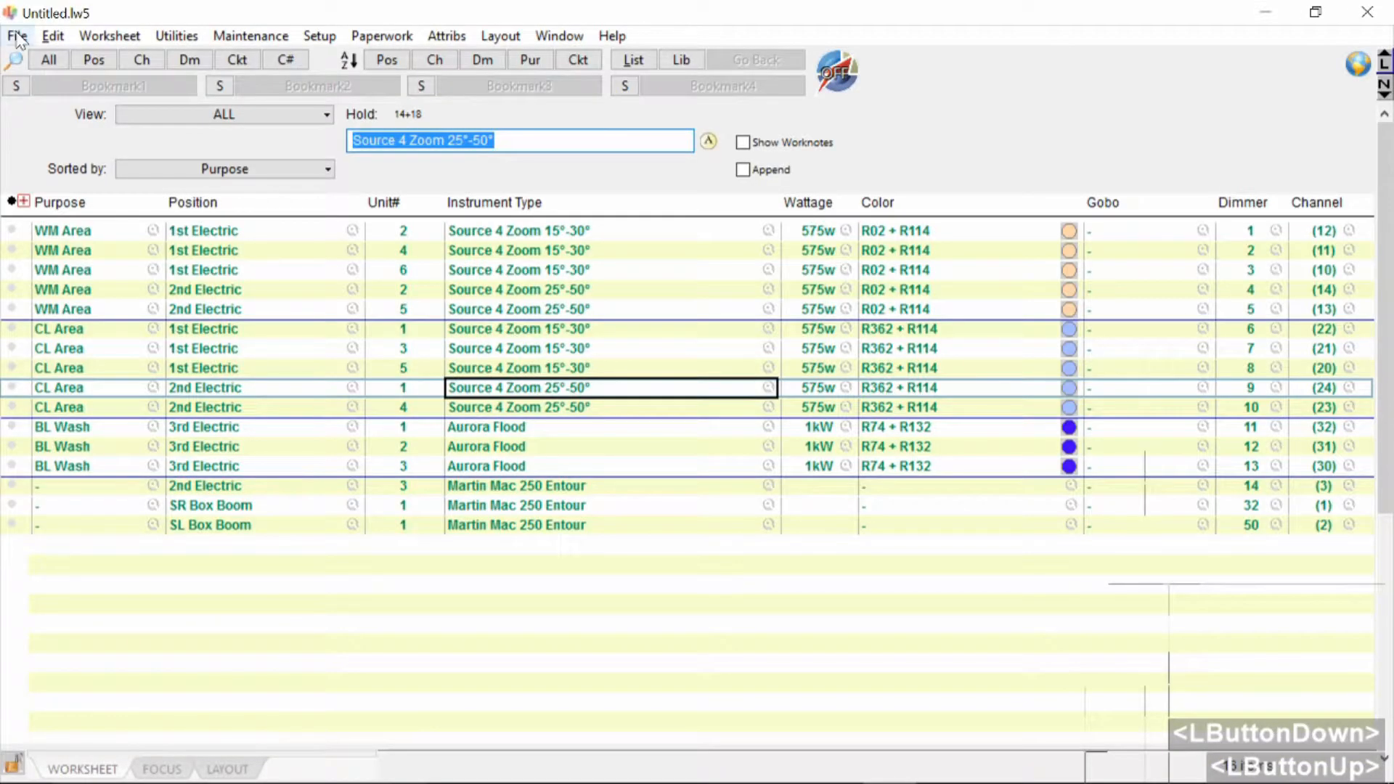
pyautogui.click(16, 35)
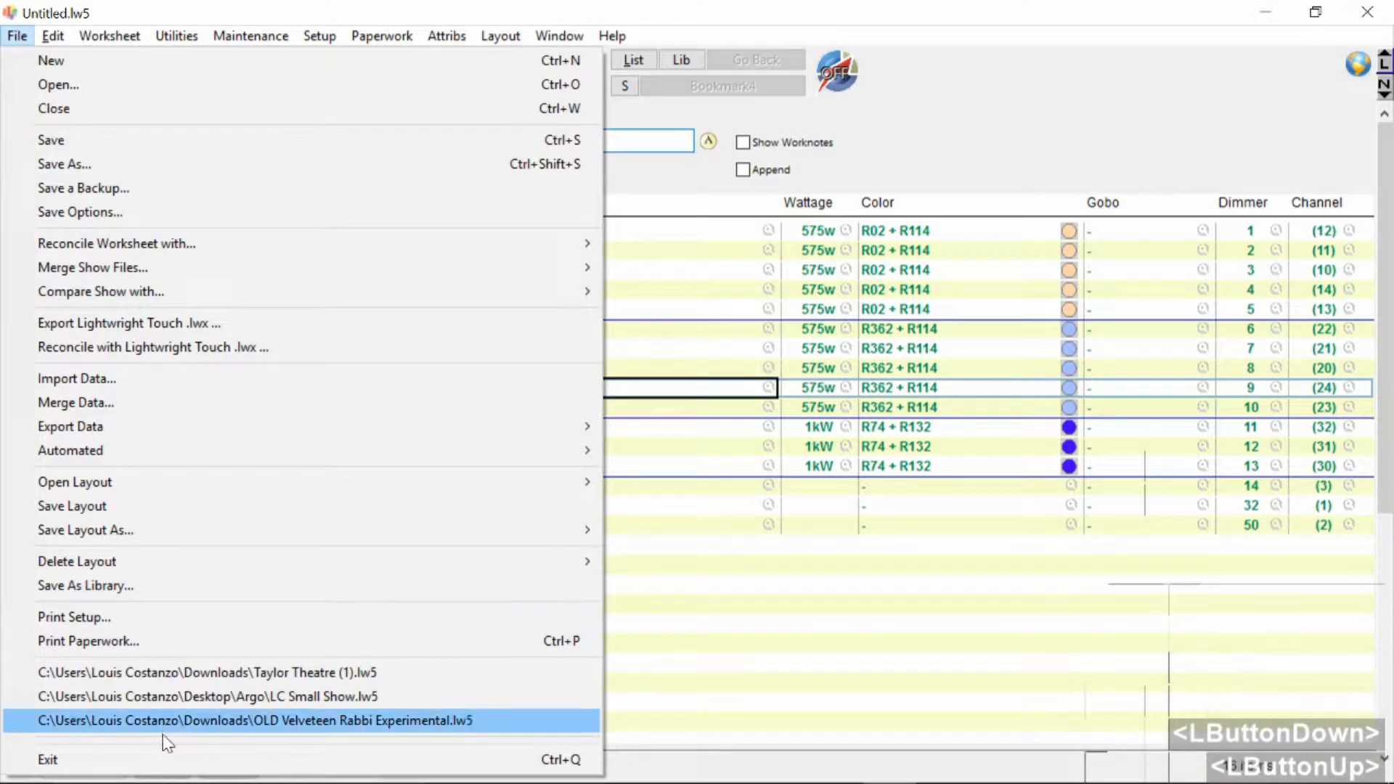
pyautogui.click(161, 758)
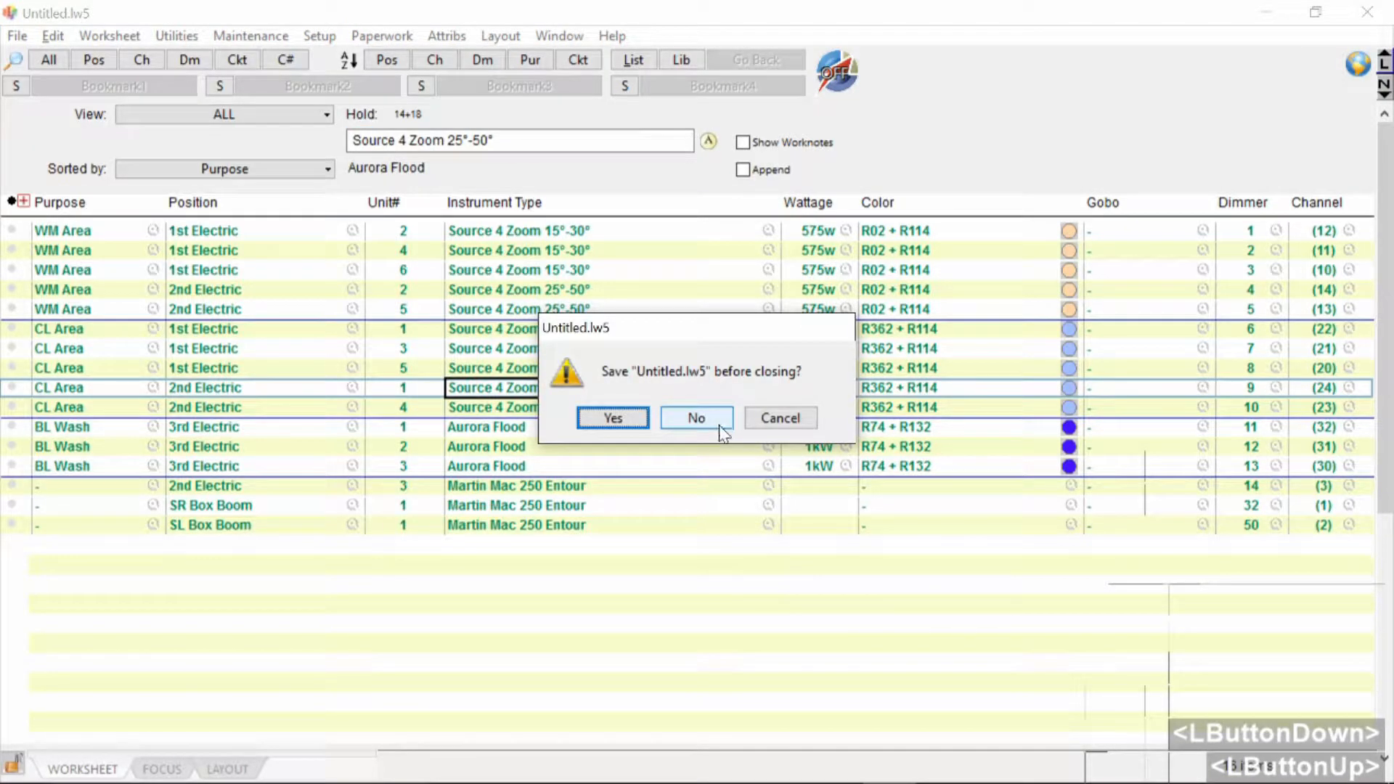
pyautogui.click(718, 425)
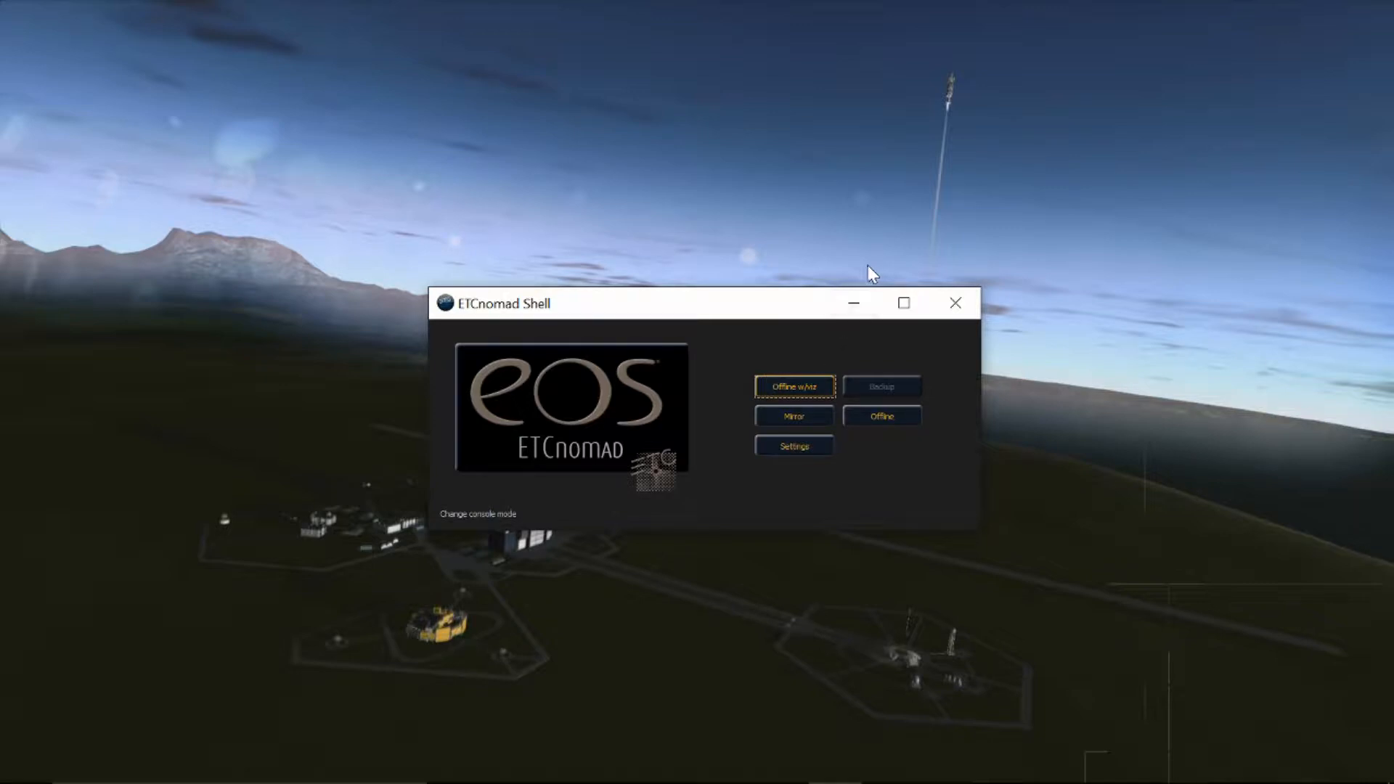
# Open Windows Device Manager and find the Microsoft KM-TEST Loopback Adapter among the network adapters
pyautogui.click(852, 304)
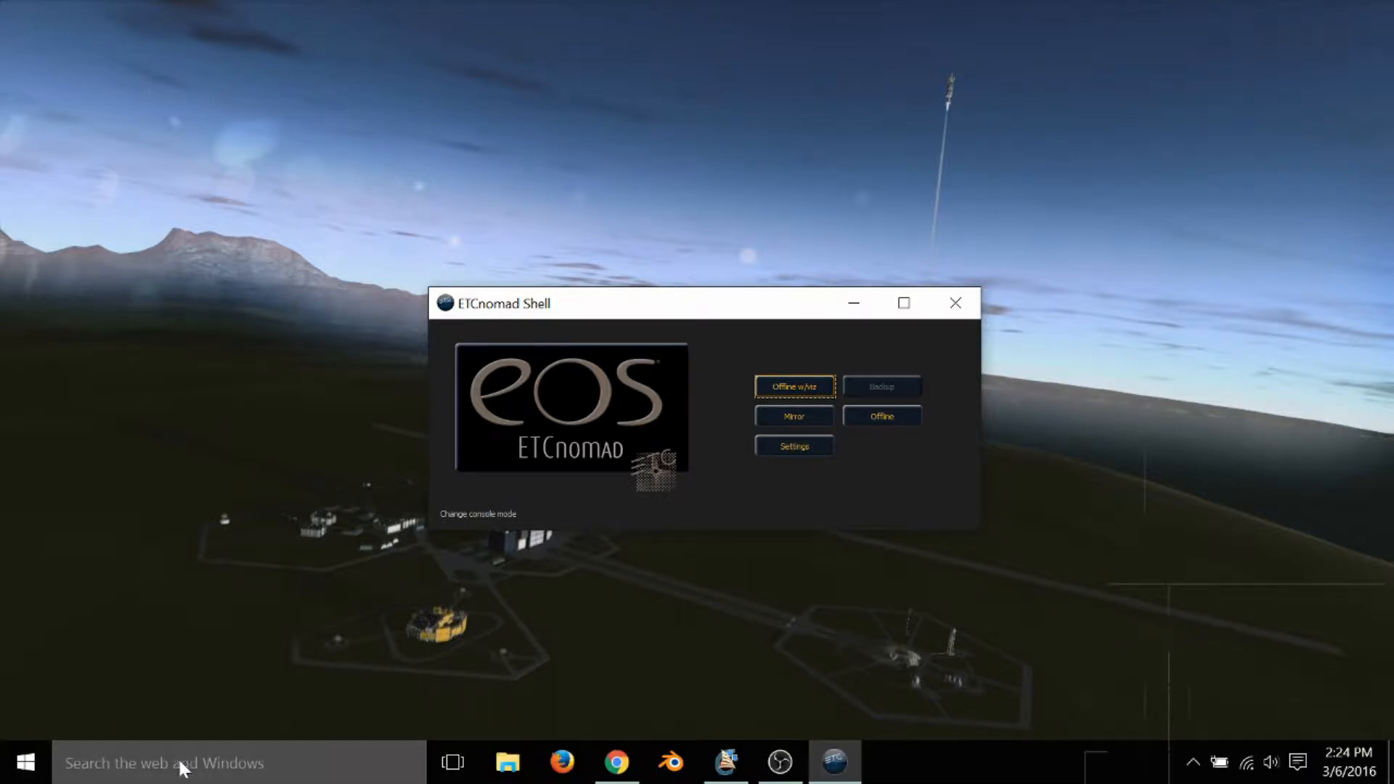
pyautogui.click(184, 762)
pyautogui.write('de')
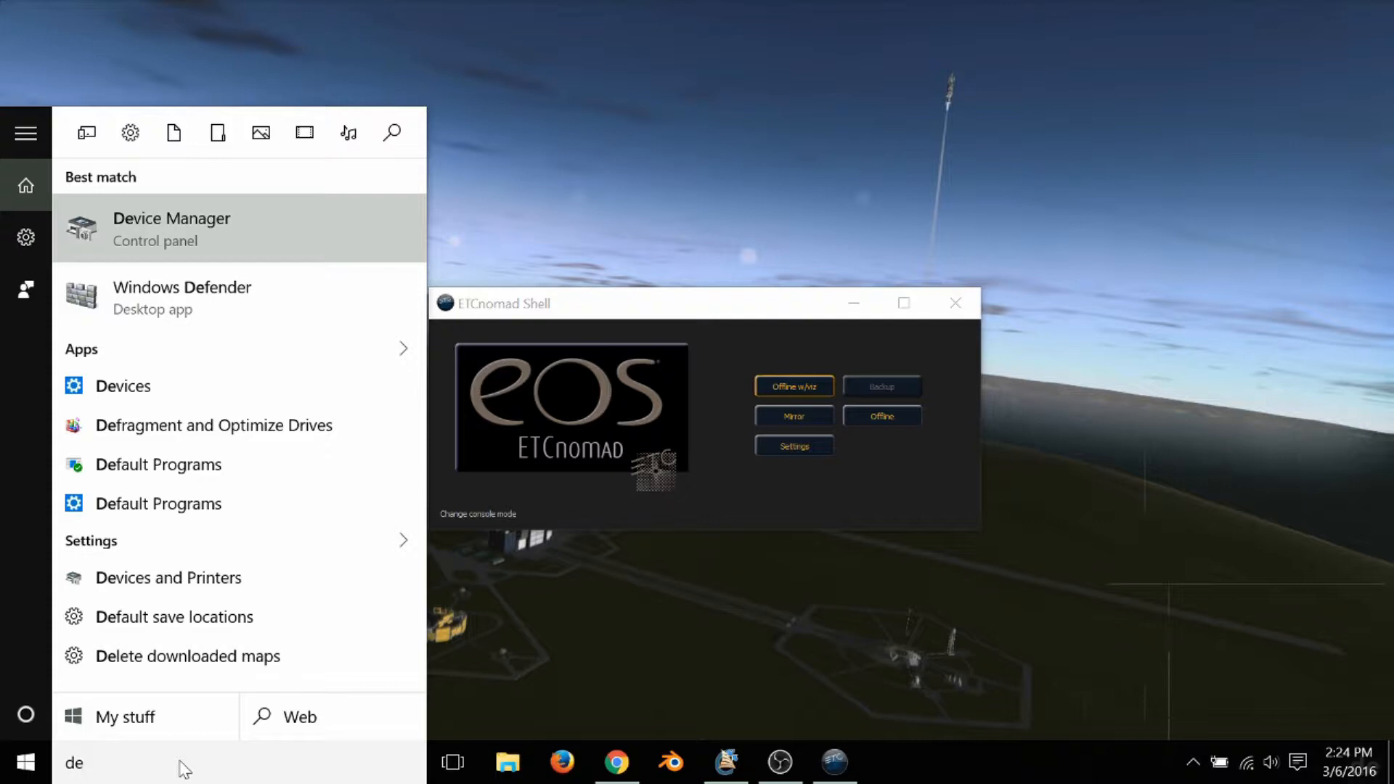
pyautogui.click(198, 248)
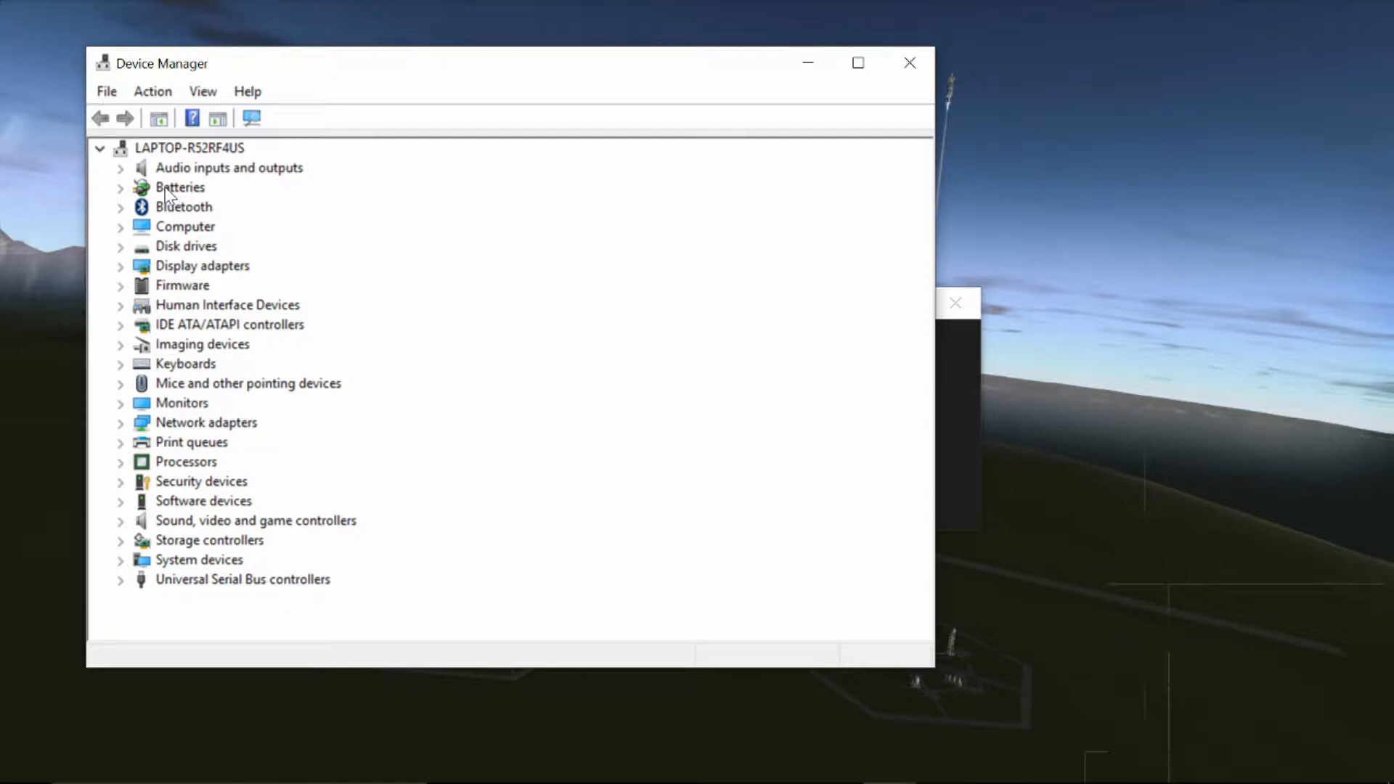
pyautogui.click(121, 423)
pyautogui.click(196, 424)
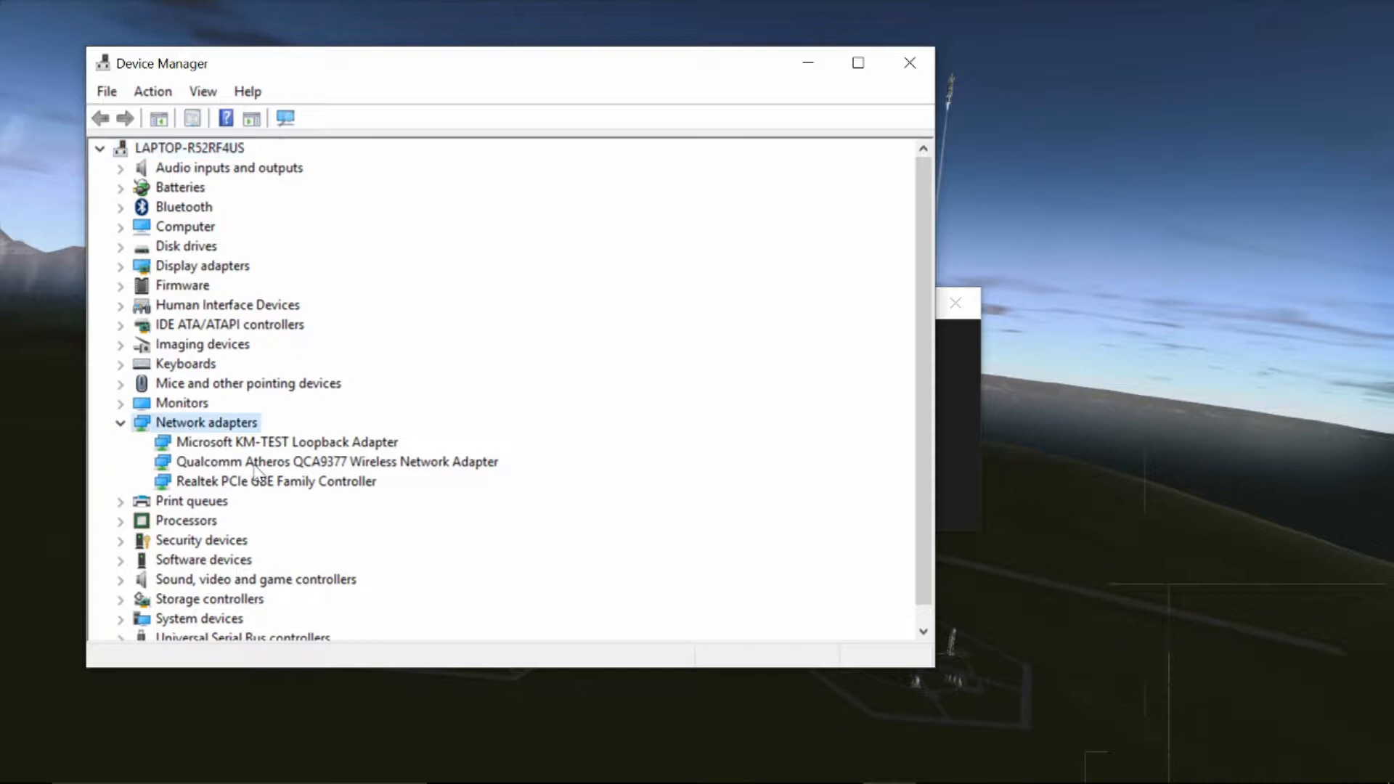
pyautogui.click(255, 443)
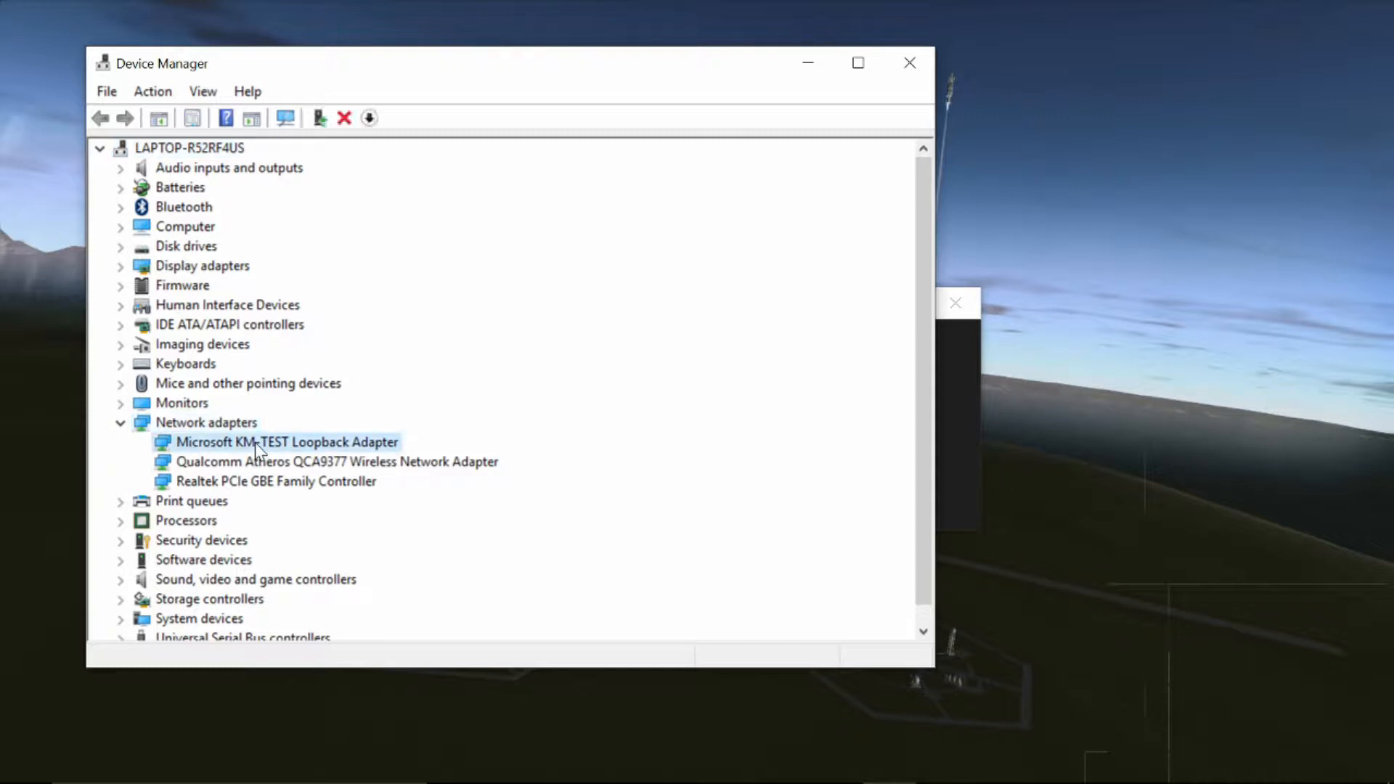
pyautogui.click(195, 425)
pyautogui.rightClick(195, 426)
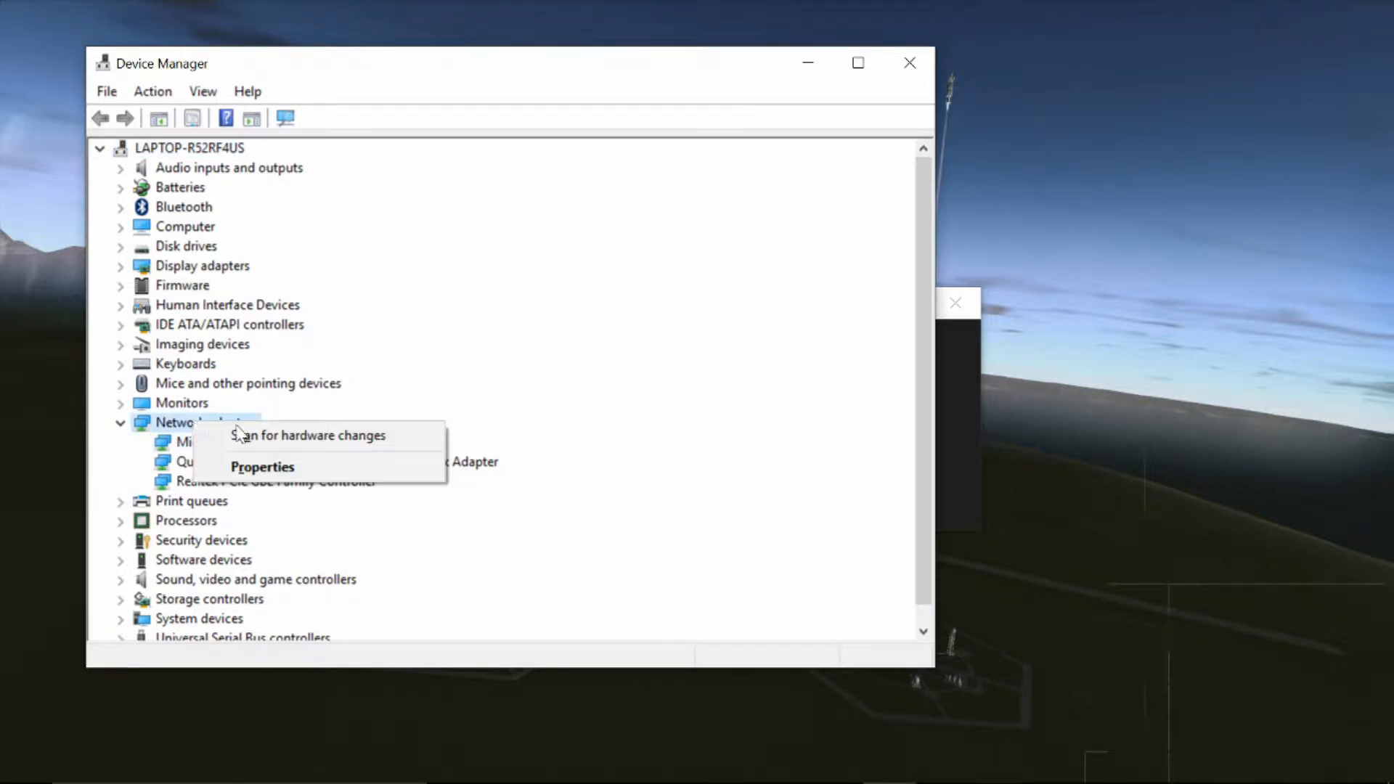
pyautogui.click(417, 535)
# Start adding legacy hardware and choose to install hardware manually selected from a list
pyautogui.click(107, 91)
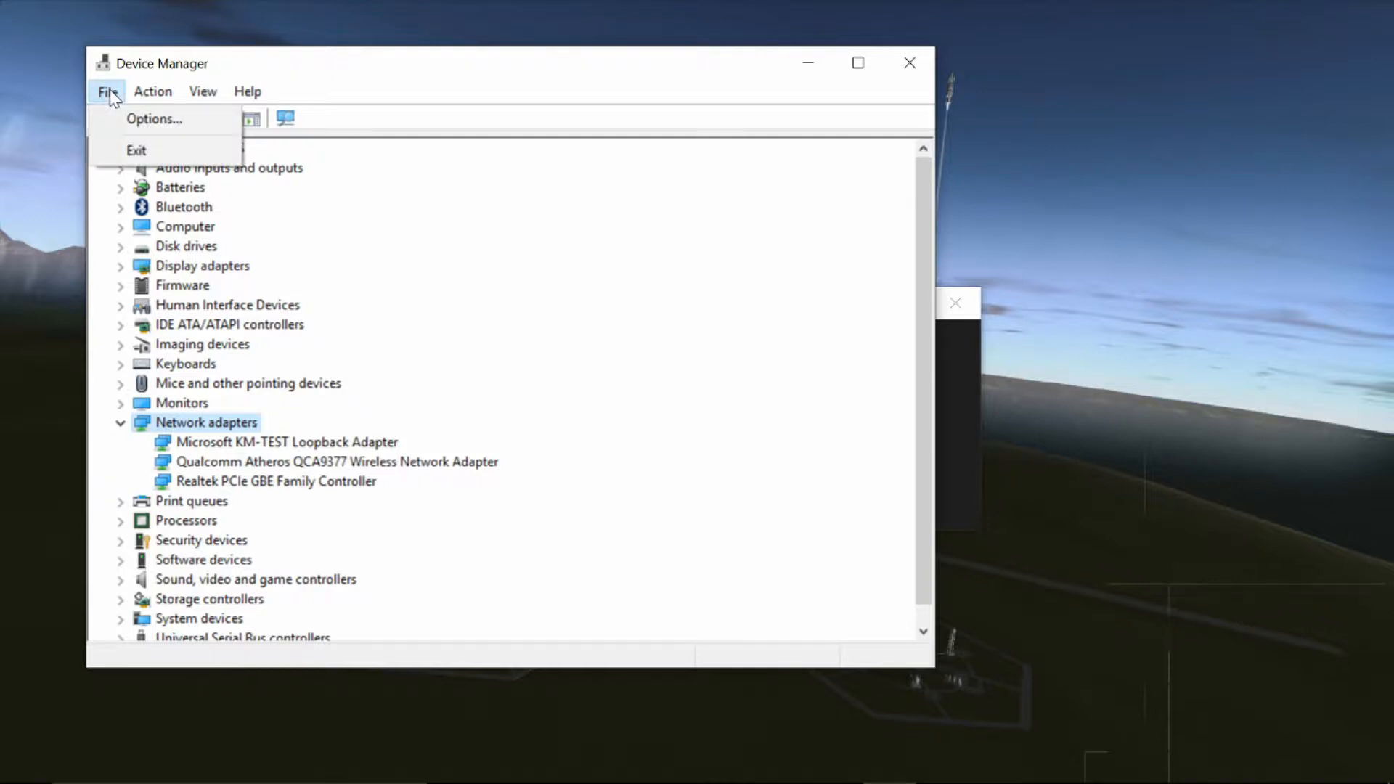
pyautogui.moveTo(154, 100)
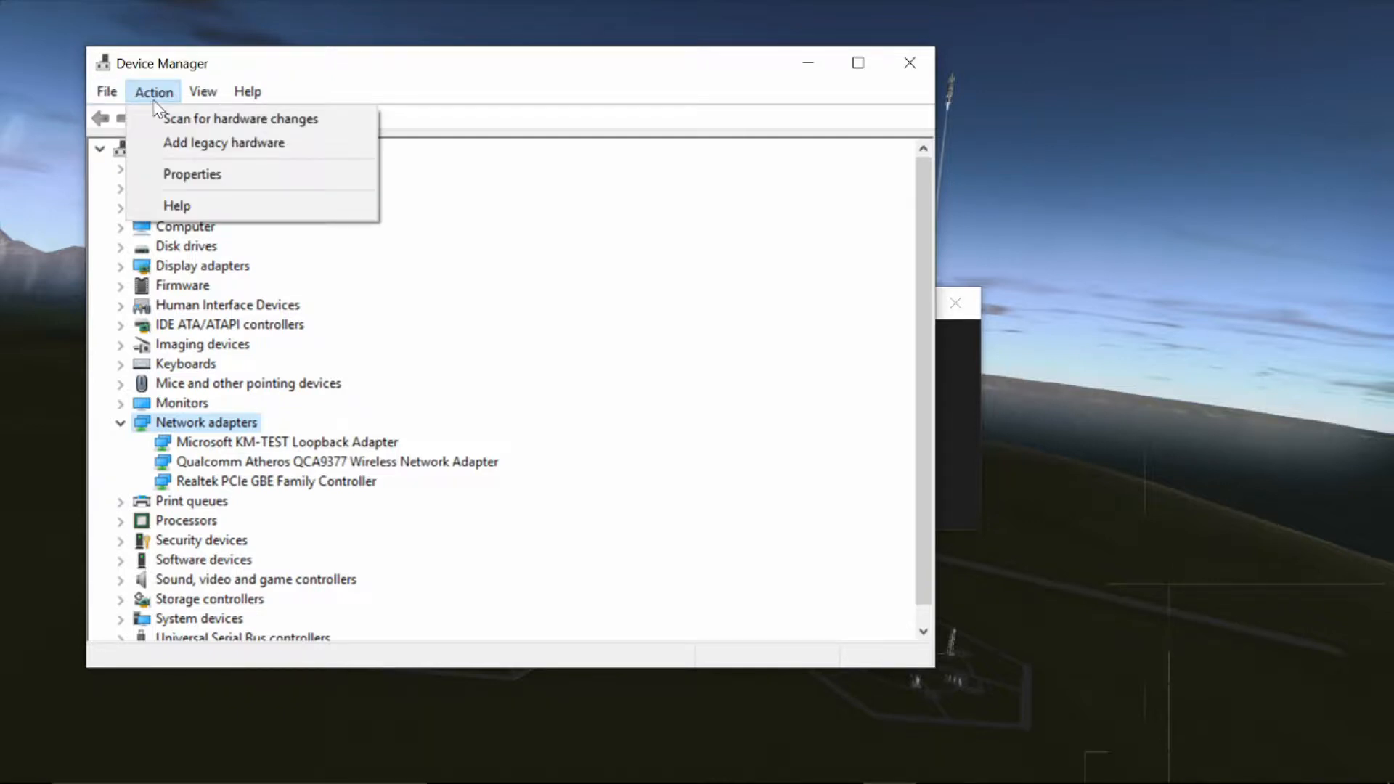
pyautogui.click(168, 145)
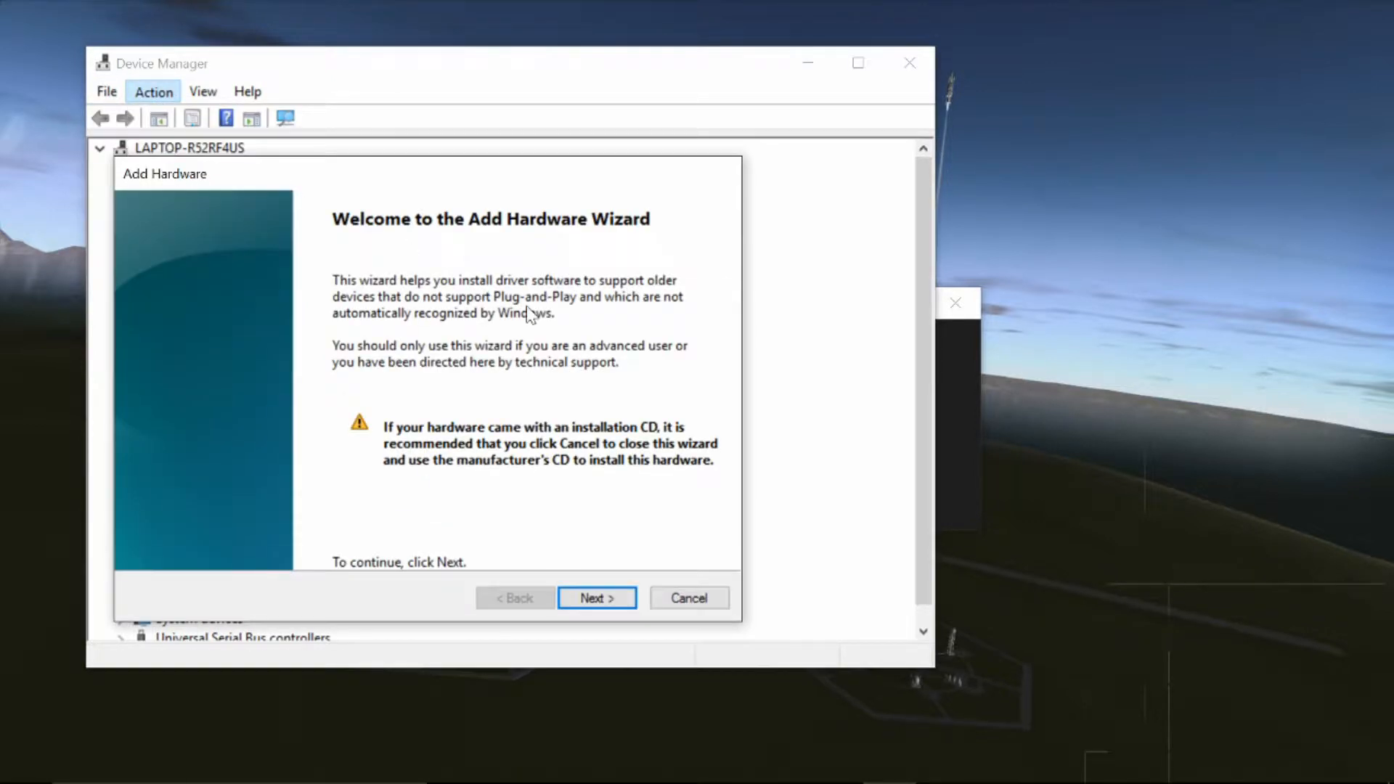
pyautogui.click(592, 597)
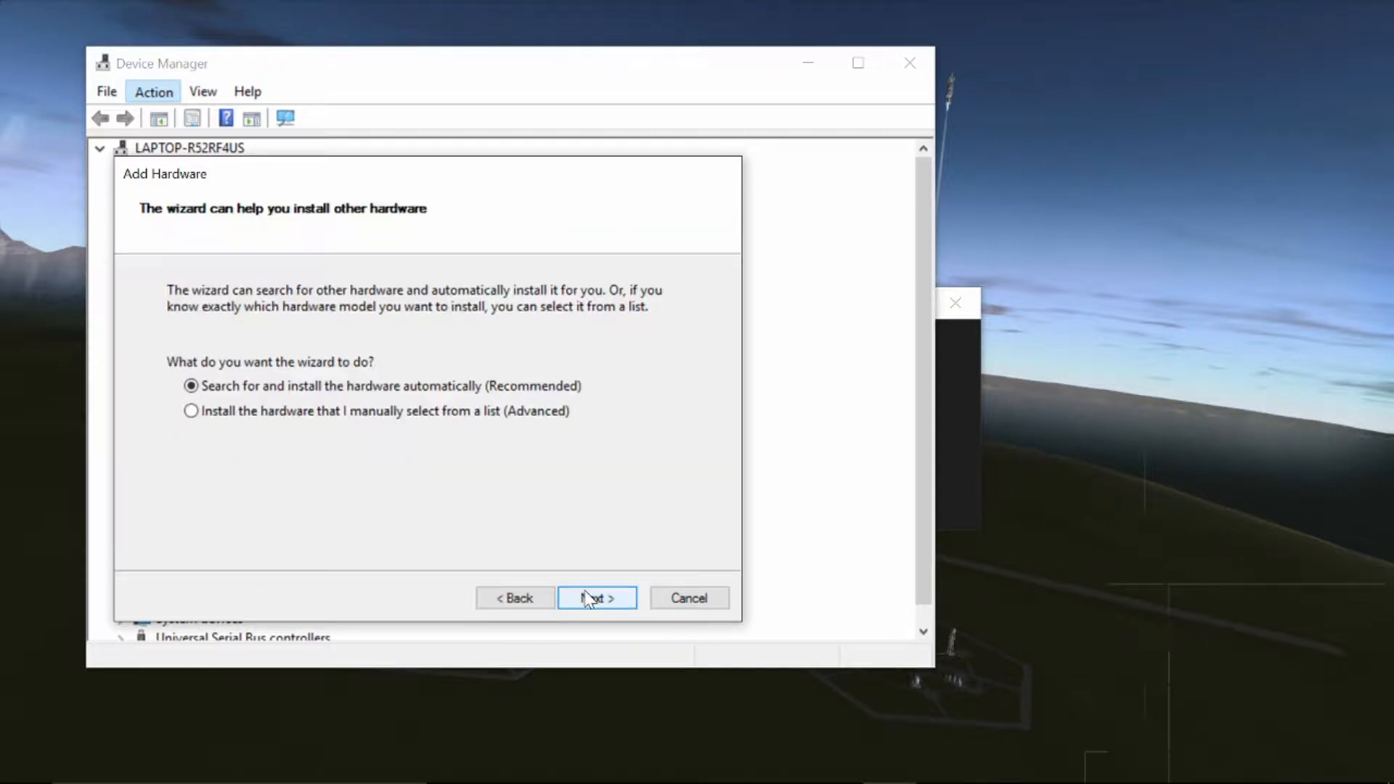
pyautogui.click(545, 412)
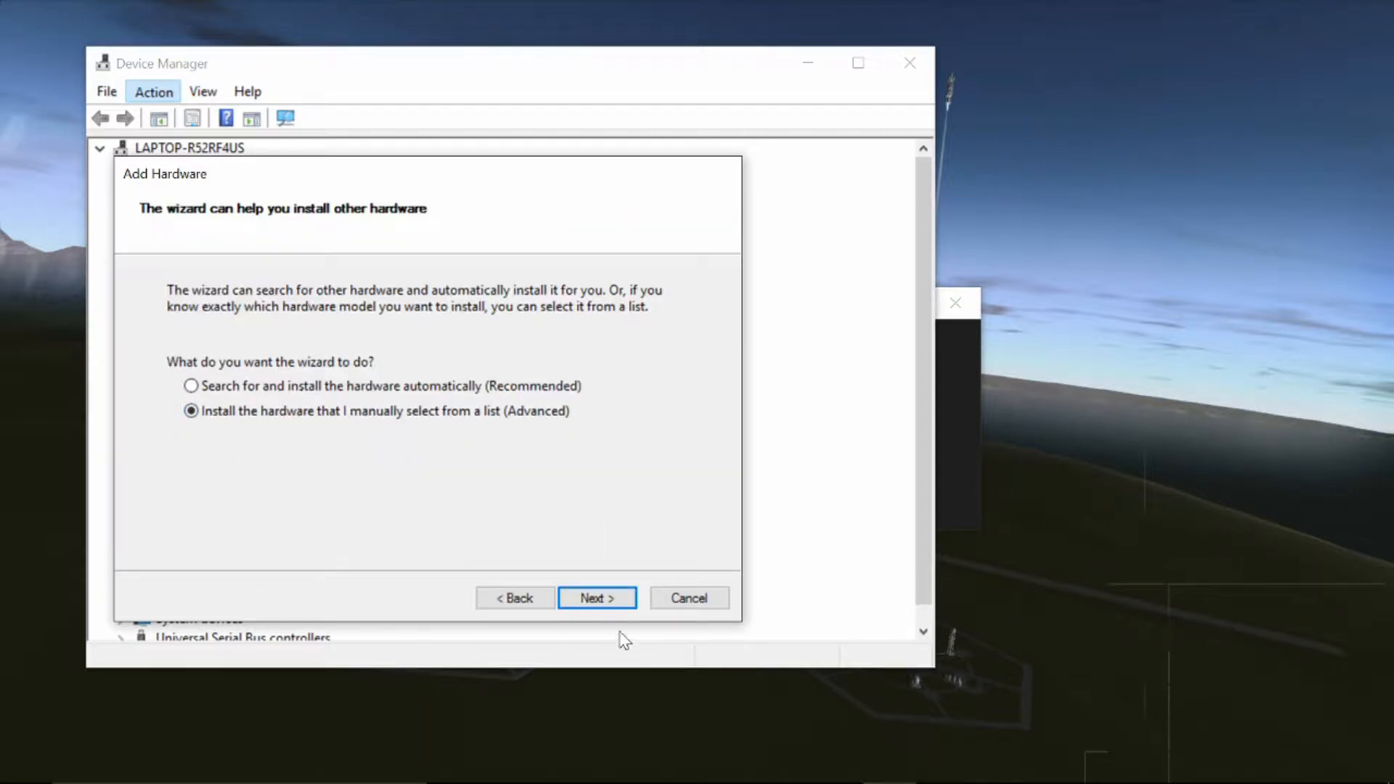
pyautogui.click(597, 598)
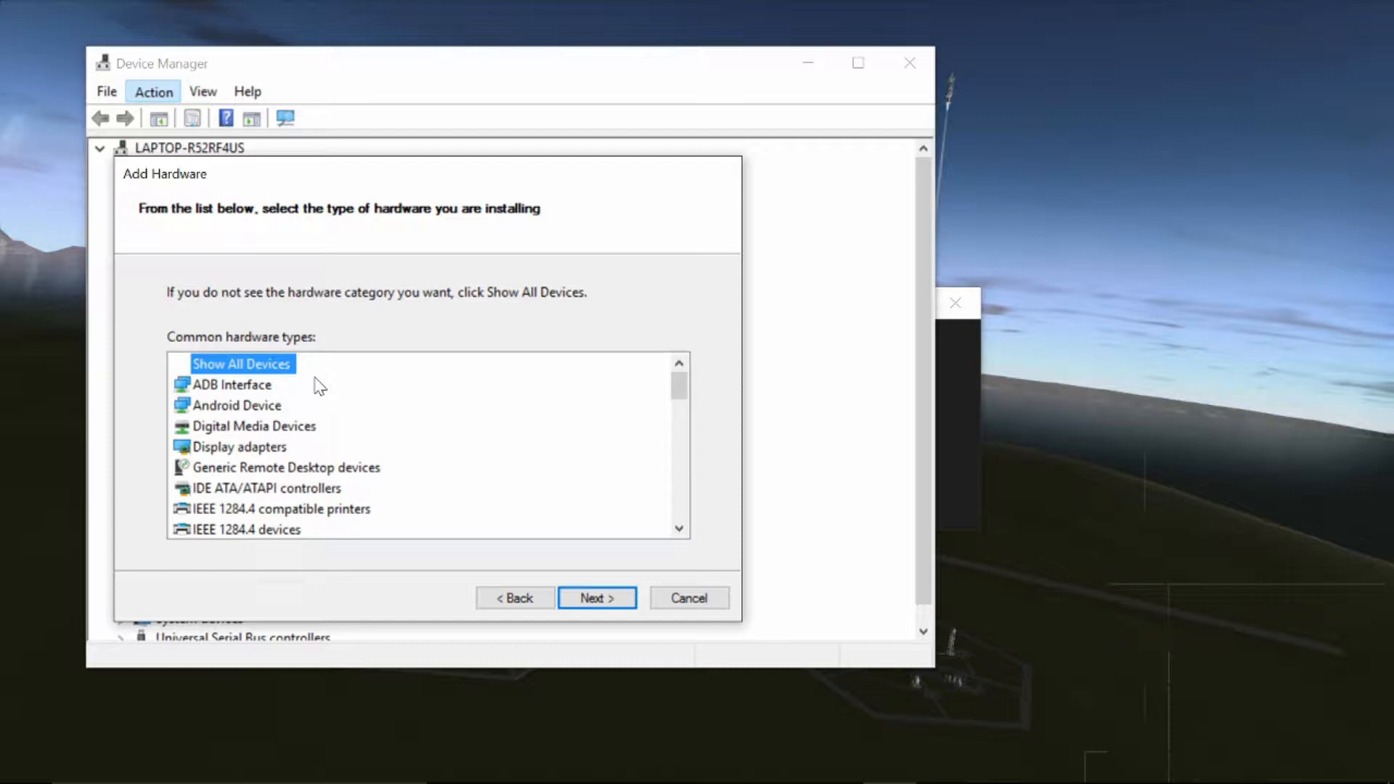
# Choose Network adapters as the type of hardware to install and continue to the driver selection
pyautogui.scroll(-3, 320, 386)
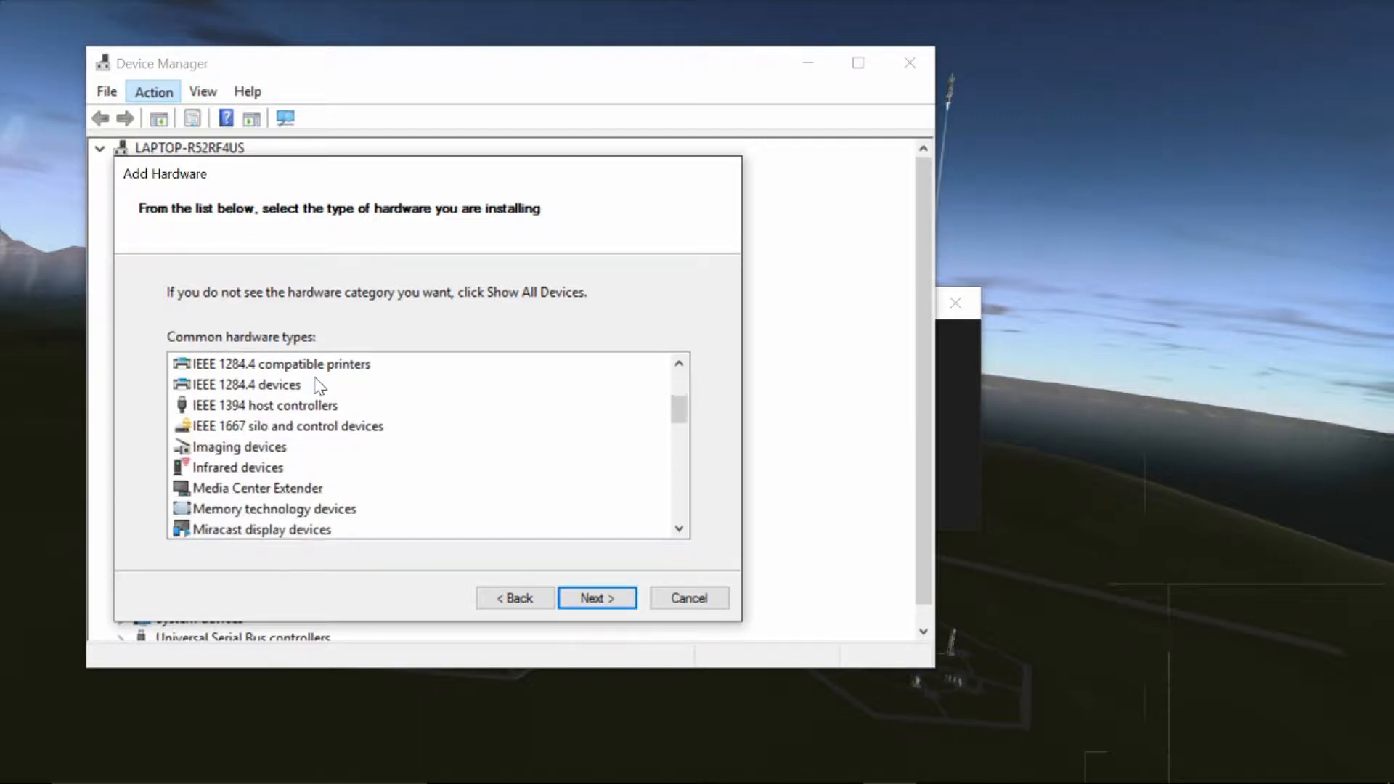
pyautogui.scroll(-1, 319, 386)
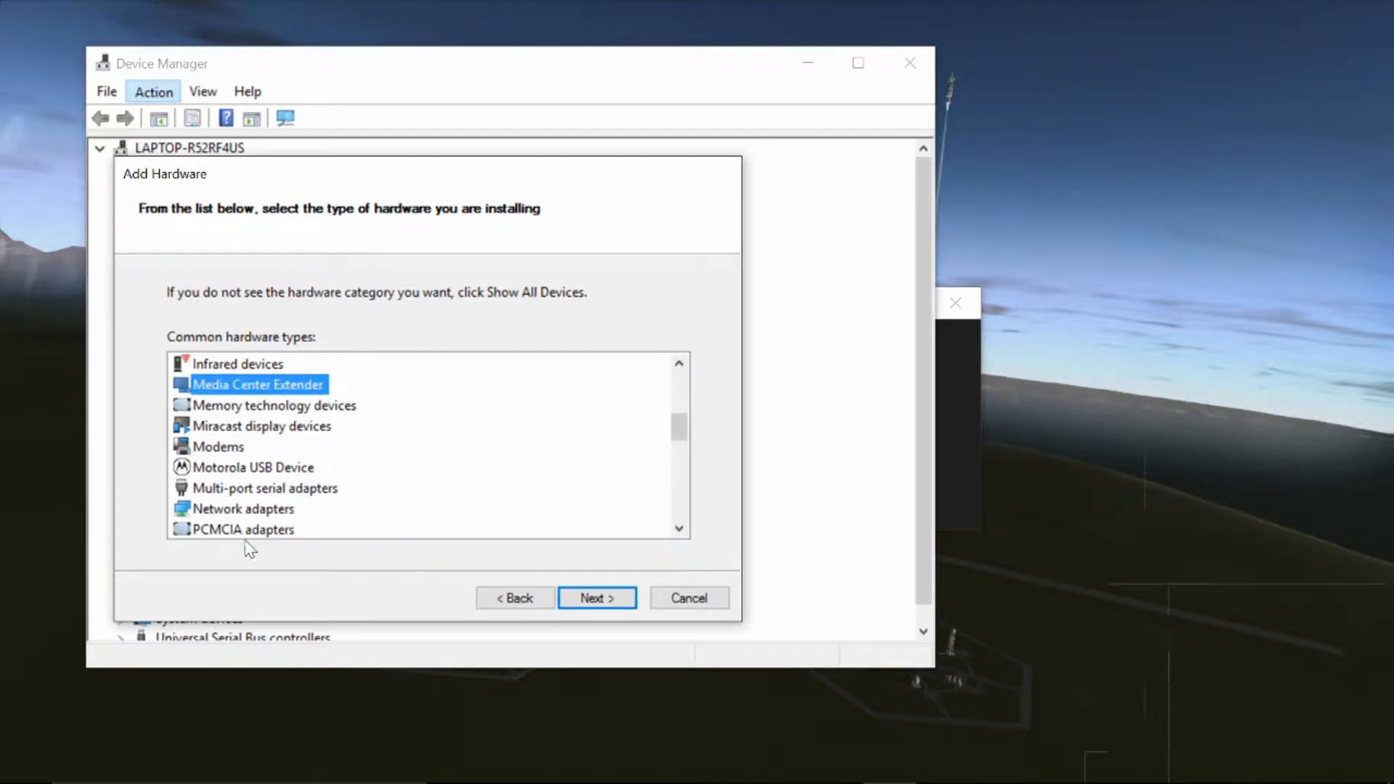
pyautogui.click(243, 509)
pyautogui.click(586, 597)
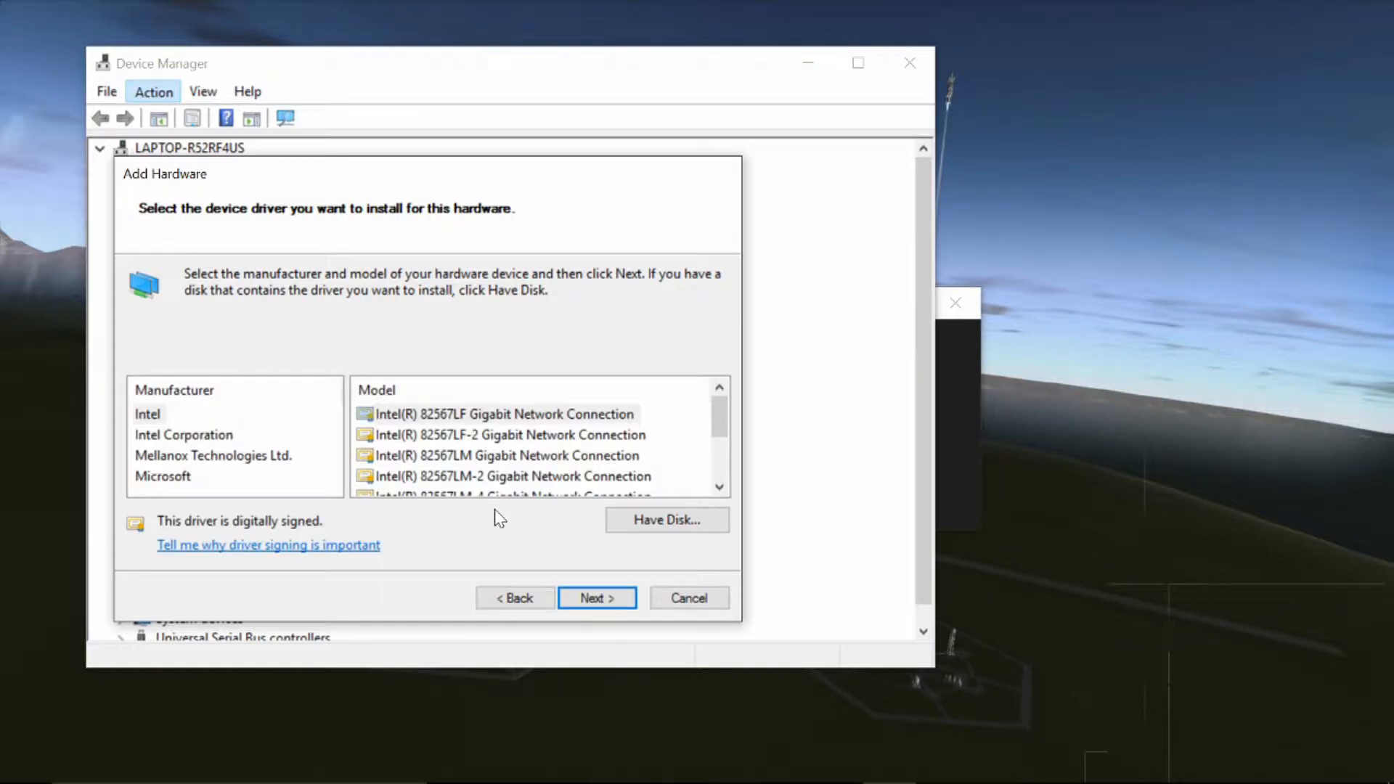
# Select Microsoft as the manufacturer and the Microsoft KM-TEST Loopback Adapter as the model
pyautogui.click(170, 476)
pyautogui.click(501, 433)
pyautogui.scroll(-1, 500, 429)
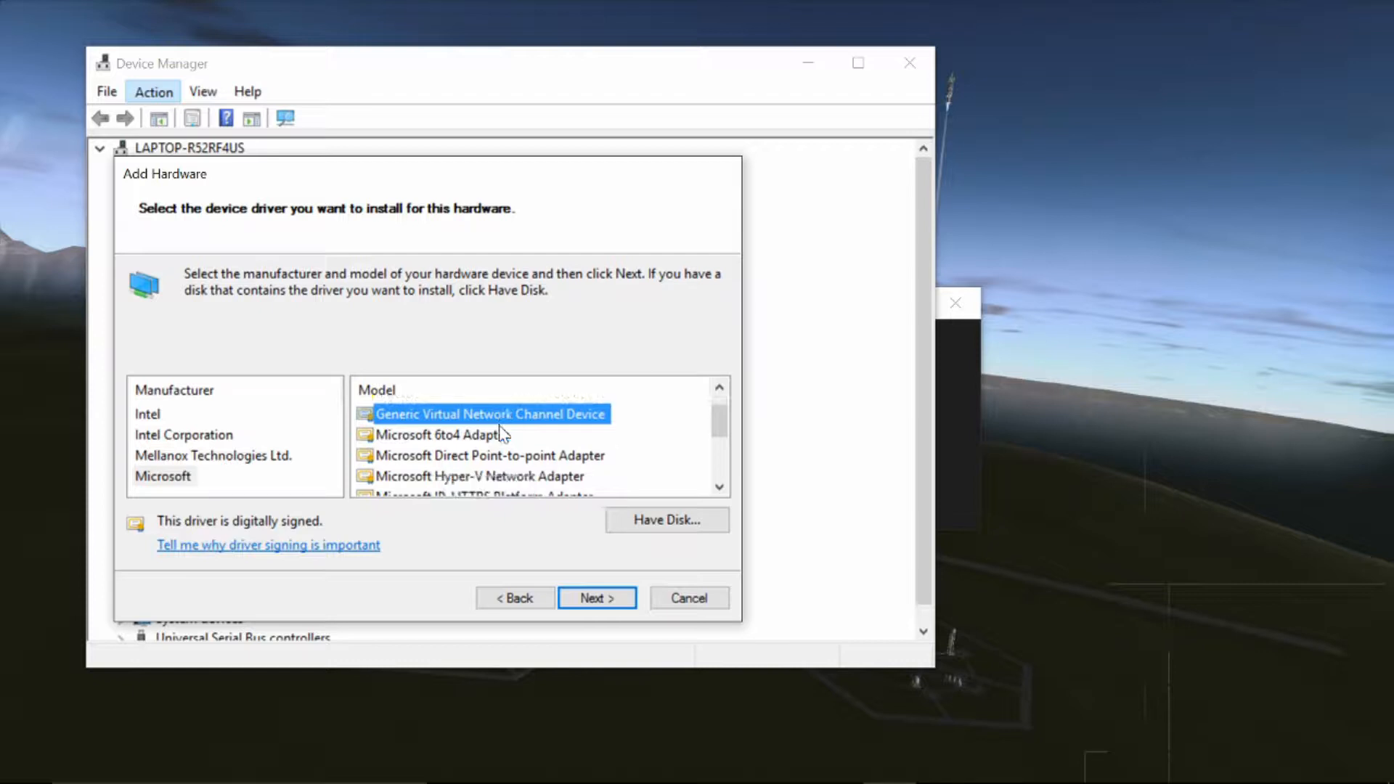
pyautogui.scroll(-2, 501, 433)
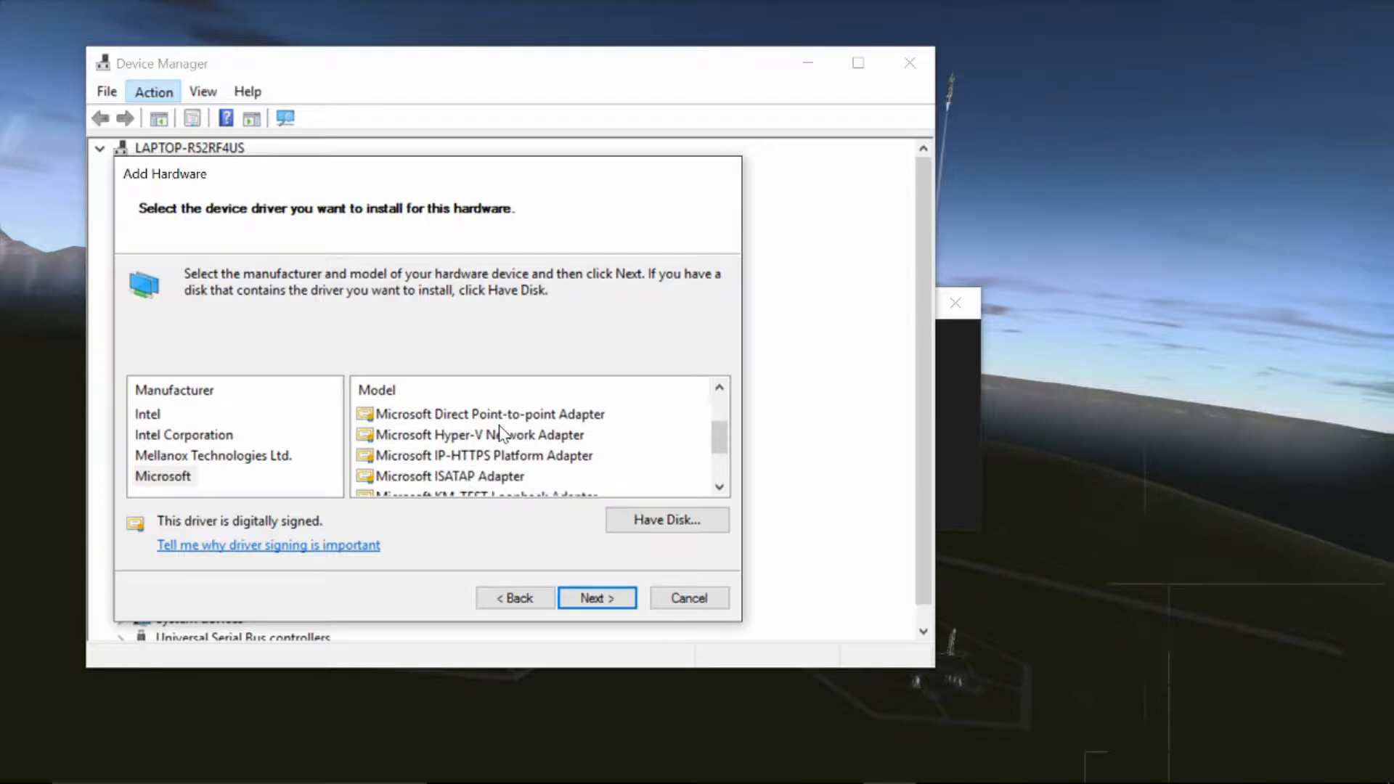
pyautogui.scroll(-1, 501, 433)
pyautogui.click(486, 477)
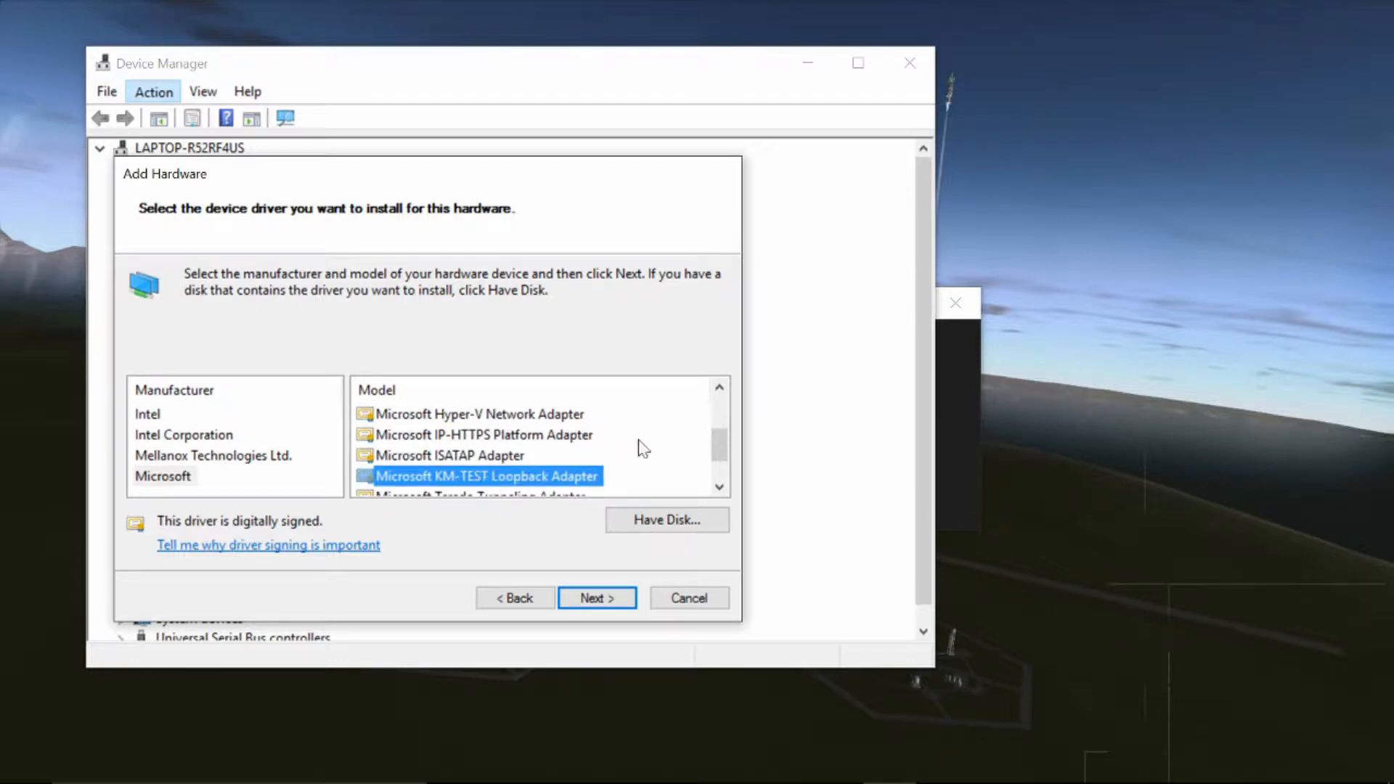
pyautogui.scroll(-2, 643, 448)
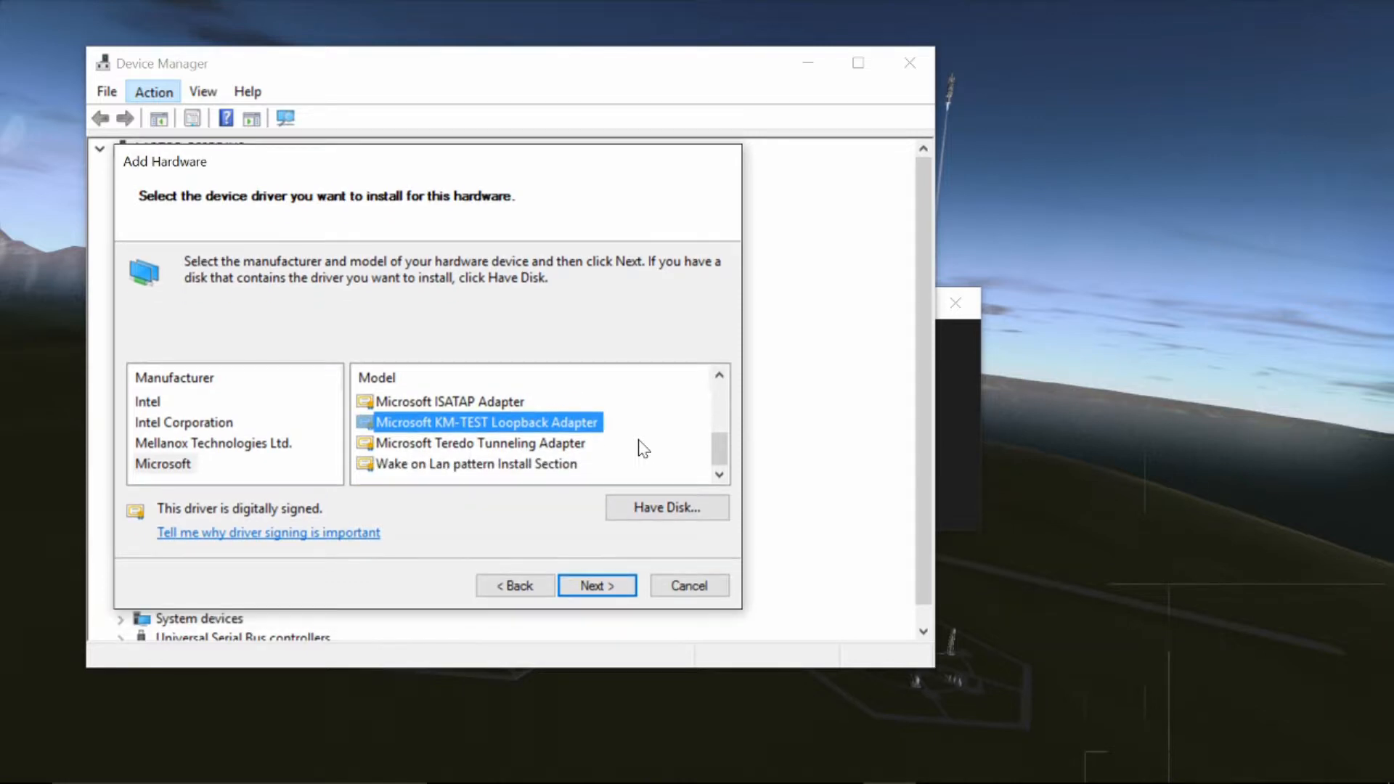
pyautogui.scroll(2, 643, 448)
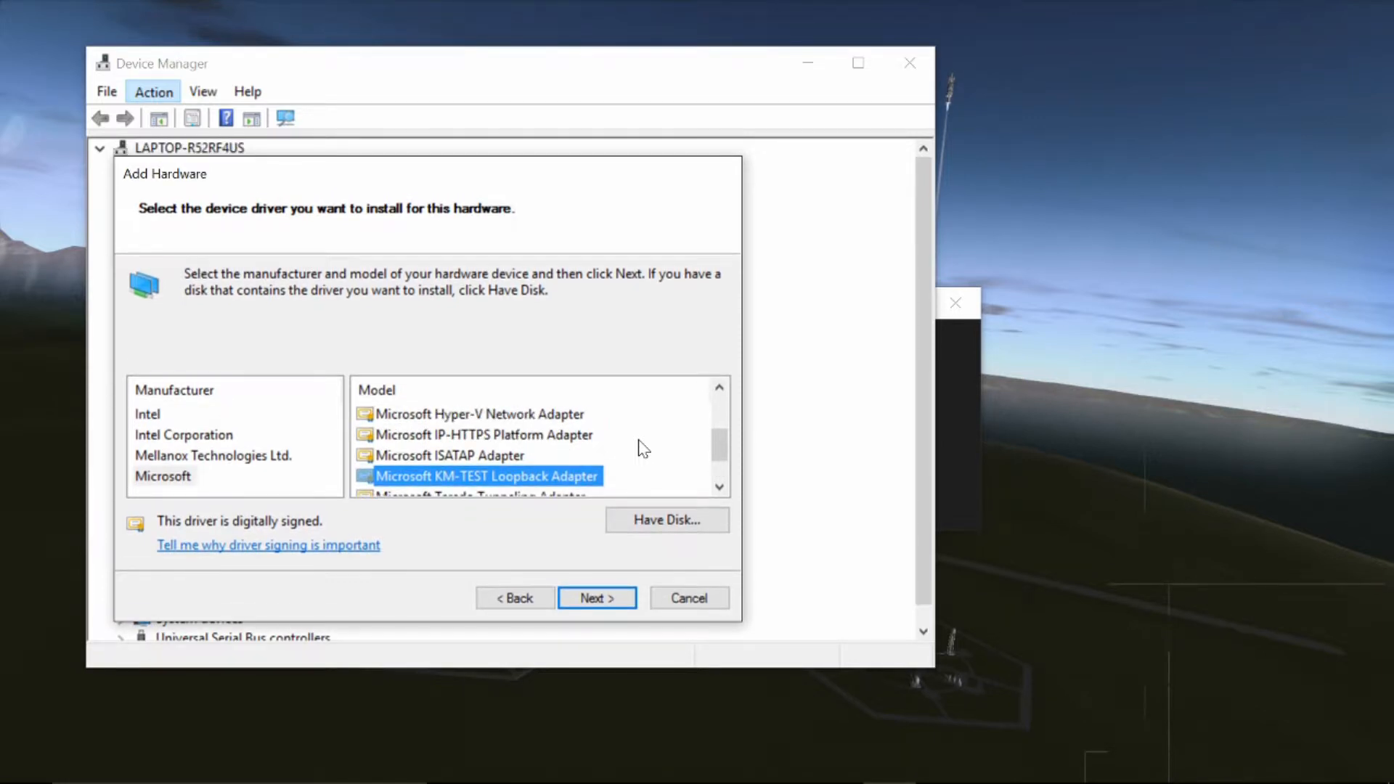
pyautogui.scroll(-2, 643, 448)
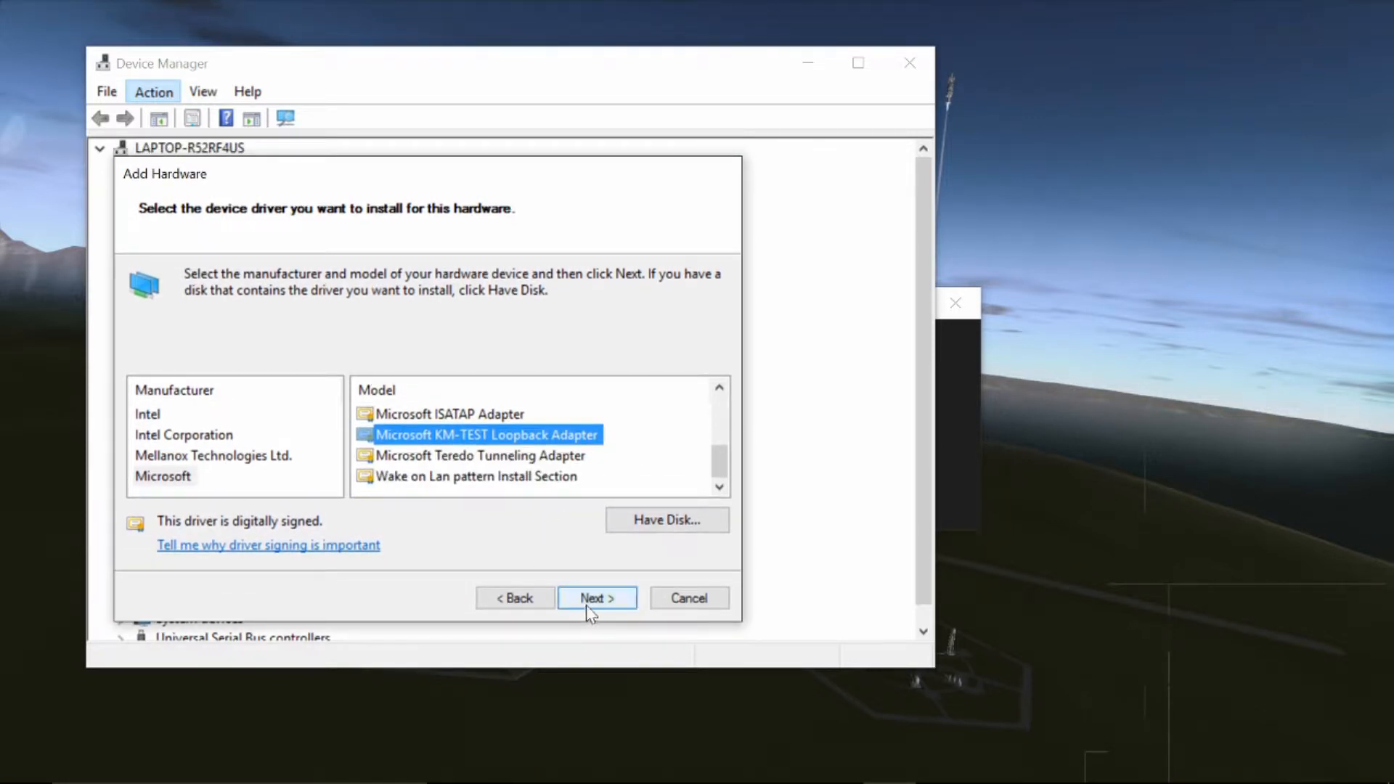
# Install the selected Microsoft KM-TEST Loopback Adapter and finish the Add Hardware wizard
pyautogui.click(586, 604)
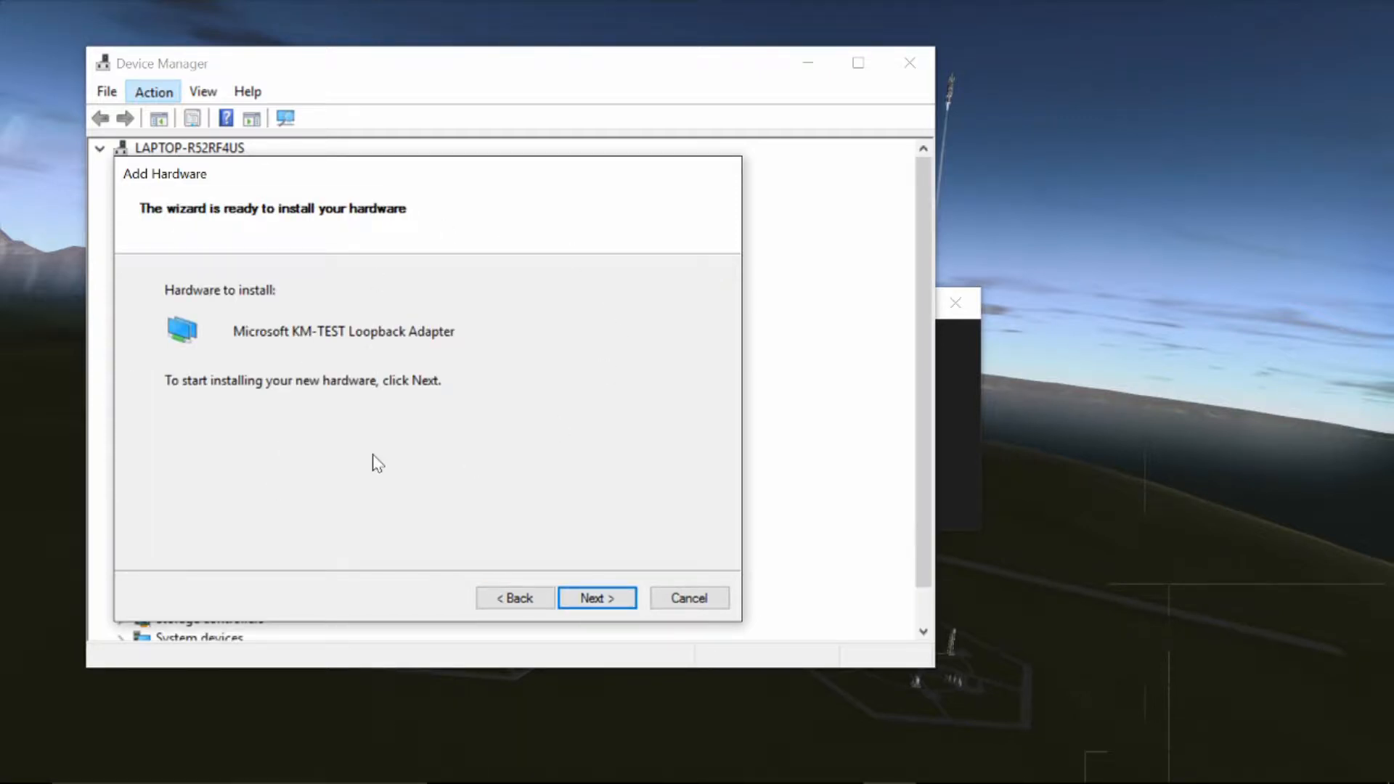
pyautogui.click(606, 606)
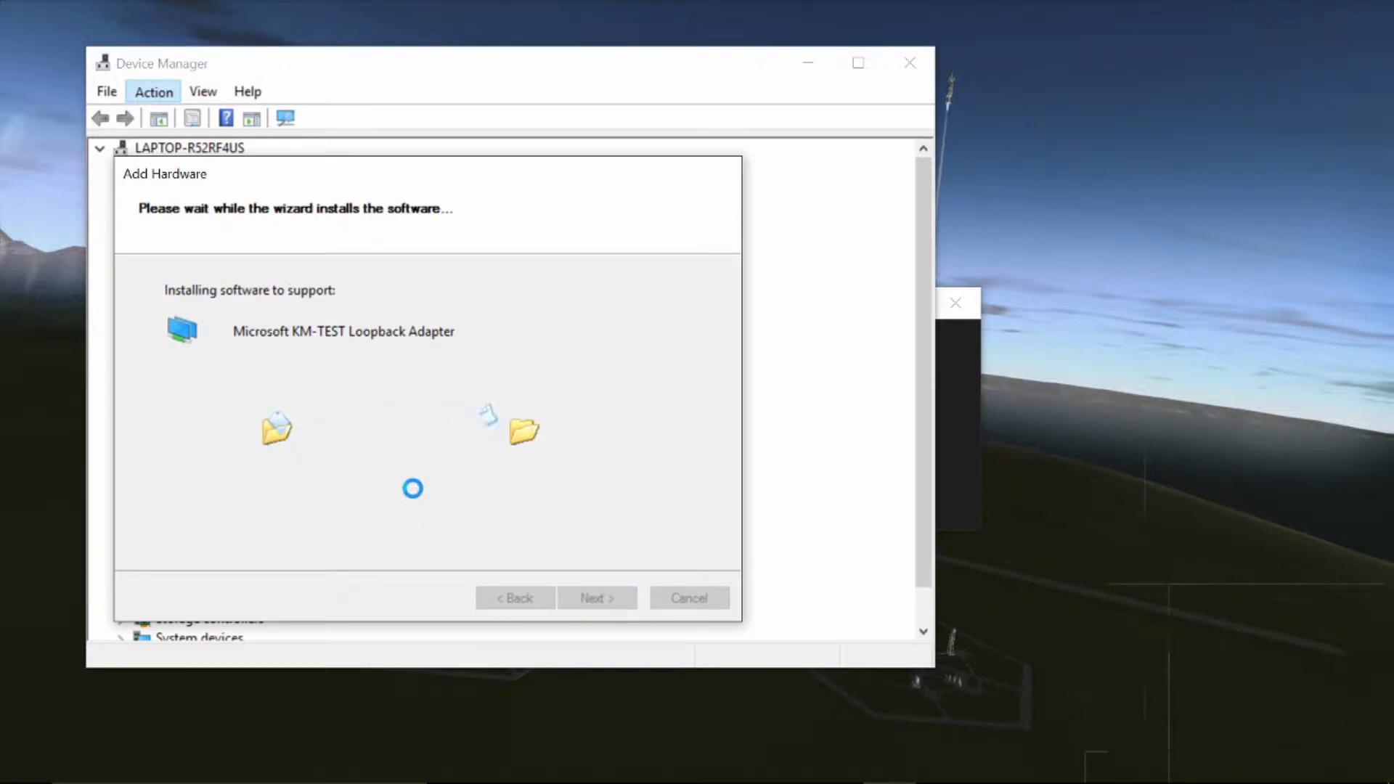
pyautogui.click(608, 600)
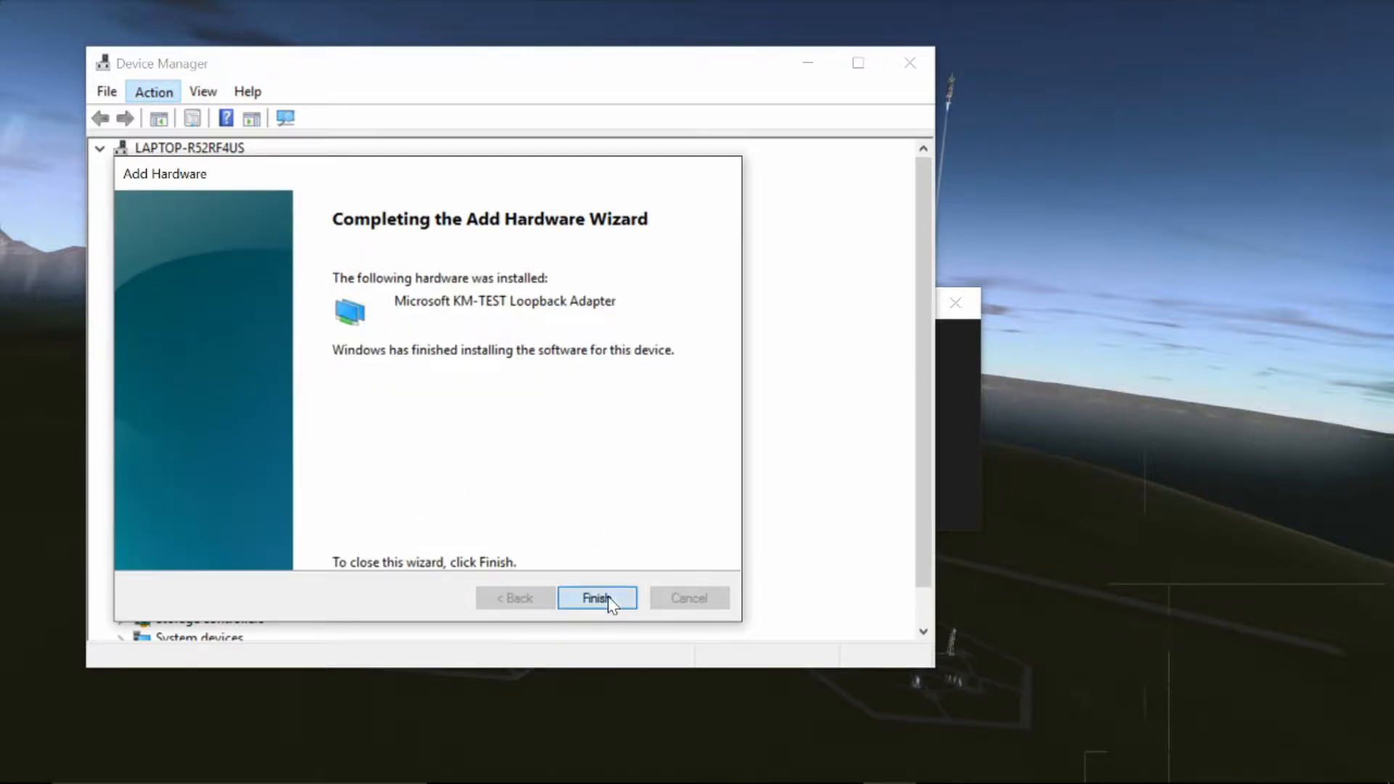
# Uninstall the duplicate Microsoft KM-TEST Loopback Adapter #2 from the network adapters
pyautogui.click(355, 461)
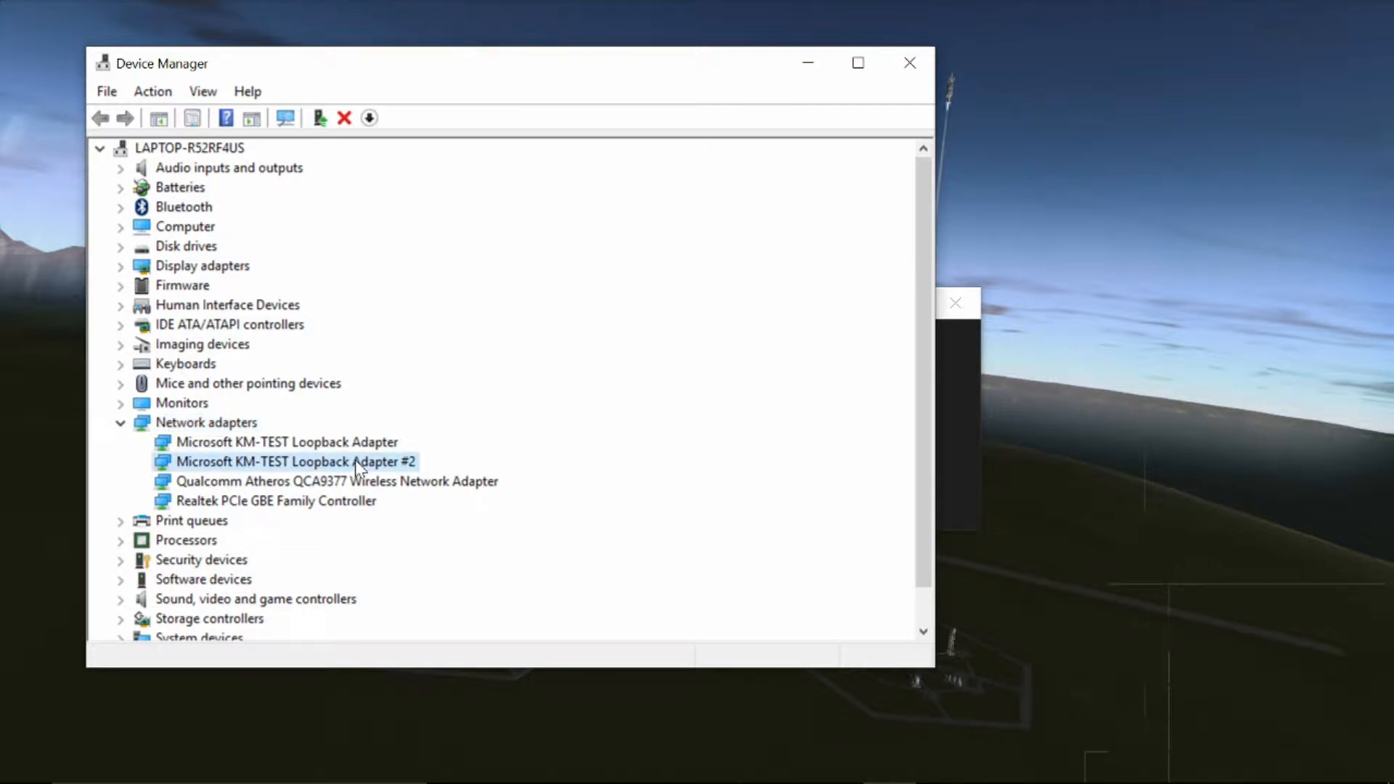
pyautogui.click(344, 118)
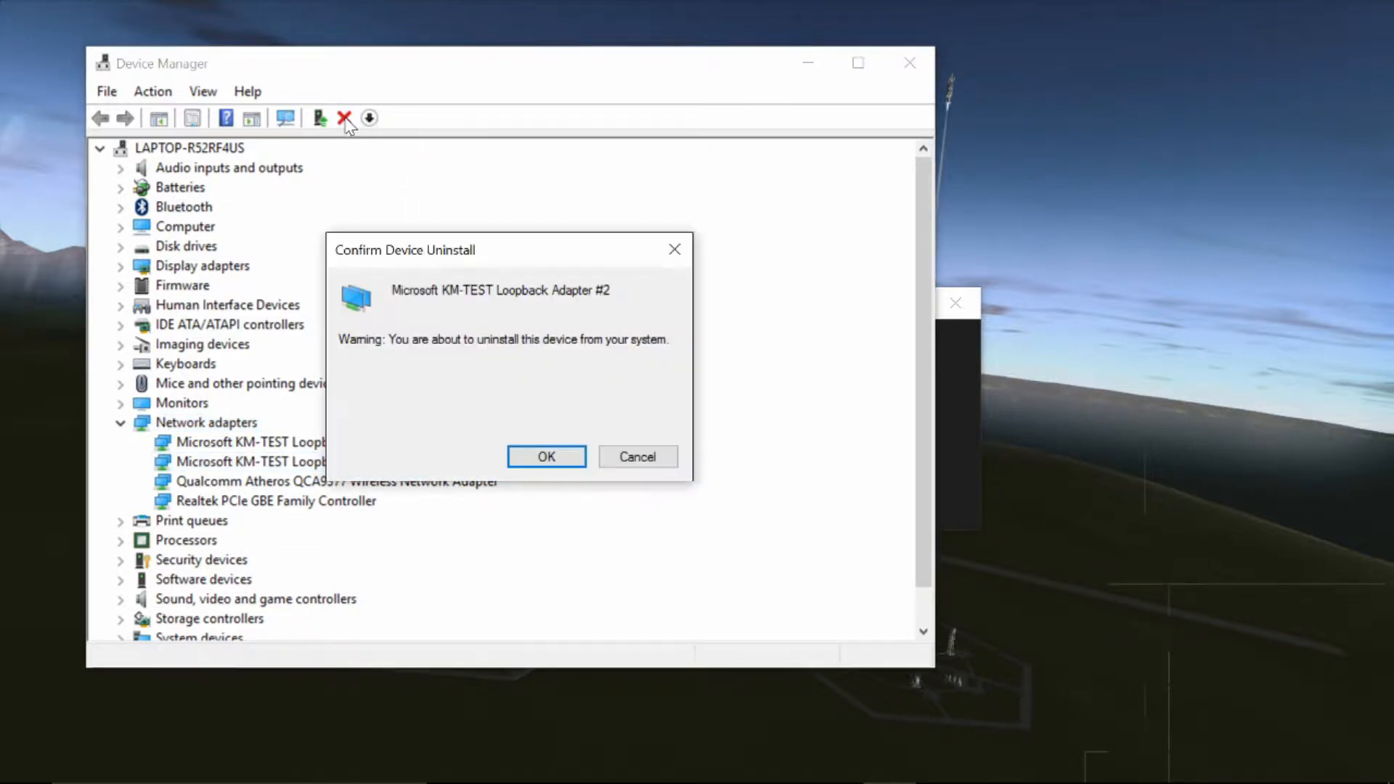
pyautogui.click(546, 457)
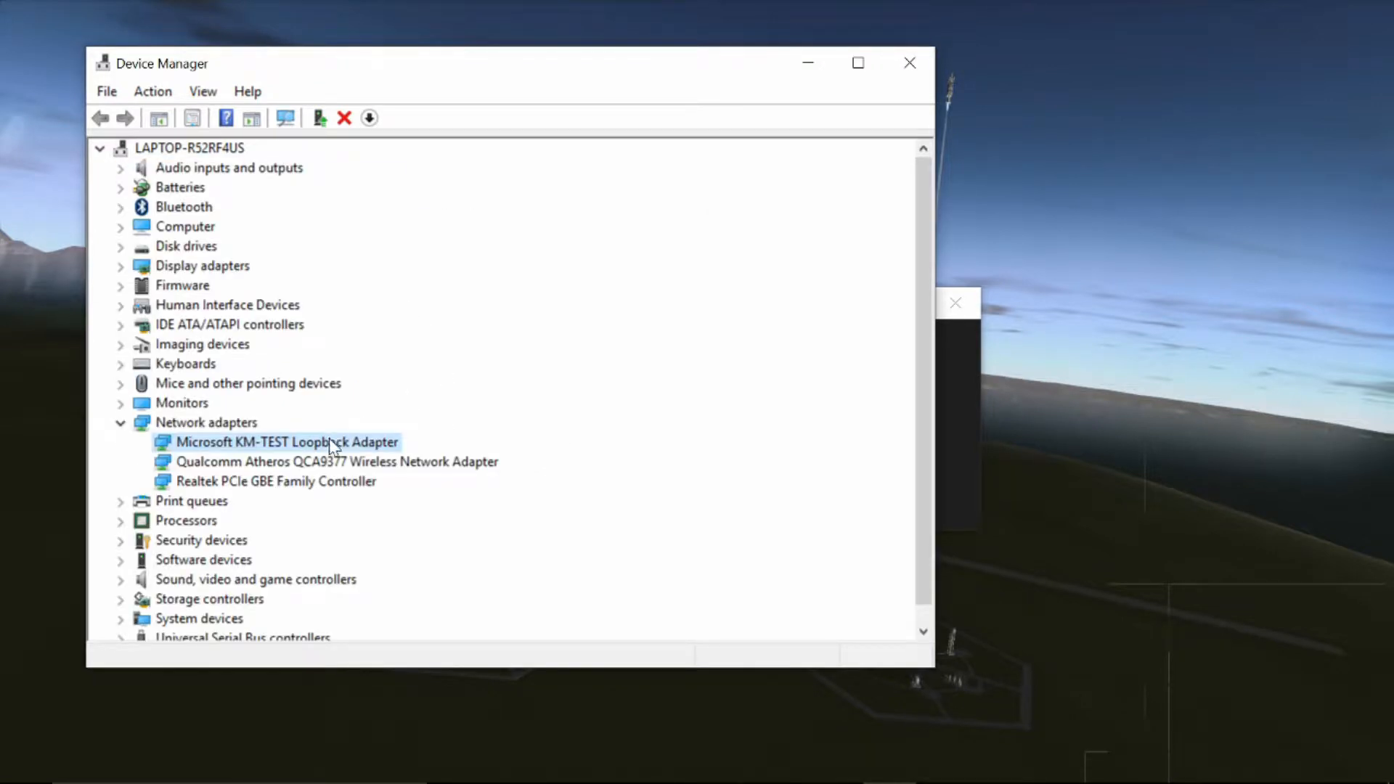
# Close Device Manager and check the list of available network connections for the loopback adapter's network
pyautogui.click(908, 63)
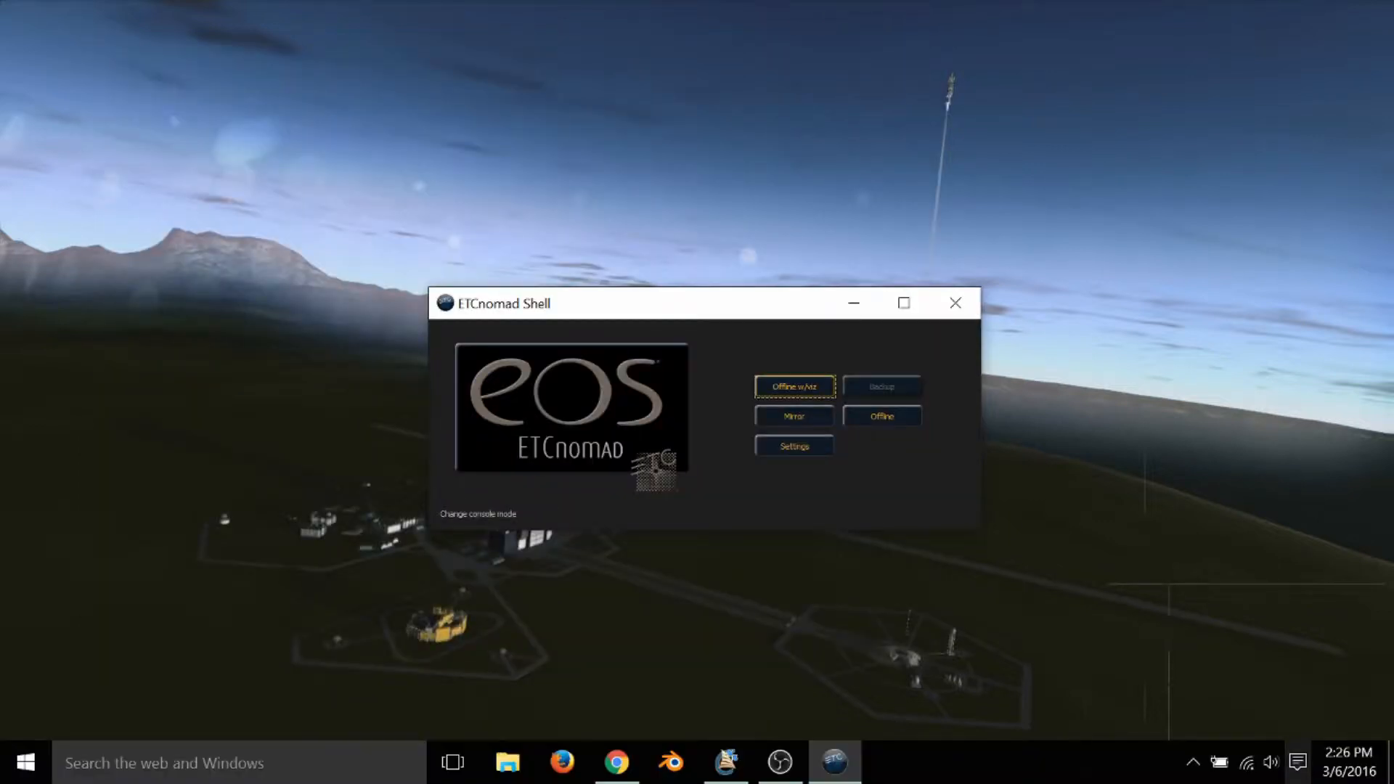
pyautogui.click(1247, 762)
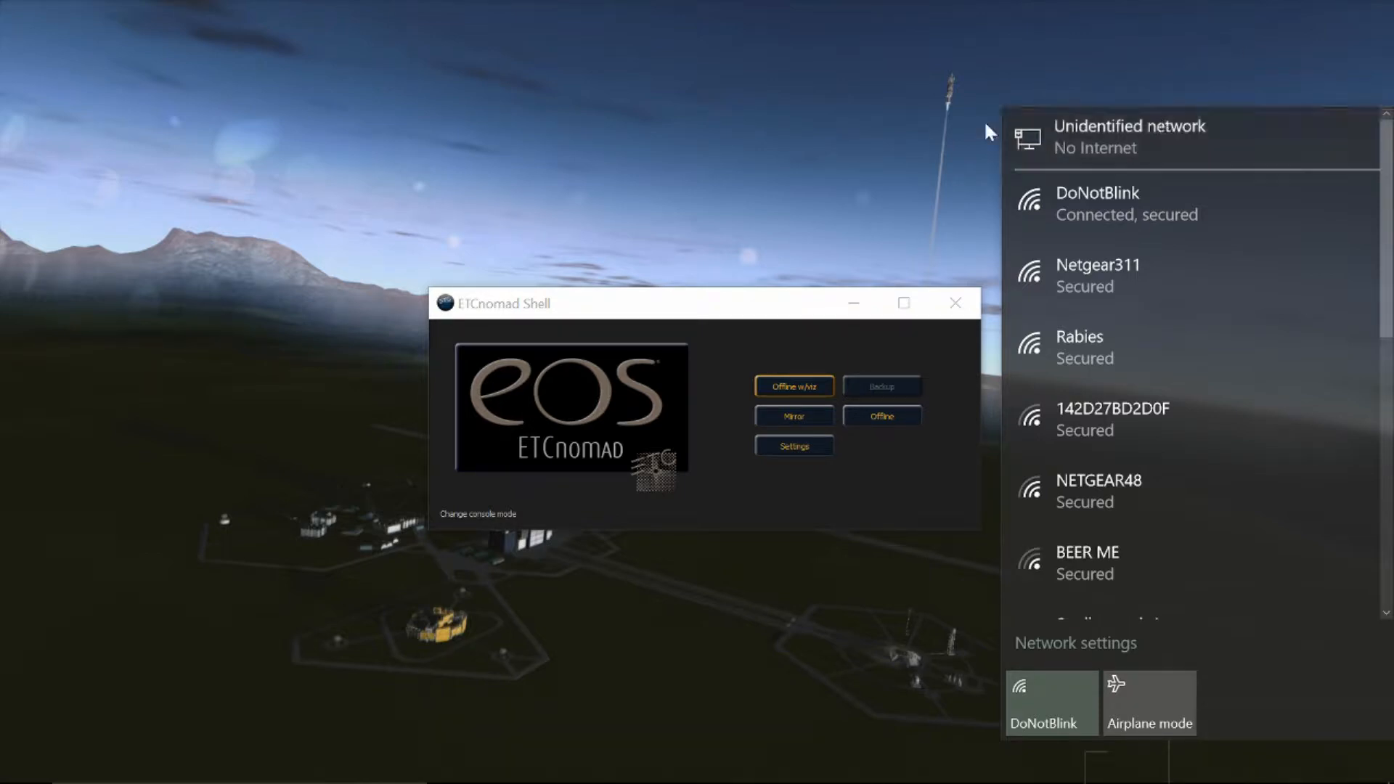
pyautogui.scroll(-2, 1121, 392)
pyautogui.scroll(2, 1118, 382)
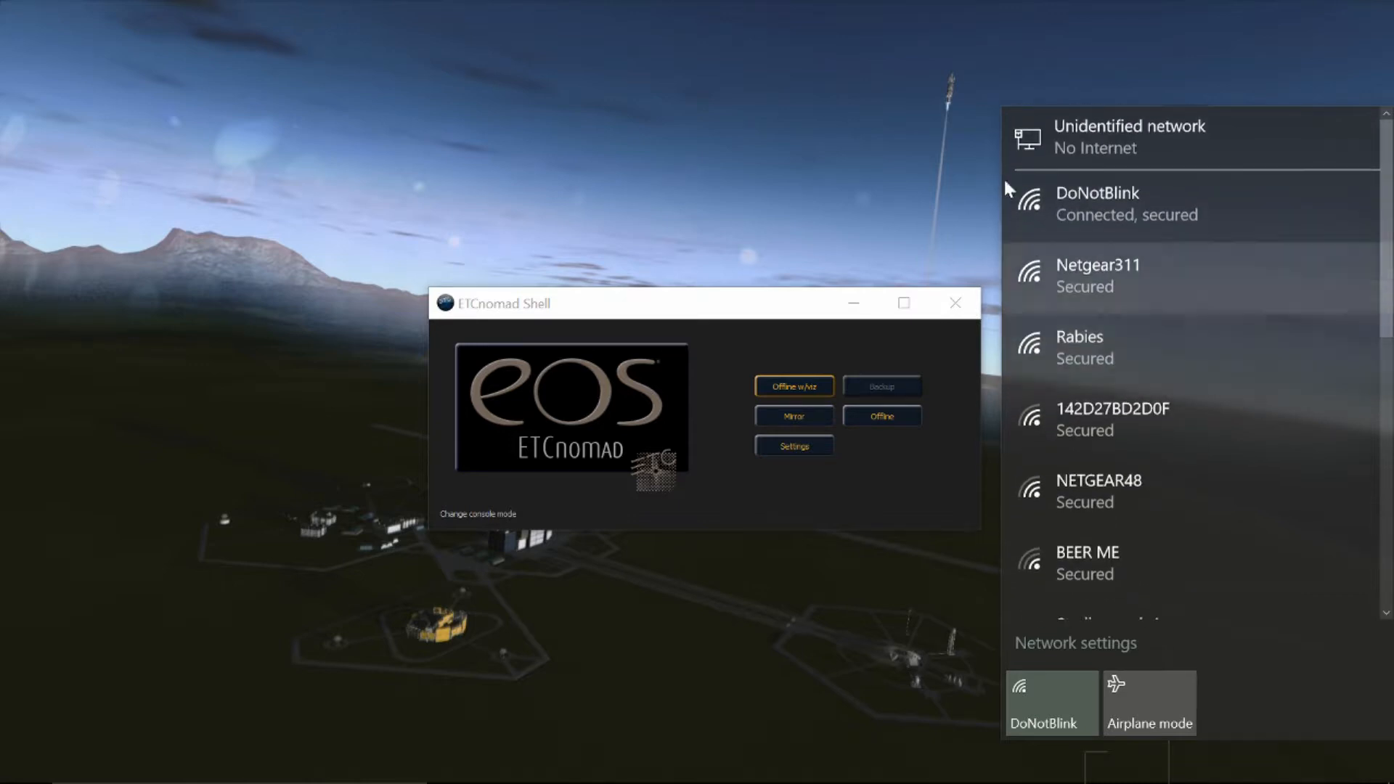
pyautogui.click(970, 128)
pyautogui.moveTo(826, 780)
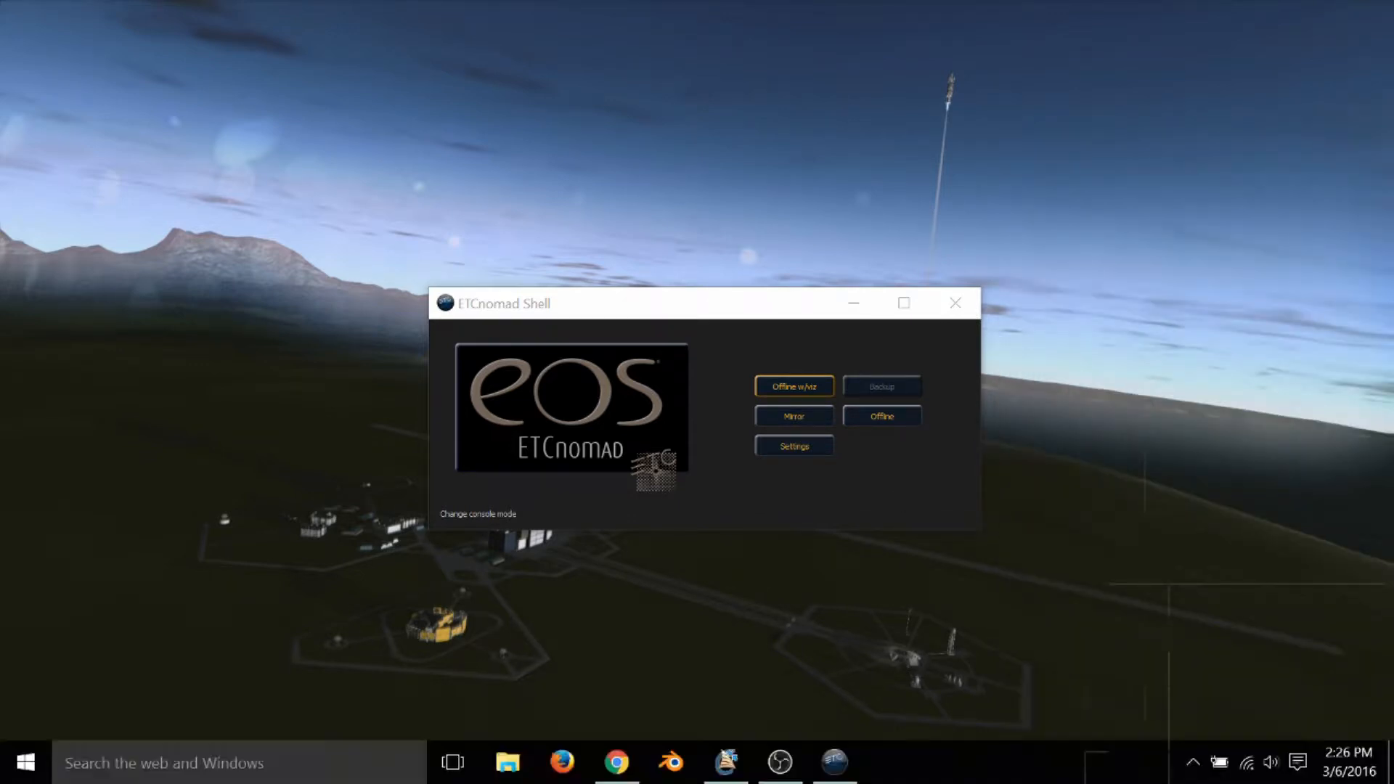
# View the Ethernet settings of the unidentified network, and close the Settings window
pyautogui.click(1245, 770)
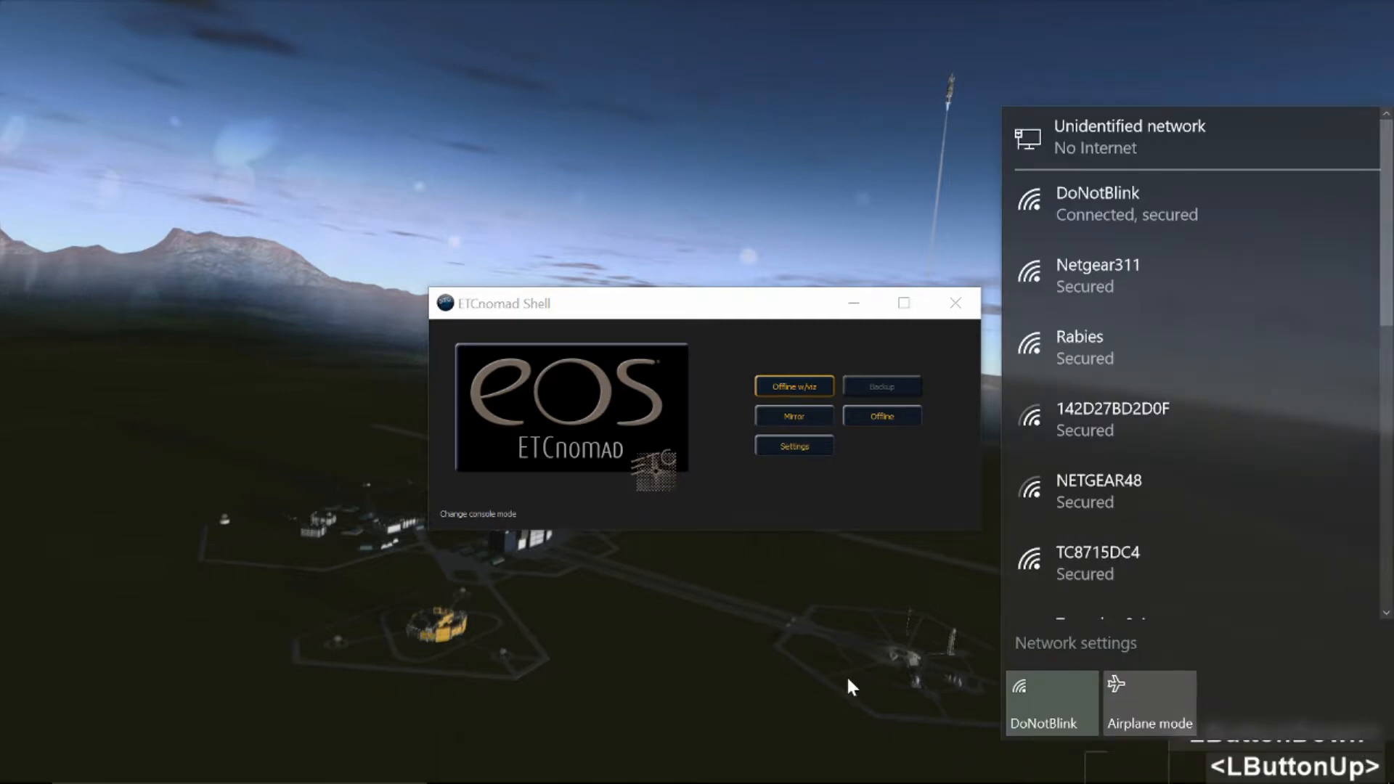
pyautogui.click(1087, 125)
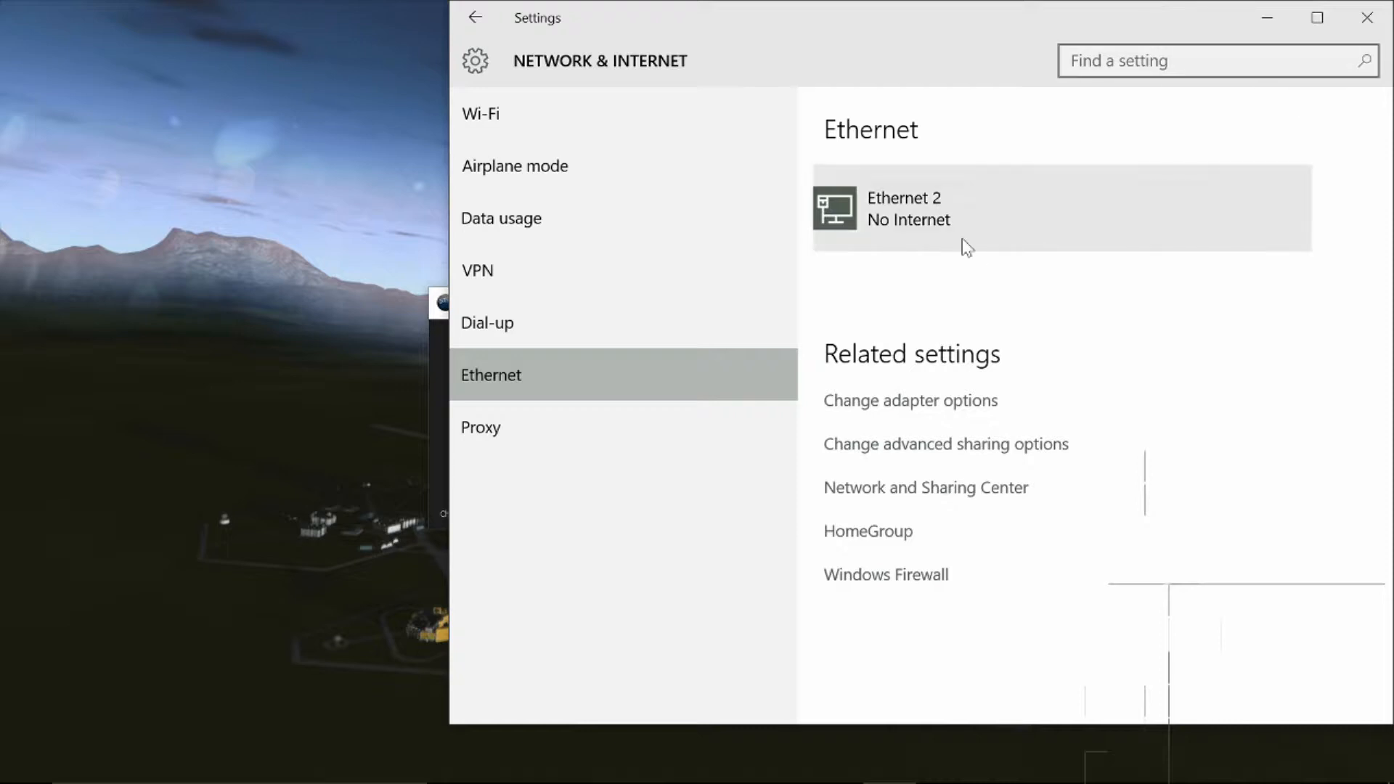
pyautogui.click(1368, 17)
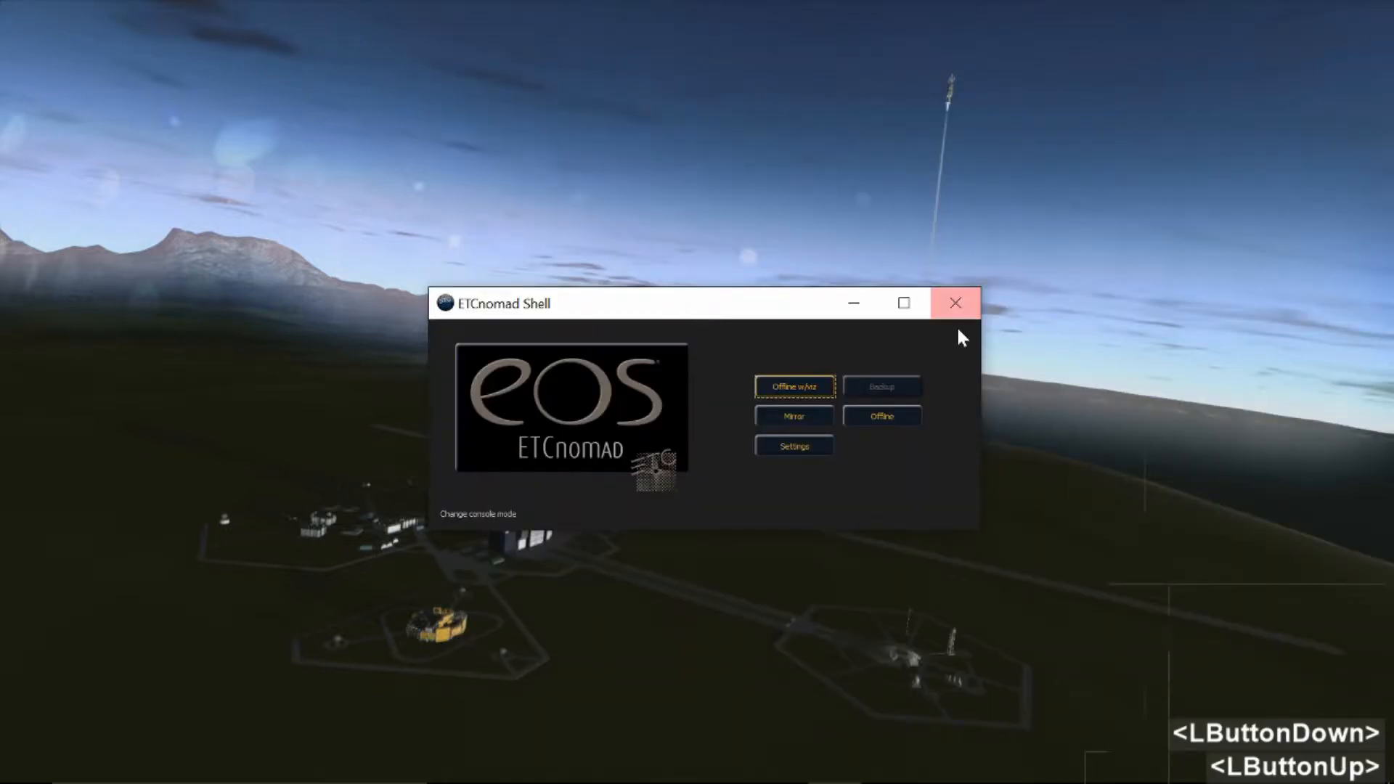
# Open the ETCnomad shell settings, maximize the window and show the Network settings for Ethernet 2
pyautogui.click(772, 449)
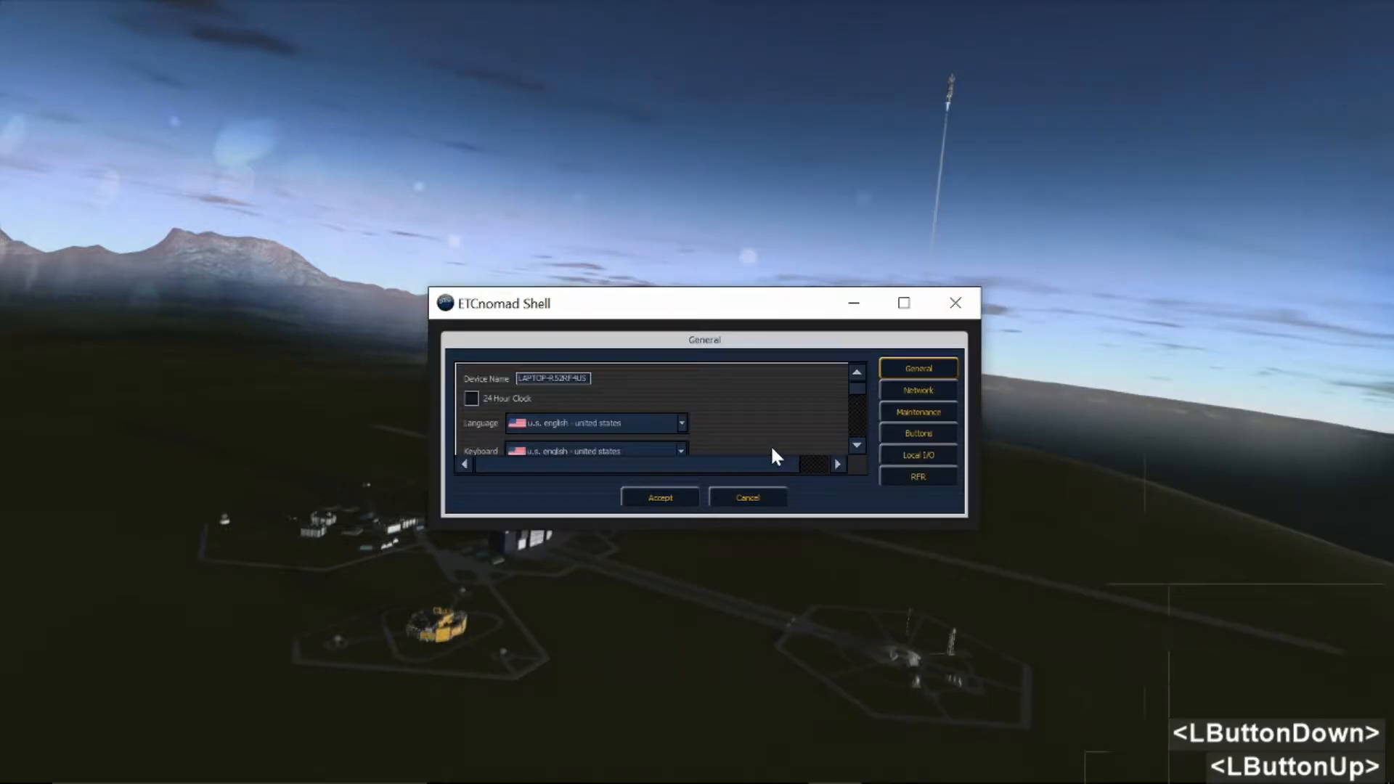
pyautogui.click(904, 303)
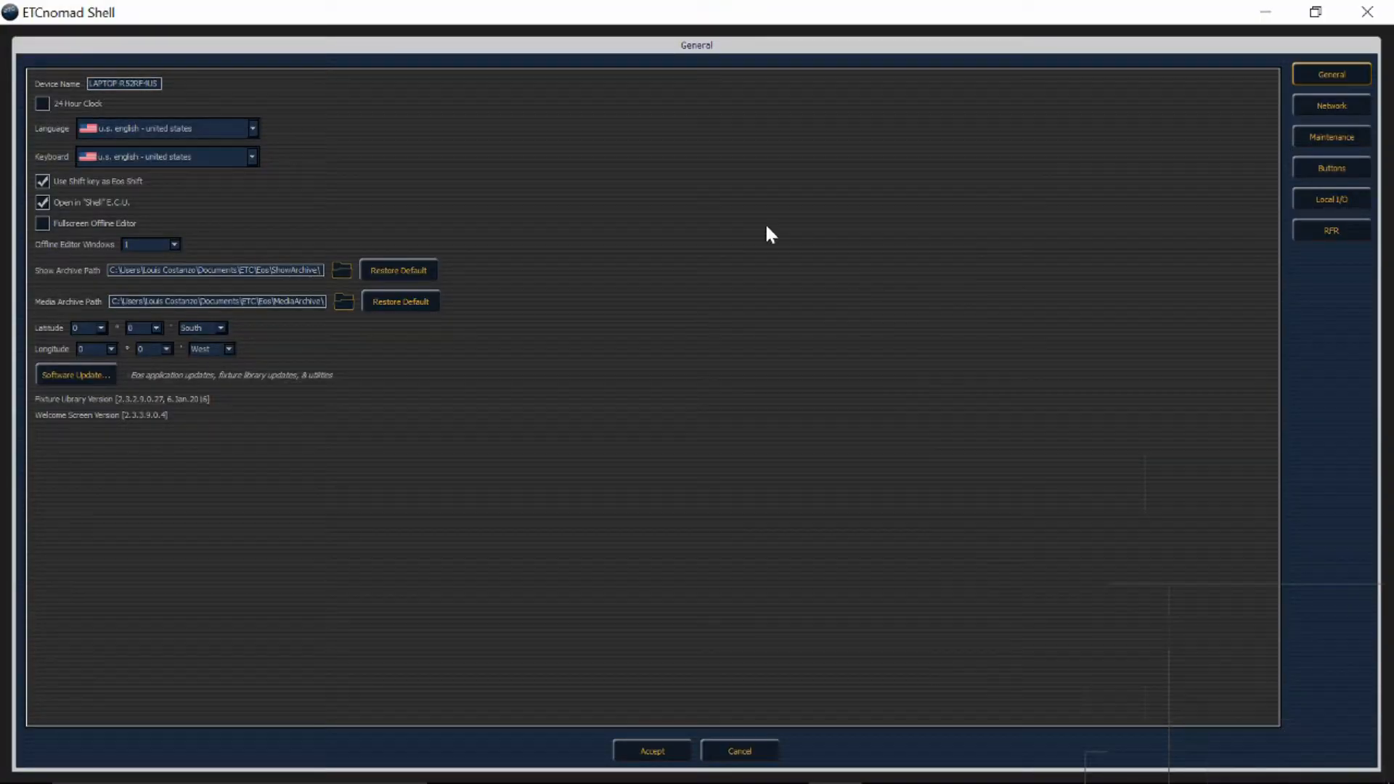
pyautogui.click(1309, 103)
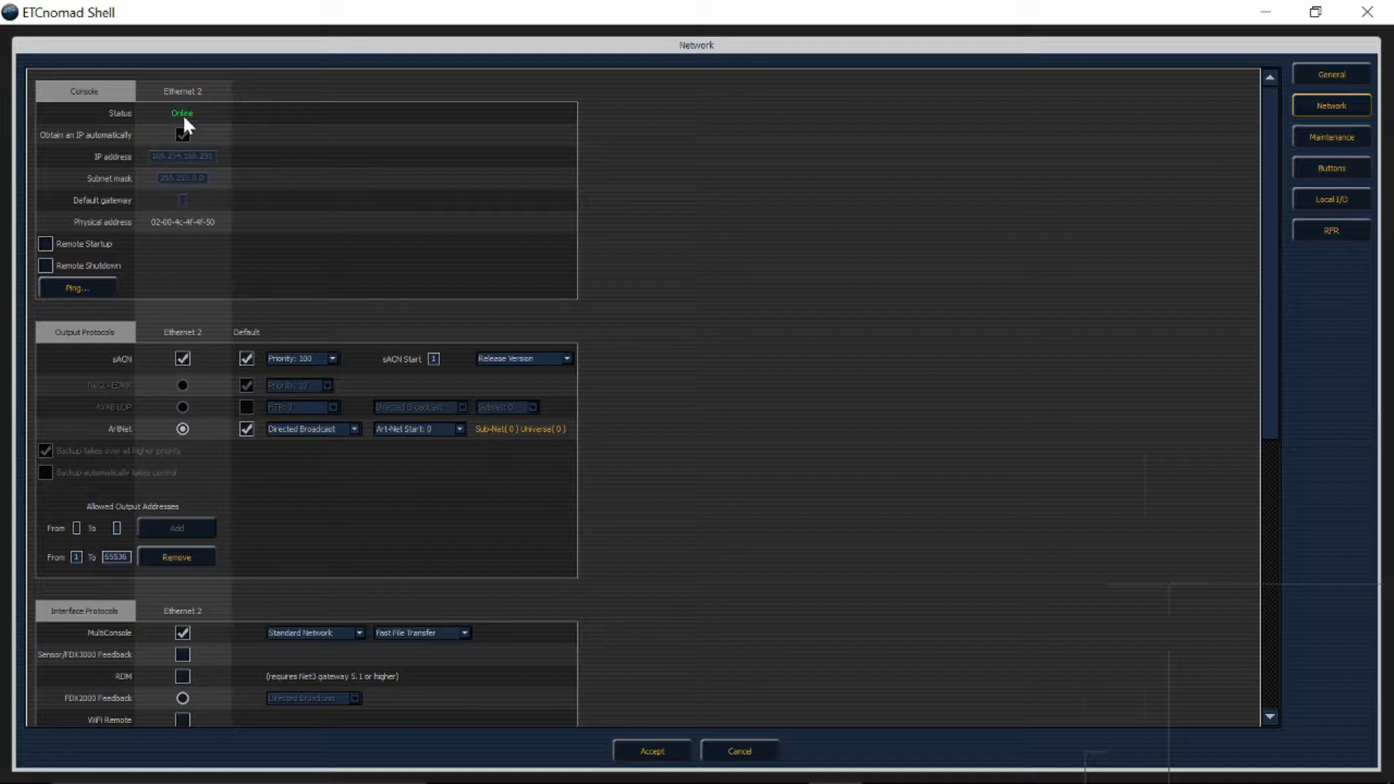
pyautogui.click(182, 135)
# Make sure ArtNet output is enabled on Ethernet 2 and set to Directed Broadcast
pyautogui.click(183, 430)
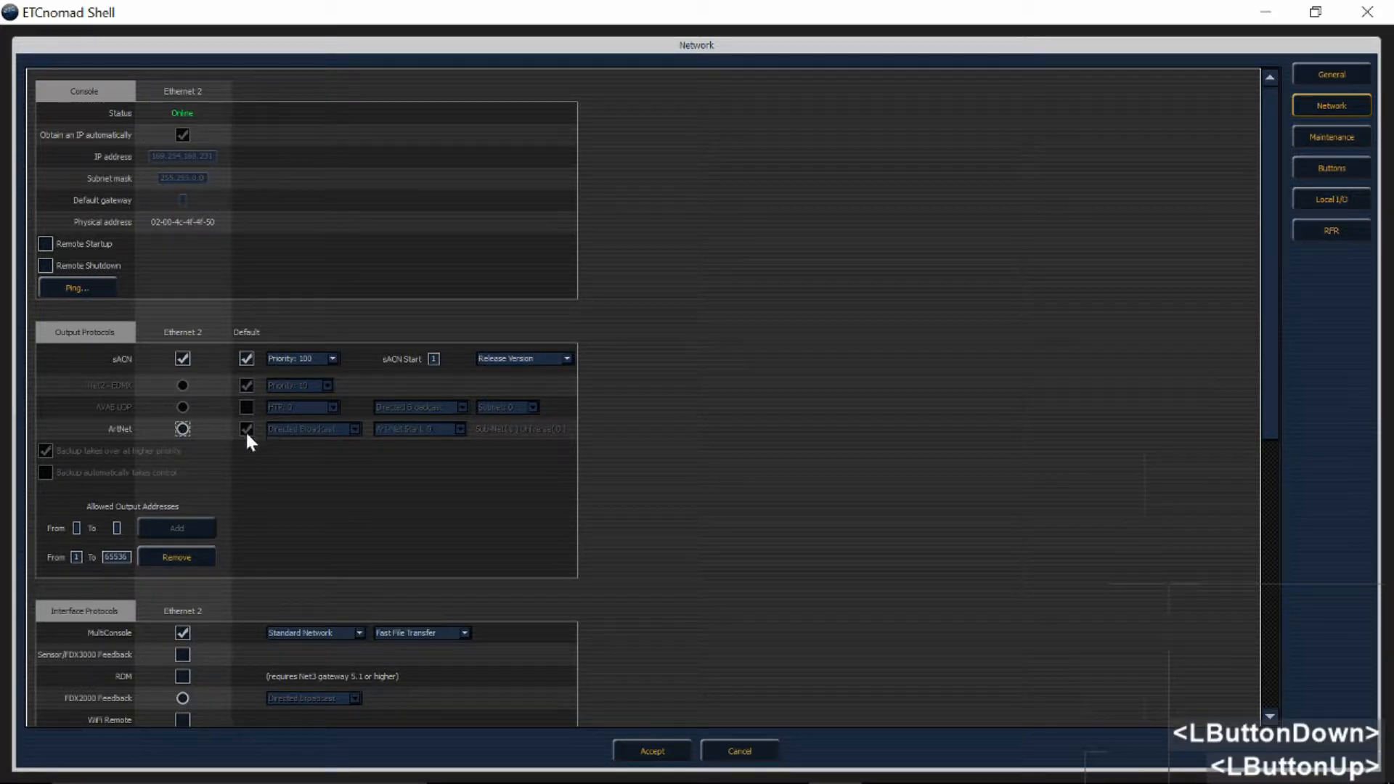
pyautogui.click(182, 429)
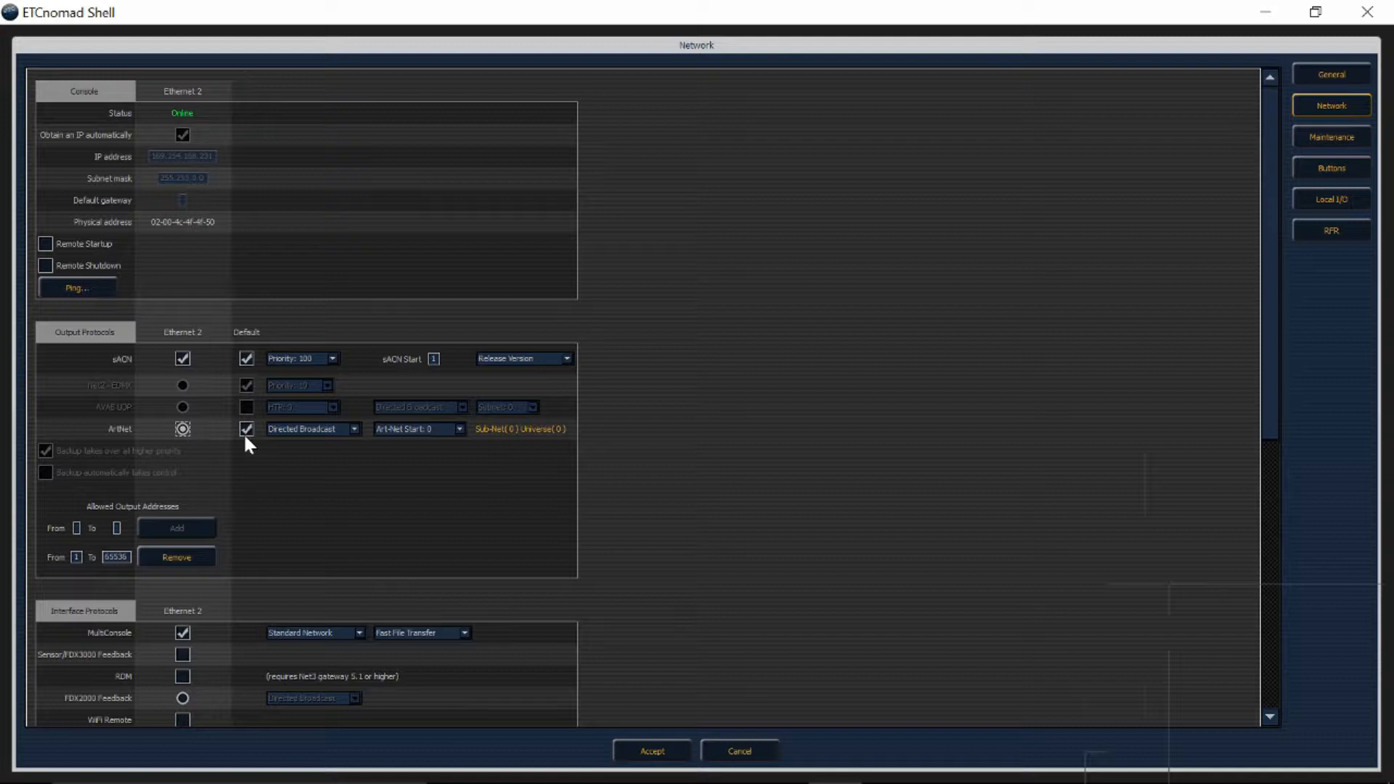
pyautogui.click(307, 430)
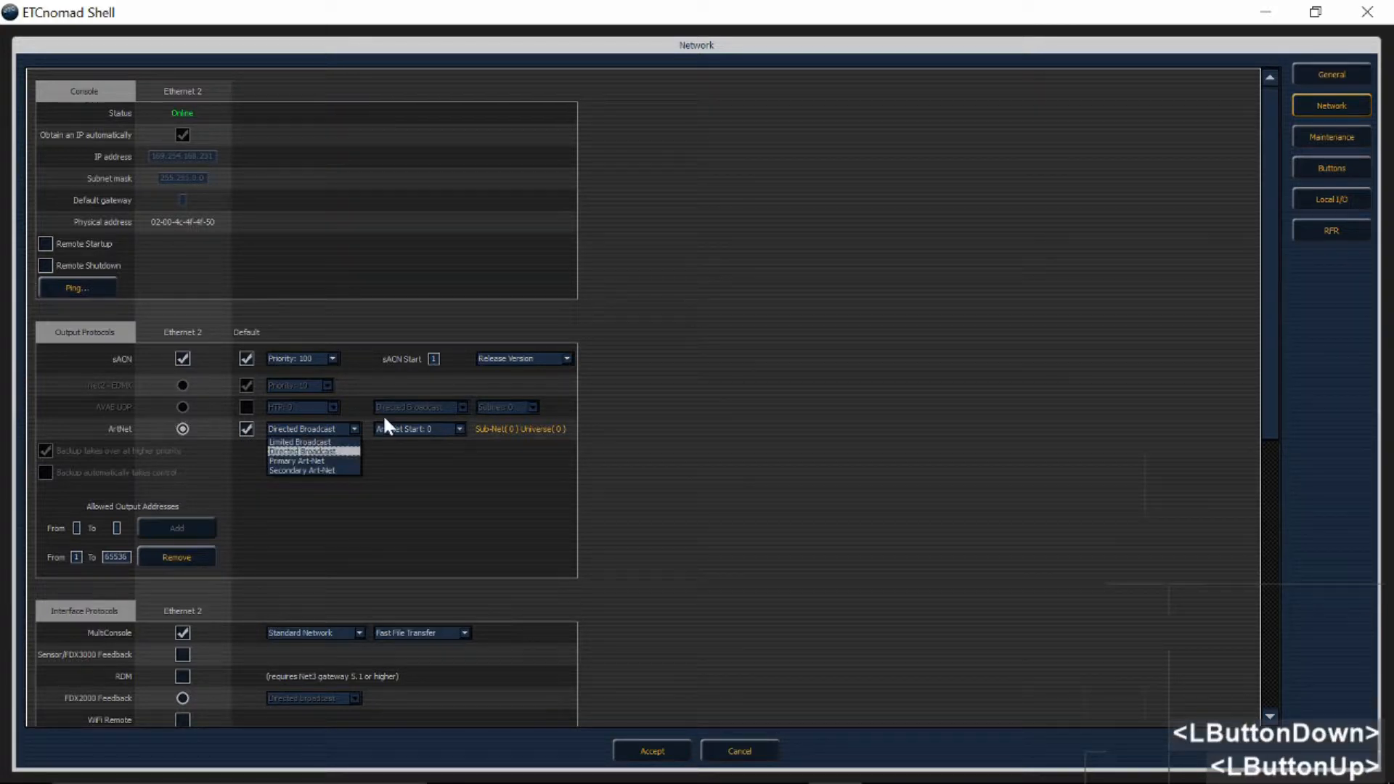
pyautogui.click(334, 452)
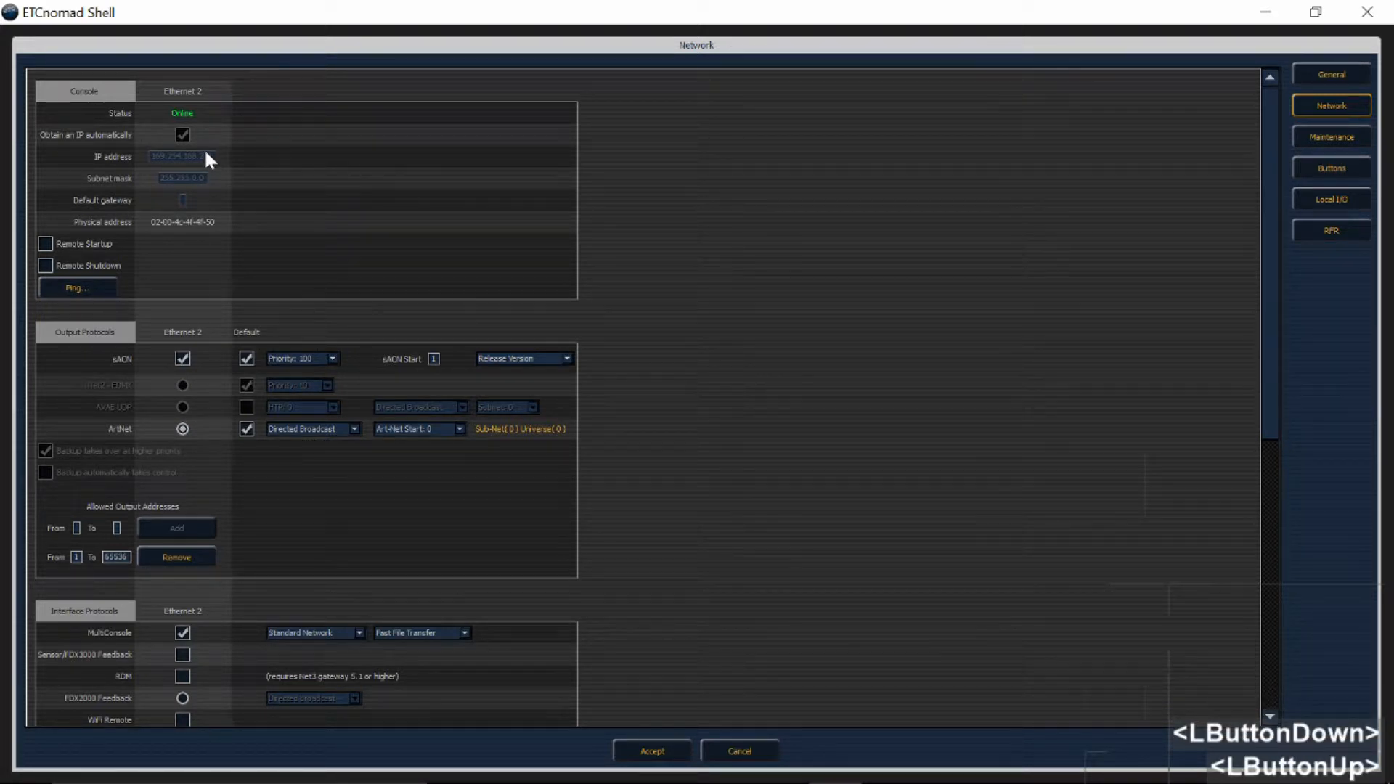
pyautogui.click(318, 422)
pyautogui.click(352, 428)
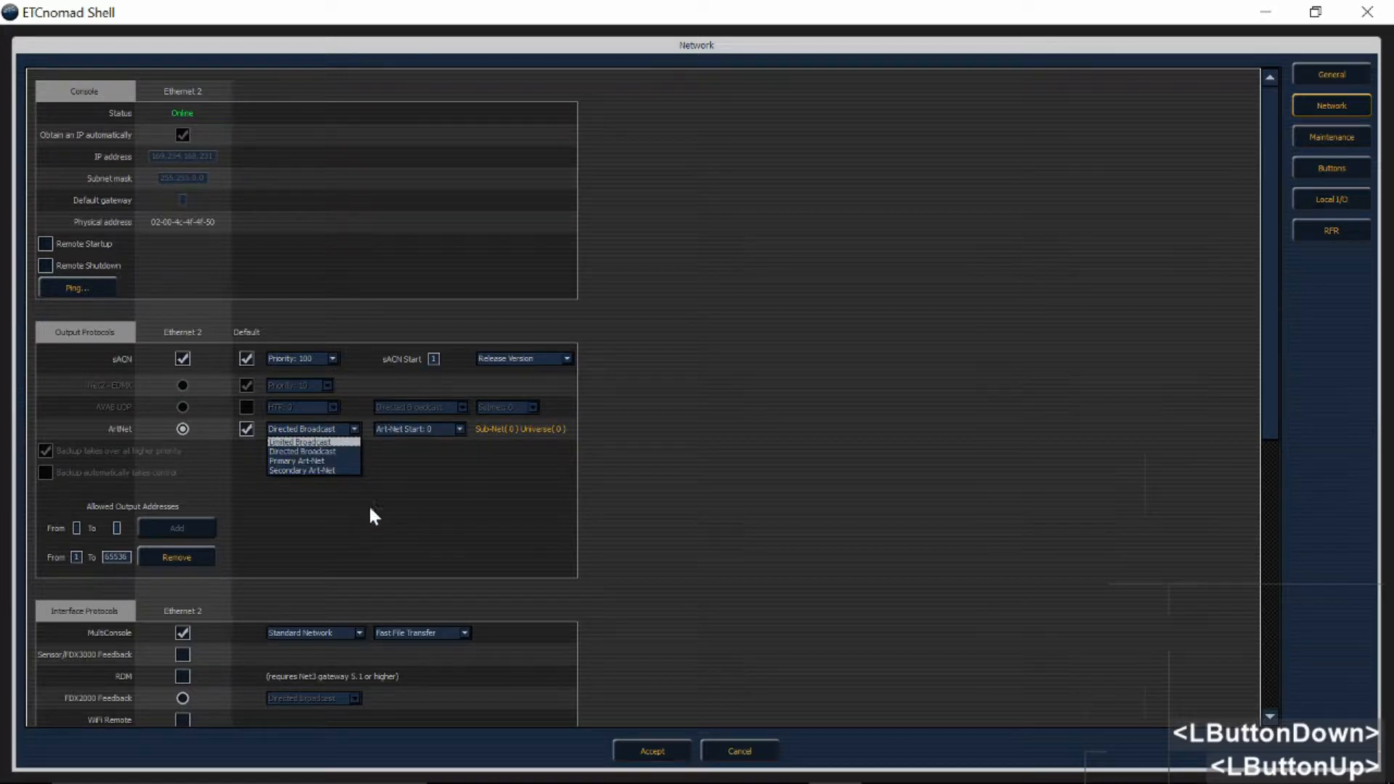
pyautogui.click(423, 463)
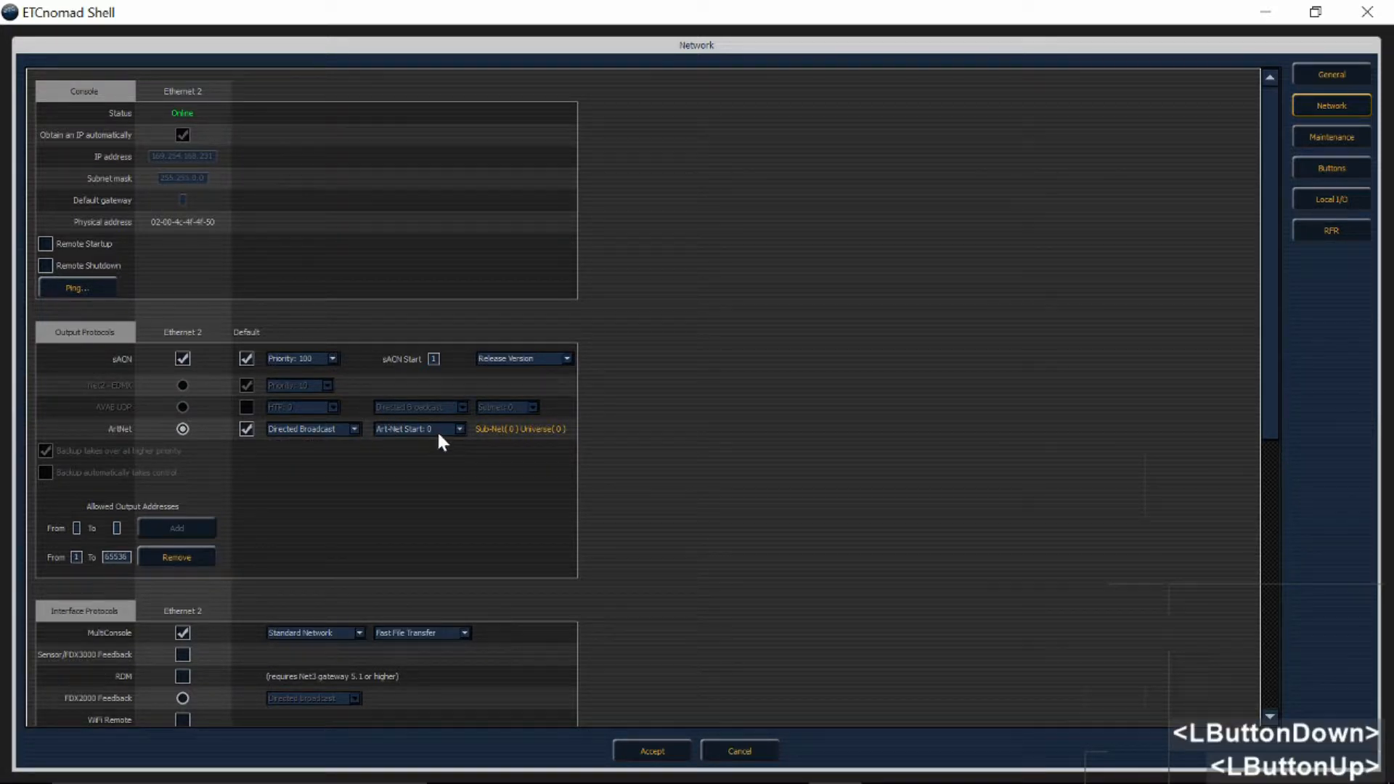
# Try Art-Net Start values 3 and 1 for the ArtNet output, and return the start to 0
pyautogui.click(436, 430)
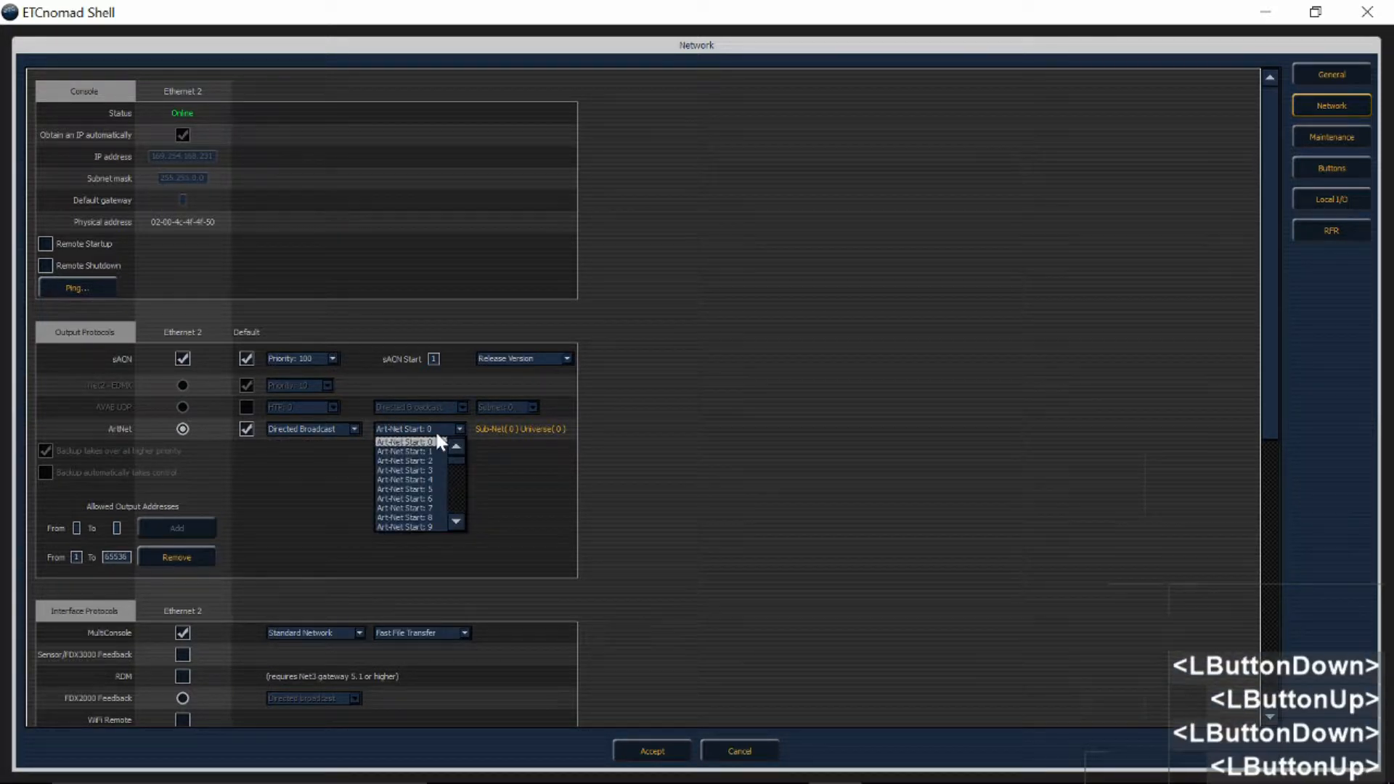
pyautogui.click(424, 472)
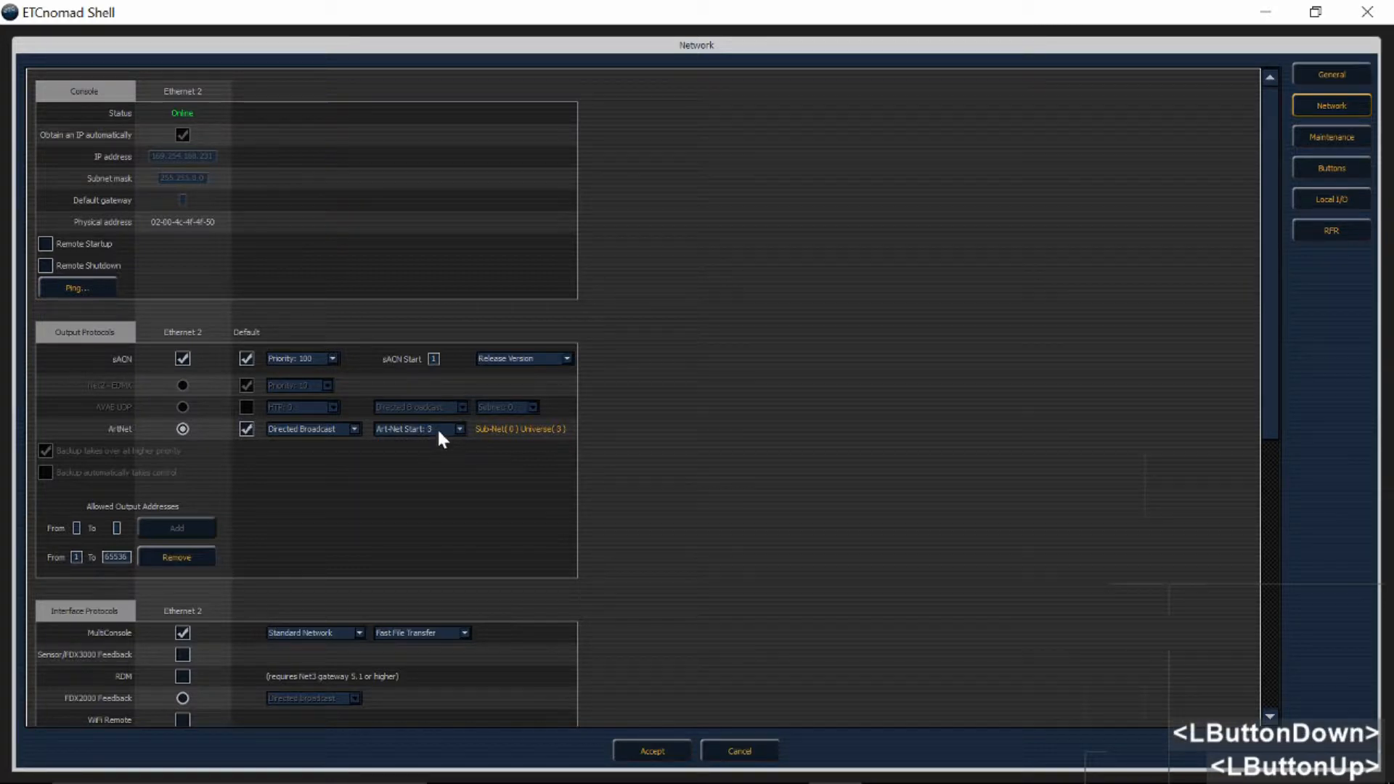
pyautogui.click(439, 430)
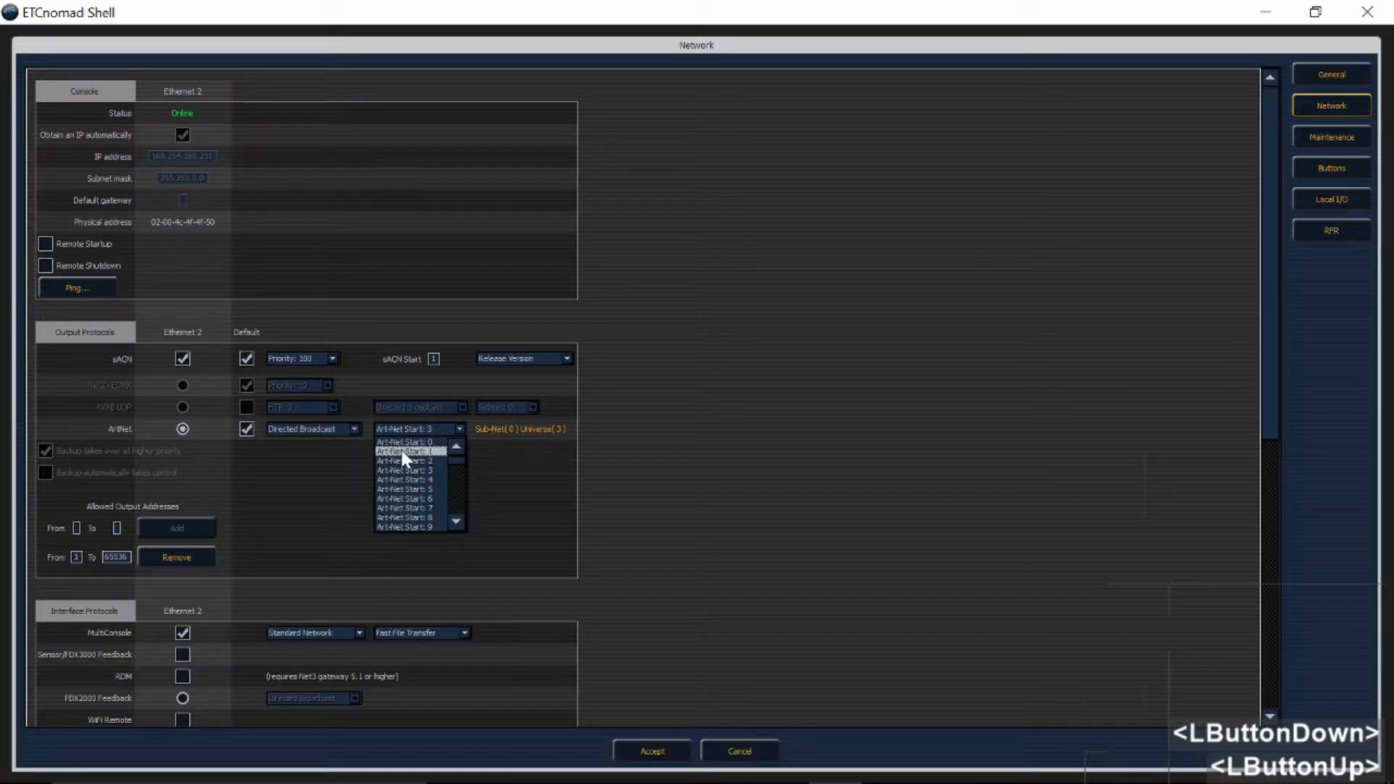
pyautogui.click(421, 440)
pyautogui.click(434, 427)
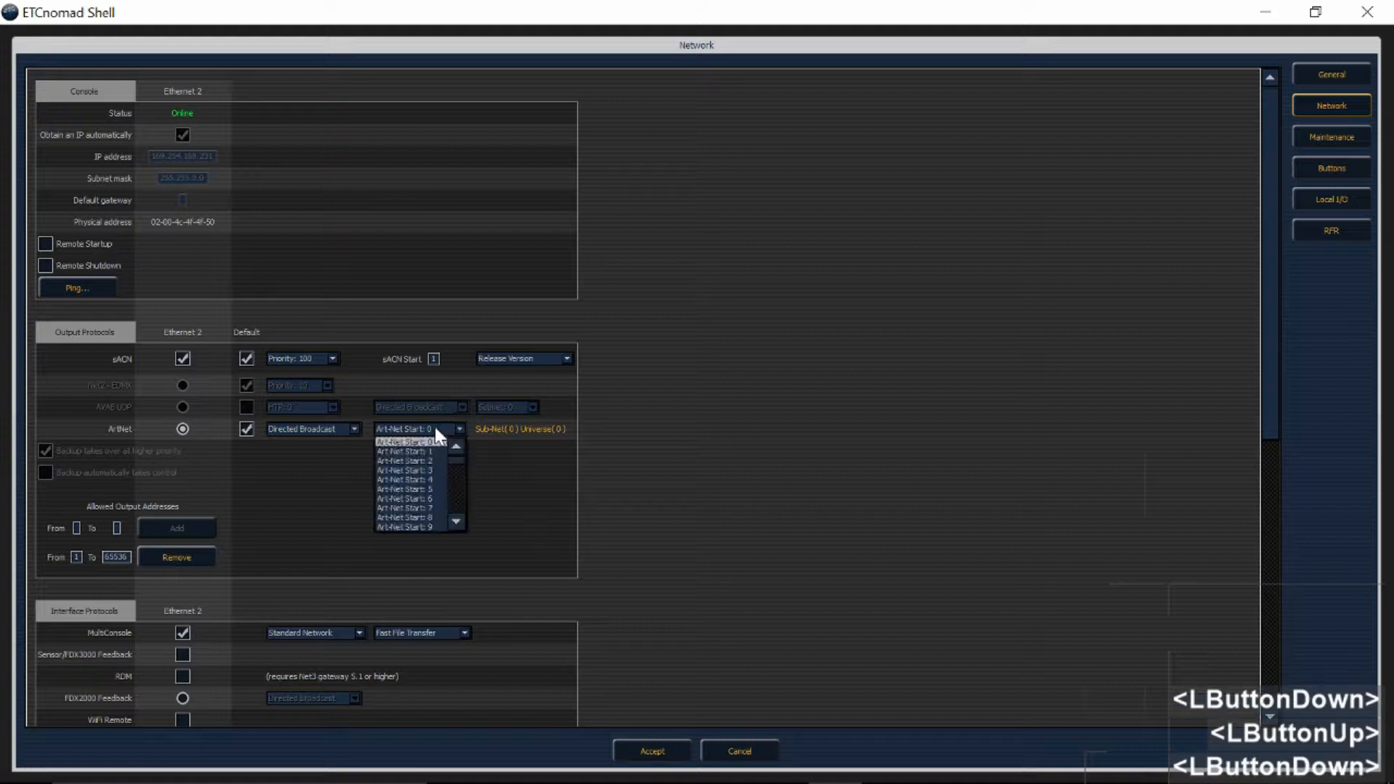
pyautogui.click(437, 440)
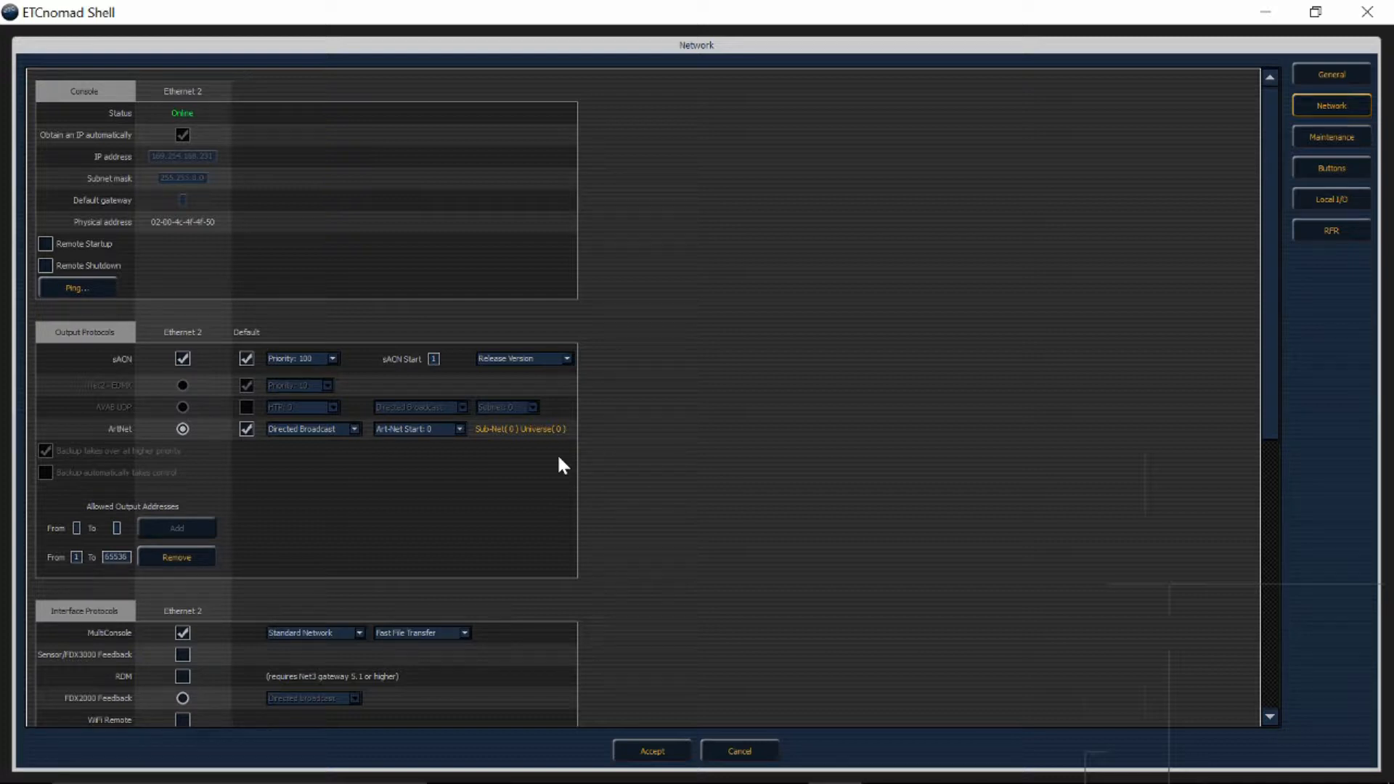
pyautogui.click(381, 431)
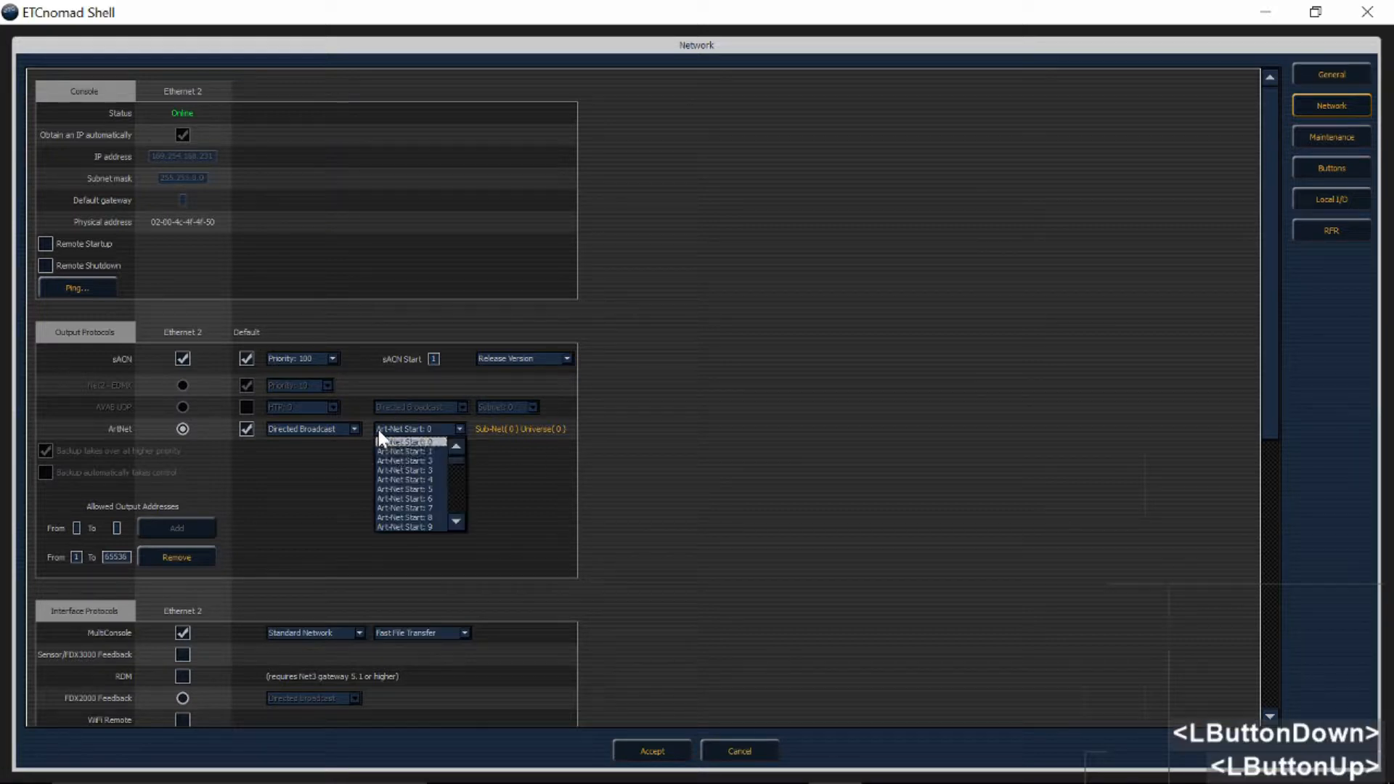
pyautogui.click(398, 455)
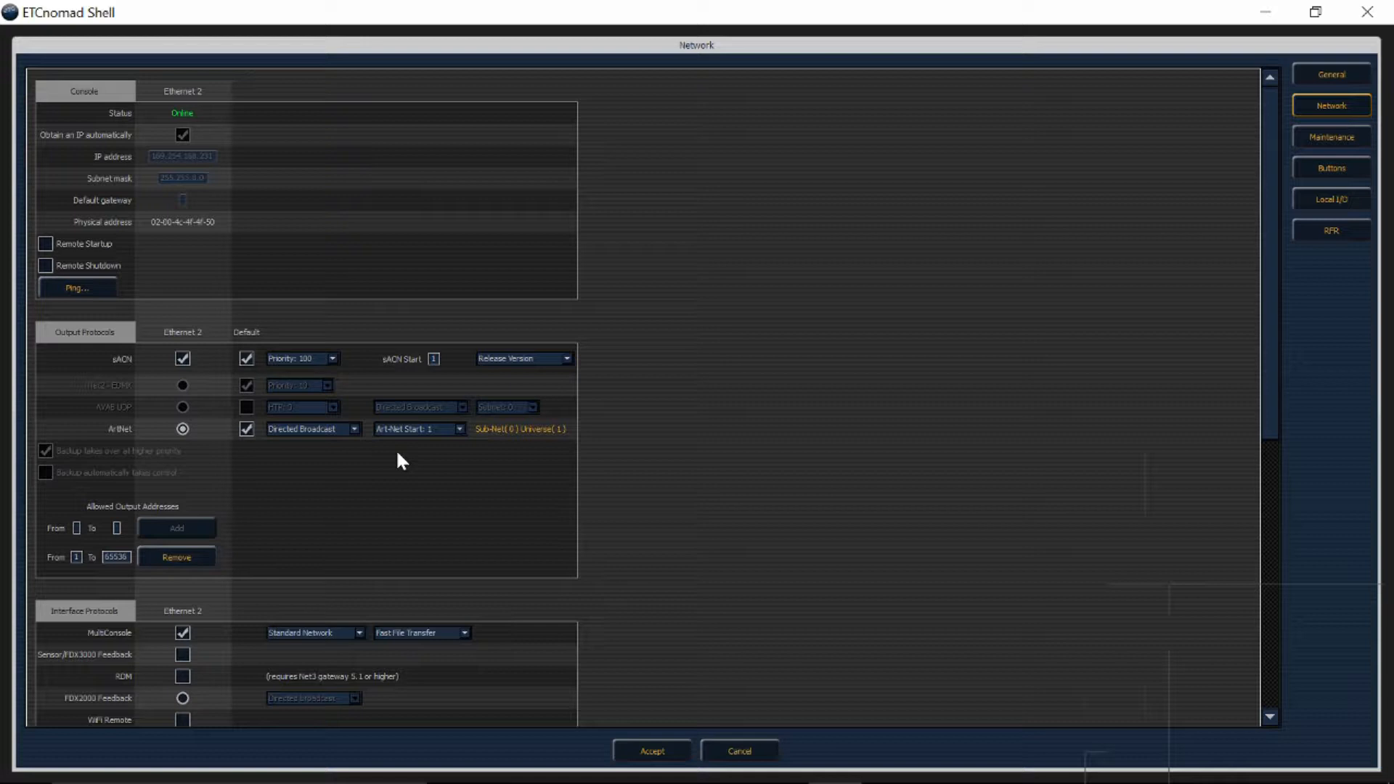
pyautogui.click(399, 430)
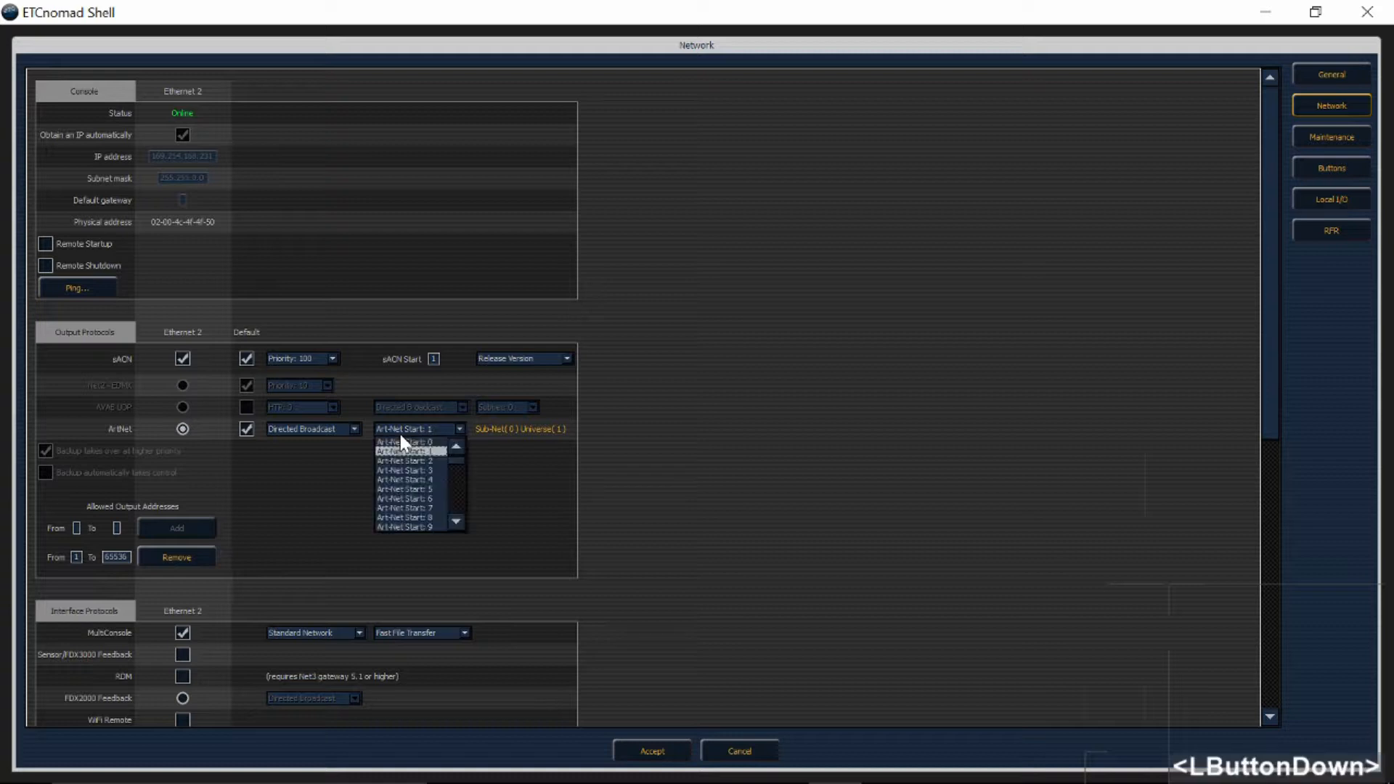
pyautogui.click(405, 442)
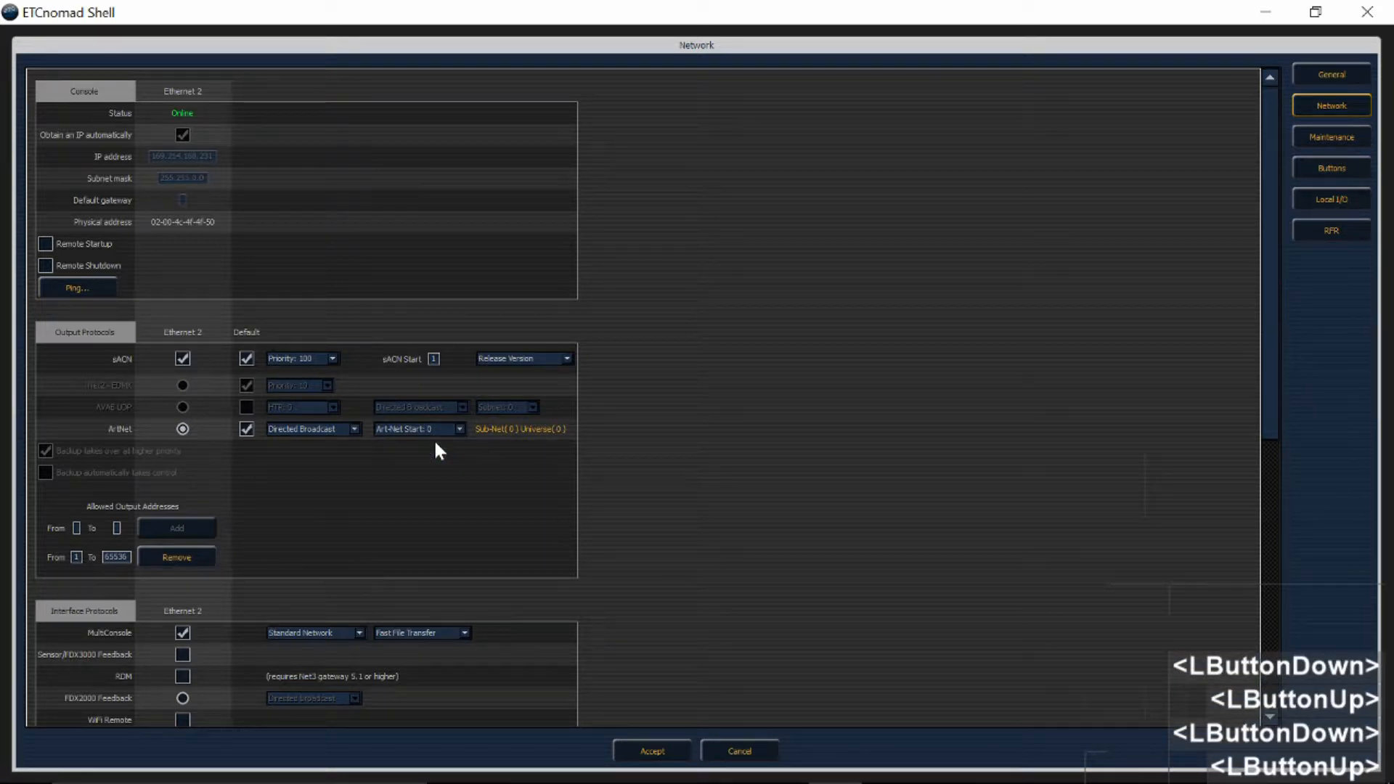
pyautogui.click(673, 460)
# Look through the remaining network settings, including the MultiConsole network options, DHCP, update and time services
pyautogui.scroll(-3, 673, 460)
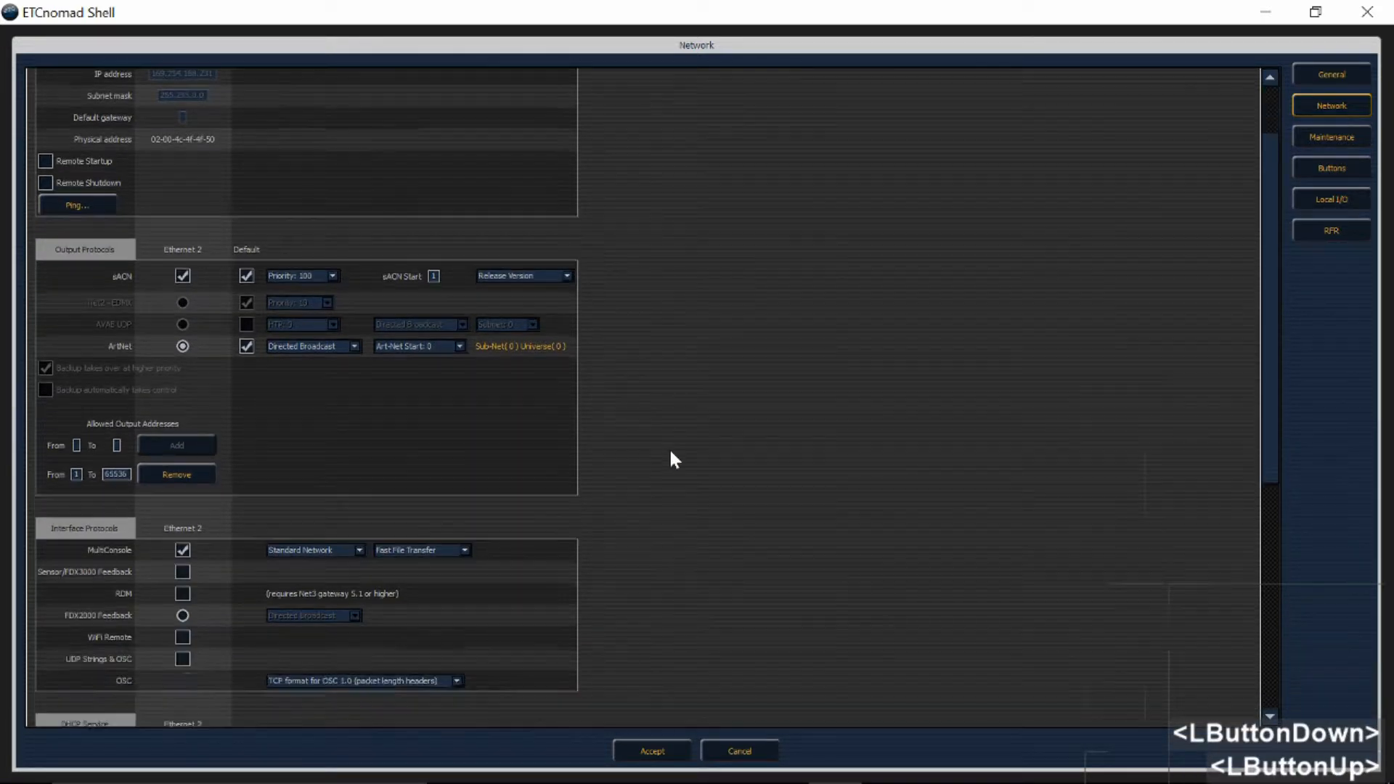
pyautogui.scroll(-2, 674, 460)
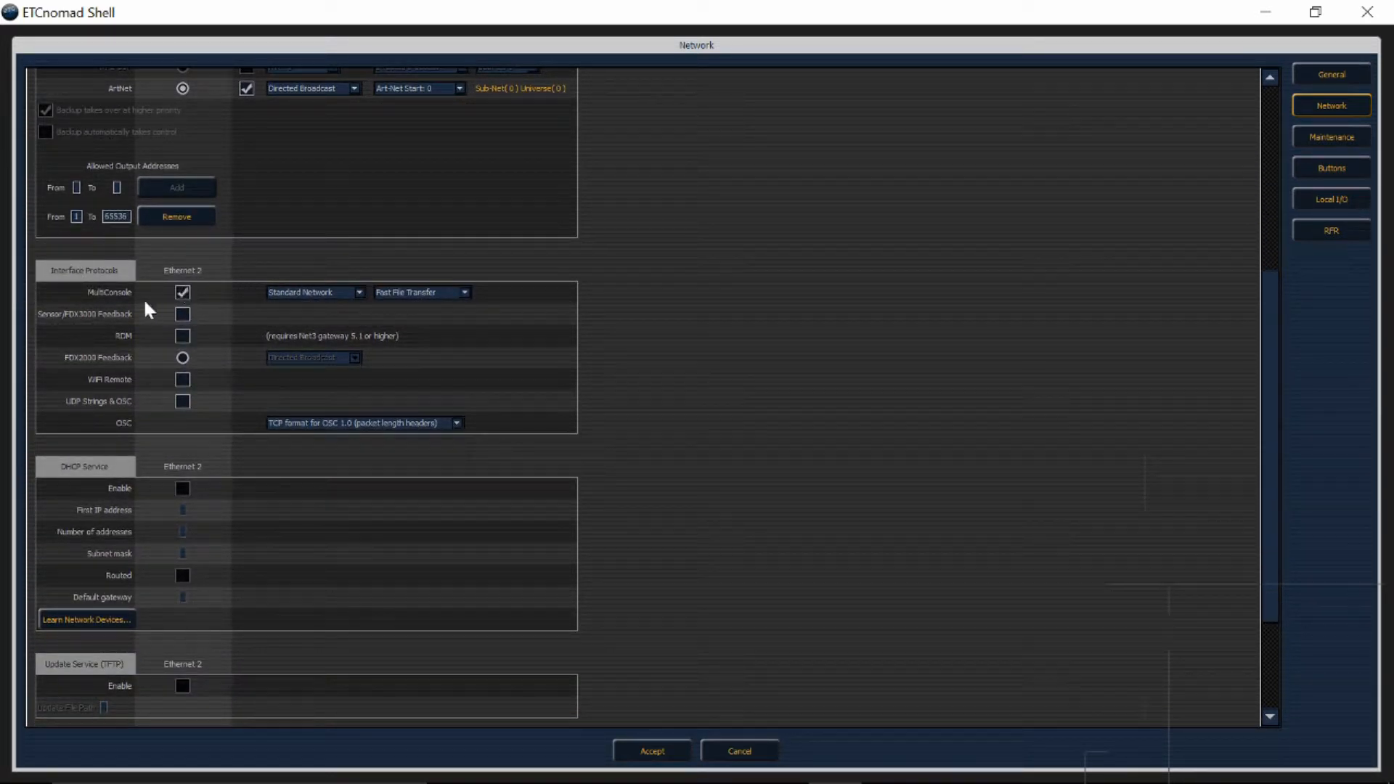
pyautogui.click(278, 287)
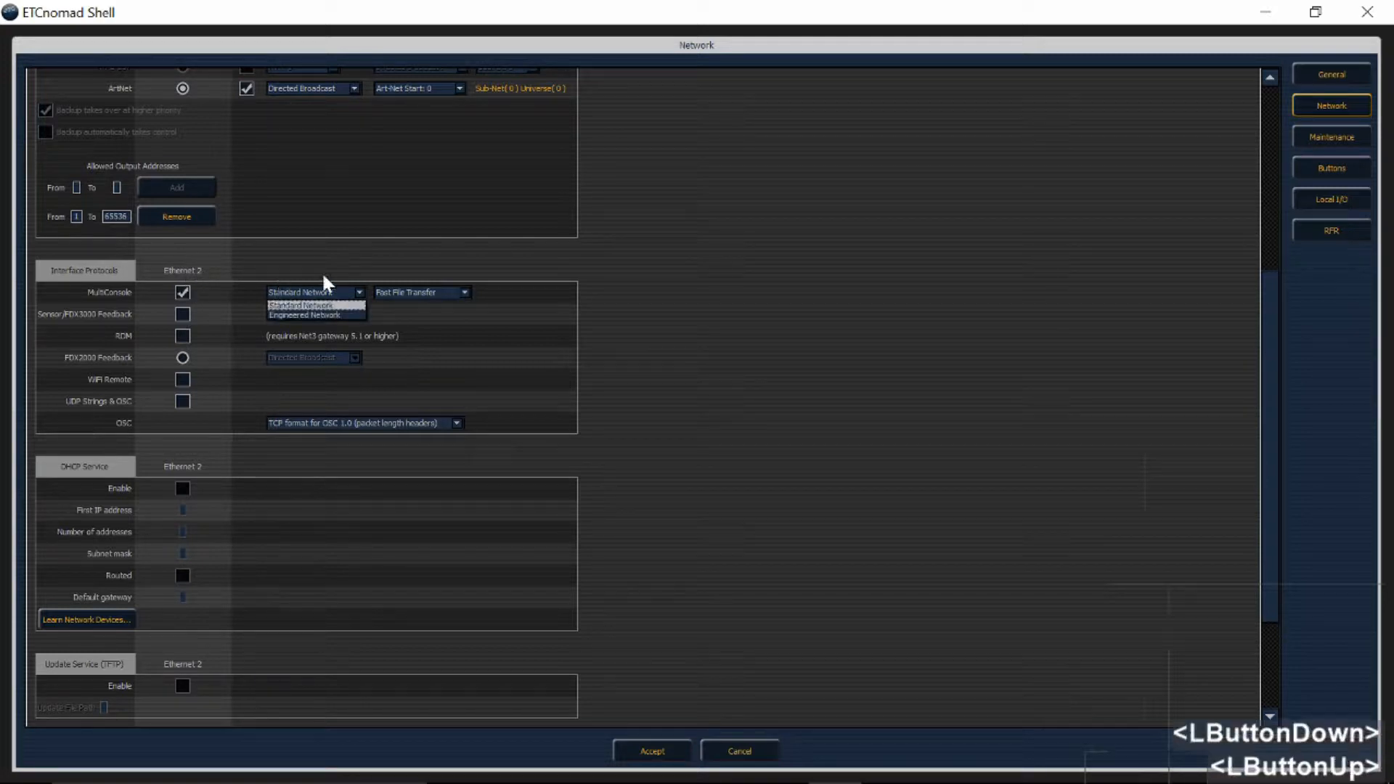
pyautogui.click(324, 279)
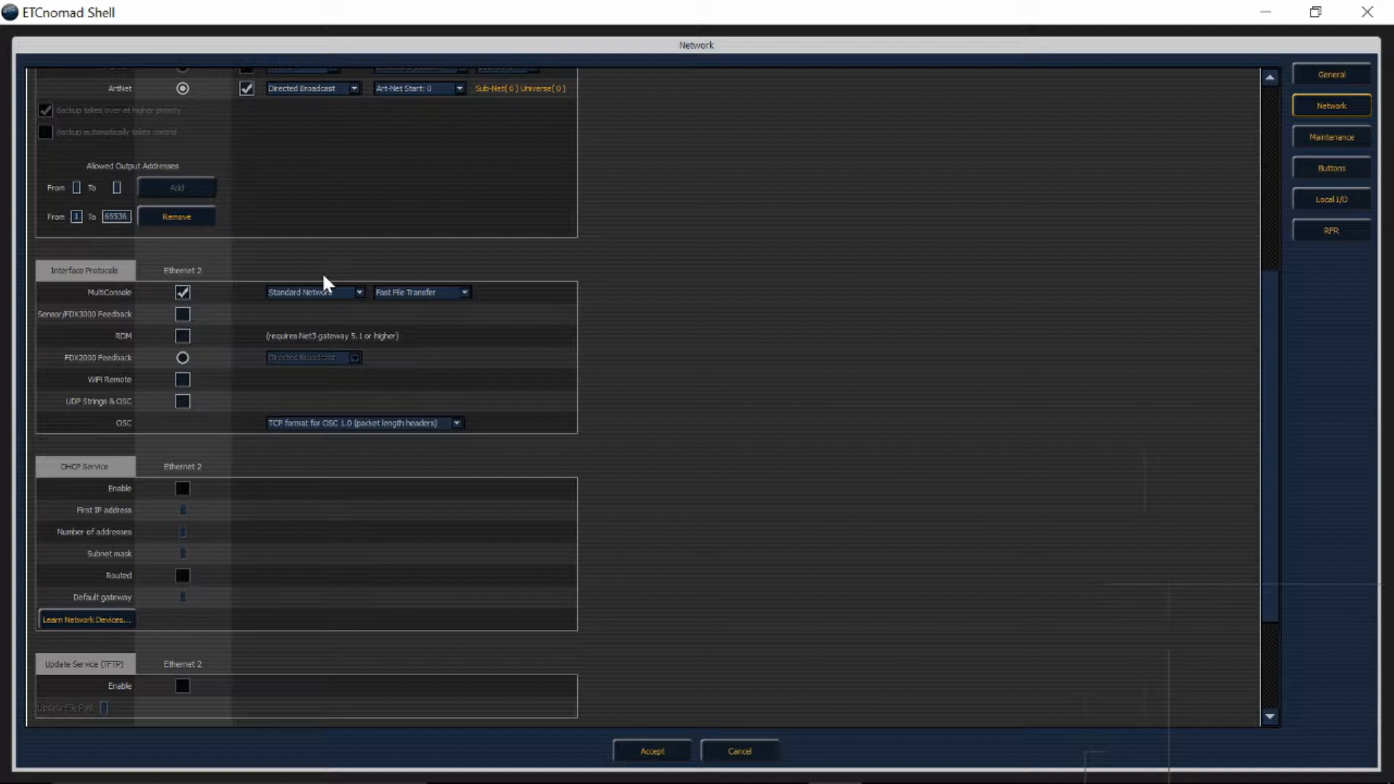
pyautogui.scroll(-3, 627, 407)
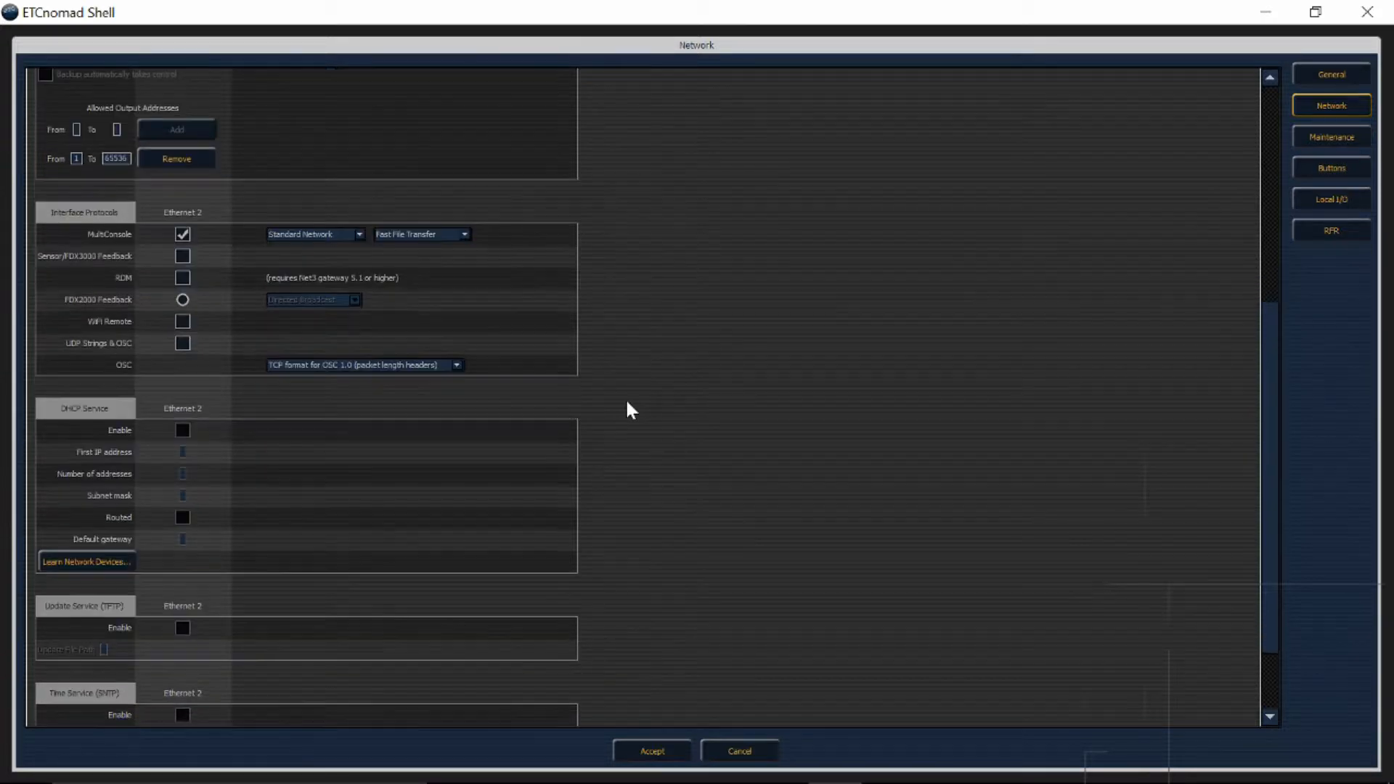
pyautogui.scroll(-1, 629, 410)
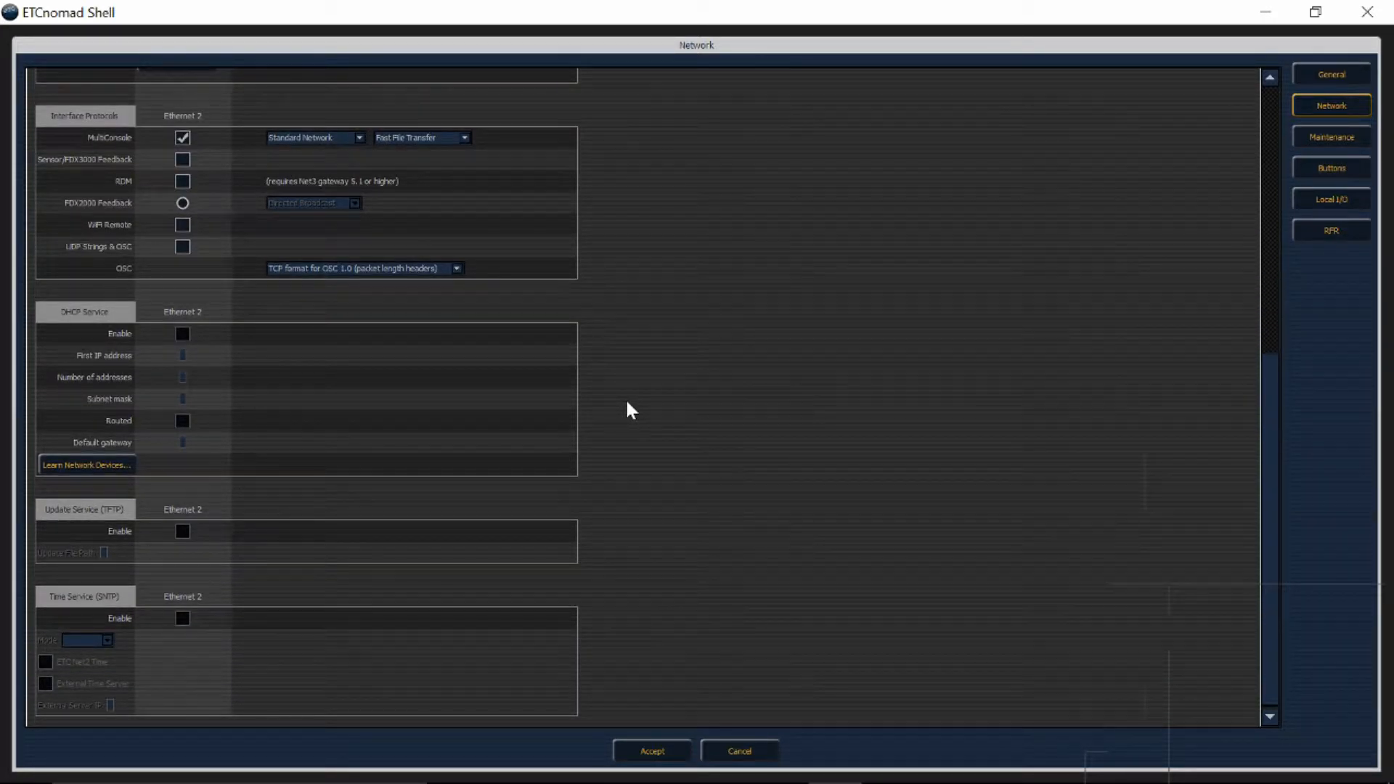
pyautogui.scroll(7, 628, 403)
pyautogui.scroll(-7, 627, 404)
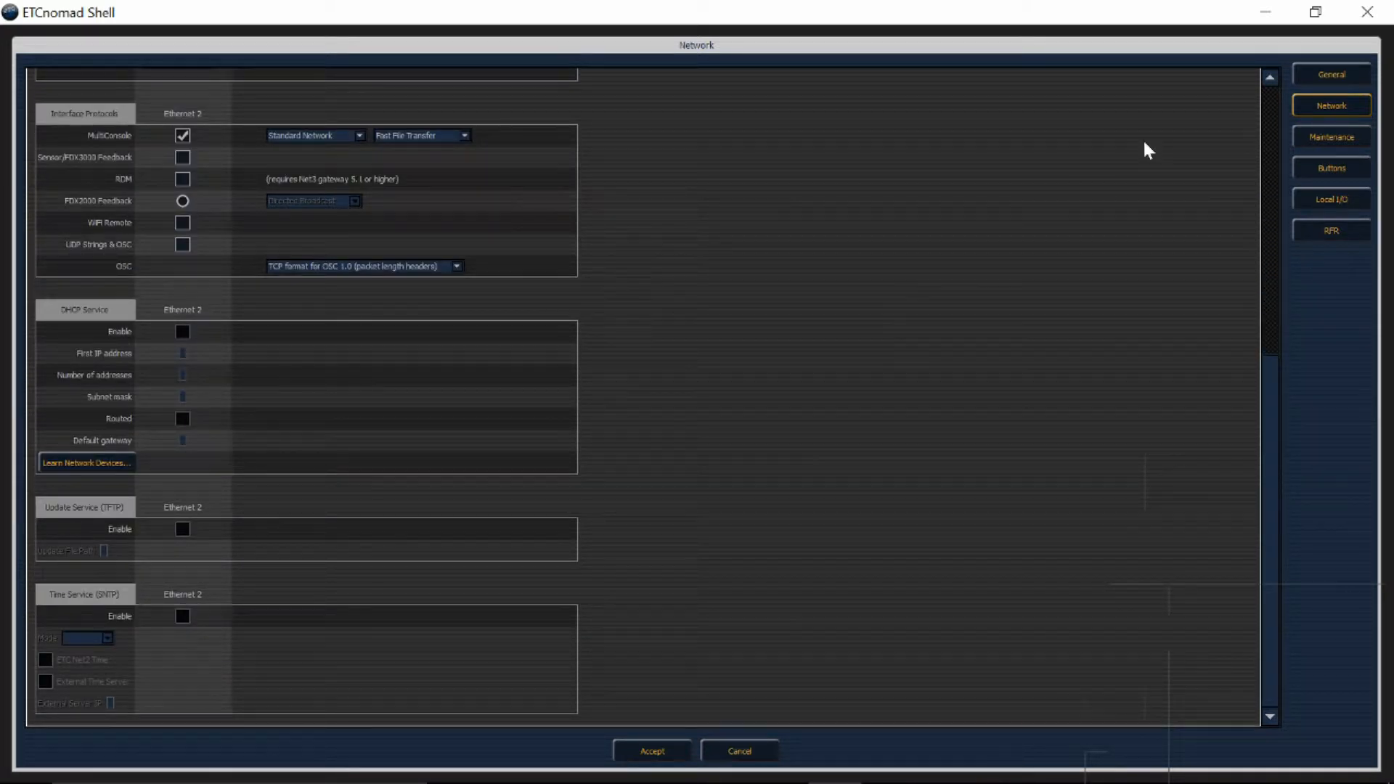
# Look through the Maintenance, Buttons, Local I/O and RFR settings, and accept the shell settings
pyautogui.click(1299, 132)
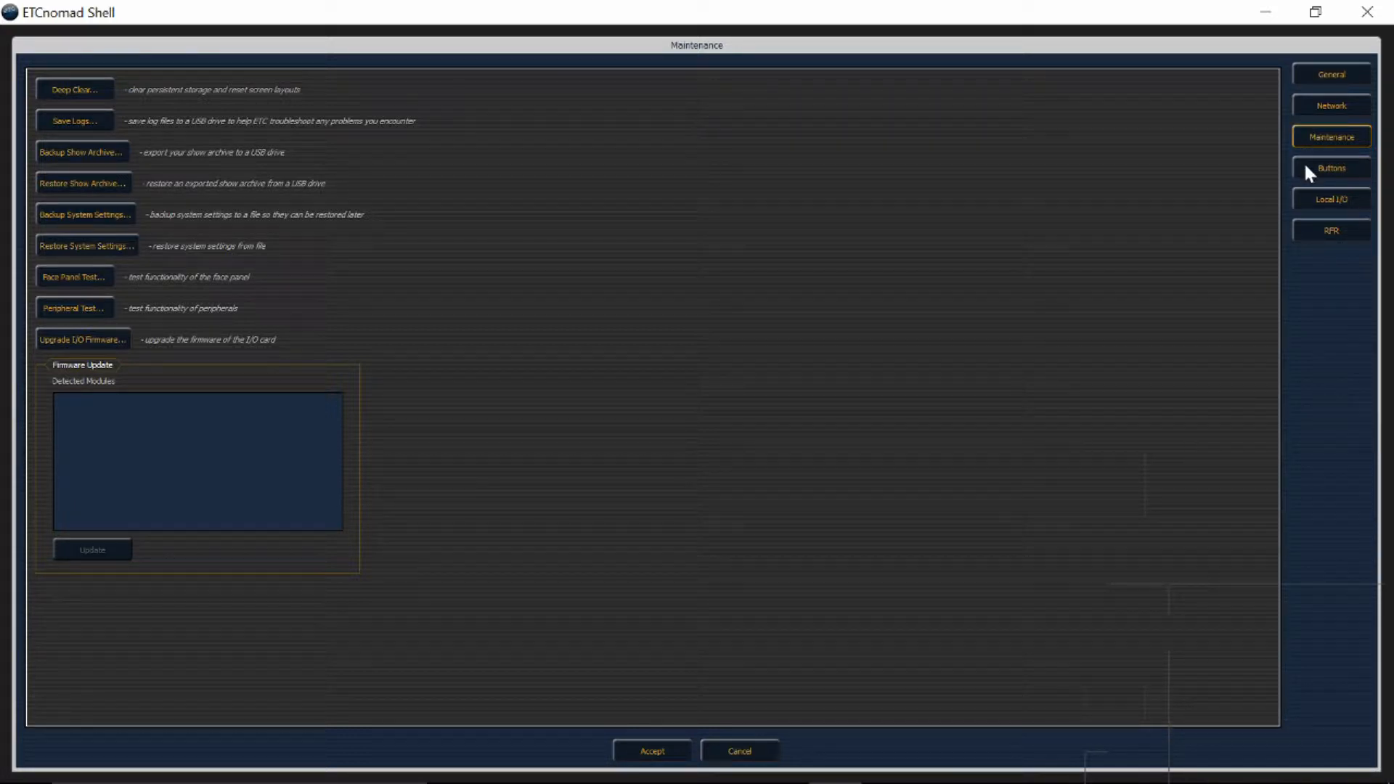
pyautogui.click(1305, 164)
pyautogui.click(1300, 194)
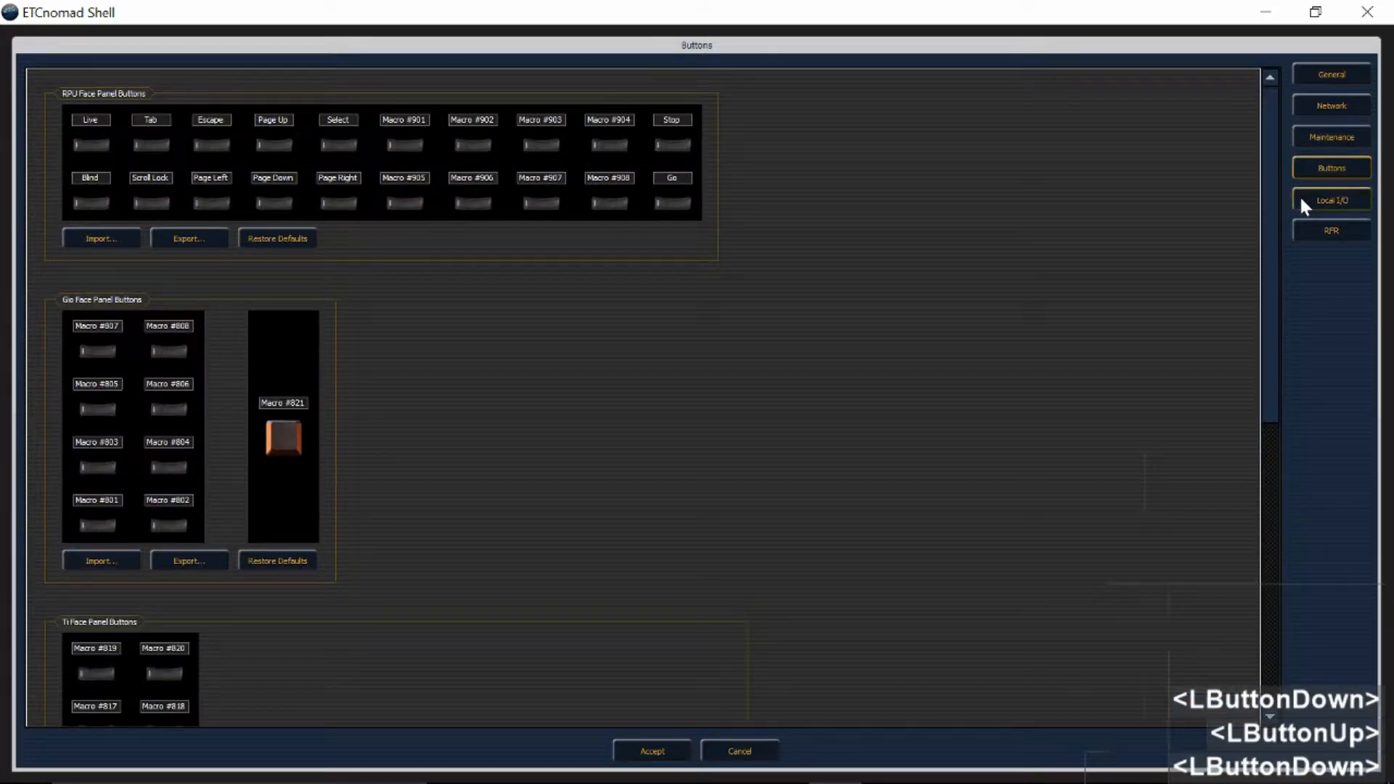
pyautogui.click(1332, 234)
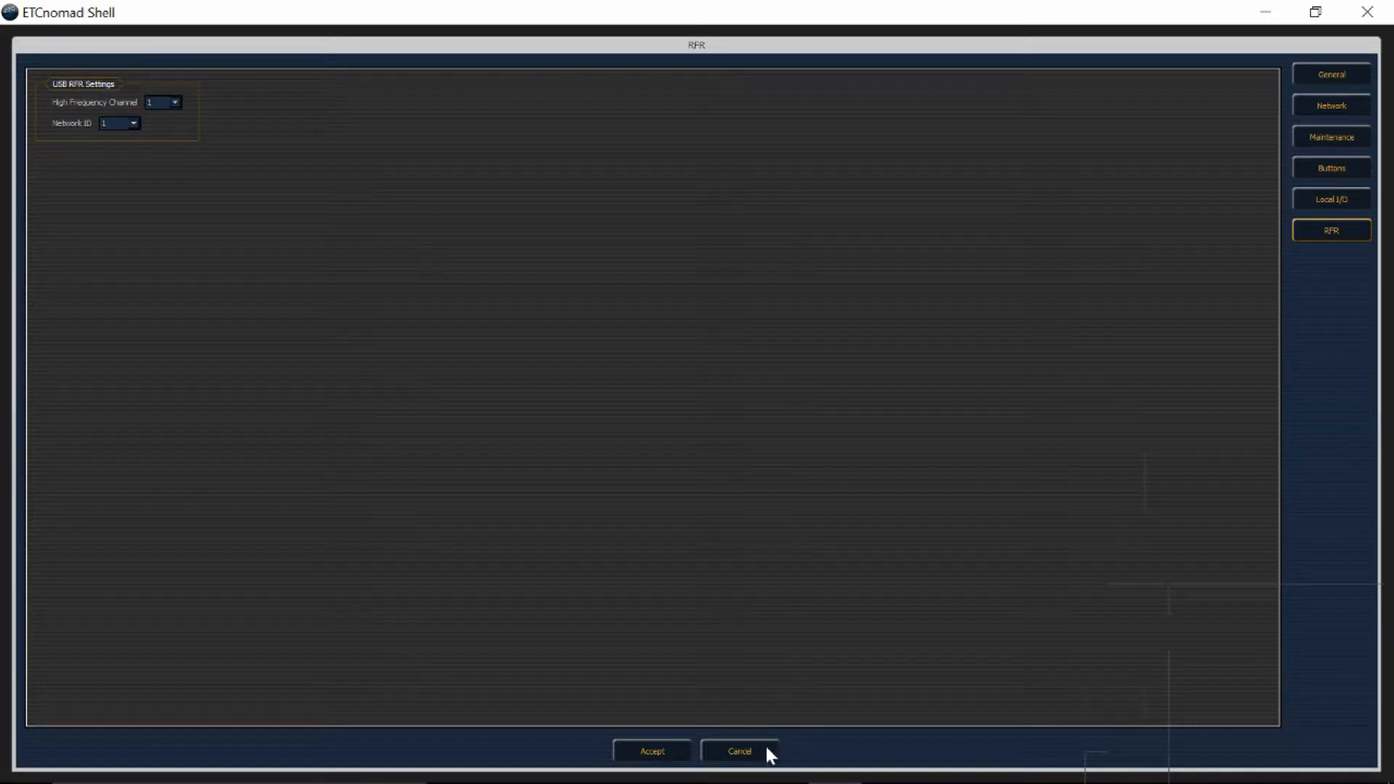
pyautogui.click(670, 756)
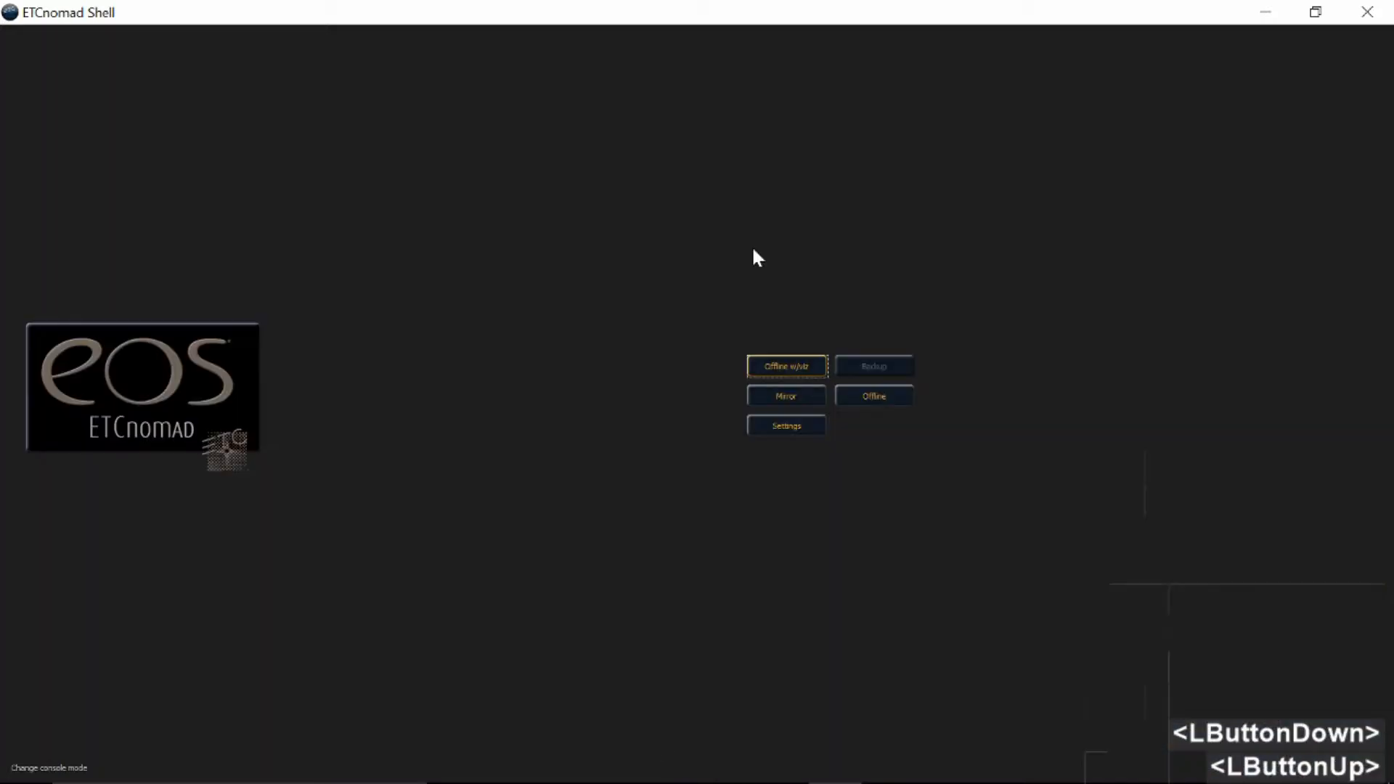
# Start Eos in Offline w/Viz mode, accept Visualizer Output Only Mode, and reposition the Eos window on the desktop
pyautogui.click(784, 361)
pyautogui.click(765, 358)
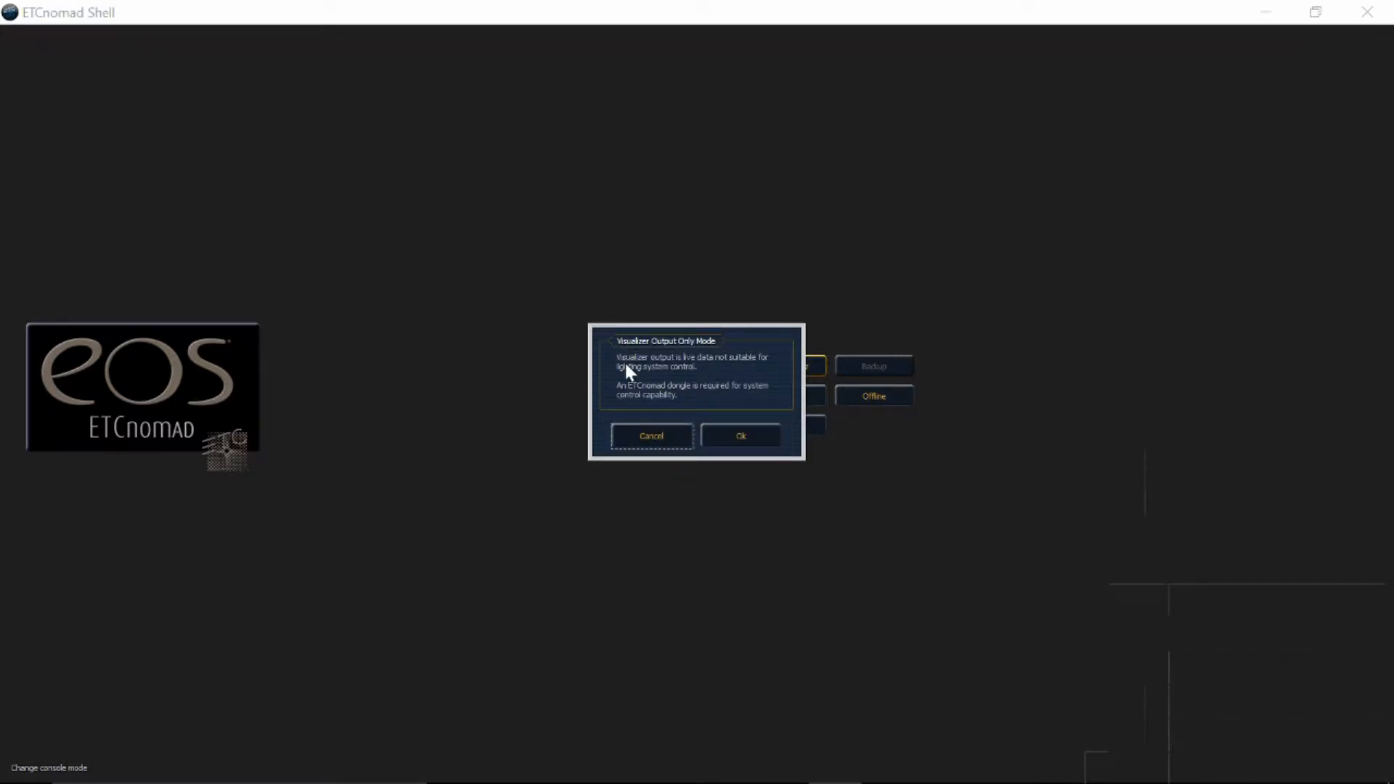
pyautogui.click(724, 437)
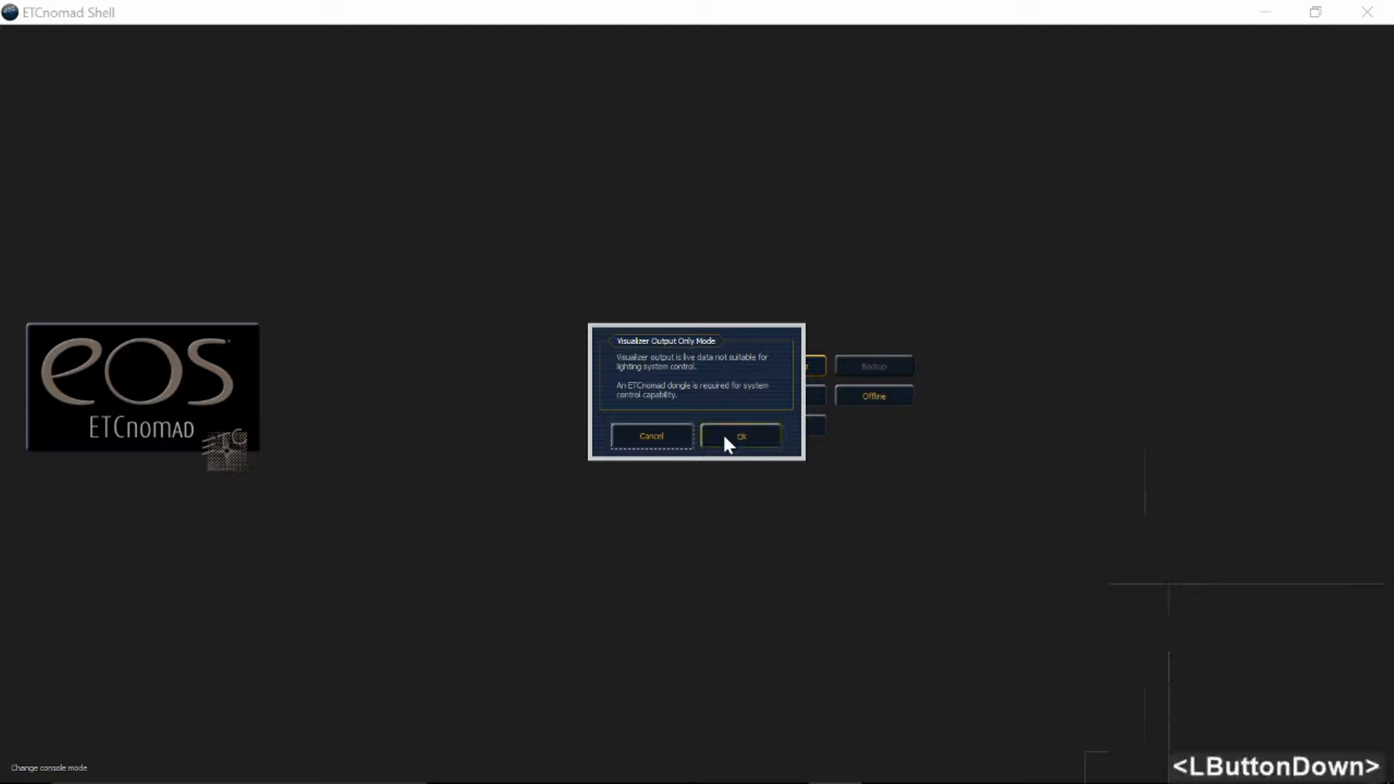
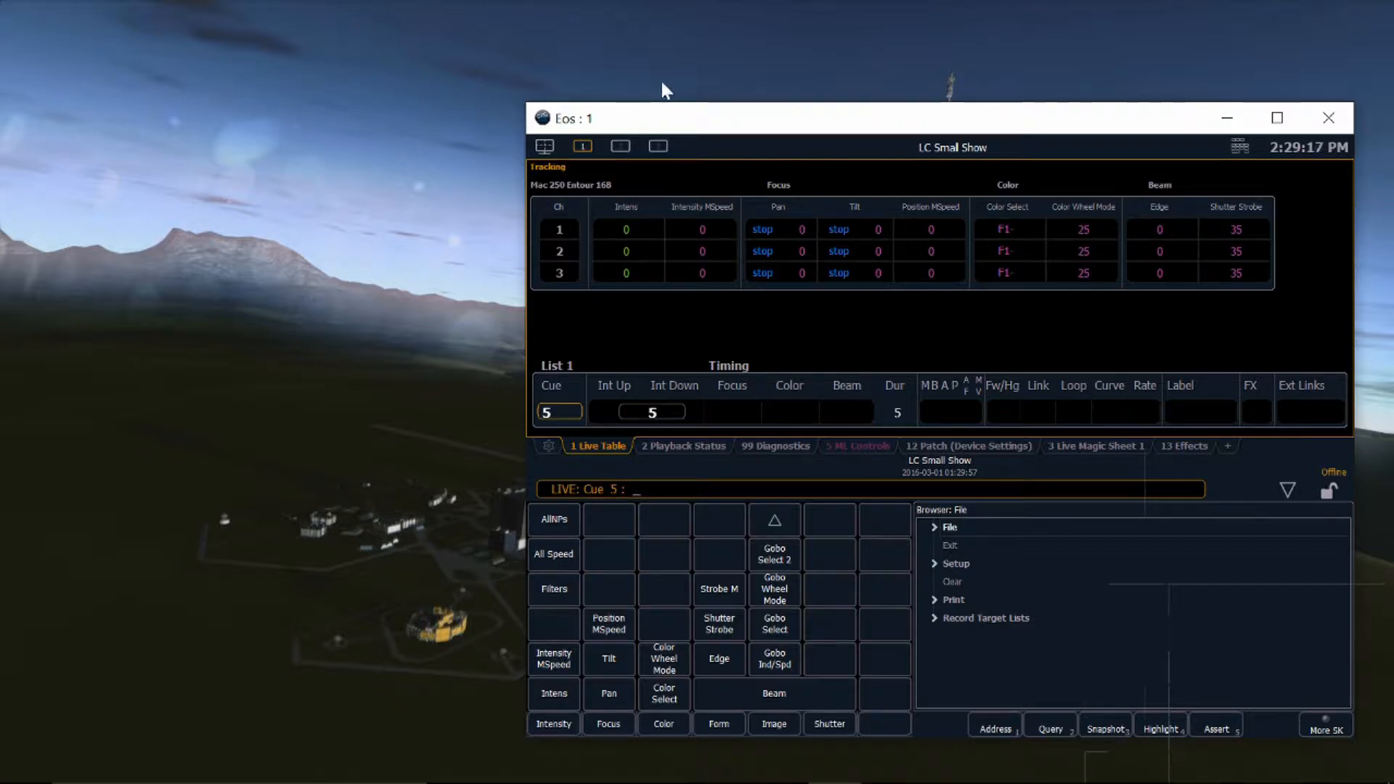
pyautogui.moveTo(703, 127); pyautogui.dragTo(344, 66)
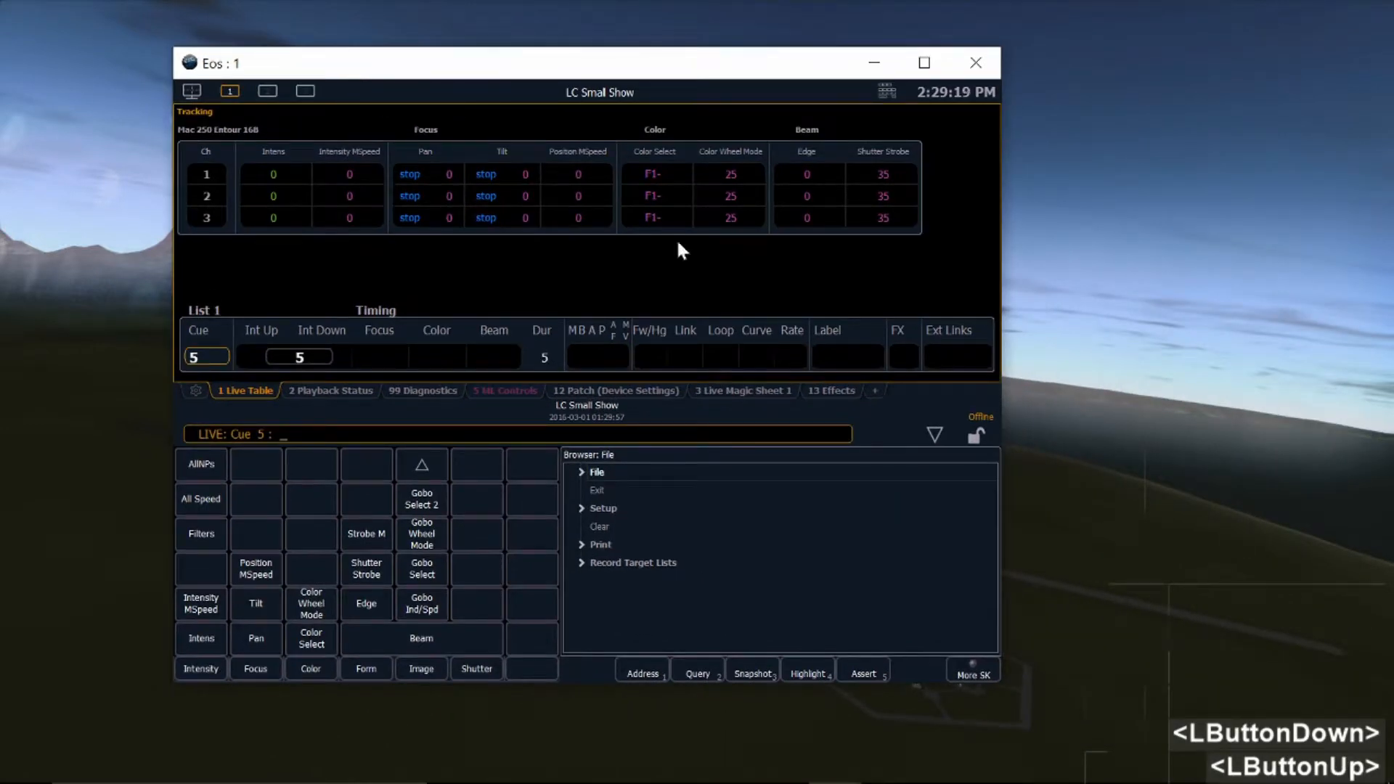
# Open the Lightwright import of Bar TSV Export.txt from the desktop's Argo folder, review its device mapping, and cancel the import
pyautogui.click(581, 472)
pyautogui.click(581, 472)
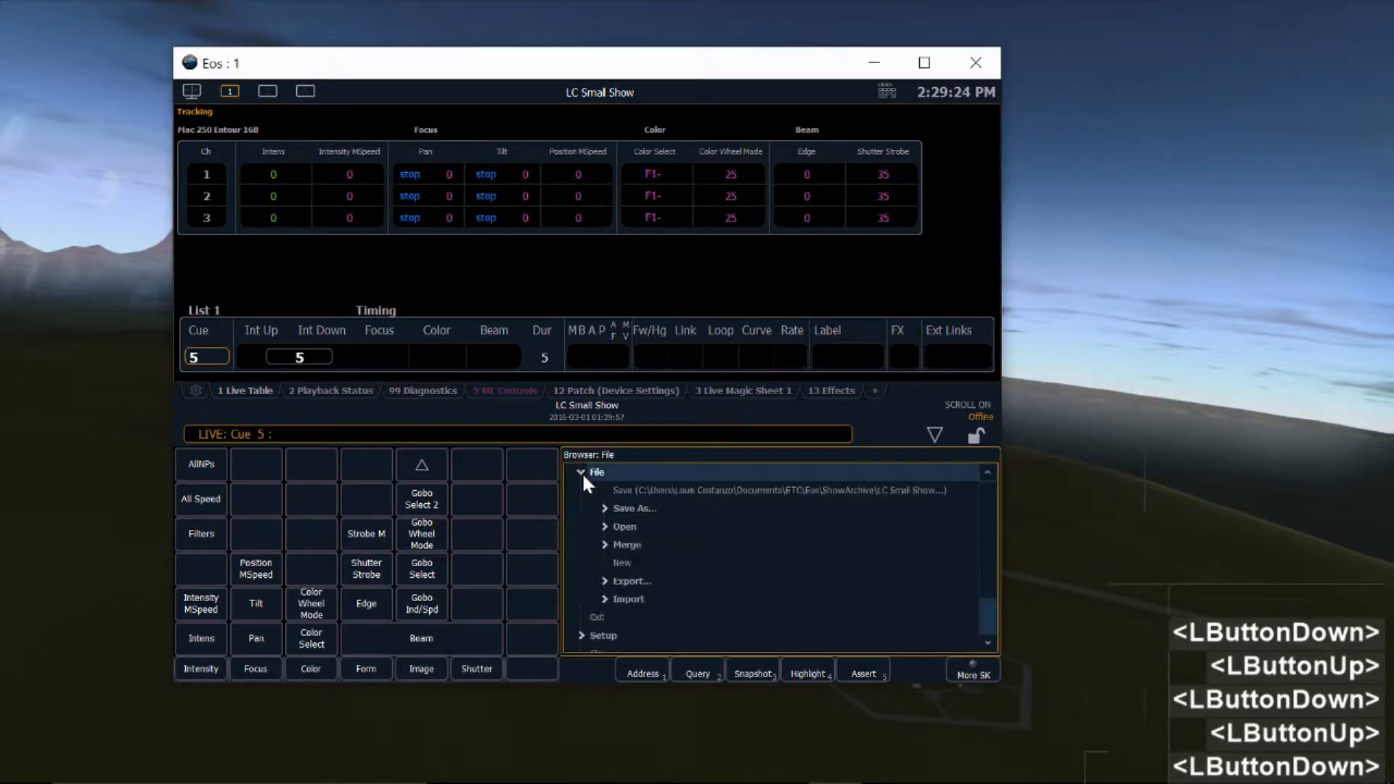
pyautogui.click(599, 599)
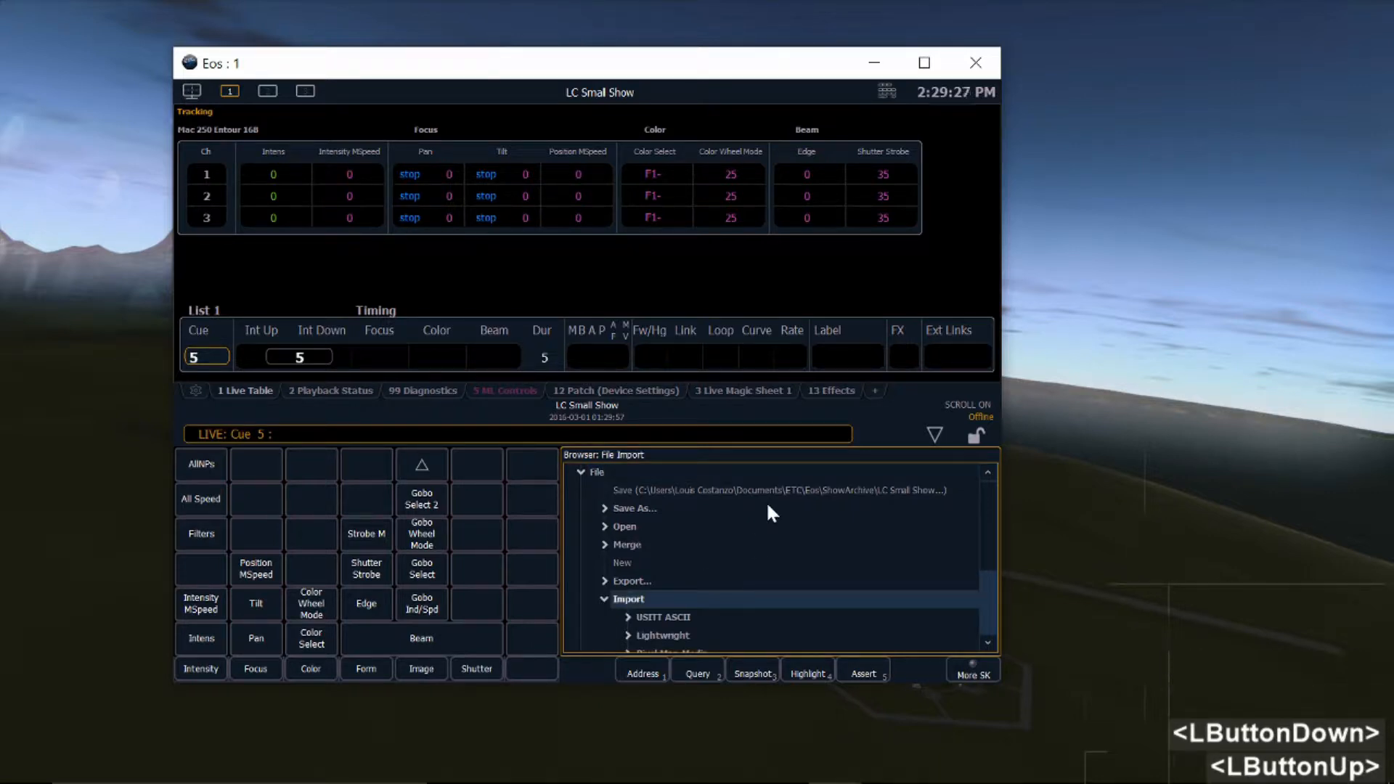
pyautogui.scroll(-2, 765, 501)
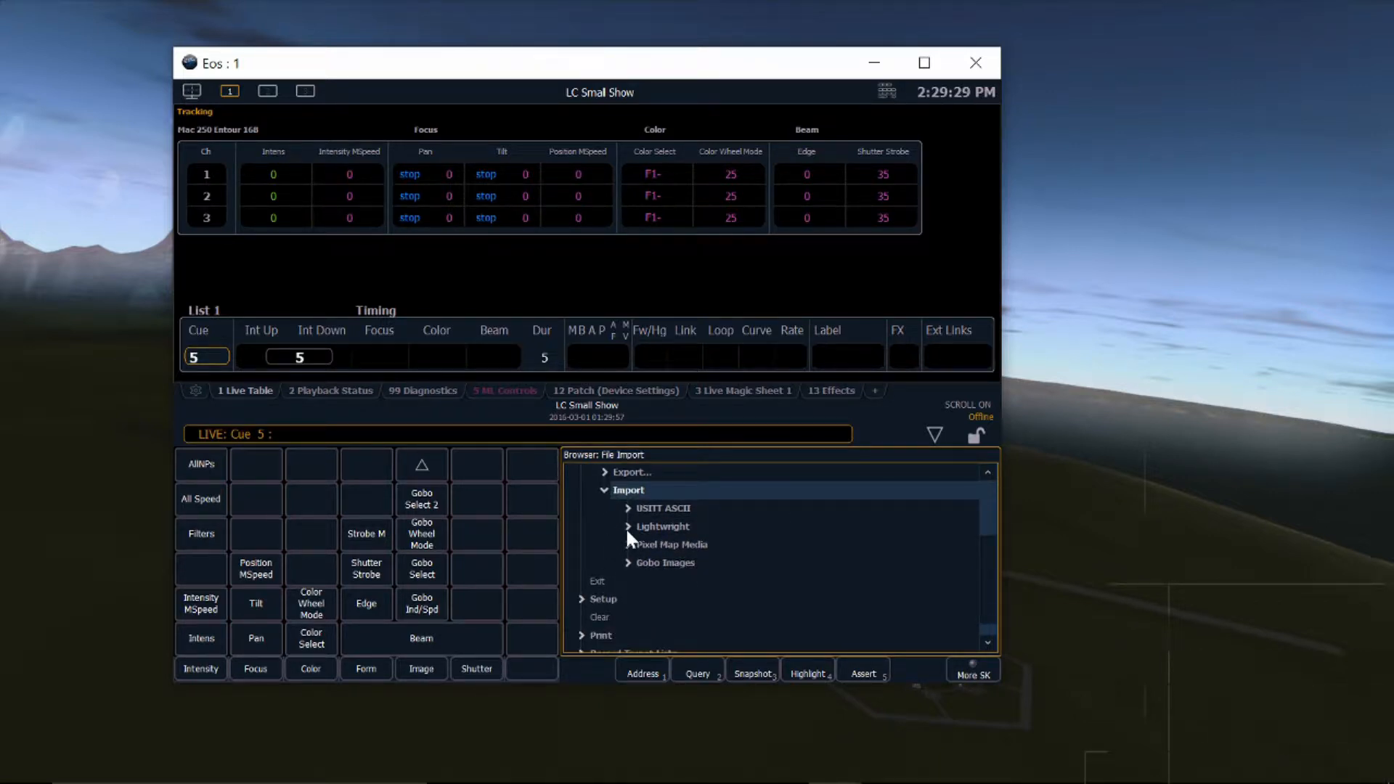
pyautogui.click(627, 526)
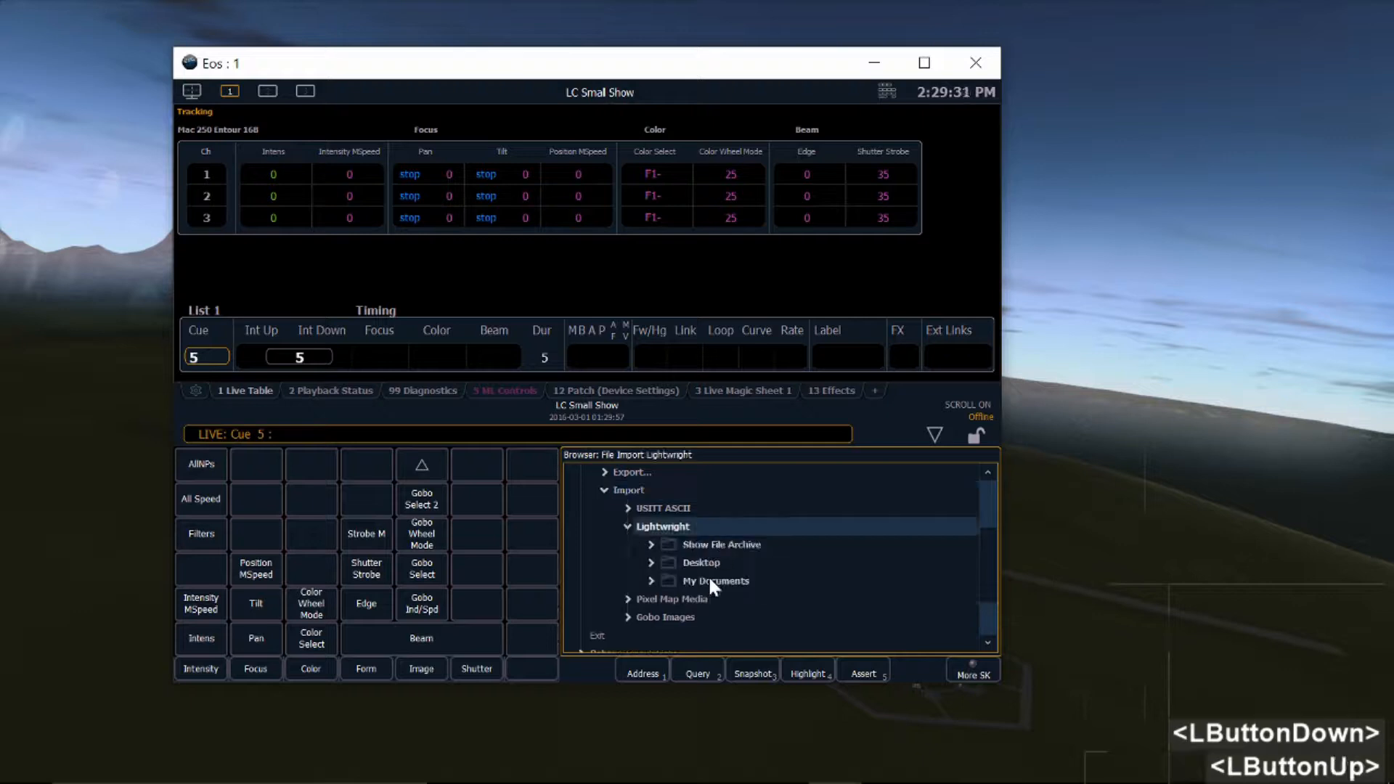
pyautogui.click(649, 561)
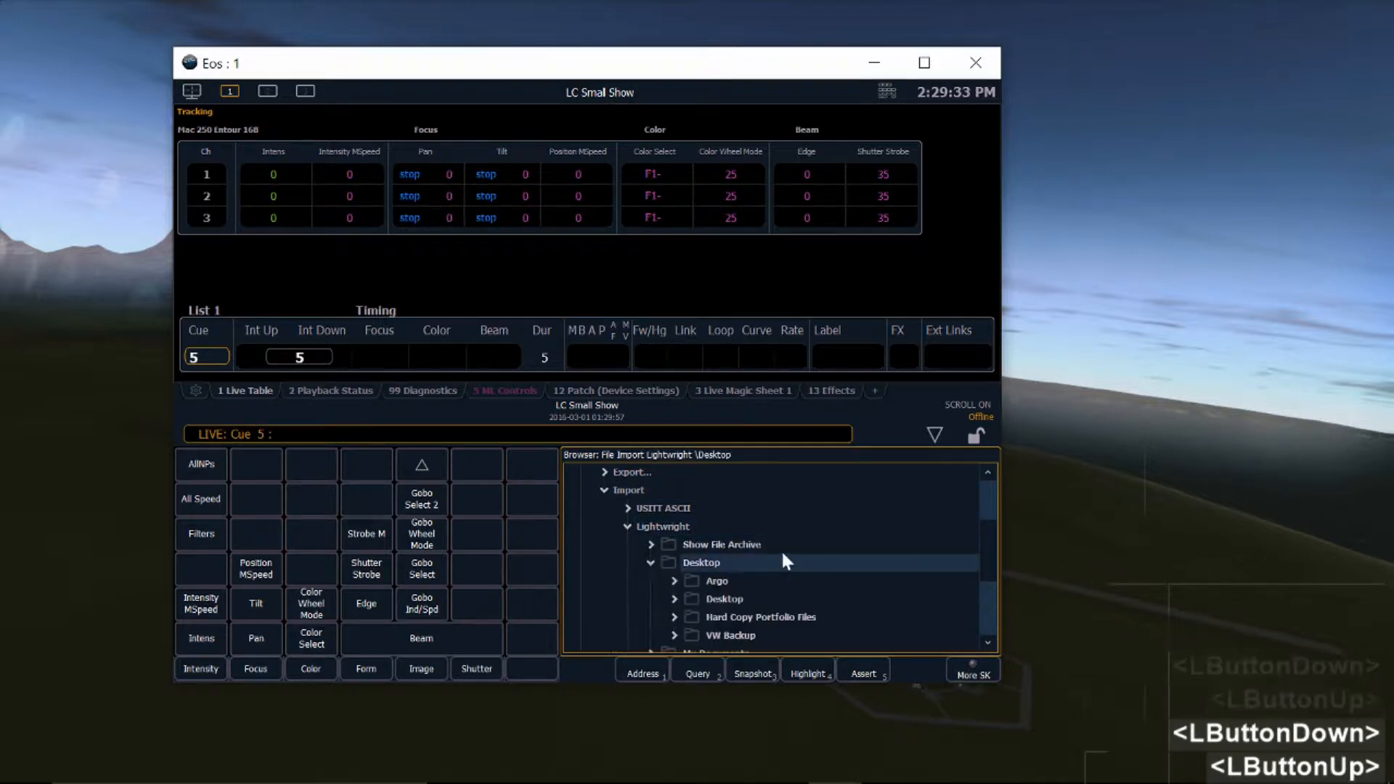
pyautogui.click(675, 563)
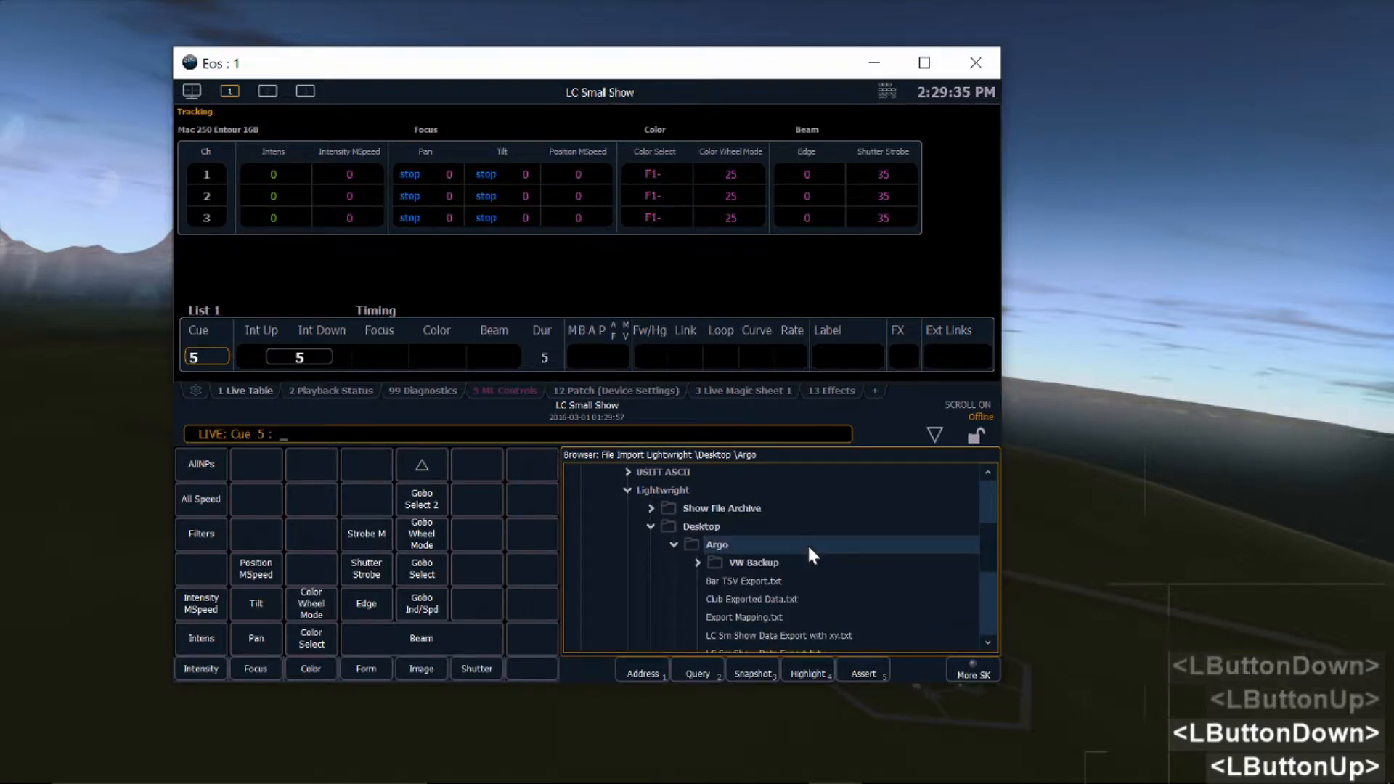
pyautogui.click(762, 562)
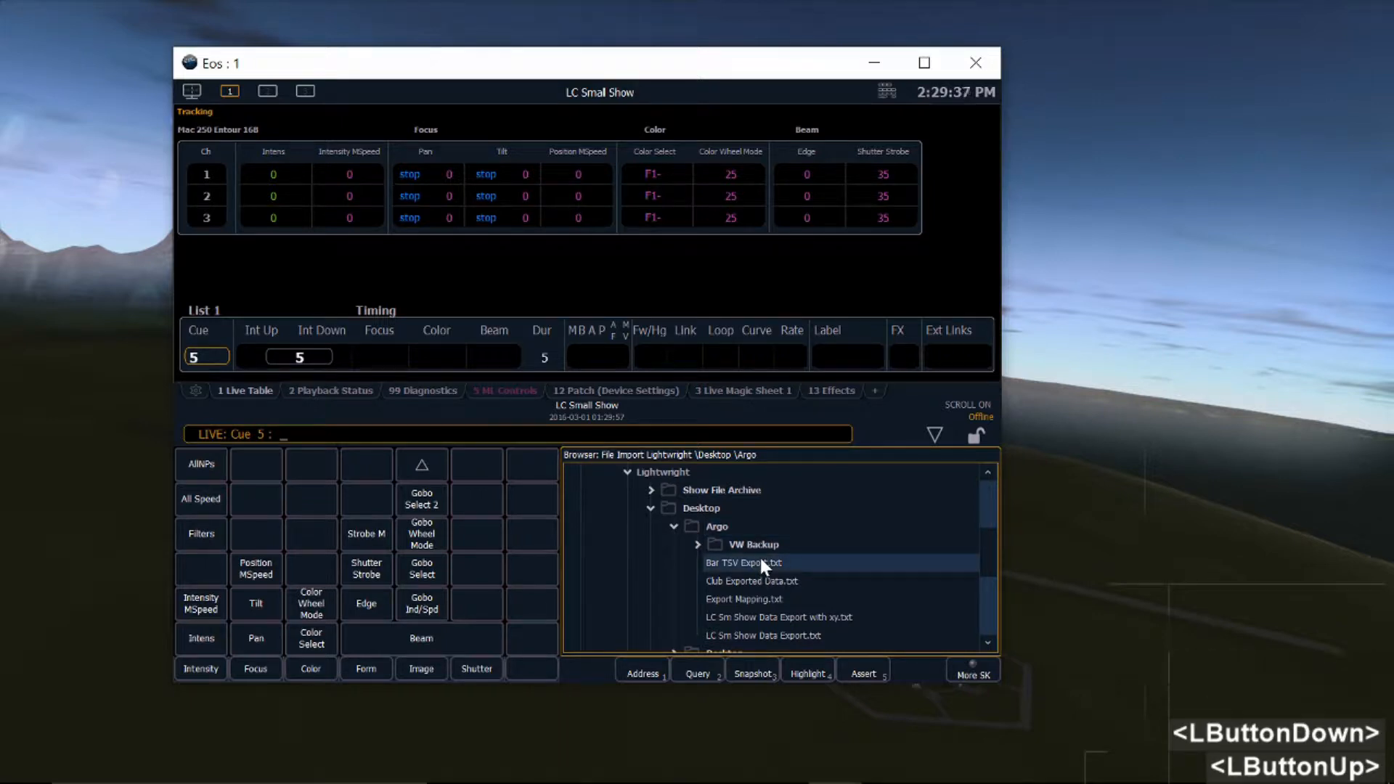
pyautogui.press('Return')
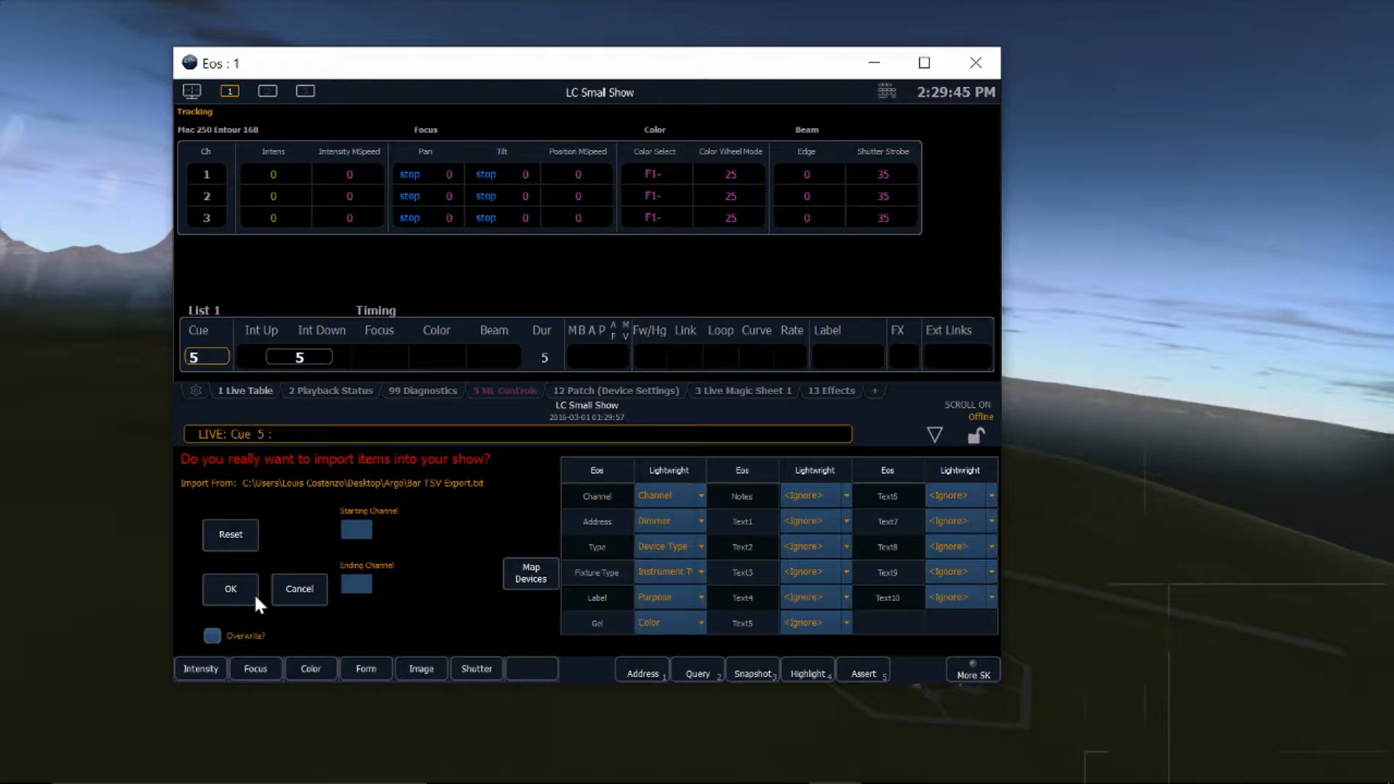
pyautogui.click(536, 578)
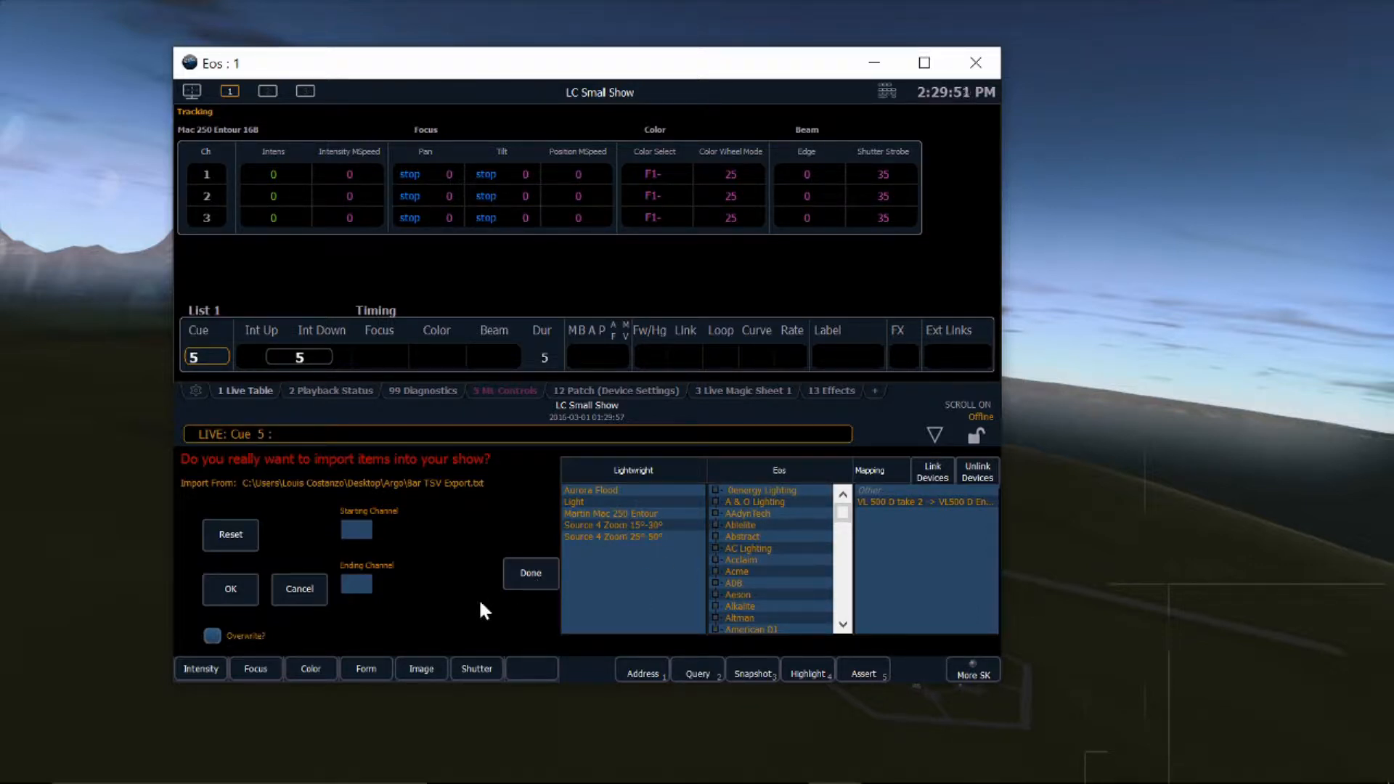
pyautogui.click(291, 585)
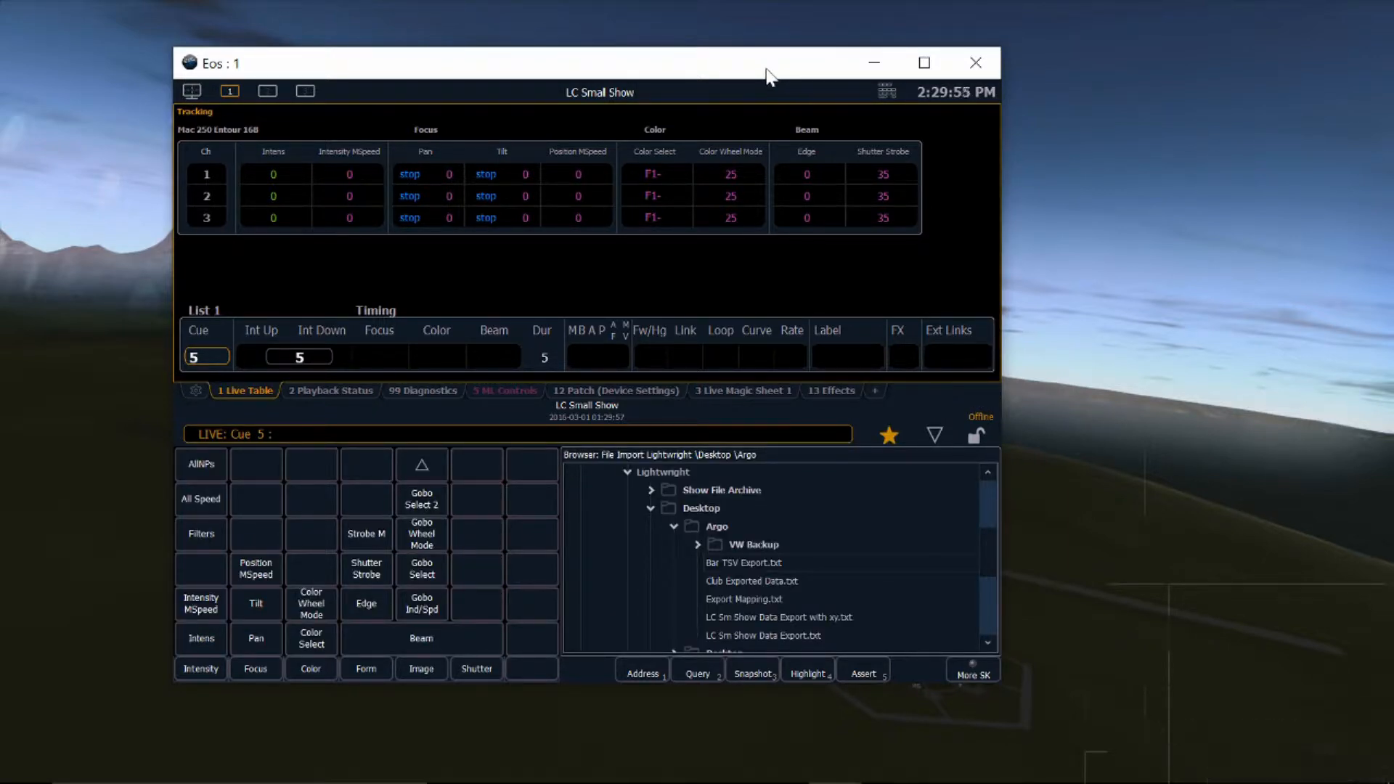
# Reposition the Eos window and cycle the live channel display through its Flexi modes to Show Channels
pyautogui.moveTo(768, 75); pyautogui.dragTo(659, 65)
pyautogui.click(777, 80)
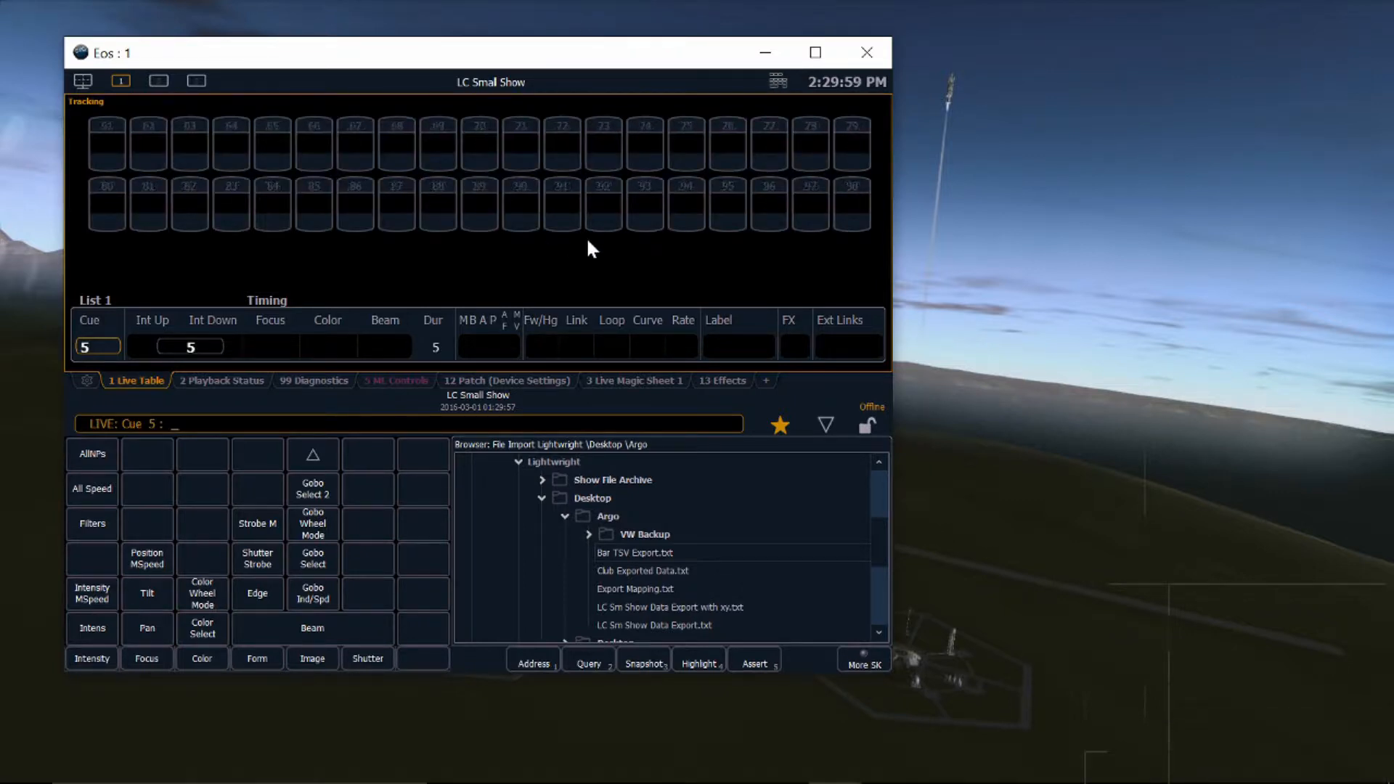
pyautogui.click(774, 77)
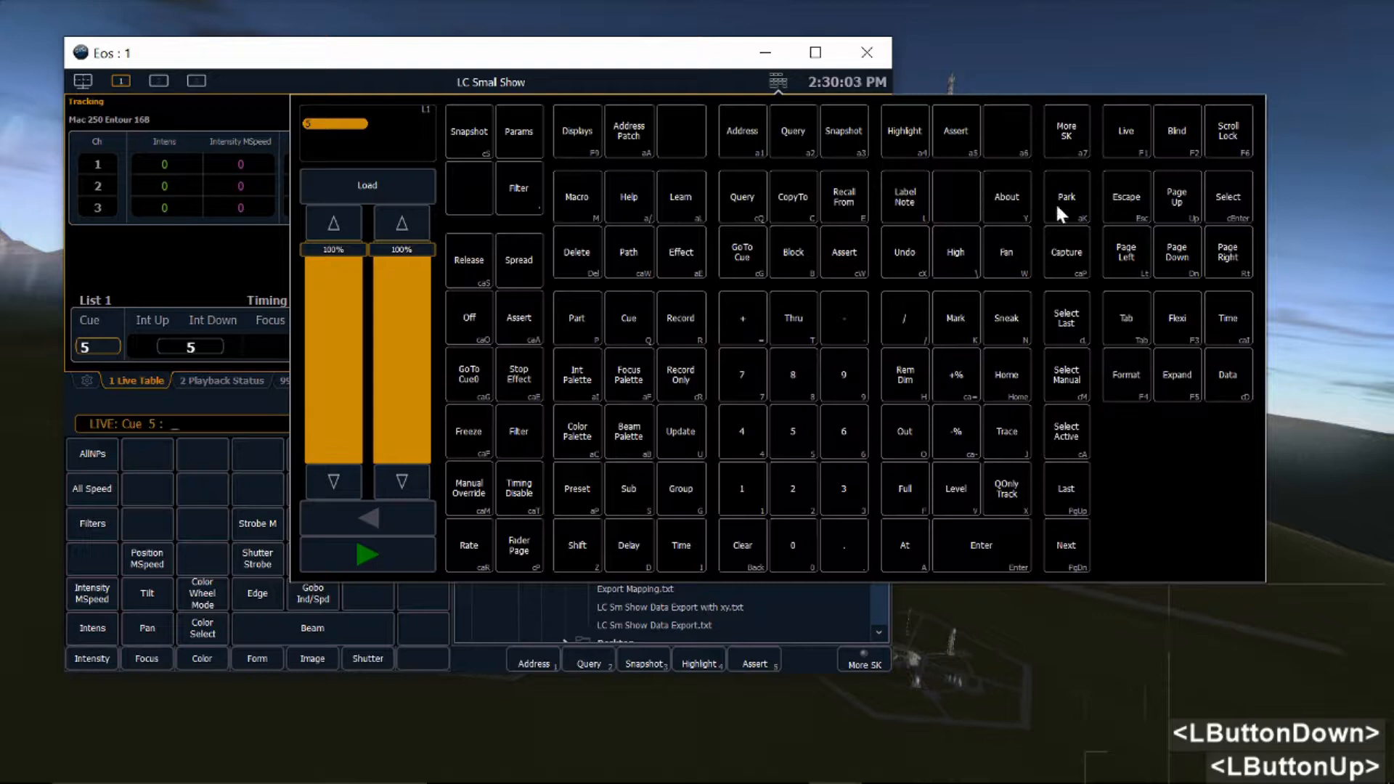
pyautogui.click(1171, 319)
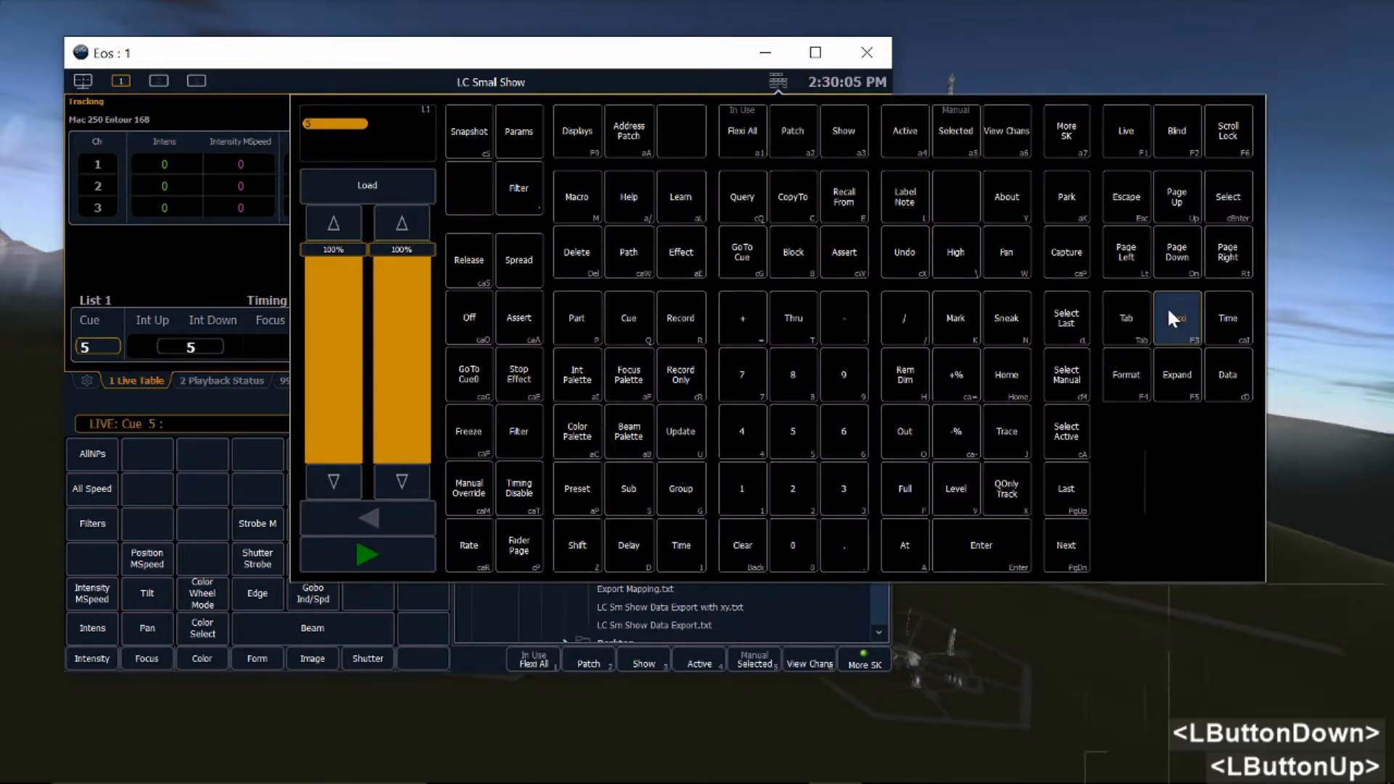
pyautogui.click(1171, 318)
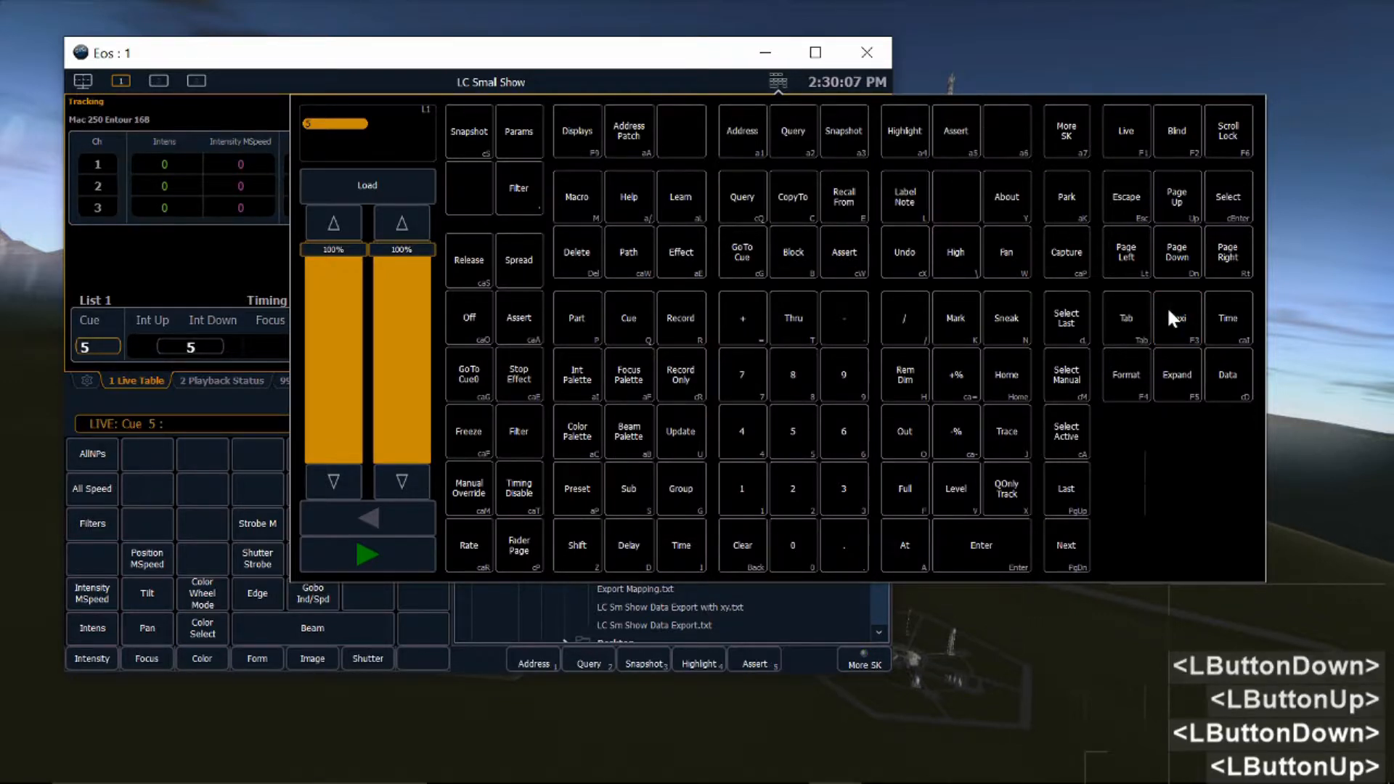
pyautogui.click(1170, 318)
pyautogui.click(1170, 318)
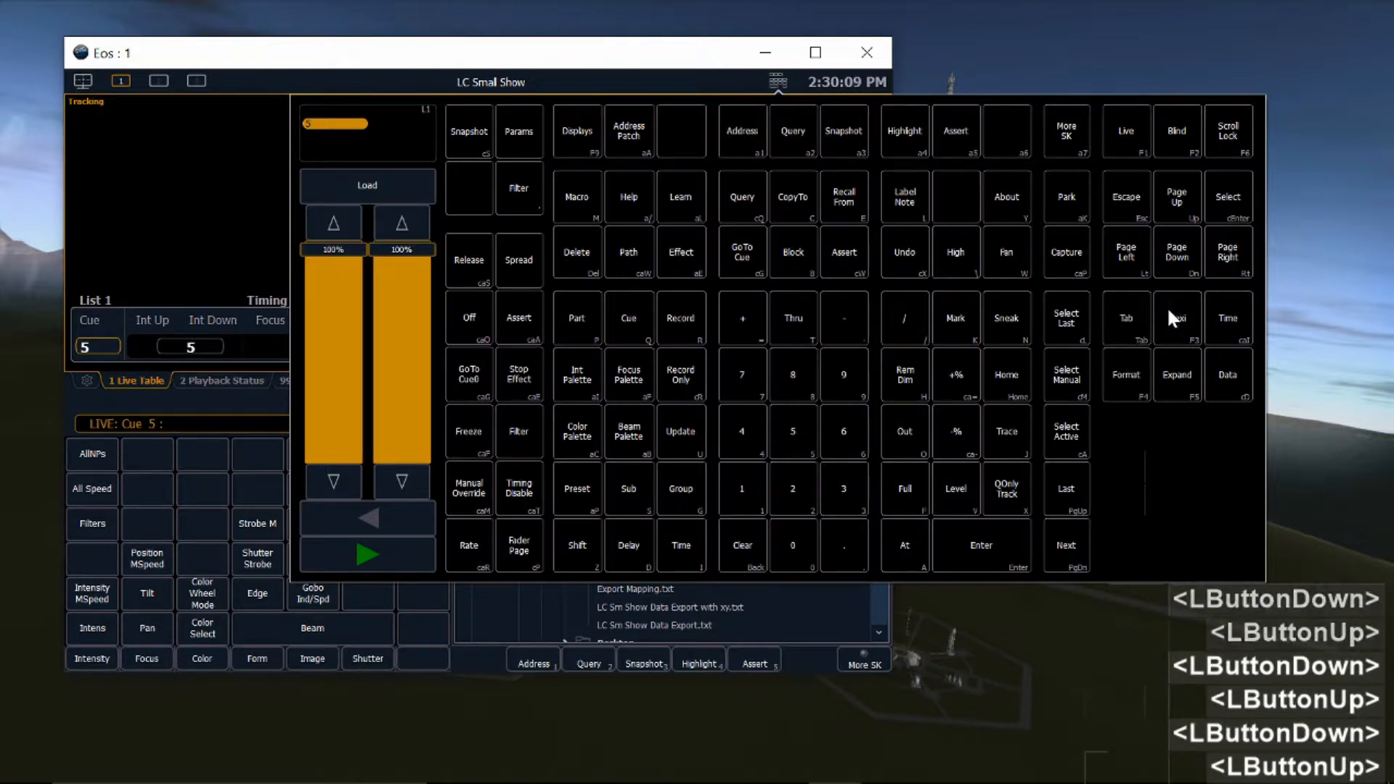
pyautogui.click(1170, 318)
pyautogui.click(1168, 309)
pyautogui.click(1168, 309)
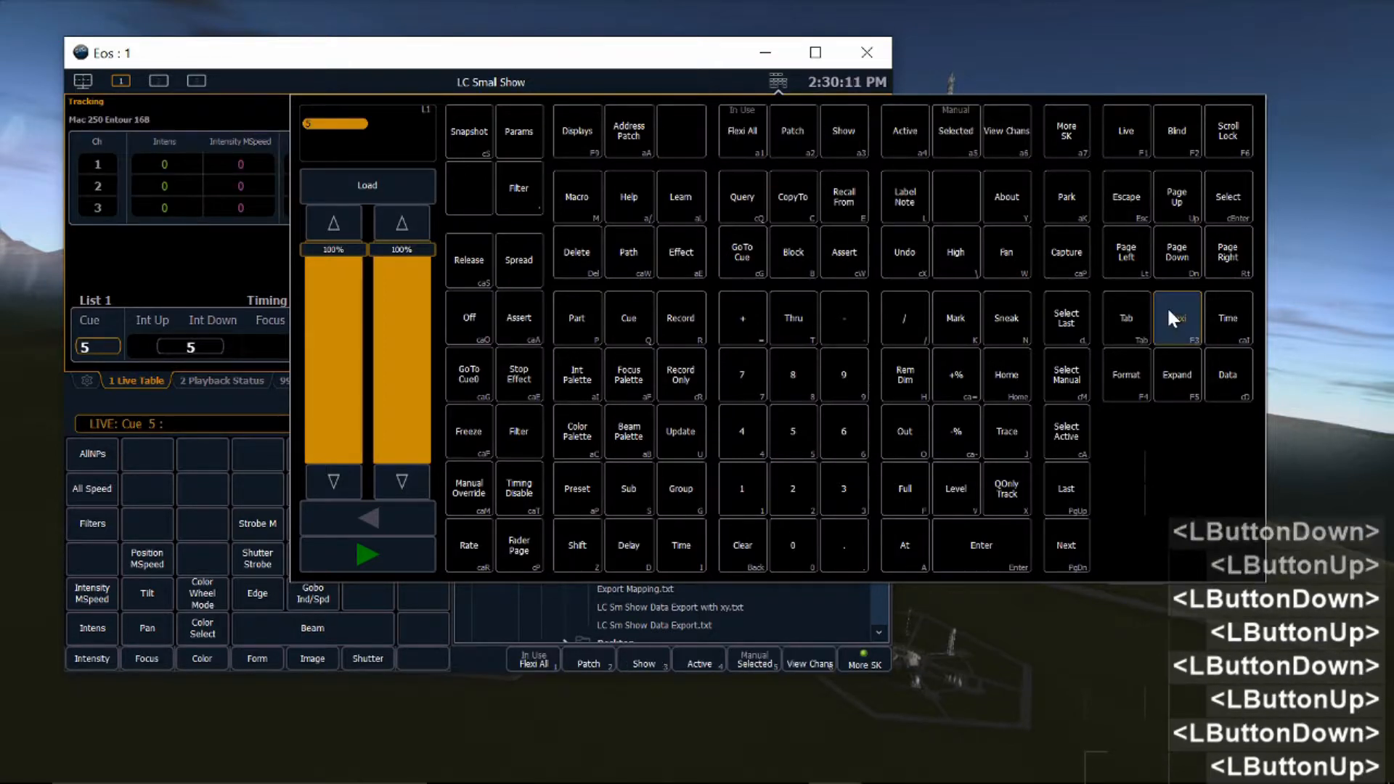
pyautogui.click(1050, 90)
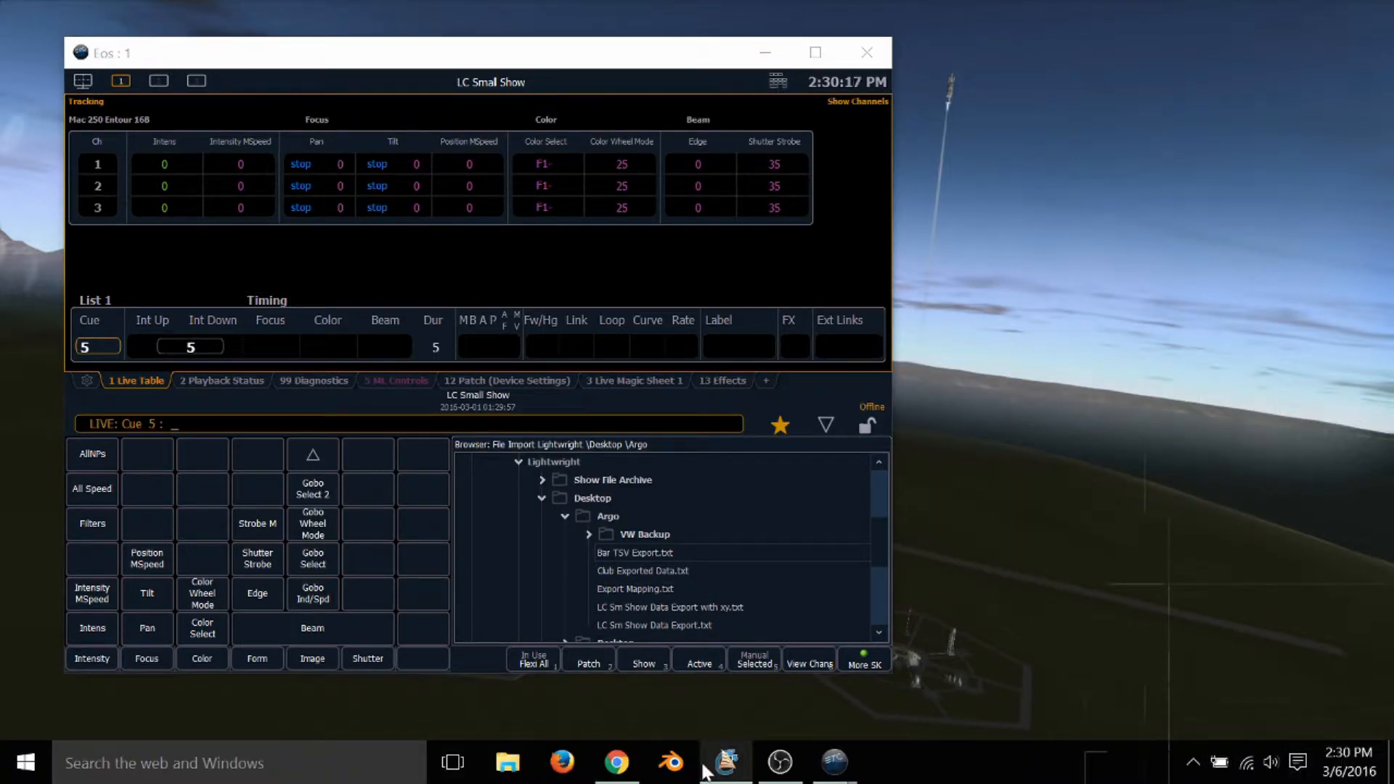
# Switch to Capture Argo, restore its window to a smaller size, and display the project universes of Bar.c2s
pyautogui.click(712, 766)
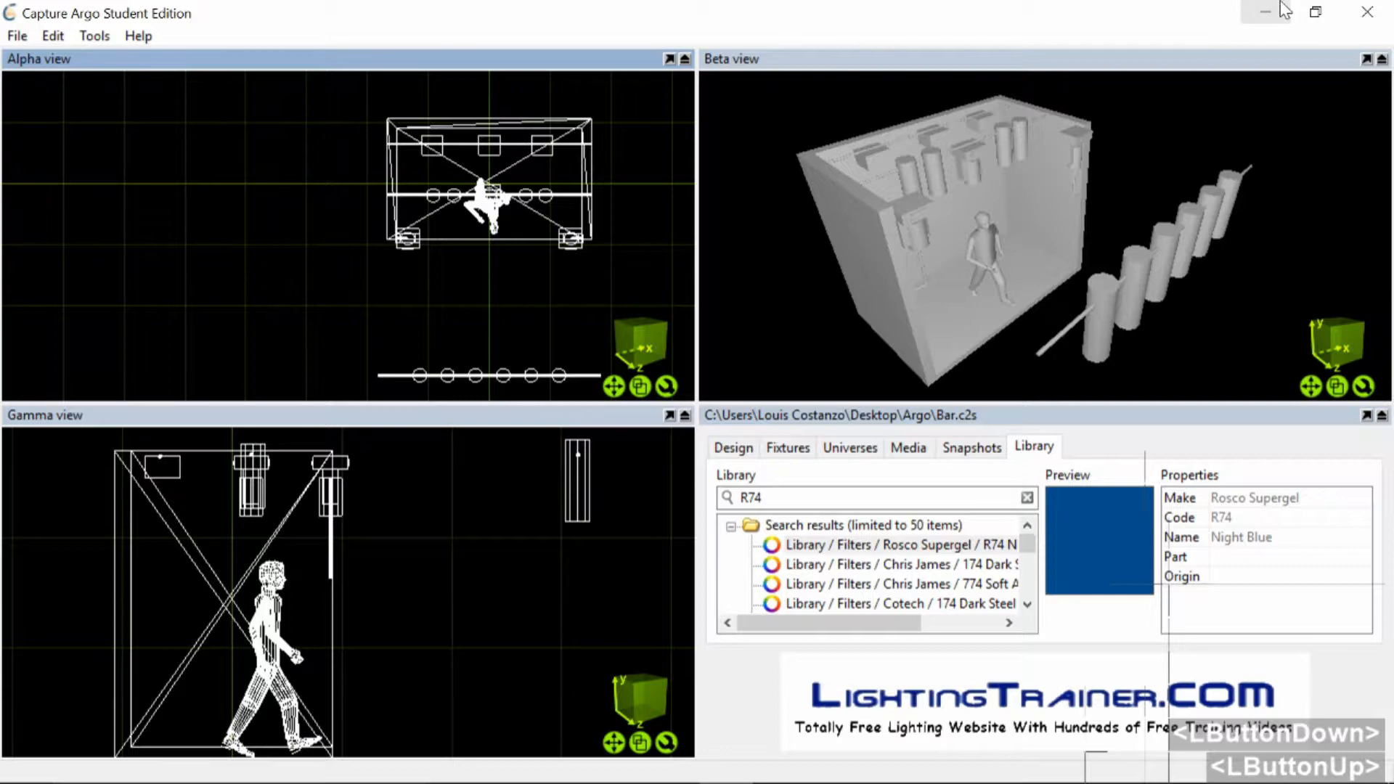
pyautogui.click(1316, 12)
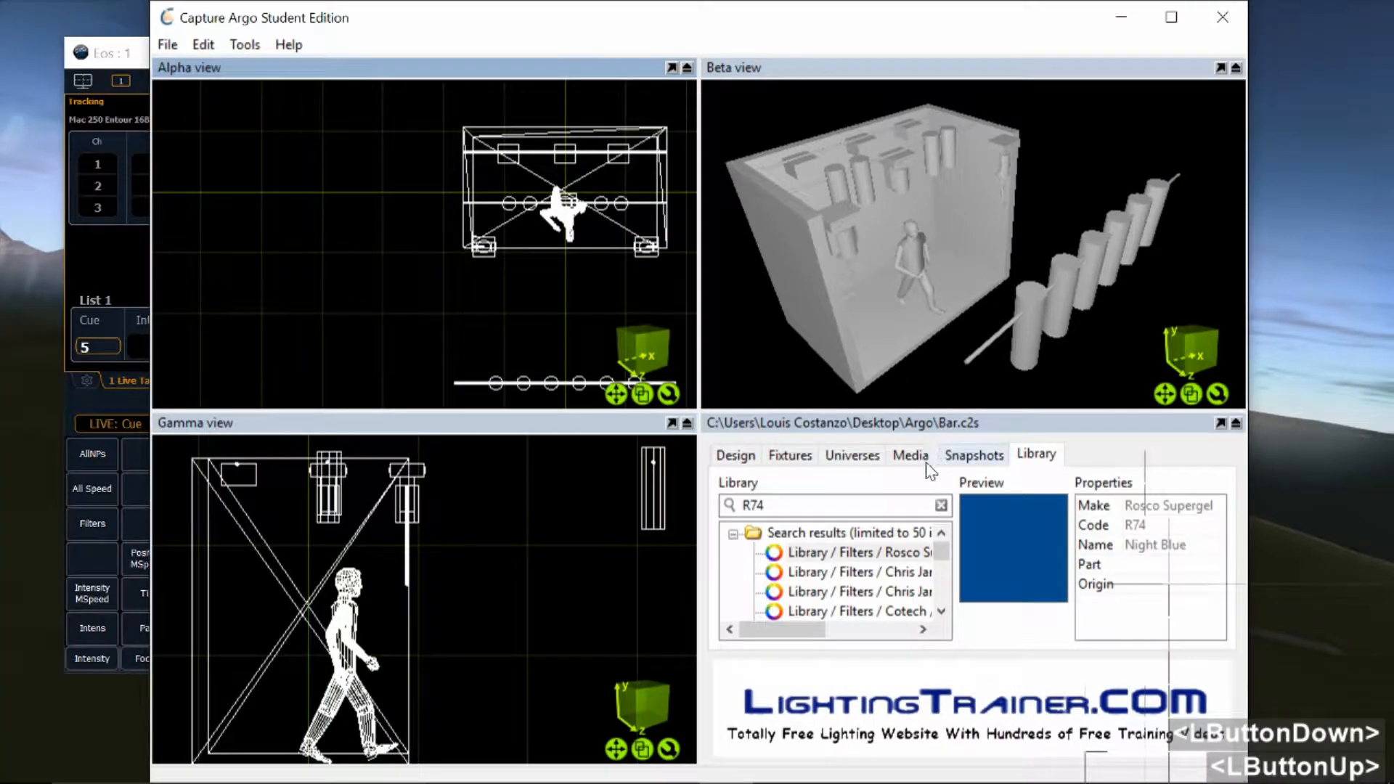
pyautogui.click(853, 456)
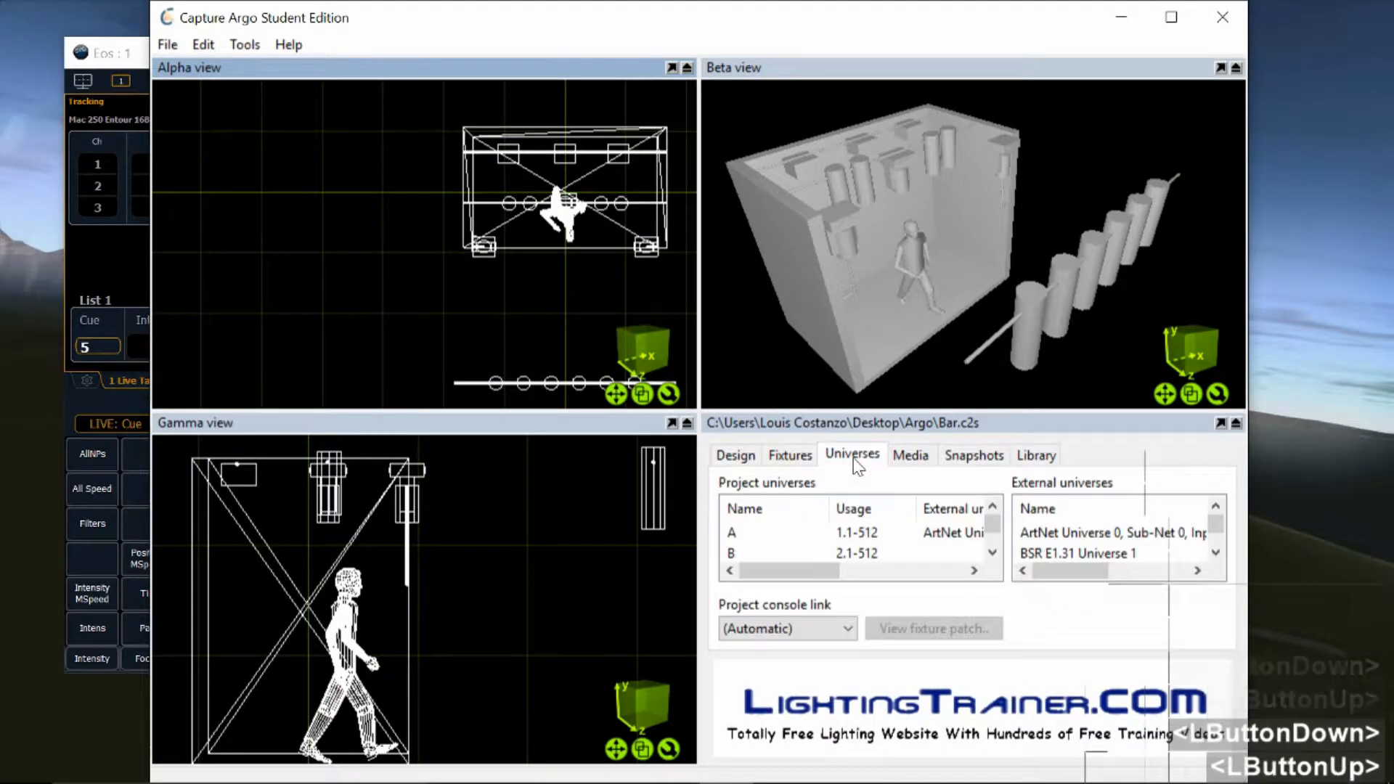
pyautogui.click(782, 534)
pyautogui.moveTo(827, 571); pyautogui.dragTo(763, 634)
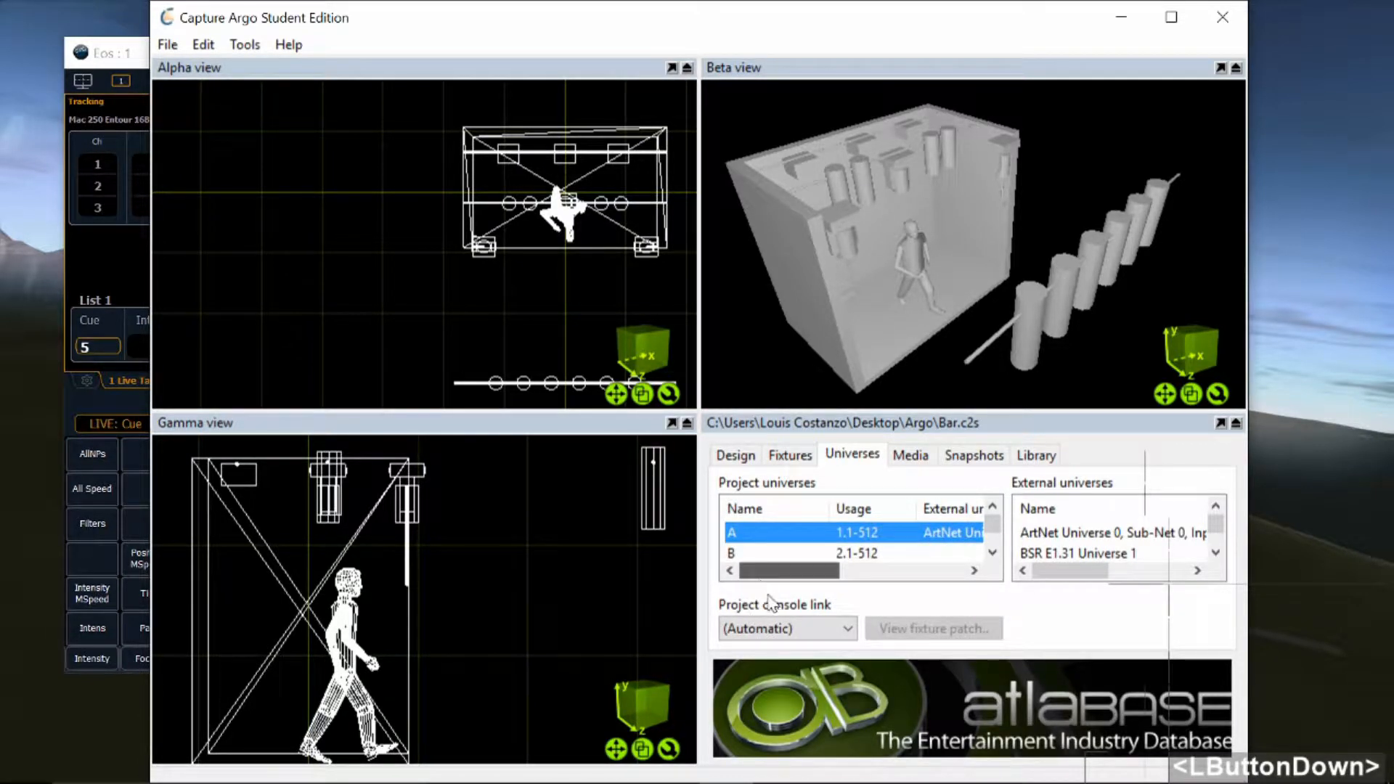
pyautogui.moveTo(793, 628); pyautogui.dragTo(833, 609)
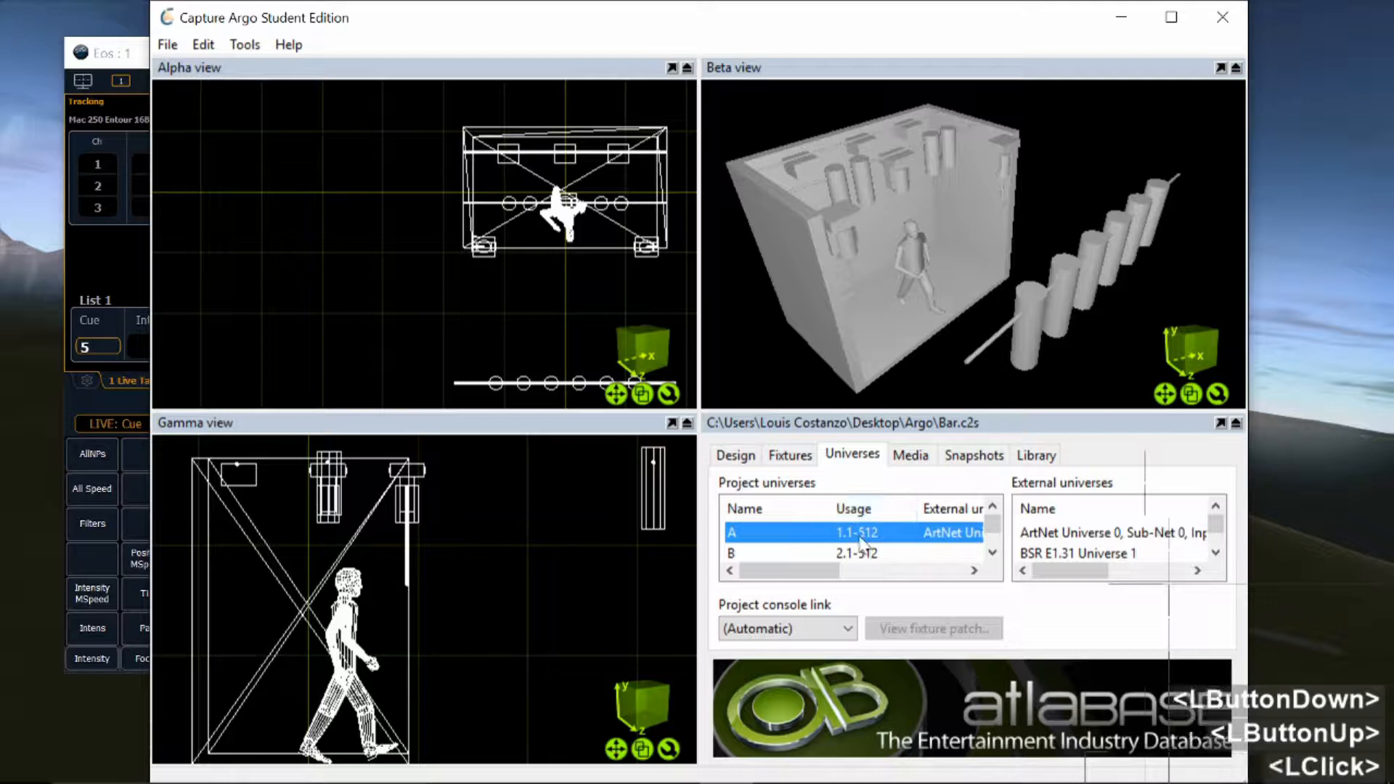
# Examine the fixture patch of project universe A and the external universe assigned to it
pyautogui.doubleClick(933, 535)
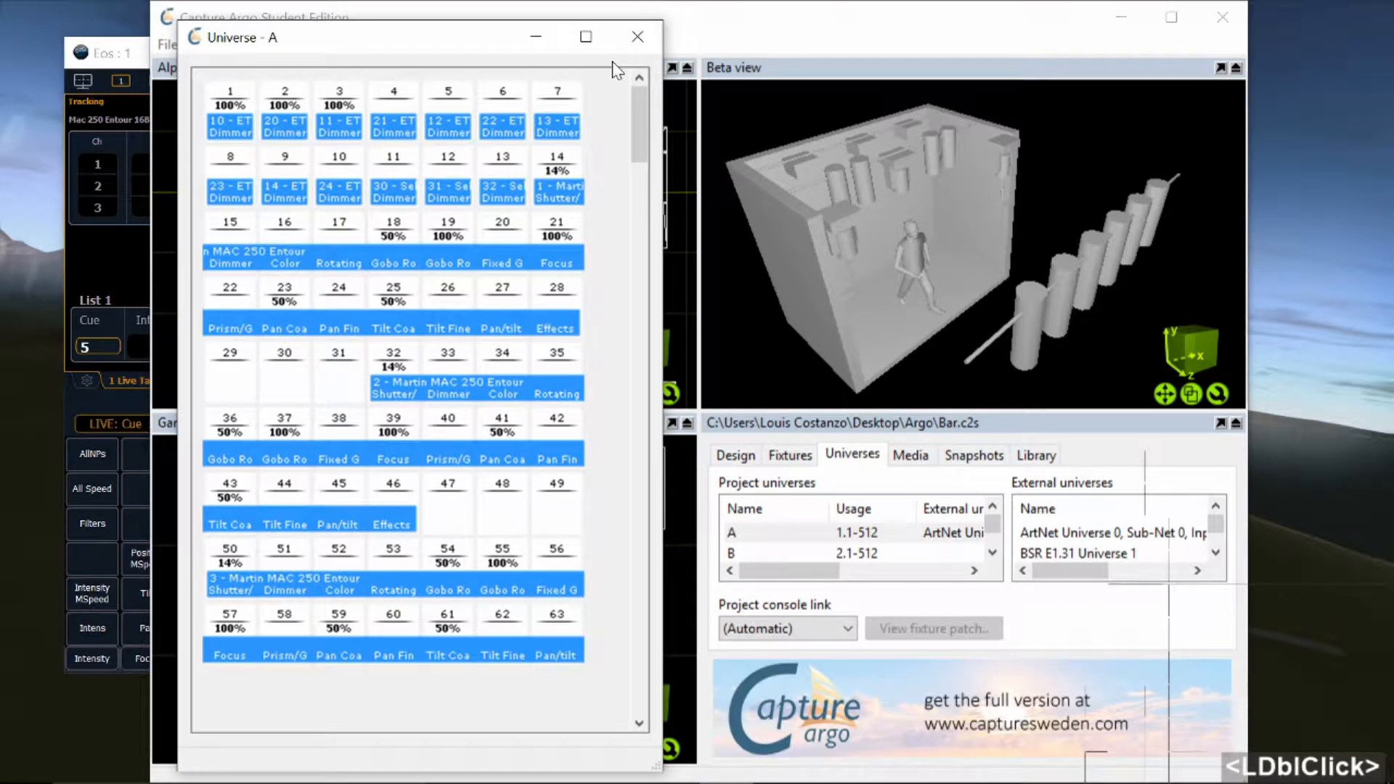
pyautogui.click(638, 37)
pyautogui.click(900, 571)
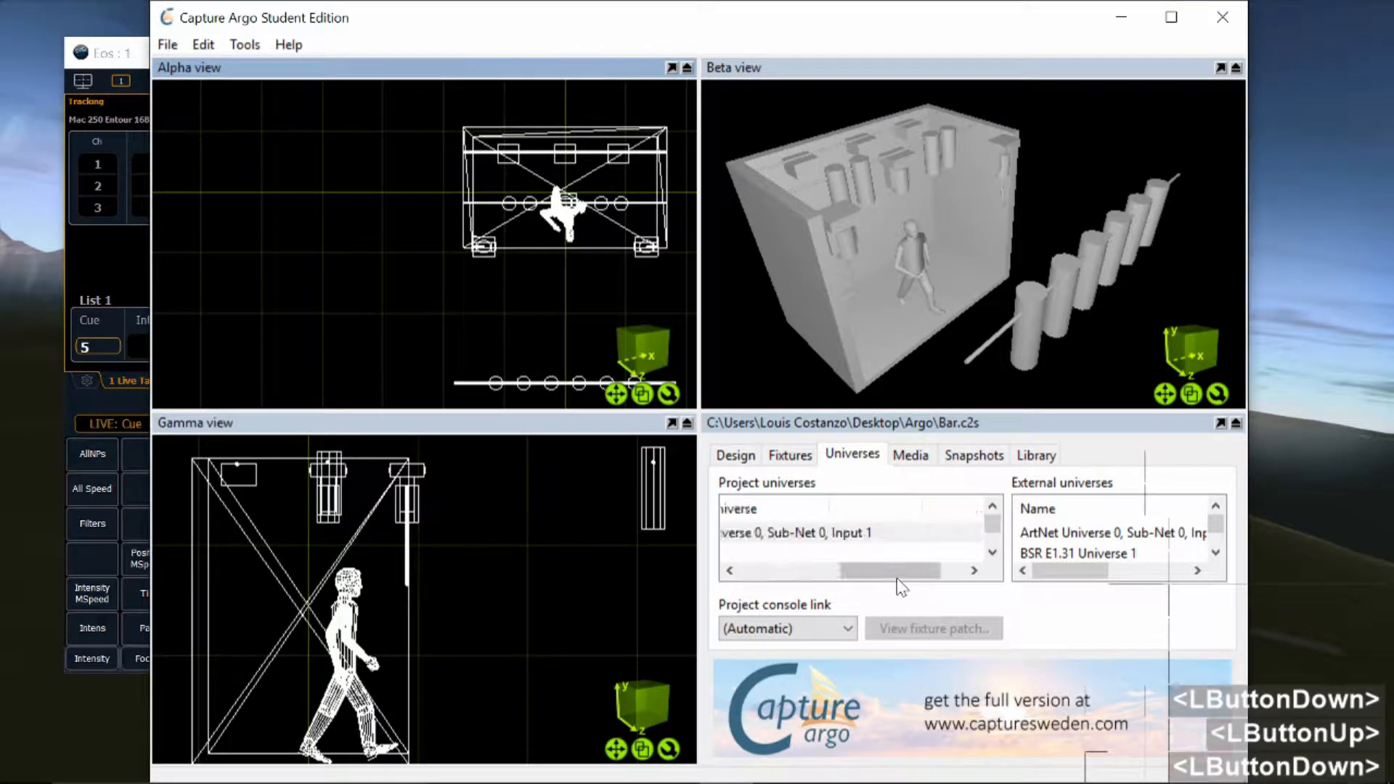
pyautogui.doubleClick(777, 536)
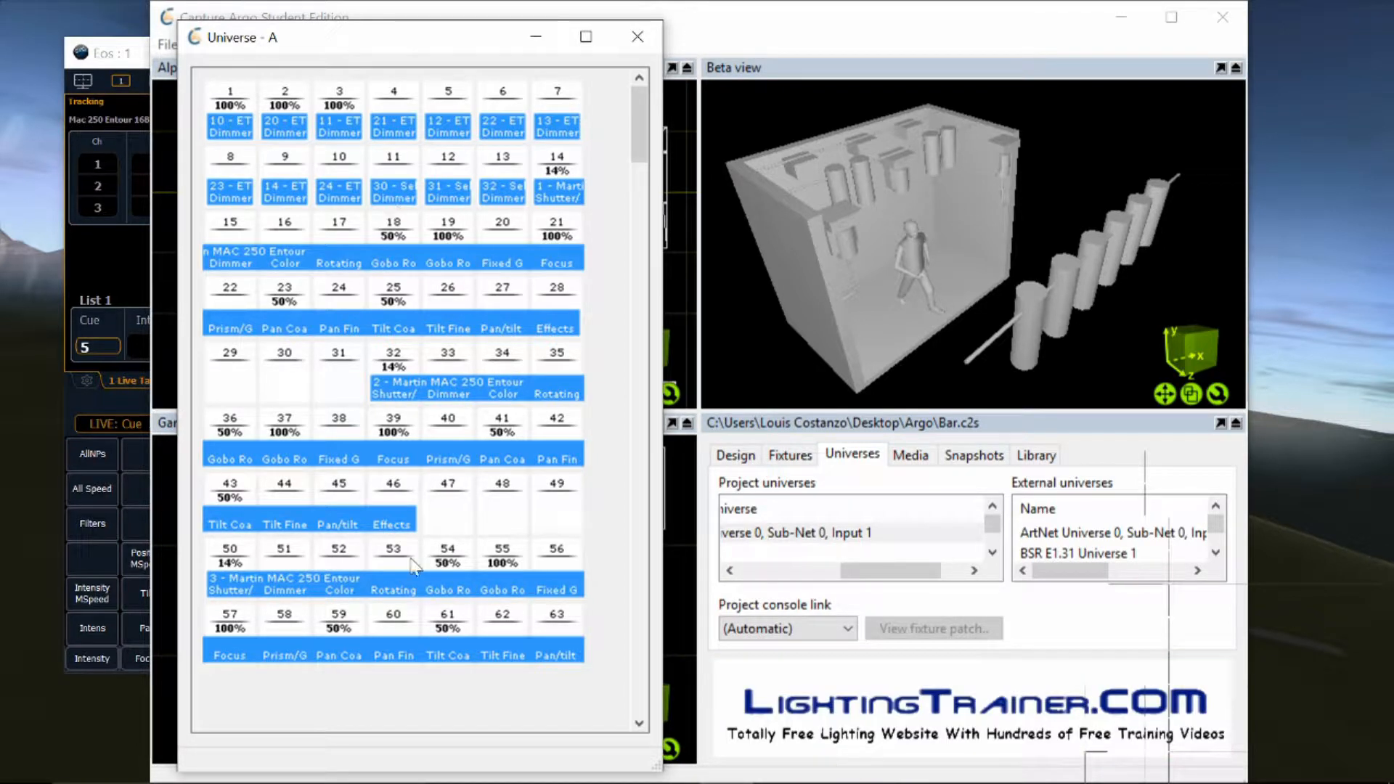
pyautogui.click(637, 35)
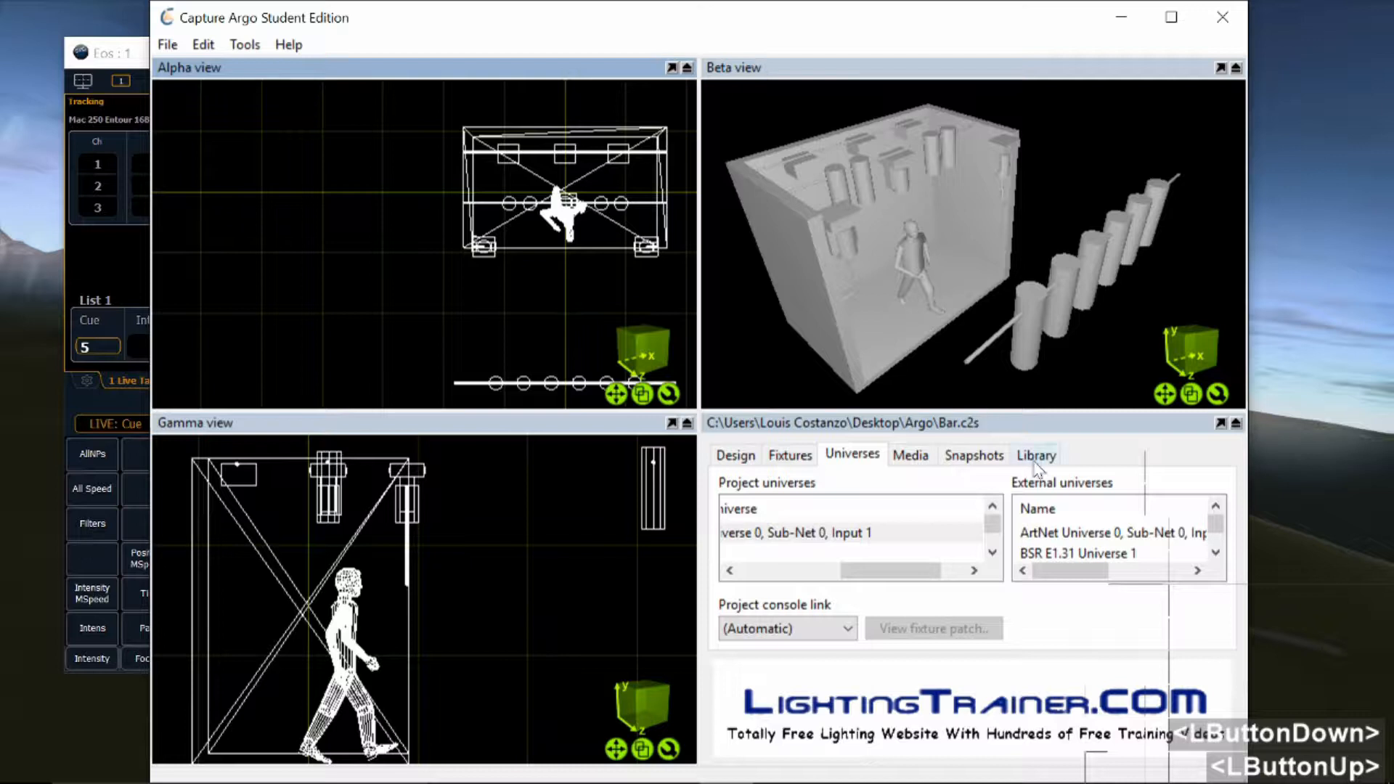
# Select the ArtNet Universe 0, Sub-Net 0 entry among the external universes and inspect its full name
pyautogui.click(1054, 534)
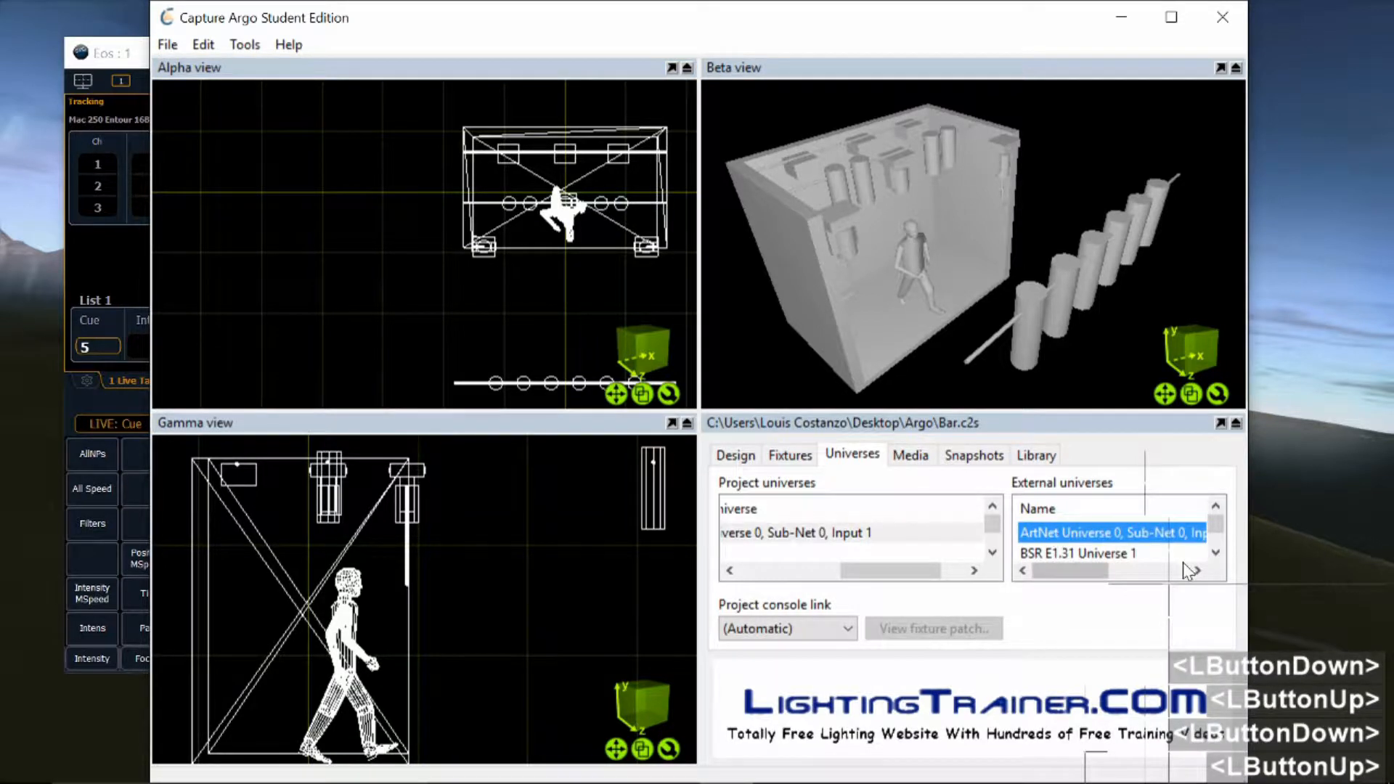
pyautogui.click(1200, 570)
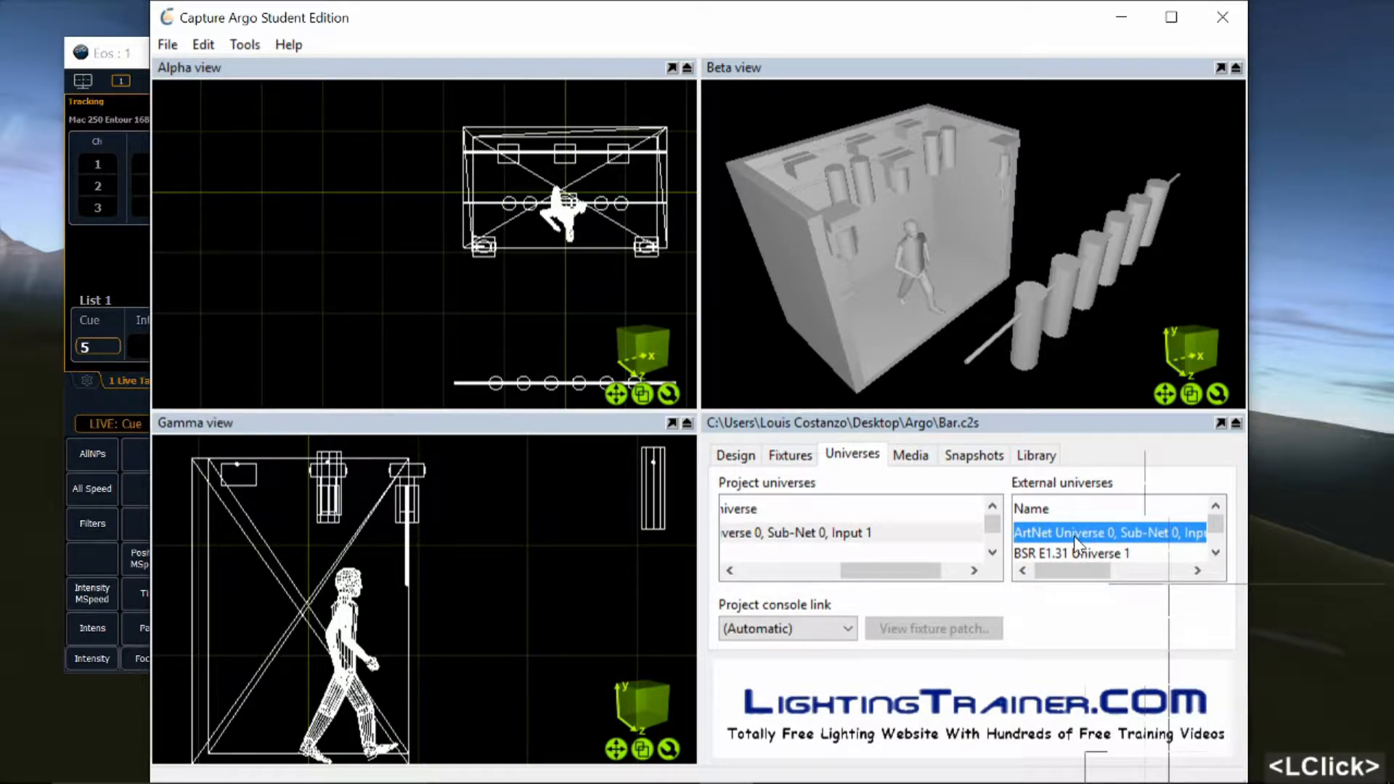
pyautogui.doubleClick(1076, 538)
pyautogui.click(1196, 569)
pyautogui.click(1197, 569)
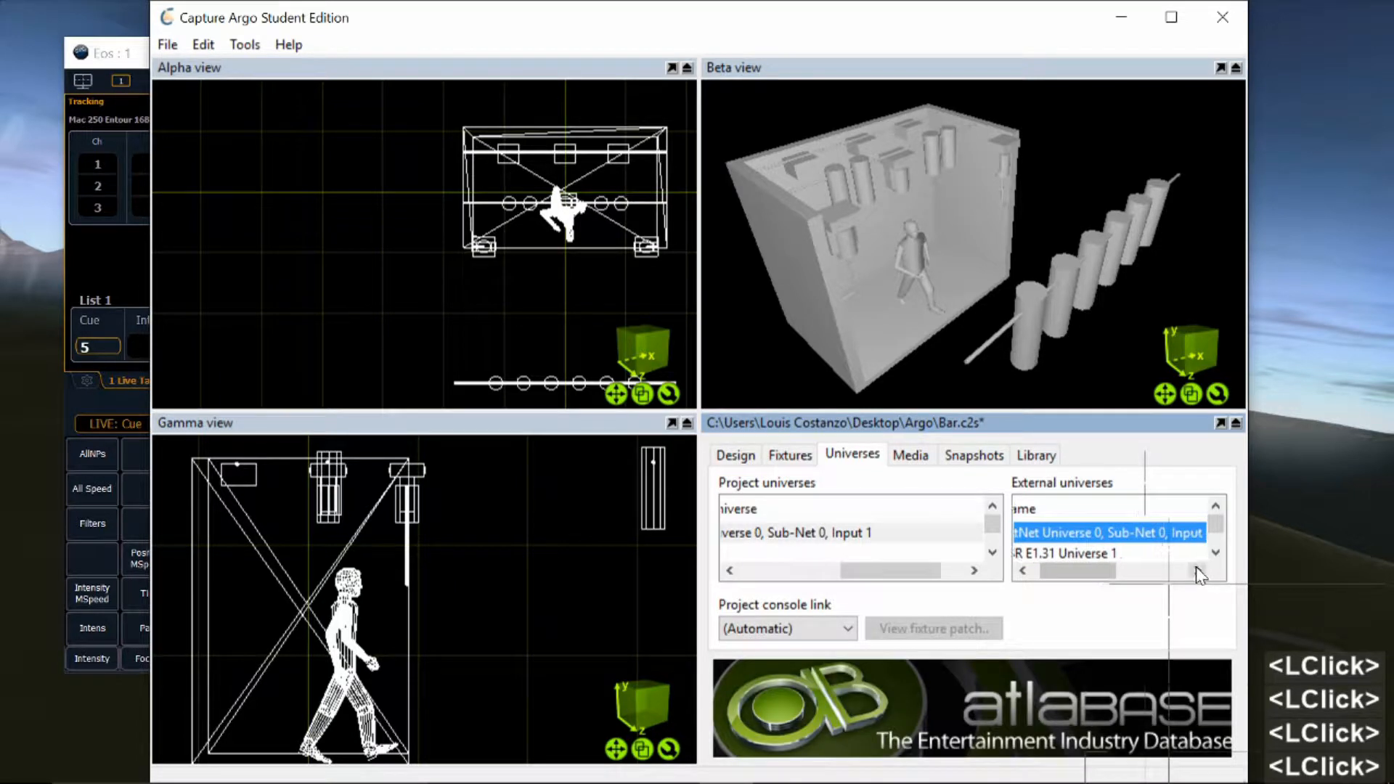
pyautogui.click(1196, 569)
pyautogui.click(1196, 569)
pyautogui.click(1039, 572)
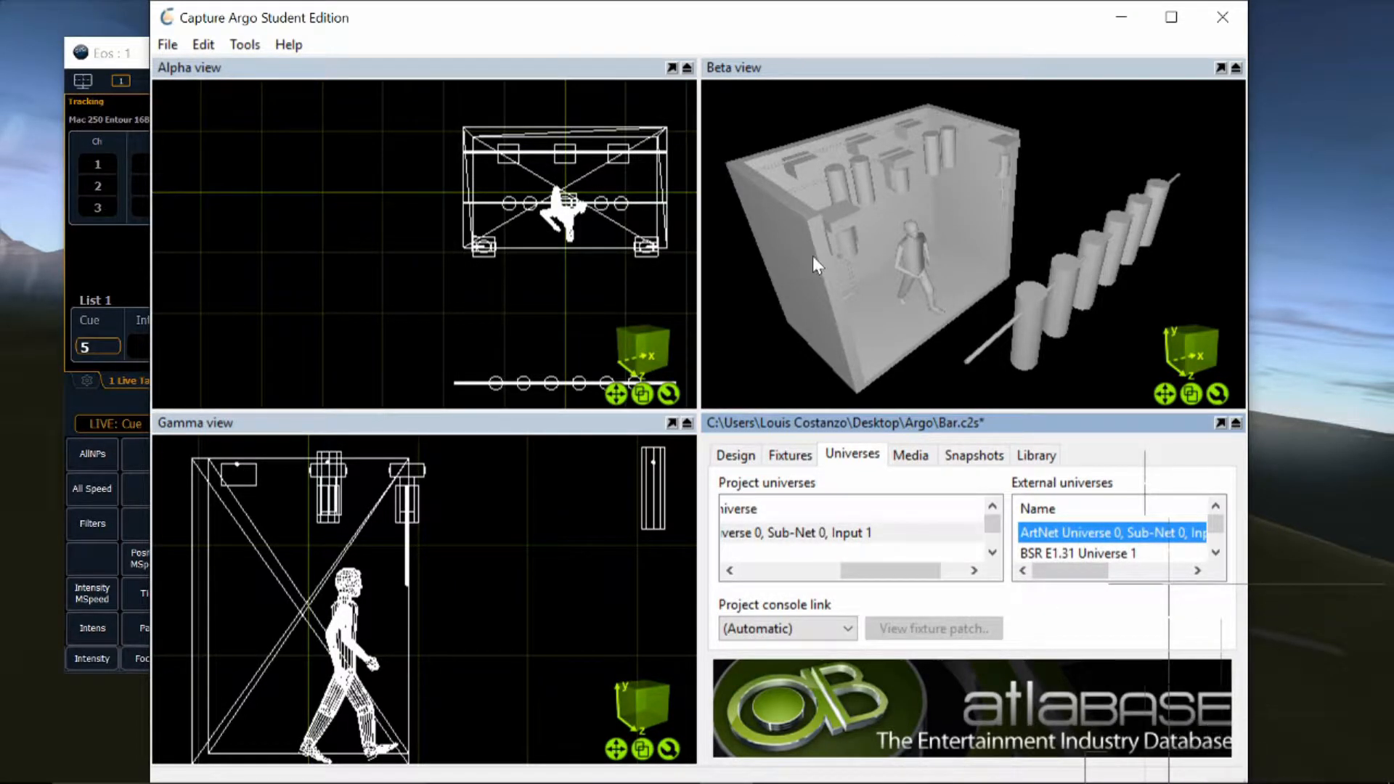
# Orbit the Beta view to a lower angle and switch the Alpha view from CAD to Live rendering
pyautogui.moveTo(813, 256); pyautogui.dragTo(864, 292, button='middle')
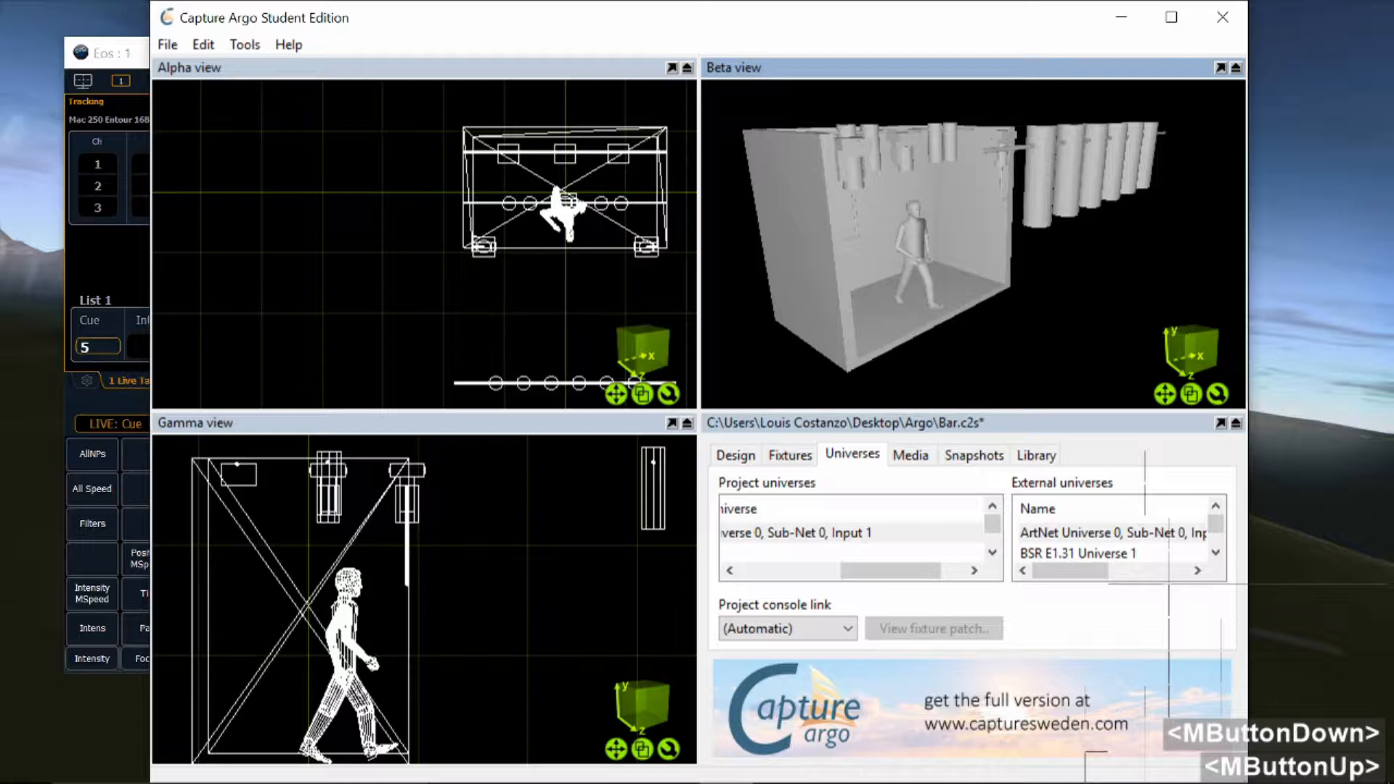
pyautogui.moveTo(663, 349); pyautogui.dragTo(559, 334, button='middle')
pyautogui.click(668, 394)
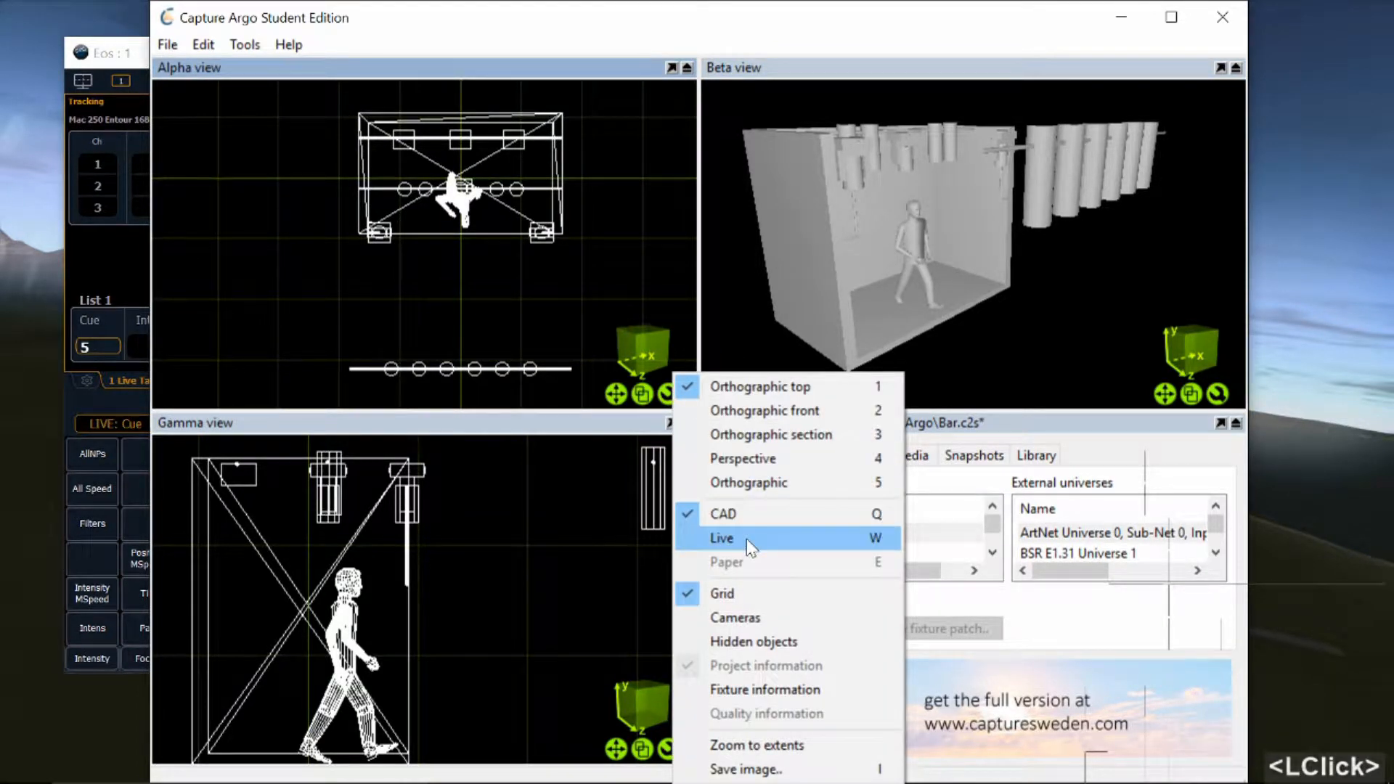
pyautogui.click(629, 358)
pyautogui.click(668, 394)
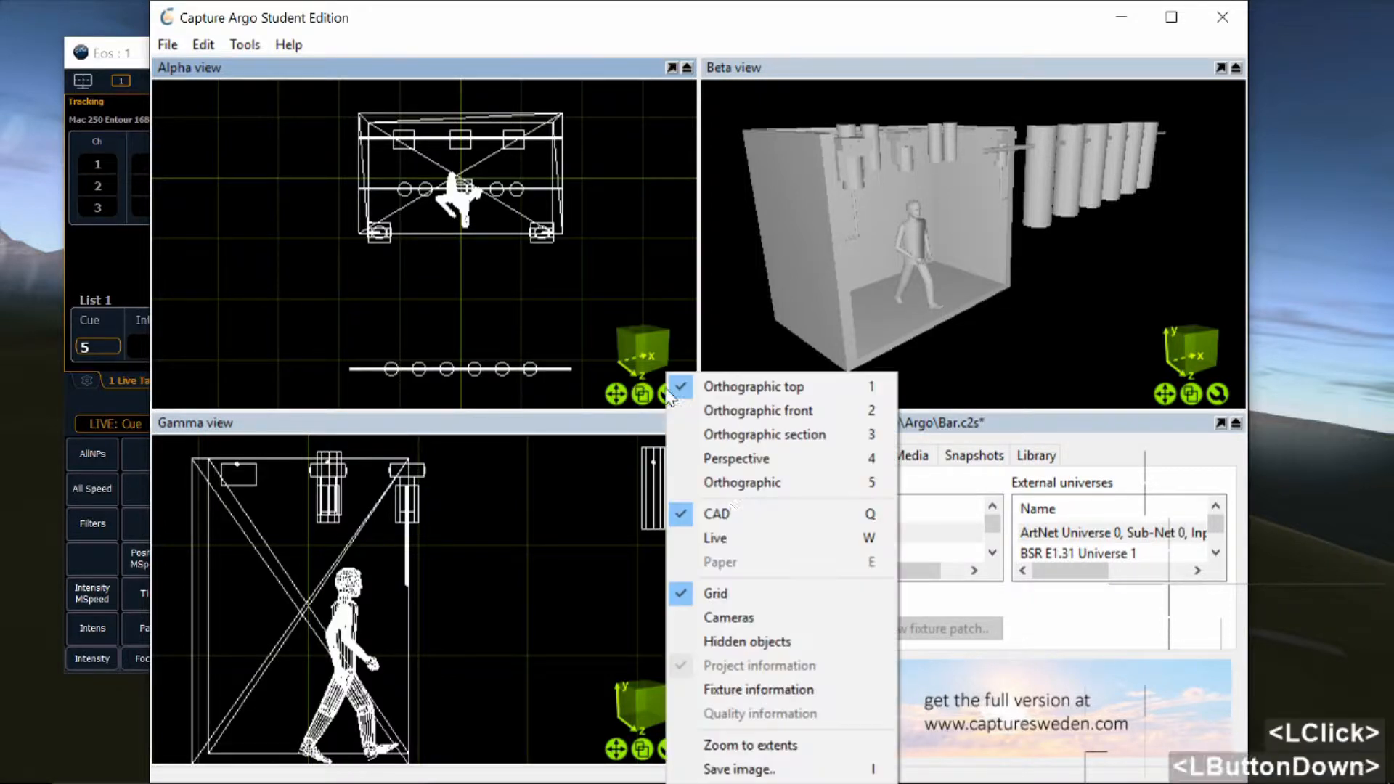
pyautogui.click(742, 541)
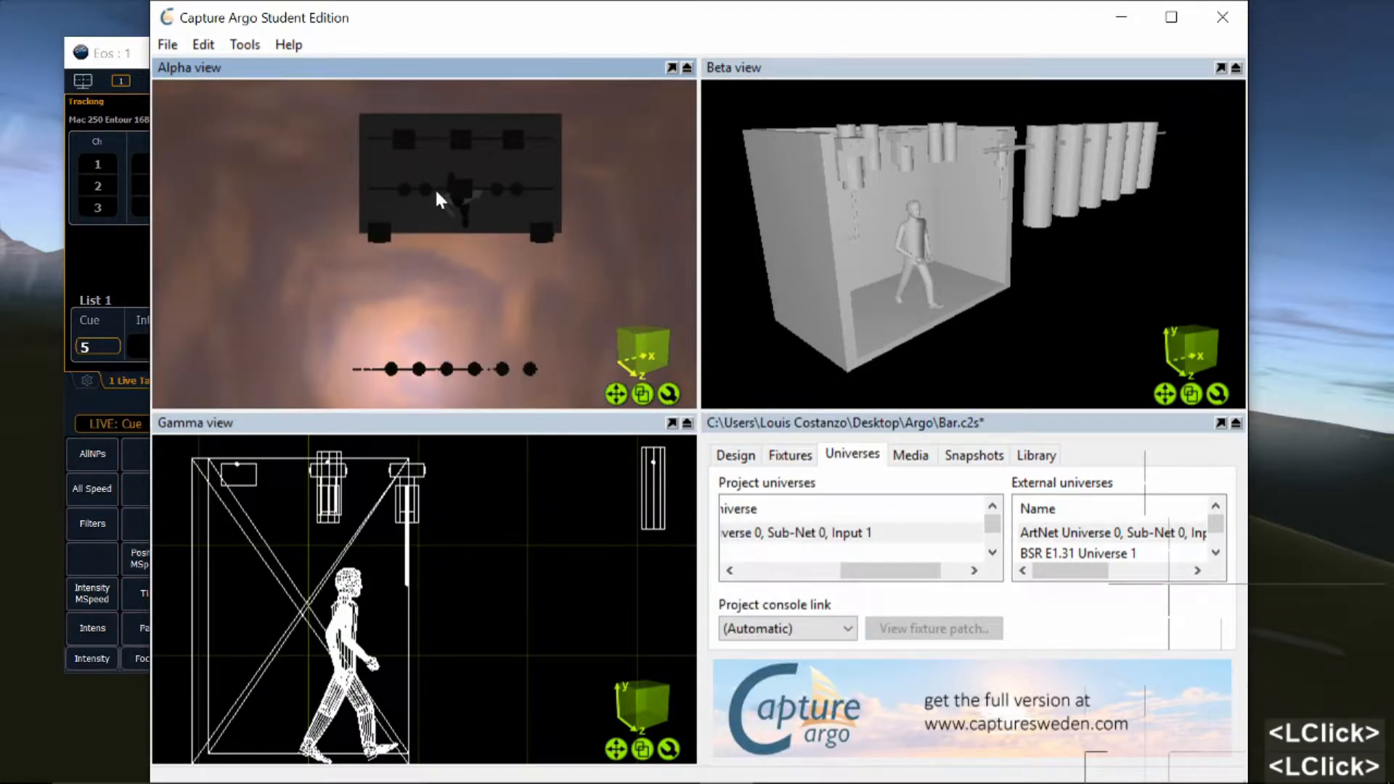
# Switch the Alpha view to Perspective projection and frame the stage with the lit beams in front of it
pyautogui.click(668, 394)
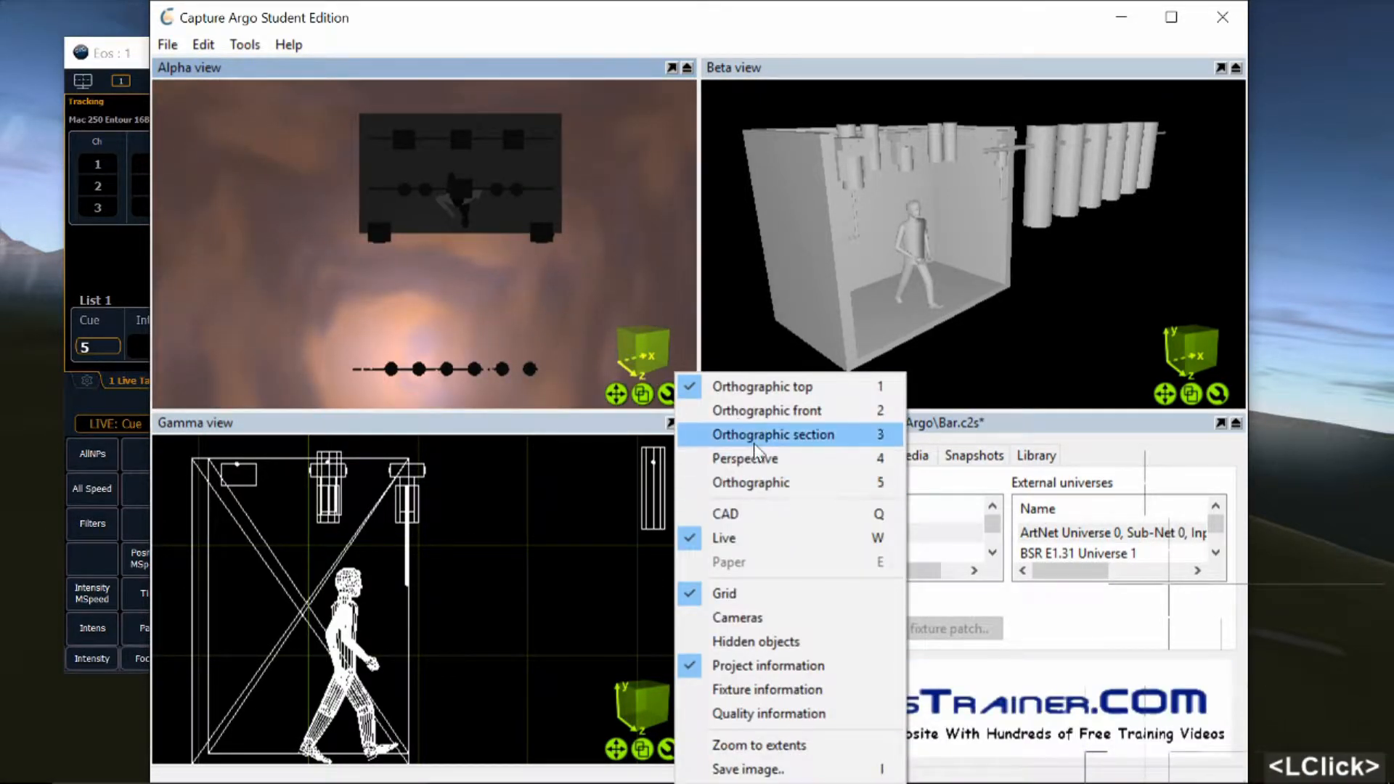
pyautogui.click(759, 466)
pyautogui.scroll(2, 437, 231)
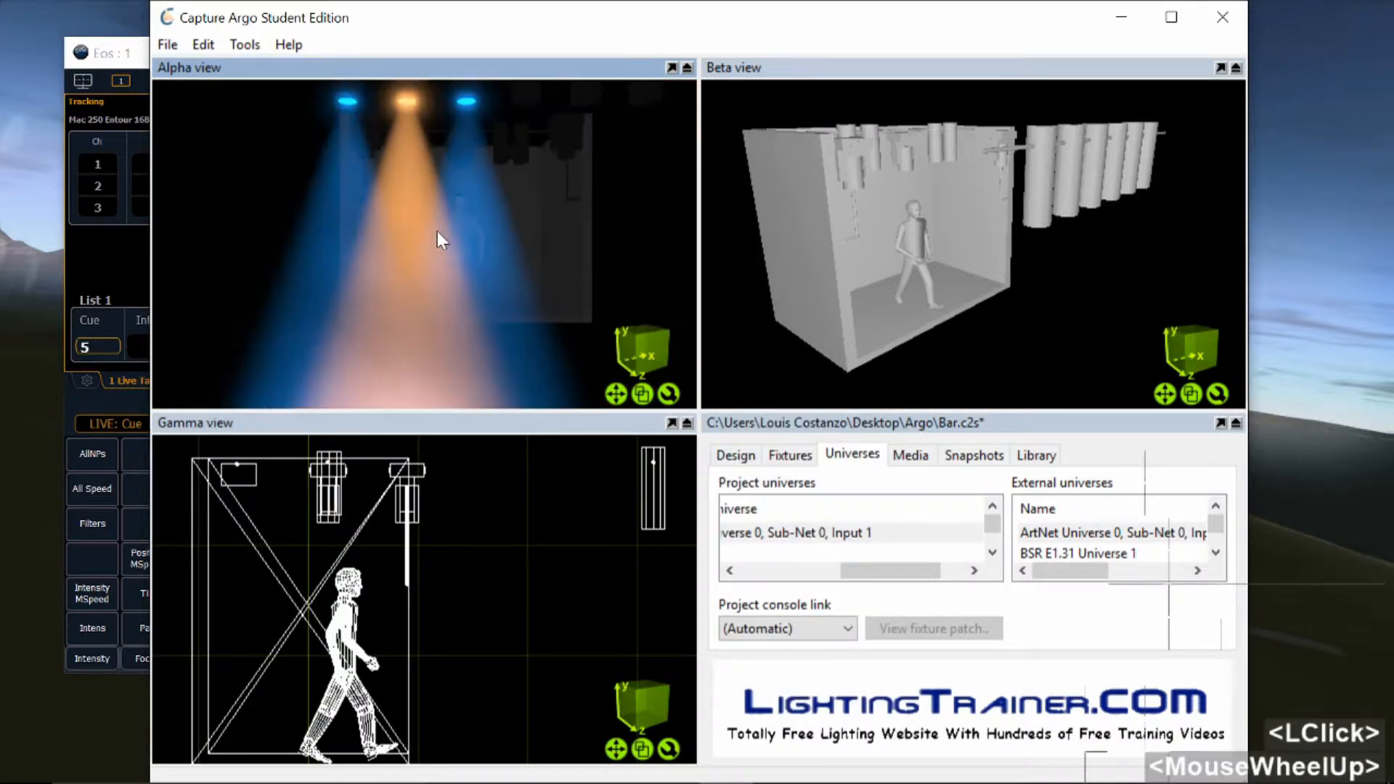
pyautogui.scroll(-1, 386, 160)
pyautogui.moveTo(328, 140)
pyautogui.mouseDown(button='middle')
pyautogui.moveTo(429, 168)
pyautogui.moveTo(355, 168)
pyautogui.moveTo(329, 150)
pyautogui.mouseUp(button='middle')
# Move the Capture window aside and bring the Eos window forward, placed slightly lower on the desktop
pyautogui.moveTo(631, 16); pyautogui.dragTo(905, 29)
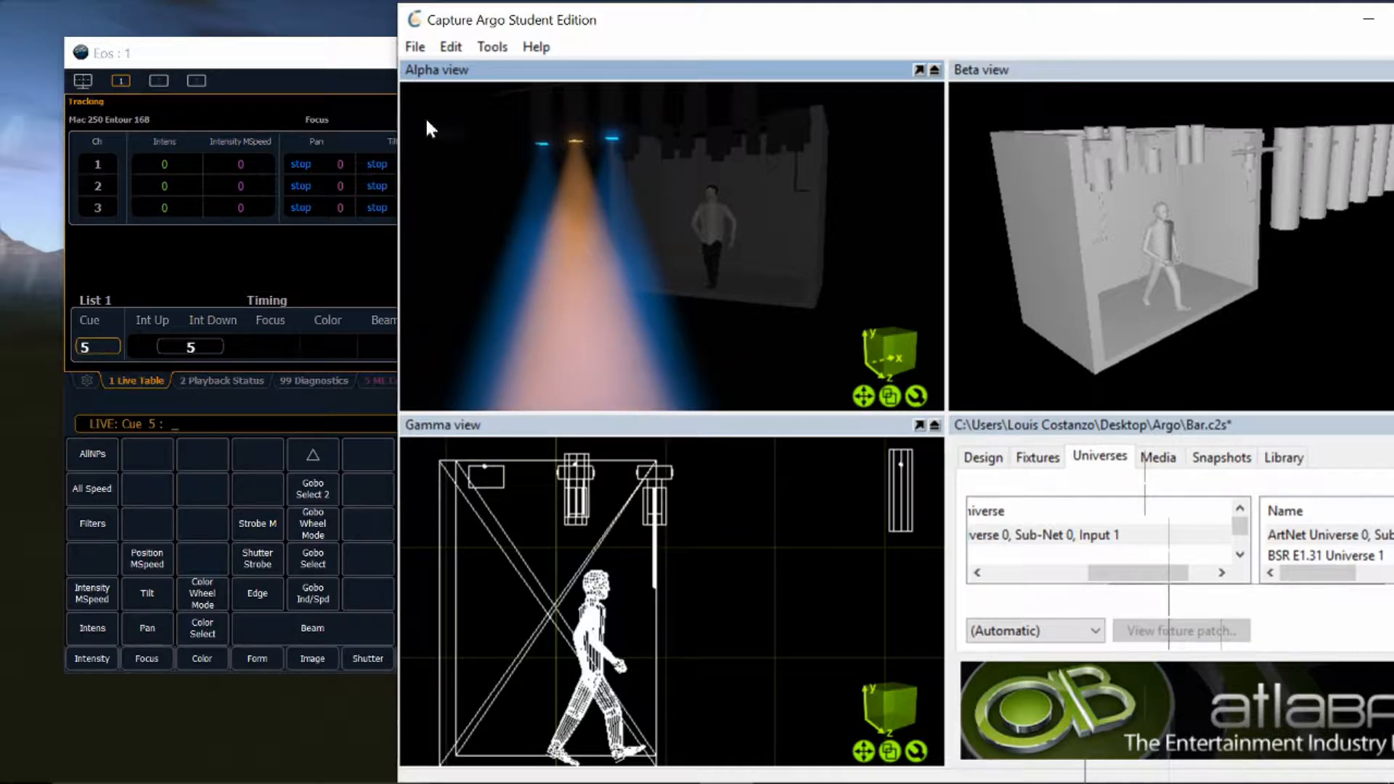
pyautogui.click(317, 97)
pyautogui.moveTo(437, 67); pyautogui.dragTo(453, 142)
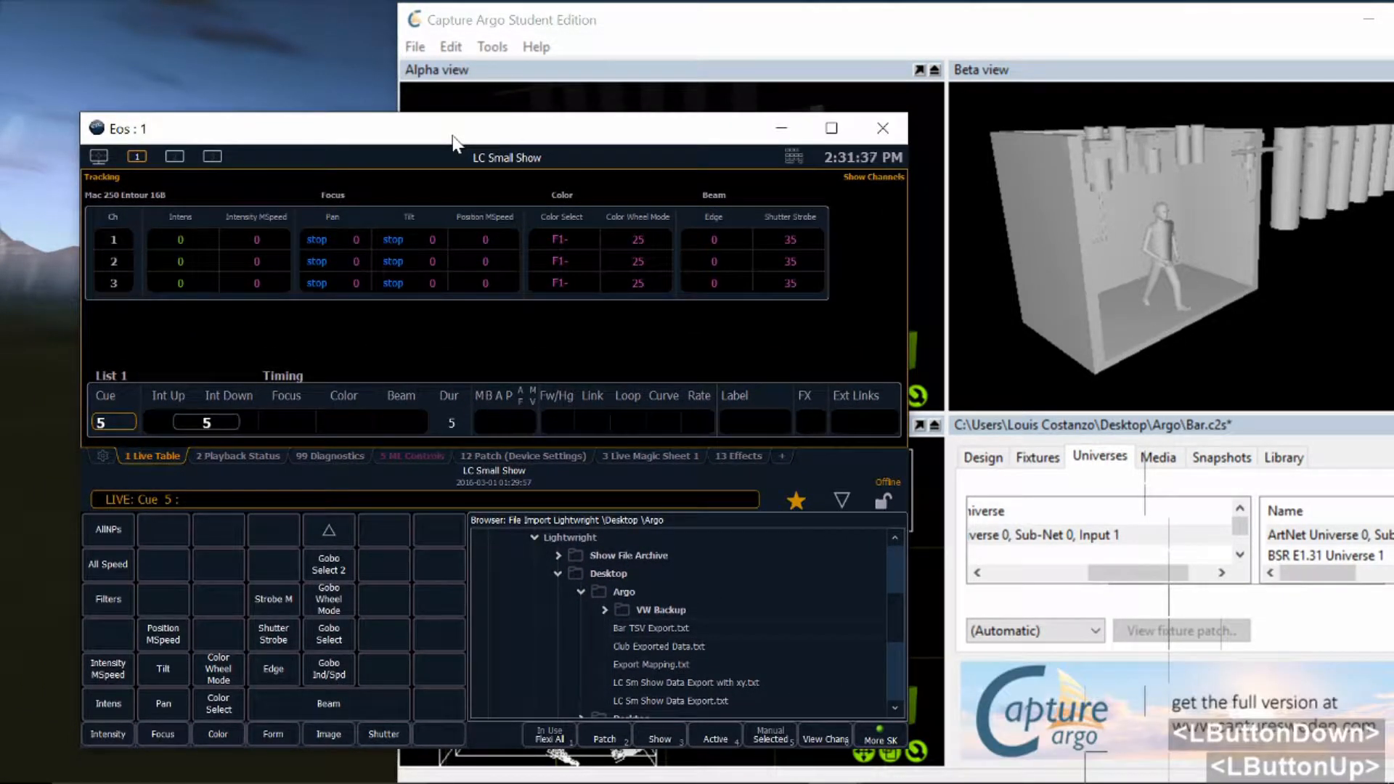
# Run Go To Cue Out on the Eos command line
pyautogui.press('ctrl')
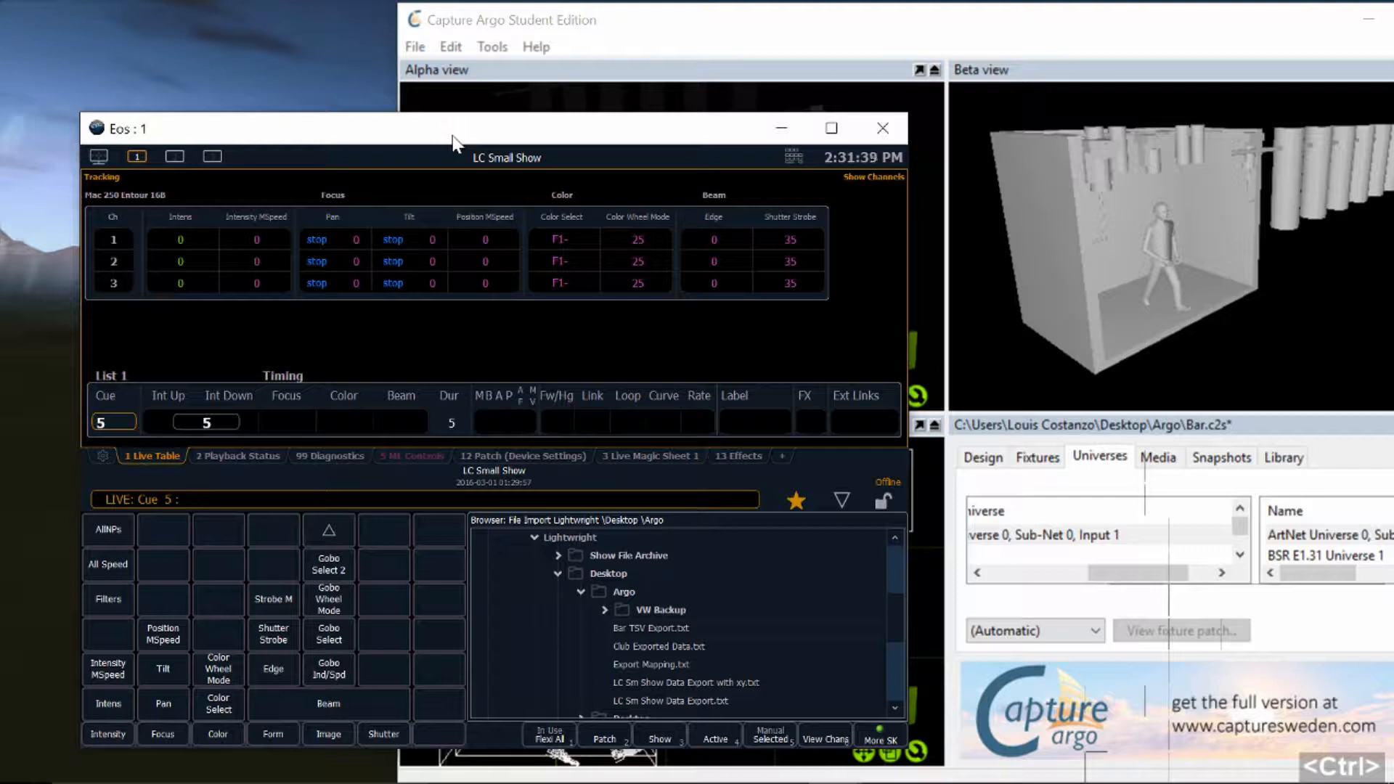
pyautogui.hotkey('ctrl', 'g')
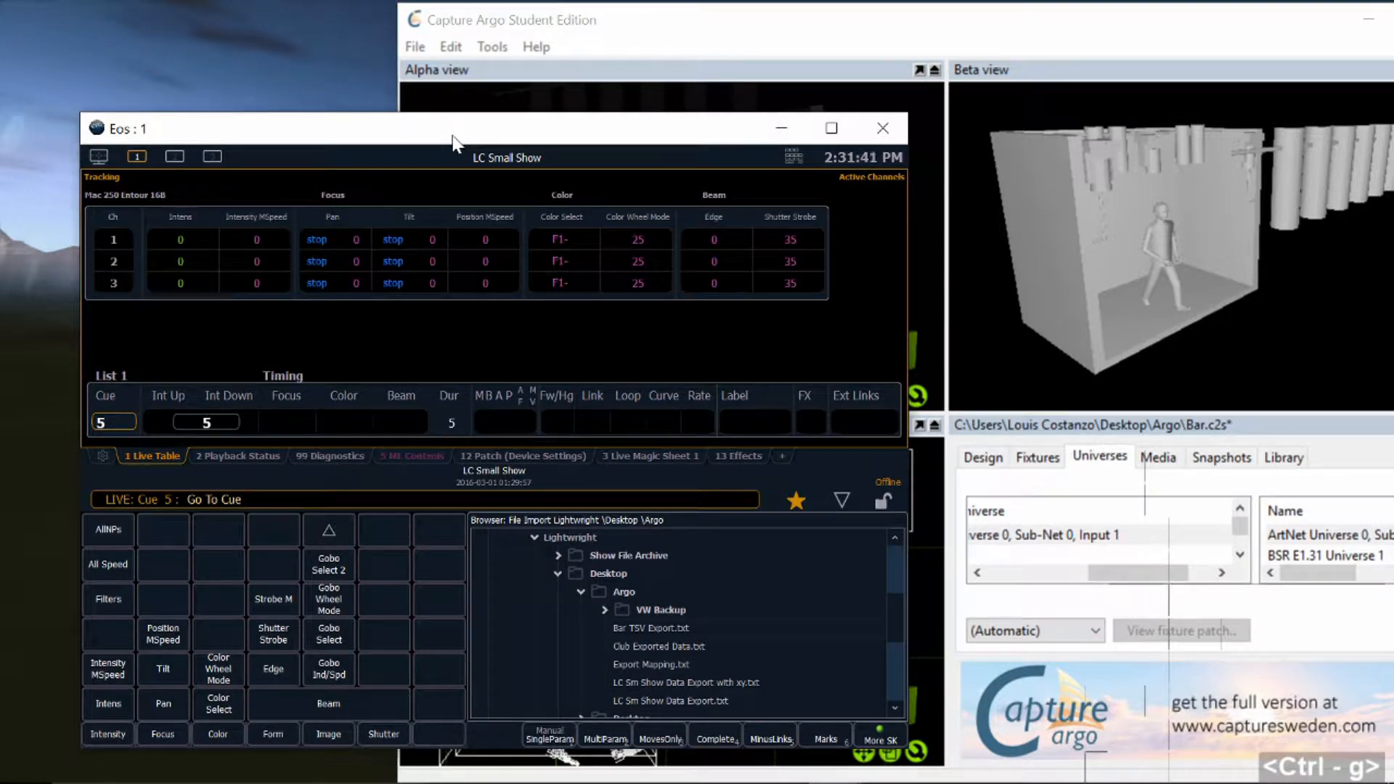
pyautogui.press('0')
pyautogui.press('Return')
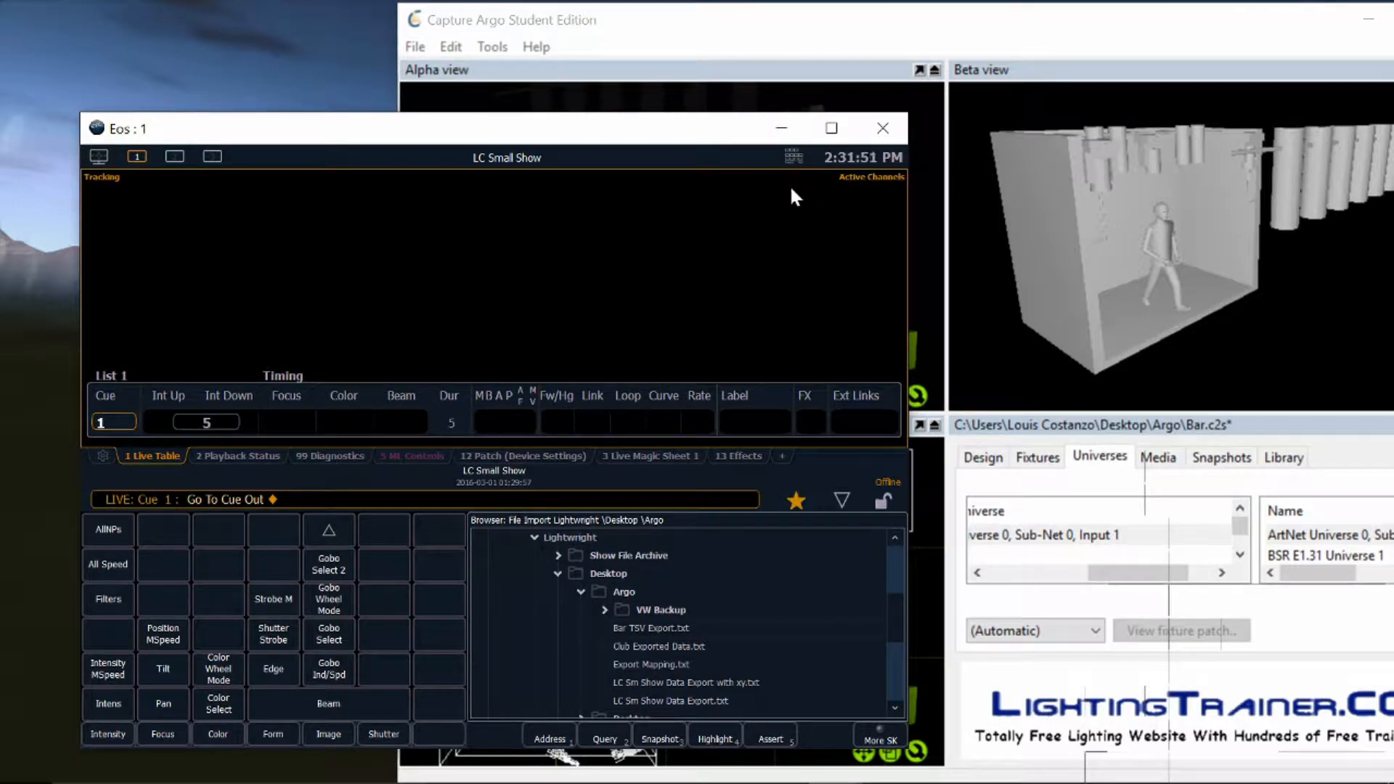
# Turn on Highlight mode in Eos and select channel 1
pyautogui.click(798, 162)
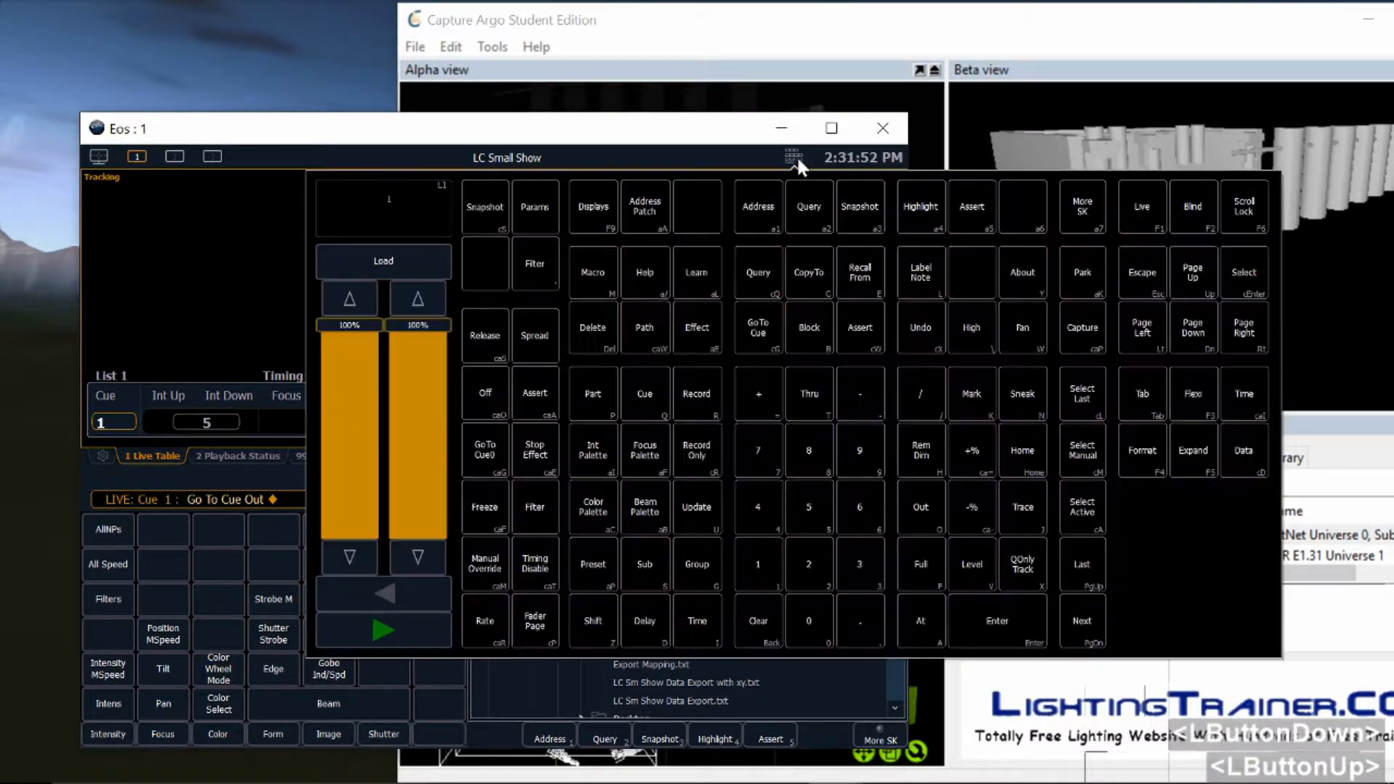
pyautogui.click(905, 215)
pyautogui.press('Return')
pyautogui.click(263, 273)
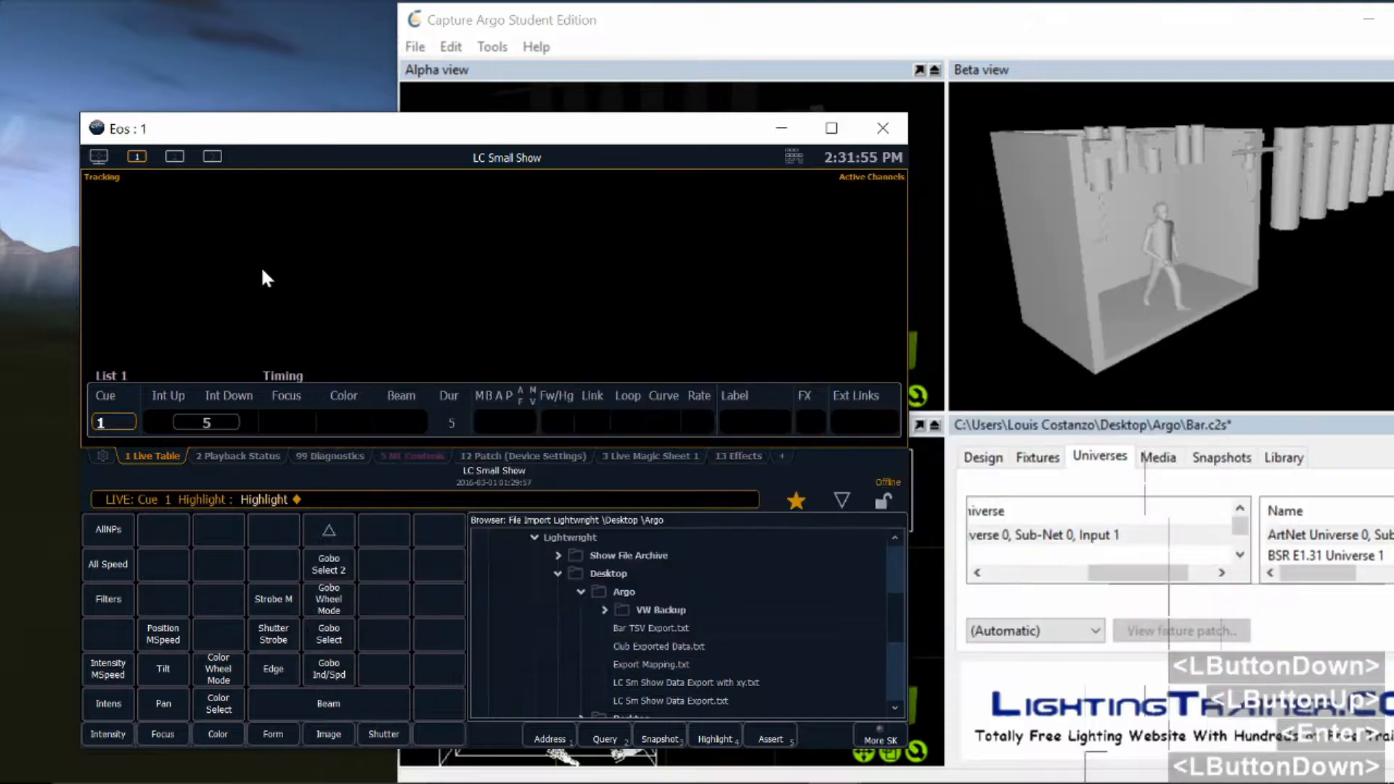
pyautogui.press('1')
pyautogui.press('Return')
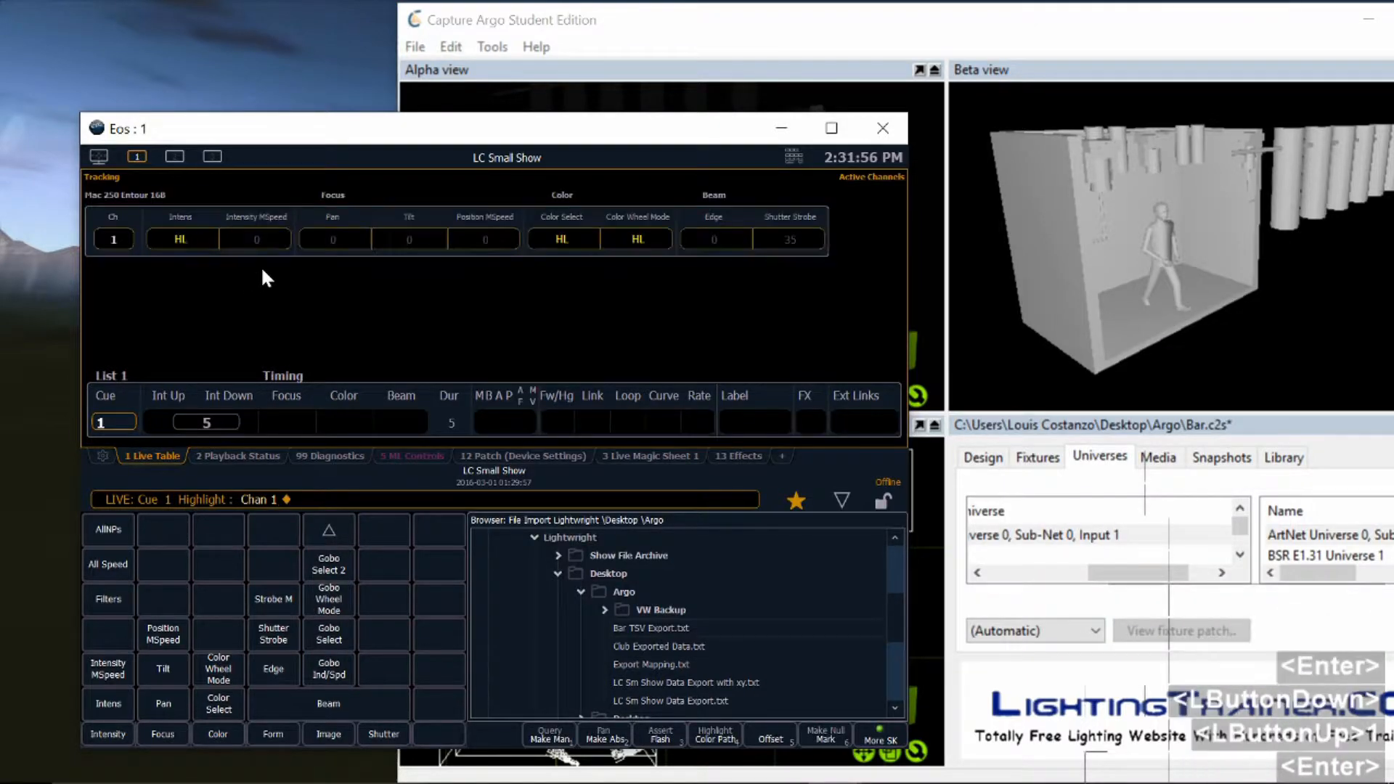
# Check channel 1's beam in Capture's Alpha view, return to Eos and look over its virtual keypad
pyautogui.click(563, 83)
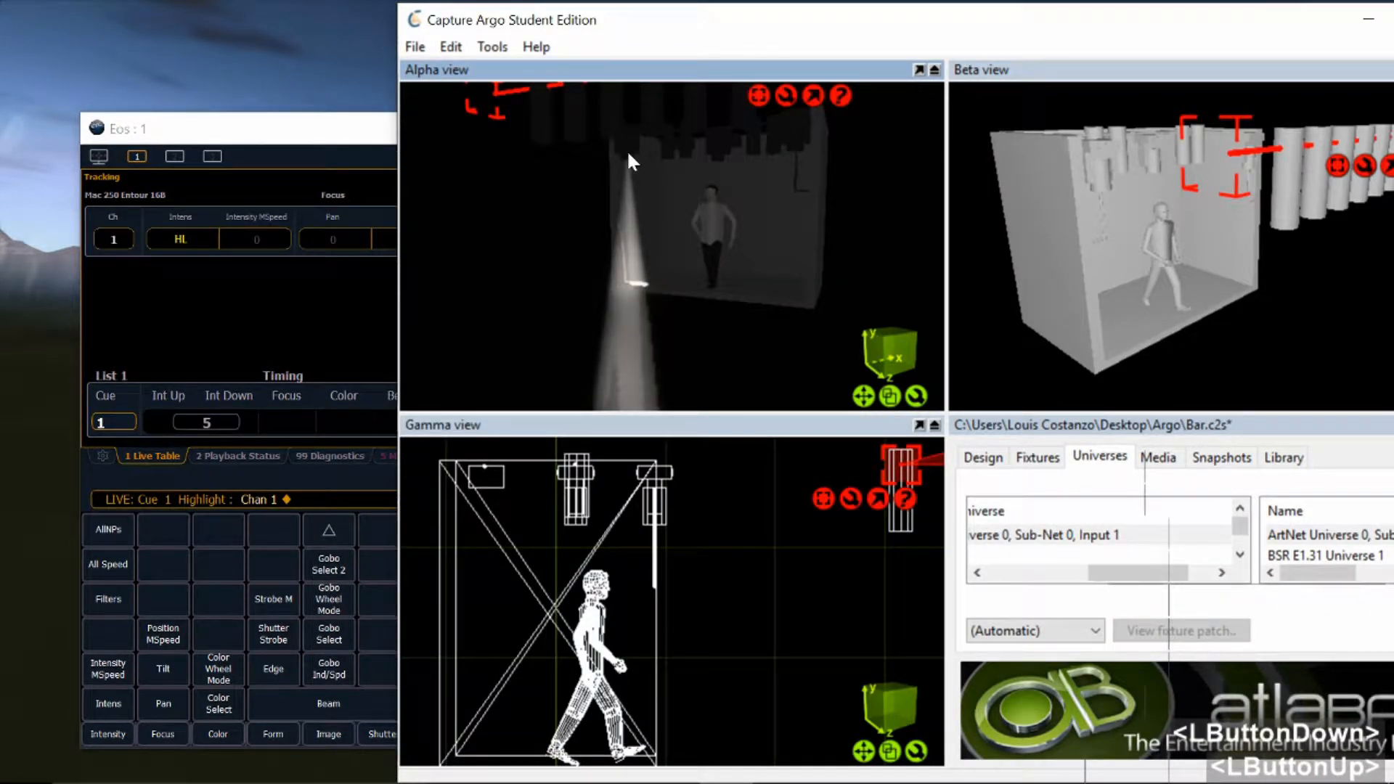
pyautogui.click(312, 284)
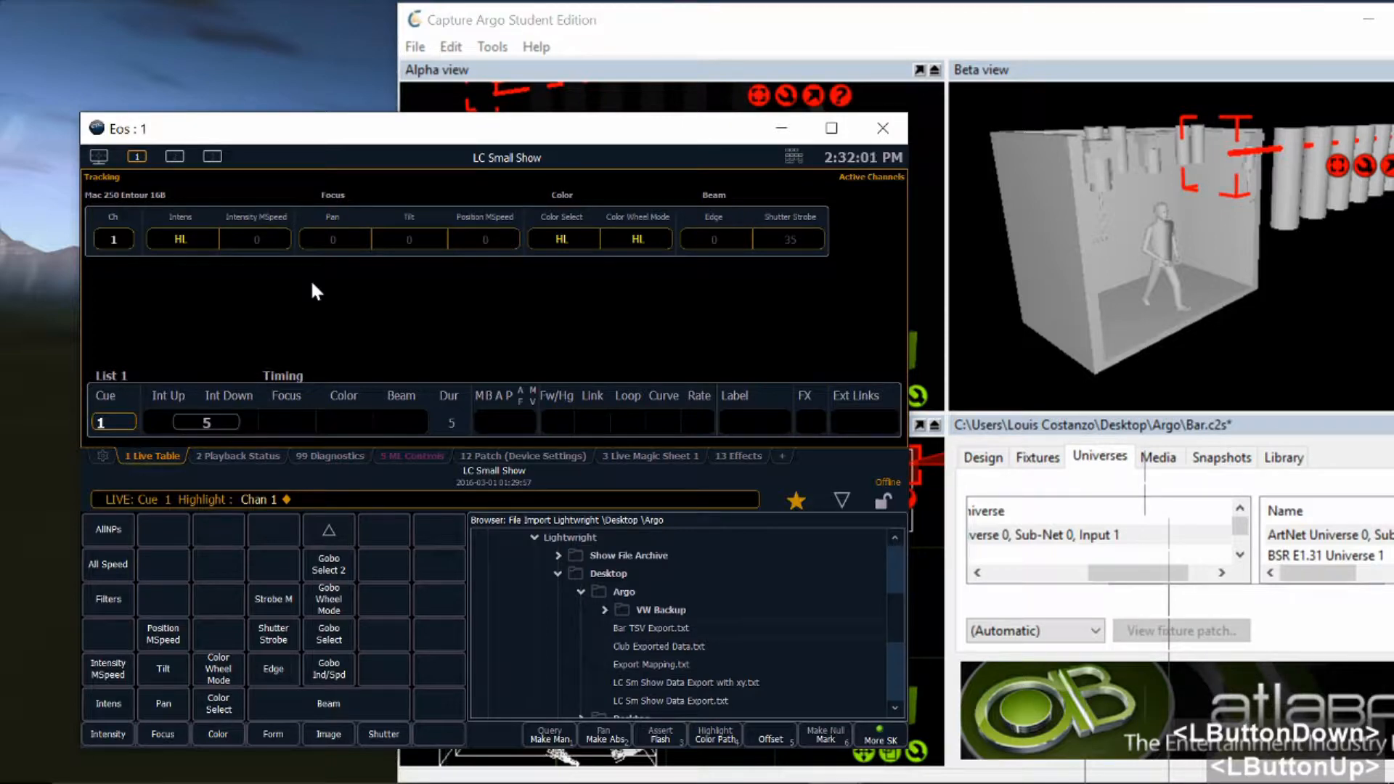
pyautogui.click(792, 155)
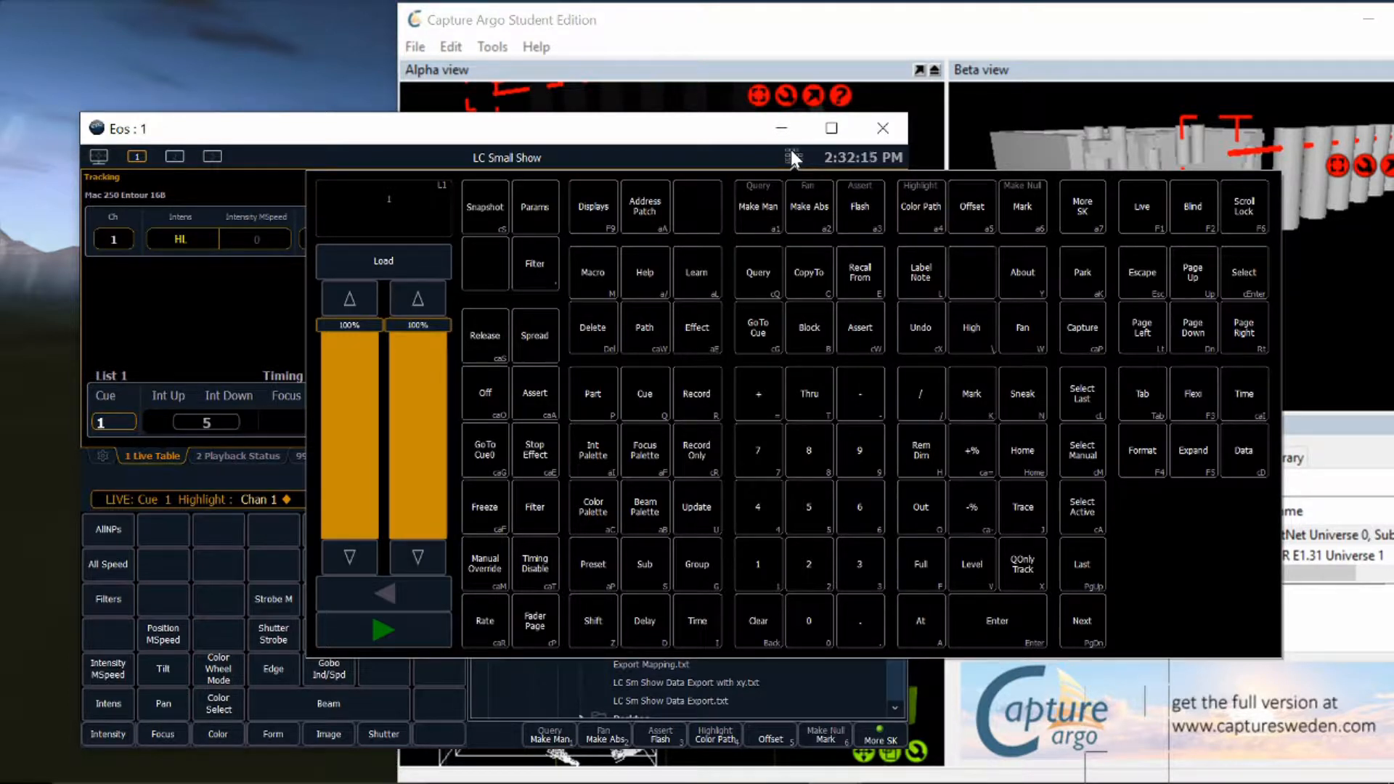
pyautogui.click(794, 156)
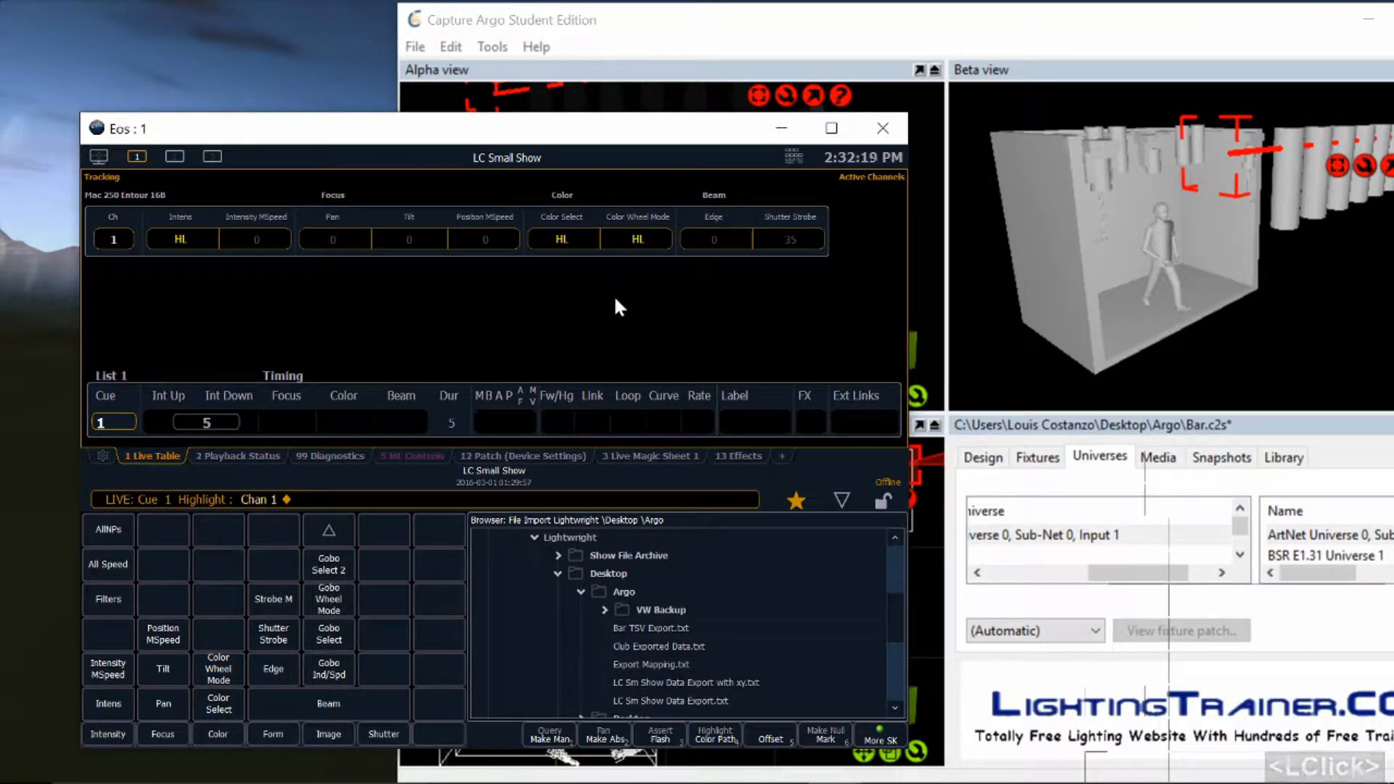
# Reselect channel 1 in Highlight mode and advance the highlight channel by channel up to channel 10
pyautogui.press('pagedown')
pyautogui.press('pagedown')
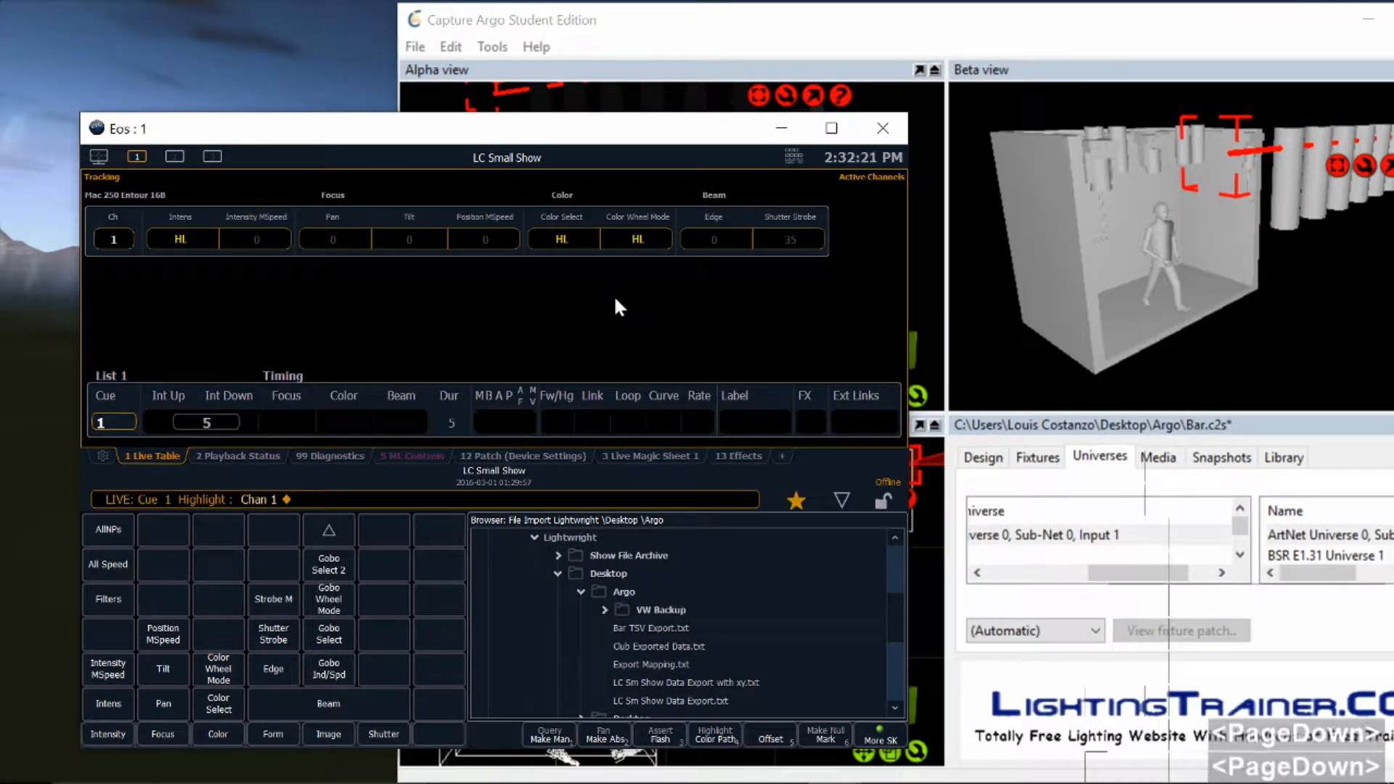
pyautogui.press('pageup')
pyautogui.press('pagedown')
pyautogui.write('1')
pyautogui.press('Return')
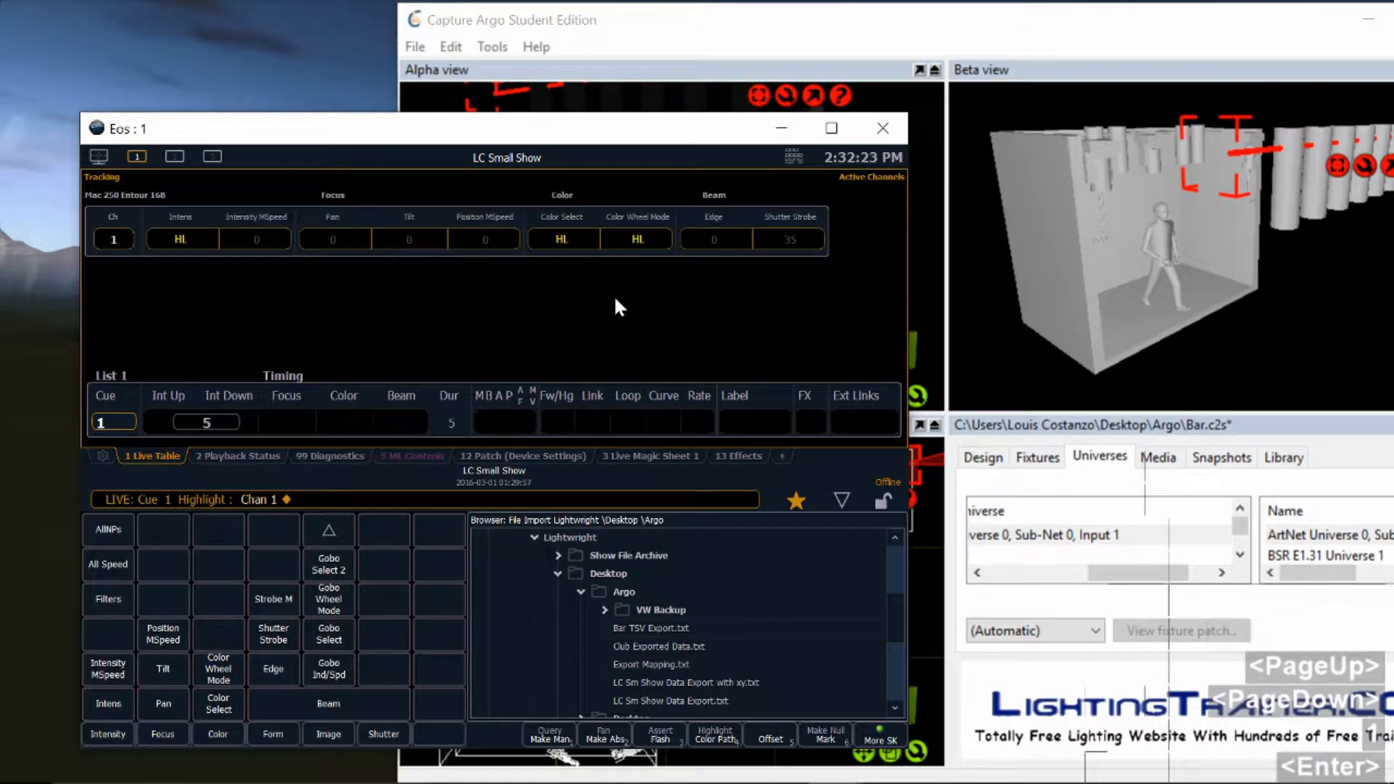
pyautogui.press('pagedown')
pyautogui.press('pagedown')
pyautogui.press('pagedown')
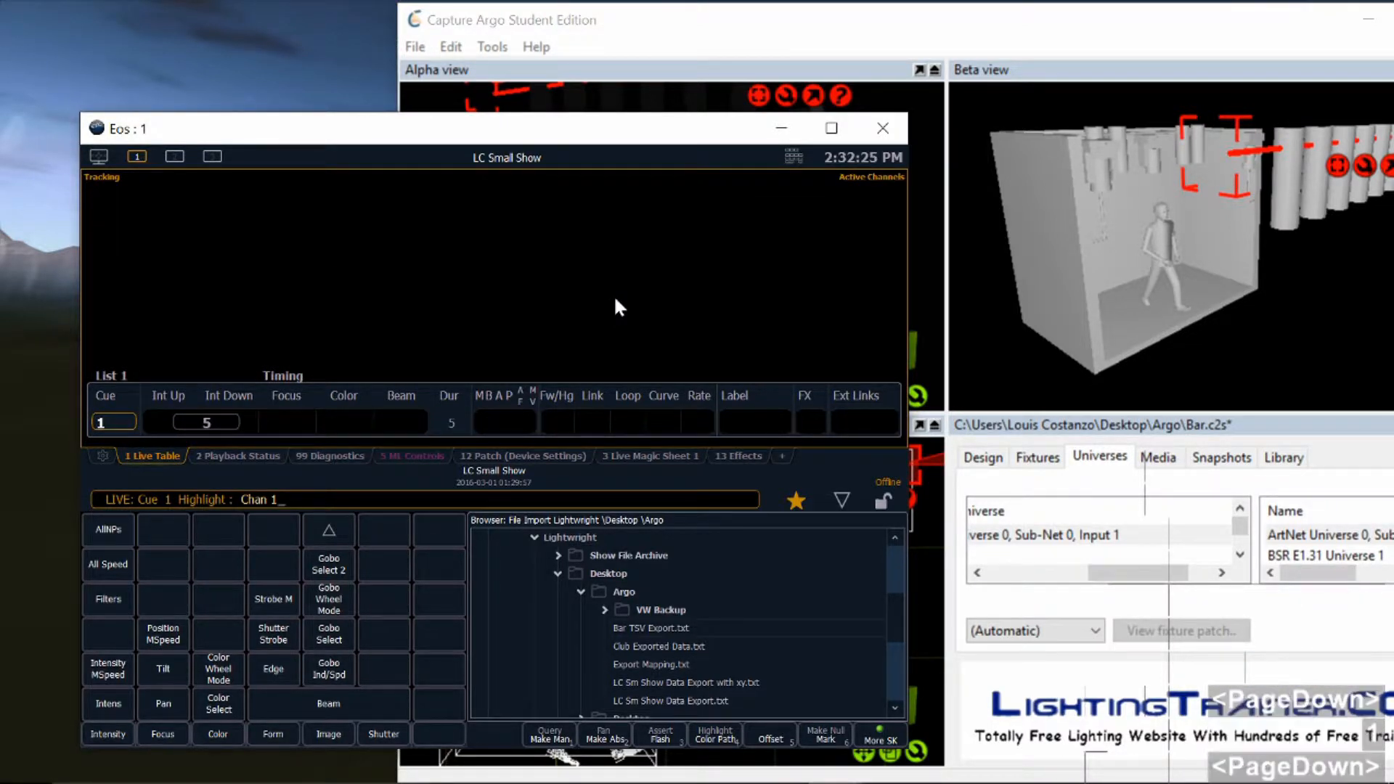
pyautogui.press('pagedown')
pyautogui.press('pagedown')
pyautogui.press('pagedown')
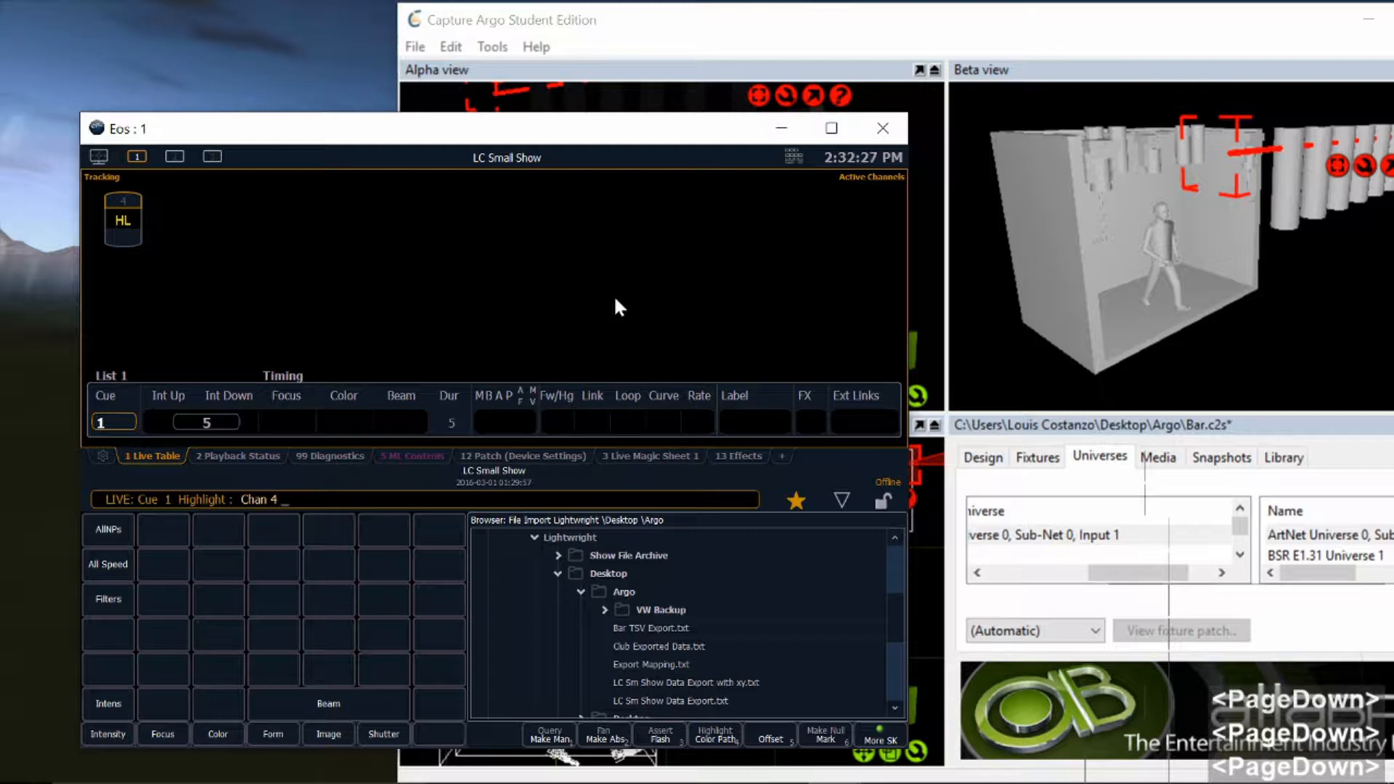
pyautogui.press('pagedown')
pyautogui.press('pagedown')
pyautogui.press('pagedown')
pyautogui.press('pagedown')
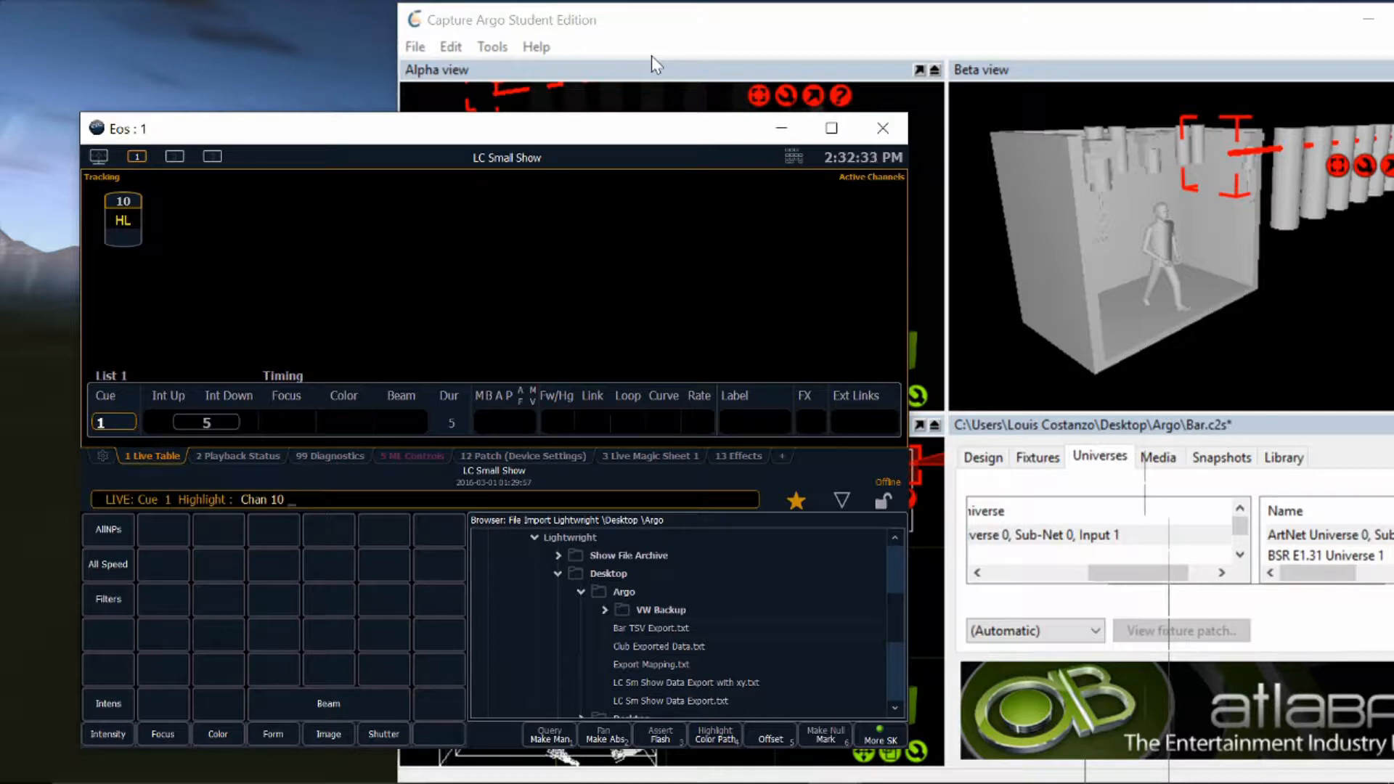
# Step the highlight back and forth between channels 9, 10 and 11, finishing on channel 10
pyautogui.press('pageup')
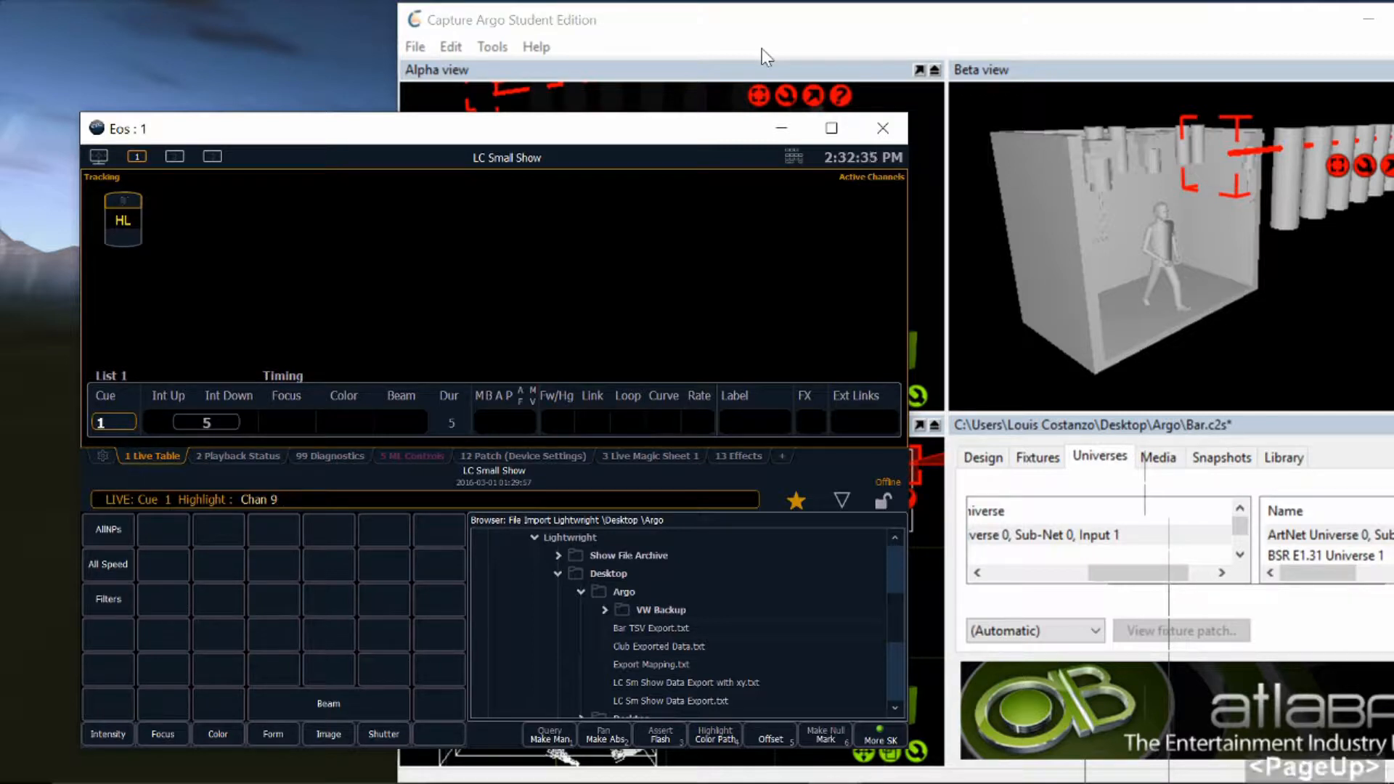
pyautogui.press('pagedown')
pyautogui.press('pagedown')
pyautogui.press('pageup')
pyautogui.press('pagedown')
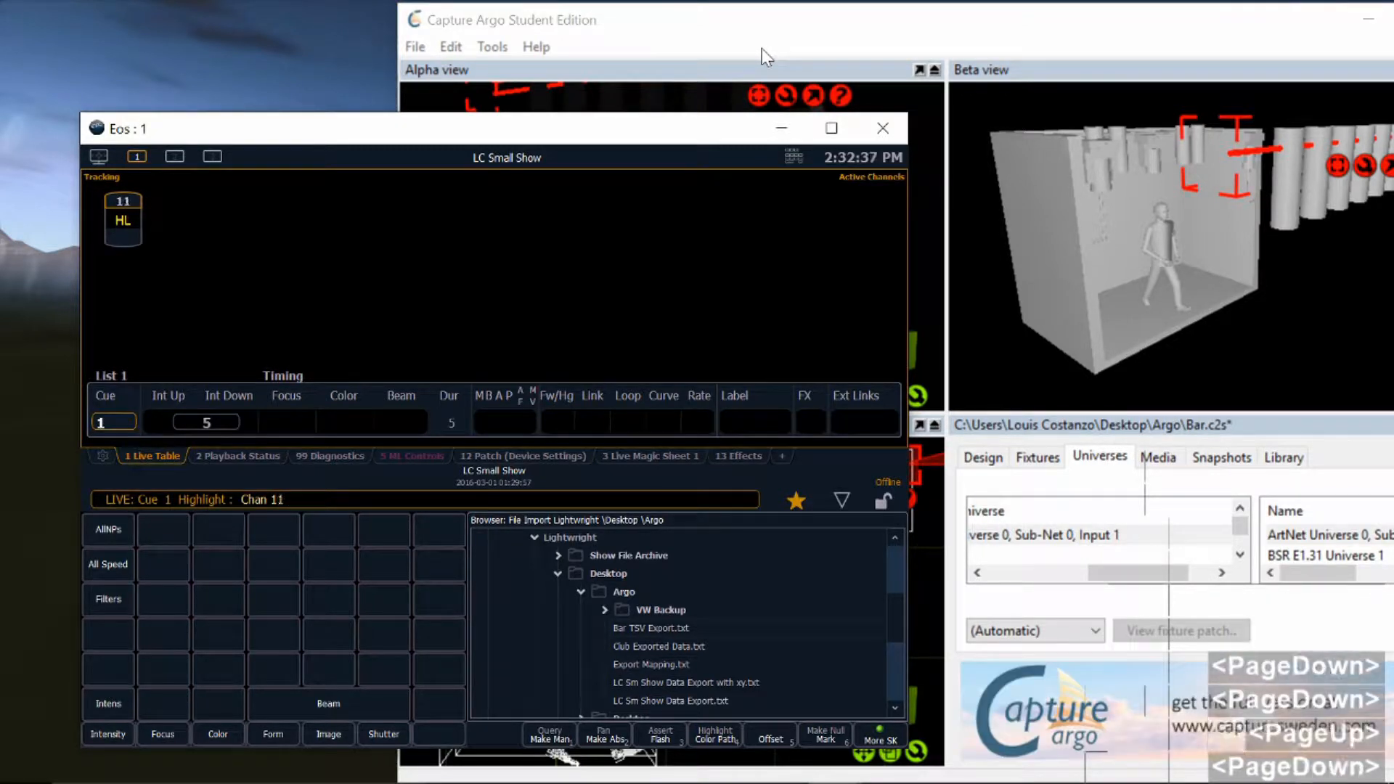
pyautogui.press('pageup')
pyautogui.press('pageup')
pyautogui.press('pagedown')
pyautogui.press('pagedown')
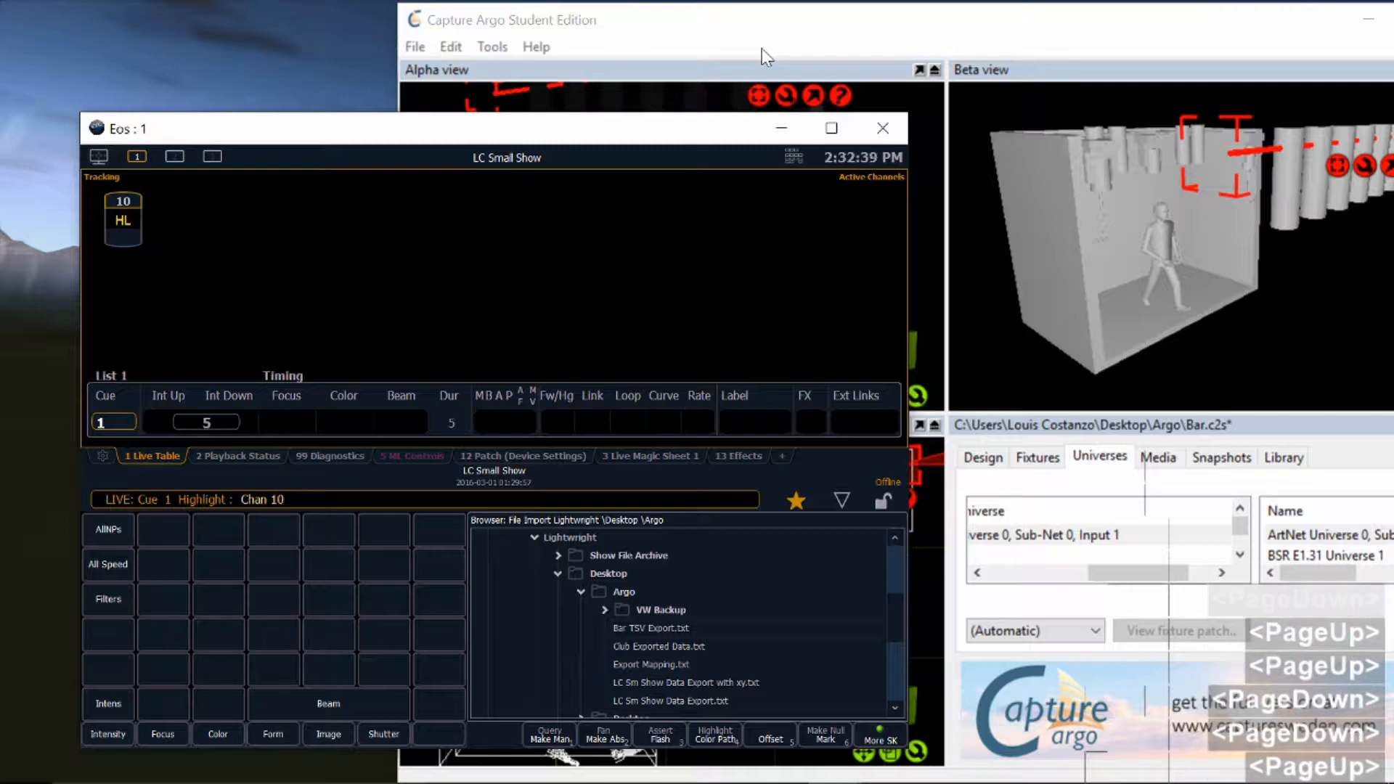
pyautogui.press('pageup')
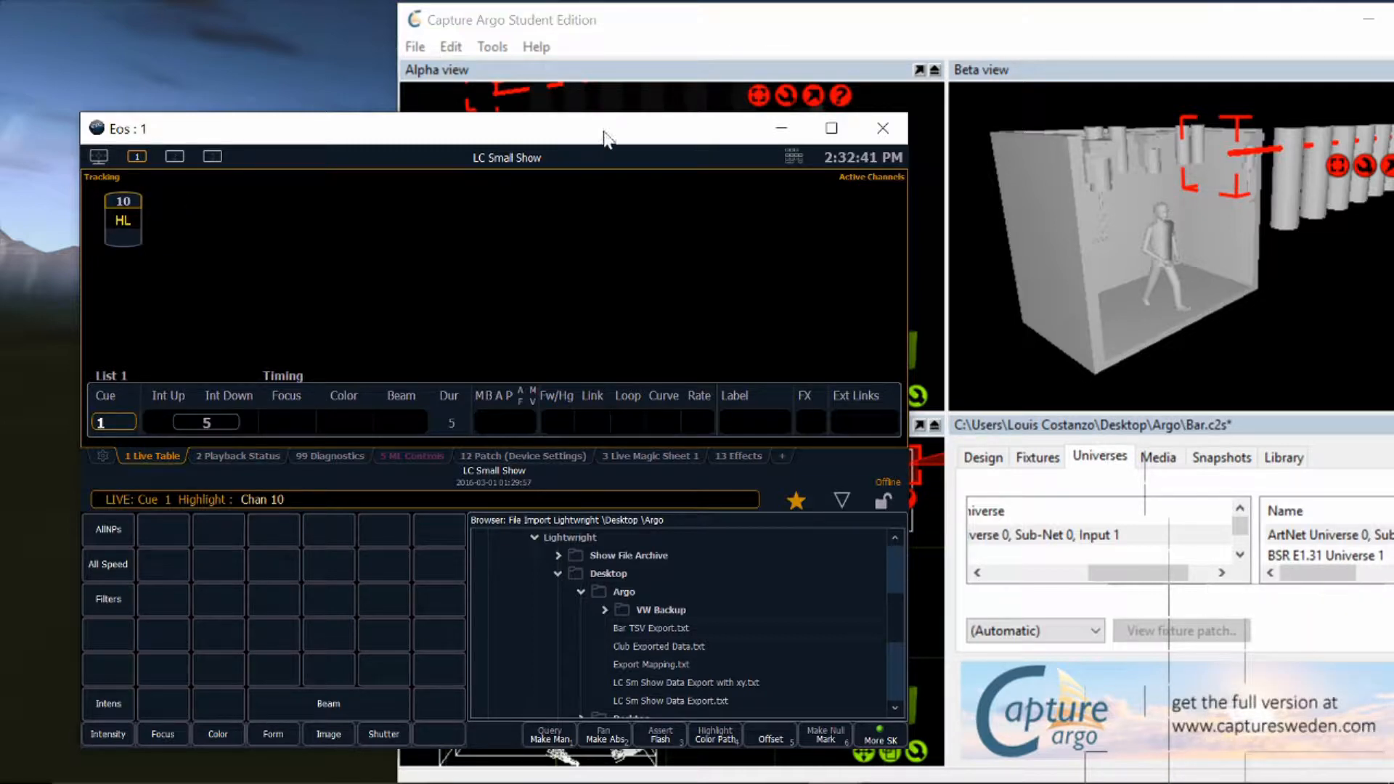
# Arrange the Eos and Capture windows side by side so the Alpha view is fully visible beside the console
pyautogui.moveTo(600, 138); pyautogui.dragTo(426, 45)
pyautogui.moveTo(173, 14); pyautogui.dragTo(650, 122)
pyautogui.moveTo(127, 338); pyautogui.dragTo(702, 267)
pyautogui.moveTo(781, 117); pyautogui.dragTo(552, 52)
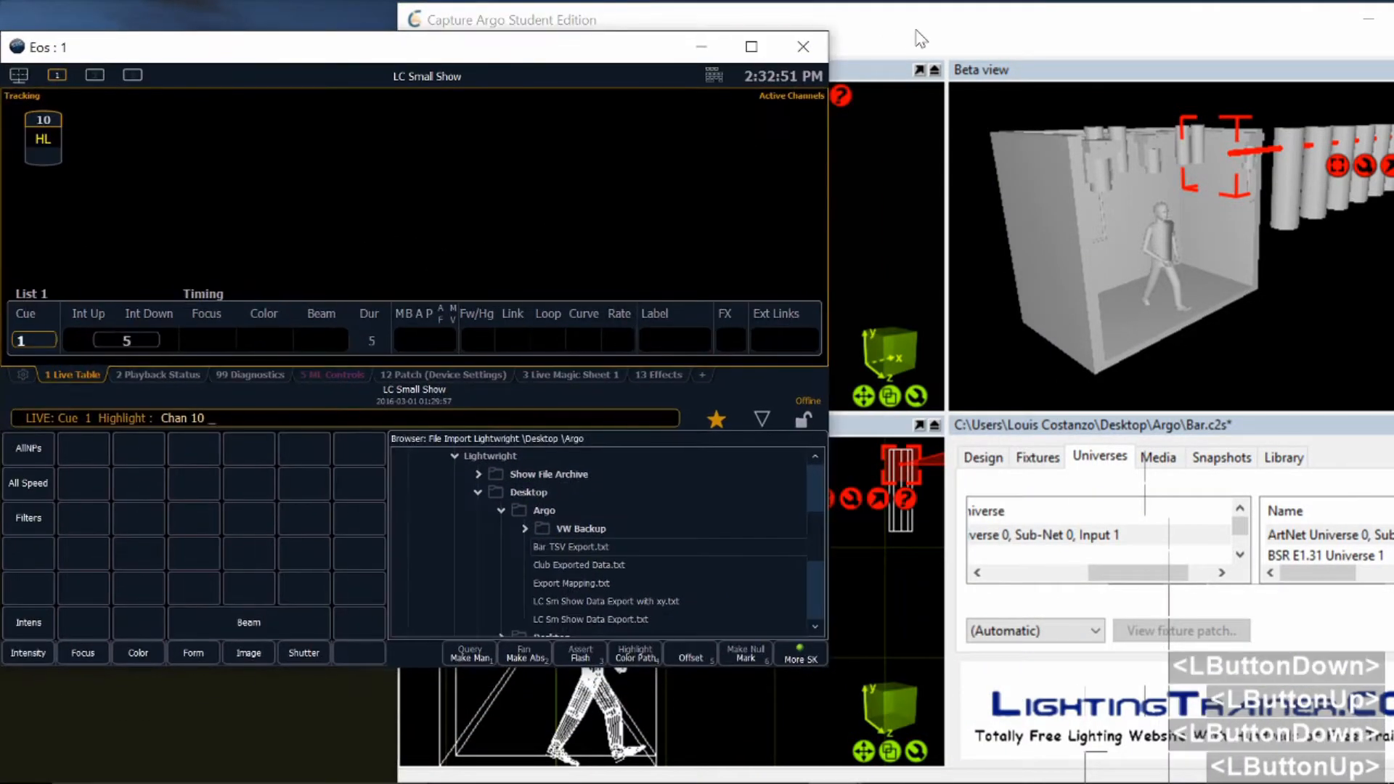
pyautogui.click(957, 39)
pyautogui.moveTo(902, 42); pyautogui.dragTo(1347, 54)
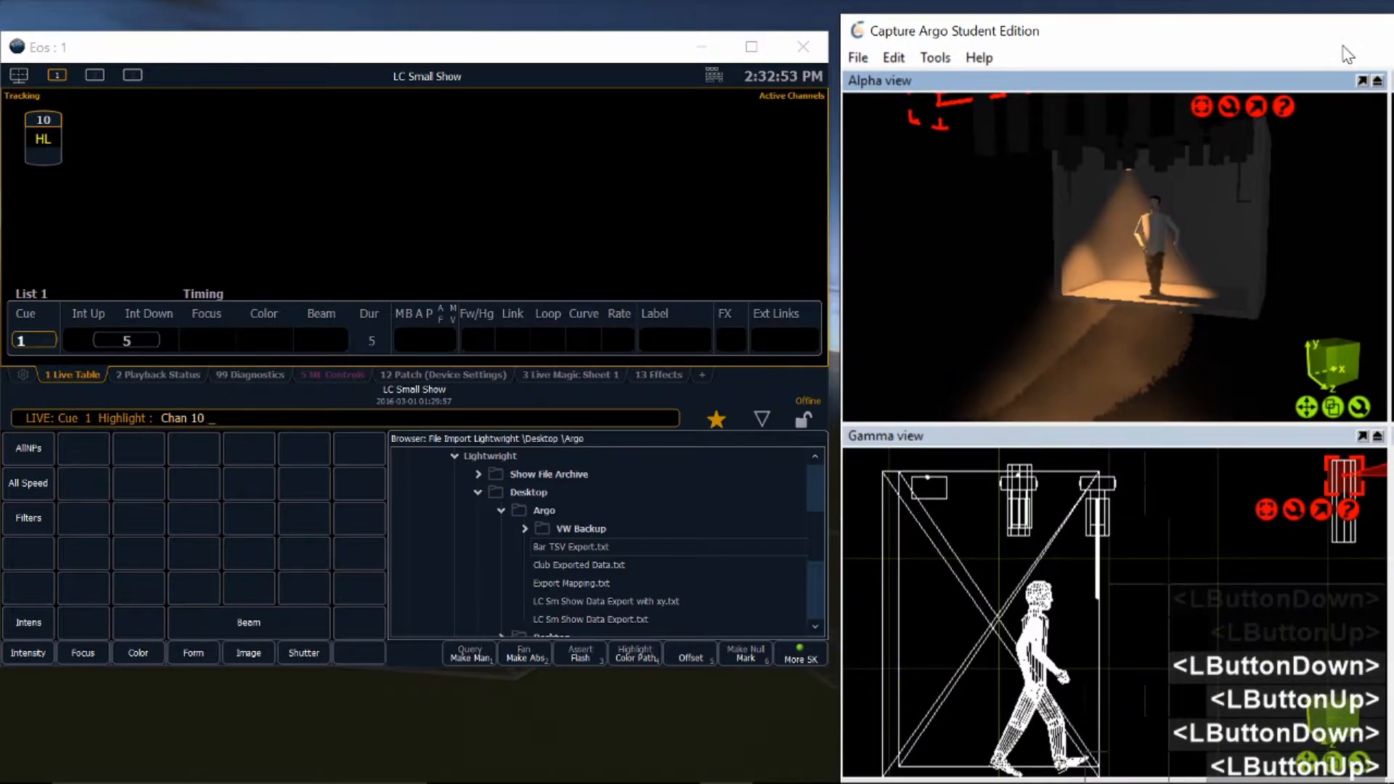
# Expand the Alpha view to fill the Capture window and shift the window so the whole stage shows
pyautogui.click(1362, 81)
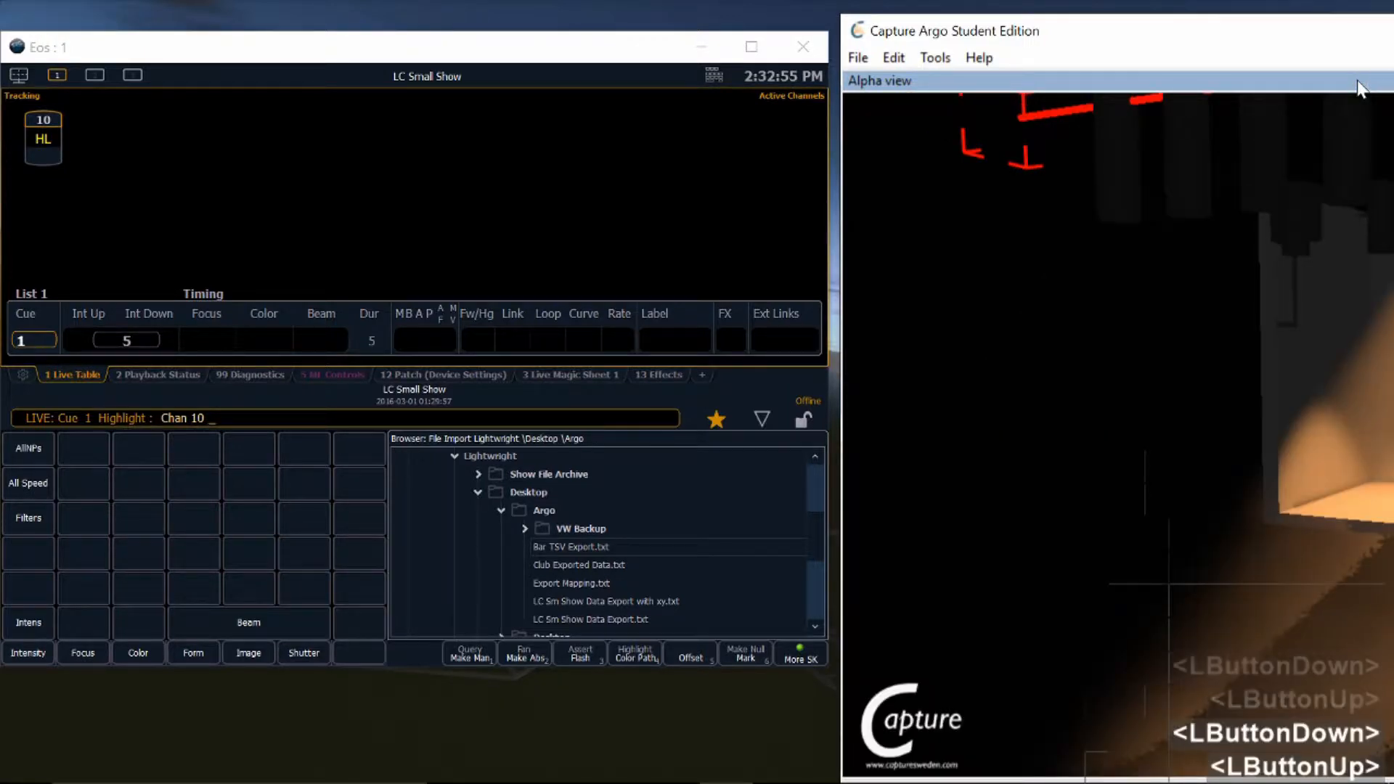
pyautogui.click(948, 122)
pyautogui.moveTo(1145, 37); pyautogui.dragTo(668, 25)
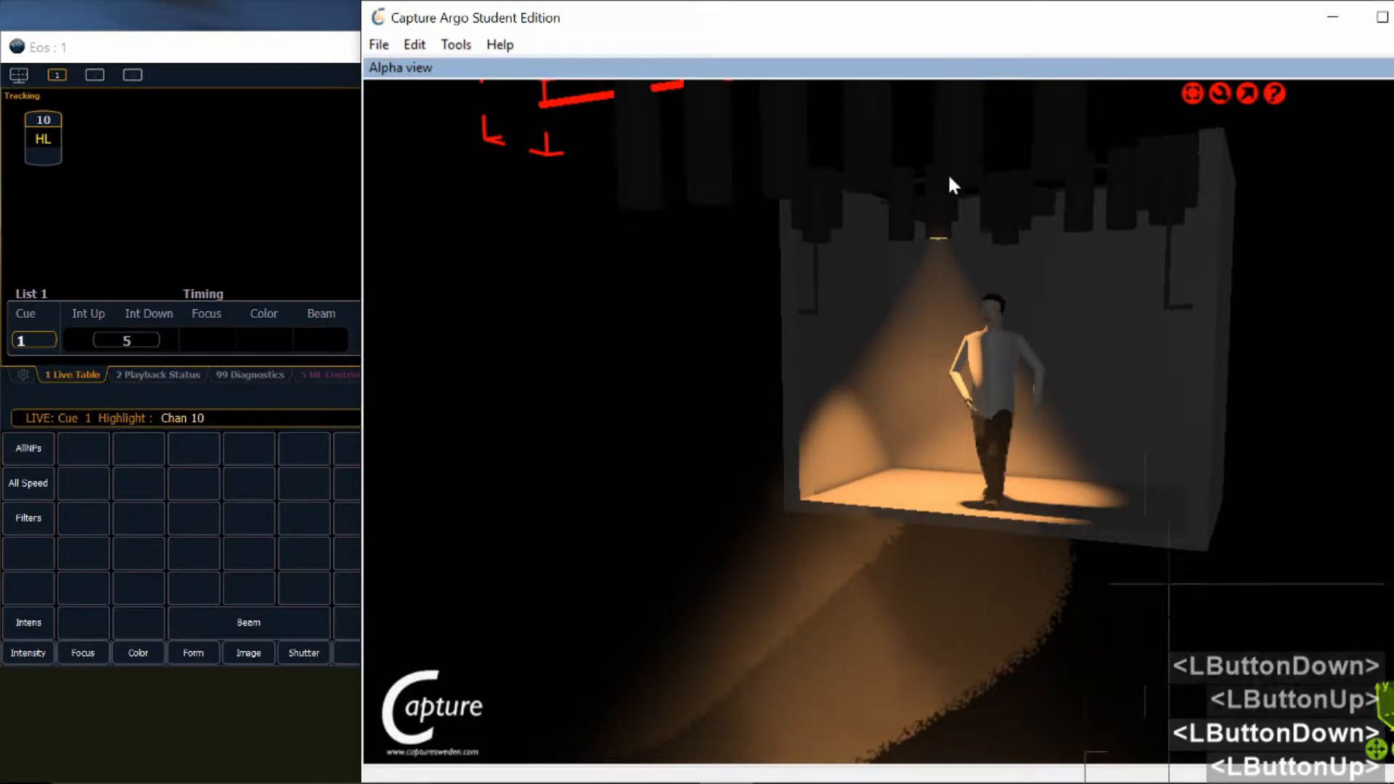
# Select the lit stage fixture, then the hanging fixture farthest out front, and re-aim that one toward the lit fixture
pyautogui.click(950, 224)
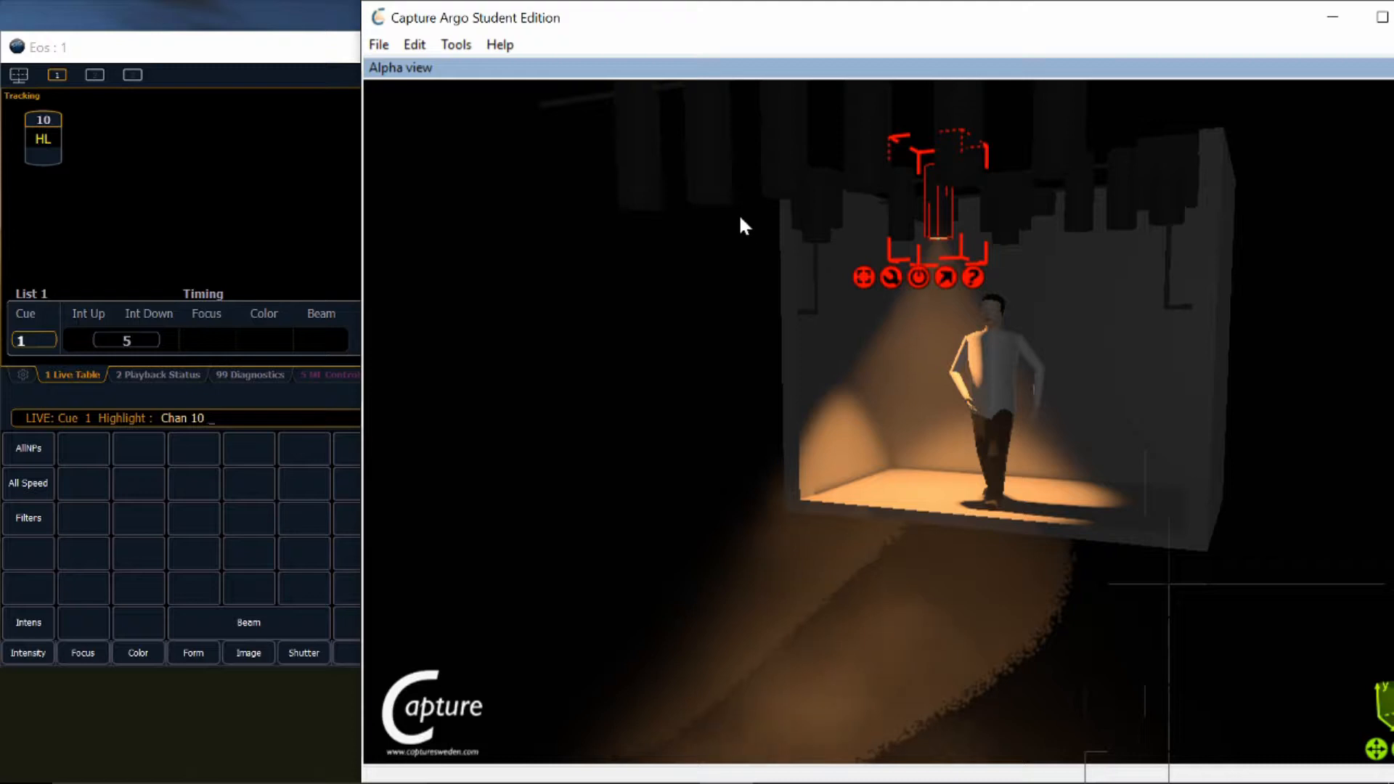
pyautogui.click(650, 197)
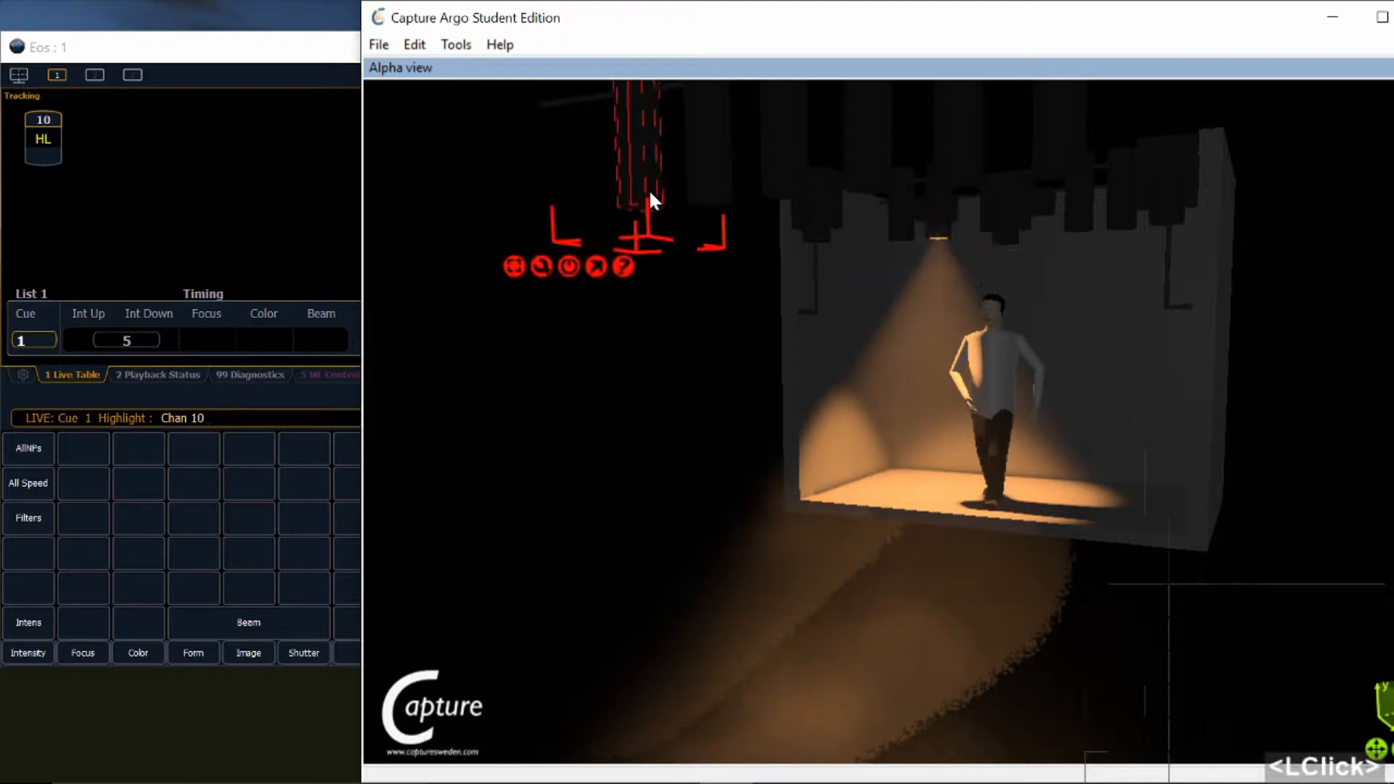
pyautogui.rightClick(934, 227)
pyautogui.rightClick(937, 211)
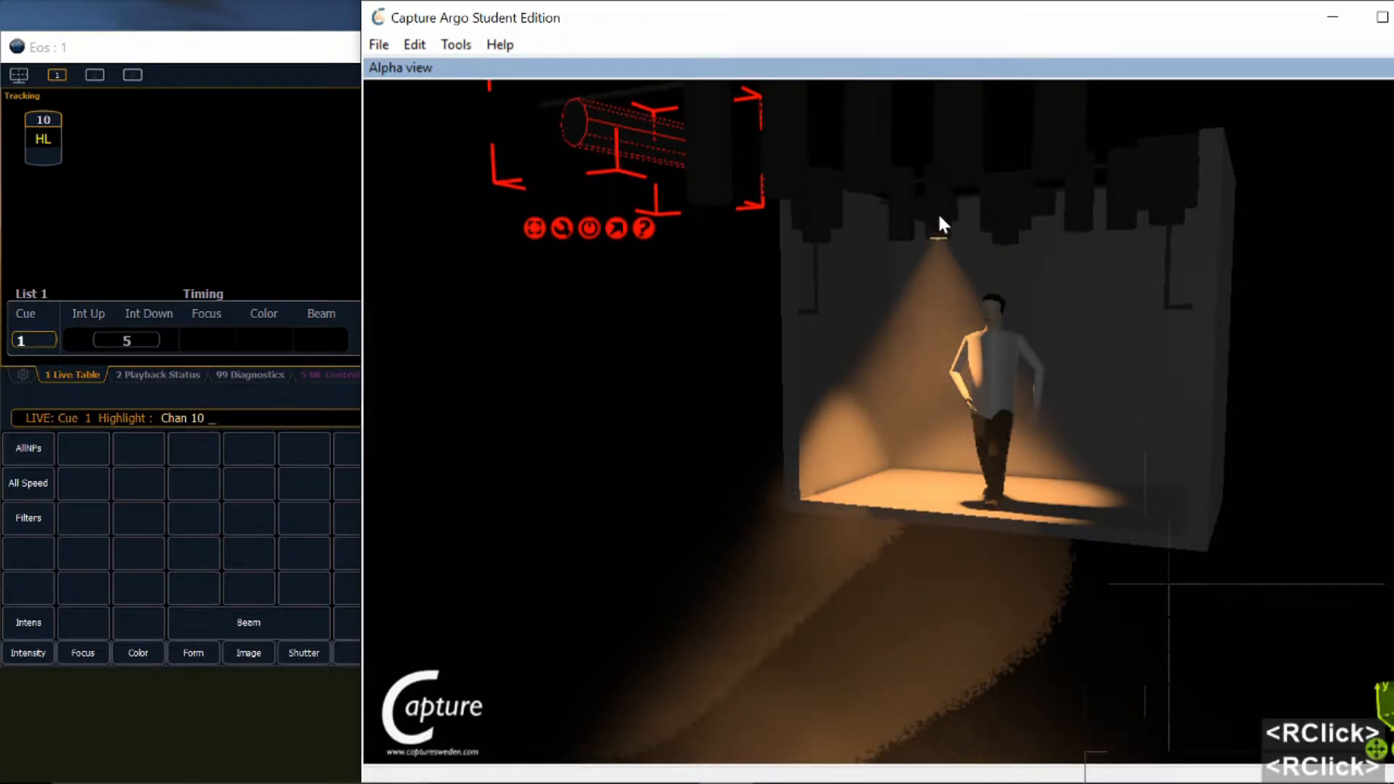
# Select the lit channel 10 fixture above the figure and focus its beam on the back wall behind the figure
pyautogui.click(935, 218)
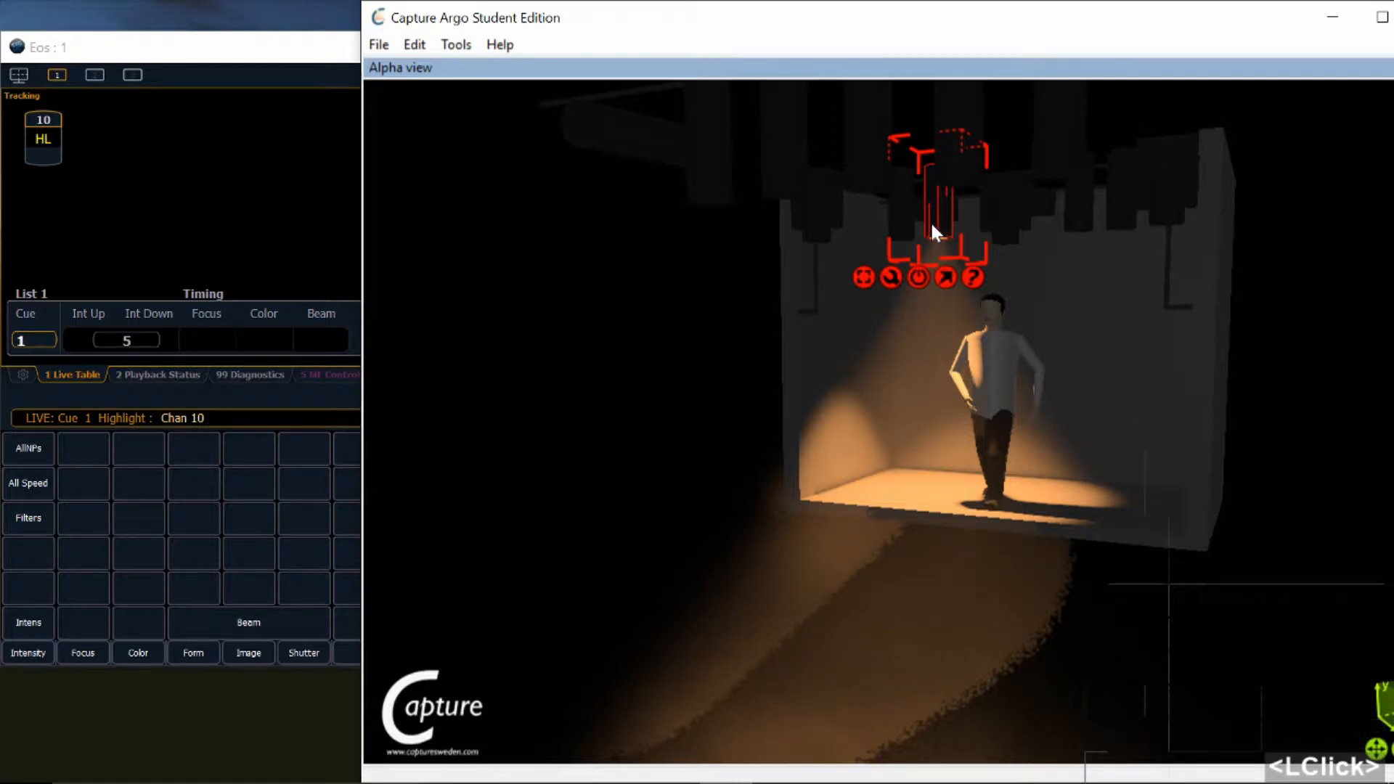
pyautogui.moveTo(931, 211); pyautogui.dragTo(1024, 593, button='right')
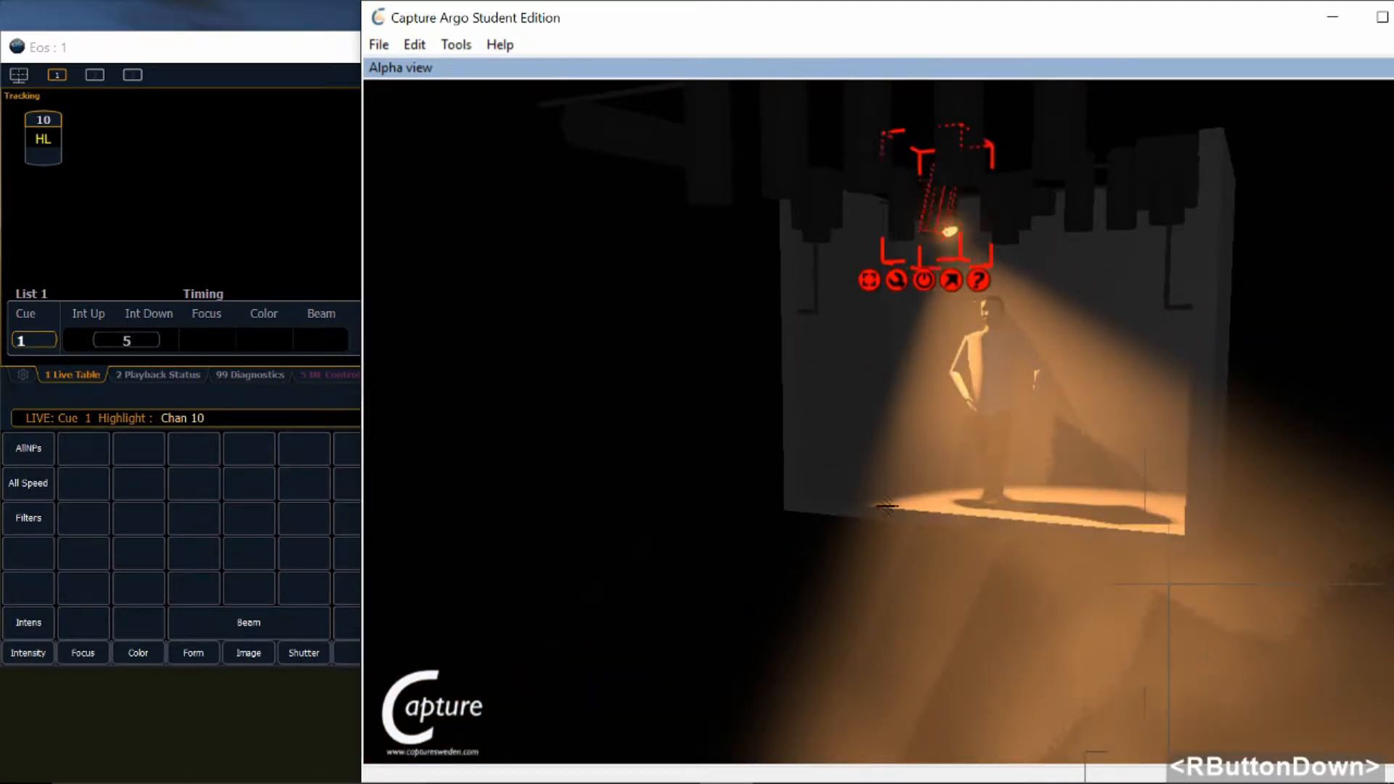
pyautogui.moveTo(886, 506); pyautogui.dragTo(952, 360, button='right')
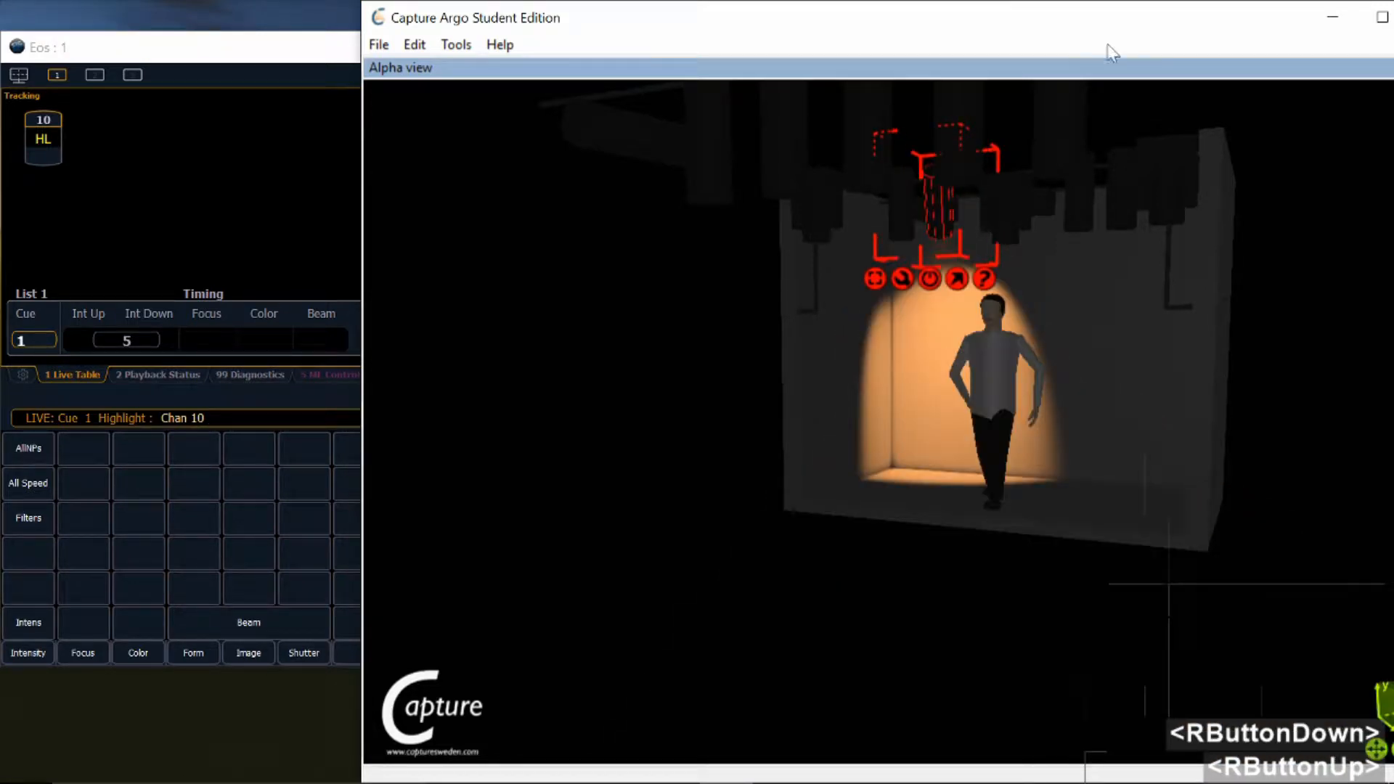
pyautogui.doubleClick(1086, 22)
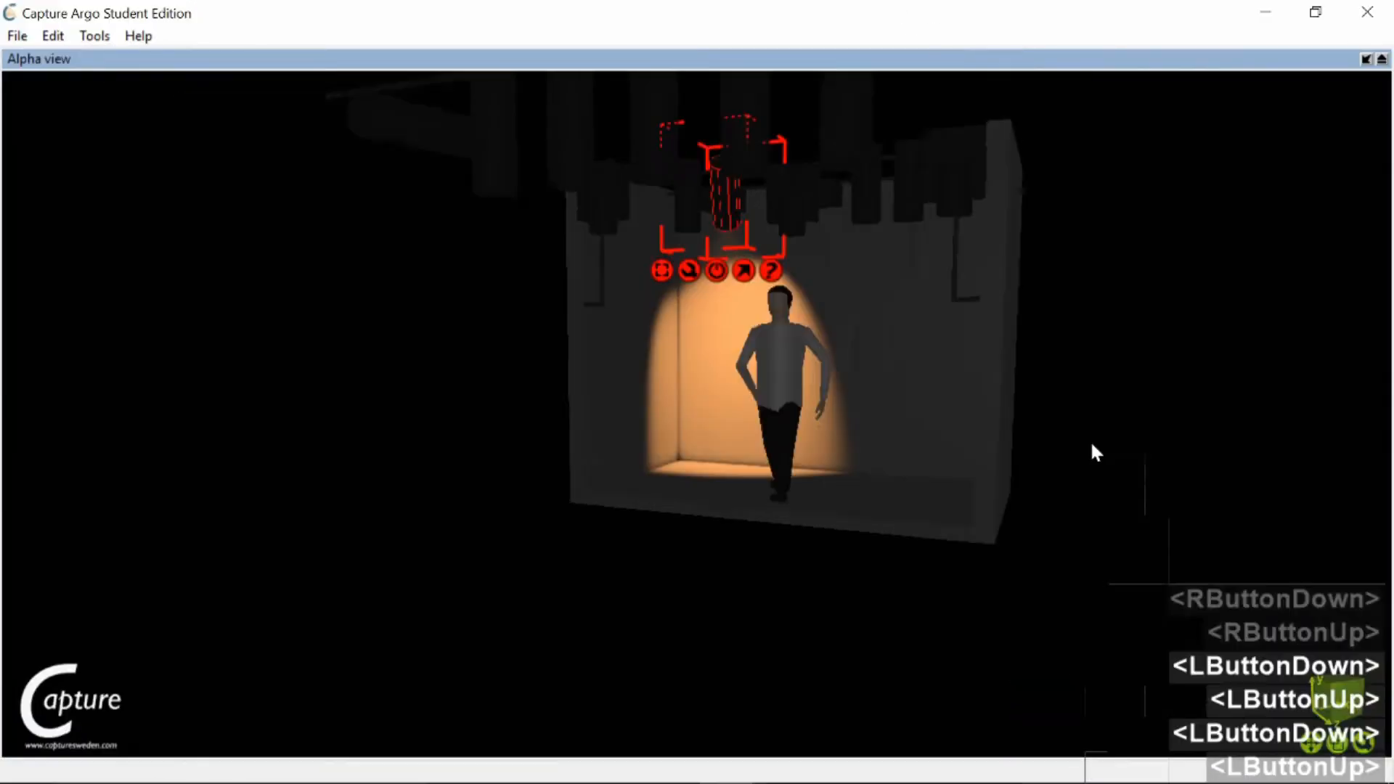
pyautogui.click(1316, 14)
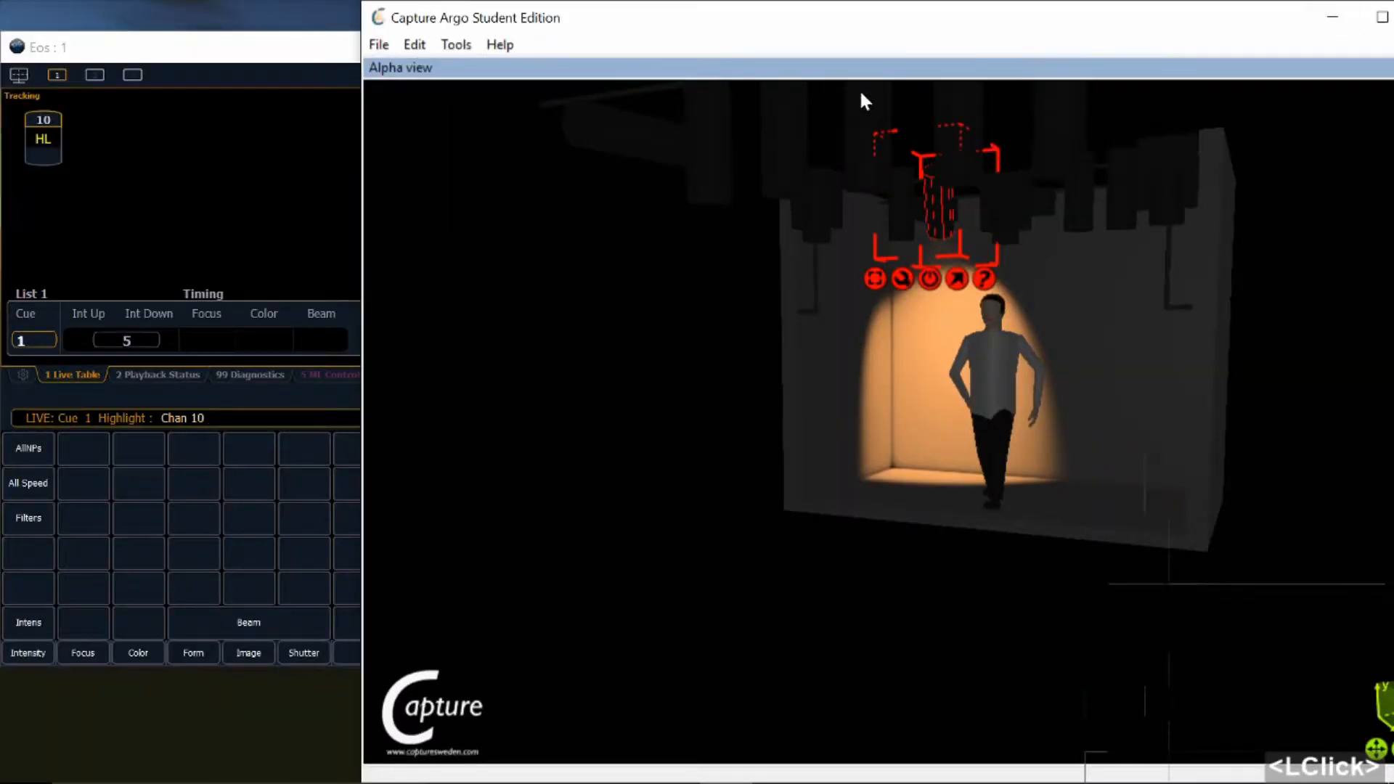
# Zoom the Alpha view to the front and re-aim the channel 10 fixture at the lower back wall beside the figure
pyautogui.moveTo(1018, 8); pyautogui.dragTo(908, 29)
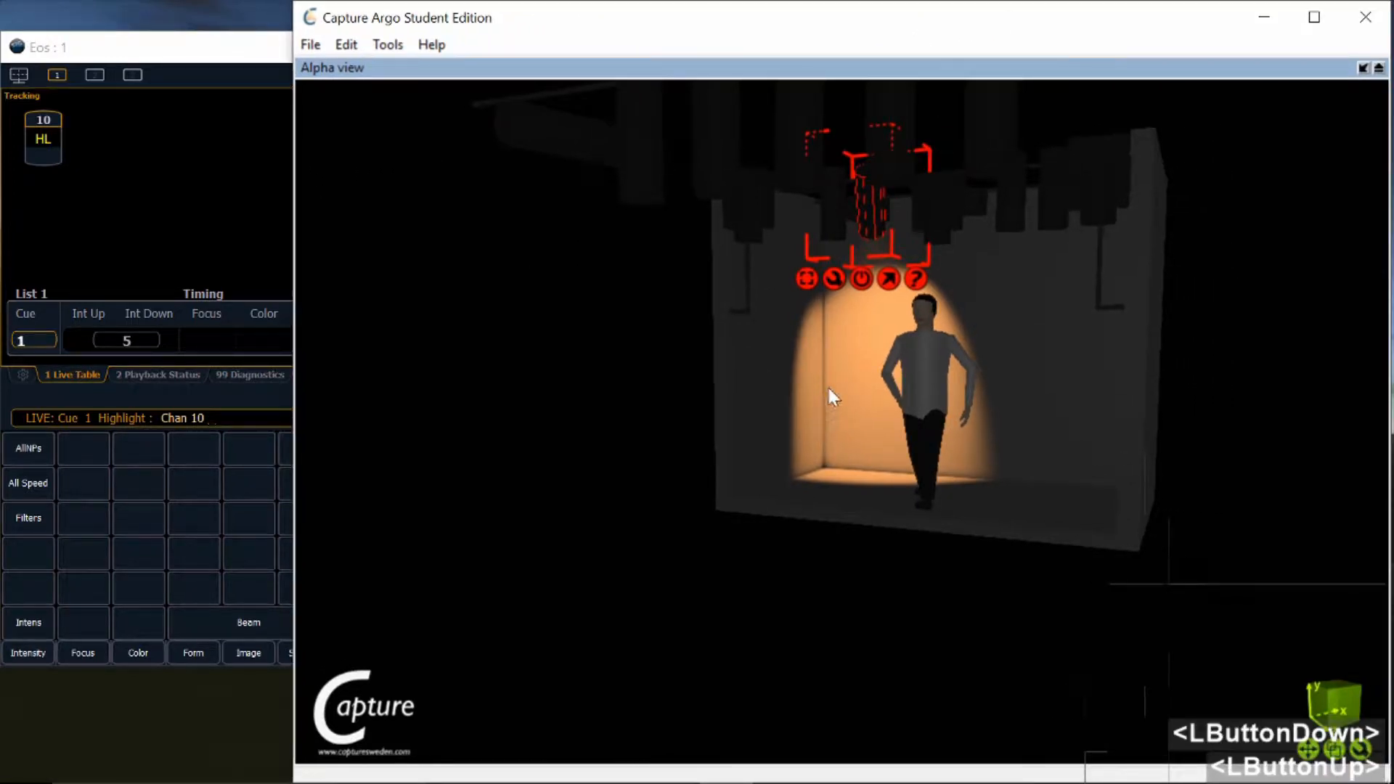
pyautogui.press('pagedown')
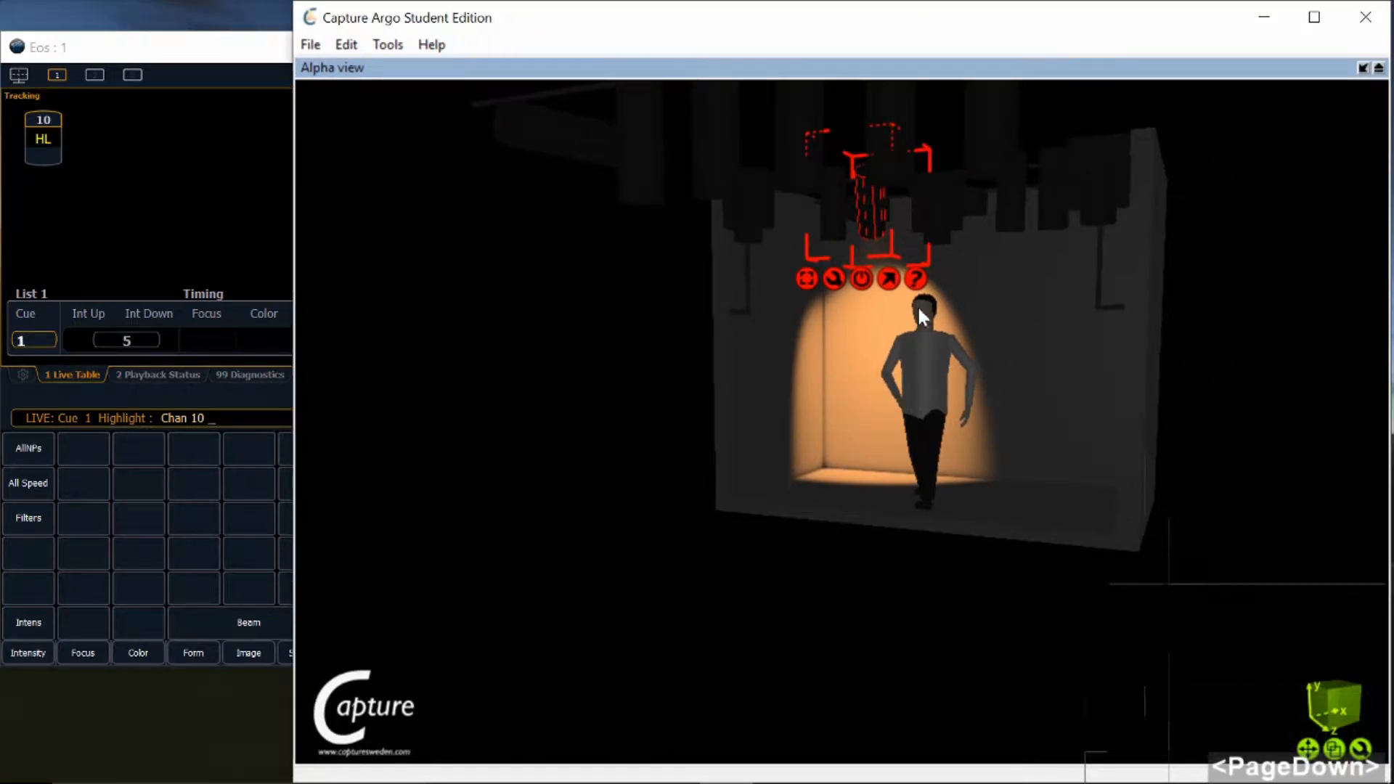
pyautogui.click(1362, 747)
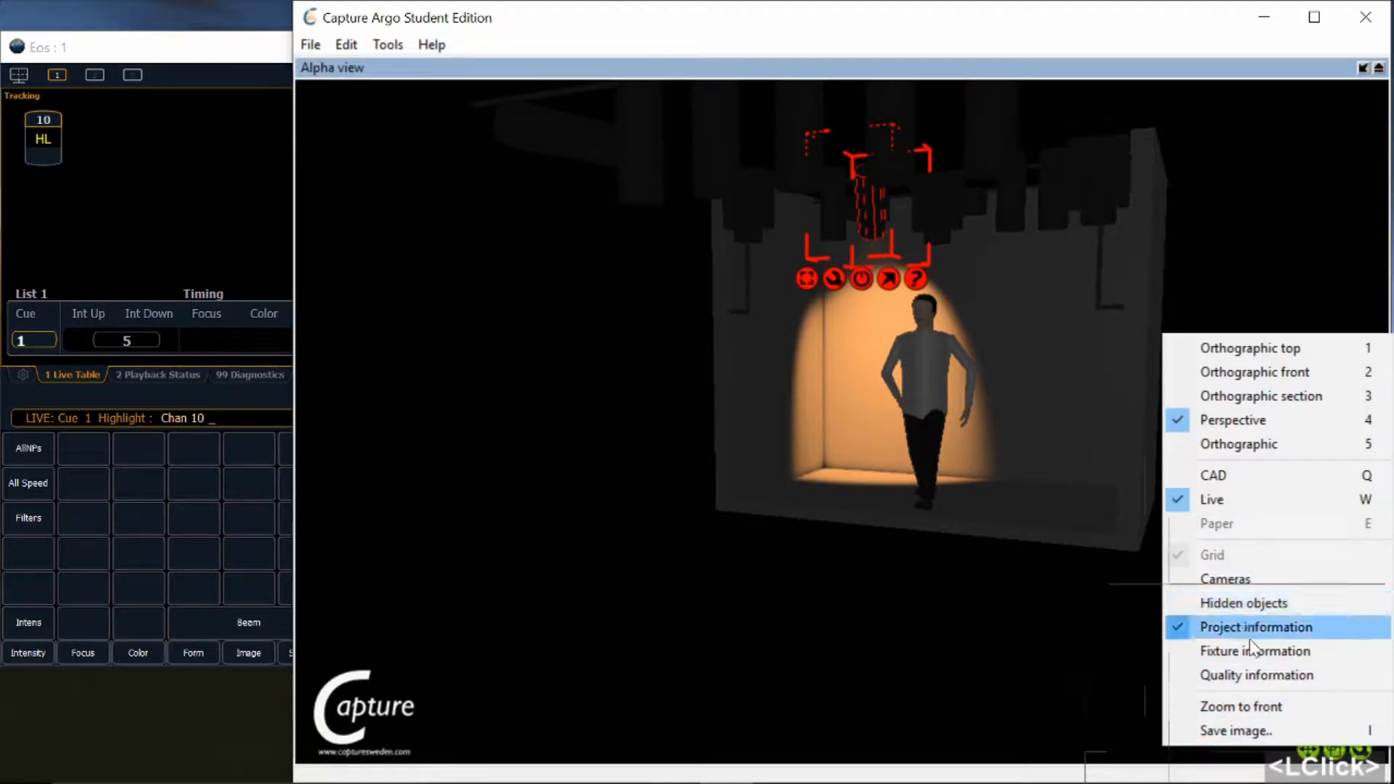
pyautogui.click(1262, 708)
pyautogui.moveTo(752, 332); pyautogui.dragTo(760, 538, button='right')
# Advance the Eos highlight to channel 11 and focus its fixture on the back wall beside the figure
pyautogui.click(131, 245)
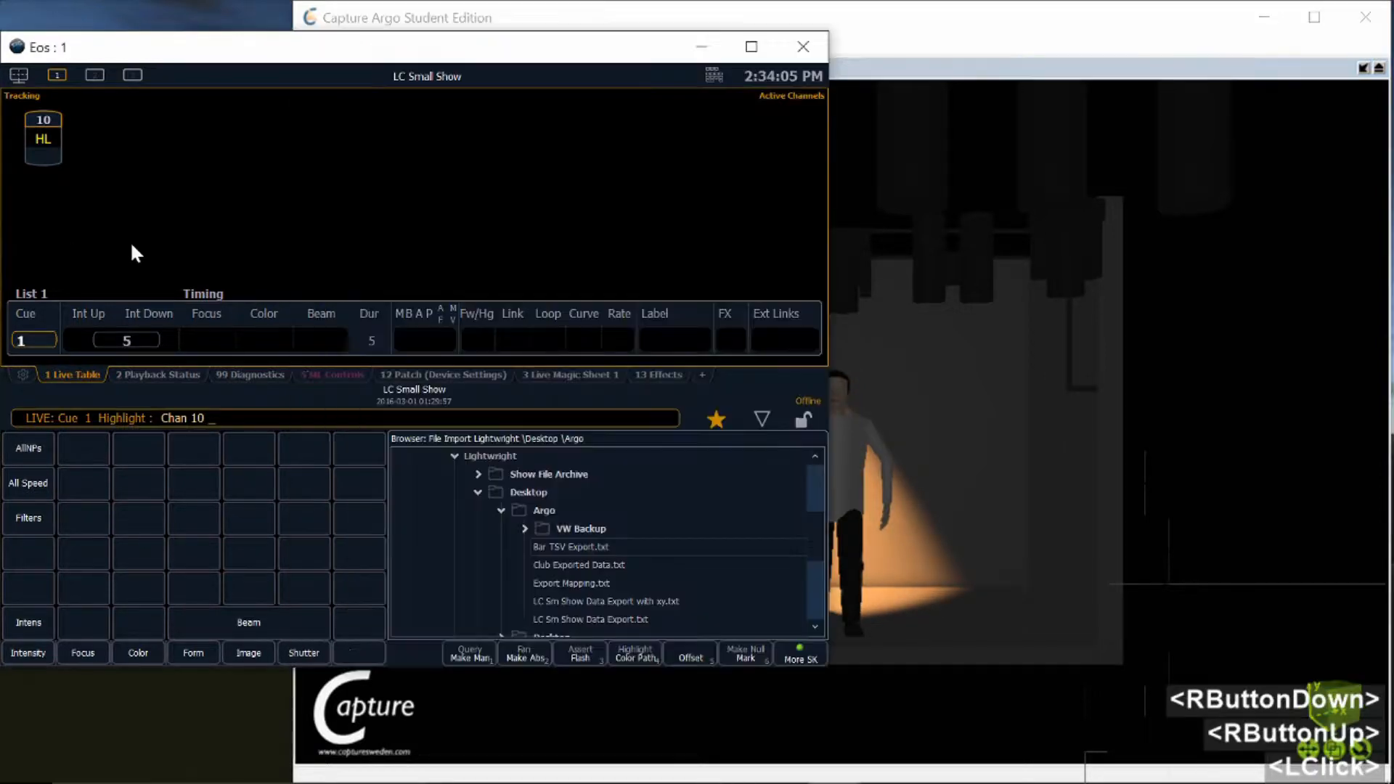
pyautogui.press('pagedown')
pyautogui.click(1164, 397)
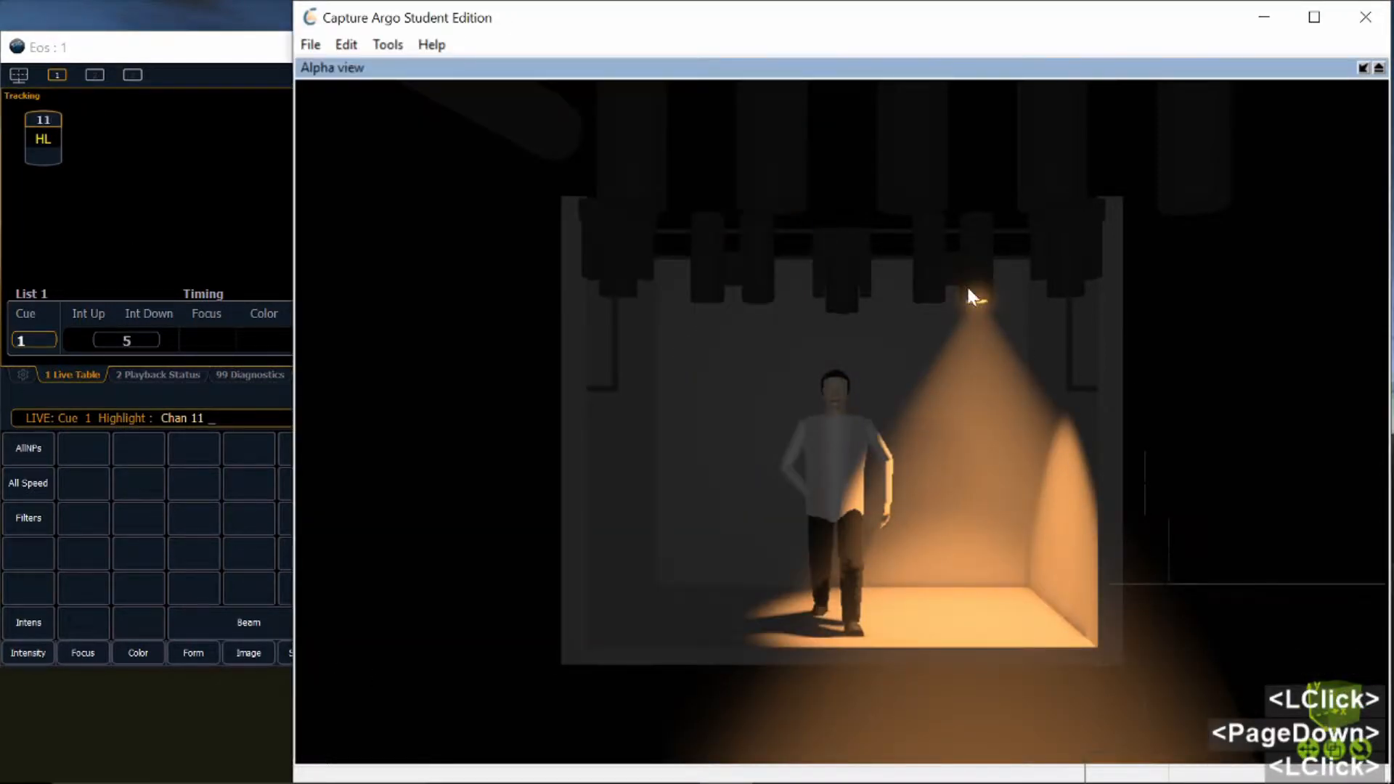
pyautogui.moveTo(968, 289); pyautogui.dragTo(983, 279, button='right')
pyautogui.click(978, 285)
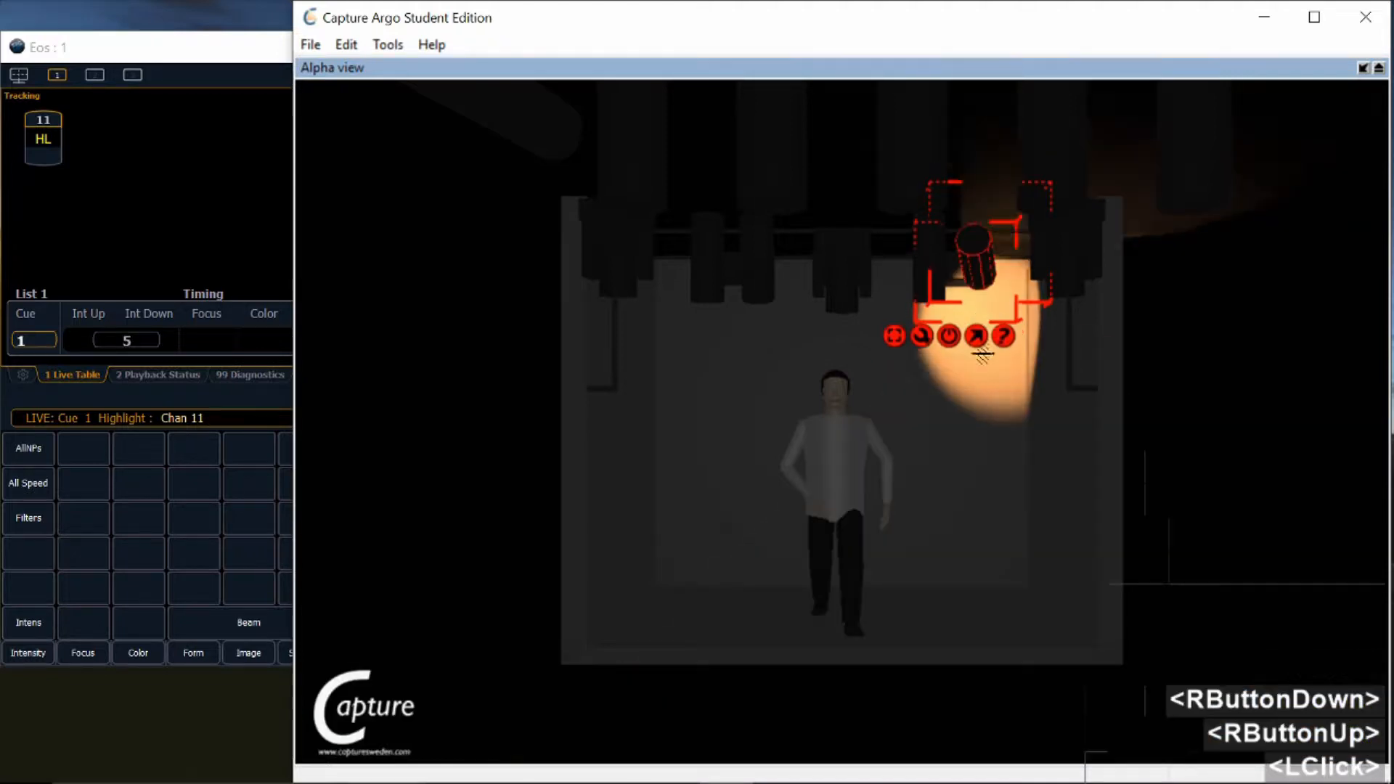
# Advance the Eos highlight past channel 12 to channel 13 and aim the lit front fixture at the figure
pyautogui.click(204, 208)
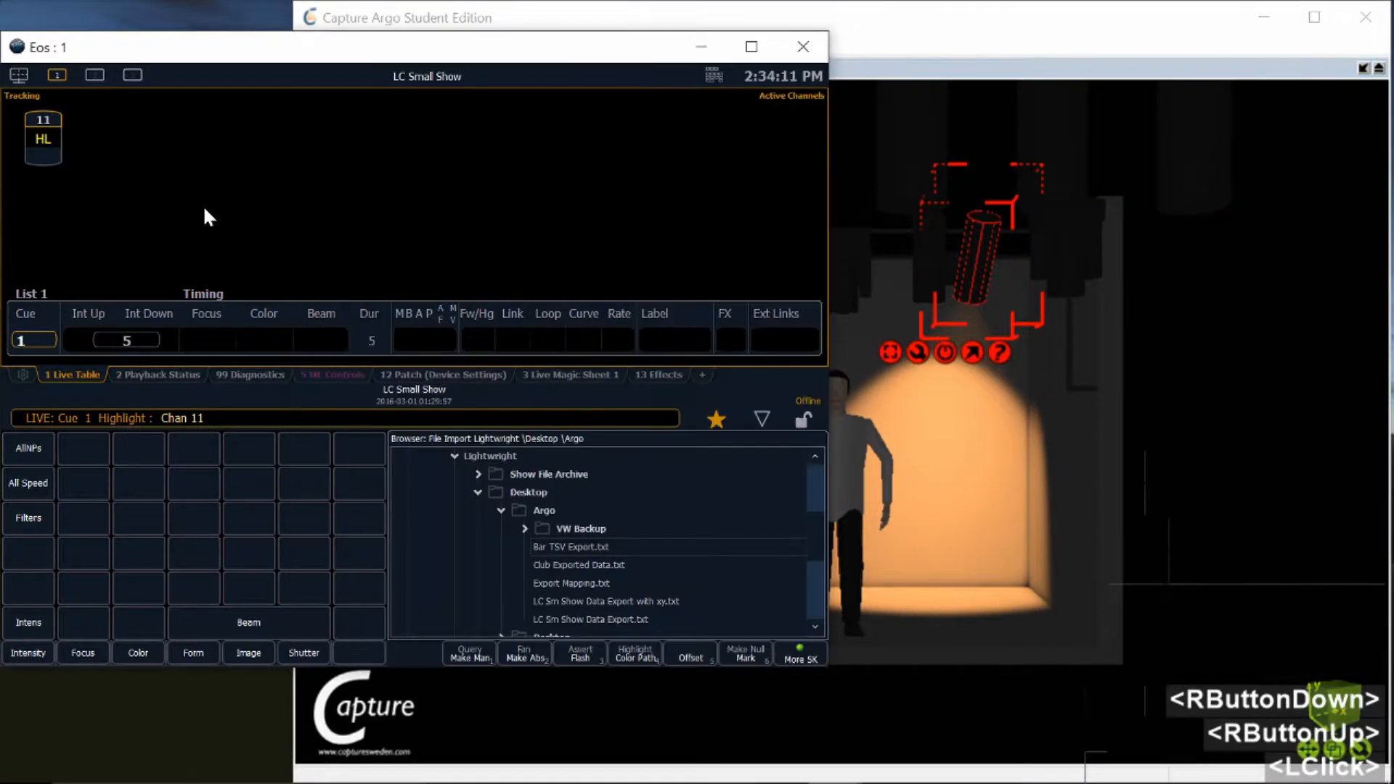
pyautogui.press('pagedown')
pyautogui.click(1162, 405)
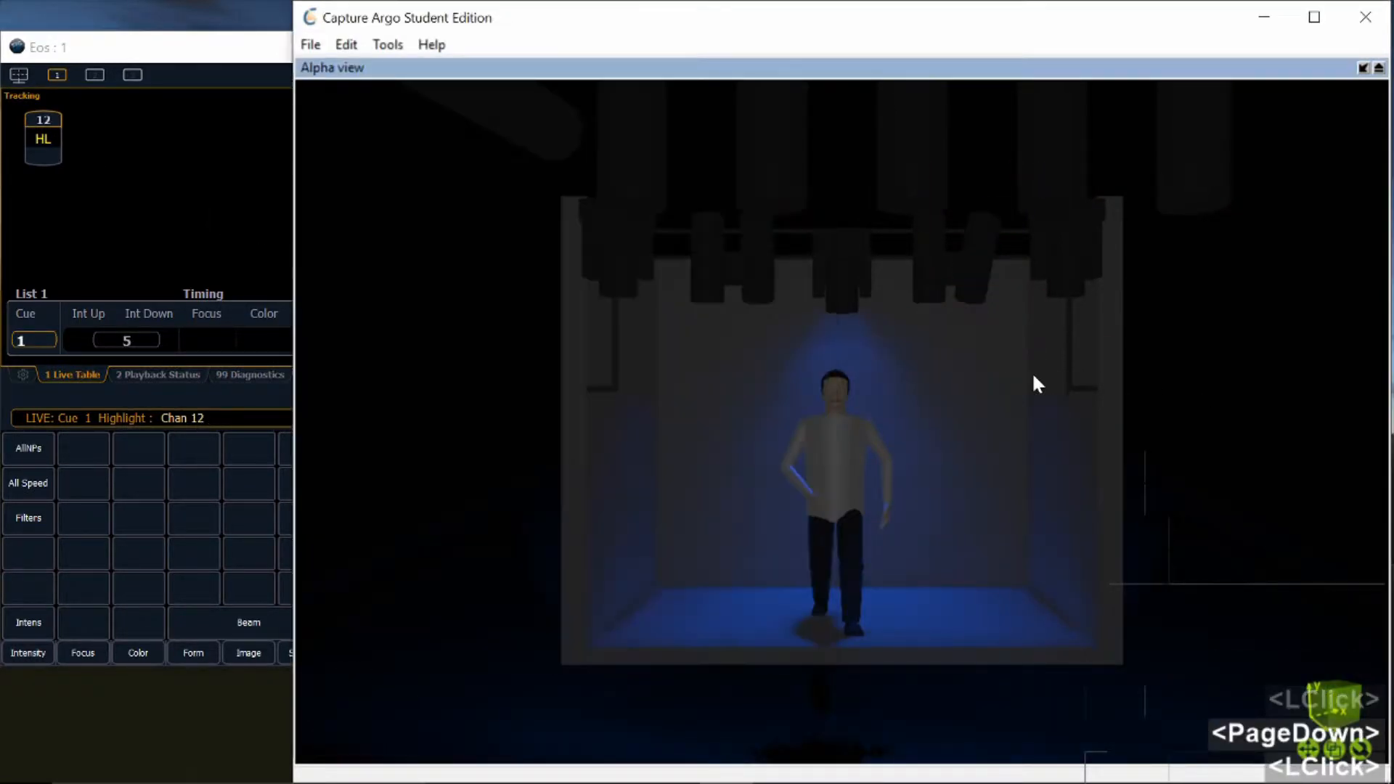
pyautogui.click(215, 203)
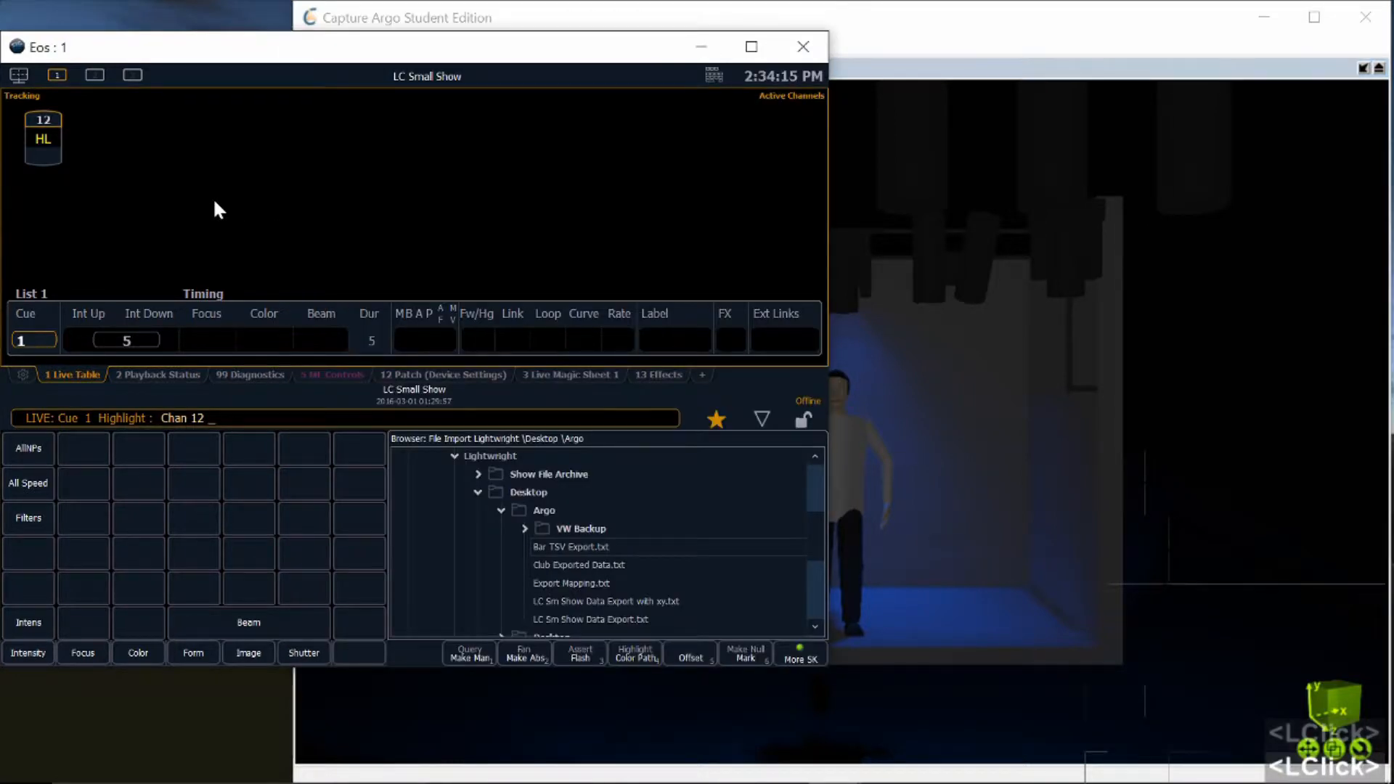
pyautogui.press('pagedown')
pyautogui.click(1145, 334)
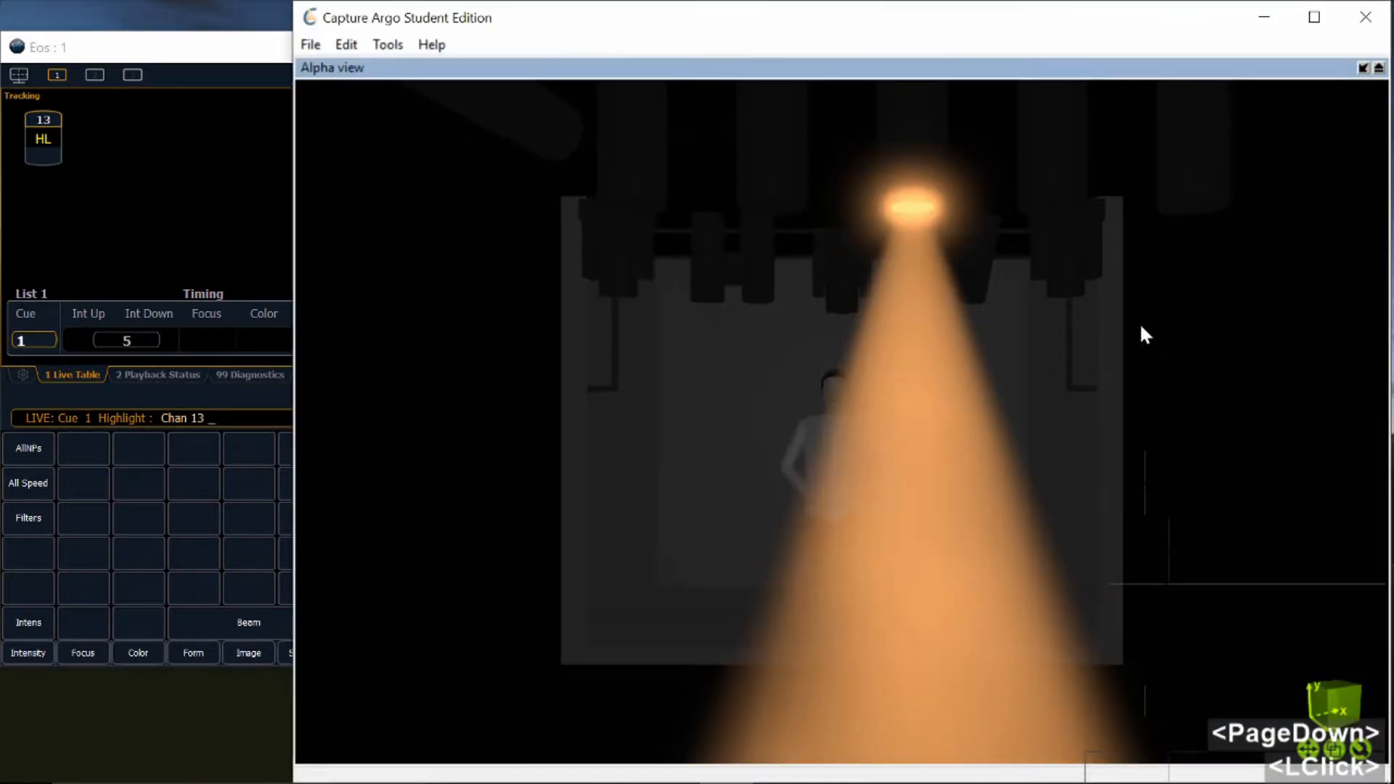
pyautogui.click(914, 139)
pyautogui.moveTo(914, 139); pyautogui.dragTo(842, 508, button='right')
# Highlight channel 14 in Eos and aim its front fixture at the back wall just beside the figure
pyautogui.click(142, 181)
pyautogui.press('pagedown')
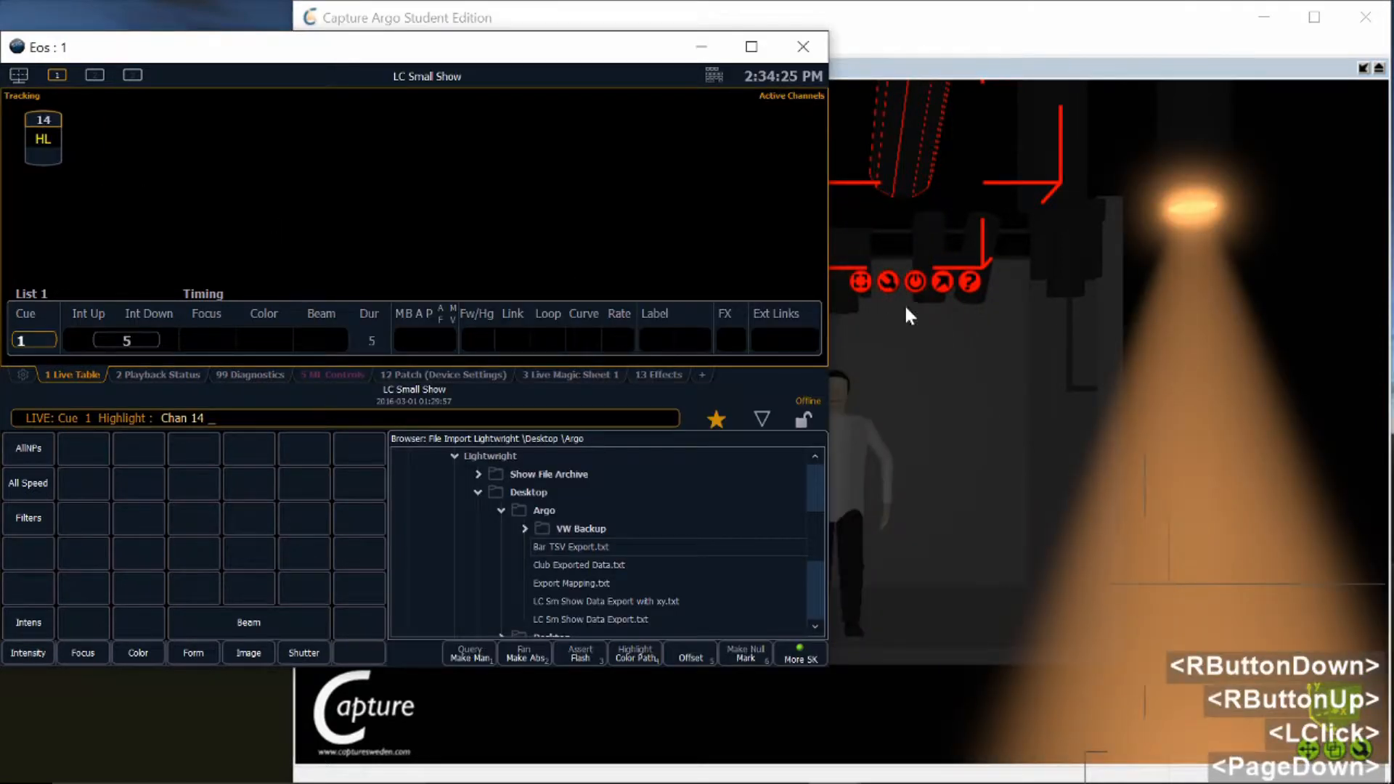
pyautogui.click(1209, 155)
pyautogui.moveTo(1201, 172); pyautogui.dragTo(932, 537, button='right')
# Advance the Eos highlight from channel 14 to channel 20 and aim its overhead fixture at the back wall beside the figure
pyautogui.click(219, 163)
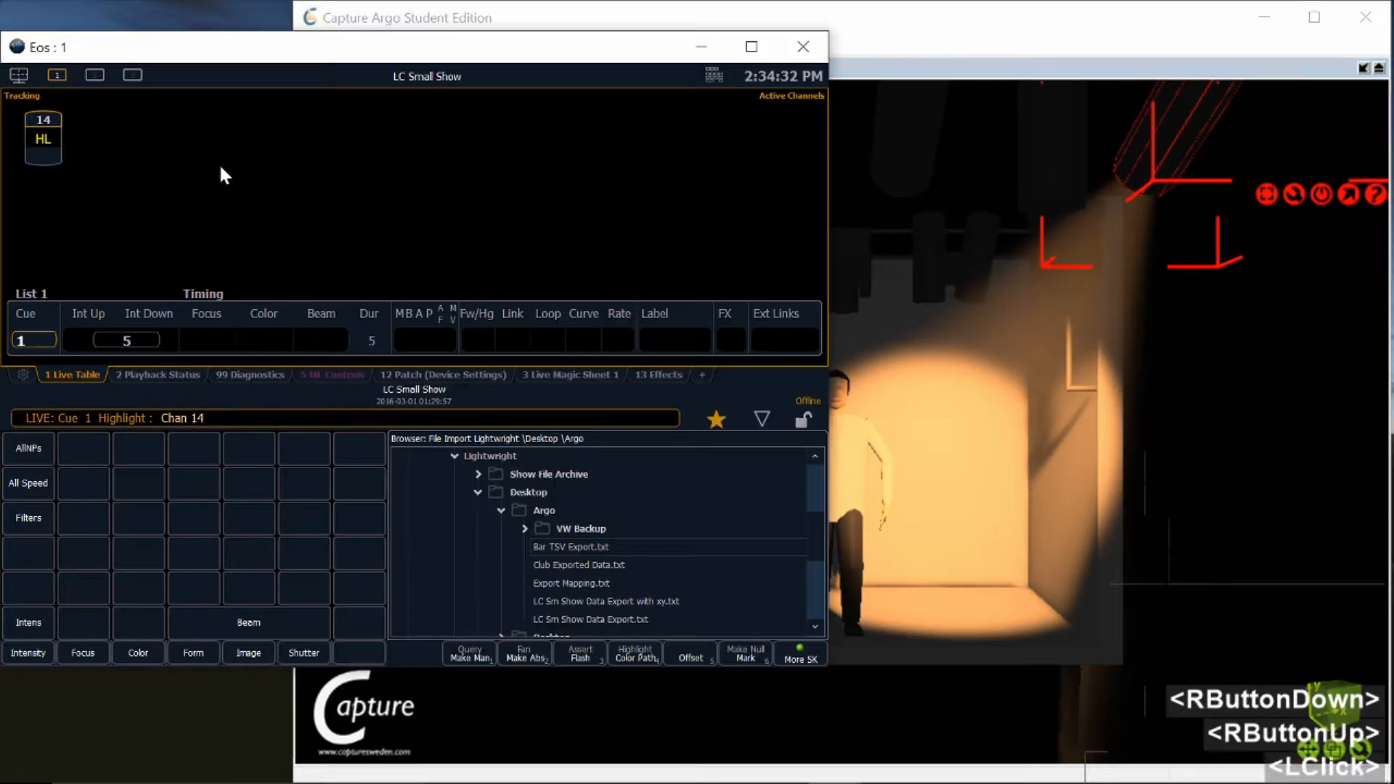
pyautogui.press('pagedown')
pyautogui.press('pagedown')
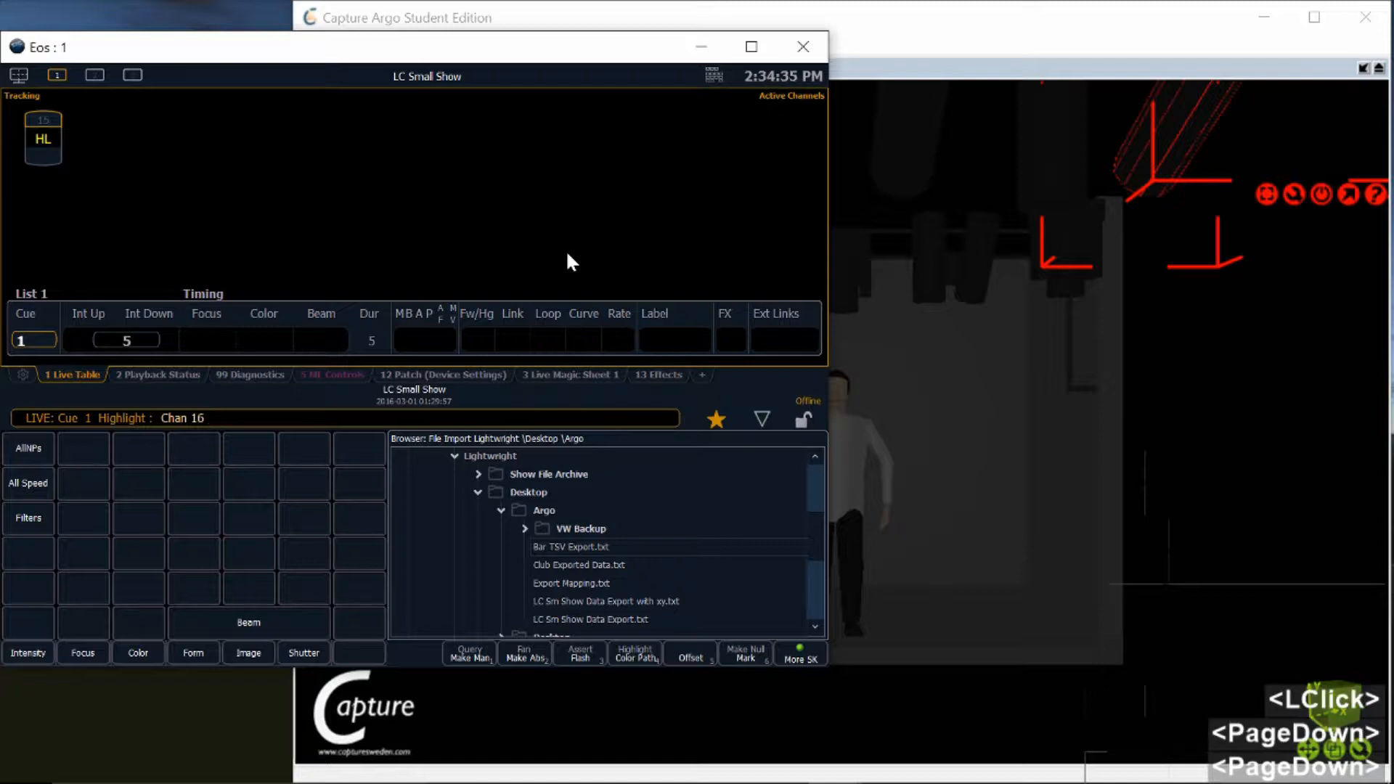
pyautogui.press('pagedown')
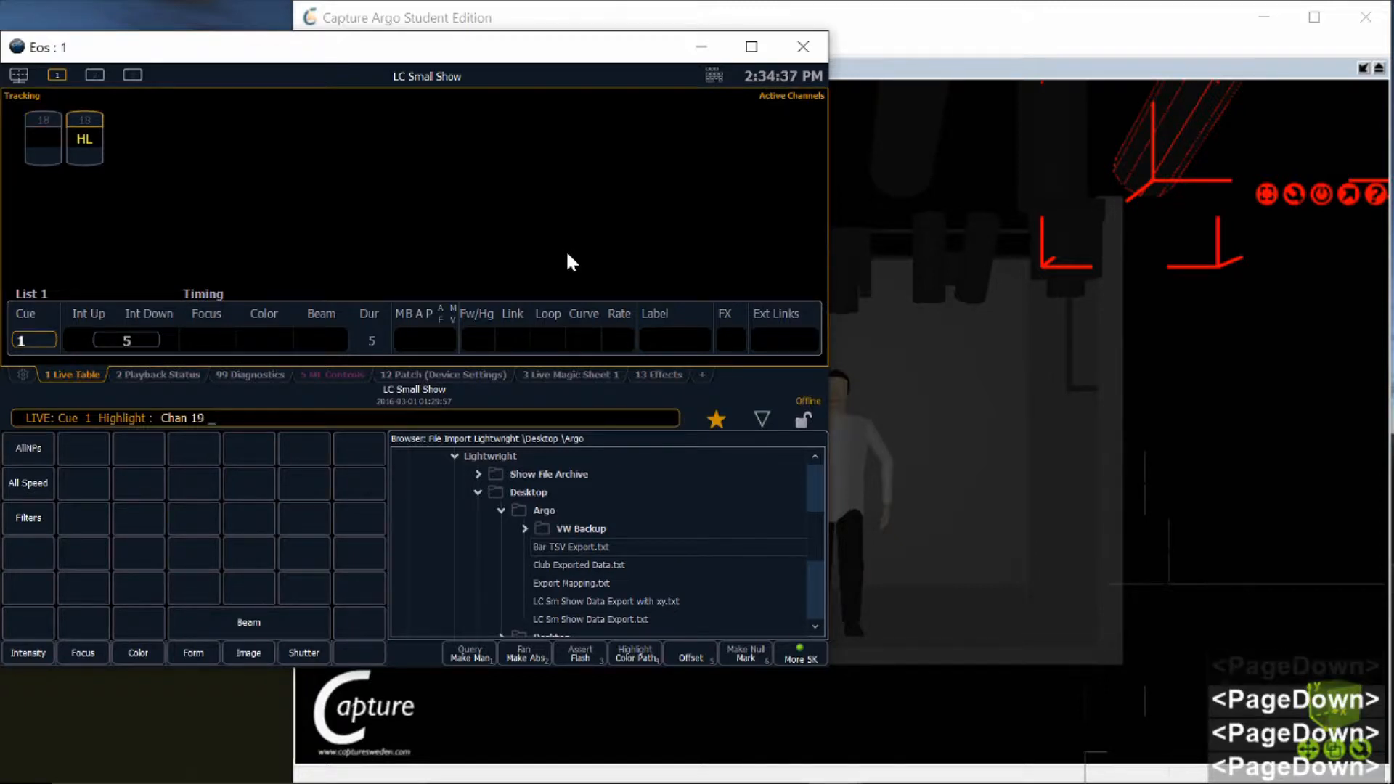
pyautogui.press('pagedown')
pyautogui.click(1227, 465)
pyautogui.moveTo(923, 274); pyautogui.dragTo(935, 449, button='right')
# Highlight channel 21 in Eos, select its blue overhead fixture and aim it at the back wall beside the figure
pyautogui.click(194, 185)
pyautogui.press('pagedown')
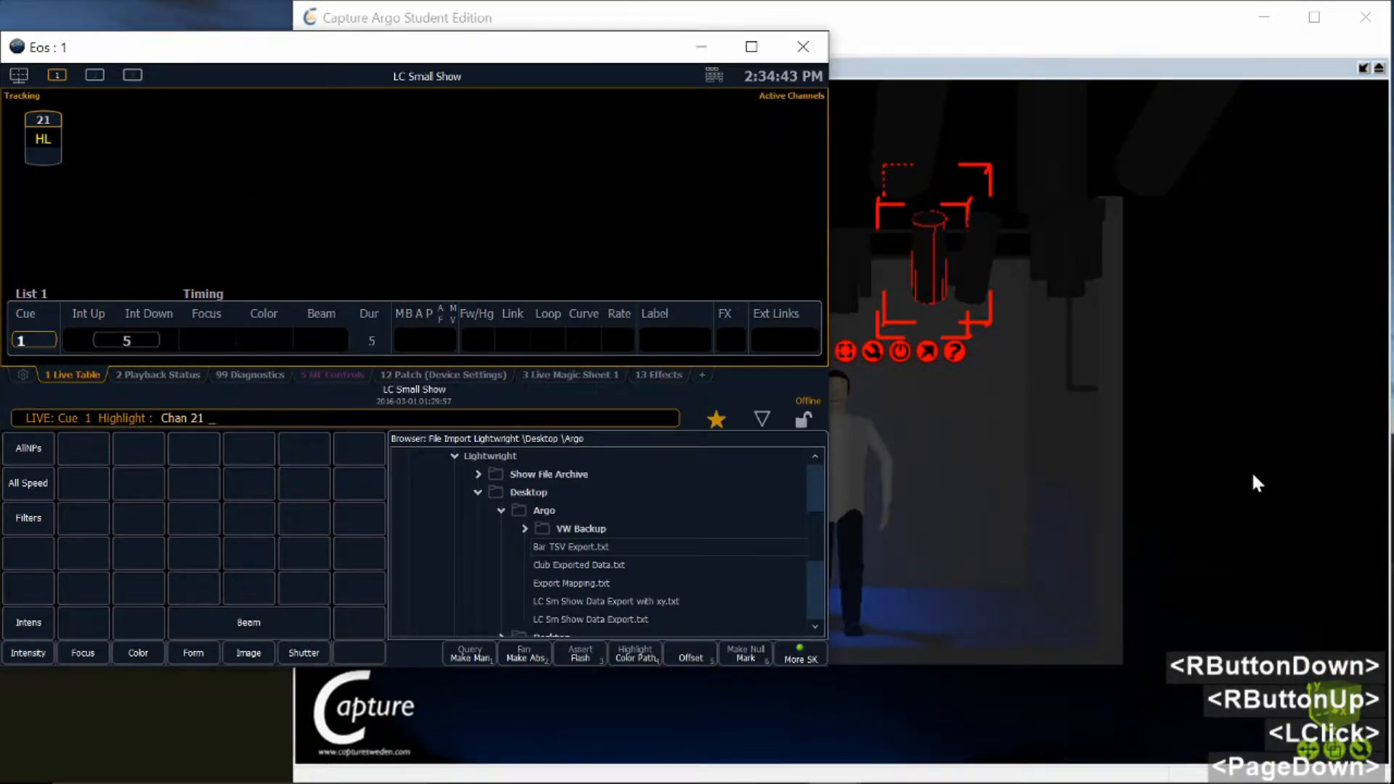
pyautogui.click(1256, 484)
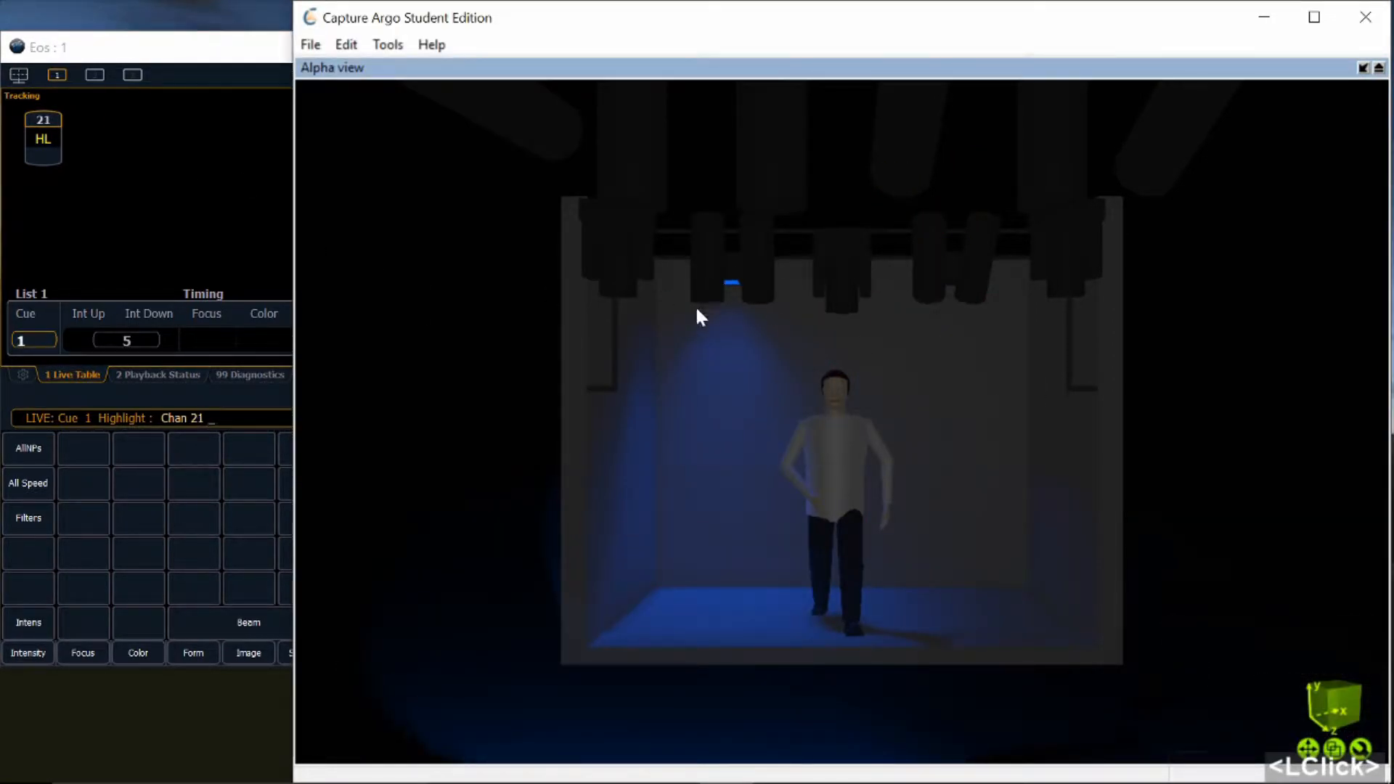
pyautogui.click(731, 276)
pyautogui.moveTo(731, 324); pyautogui.dragTo(686, 421, button='right')
pyautogui.moveTo(731, 276); pyautogui.dragTo(733, 279, button='right')
pyautogui.moveTo(733, 625); pyautogui.dragTo(731, 546, button='right')
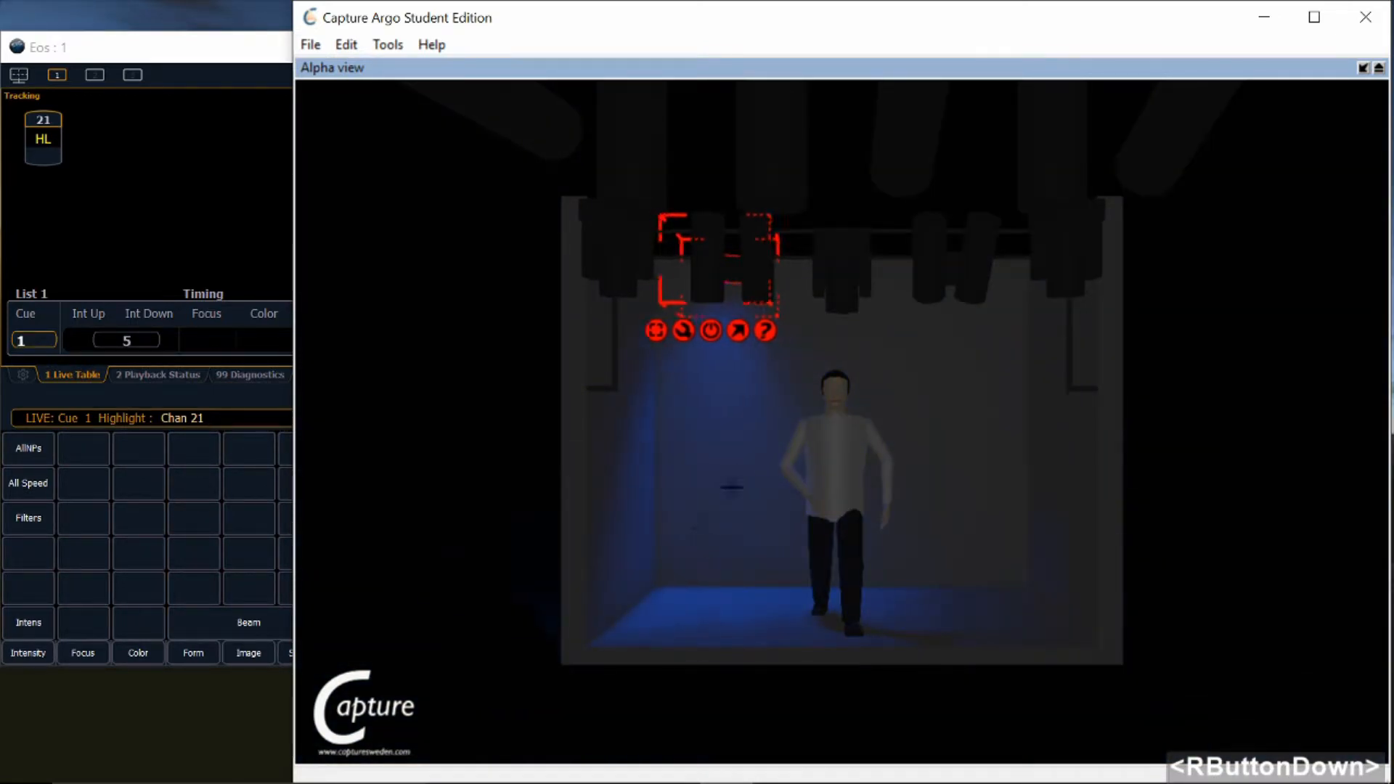
pyautogui.moveTo(748, 451); pyautogui.dragTo(749, 452, button='right')
# Advance the Eos highlight past channel 22 to channel 23 and aim its blue front fixture just beside the figure
pyautogui.click(195, 236)
pyautogui.press('pagedown')
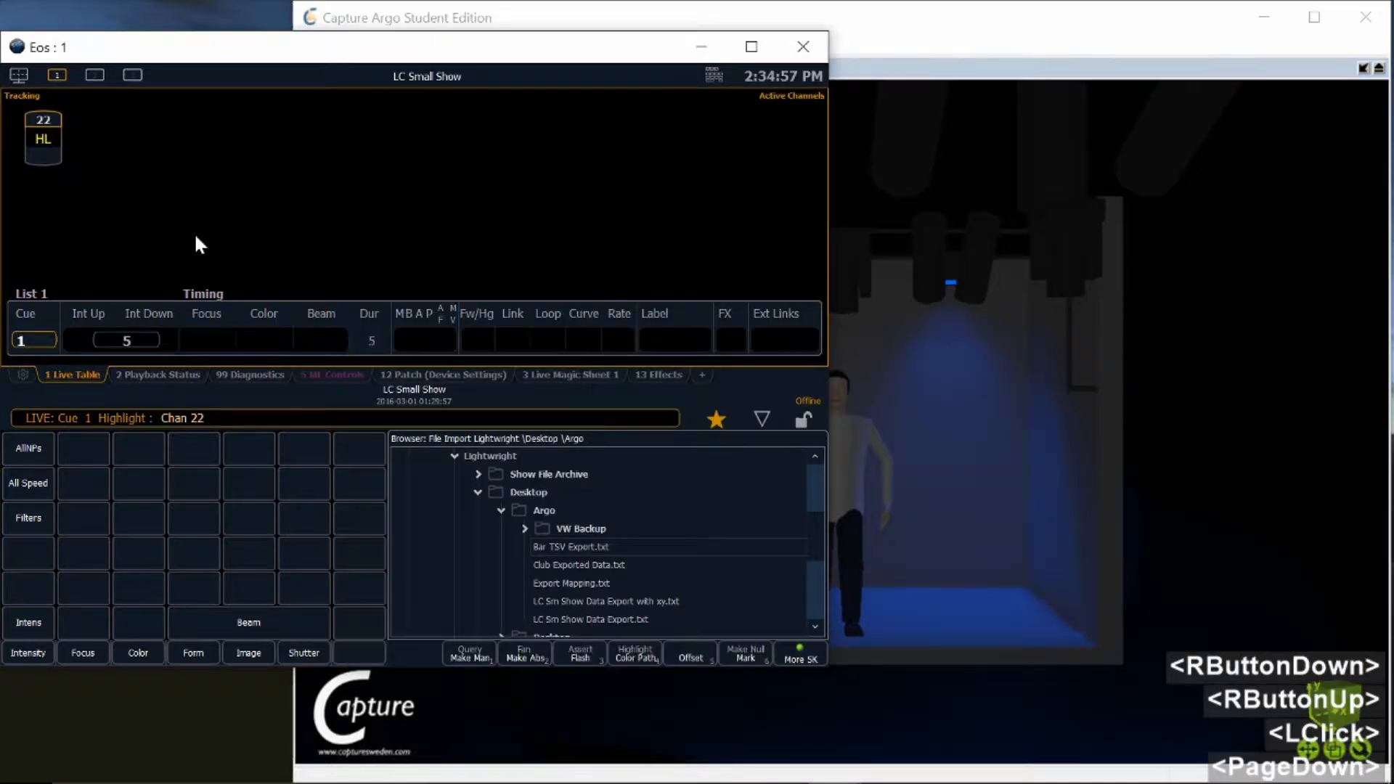
pyautogui.press('pagedown')
pyautogui.click(1100, 175)
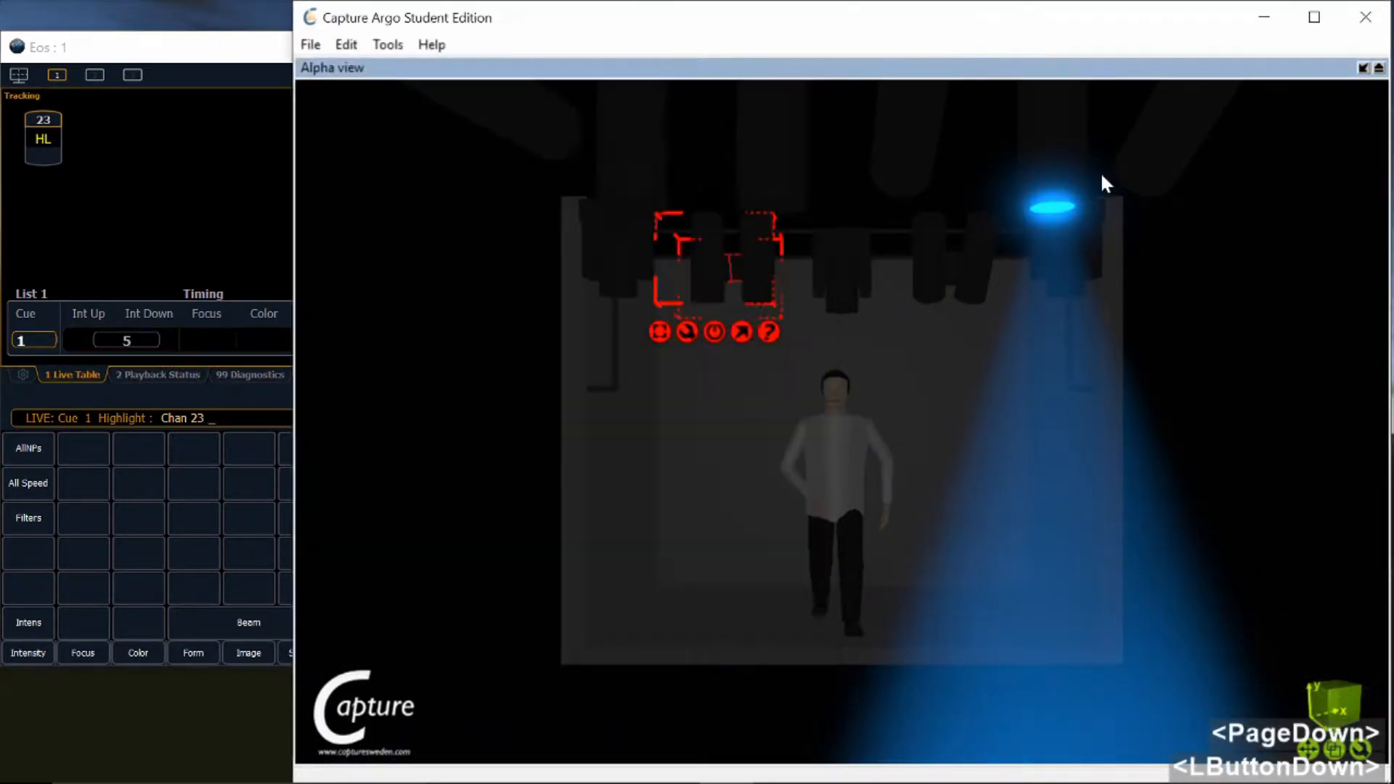
pyautogui.click(1051, 179)
pyautogui.moveTo(1051, 178); pyautogui.dragTo(918, 517, button='right')
# Highlight channel 24 in Eos and aim its overhead fixture at the back wall close beside the figure
pyautogui.click(232, 230)
pyautogui.press('pagedown')
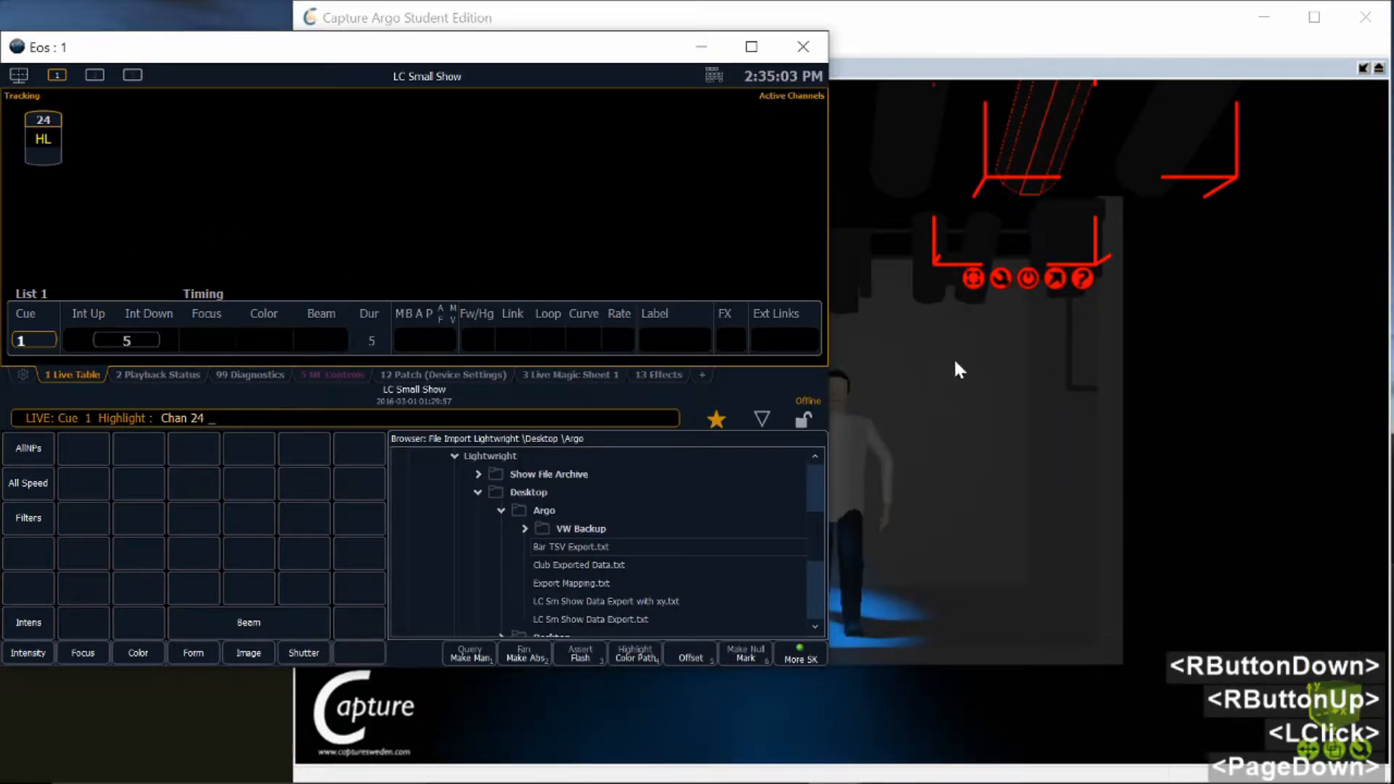
pyautogui.click(1190, 399)
pyautogui.click(703, 299)
pyautogui.moveTo(702, 298); pyautogui.dragTo(761, 493, button='right')
# Advance the Eos highlight from channel 24 to channel 31 and aim its front fixture at the lower back wall beside the figure
pyautogui.click(179, 262)
pyautogui.press('pagedown')
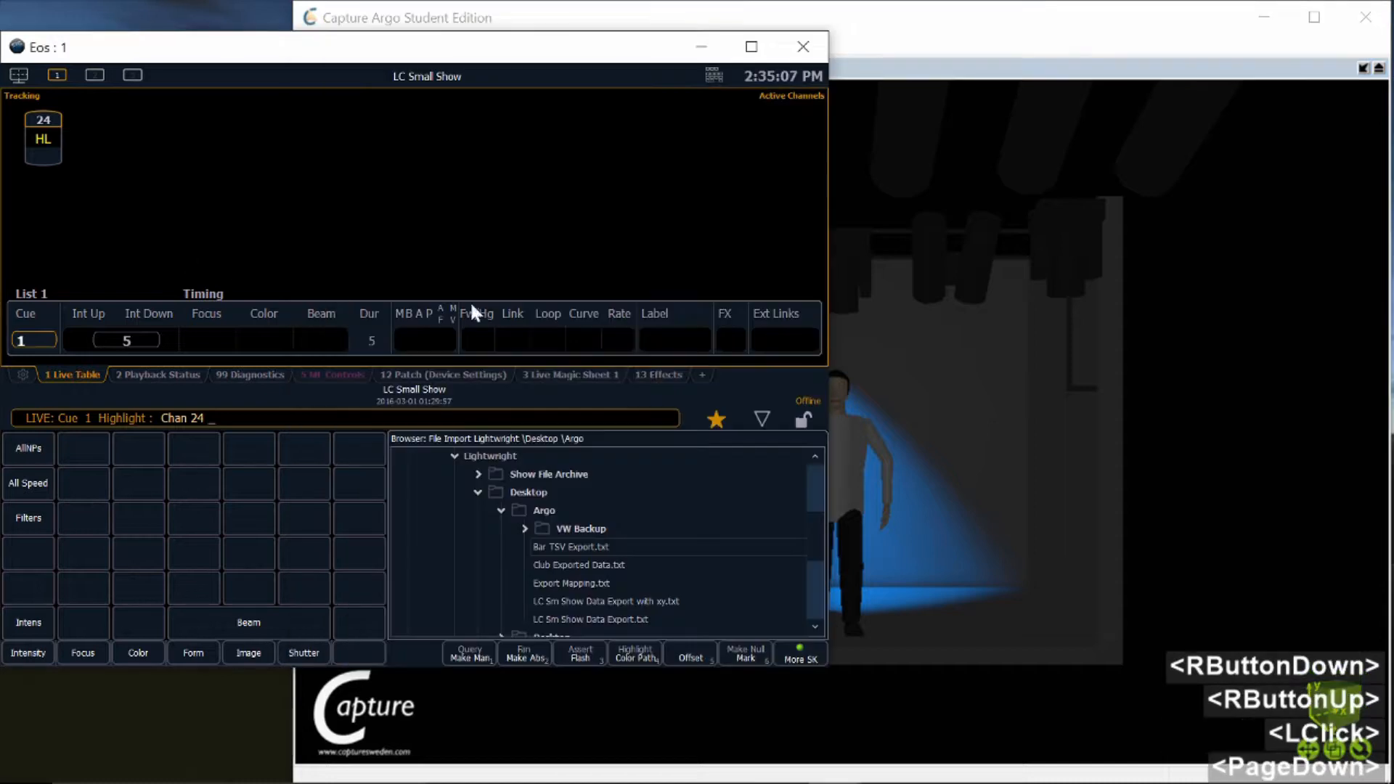
pyautogui.click(1291, 443)
pyautogui.click(172, 198)
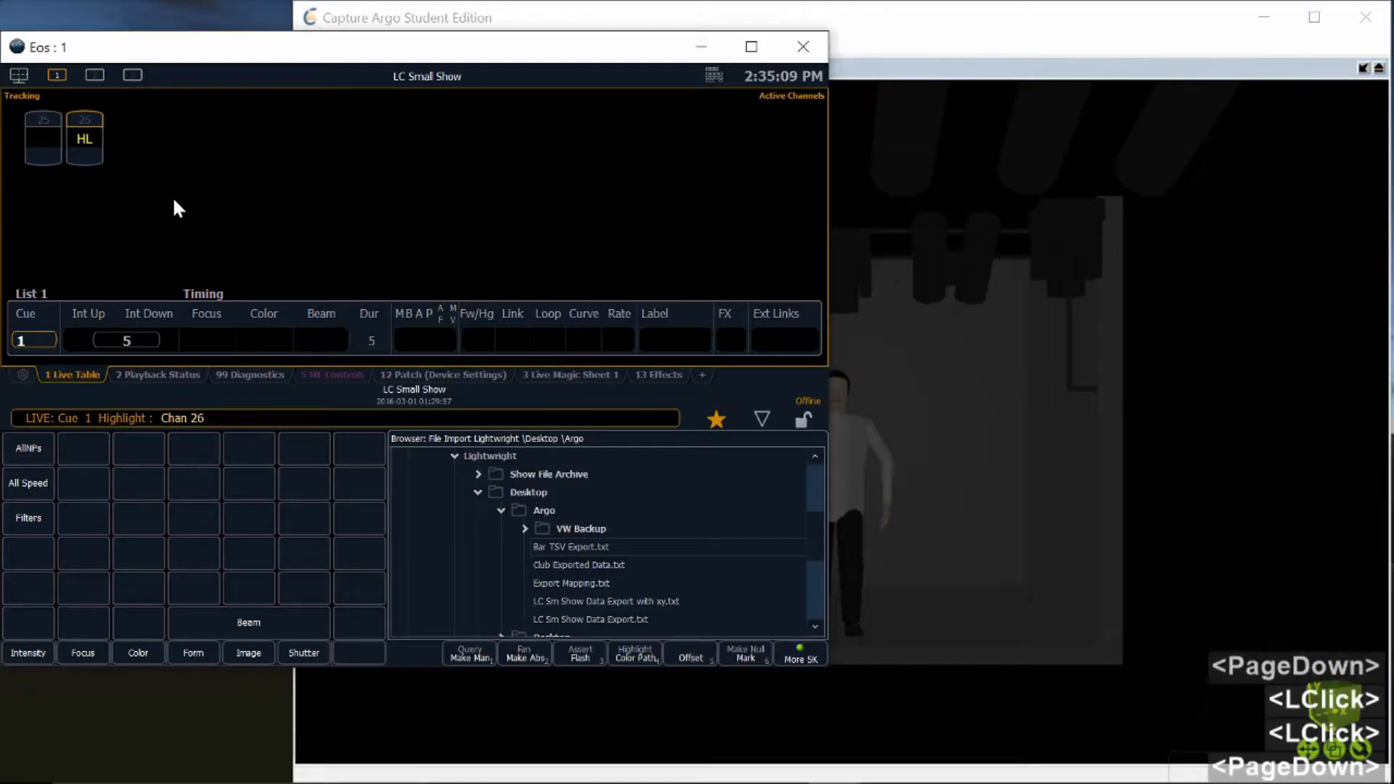
pyautogui.press('pagedown')
pyautogui.press('pagedown')
pyautogui.press('pagedown')
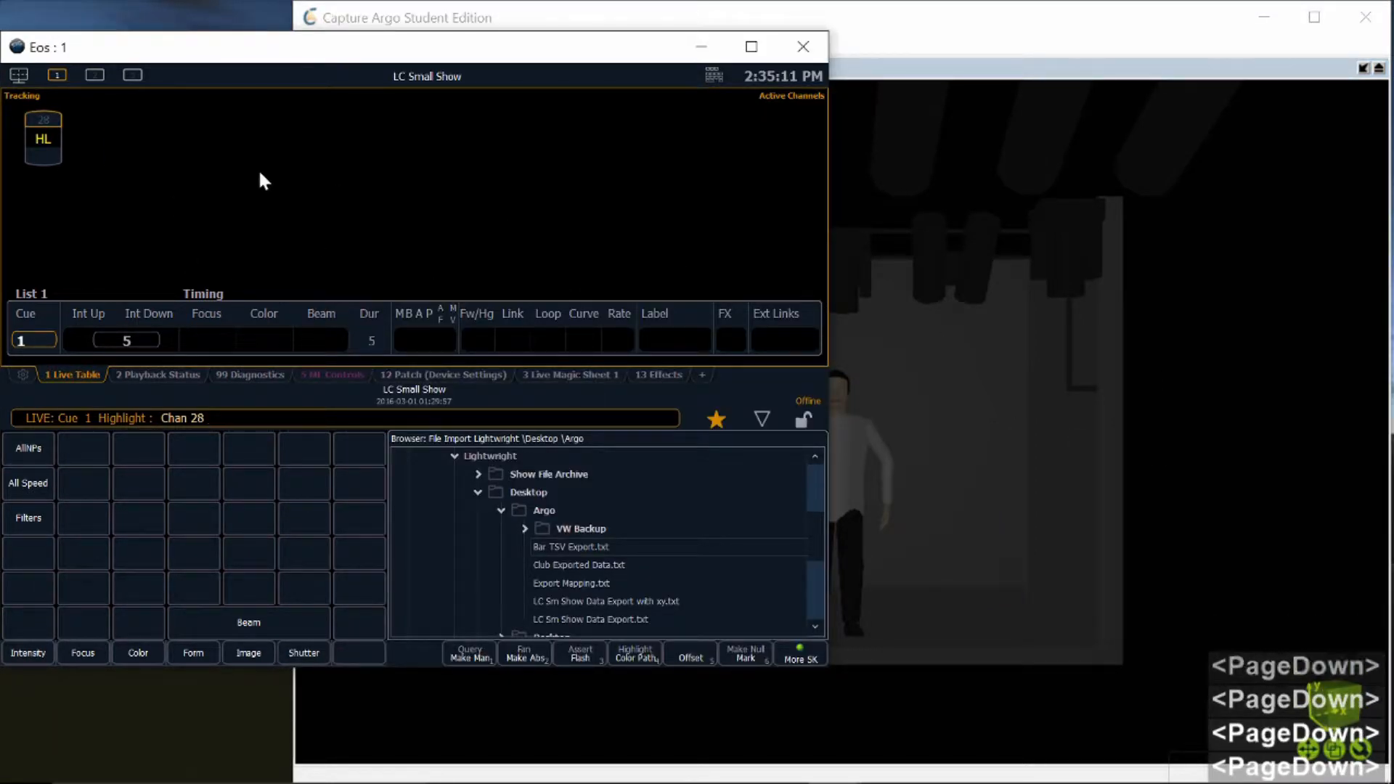
pyautogui.press('pagedown')
pyautogui.press('pagedown')
pyautogui.press('pagedown')
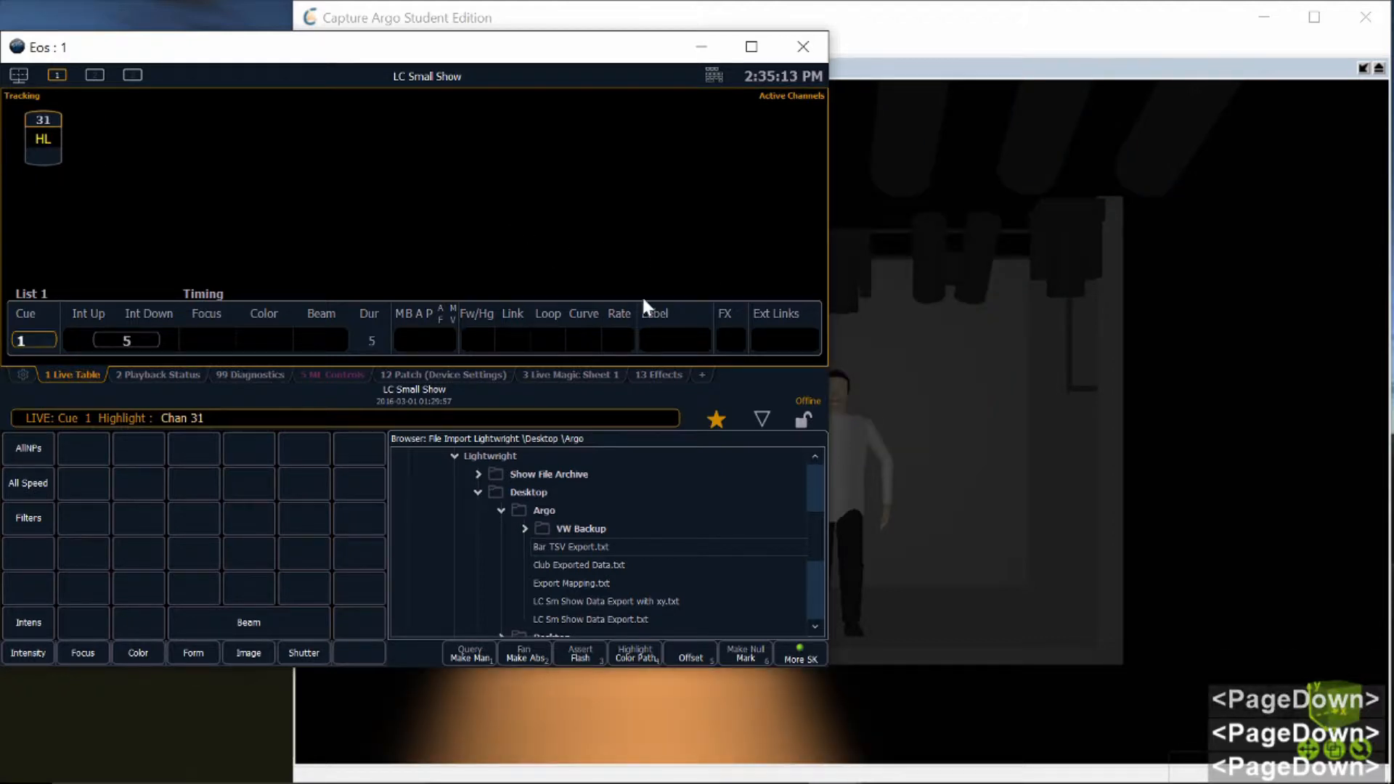
pyautogui.click(1025, 387)
pyautogui.click(630, 174)
pyautogui.moveTo(662, 349); pyautogui.dragTo(775, 526, button='right')
# Highlight channel 32 in Eos, select its blue front fixture and aim it close beside the figure
pyautogui.click(142, 252)
pyautogui.press('pagedown')
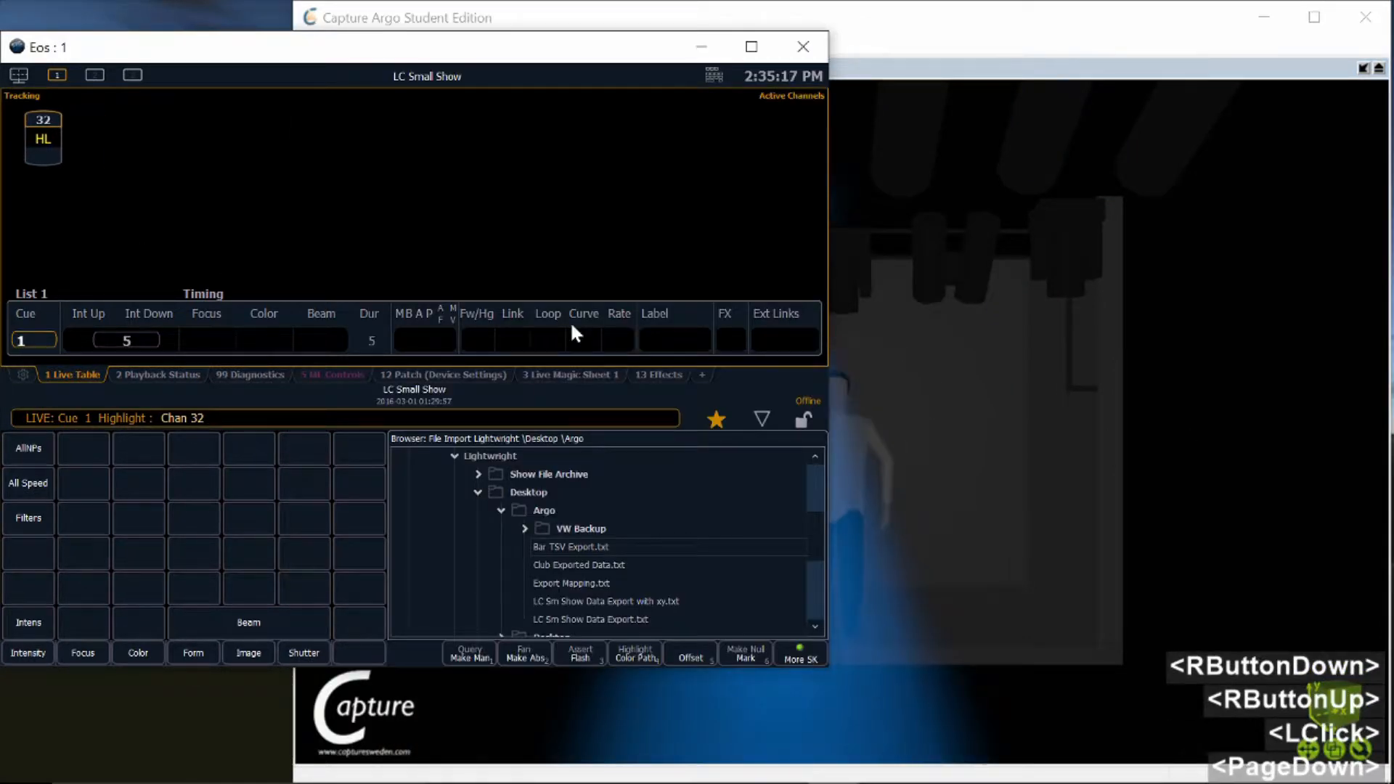
pyautogui.click(848, 401)
pyautogui.click(753, 161)
pyautogui.moveTo(751, 157); pyautogui.dragTo(612, 376, button='right')
pyautogui.moveTo(762, 232); pyautogui.dragTo(782, 500, button='right')
# Step the Eos highlight through the channels up to 39 and back, checking for fixtures that still need focusing
pyautogui.click(131, 230)
pyautogui.press('pagedown')
pyautogui.press('pagedown')
pyautogui.press('pagedown')
pyautogui.press('pagedown')
pyautogui.press('pagedown')
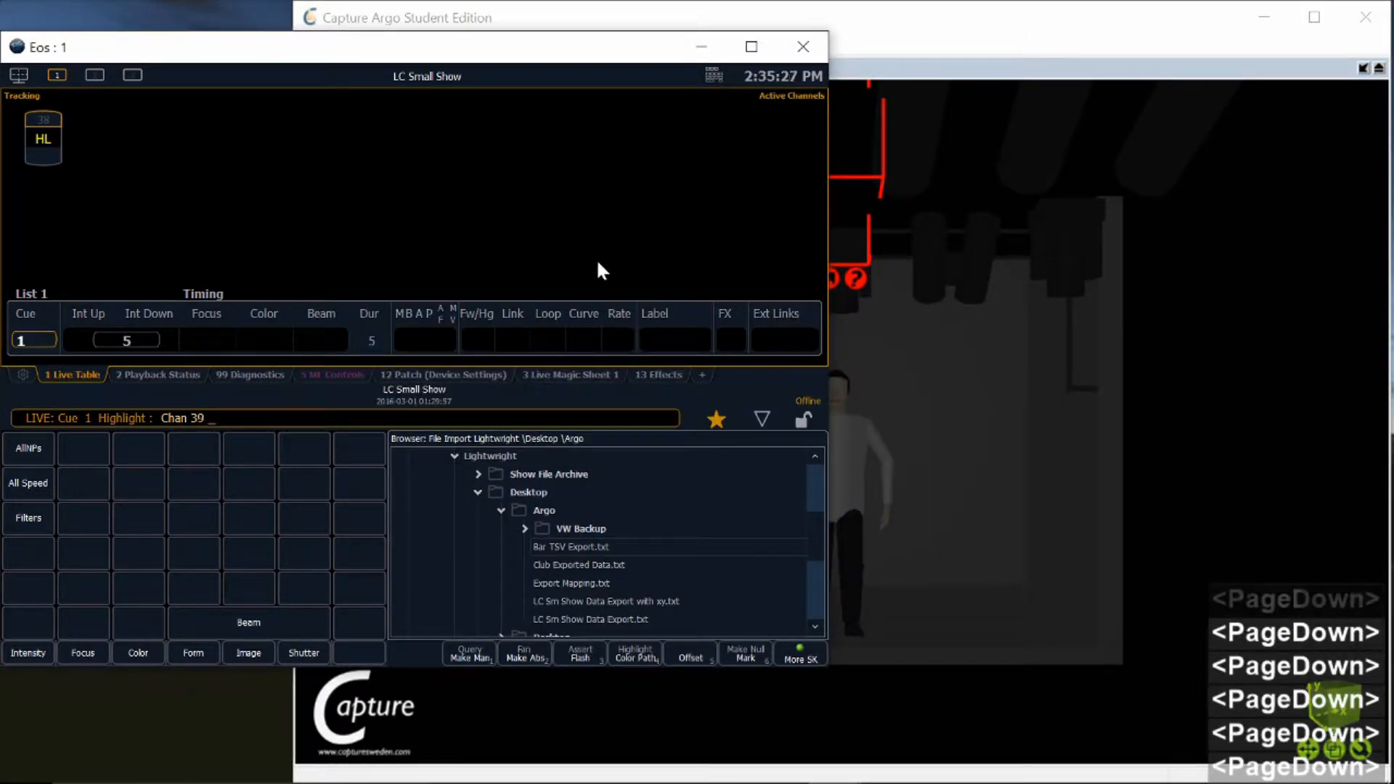
pyautogui.press('pageup')
pyautogui.press('pageup')
pyautogui.press('pageup')
pyautogui.press('pageup')
pyautogui.press('pageup')
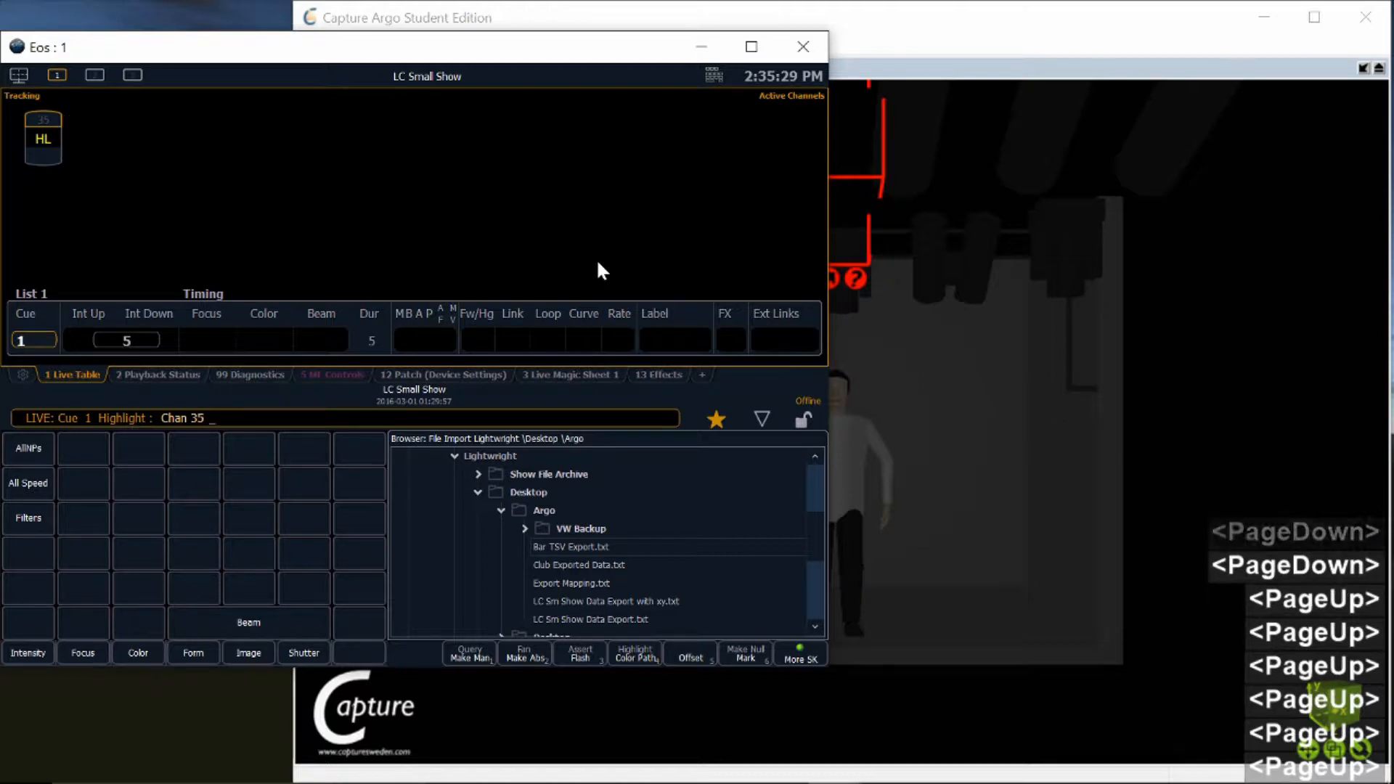
pyautogui.press('pageup')
pyautogui.press('pageup')
pyautogui.press('pageup')
# Clear the selected channel and turn off Highlight in Eos, and minimize the Eos window
pyautogui.press('BackSpace')
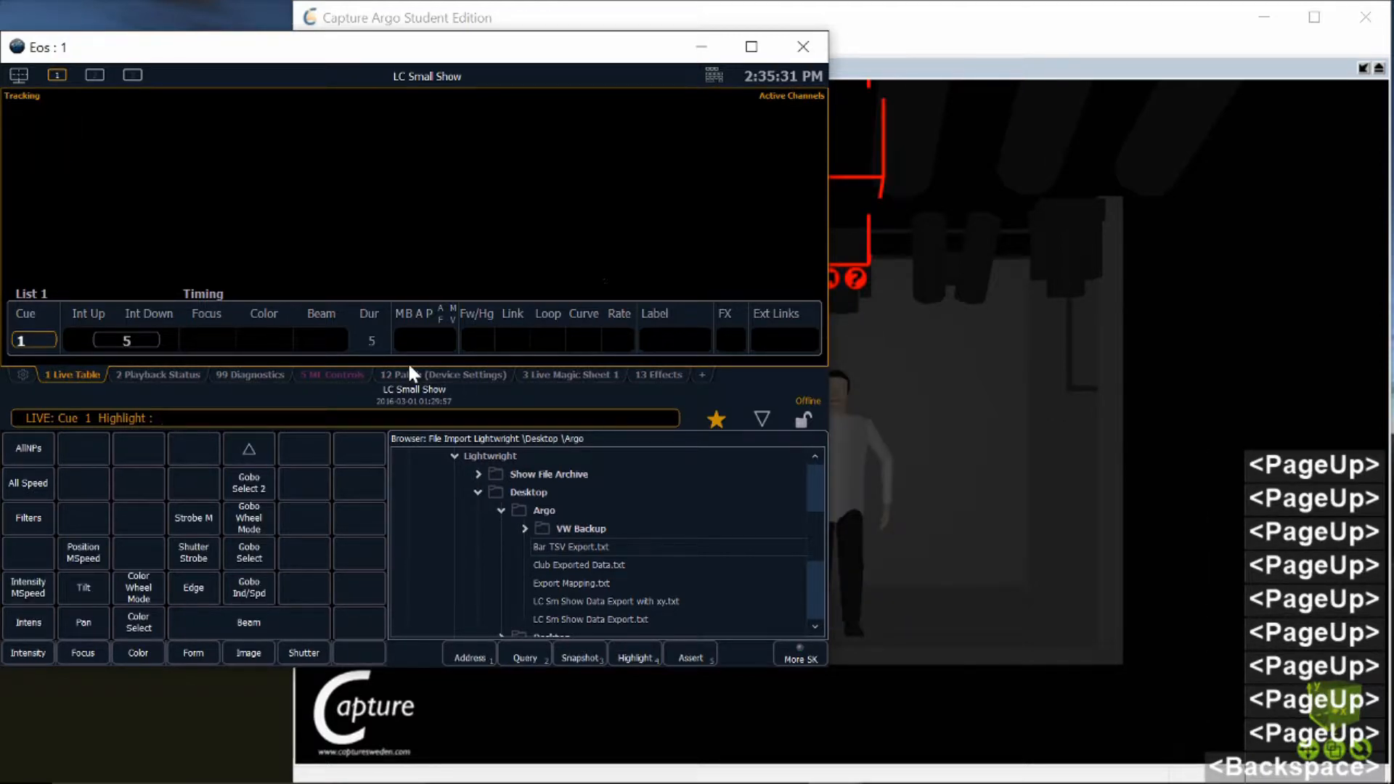
pyautogui.click(714, 75)
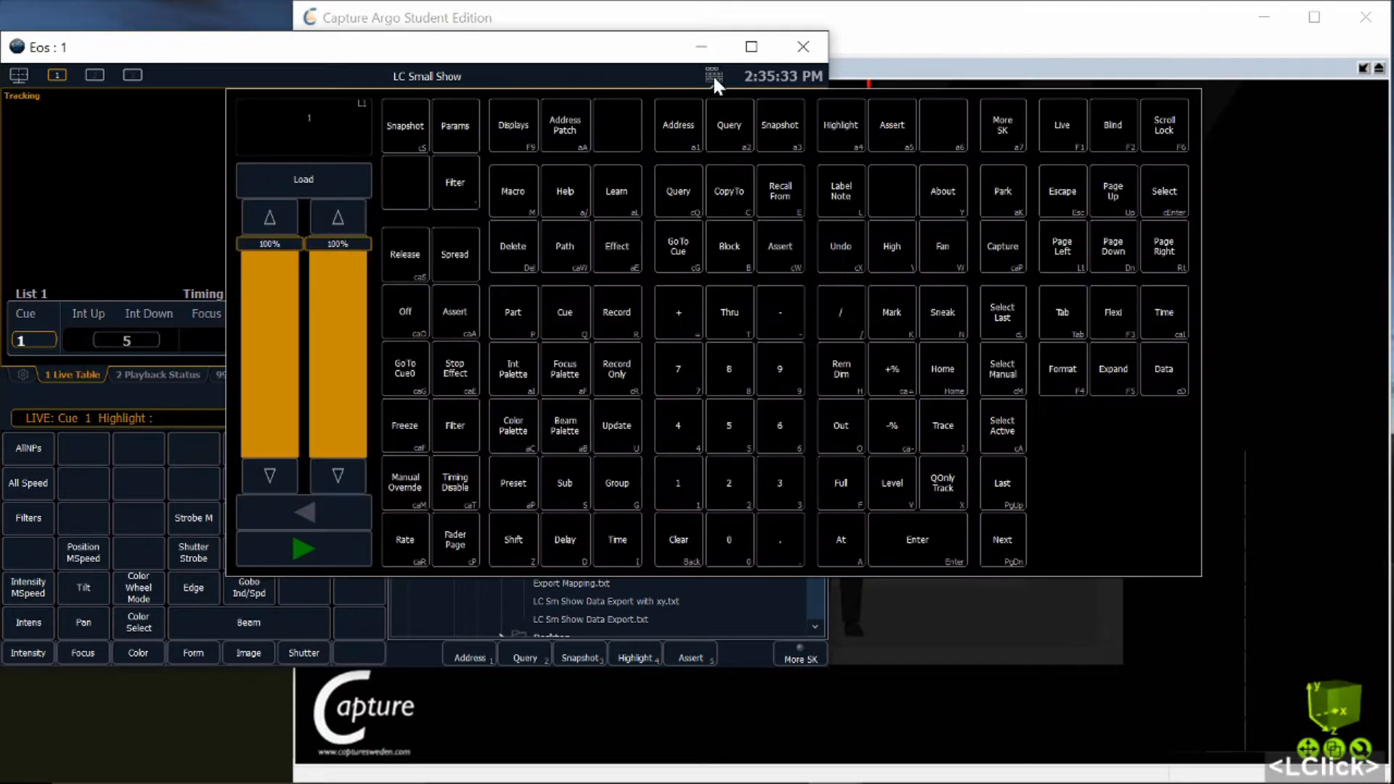
pyautogui.click(841, 141)
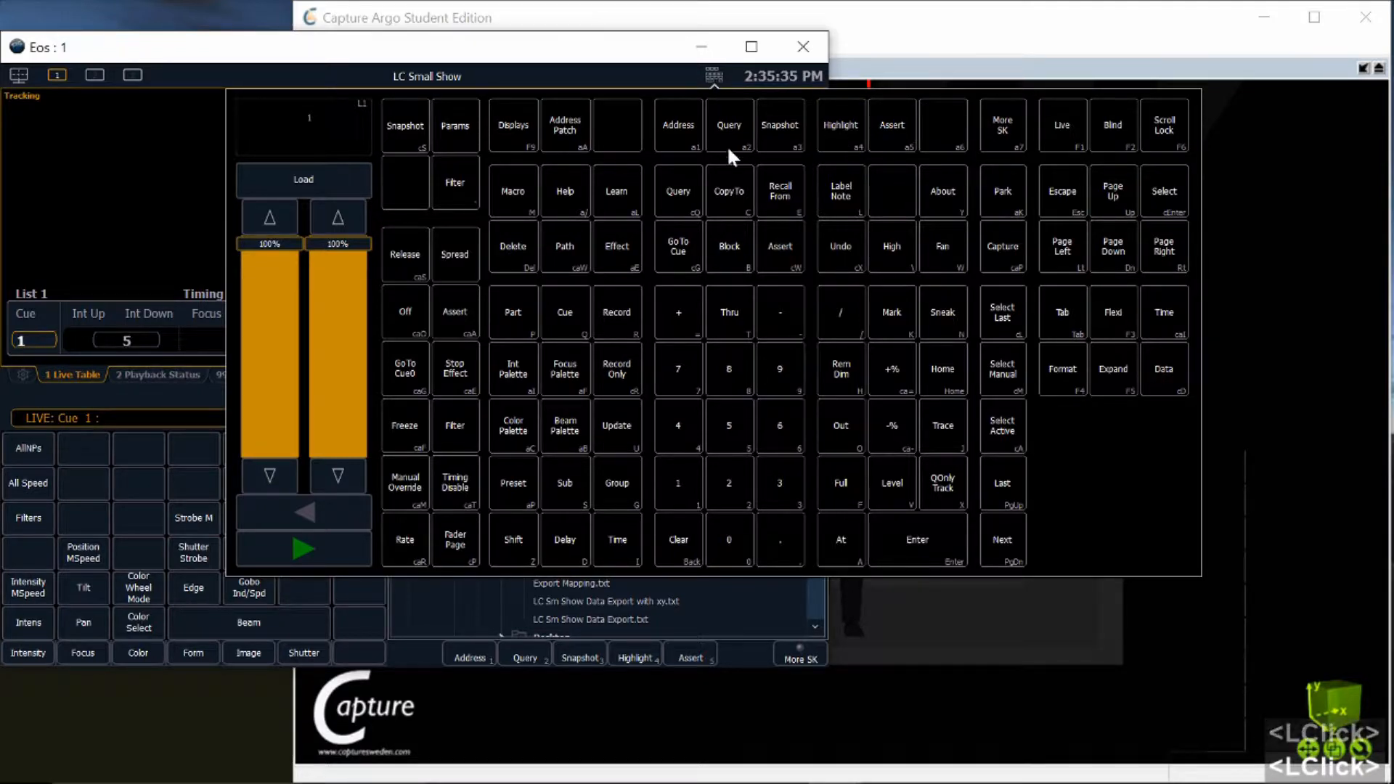
pyautogui.click(159, 145)
pyautogui.moveTo(302, 53); pyautogui.dragTo(444, 79)
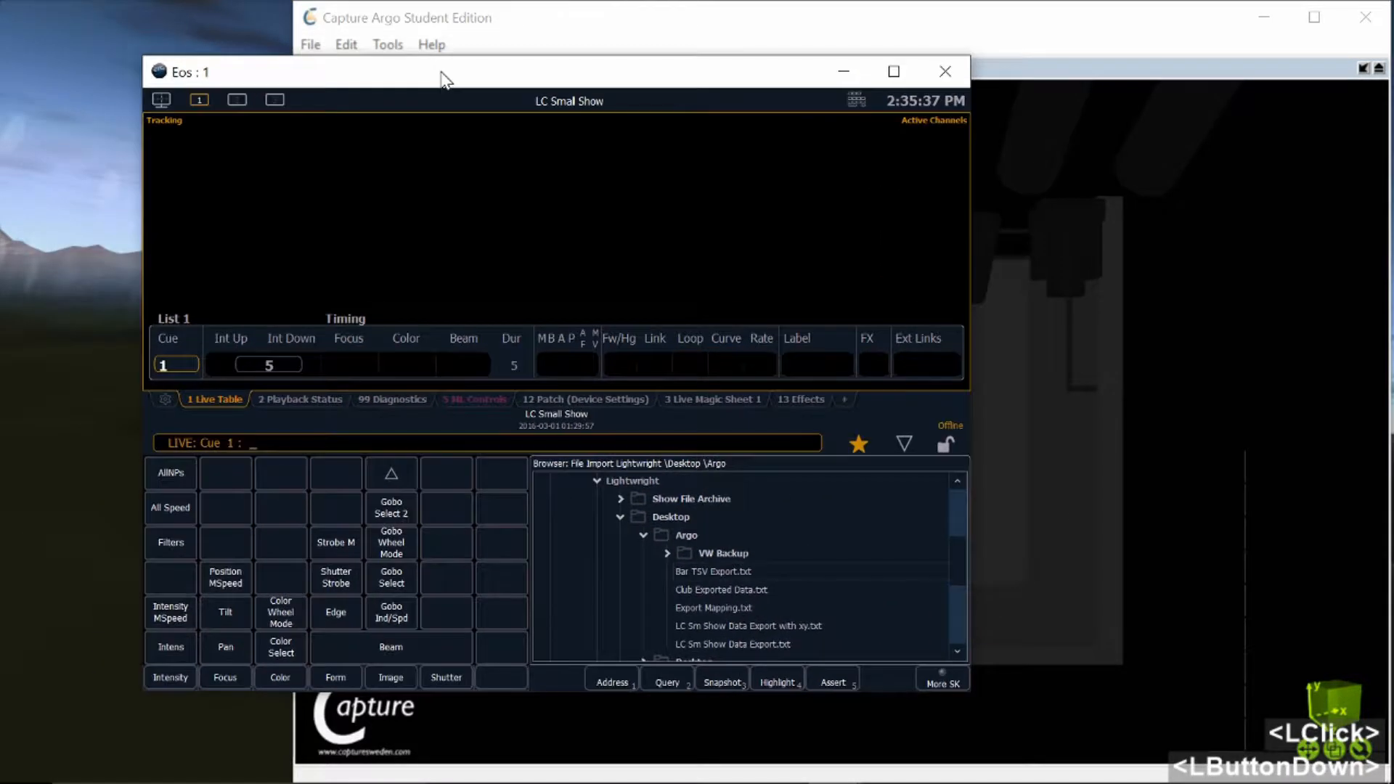
pyautogui.click(830, 75)
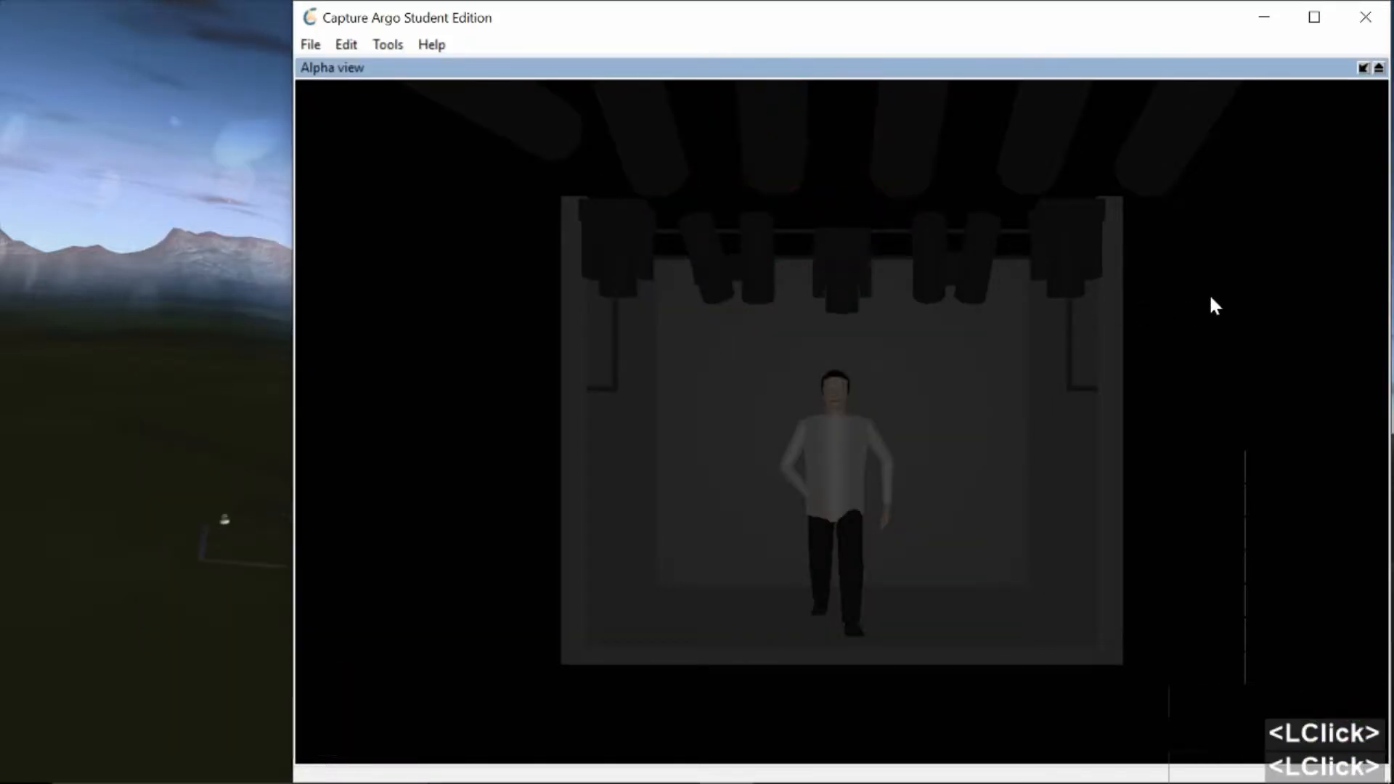
# Save the Capture project and restore the Alpha view to the four-pane layout
pyautogui.click(311, 44)
pyautogui.click(365, 148)
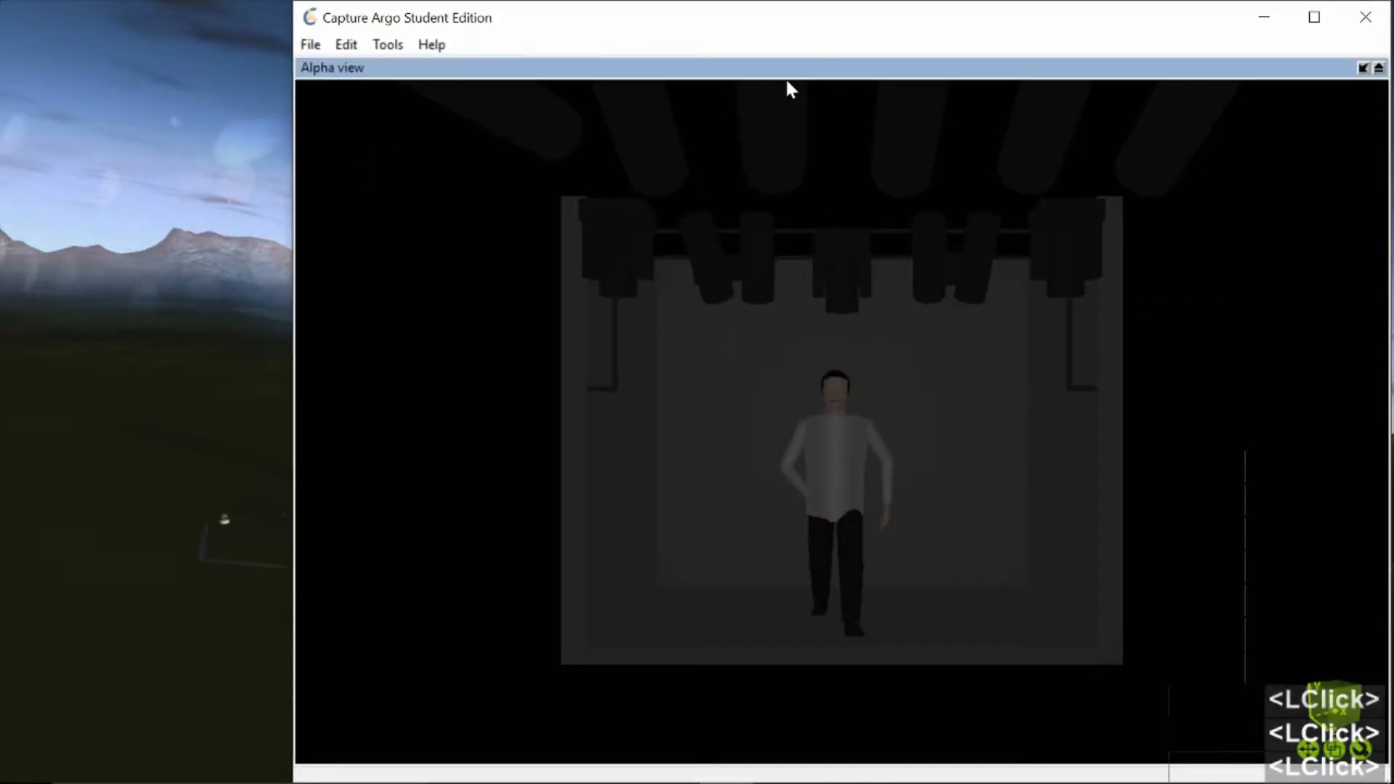
pyautogui.moveTo(760, 42); pyautogui.dragTo(602, 42)
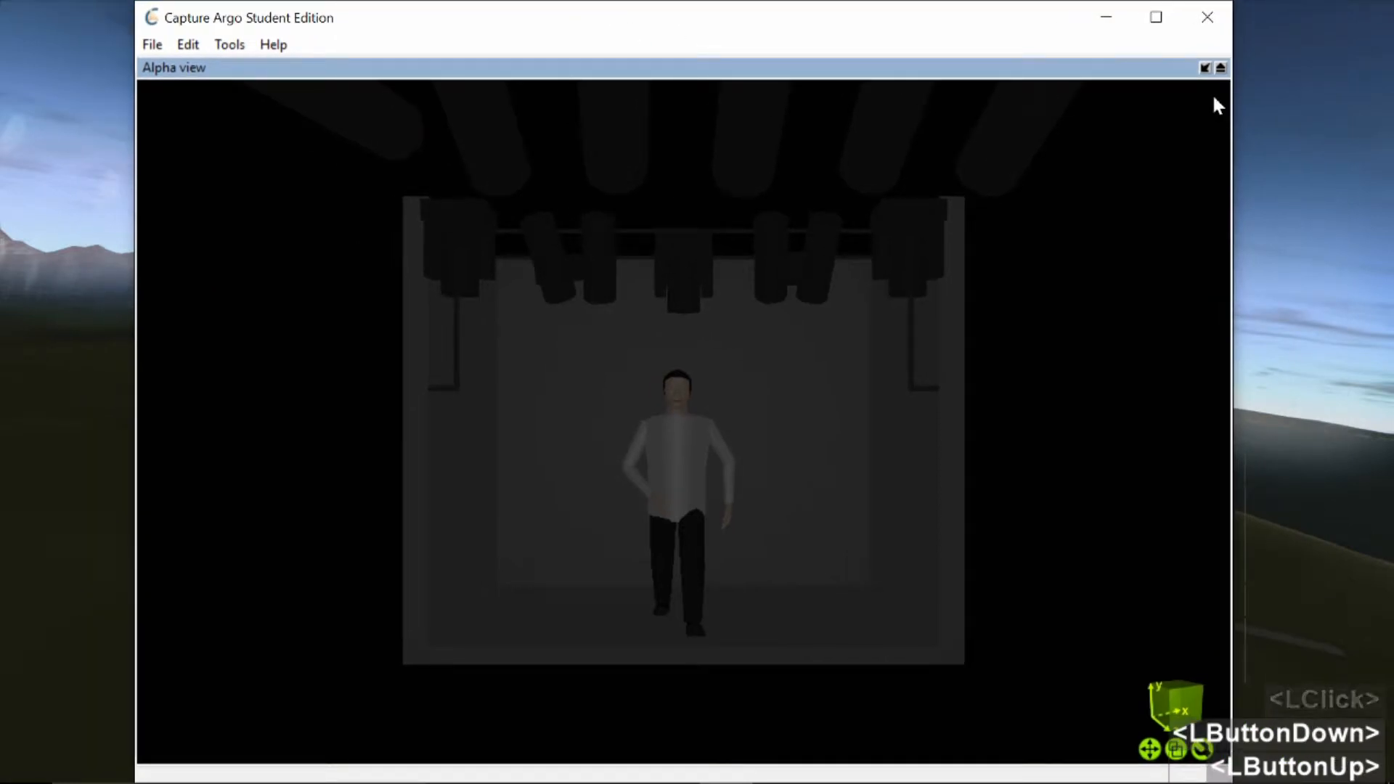
pyautogui.click(1204, 70)
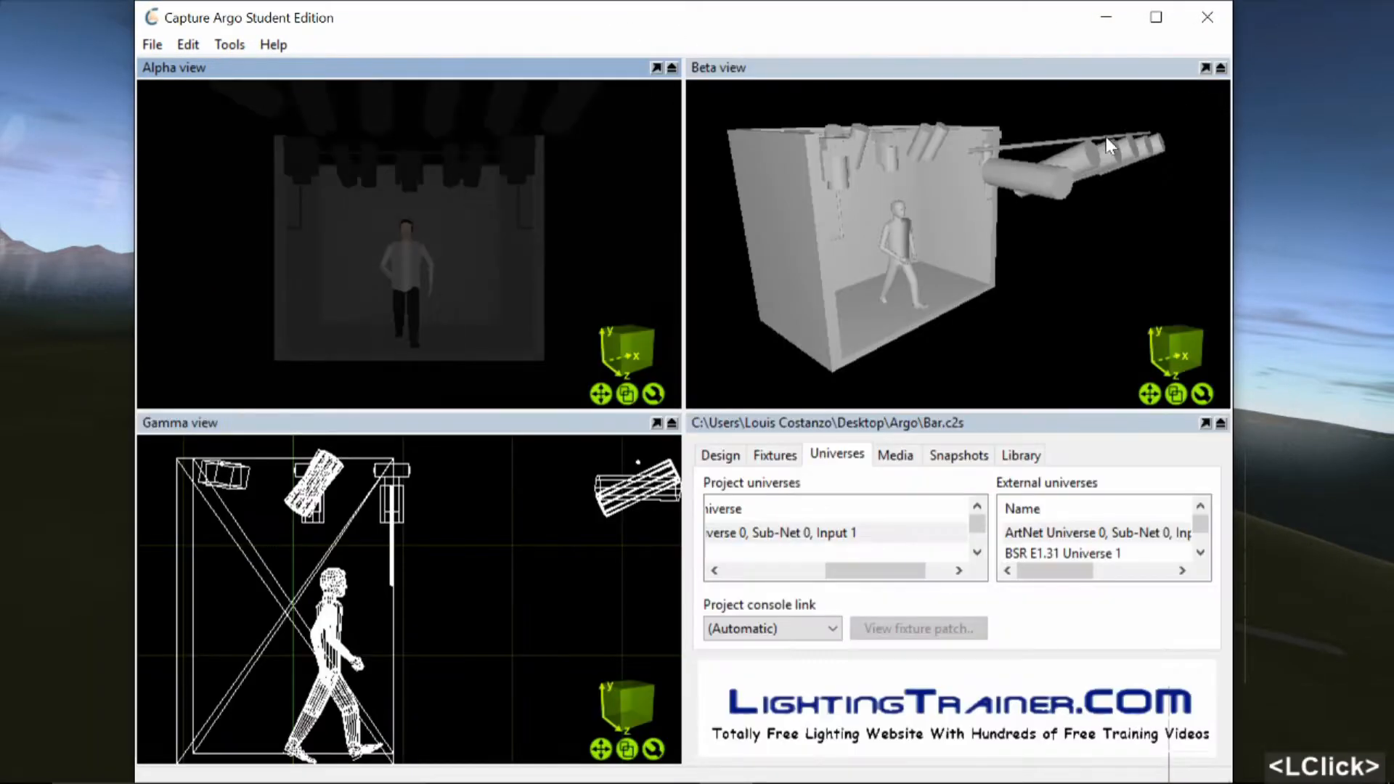
# Select the moving light hanging at the right side of the set and show the Beta view as orthographic front
pyautogui.scroll(2, 897, 184)
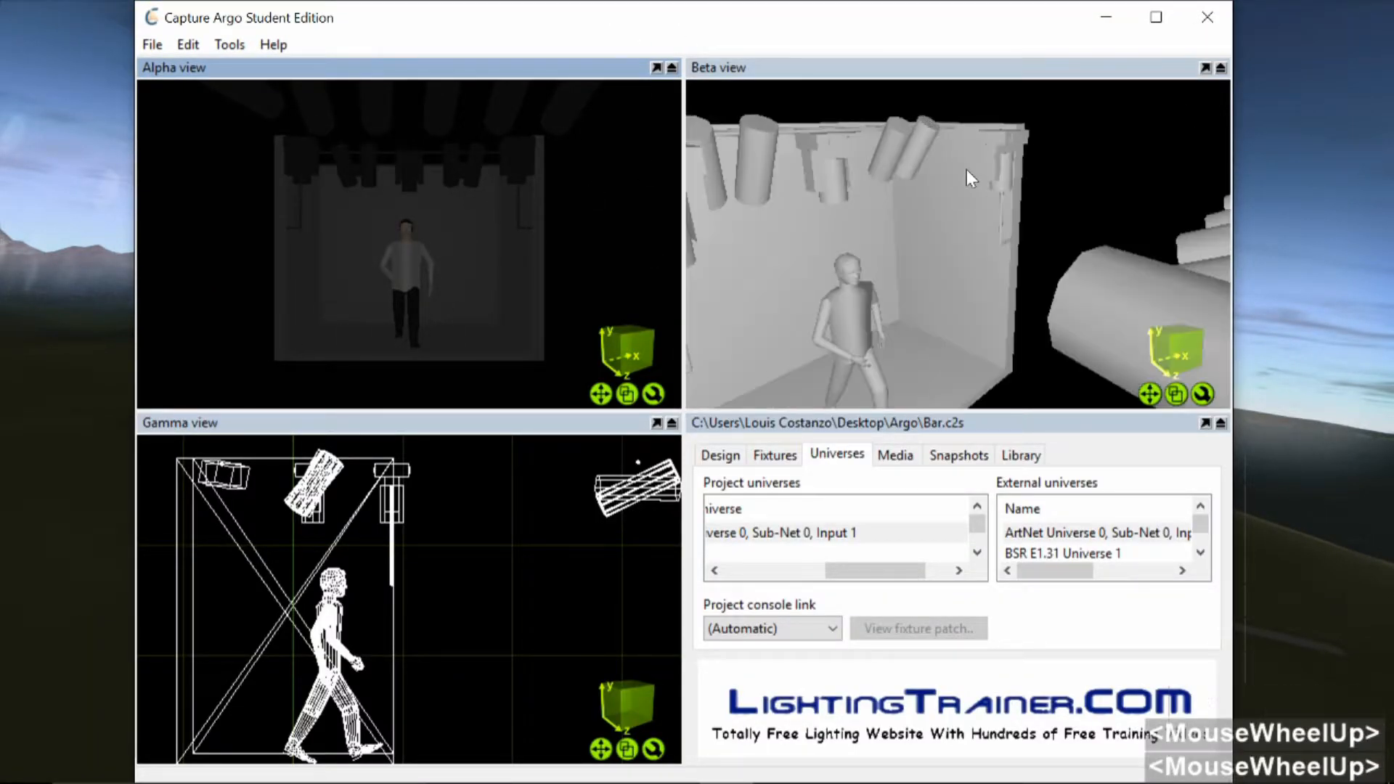
pyautogui.click(995, 142)
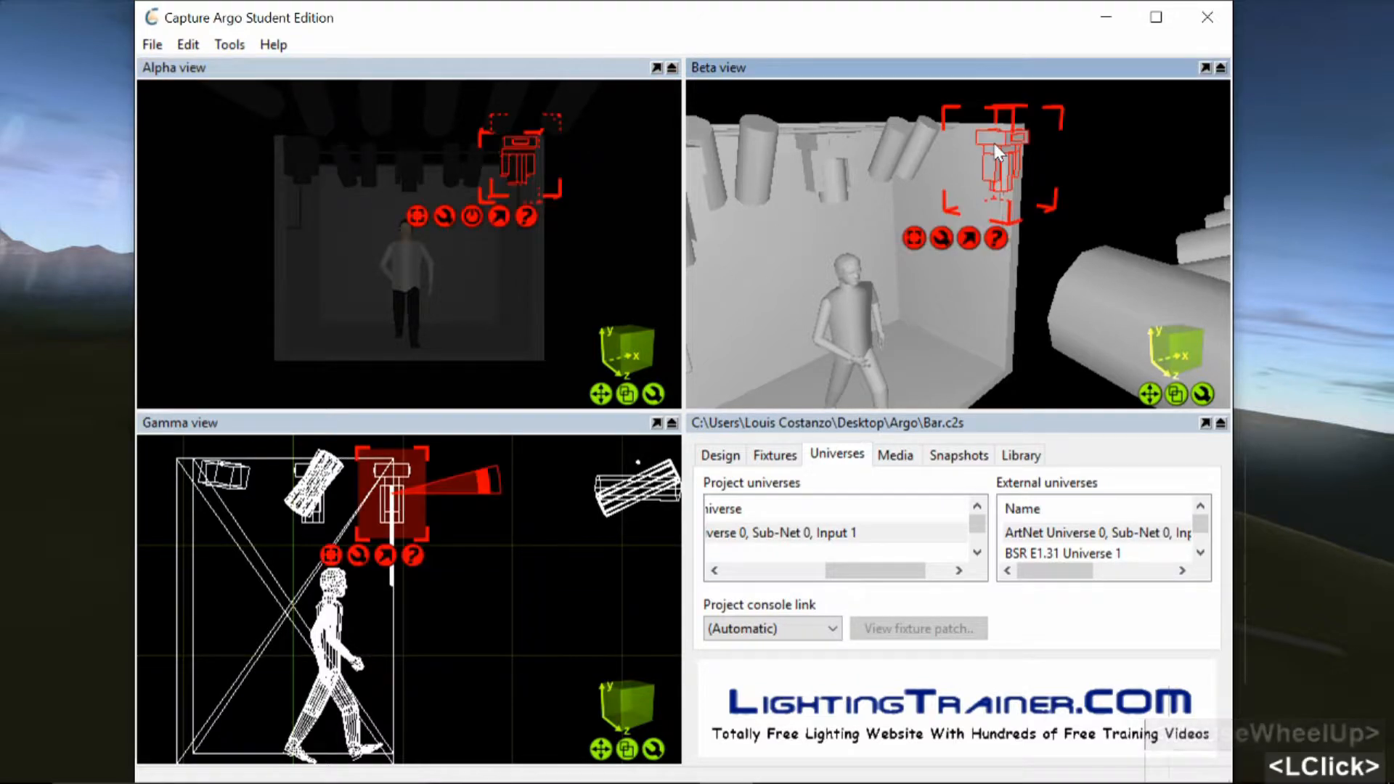
pyautogui.click(1202, 394)
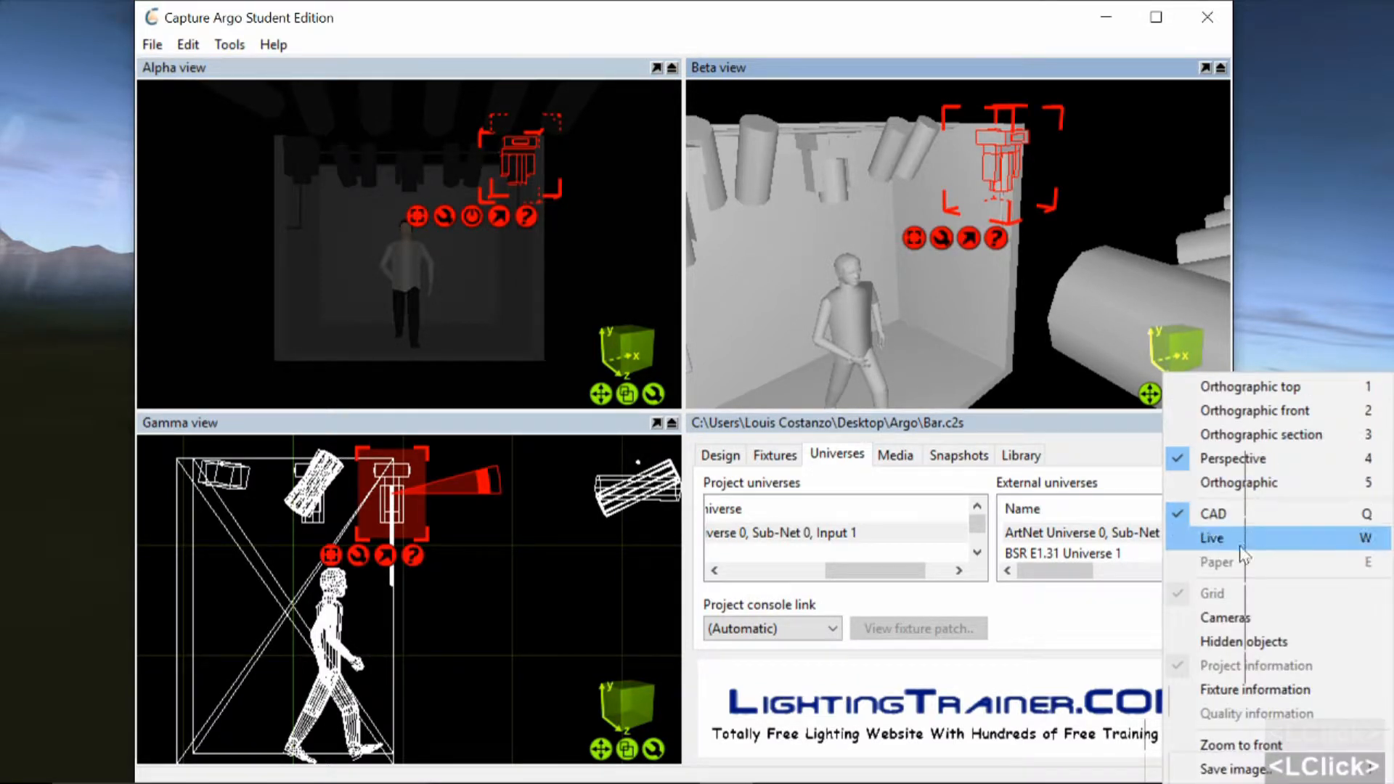
pyautogui.click(1286, 411)
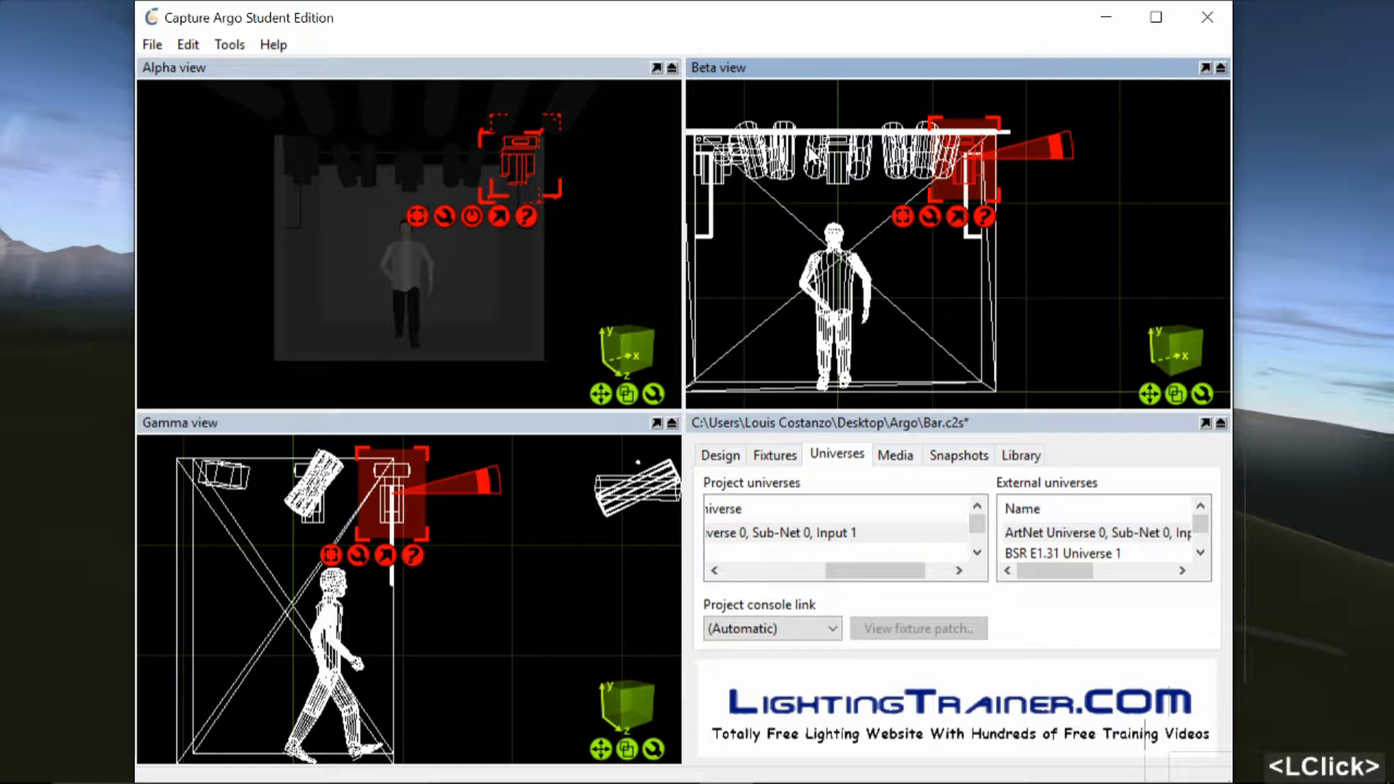
# Rotate the selected right-hand moving light by a relative Z angle of 90° and move it down onto the right side pipe
pyautogui.scroll(1, 809, 151)
pyautogui.click(980, 227)
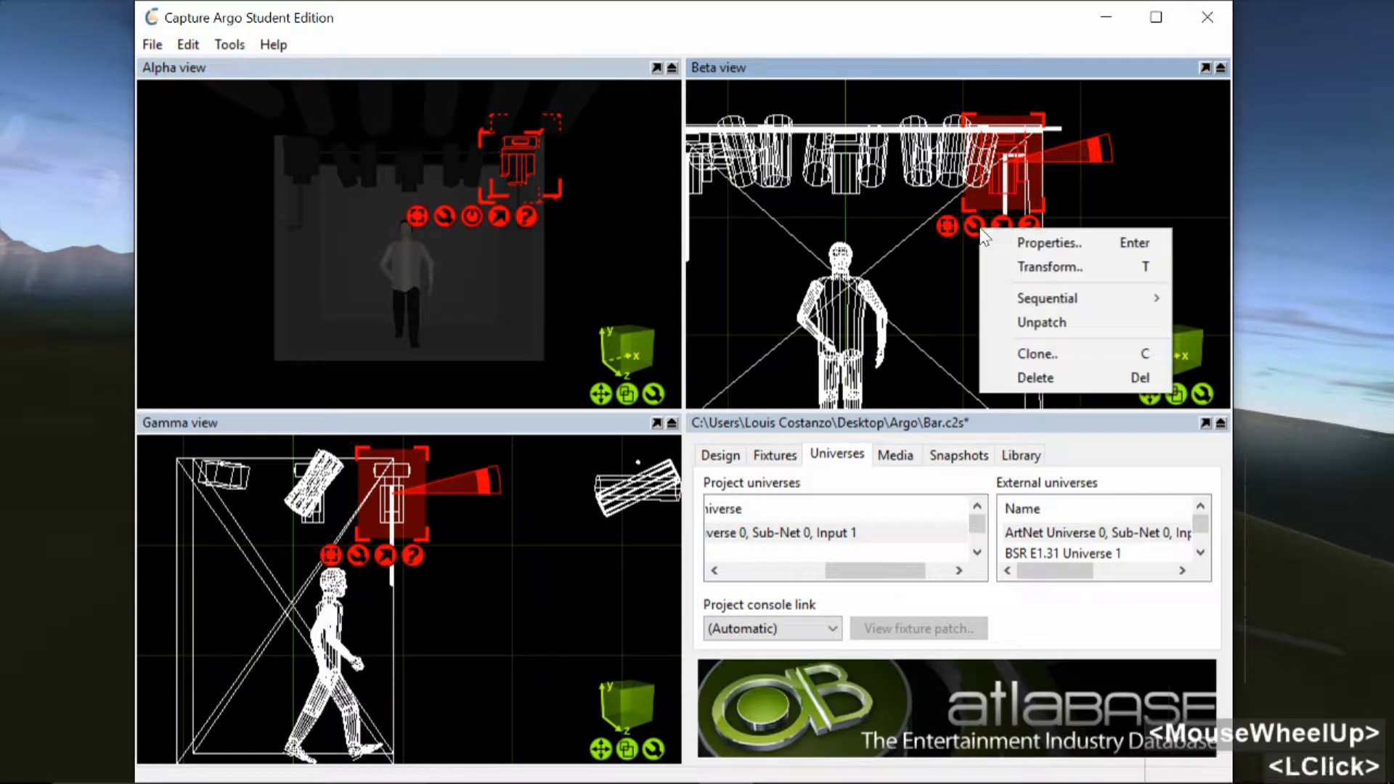
pyautogui.click(1064, 270)
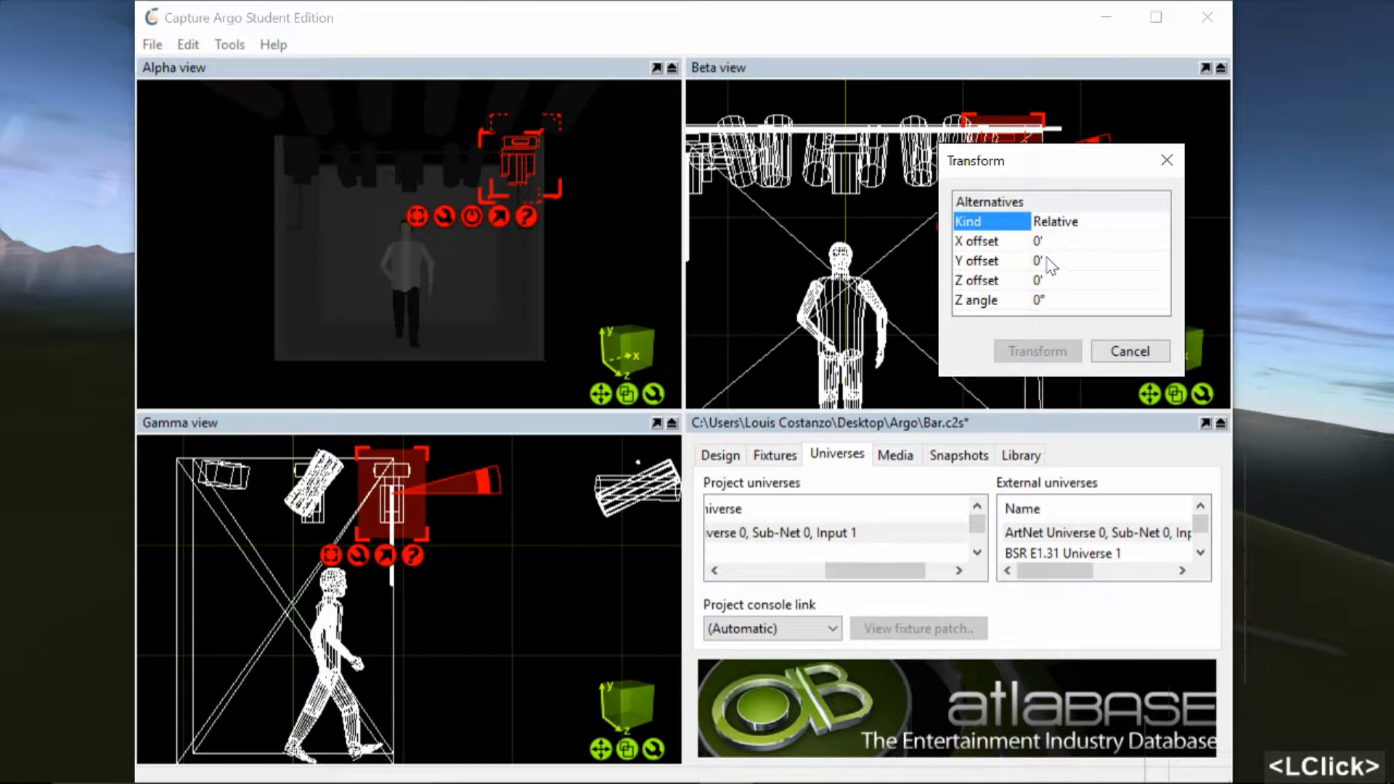
pyautogui.scroll(-2, 1050, 266)
pyautogui.doubleClick(1047, 304)
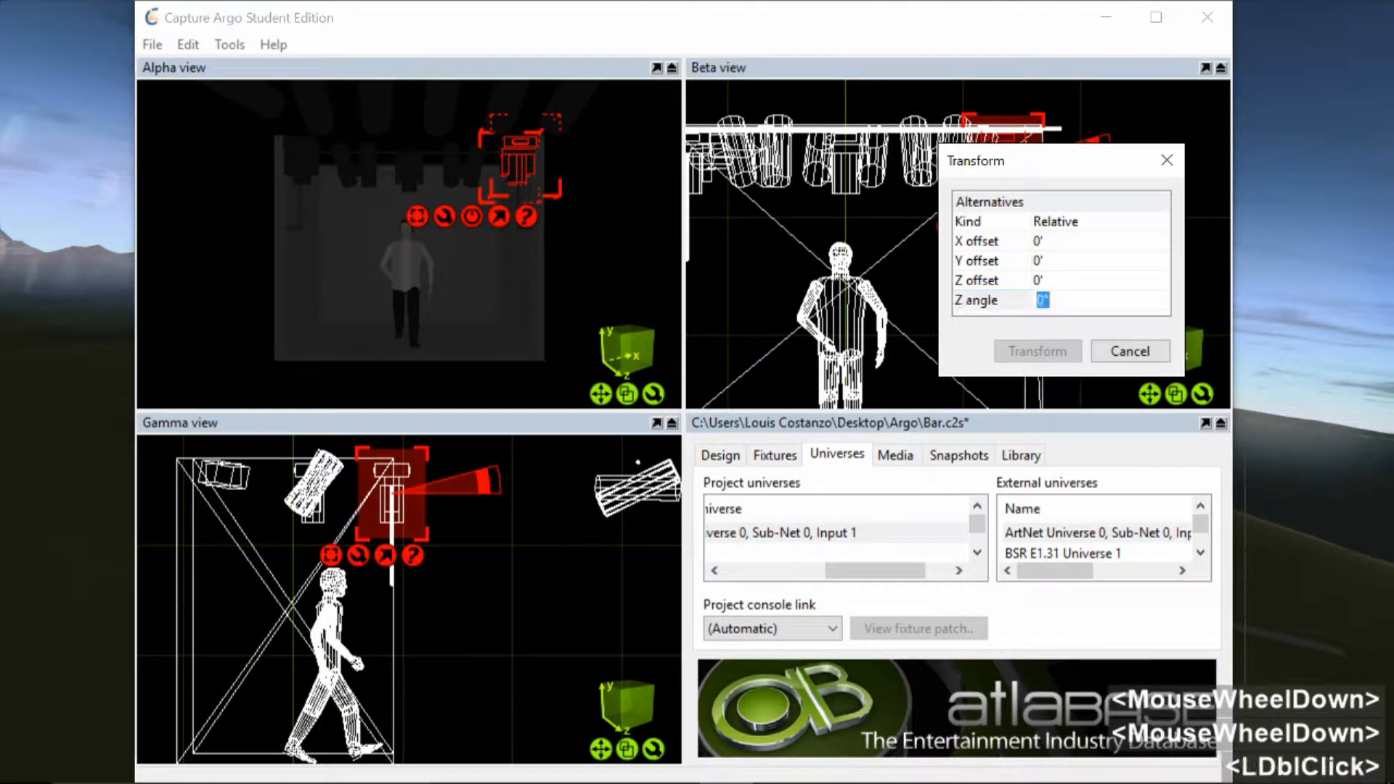
pyautogui.write('90')
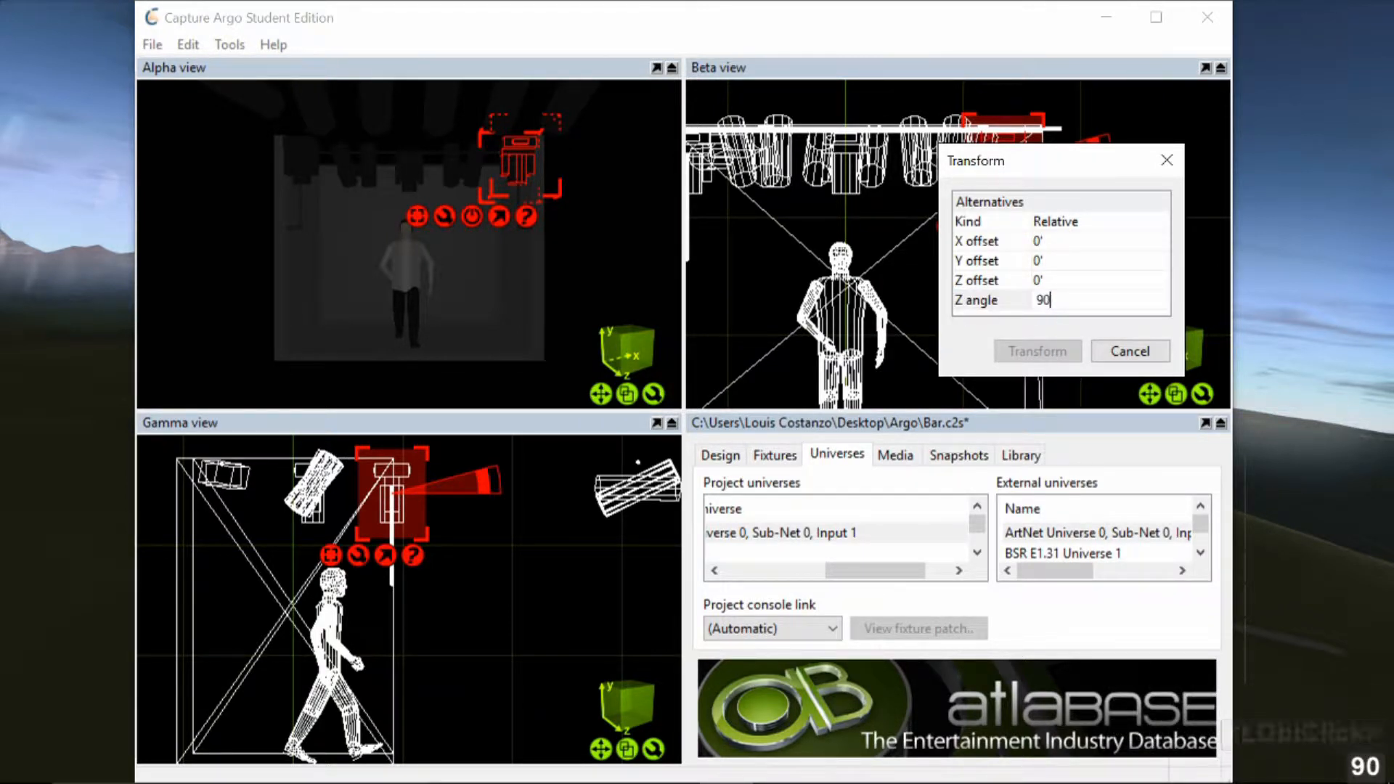
pyautogui.press('Return')
pyautogui.click(1059, 351)
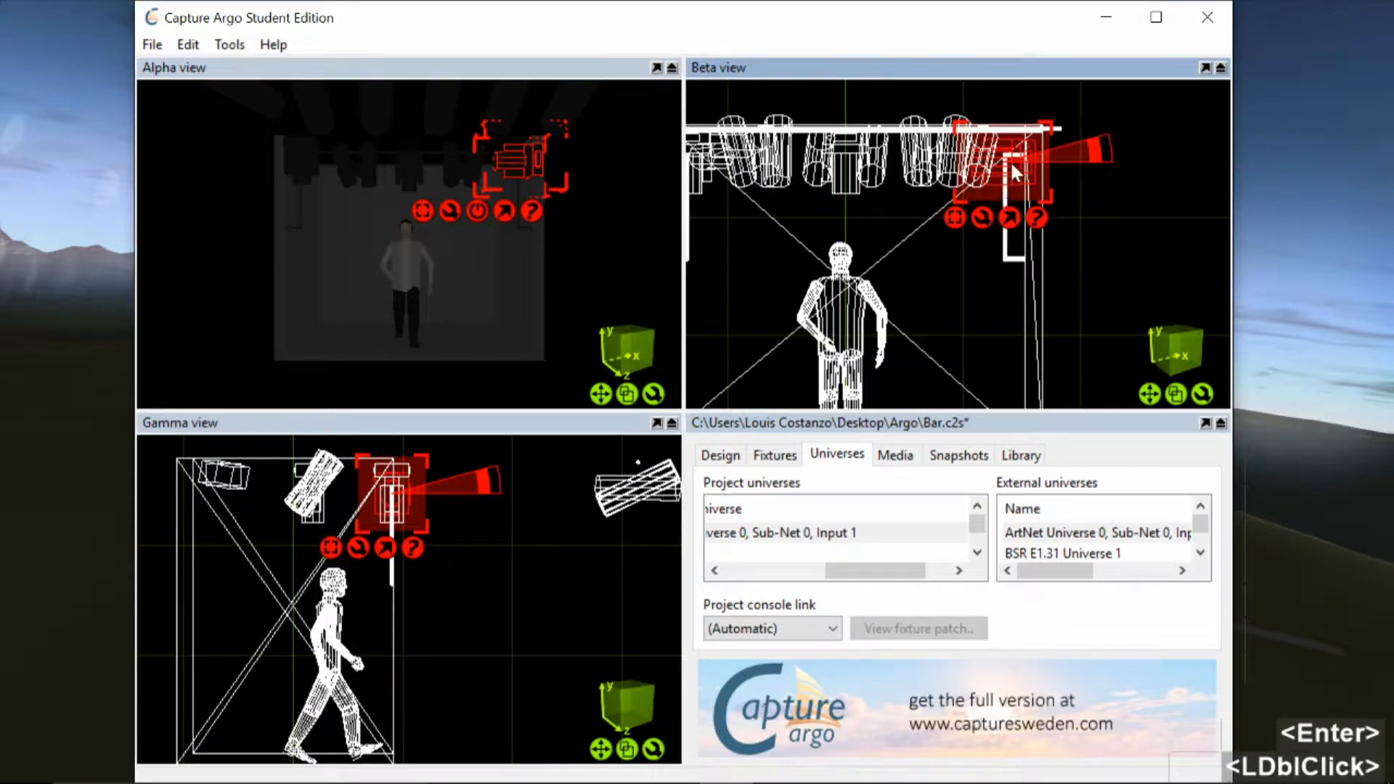
pyautogui.moveTo(1014, 172); pyautogui.dragTo(945, 215)
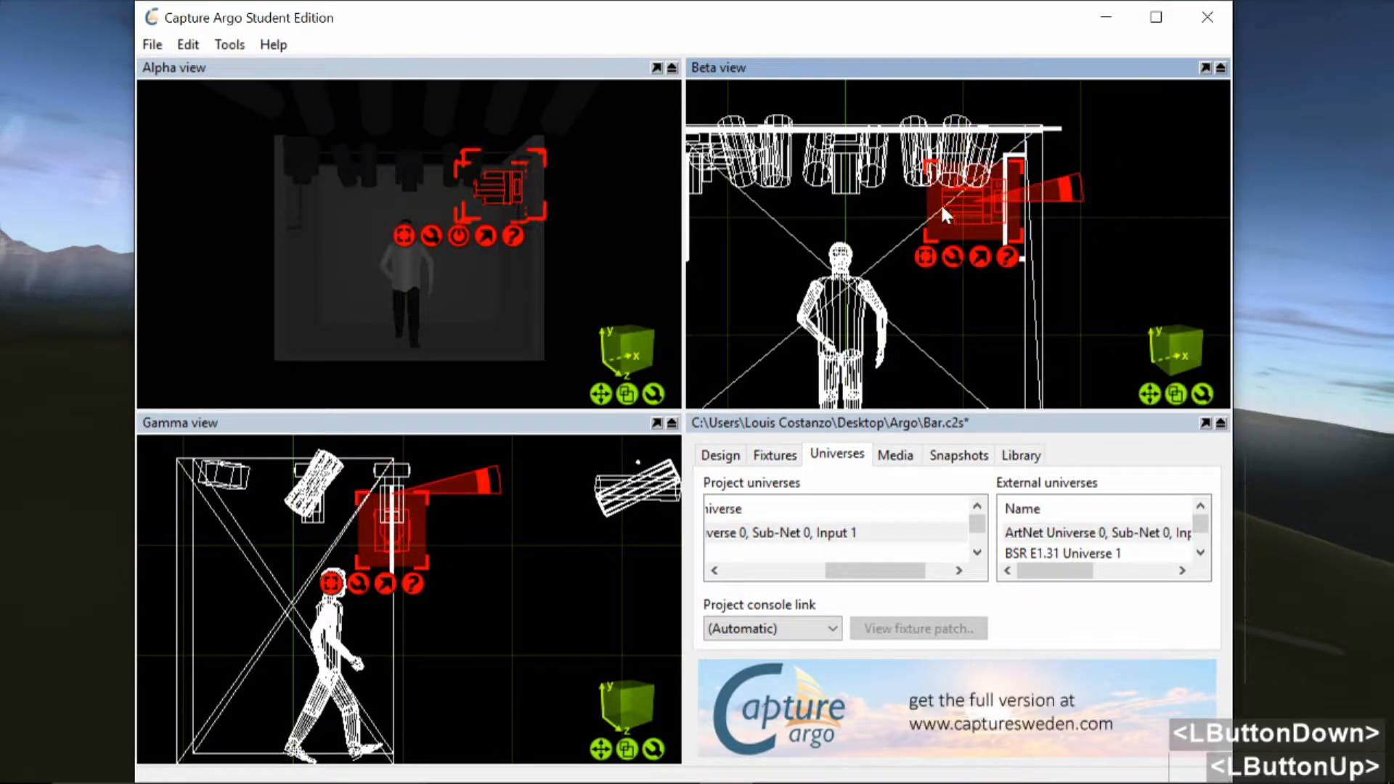
# Rotate the moving light on the left side of the set 90° about Z and move it down to the left side pipe
pyautogui.moveTo(944, 213); pyautogui.dragTo(1009, 210, button='middle')
pyautogui.click(756, 174)
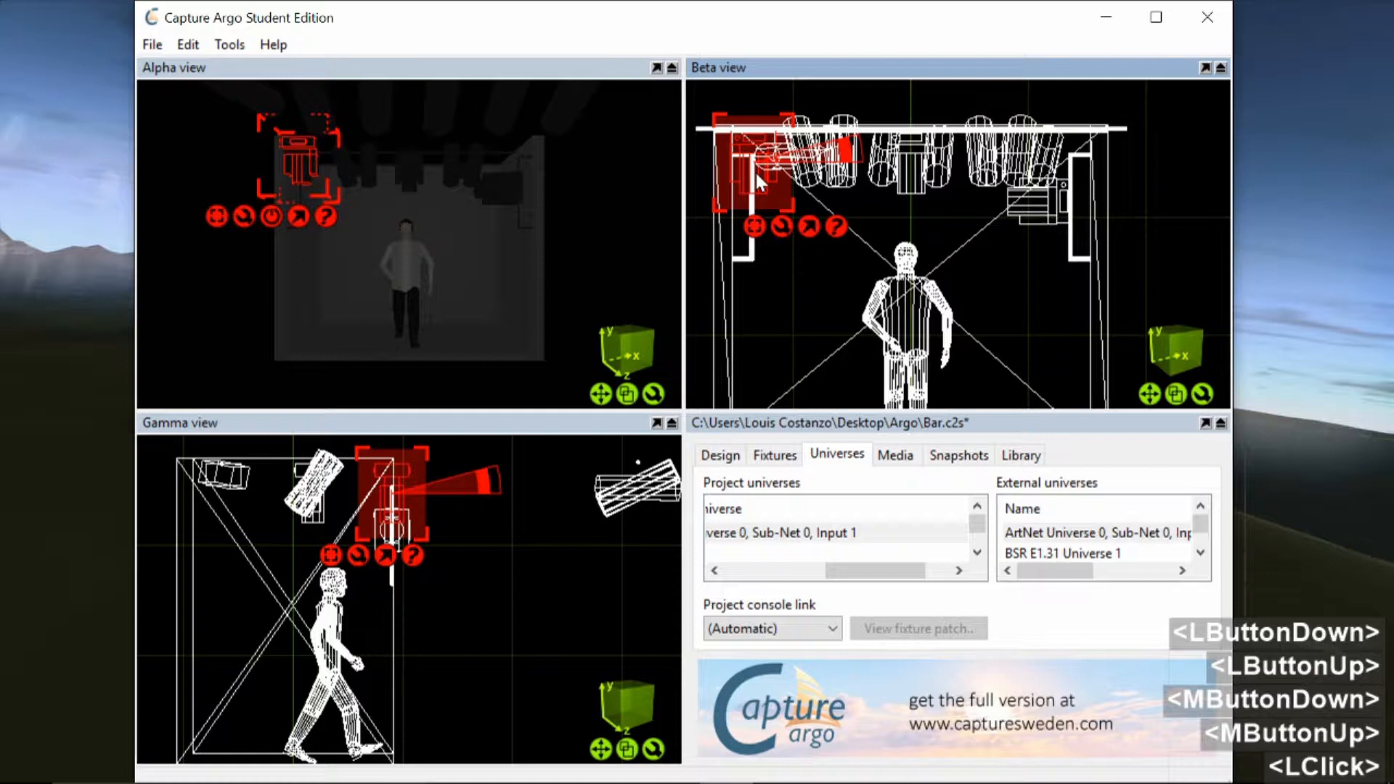
pyautogui.click(787, 225)
pyautogui.click(876, 276)
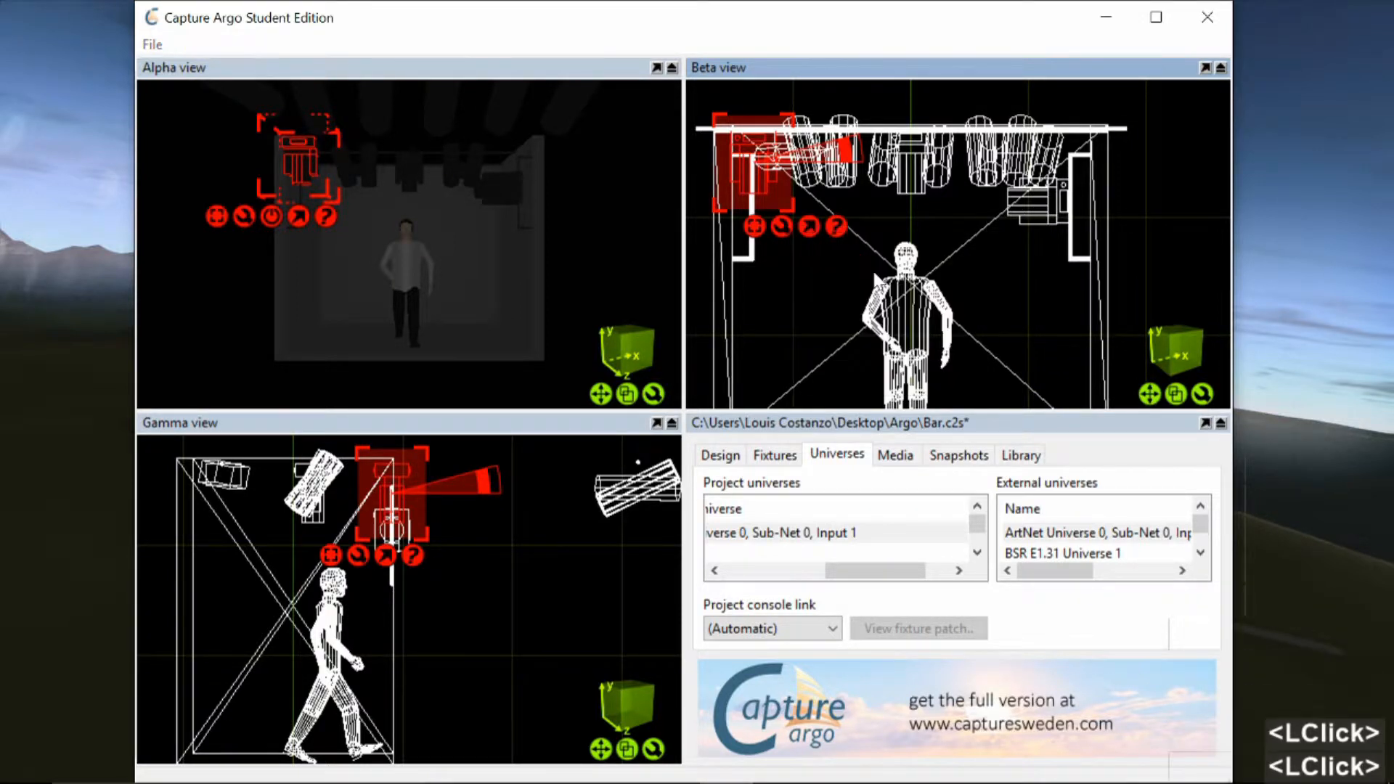
pyautogui.click(842, 354)
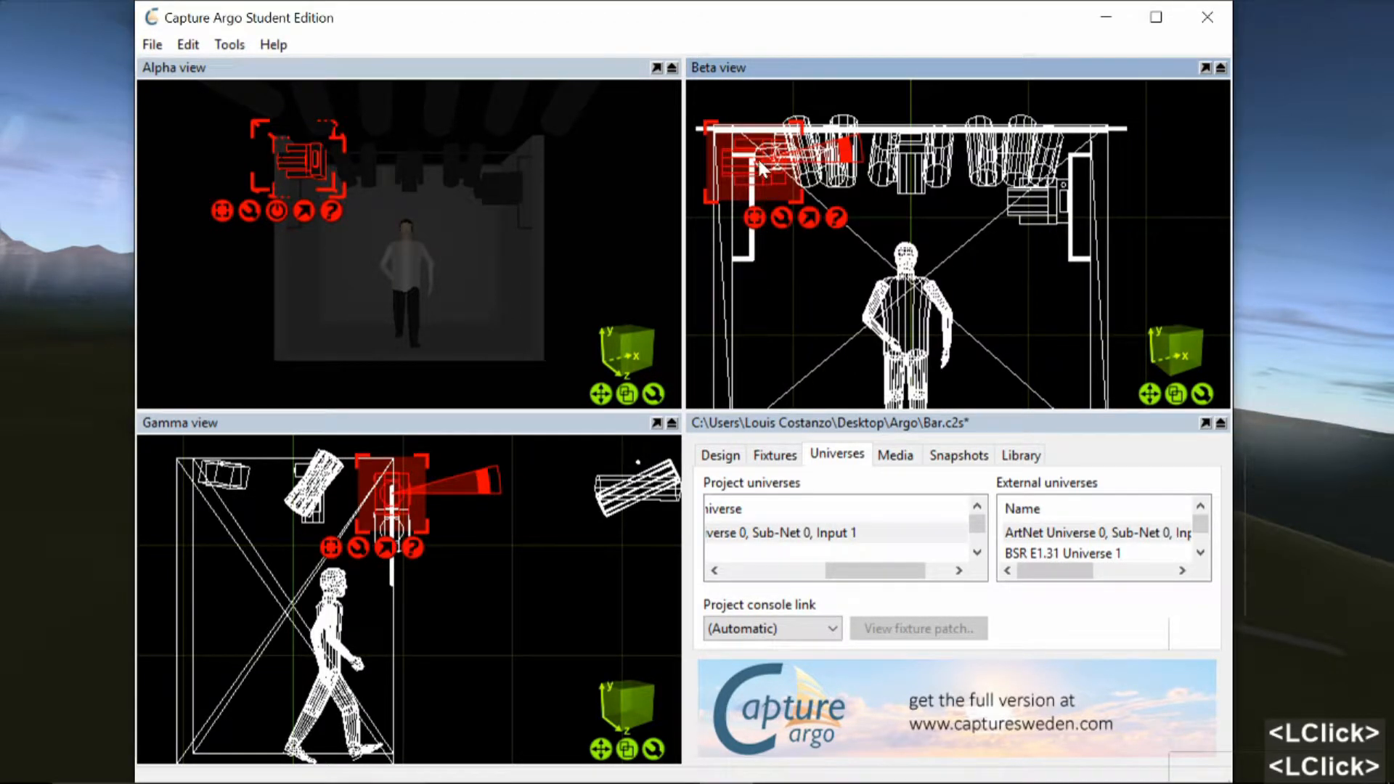
pyautogui.moveTo(762, 168); pyautogui.dragTo(806, 215)
# Turn the left moving light 180° about Z to face into the set and nudge it onto the side pipe
pyautogui.click(785, 263)
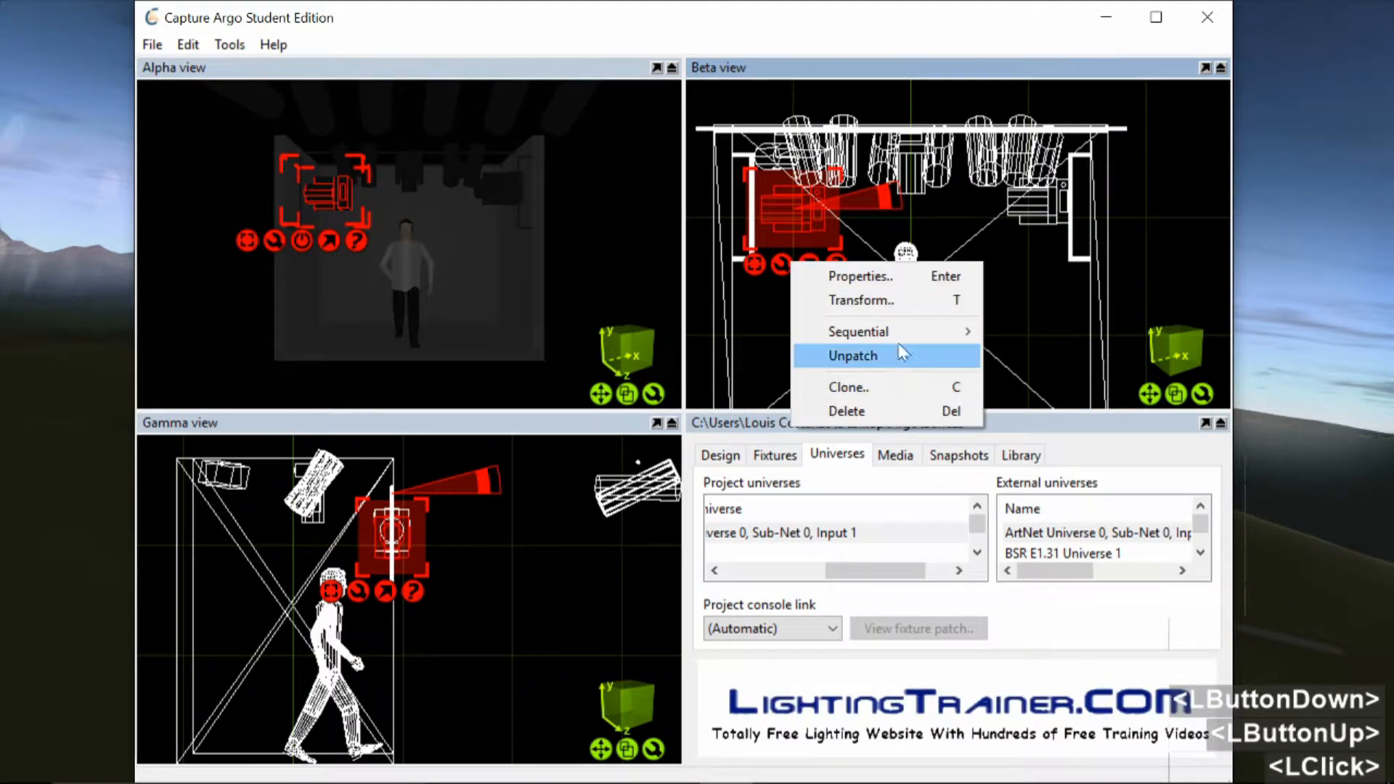
pyautogui.click(879, 301)
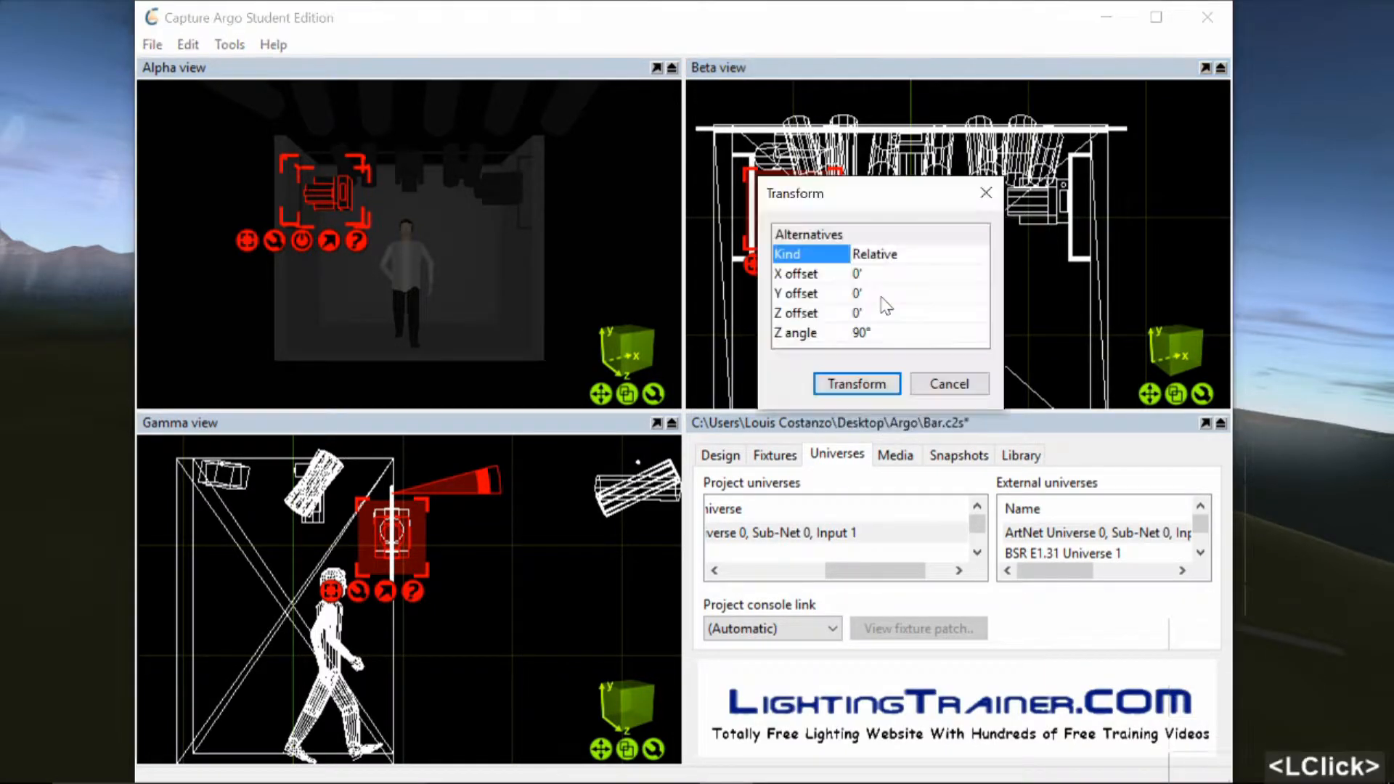
pyautogui.doubleClick(872, 335)
pyautogui.write('180')
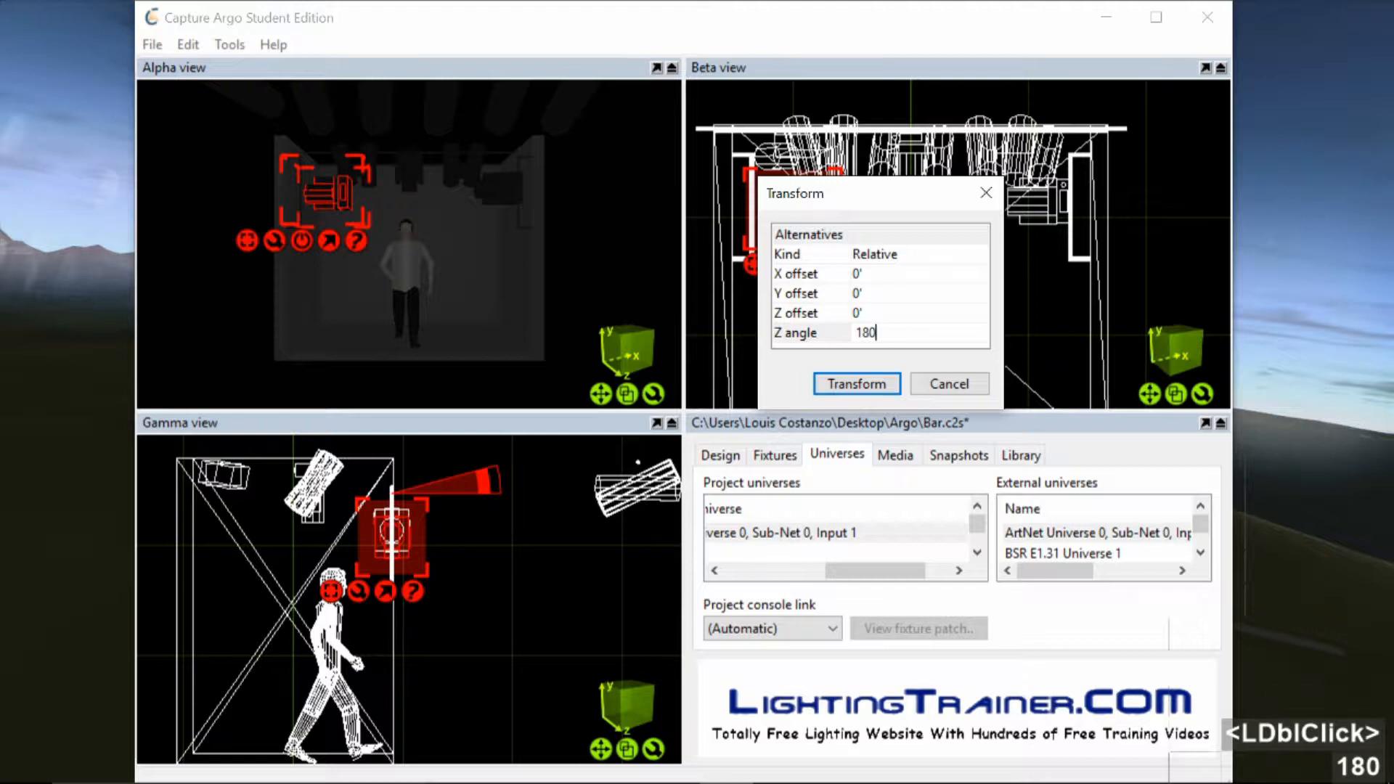
pyautogui.press('Return')
pyautogui.click(890, 391)
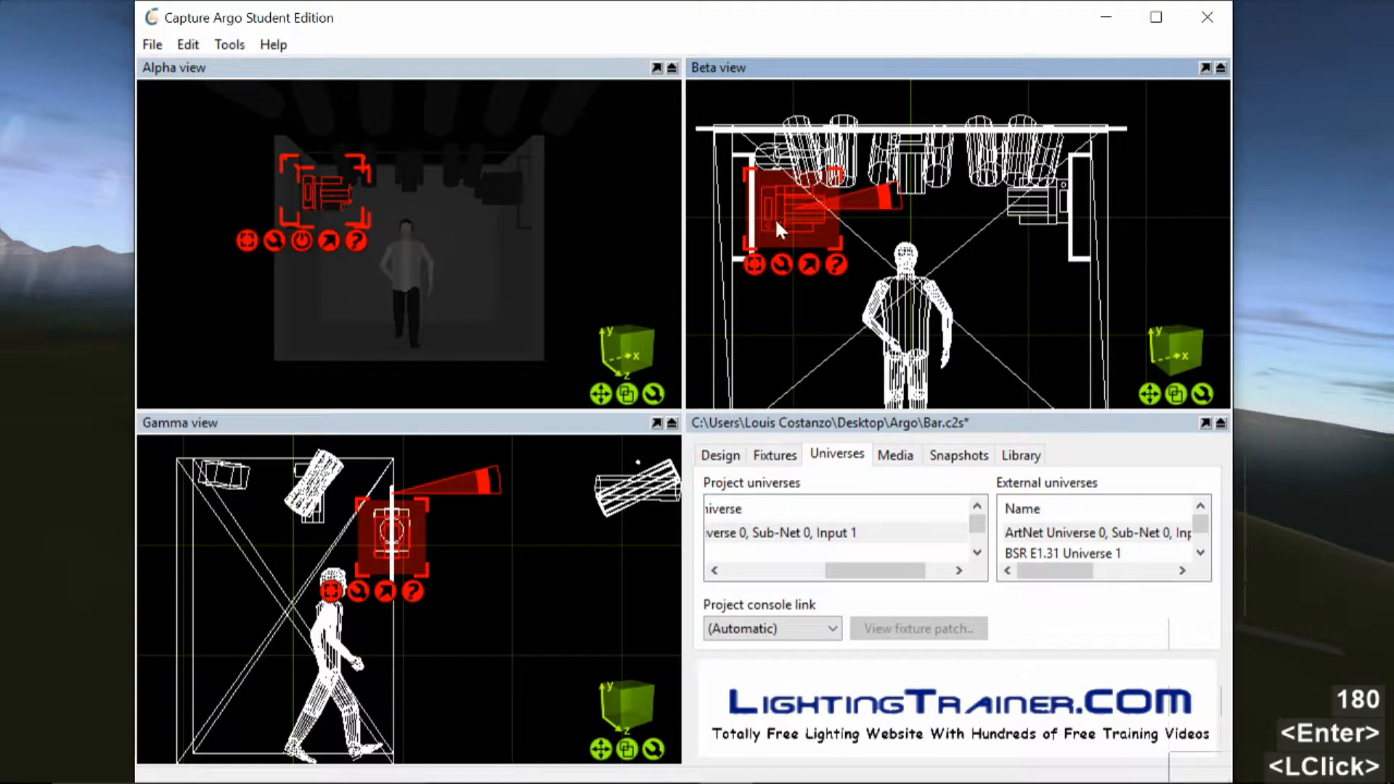
pyautogui.moveTo(774, 218)
pyautogui.mouseDown()
pyautogui.moveTo(799, 227)
pyautogui.moveTo(755, 211)
pyautogui.moveTo(770, 213)
pyautogui.mouseUp()
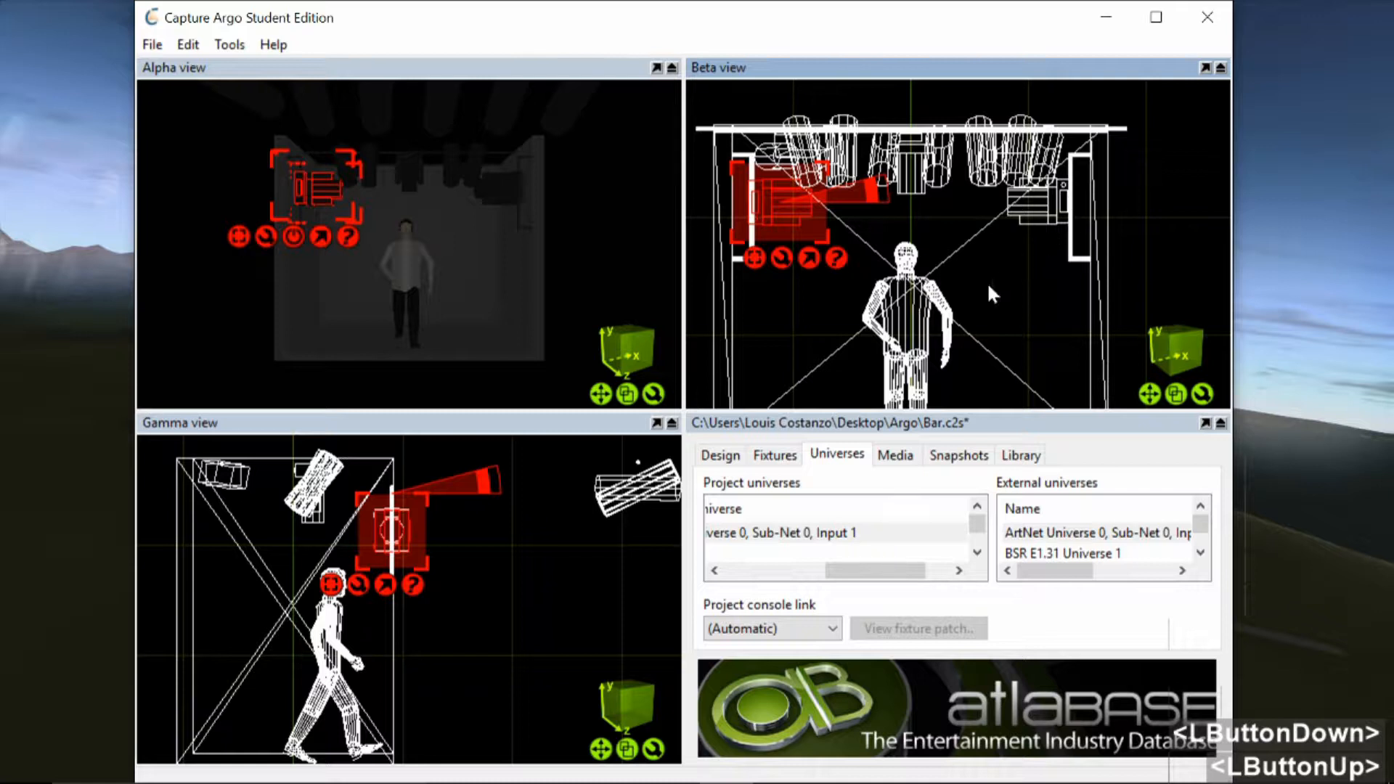
# Examine the left moving light's rotation, channel, mode, patch and pan/tilt settings in its design properties
pyautogui.doubleClick(722, 455)
pyautogui.scroll(-1, 1075, 562)
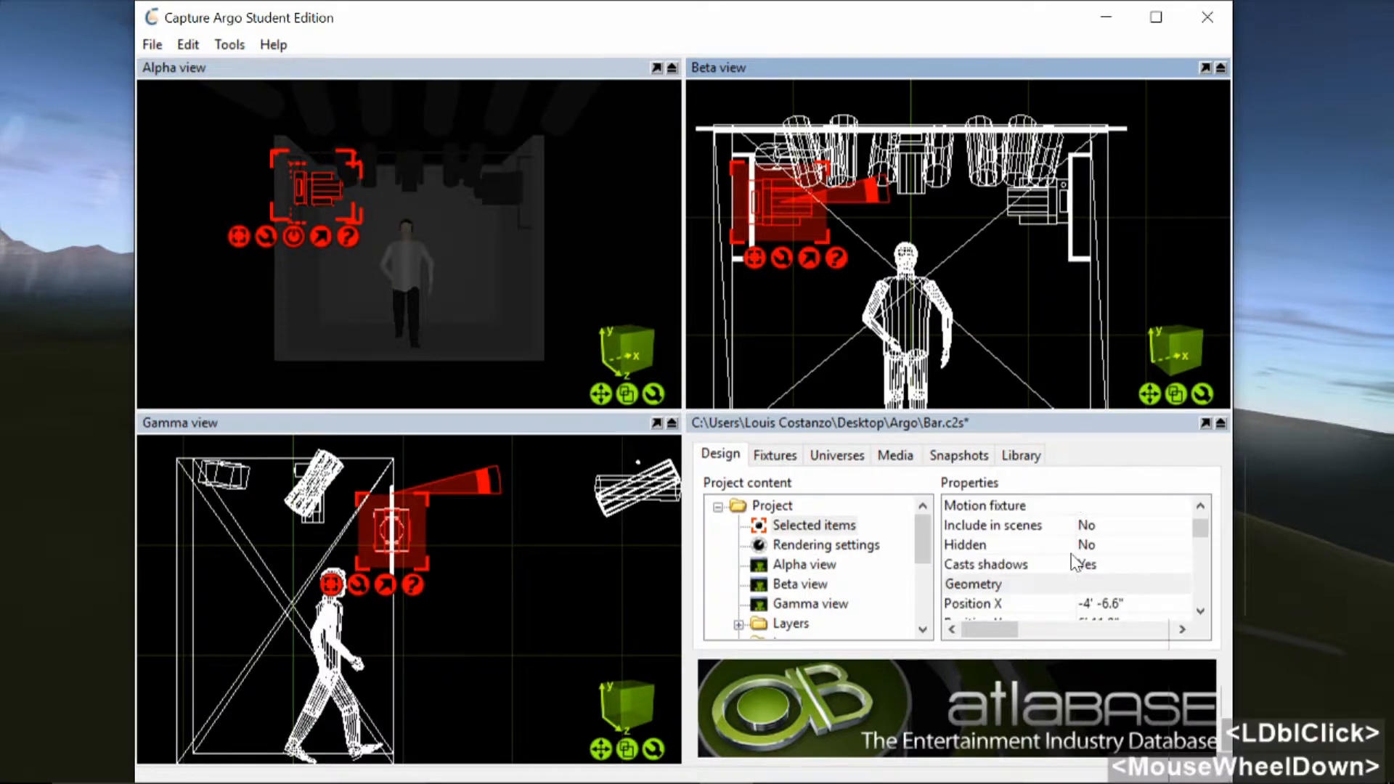
pyautogui.scroll(-3, 1075, 562)
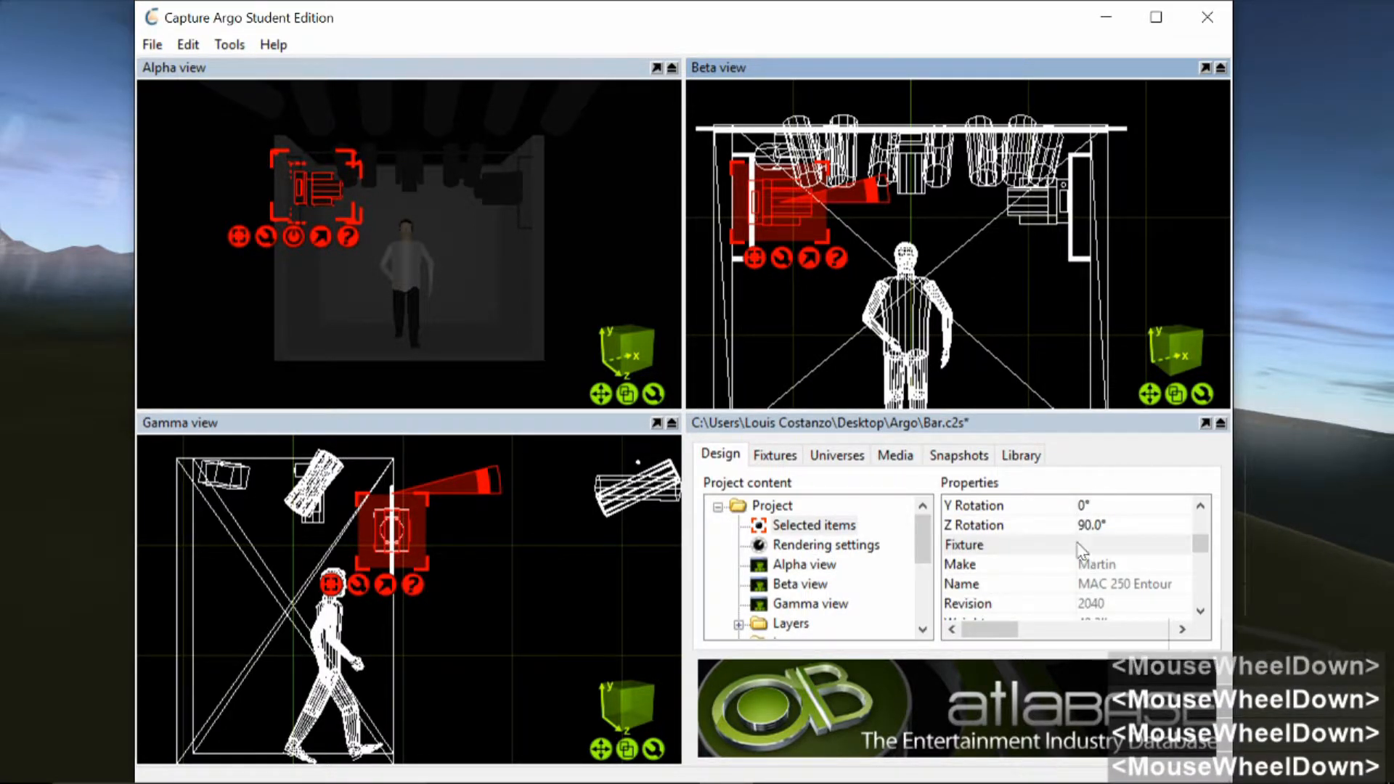
pyautogui.scroll(-1, 1080, 551)
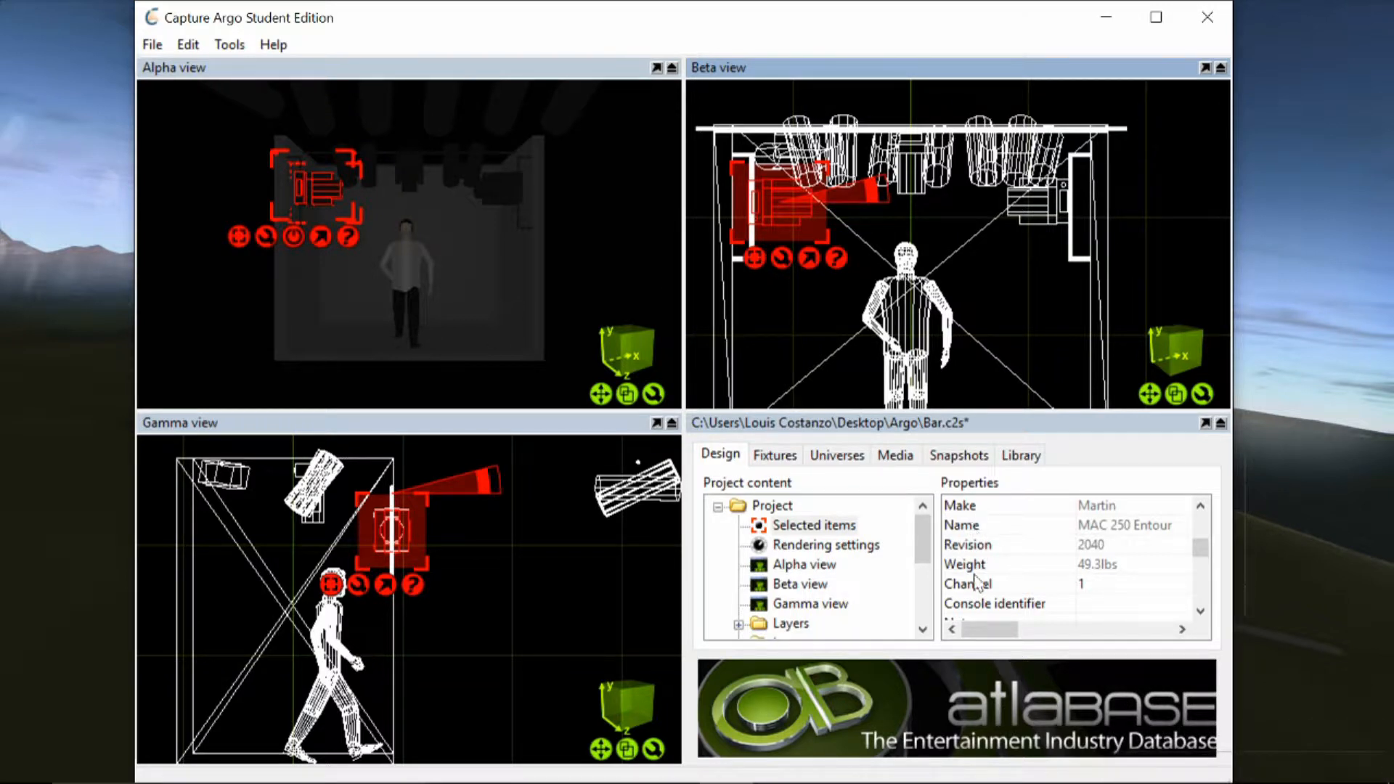
pyautogui.scroll(-1, 1026, 557)
pyautogui.scroll(-2, 1026, 557)
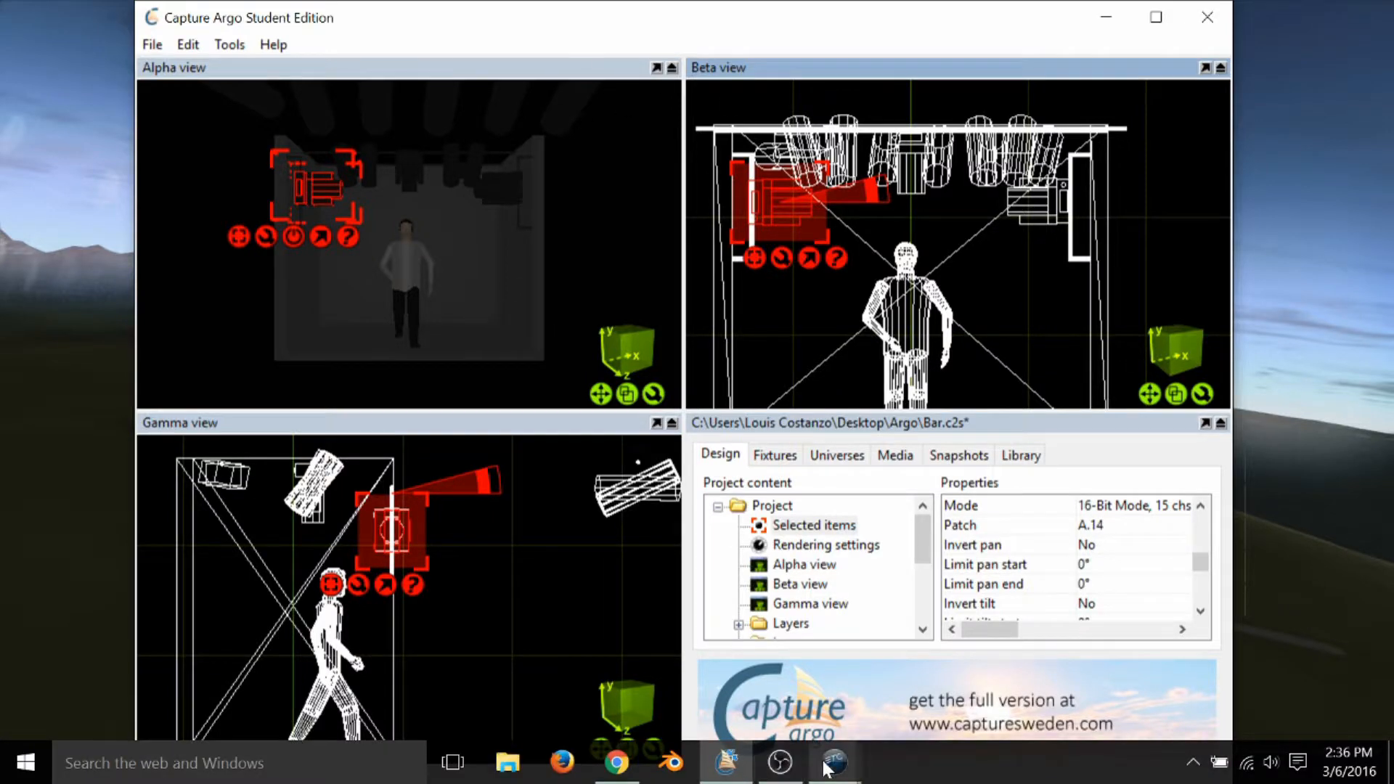
# Switch to Eos and open the Patch display to view the channels' attributes
pyautogui.click(834, 761)
pyautogui.click(881, 656)
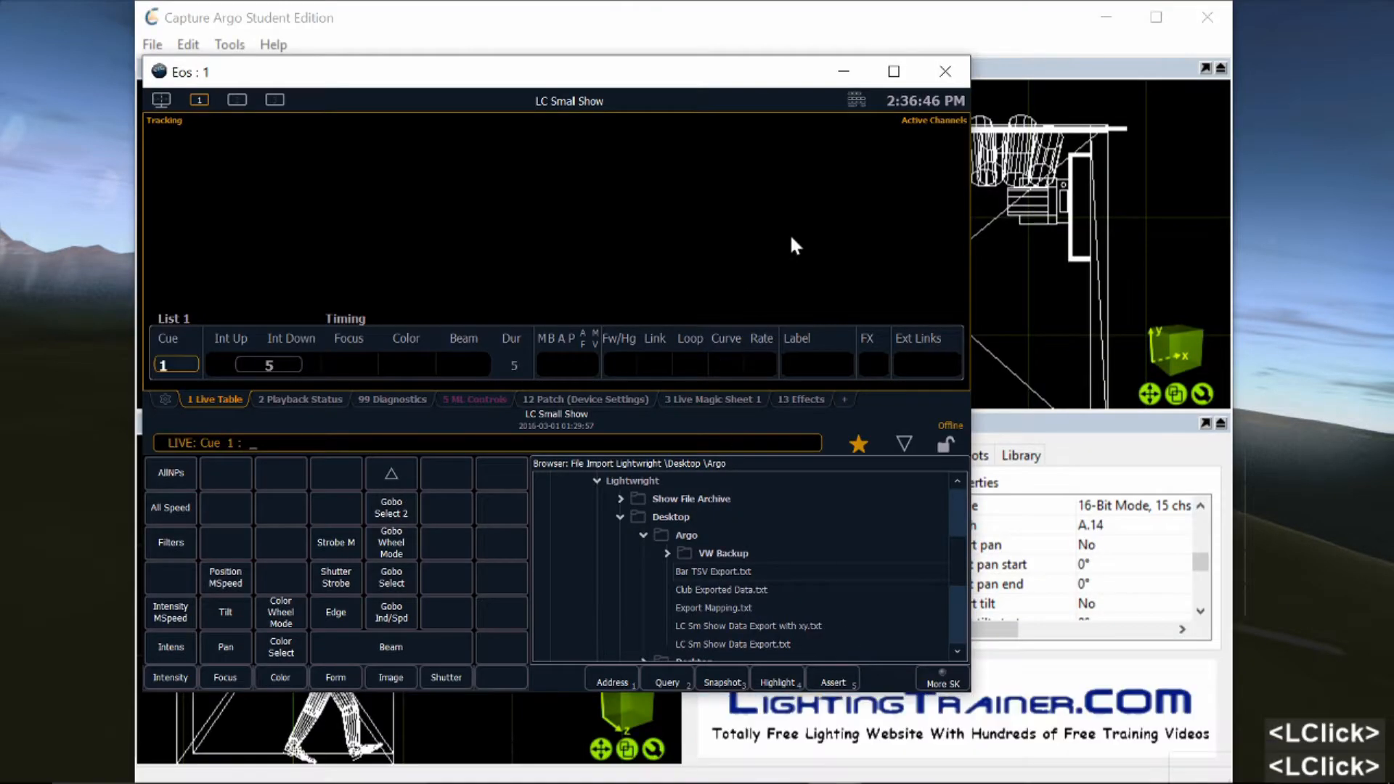
pyautogui.click(853, 100)
pyautogui.click(717, 161)
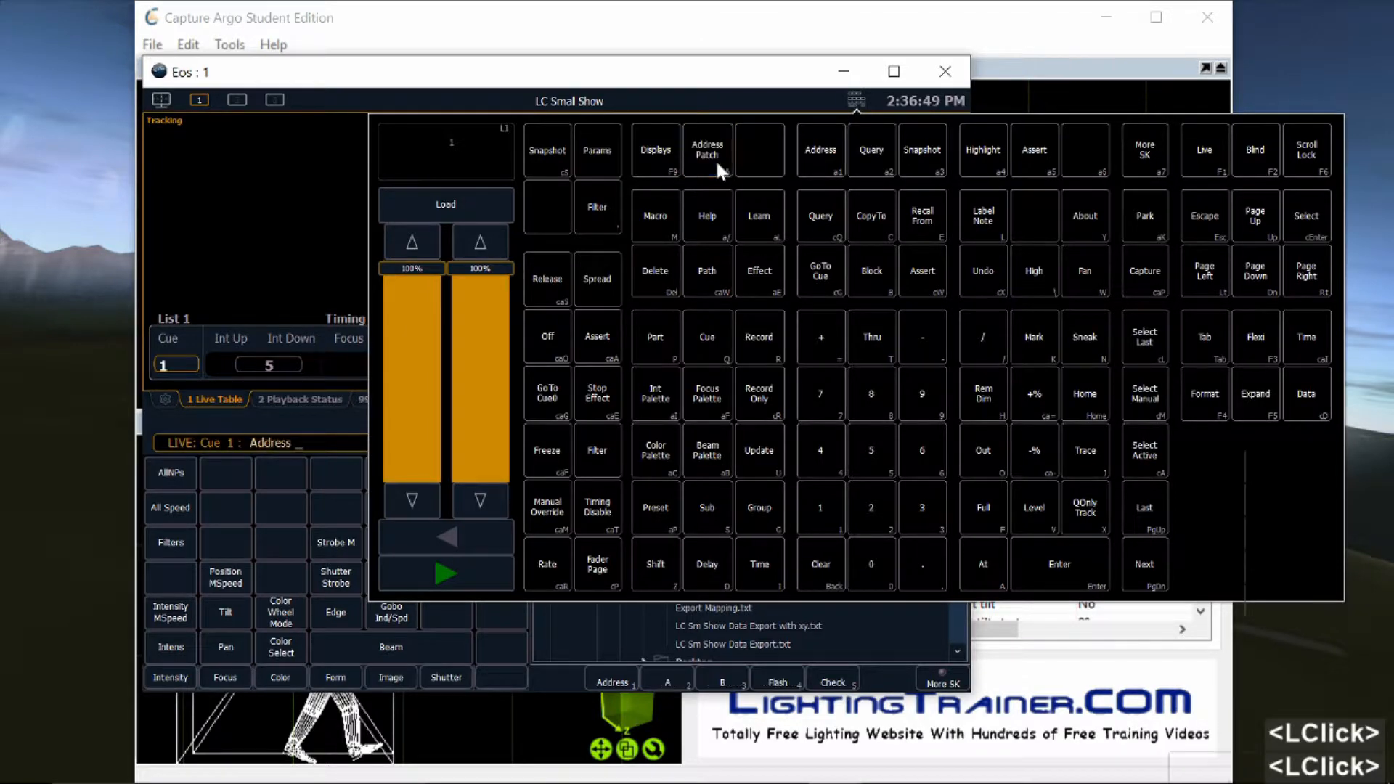
pyautogui.press('Return')
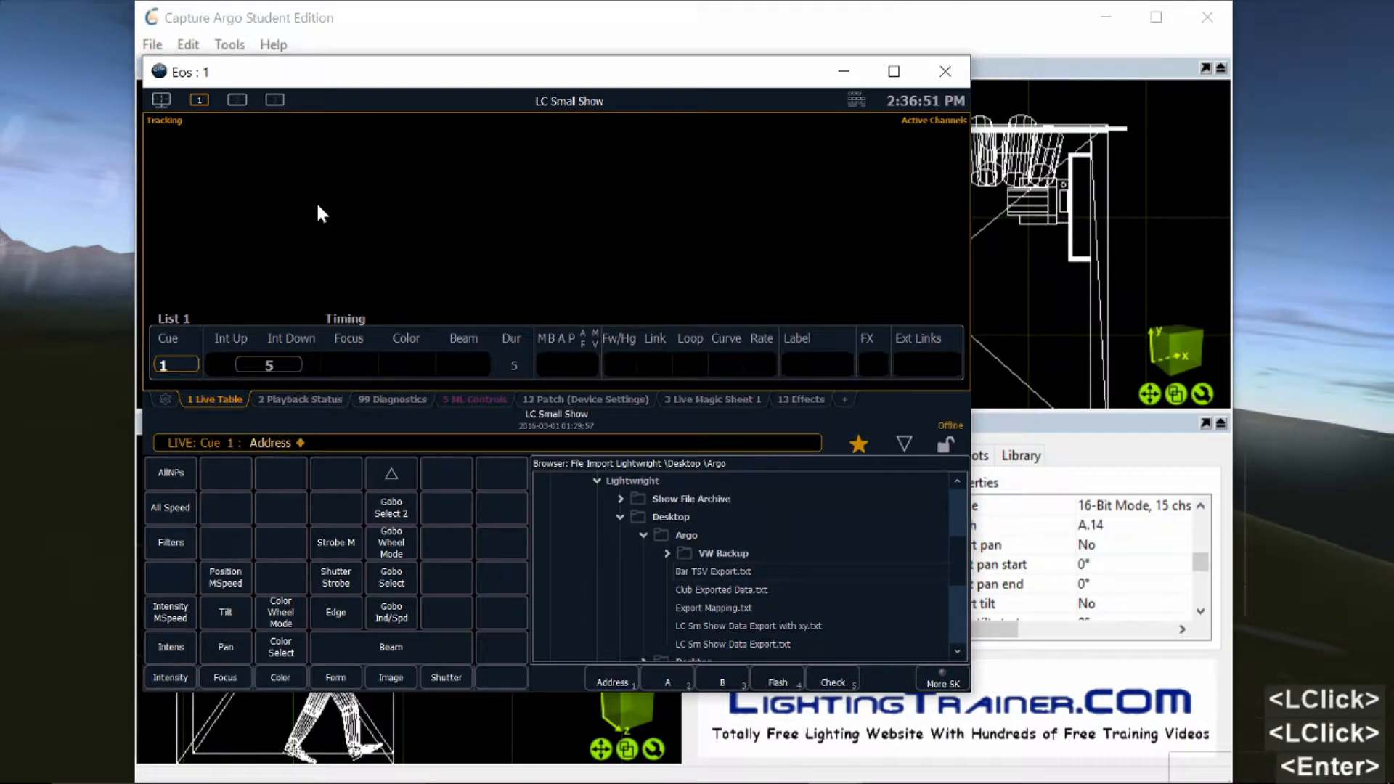
pyautogui.click(856, 100)
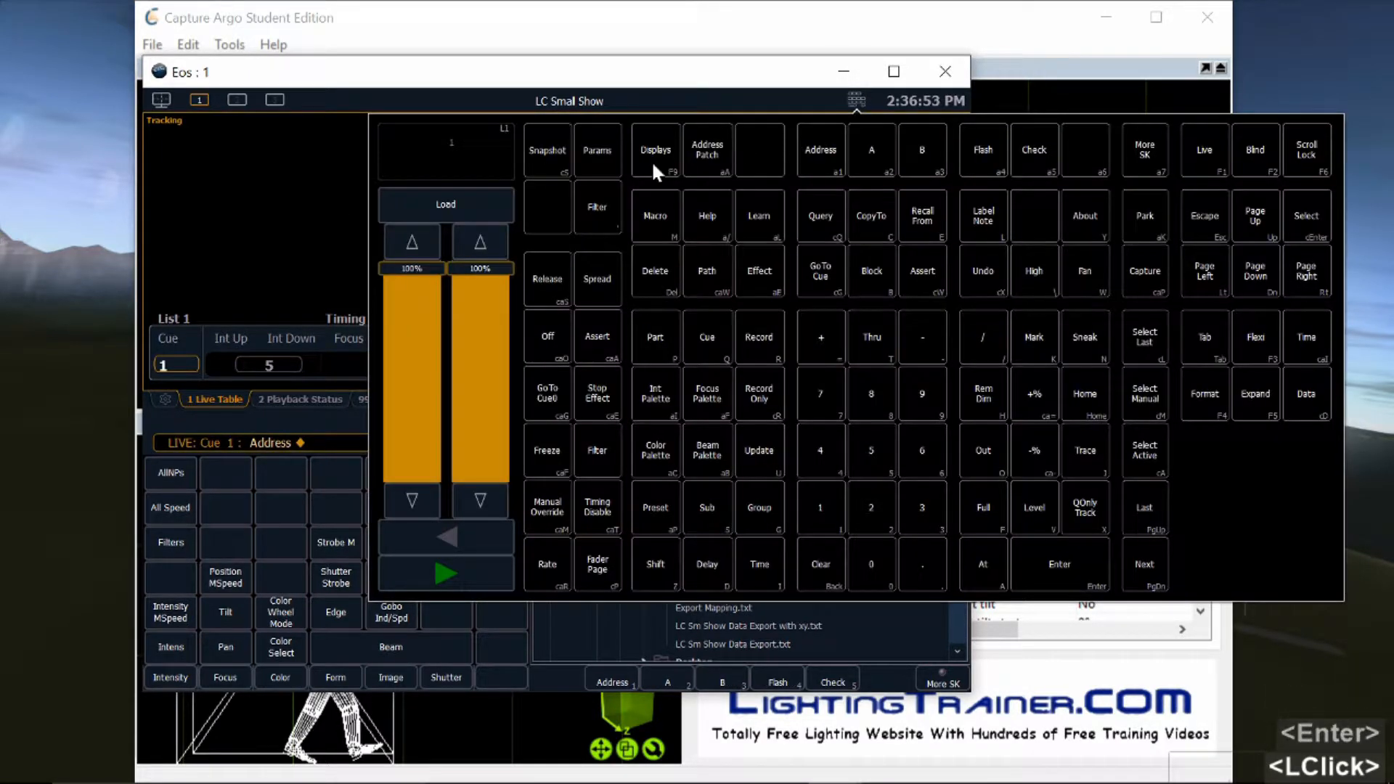
pyautogui.doubleClick(703, 154)
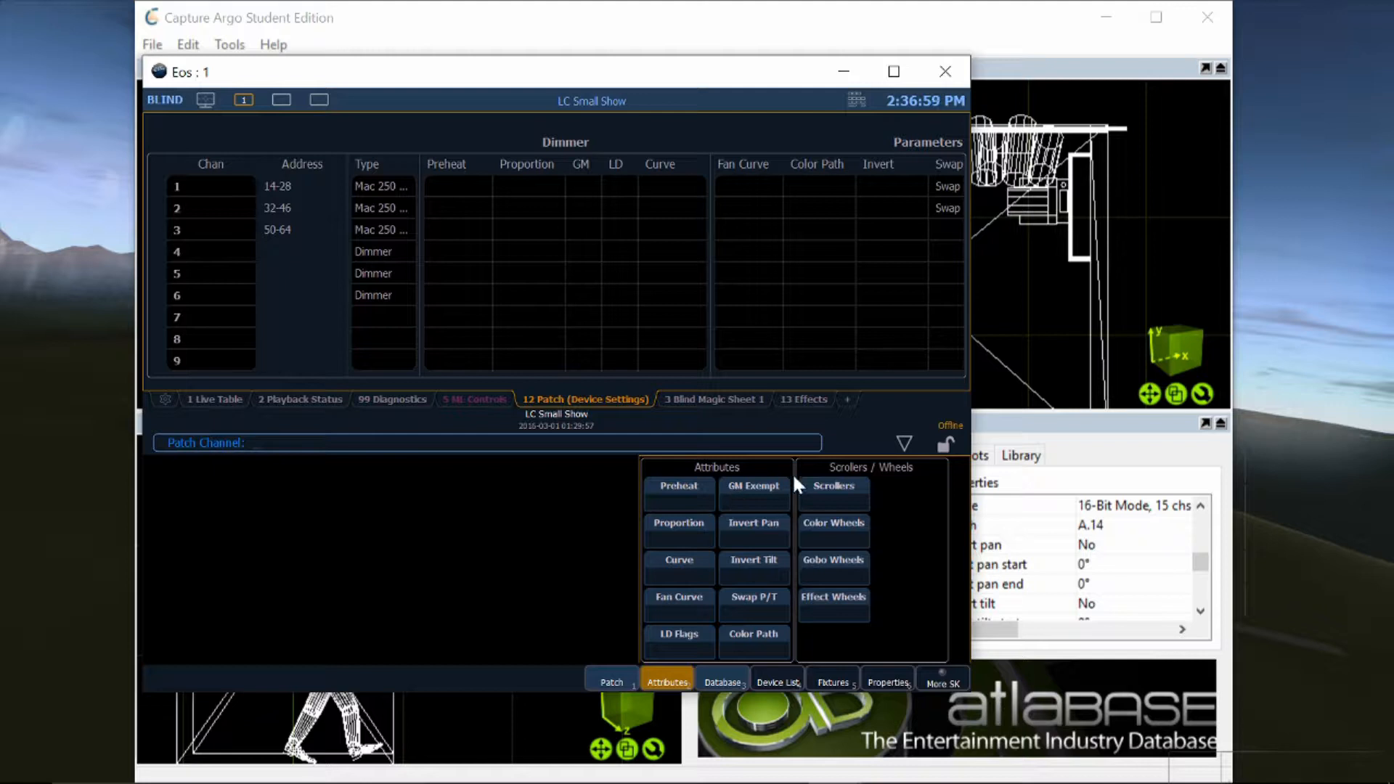
# Compare the Swap P/T attribute of patched channels 1 to 3 and return to the Live display
pyautogui.click(376, 186)
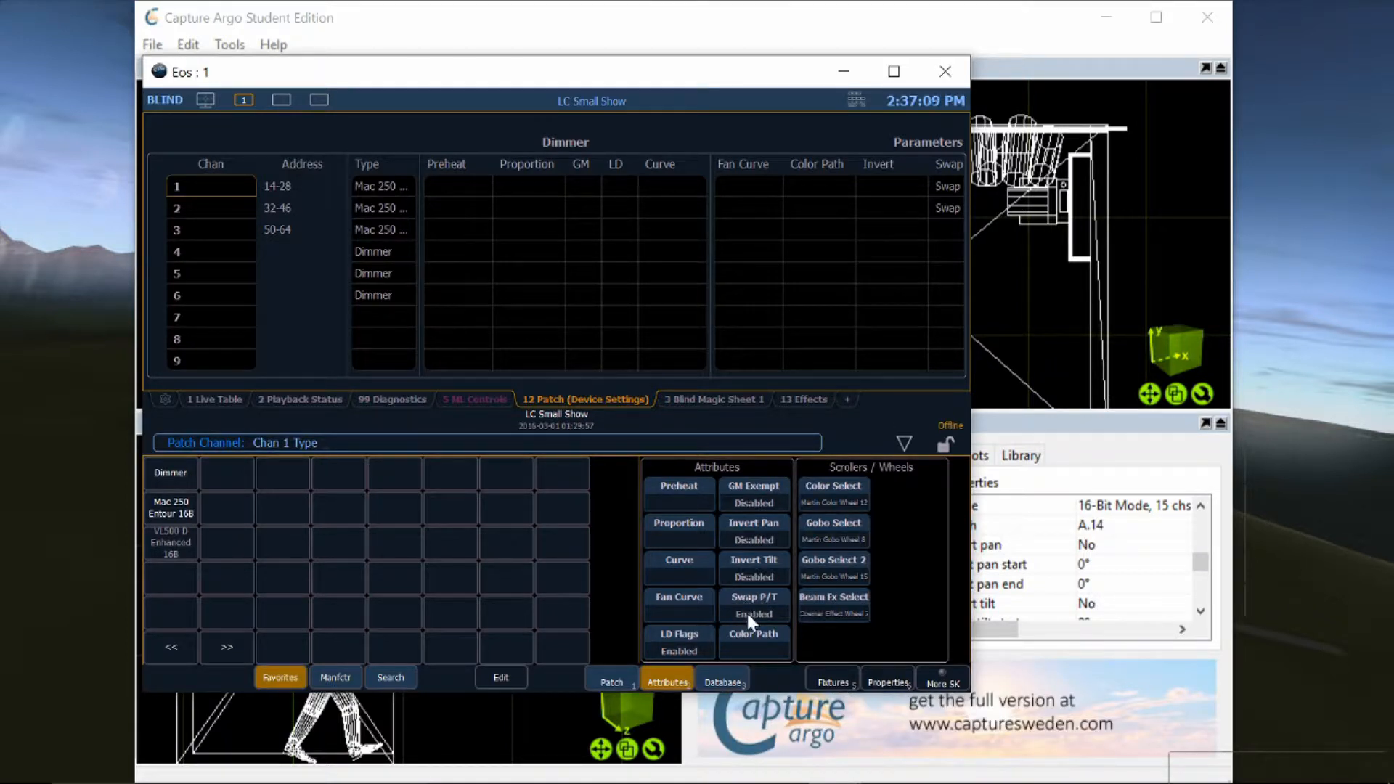
pyautogui.click(217, 211)
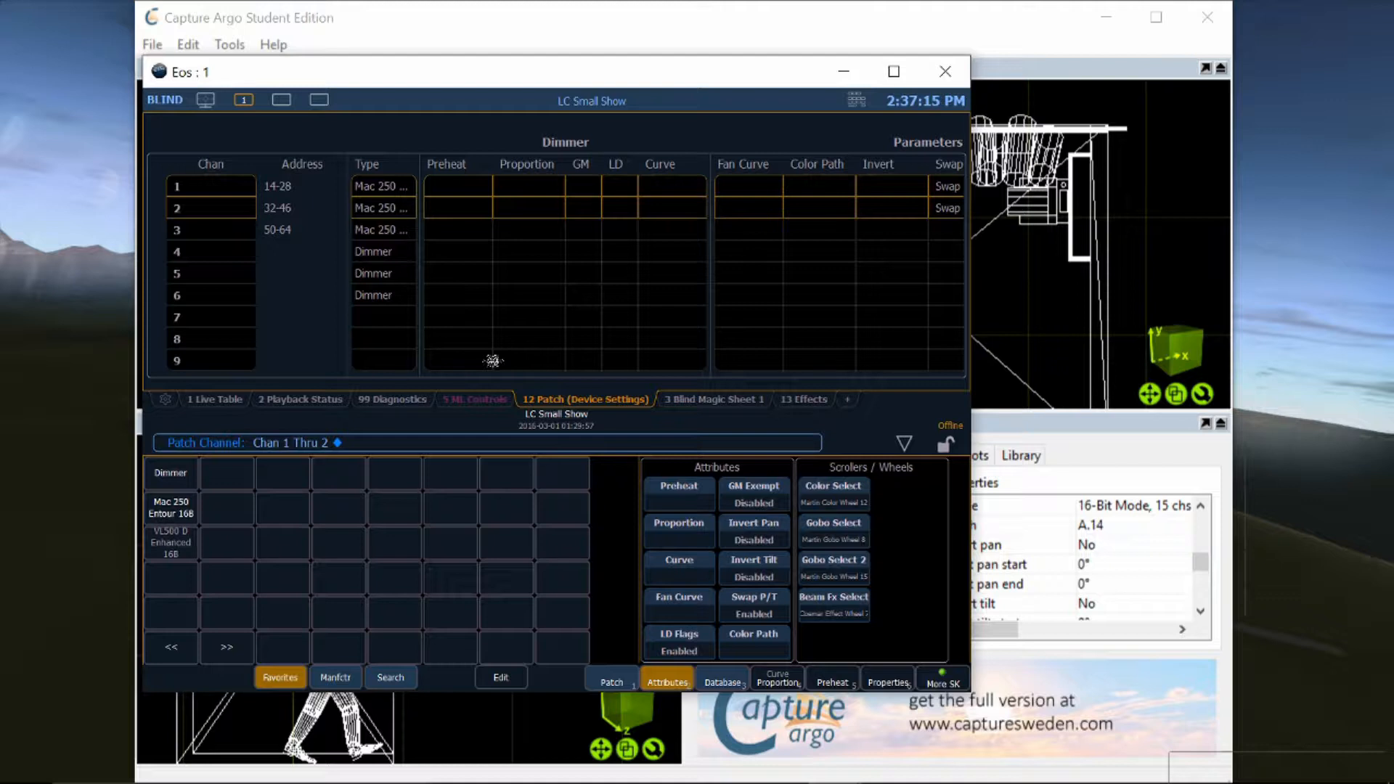
pyautogui.click(222, 232)
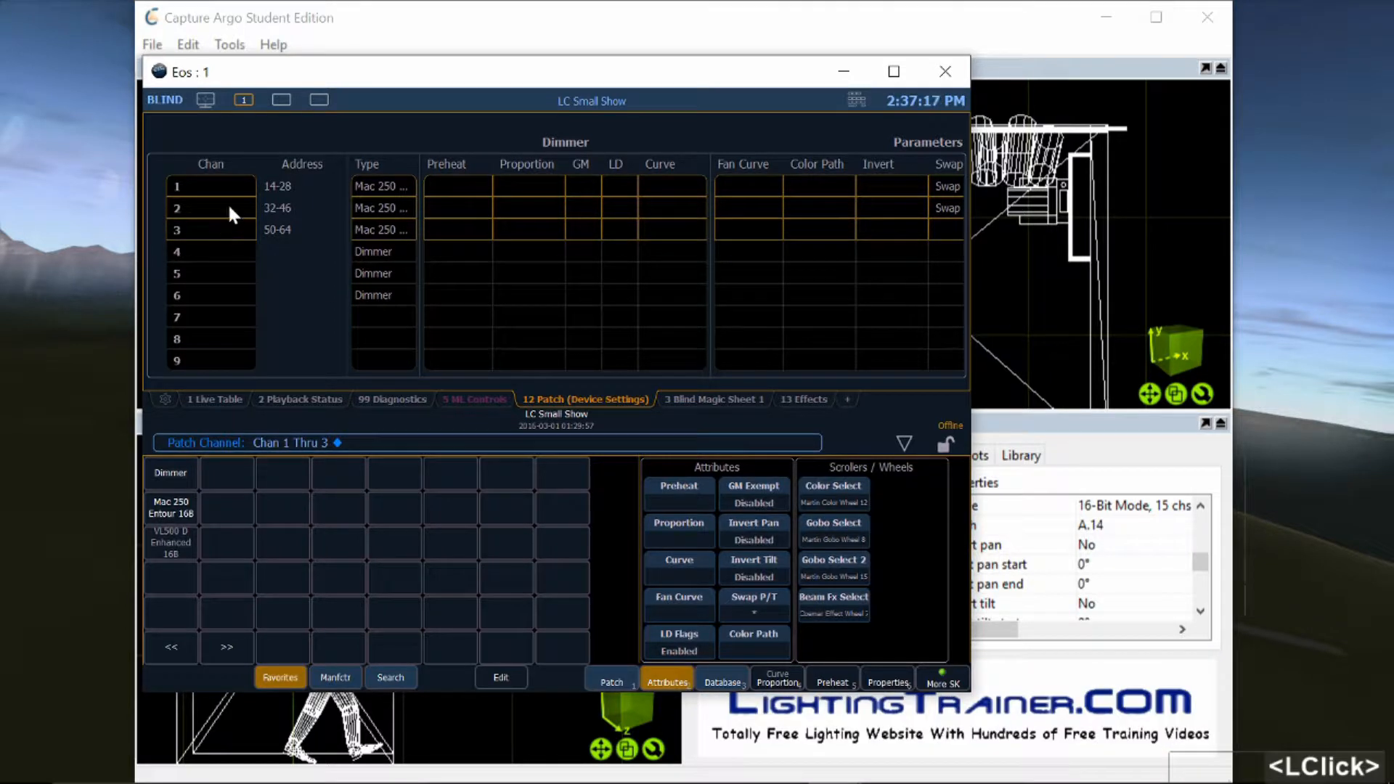
pyautogui.click(230, 206)
pyautogui.click(235, 188)
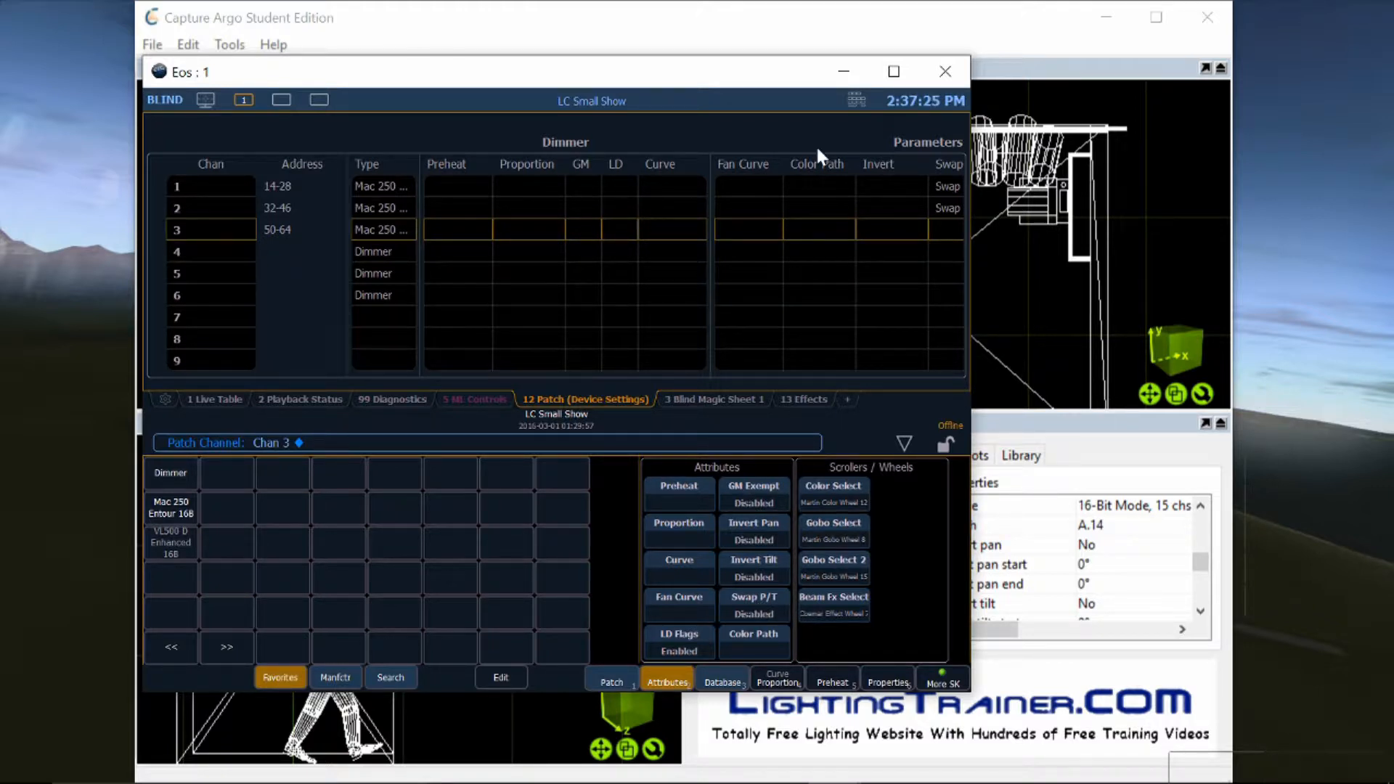
pyautogui.click(853, 99)
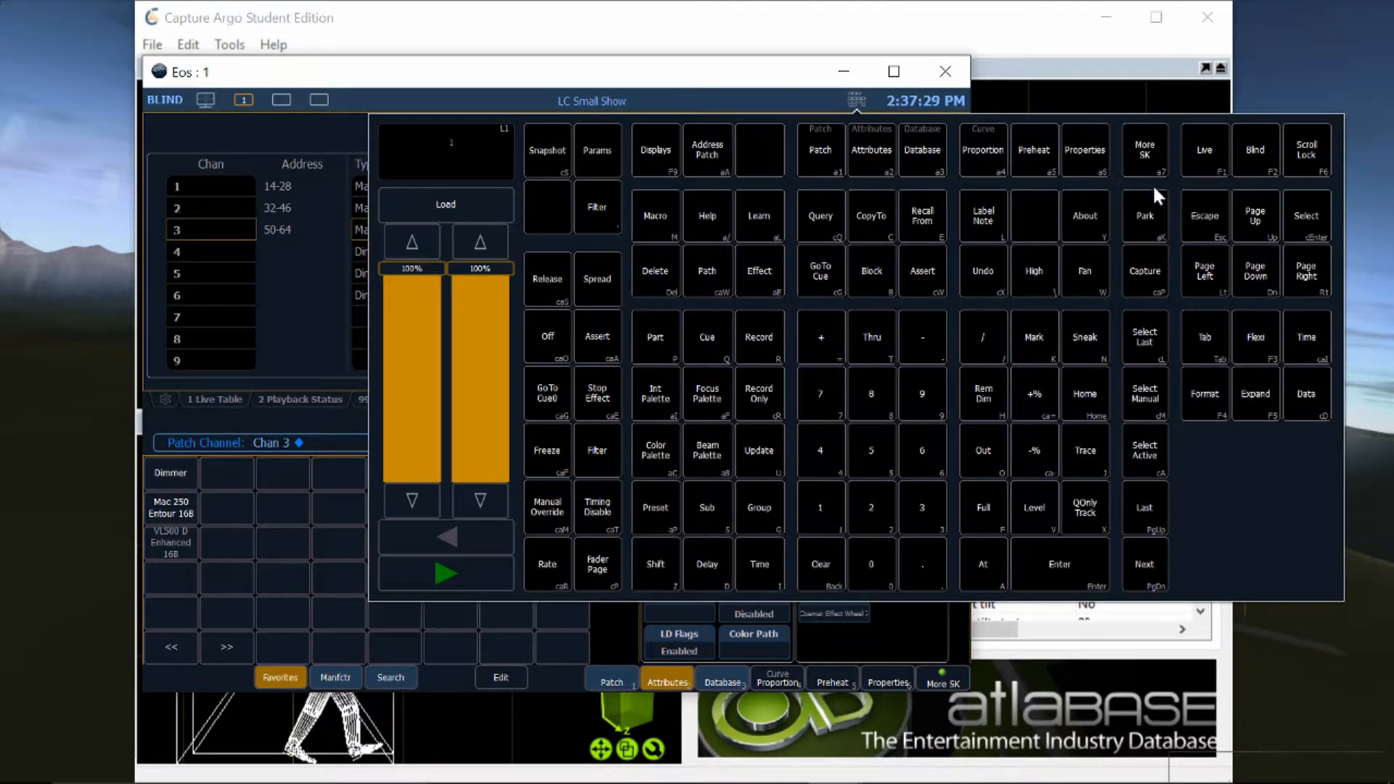
pyautogui.click(1206, 167)
# Move the Eos window to the side and narrow Capture's Alpha view to fit next to it
pyautogui.moveTo(675, 72); pyautogui.dragTo(937, 109)
pyautogui.moveTo(666, 109); pyautogui.dragTo(613, 81)
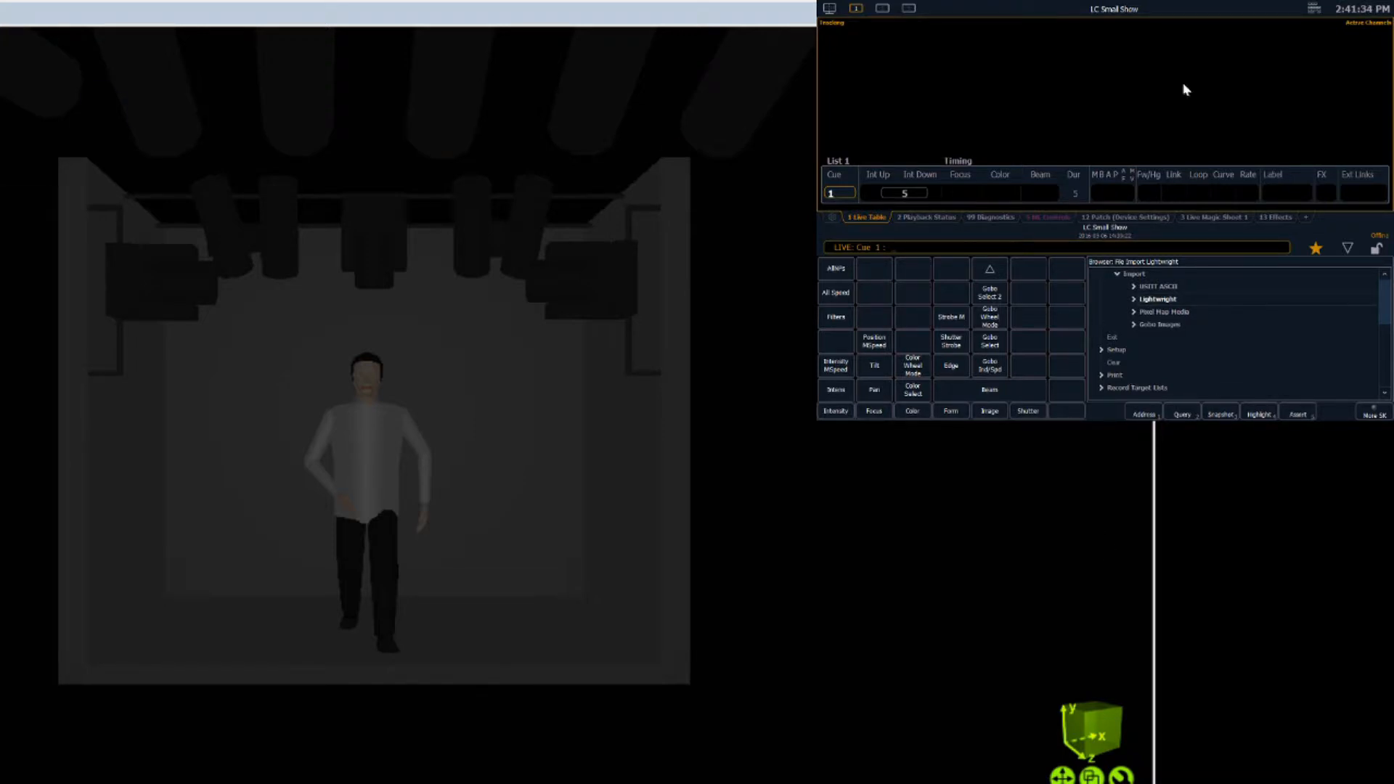
pyautogui.hotkey('alt', 'Tab')
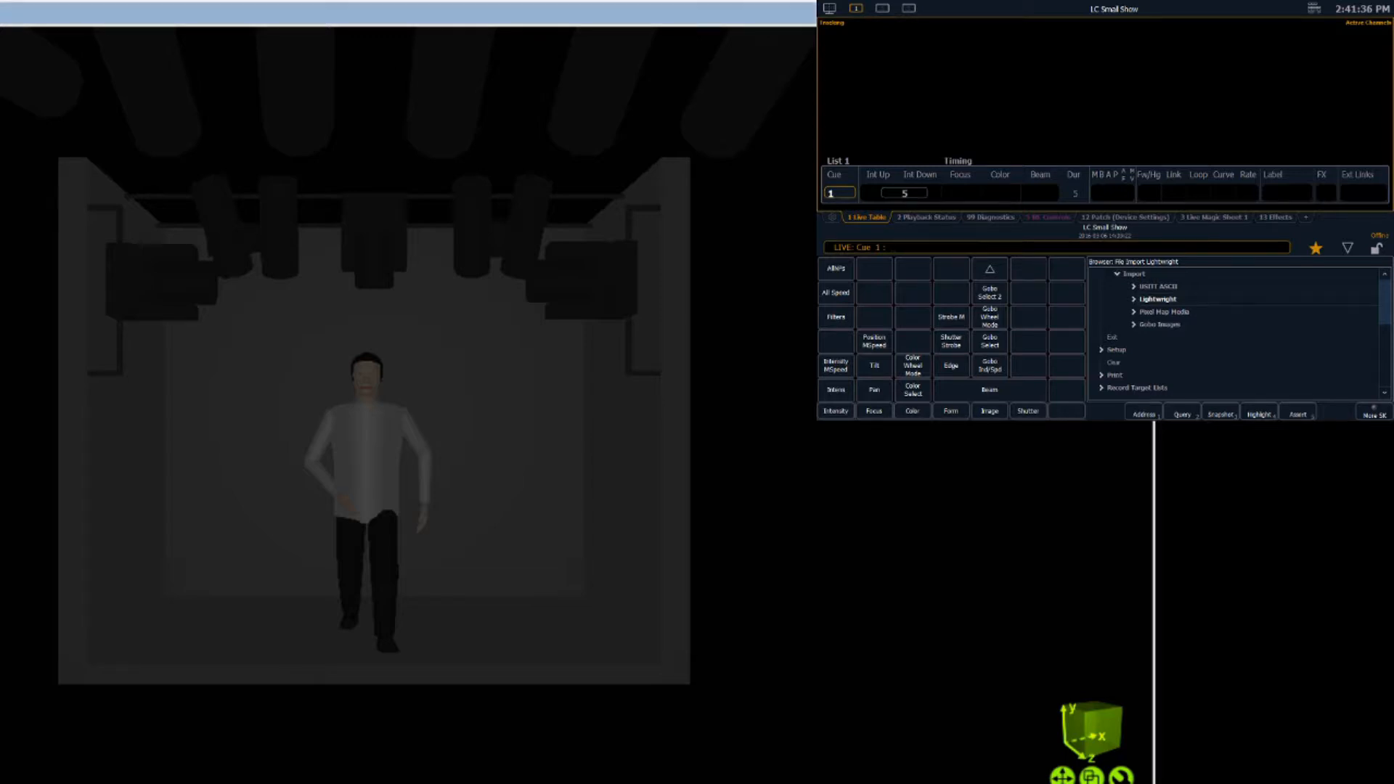
pyautogui.moveTo(1154, 501); pyautogui.dragTo(822, 501)
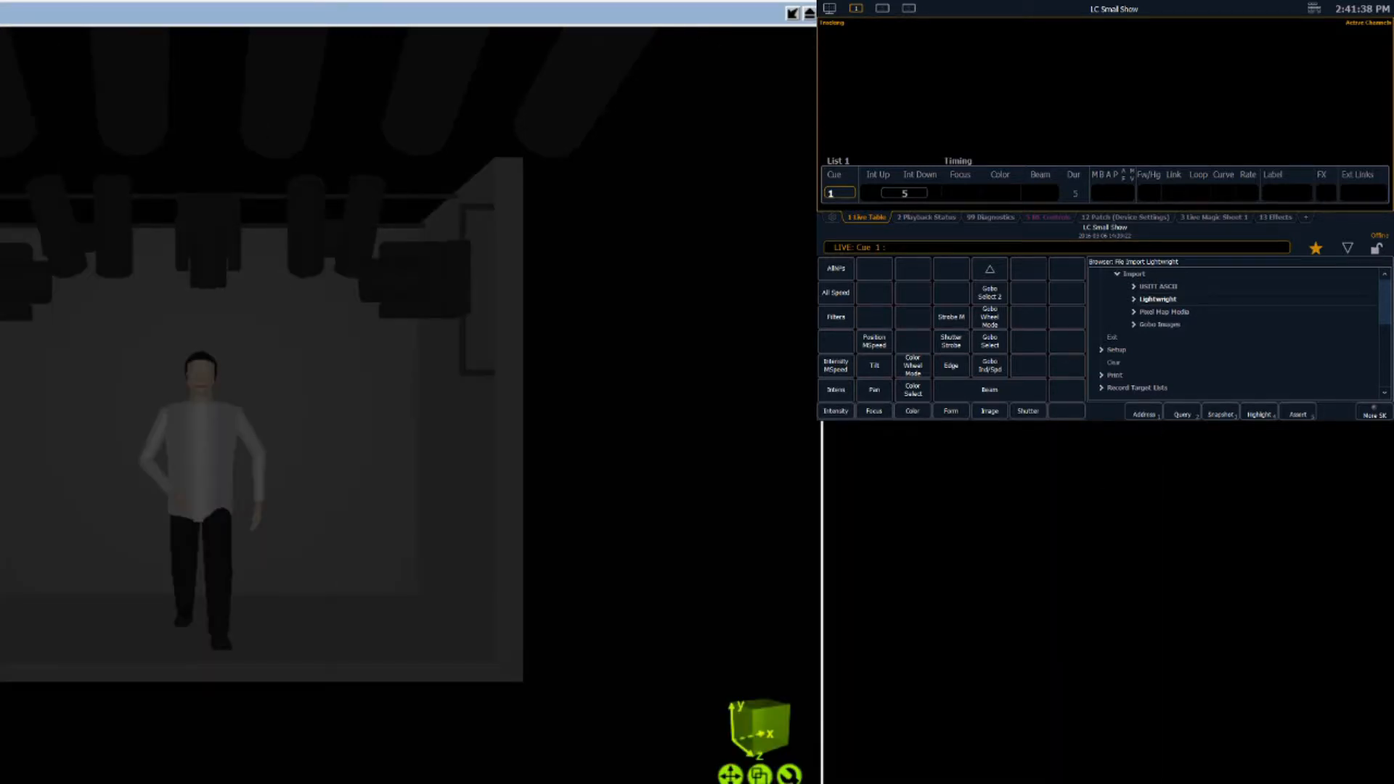
# Show the cue list in Playback Status and run cues 1 to 5 in sequence to play their looks in Capture
pyautogui.click(1099, 450)
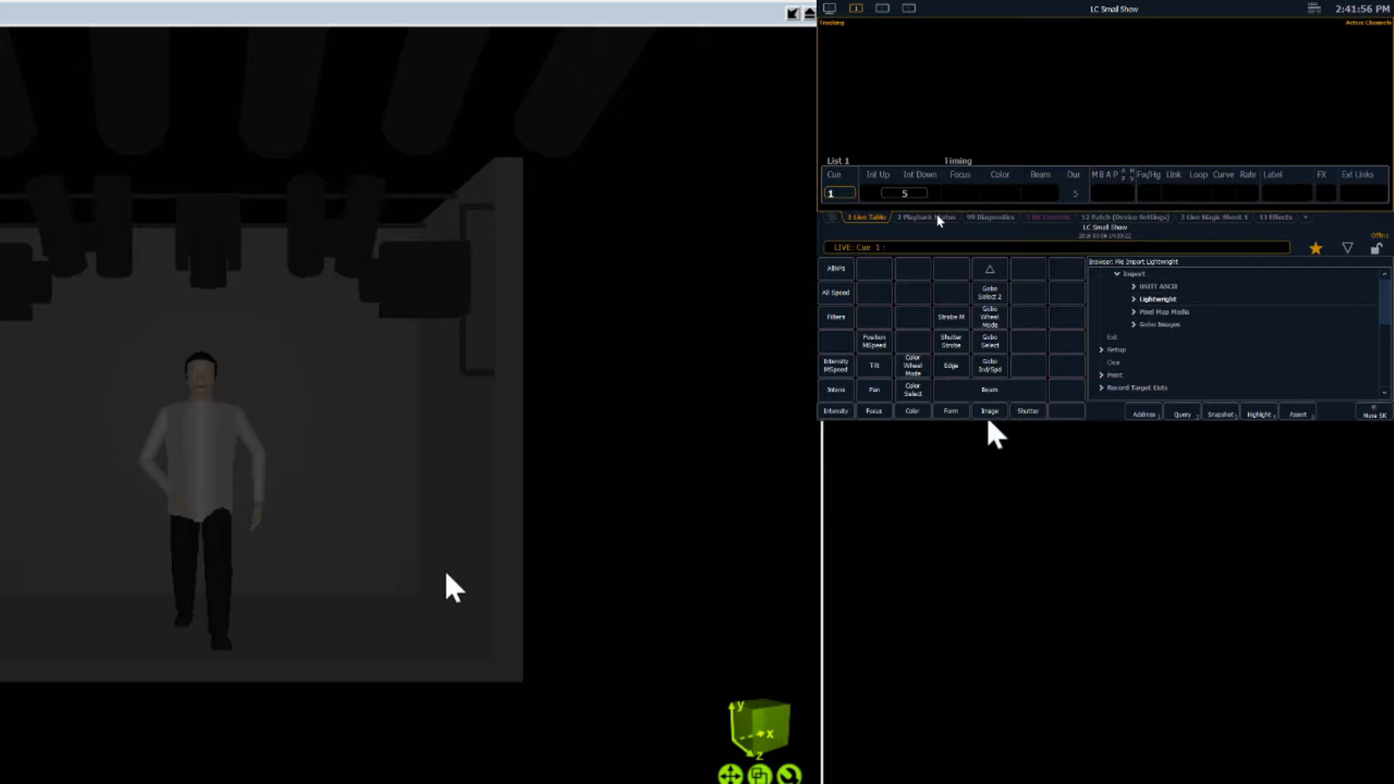
pyautogui.press('space')
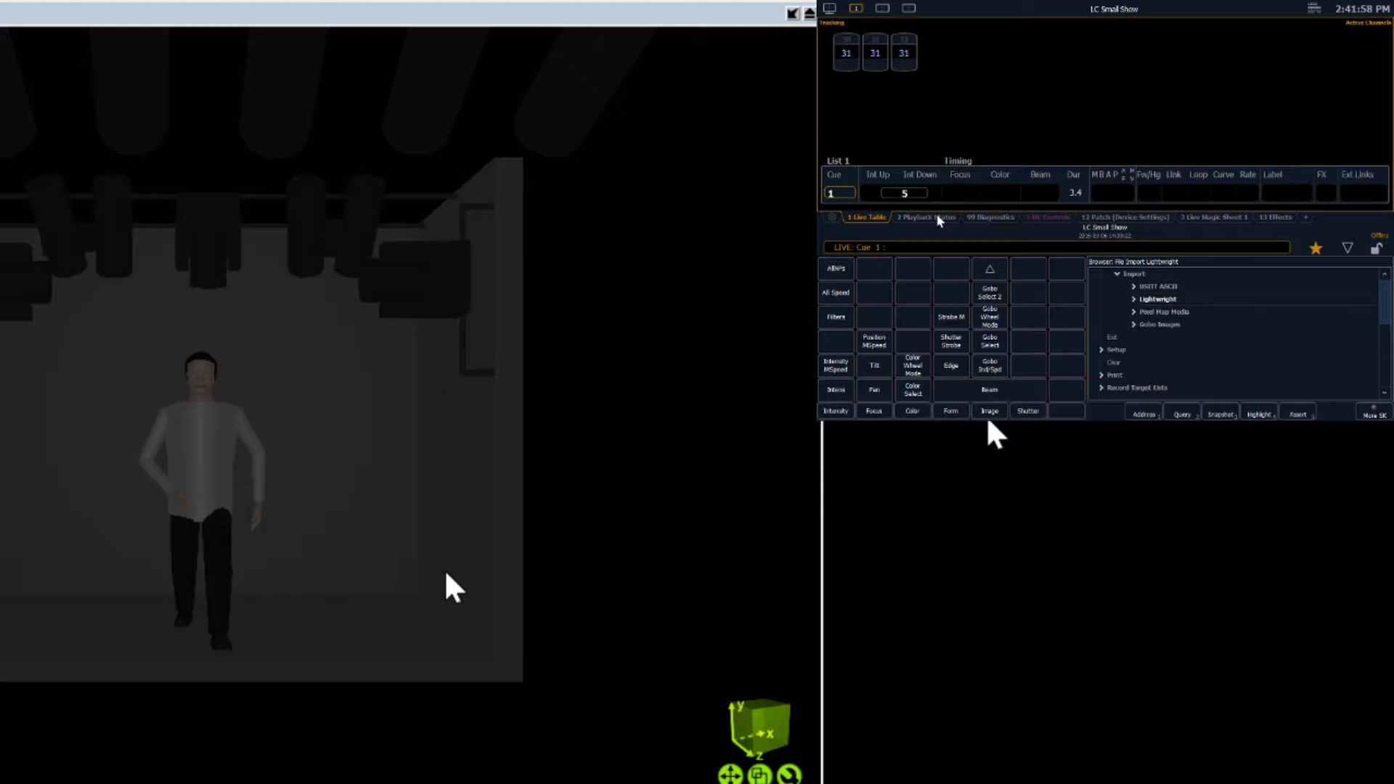
pyautogui.click(937, 217)
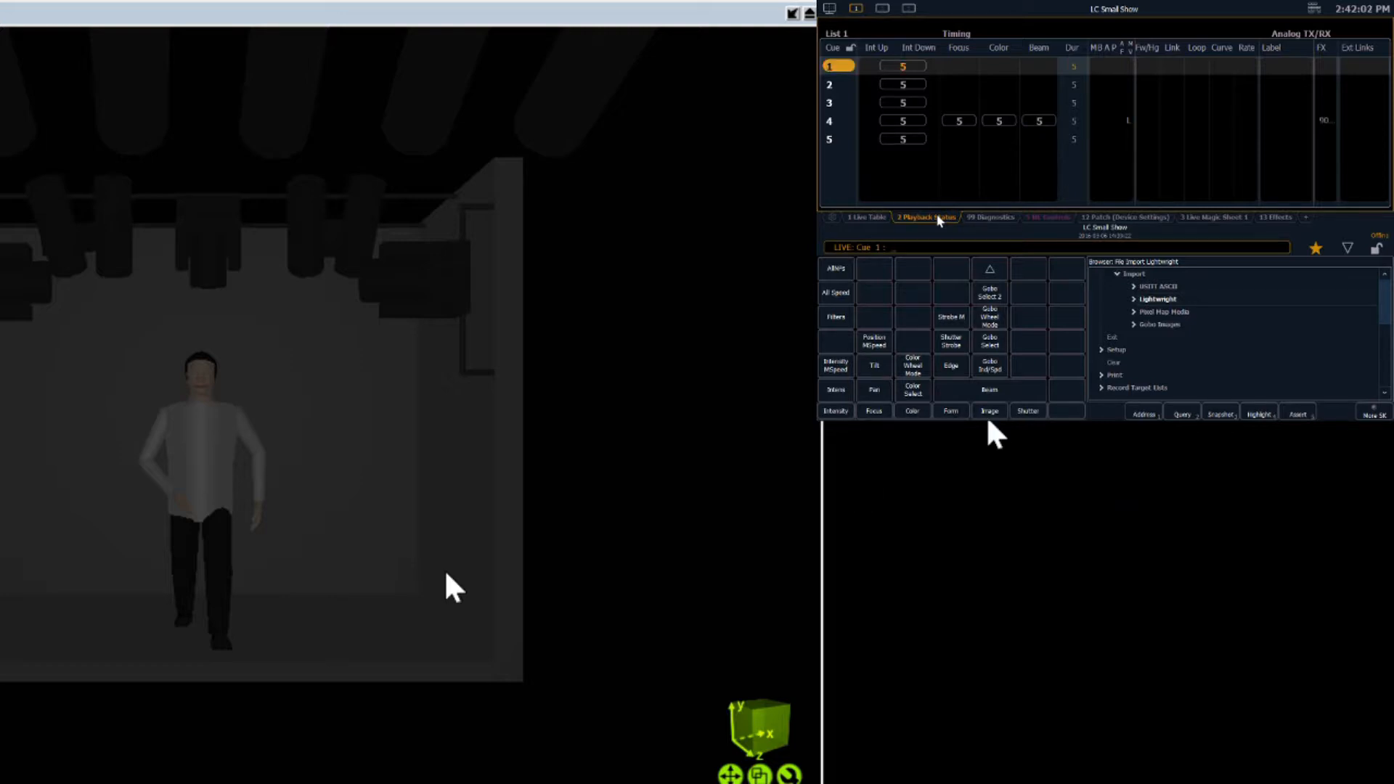
pyautogui.press('space')
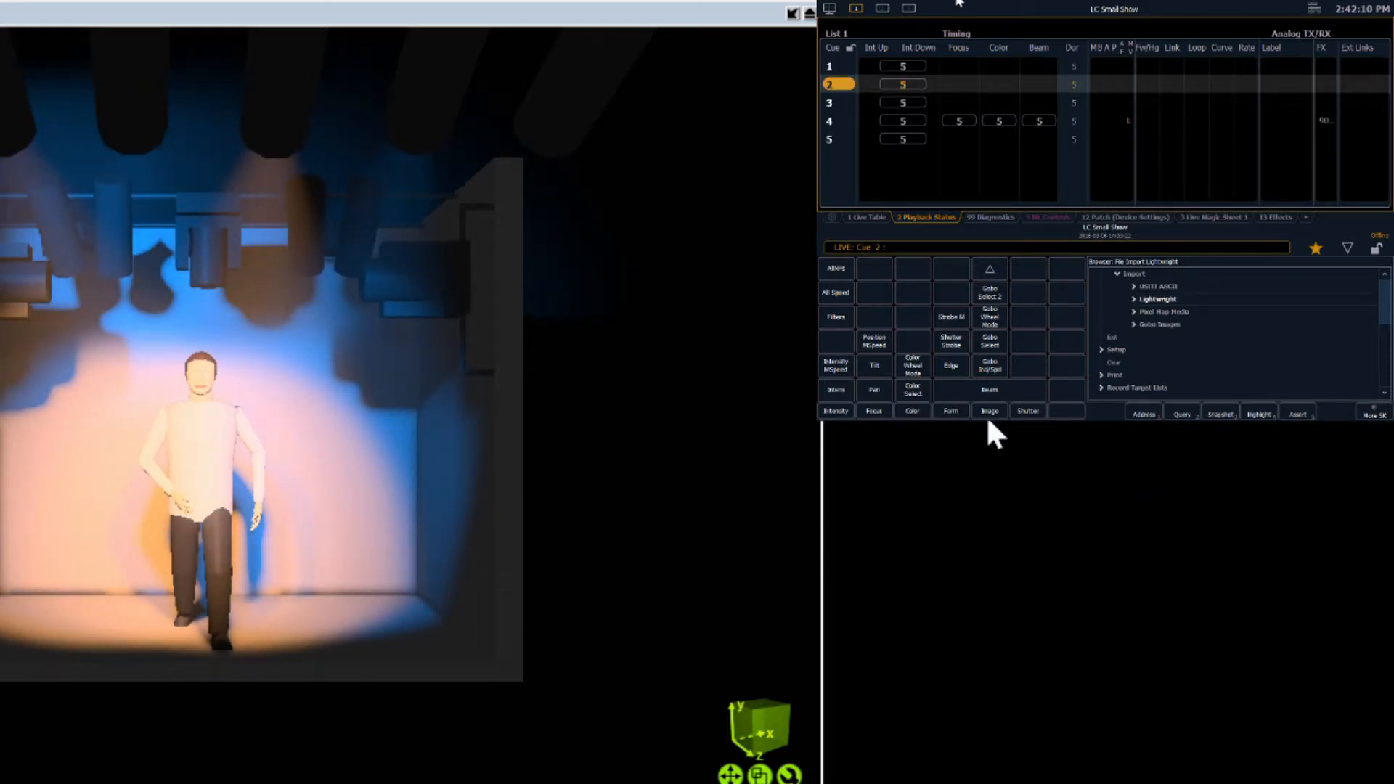
pyautogui.hotkey('ctrl', 'space')
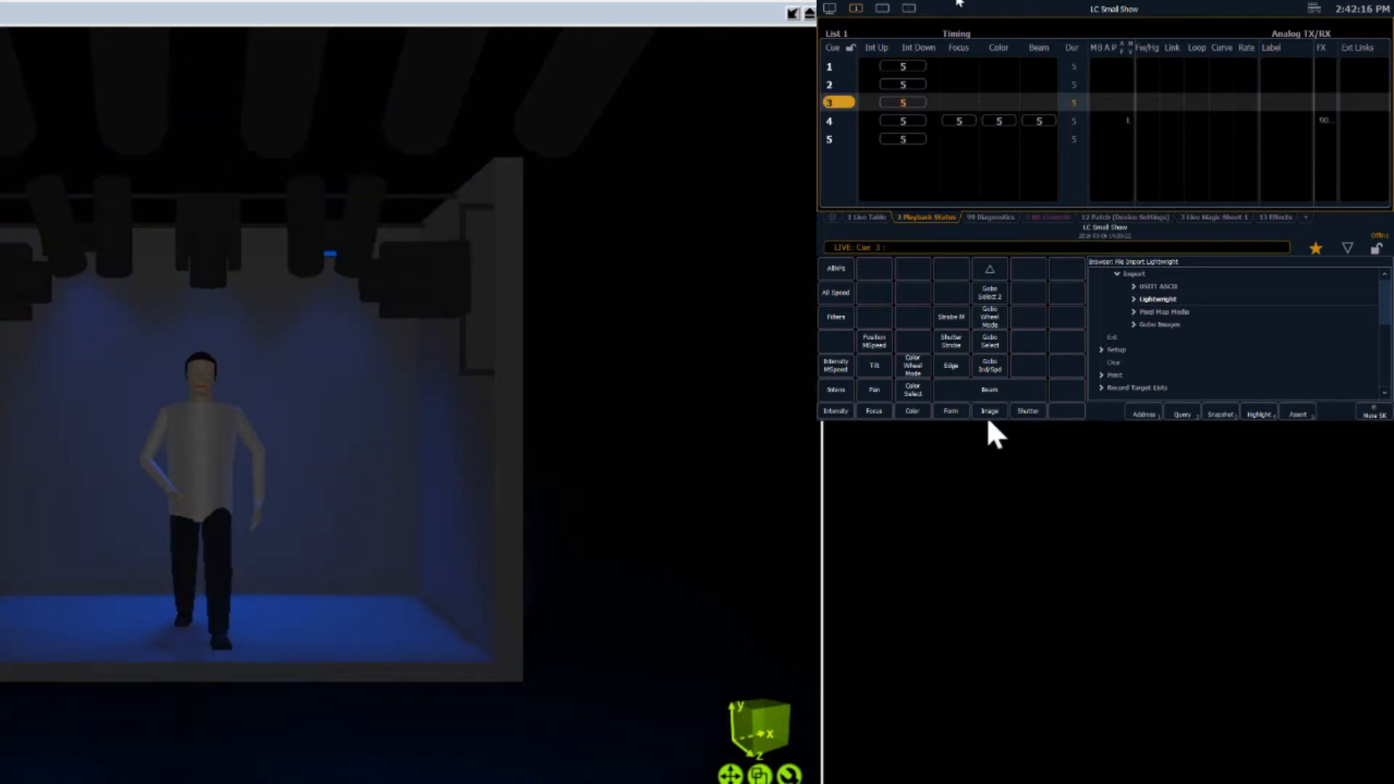
pyautogui.hotkey('ctrl', 'space')
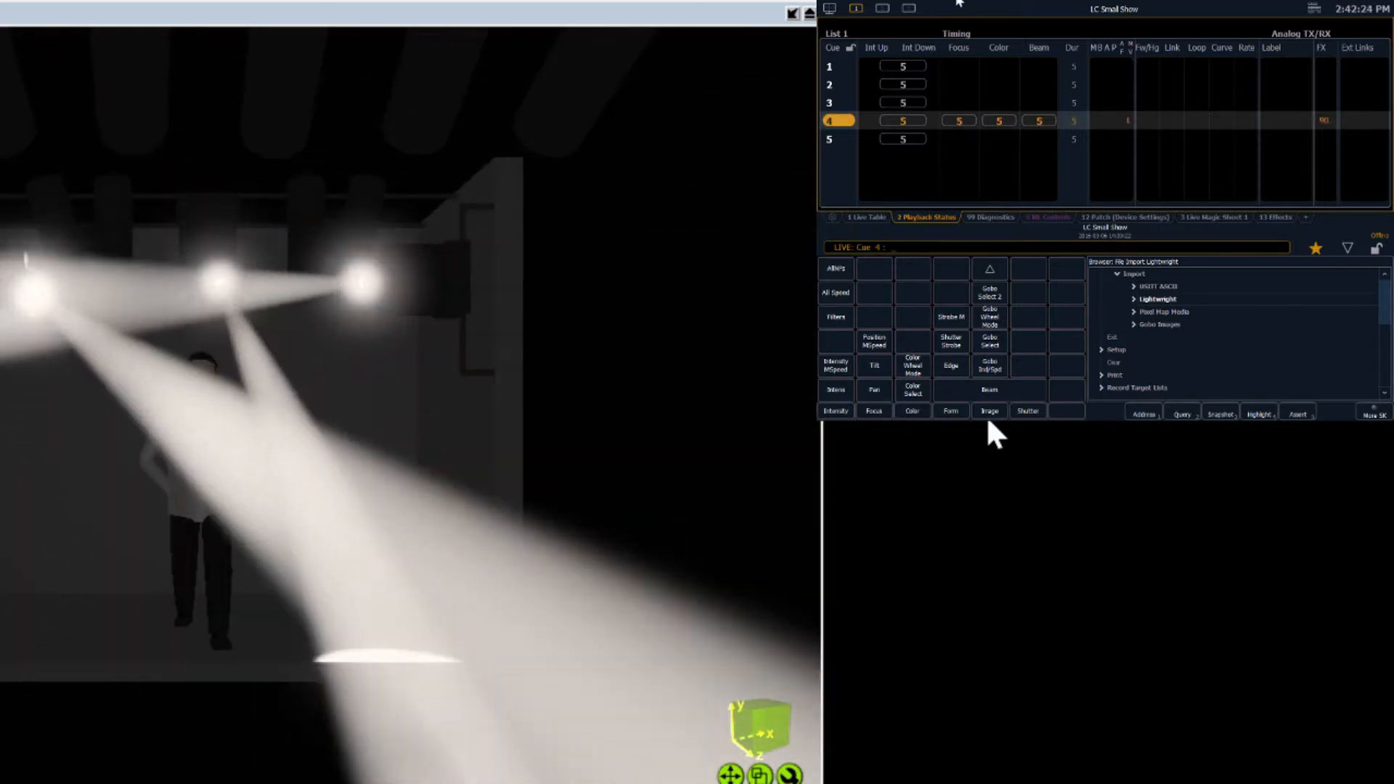
pyautogui.press('space')
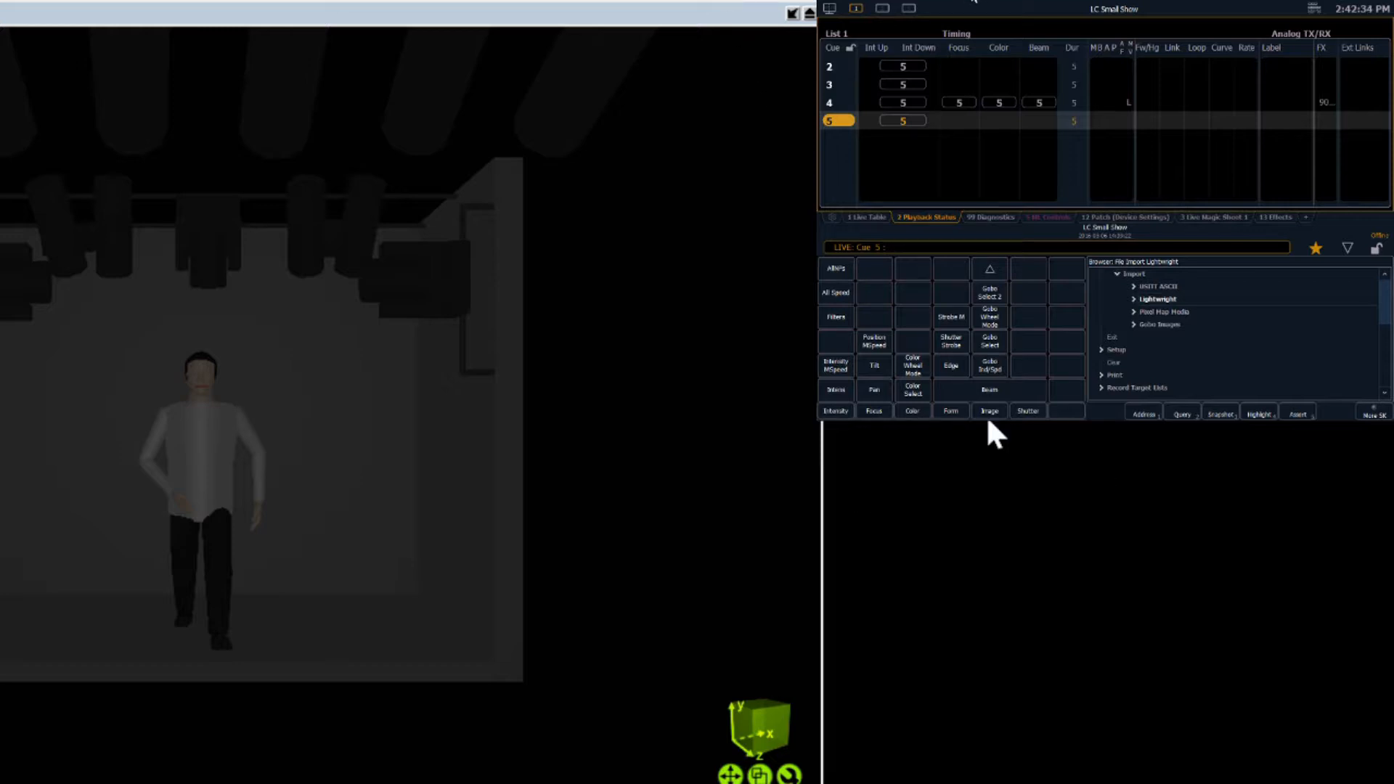
# Bring channels 1 thru 3 to full and set their color to deep blue (Color Select 07) in ML Controls
pyautogui.click(1048, 219)
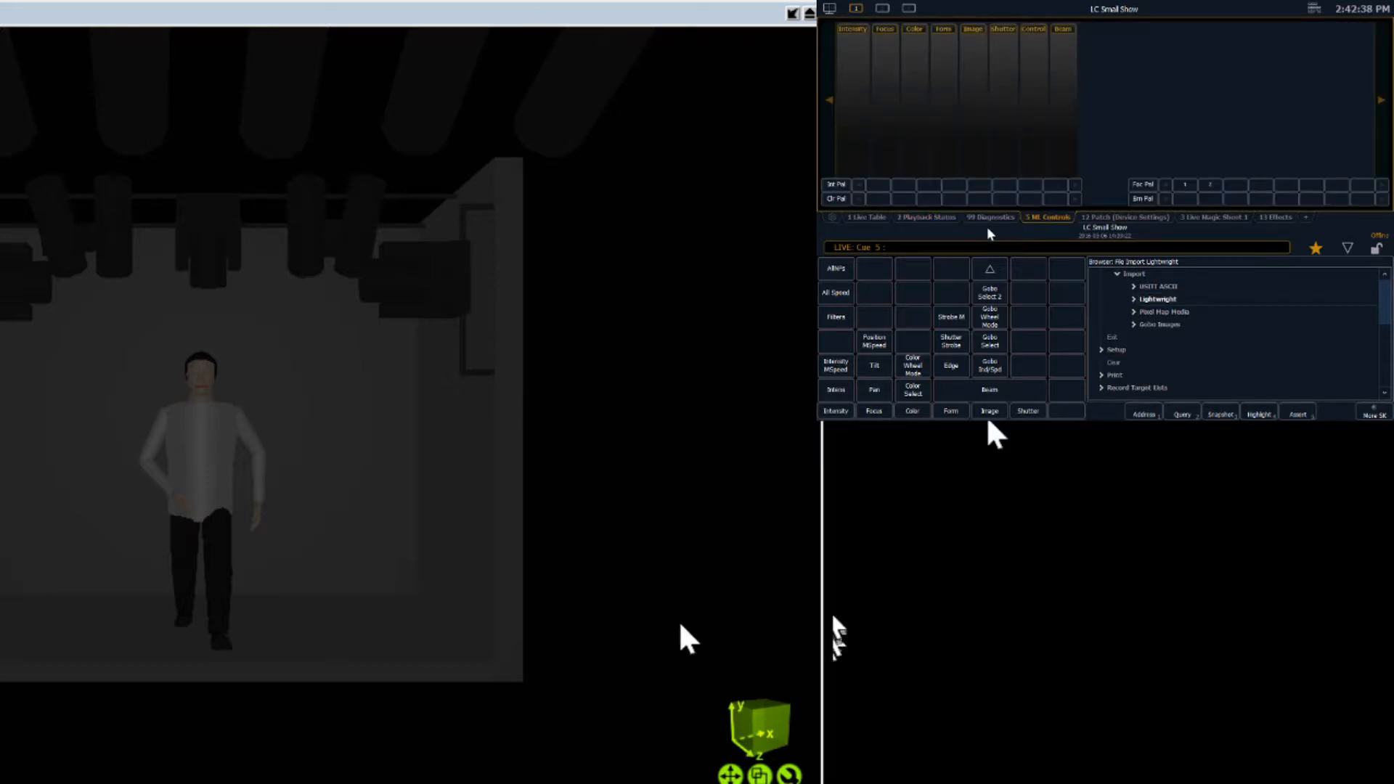
pyautogui.write('1')
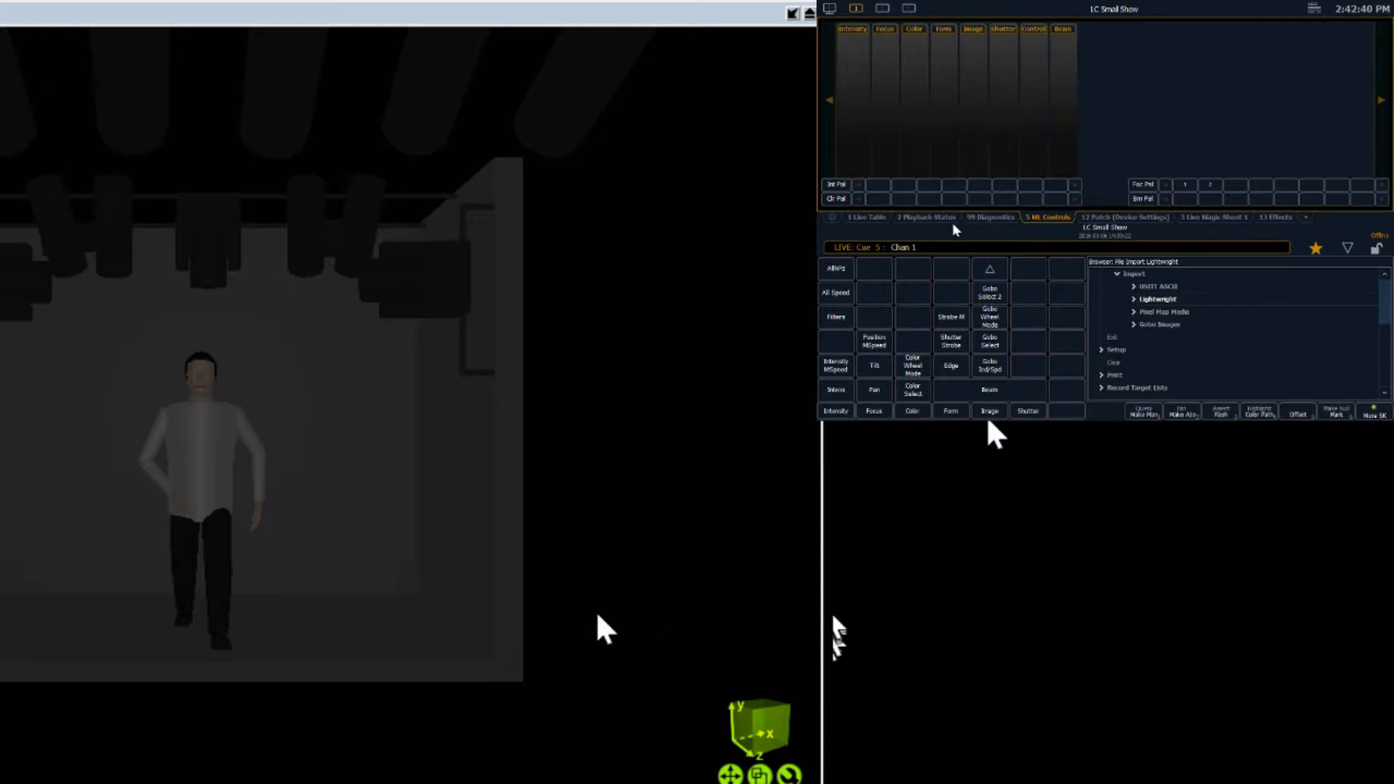
pyautogui.write('t3 @ Full')
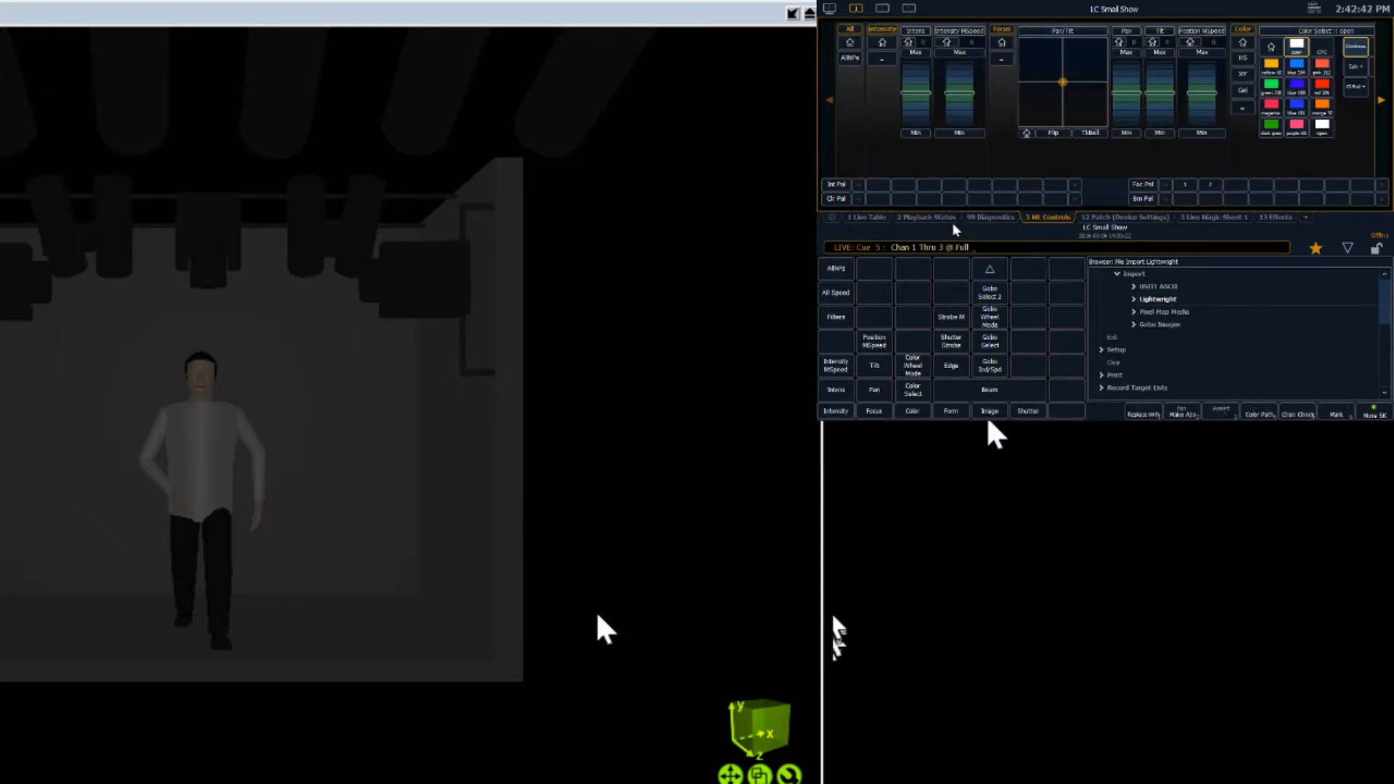
pyautogui.write('af')
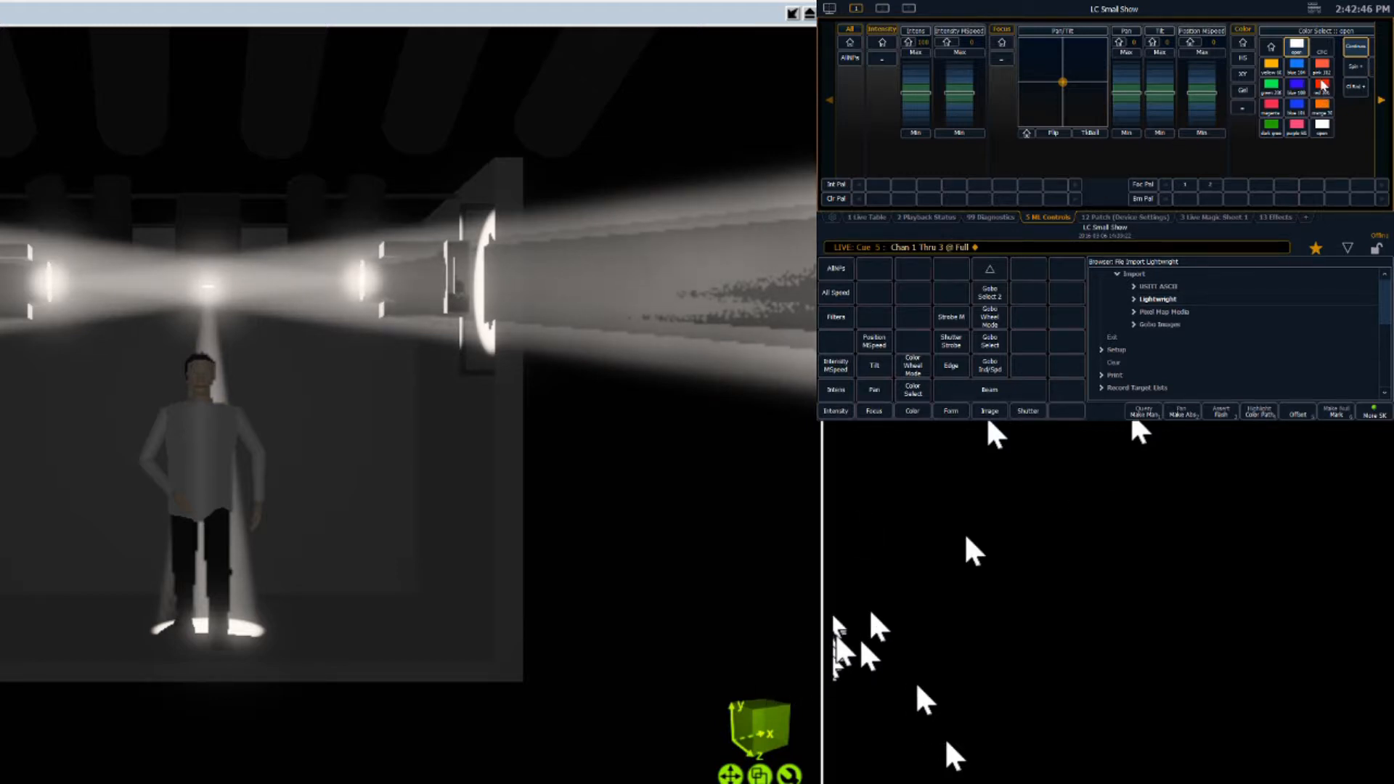
pyautogui.click(1294, 82)
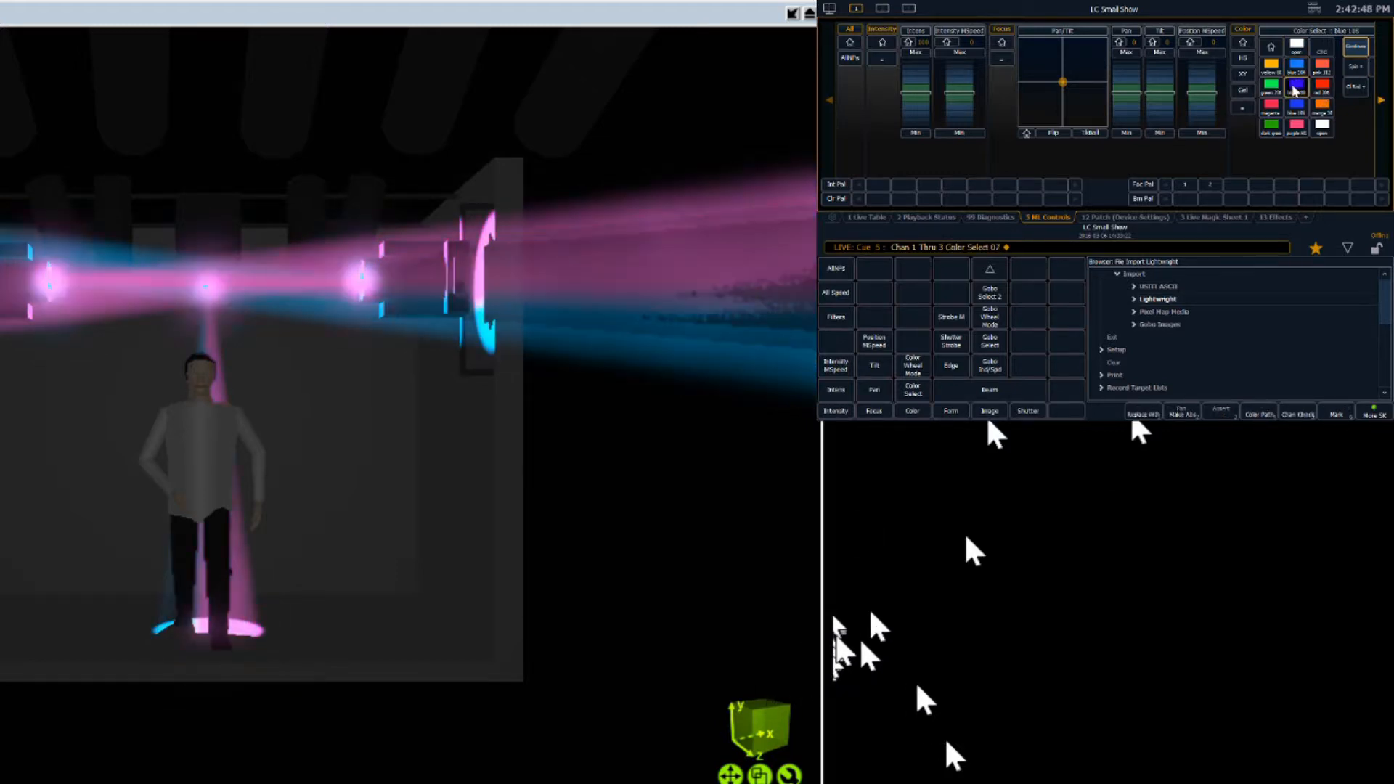
# Give channels 1 thru 3 the fan gobo (Gobo Select 04) and set its wheel mode to Spin - Rot
pyautogui.click(1380, 98)
pyautogui.click(1379, 98)
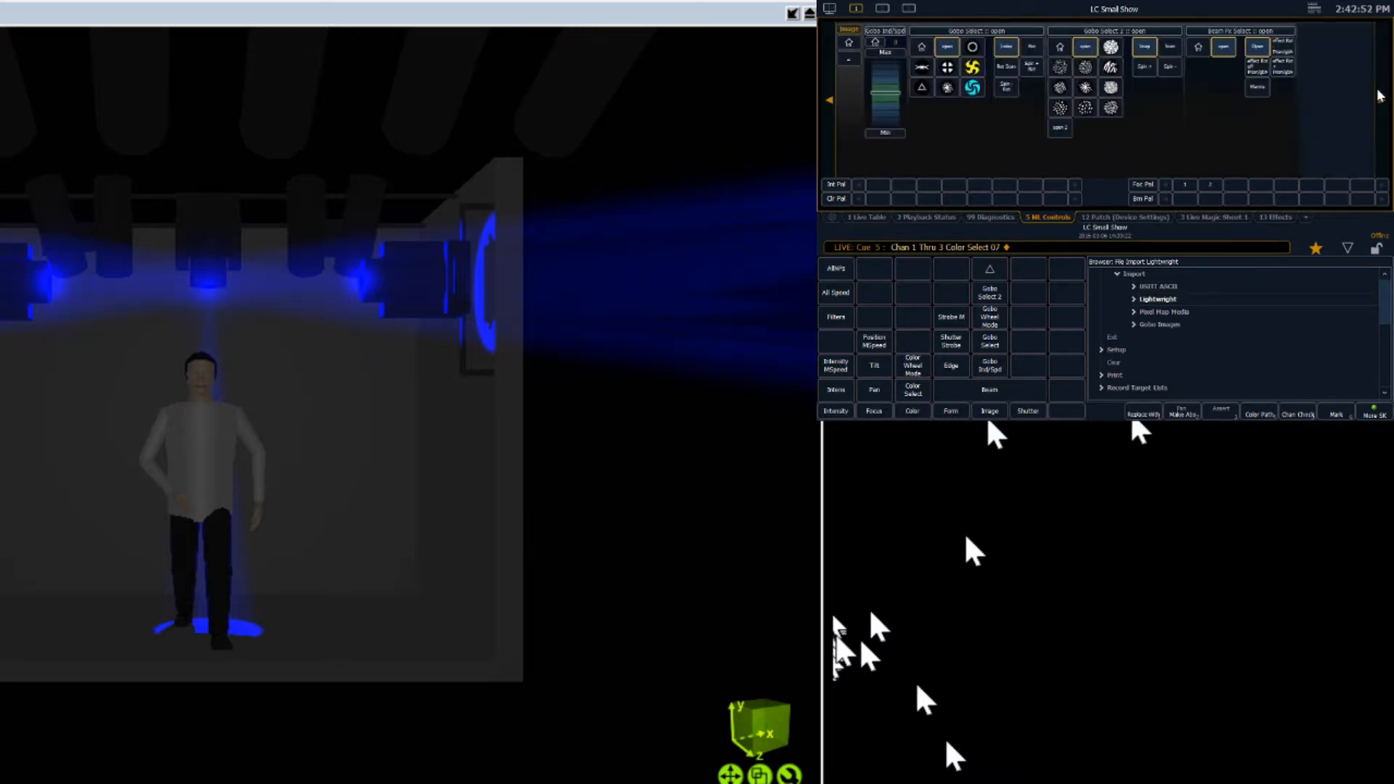
pyautogui.click(947, 67)
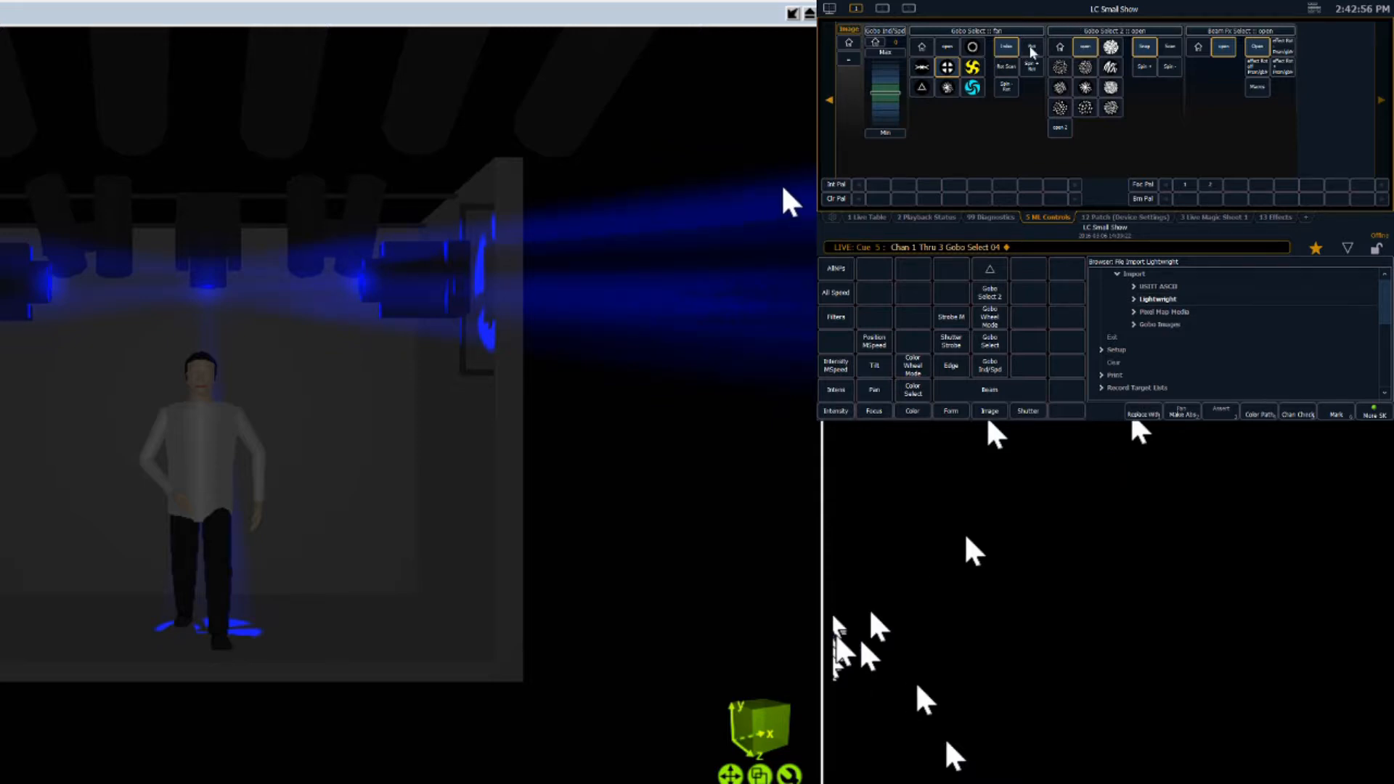
pyautogui.click(1015, 87)
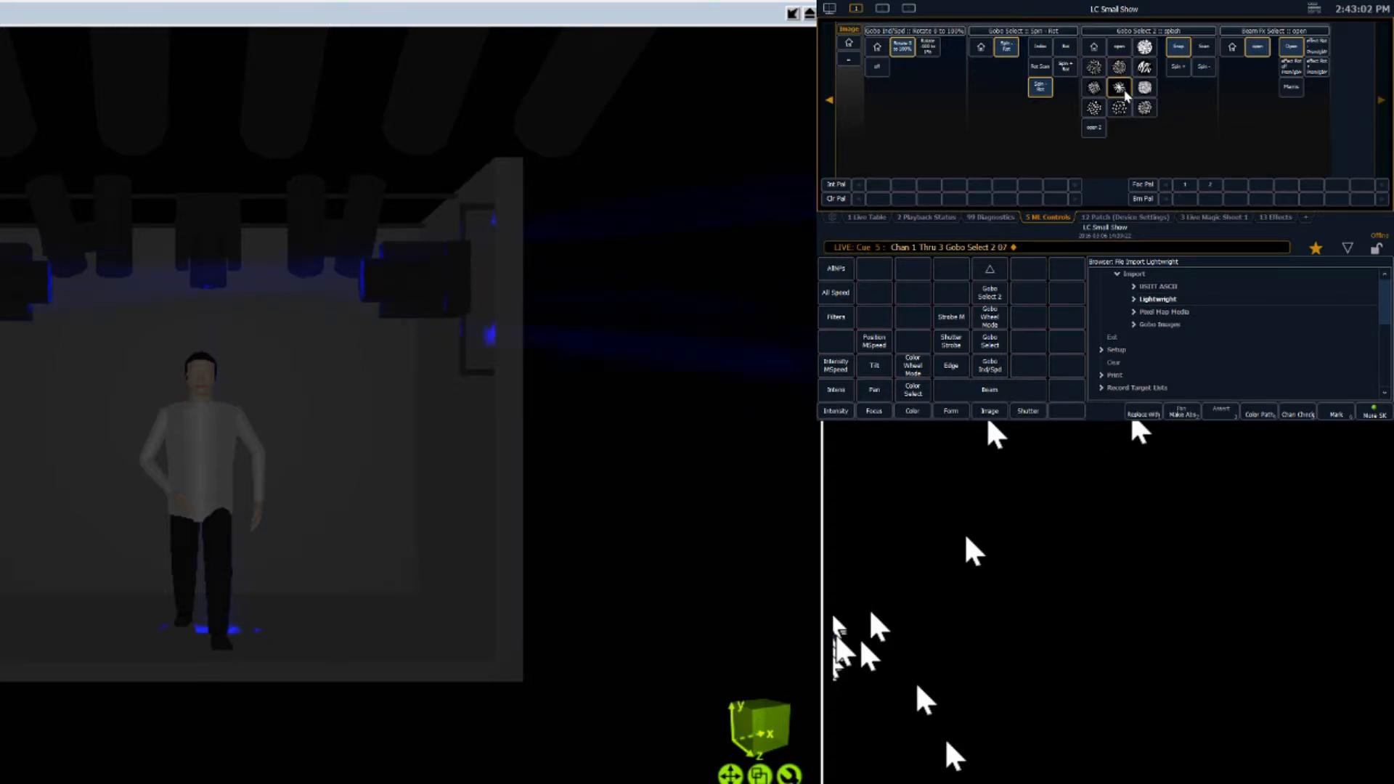
# Set Gobo Select 2 to 02 for channels 1 thru 3 and add the 3 facet prism beam effect
pyautogui.click(1144, 47)
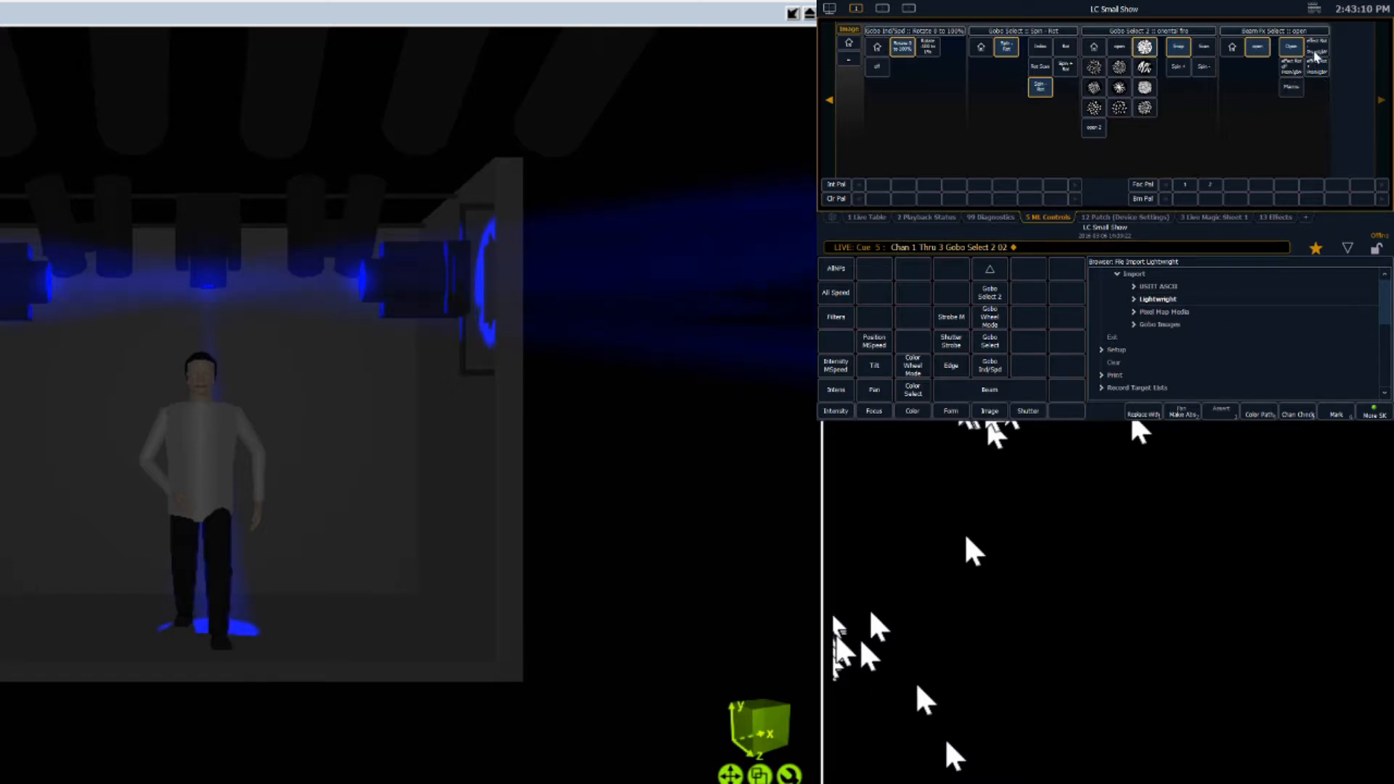
pyautogui.click(1317, 48)
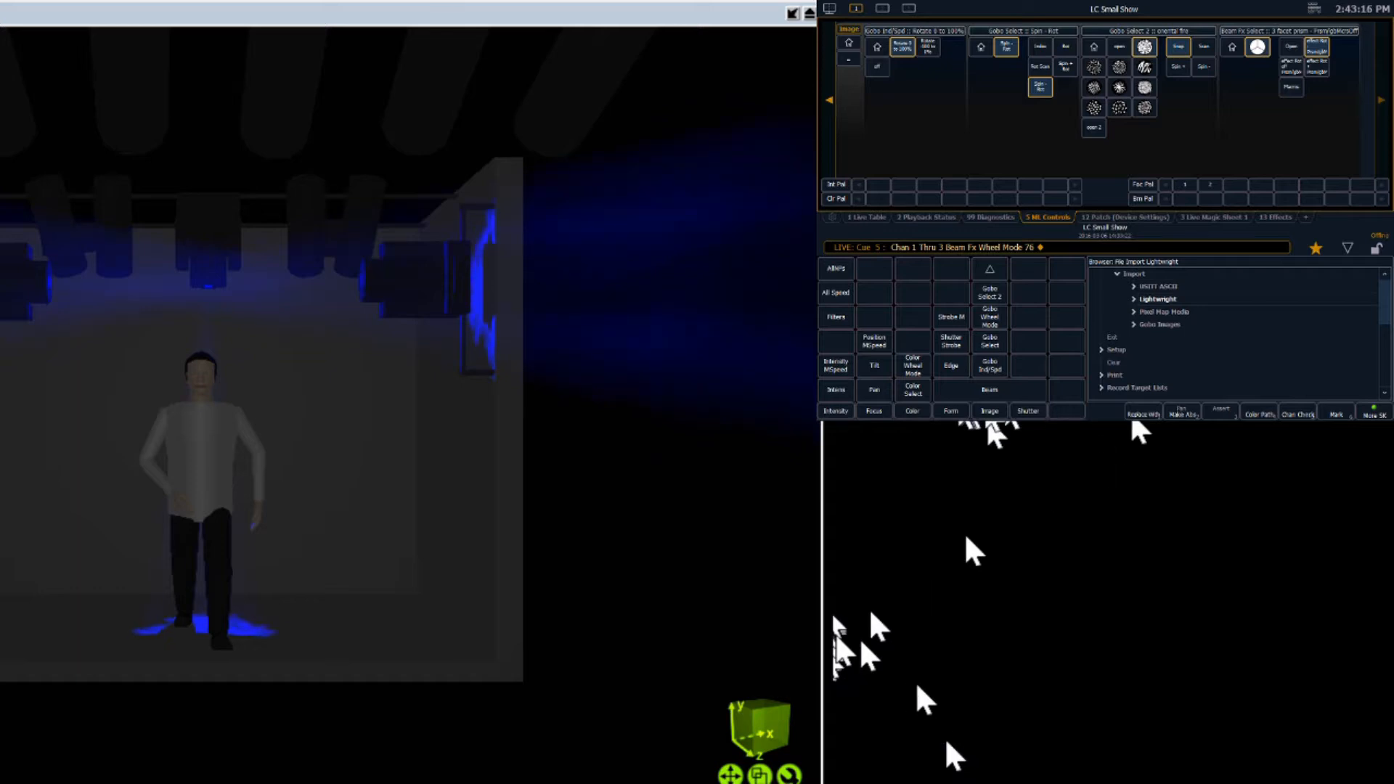
# Aim channel 1 at the back wall with pan -45 and tilt -17
pyautogui.click(828, 101)
pyautogui.click(828, 101)
pyautogui.click(829, 100)
pyautogui.click(834, 102)
pyautogui.click(833, 102)
pyautogui.click(834, 103)
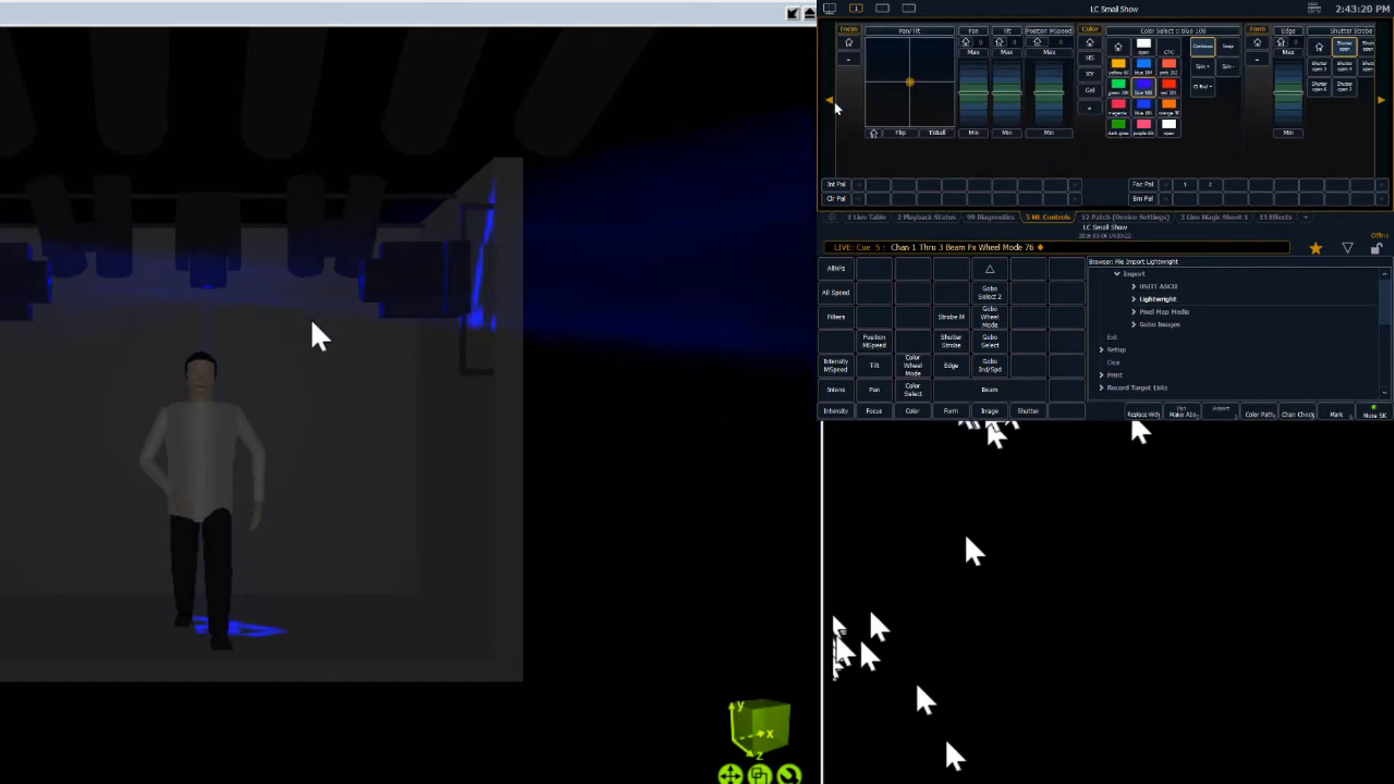
pyautogui.click(834, 102)
pyautogui.click(833, 103)
pyautogui.click(833, 103)
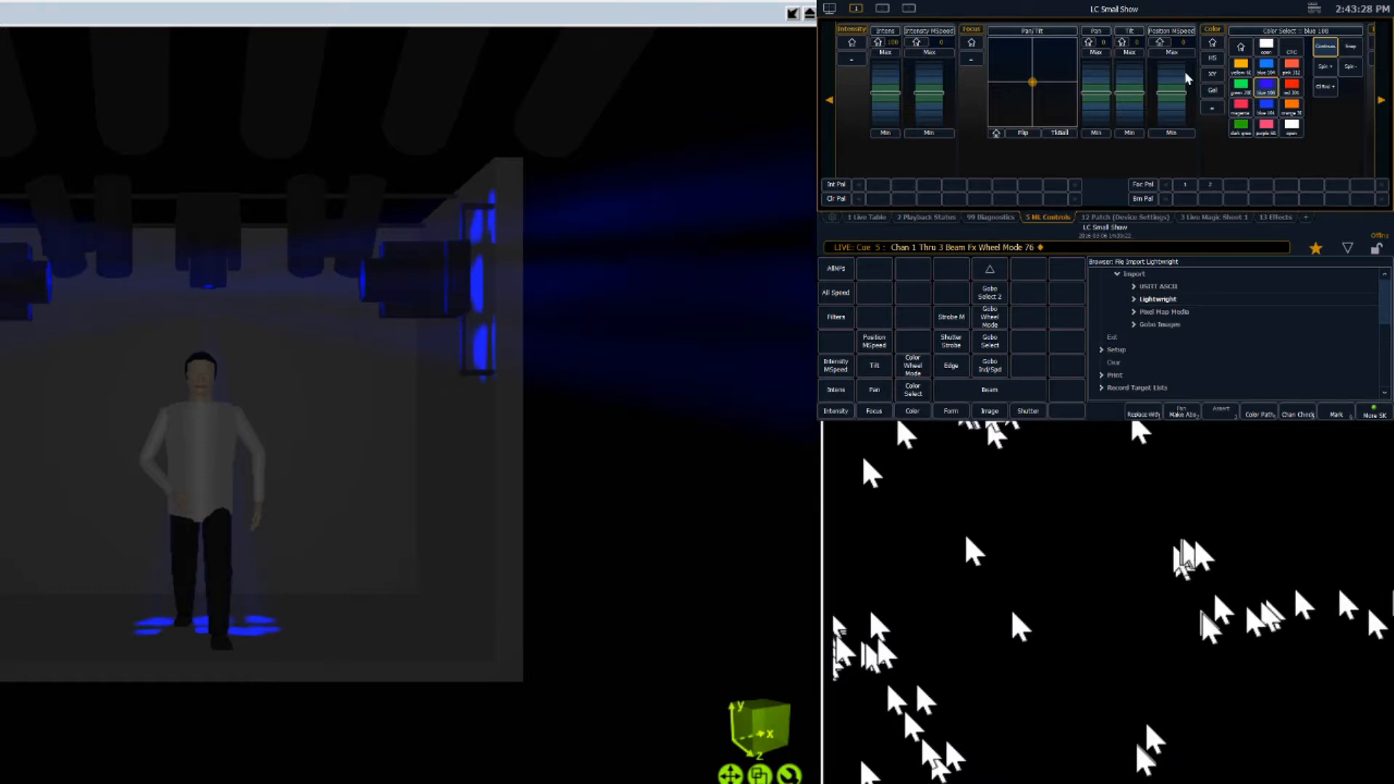
pyautogui.write('1')
pyautogui.press('Return')
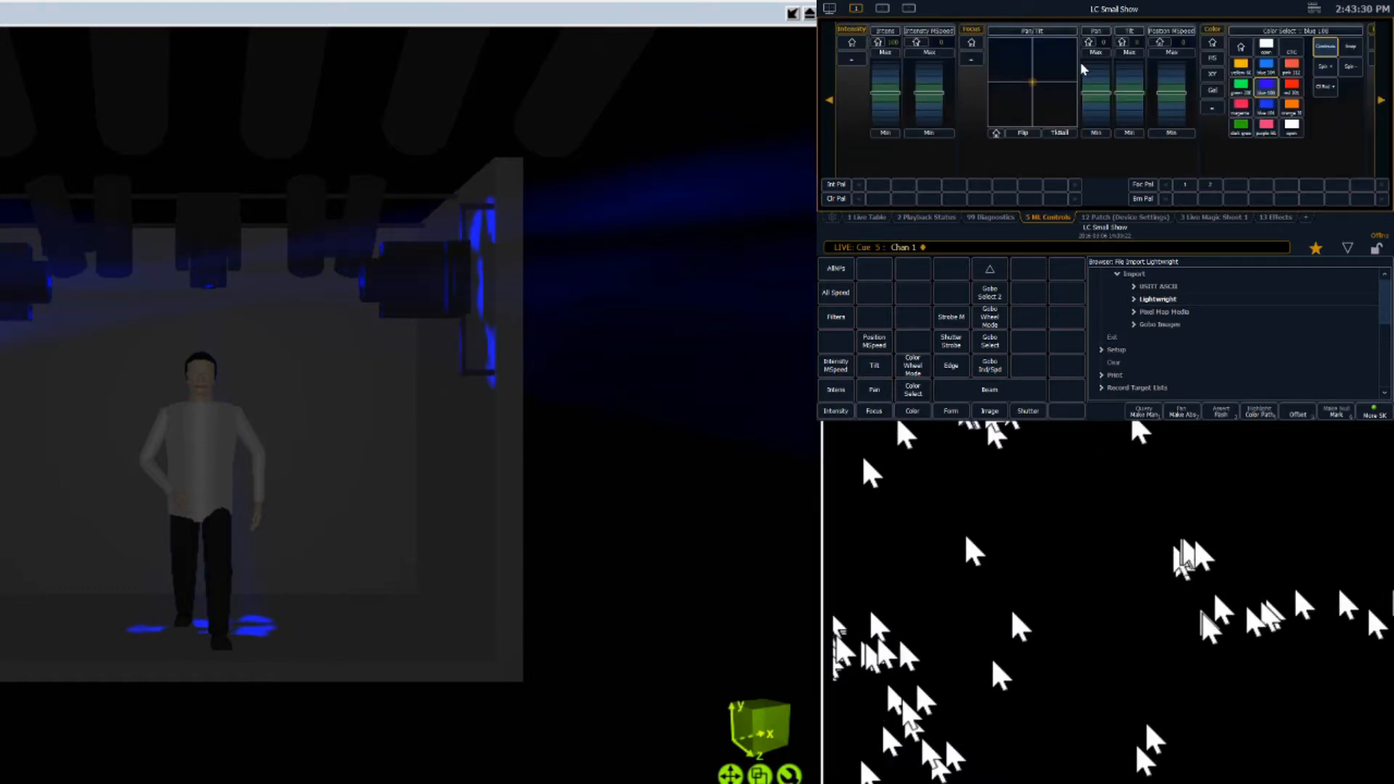
pyautogui.moveTo(1030, 88)
pyautogui.mouseDown()
pyautogui.moveTo(1036, 55)
pyautogui.moveTo(1037, 100)
pyautogui.moveTo(1005, 127)
pyautogui.moveTo(1015, 81)
pyautogui.moveTo(1015, 105)
pyautogui.mouseUp()
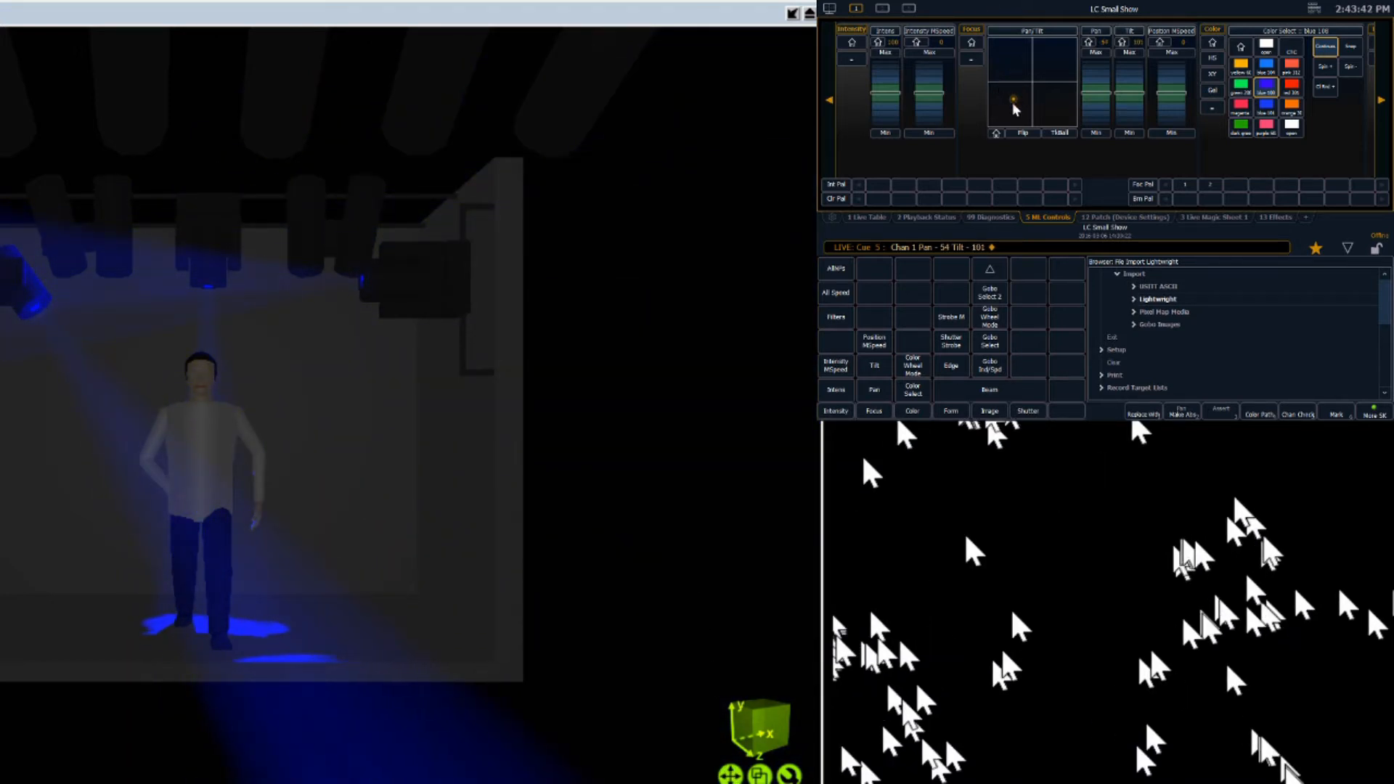
pyautogui.moveTo(1012, 99); pyautogui.dragTo(1017, 86)
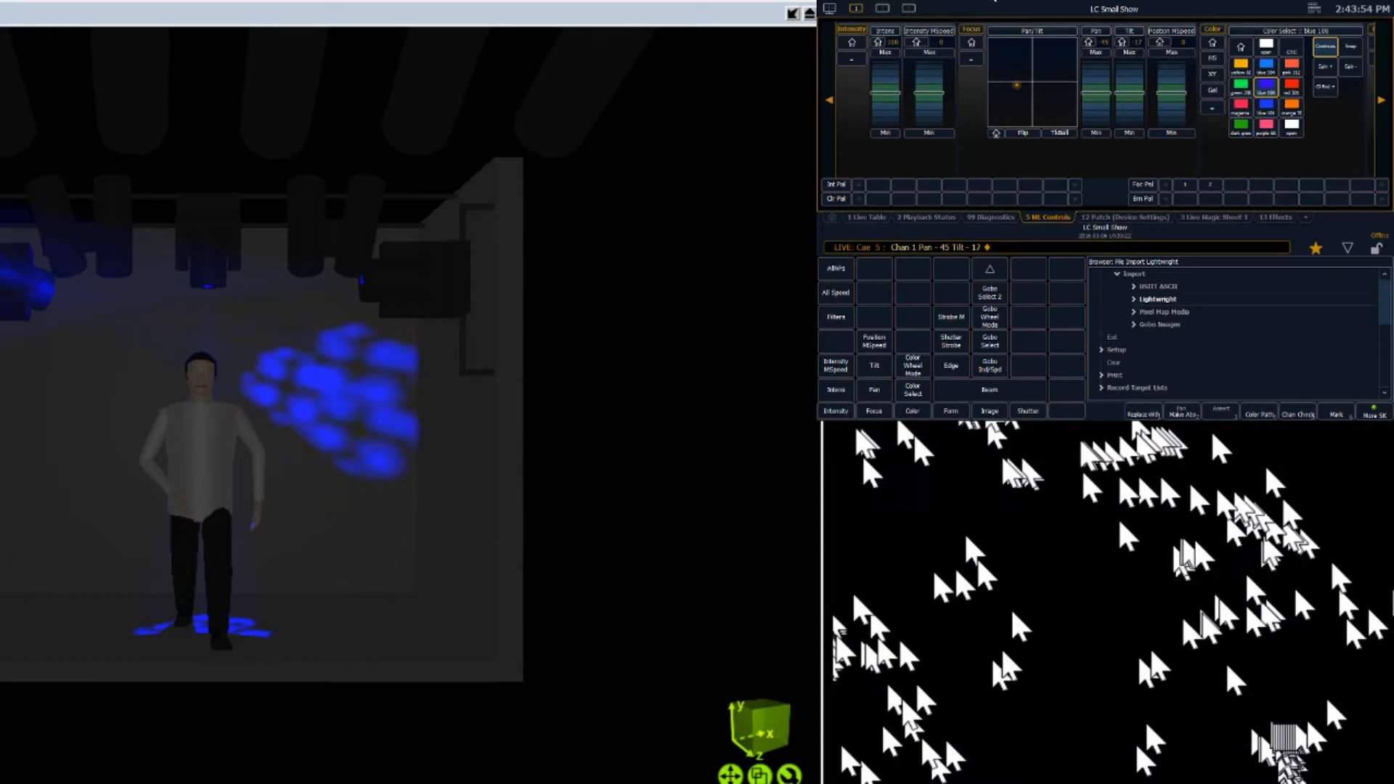
# Aim channels 3 and 2 at the back wall, setting channel 2 to pan -48 and tilt 14
pyautogui.write('3')
pyautogui.press('Return')
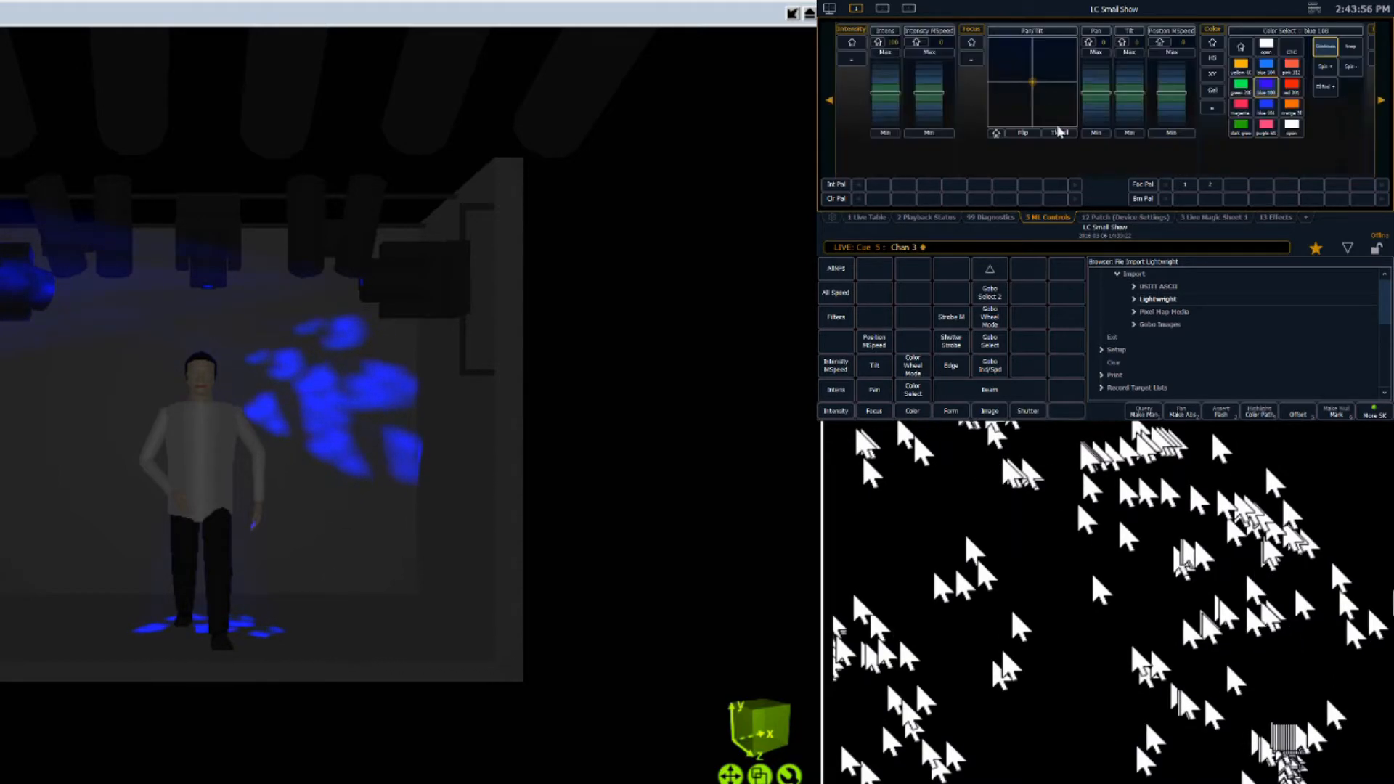
pyautogui.click(1032, 73)
pyautogui.moveTo(1034, 78)
pyautogui.mouseDown()
pyautogui.moveTo(1049, 105)
pyautogui.moveTo(1011, 93)
pyautogui.moveTo(1020, 108)
pyautogui.moveTo(1035, 107)
pyautogui.moveTo(1033, 89)
pyautogui.moveTo(1031, 100)
pyautogui.moveTo(1016, 90)
pyautogui.moveTo(1056, 89)
pyautogui.moveTo(1016, 81)
pyautogui.mouseUp()
pyautogui.write('2')
pyautogui.press('Return')
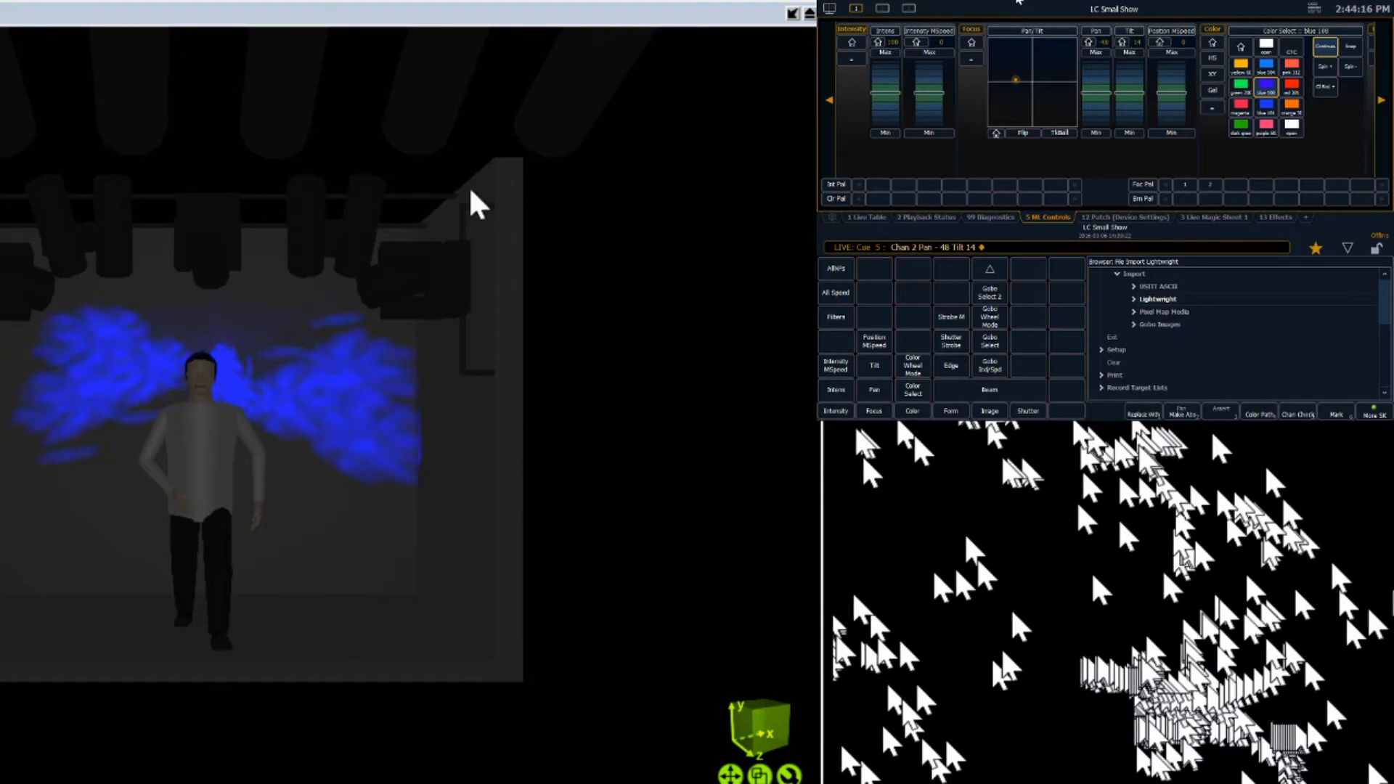
# Bring the gobo and beam effect controls of channel 2 back into view
pyautogui.click(1379, 101)
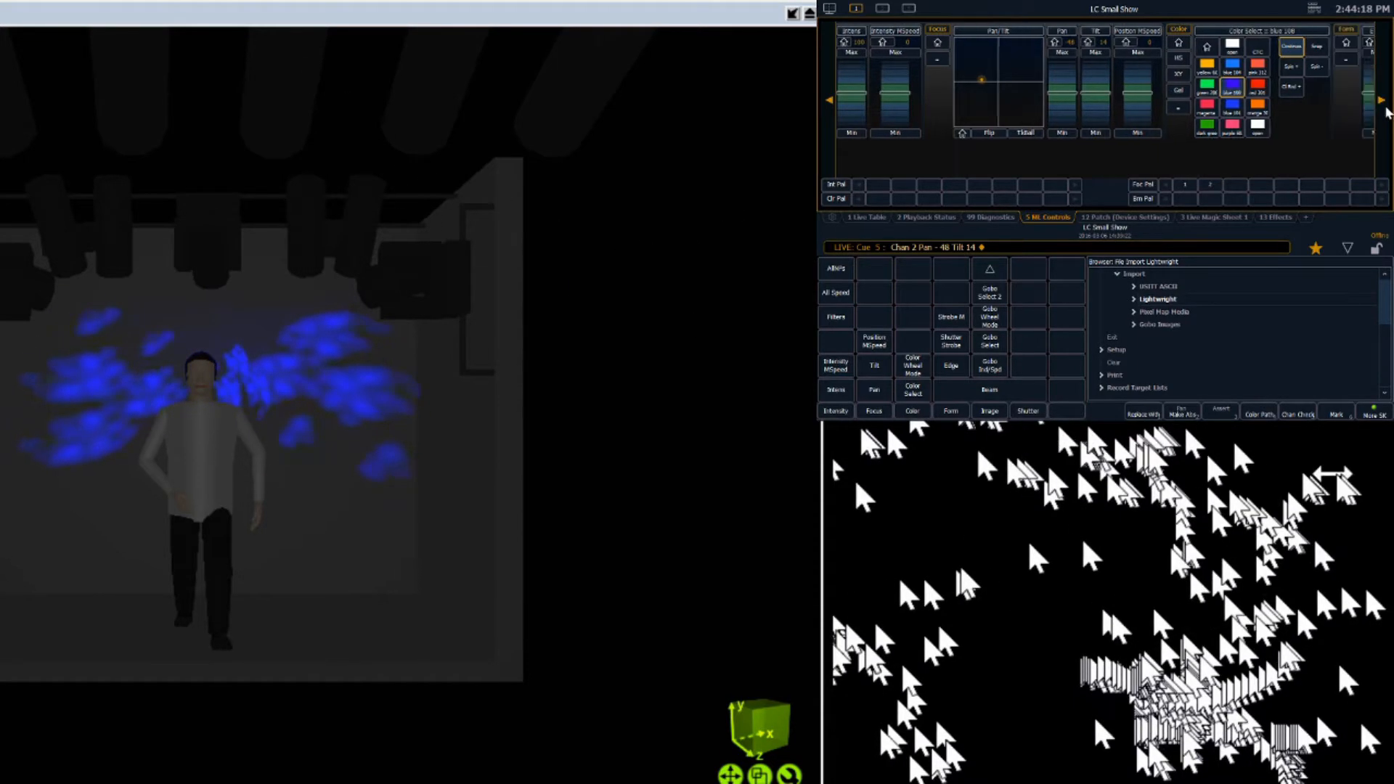
pyautogui.click(1381, 101)
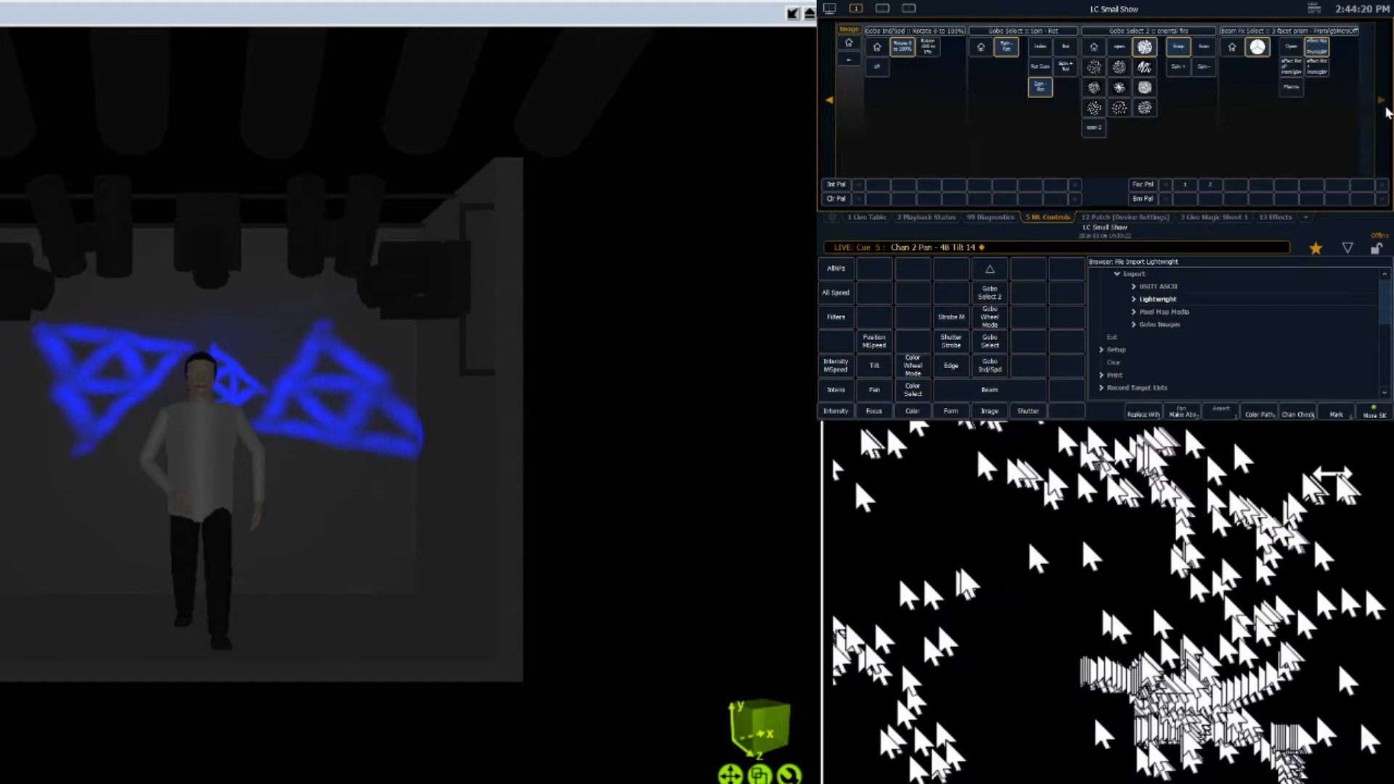